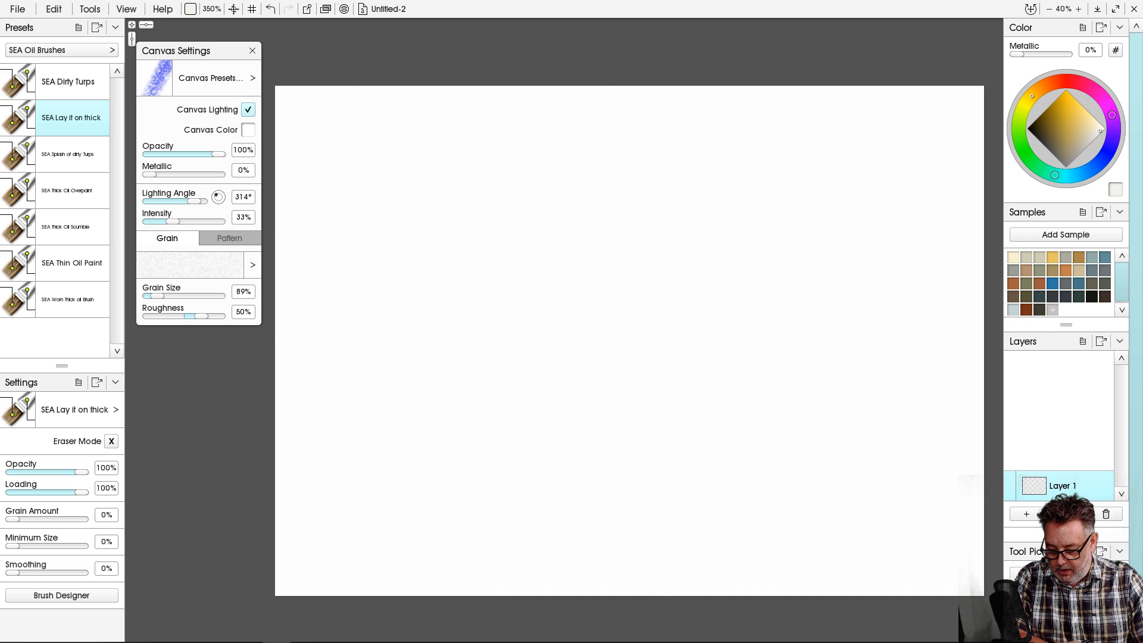
Choose an orange colour and paint a patch near the canvas centre with the Normal Round oil brush.
{"action": "key", "text": "b"}
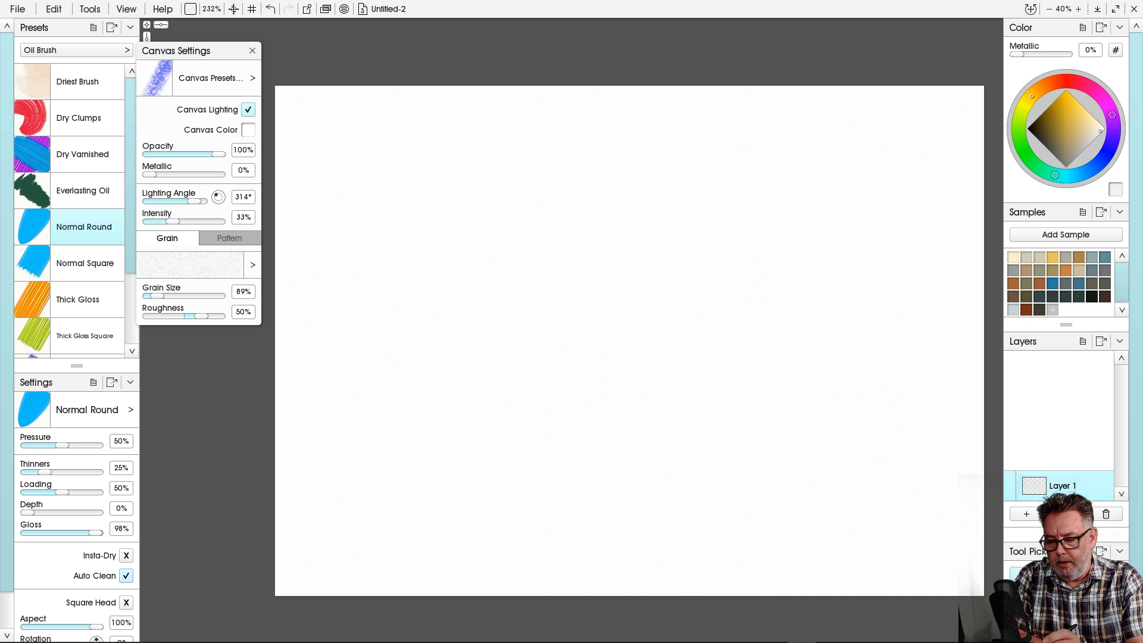
{"action": "mouse_move", "coordinate": [1031, 95]}
{"action": "left_mouse_down"}
{"action": "mouse_move", "coordinate": [1066, 81]}
{"action": "mouse_move", "coordinate": [1039, 88]}
{"action": "left_mouse_up"}
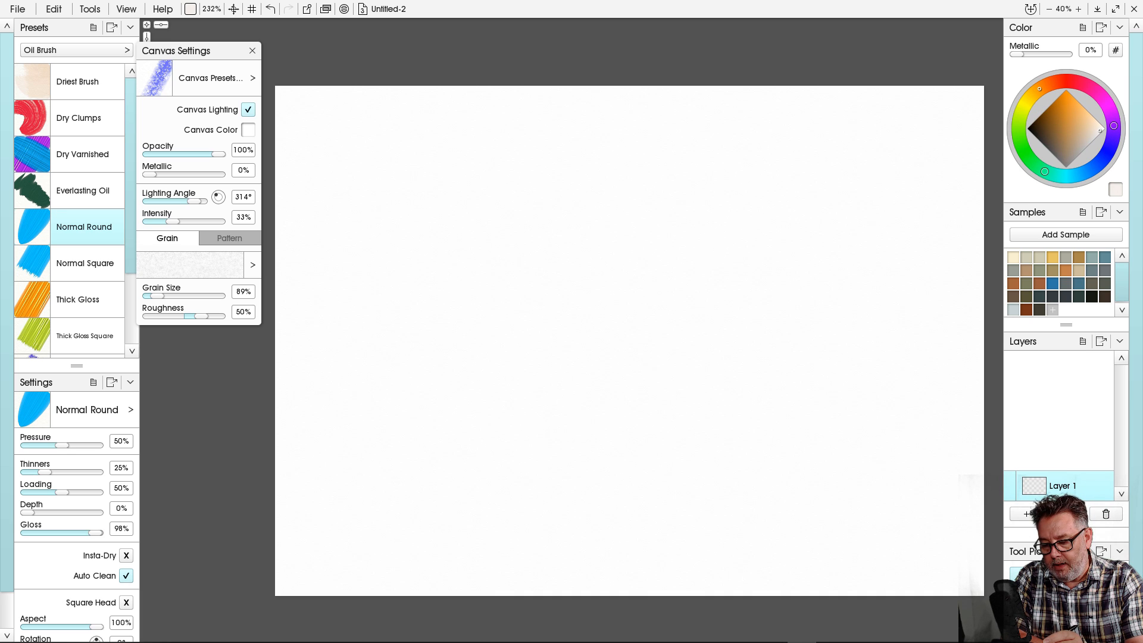
{"action": "left_click", "coordinate": [1065, 107]}
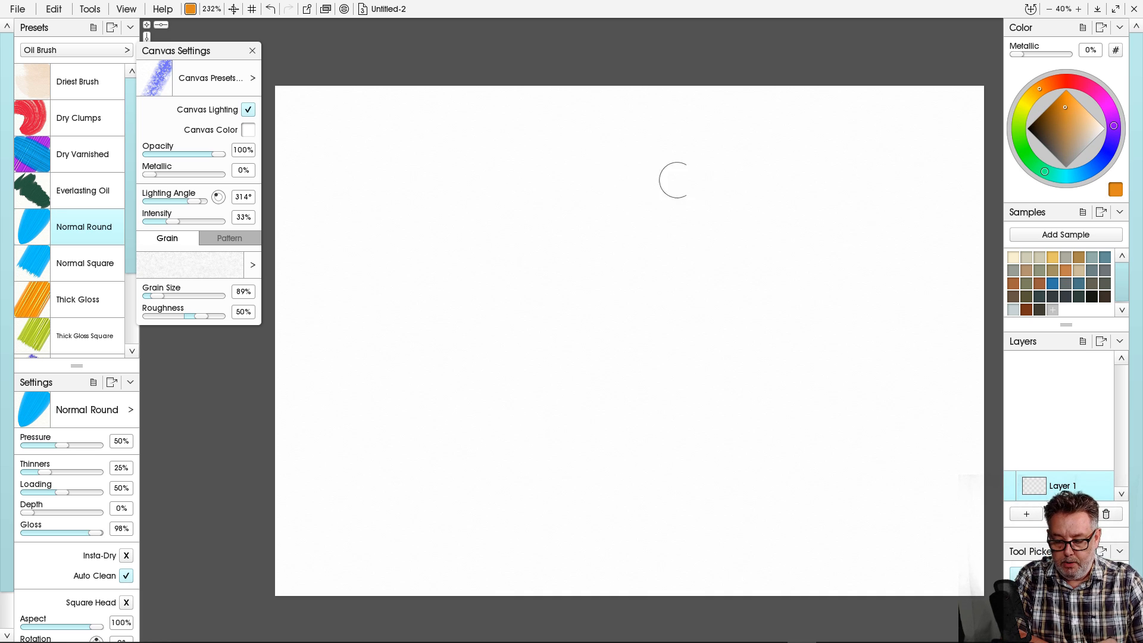
{"action": "left_click", "coordinate": [1070, 113]}
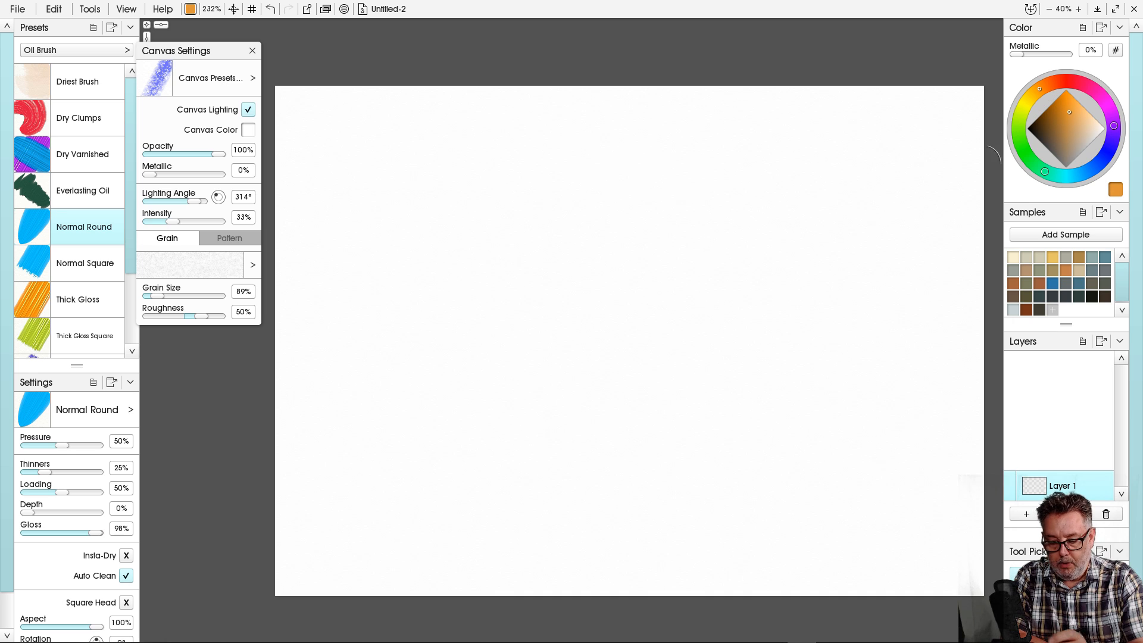
{"action": "mouse_move", "coordinate": [612, 224]}
{"action": "left_mouse_down"}
{"action": "mouse_move", "coordinate": [592, 230]}
{"action": "mouse_move", "coordinate": [671, 347]}
{"action": "mouse_move", "coordinate": [679, 226]}
{"action": "mouse_move", "coordinate": [757, 290]}
{"action": "left_mouse_up"}
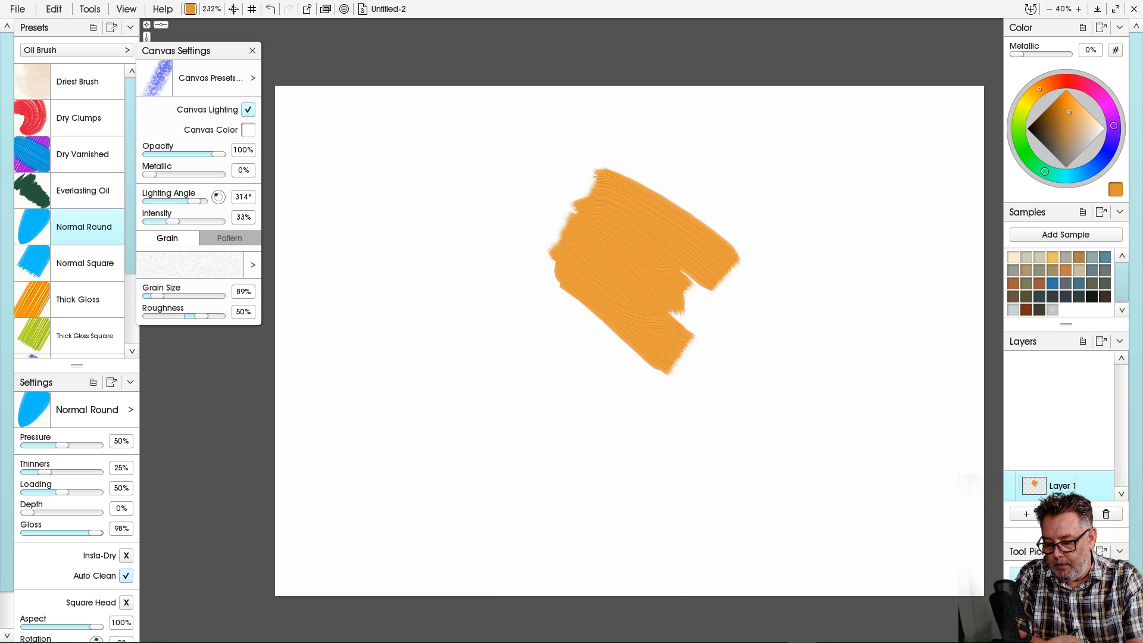
Paint overlapping green and purple strokes into the orange patch using its two triadic hues from the colour wheel.
{"action": "left_click", "coordinate": [1045, 172]}
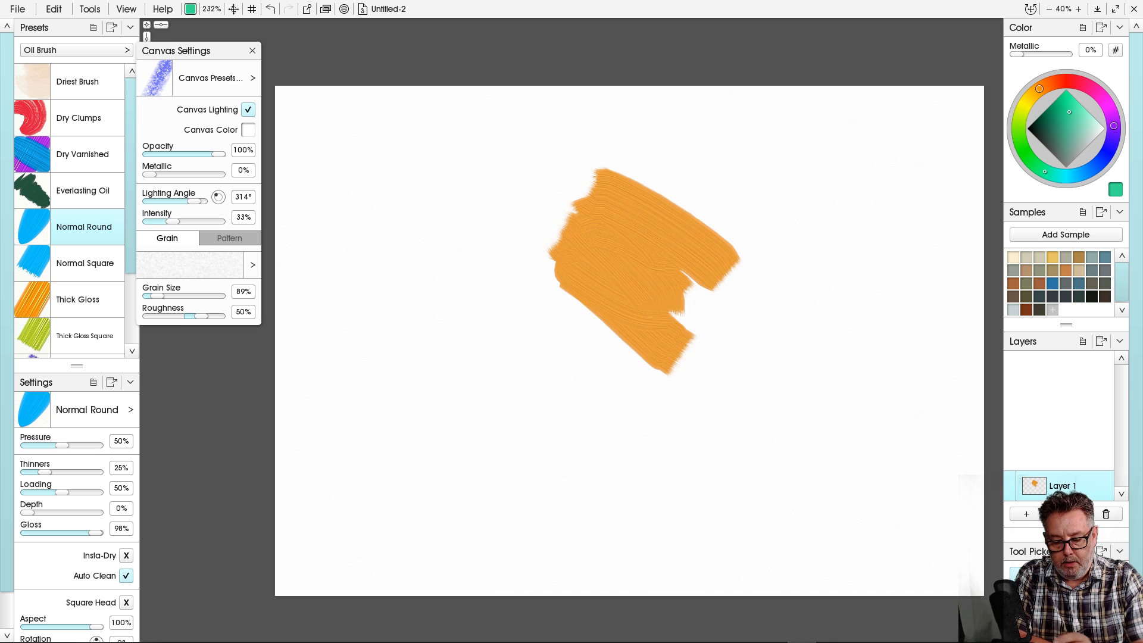
{"action": "mouse_move", "coordinate": [646, 193]}
{"action": "left_mouse_down"}
{"action": "mouse_move", "coordinate": [676, 202]}
{"action": "mouse_move", "coordinate": [639, 197]}
{"action": "mouse_move", "coordinate": [661, 221]}
{"action": "mouse_move", "coordinate": [643, 143]}
{"action": "mouse_move", "coordinate": [809, 250]}
{"action": "left_mouse_up"}
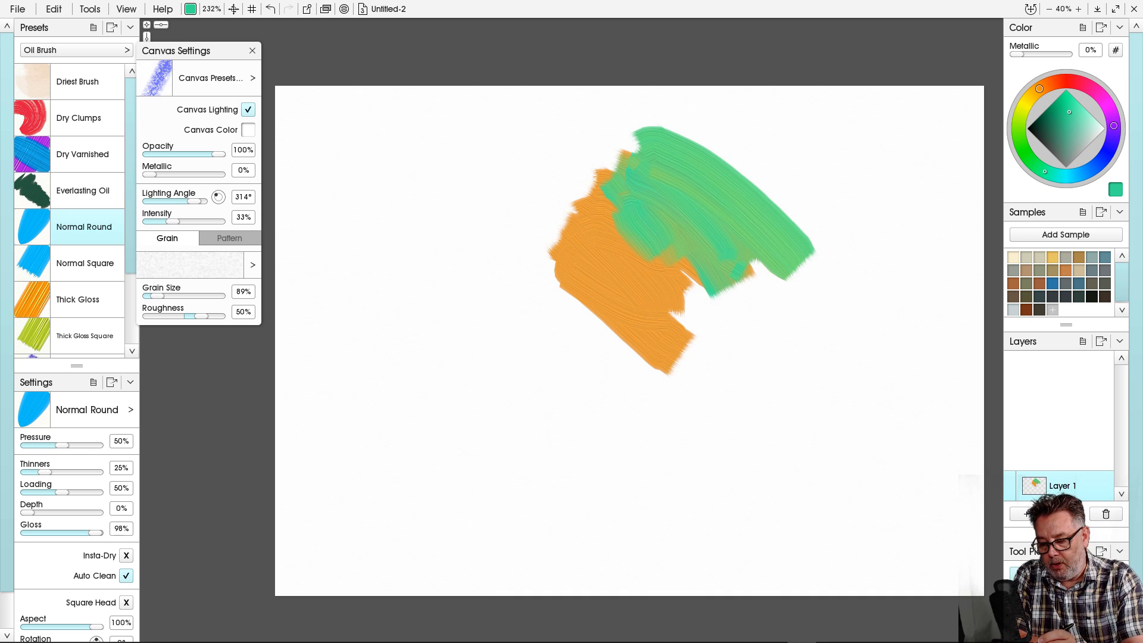
{"action": "left_click", "coordinate": [1113, 125]}
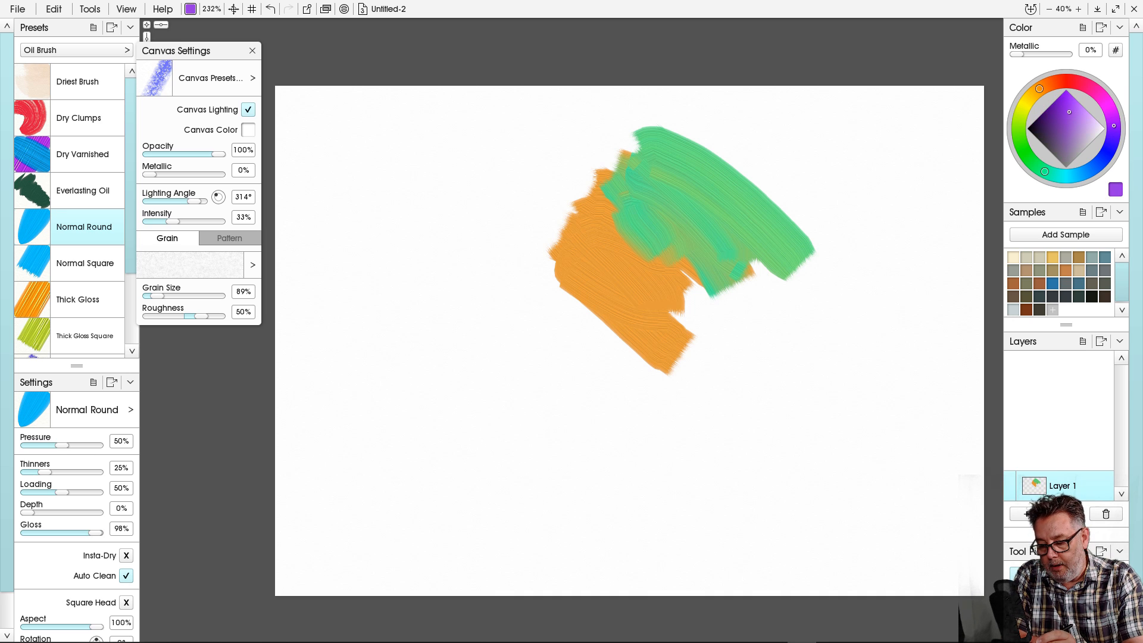
{"action": "mouse_move", "coordinate": [679, 232]}
{"action": "left_mouse_down"}
{"action": "mouse_move", "coordinate": [739, 325]}
{"action": "mouse_move", "coordinate": [712, 348]}
{"action": "mouse_move", "coordinate": [686, 327]}
{"action": "mouse_move", "coordinate": [718, 346]}
{"action": "mouse_move", "coordinate": [699, 254]}
{"action": "mouse_move", "coordinate": [744, 269]}
{"action": "mouse_move", "coordinate": [757, 314]}
{"action": "mouse_move", "coordinate": [760, 236]}
{"action": "mouse_move", "coordinate": [804, 269]}
{"action": "mouse_move", "coordinate": [767, 364]}
{"action": "mouse_move", "coordinate": [699, 266]}
{"action": "mouse_move", "coordinate": [688, 373]}
{"action": "left_mouse_up"}
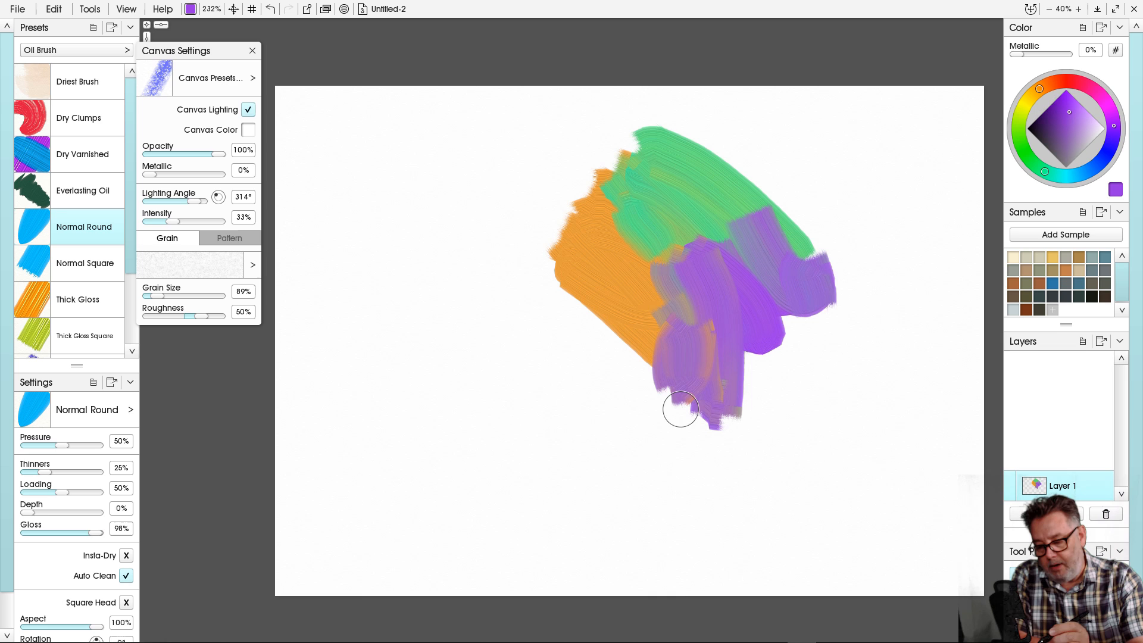
Shift the hue to yellow-green and paint overlapping yellow-green, cyan and pink triadic strokes in the canvas's upper right corner.
{"action": "left_click", "coordinate": [1039, 88]}
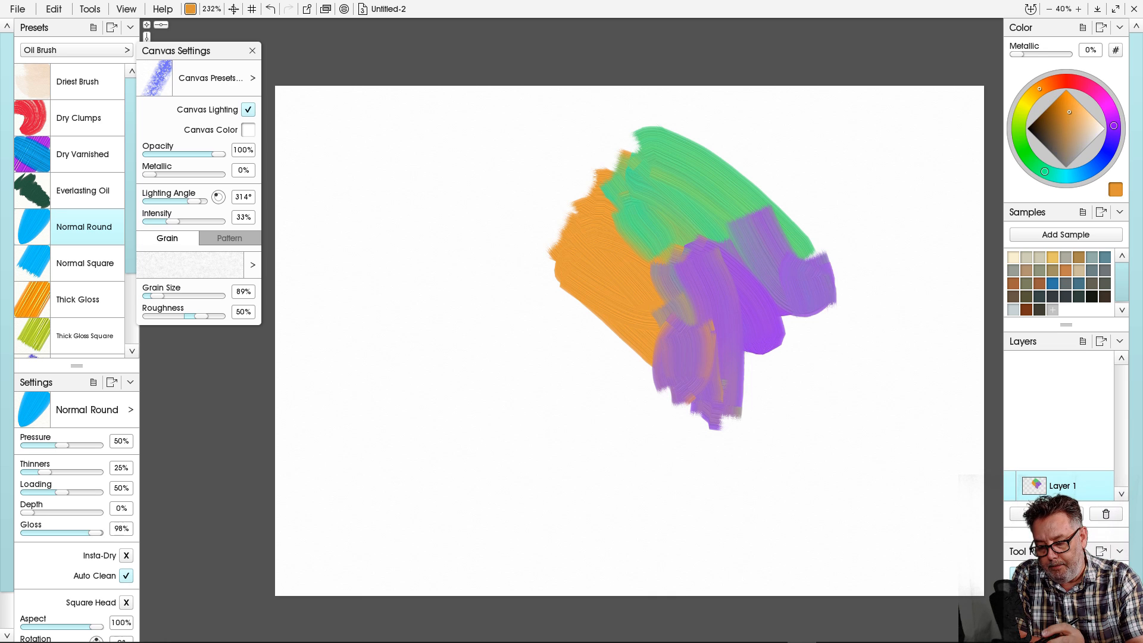
{"action": "mouse_move", "coordinate": [1040, 89]}
{"action": "left_mouse_down"}
{"action": "mouse_move", "coordinate": [1018, 132]}
{"action": "mouse_move", "coordinate": [1022, 110]}
{"action": "left_mouse_up"}
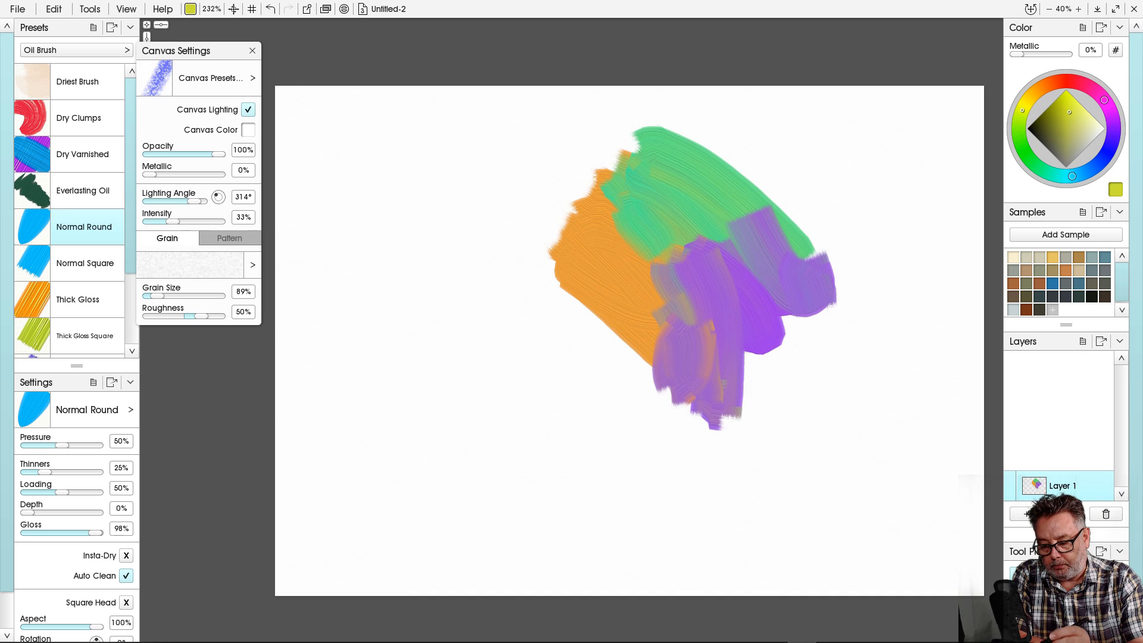
{"action": "mouse_move", "coordinate": [903, 168]}
{"action": "left_mouse_down"}
{"action": "mouse_move", "coordinate": [879, 173]}
{"action": "mouse_move", "coordinate": [978, 204]}
{"action": "left_mouse_up"}
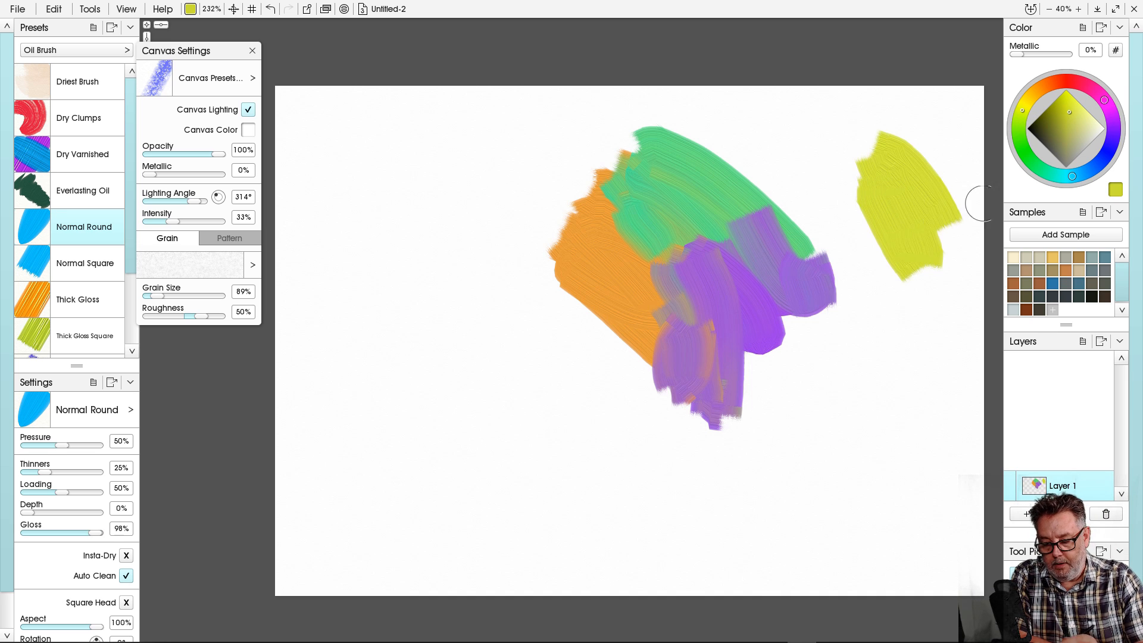
{"action": "left_click", "coordinate": [1072, 177]}
{"action": "mouse_move", "coordinate": [876, 156]}
{"action": "left_mouse_down"}
{"action": "mouse_move", "coordinate": [896, 226]}
{"action": "mouse_move", "coordinate": [829, 232]}
{"action": "left_mouse_up"}
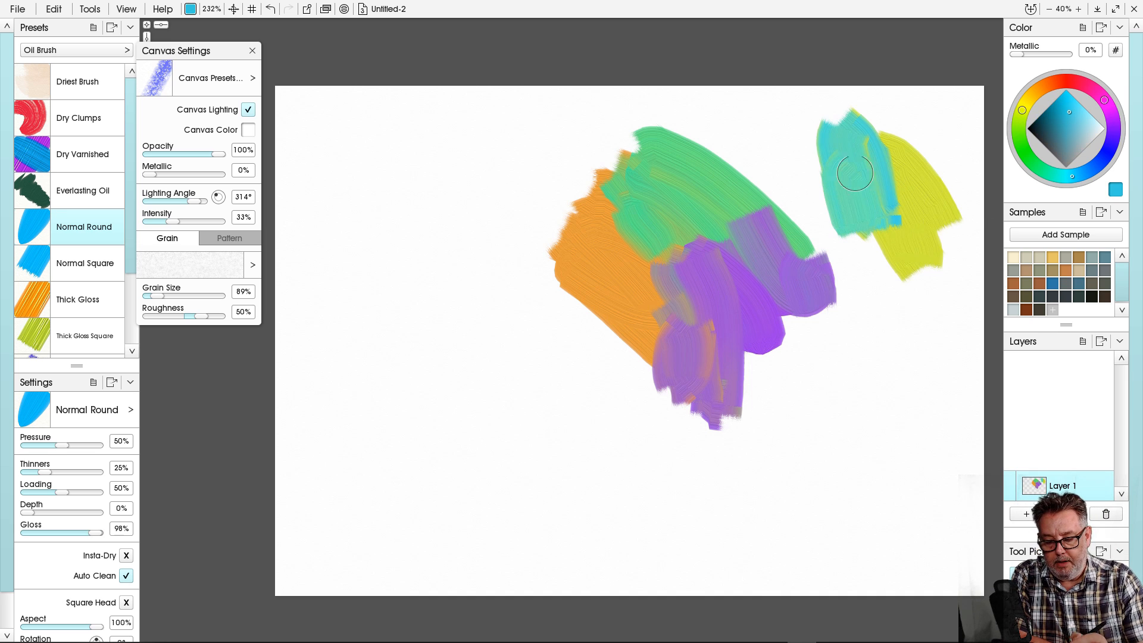
{"action": "left_click", "coordinate": [1104, 100]}
{"action": "mouse_move", "coordinate": [890, 116]}
{"action": "left_mouse_down"}
{"action": "mouse_move", "coordinate": [955, 195]}
{"action": "mouse_move", "coordinate": [866, 115]}
{"action": "mouse_move", "coordinate": [949, 204]}
{"action": "left_mouse_up"}
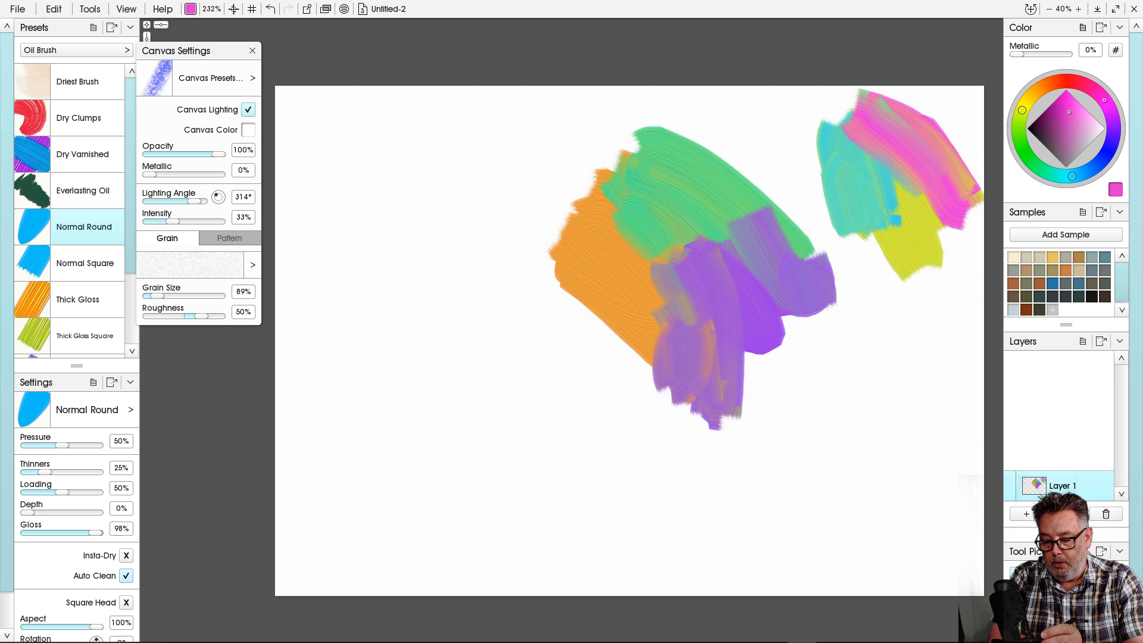
Set the colour picker's complementary hues display to Complementary.
{"action": "left_click", "coordinate": [1082, 27]}
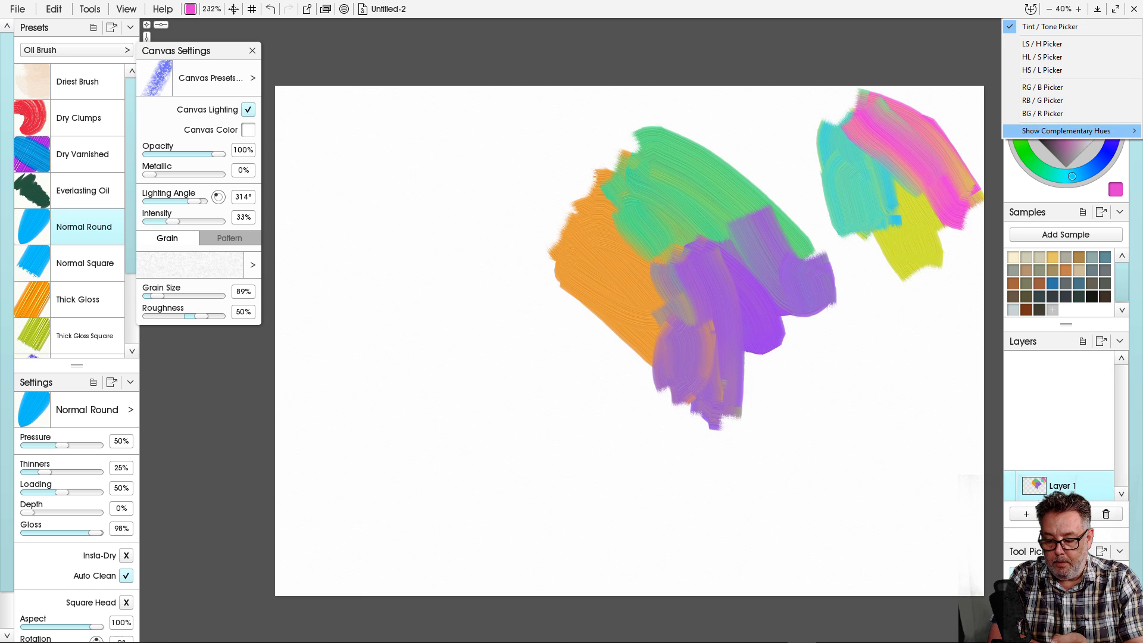
{"action": "key", "text": "Escape"}
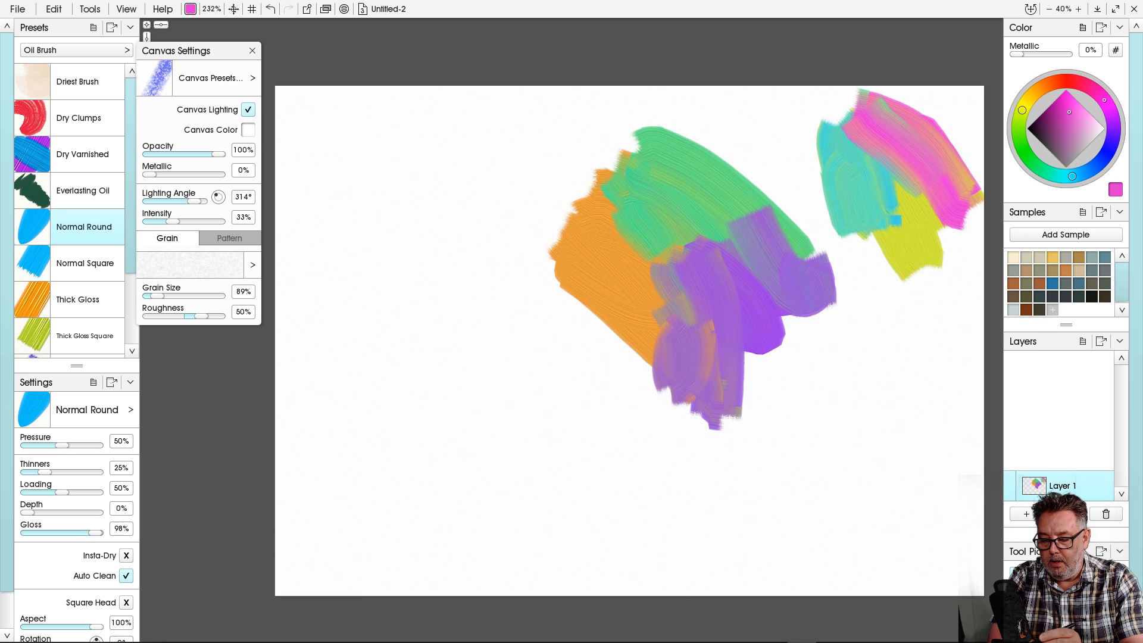
{"action": "left_click", "coordinate": [1083, 27]}
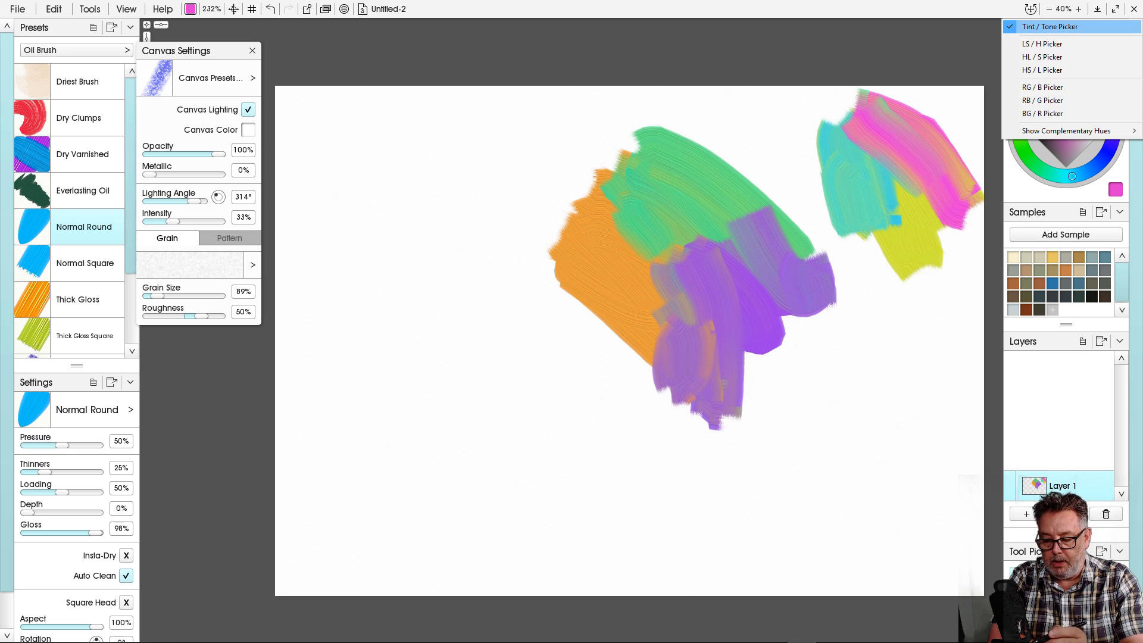
{"action": "mouse_move", "coordinate": [1066, 130]}
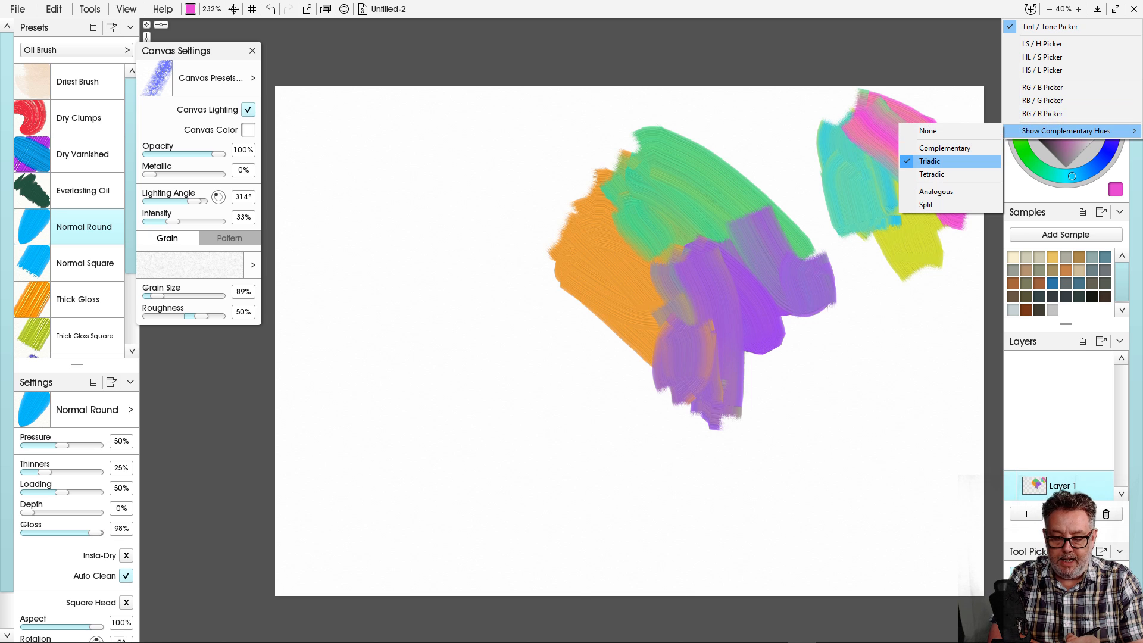
{"action": "left_click", "coordinate": [945, 148]}
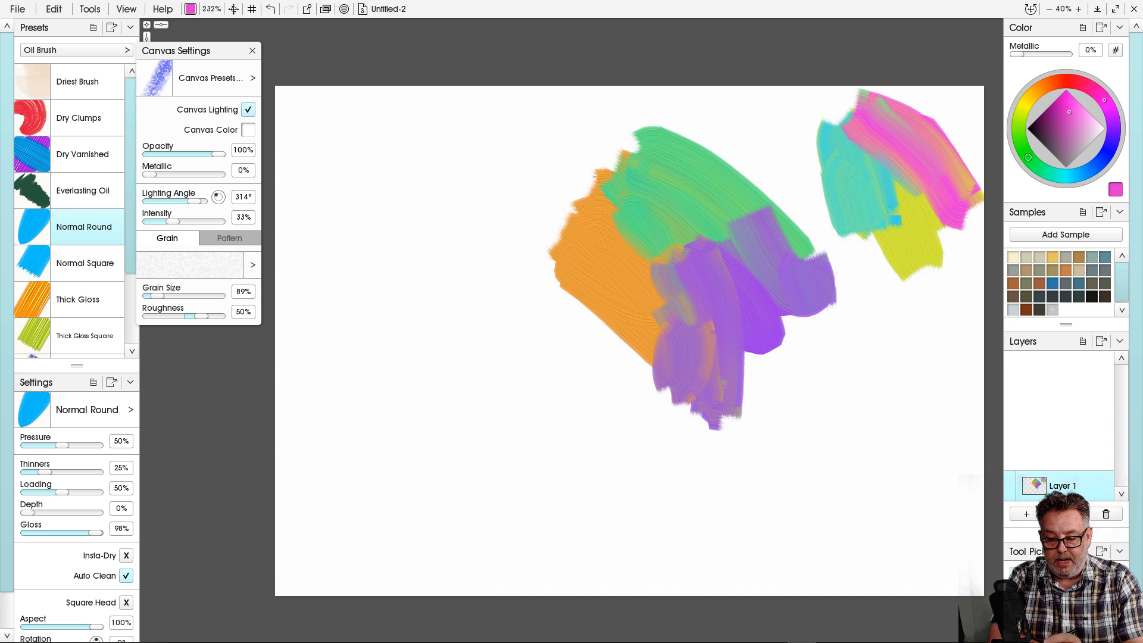
Paint a pink patch on the left half of the canvas and overlap it with its complementary green.
{"action": "mouse_move", "coordinate": [387, 262]}
{"action": "left_mouse_down"}
{"action": "mouse_move", "coordinate": [494, 315]}
{"action": "mouse_move", "coordinate": [512, 372]}
{"action": "left_mouse_up"}
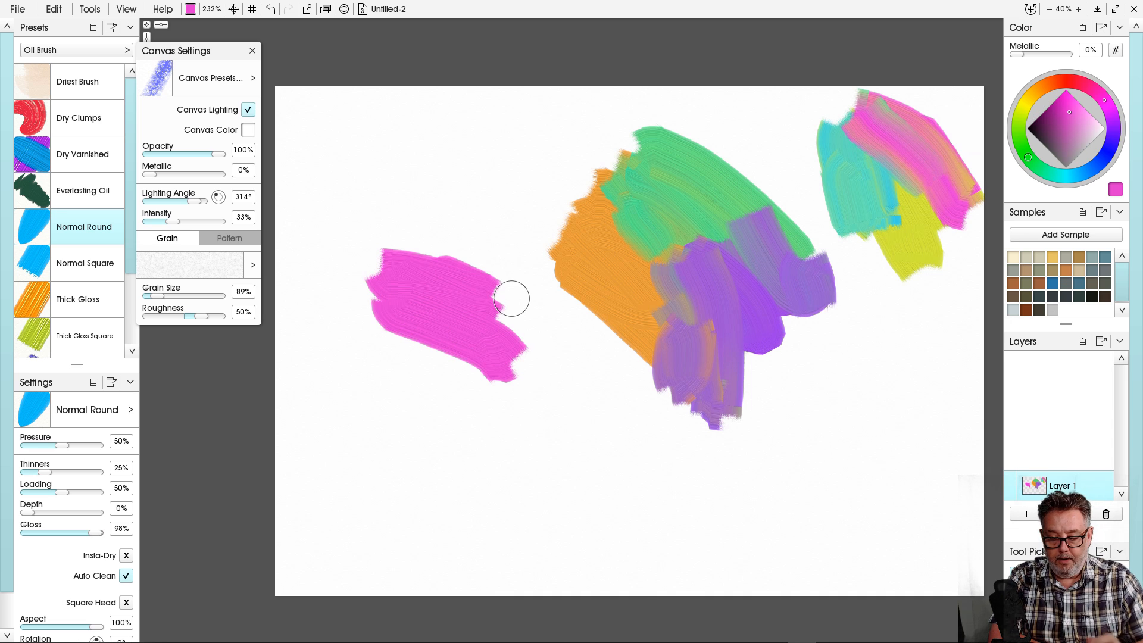
{"action": "left_click", "coordinate": [1028, 157]}
{"action": "mouse_move", "coordinate": [400, 317]}
{"action": "left_mouse_down"}
{"action": "mouse_move", "coordinate": [359, 355]}
{"action": "mouse_move", "coordinate": [484, 417]}
{"action": "mouse_move", "coordinate": [348, 378]}
{"action": "mouse_move", "coordinate": [469, 436]}
{"action": "mouse_move", "coordinate": [349, 401]}
{"action": "mouse_move", "coordinate": [465, 414]}
{"action": "mouse_move", "coordinate": [449, 384]}
{"action": "mouse_move", "coordinate": [476, 358]}
{"action": "left_mouse_up"}
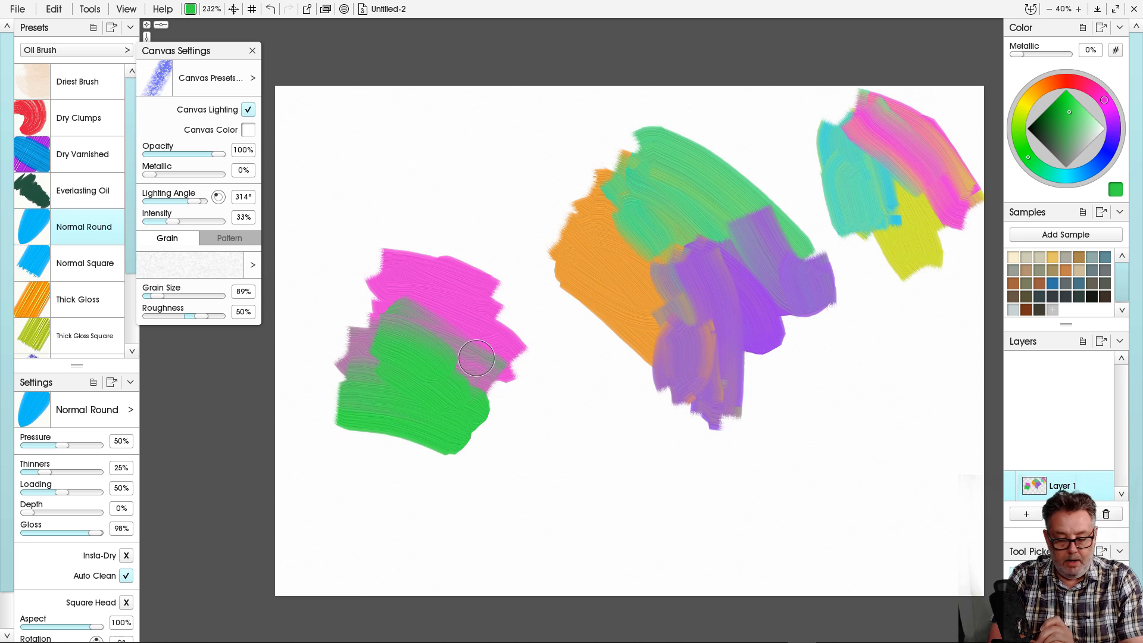
Set the colour picker's complementary hues display to Tetradic.
{"action": "left_click", "coordinate": [1083, 28]}
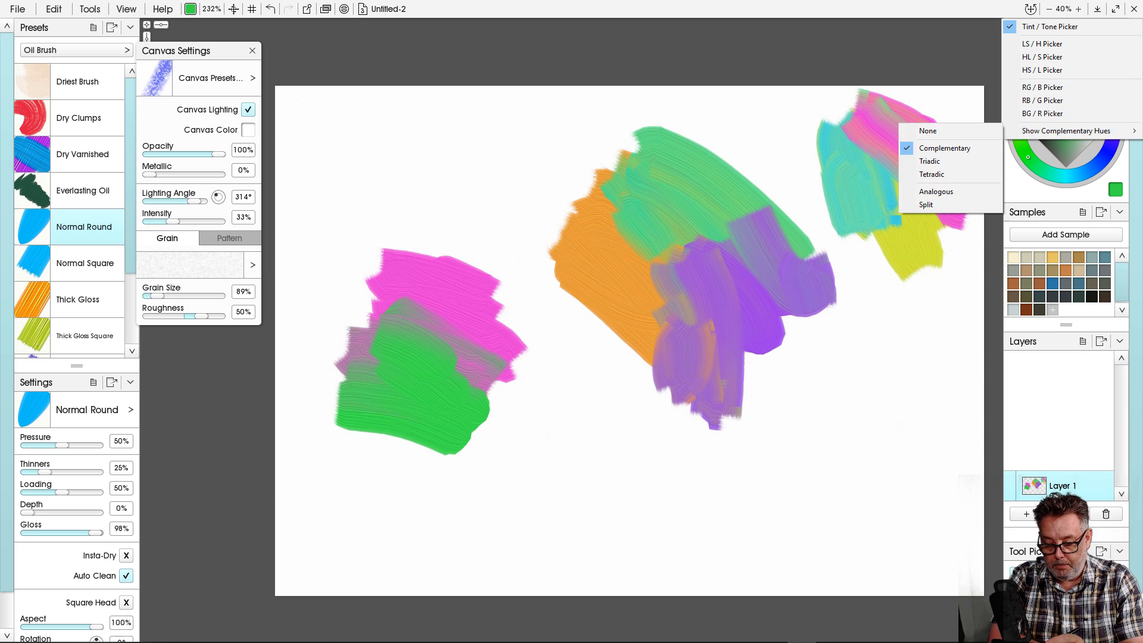
{"action": "mouse_move", "coordinate": [1066, 131]}
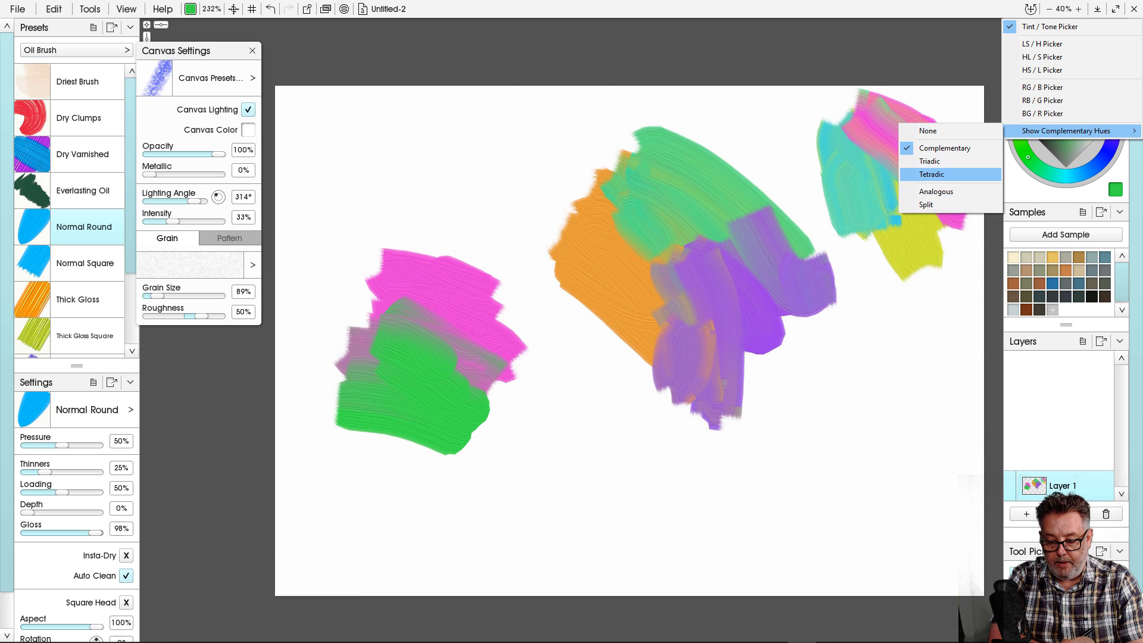
{"action": "left_click", "coordinate": [929, 174]}
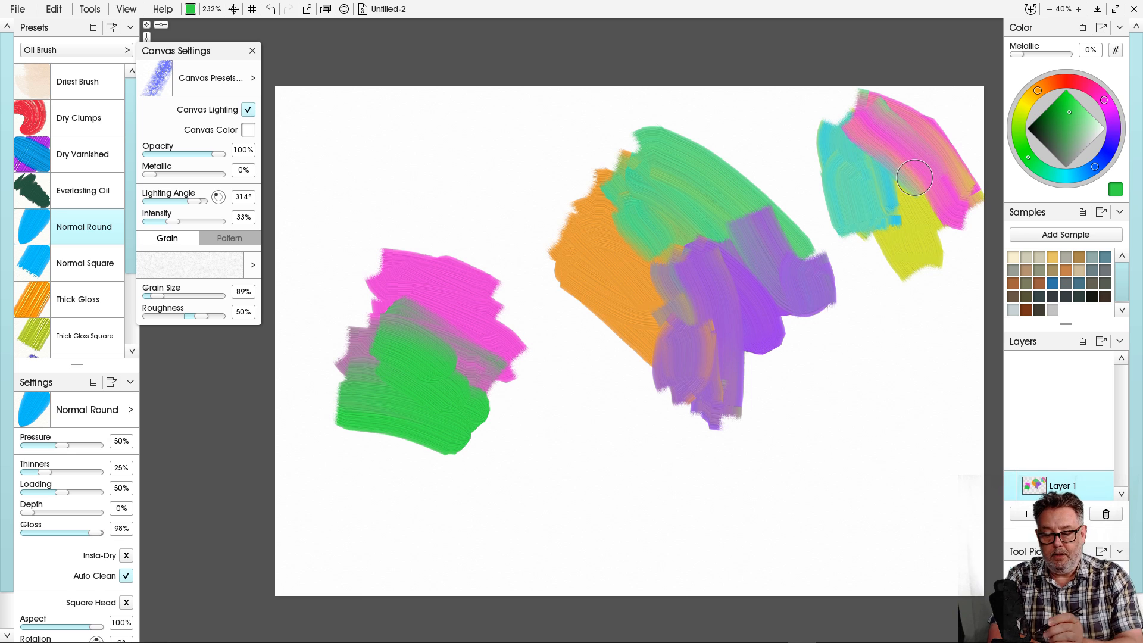
Paint overlapping green, orange, blue and pink tetradic patches in the lower right area of the canvas.
{"action": "mouse_move", "coordinate": [866, 355]}
{"action": "left_mouse_down"}
{"action": "mouse_move", "coordinate": [913, 387]}
{"action": "mouse_move", "coordinate": [890, 414]}
{"action": "mouse_move", "coordinate": [843, 376]}
{"action": "mouse_move", "coordinate": [789, 425]}
{"action": "mouse_move", "coordinate": [798, 358]}
{"action": "left_mouse_up"}
{"action": "left_click", "coordinate": [1037, 91]}
{"action": "left_click", "coordinate": [1094, 167]}
{"action": "mouse_move", "coordinate": [911, 400]}
{"action": "left_mouse_down"}
{"action": "mouse_move", "coordinate": [929, 446]}
{"action": "mouse_move", "coordinate": [962, 390]}
{"action": "mouse_move", "coordinate": [884, 366]}
{"action": "left_mouse_up"}
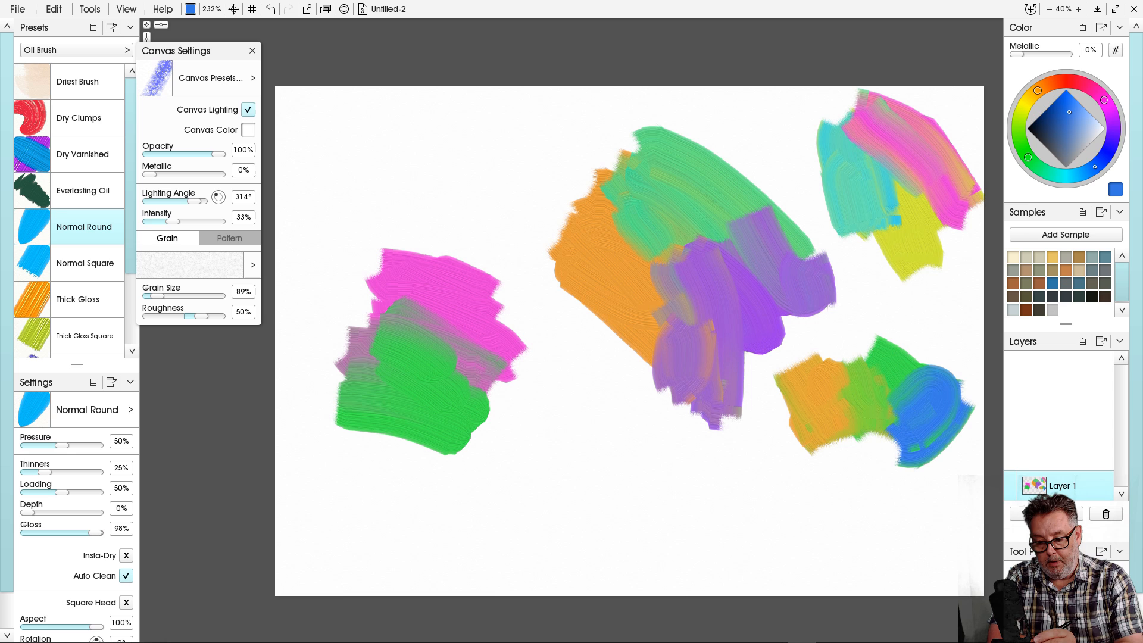
{"action": "left_click", "coordinate": [1104, 100]}
{"action": "mouse_move", "coordinate": [920, 327]}
{"action": "left_mouse_down"}
{"action": "mouse_move", "coordinate": [959, 357]}
{"action": "mouse_move", "coordinate": [906, 338]}
{"action": "mouse_move", "coordinate": [906, 347]}
{"action": "left_mouse_up"}
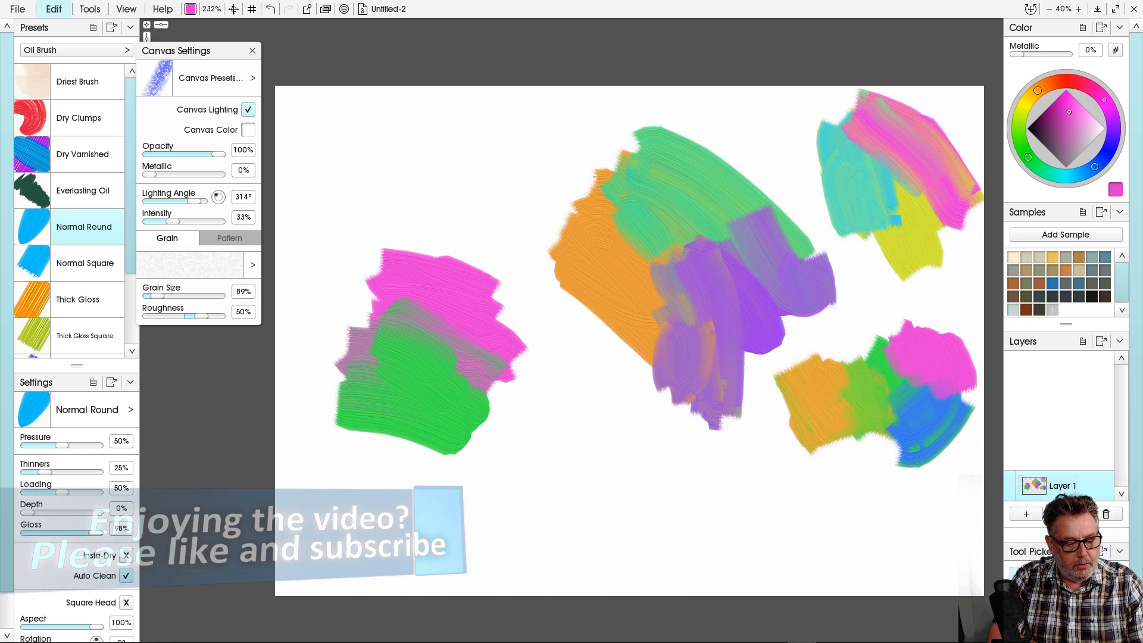
Clear Layer 1 and select the SEA Thin Oil Paint custom brush preset.
{"action": "left_click", "coordinate": [54, 9]}
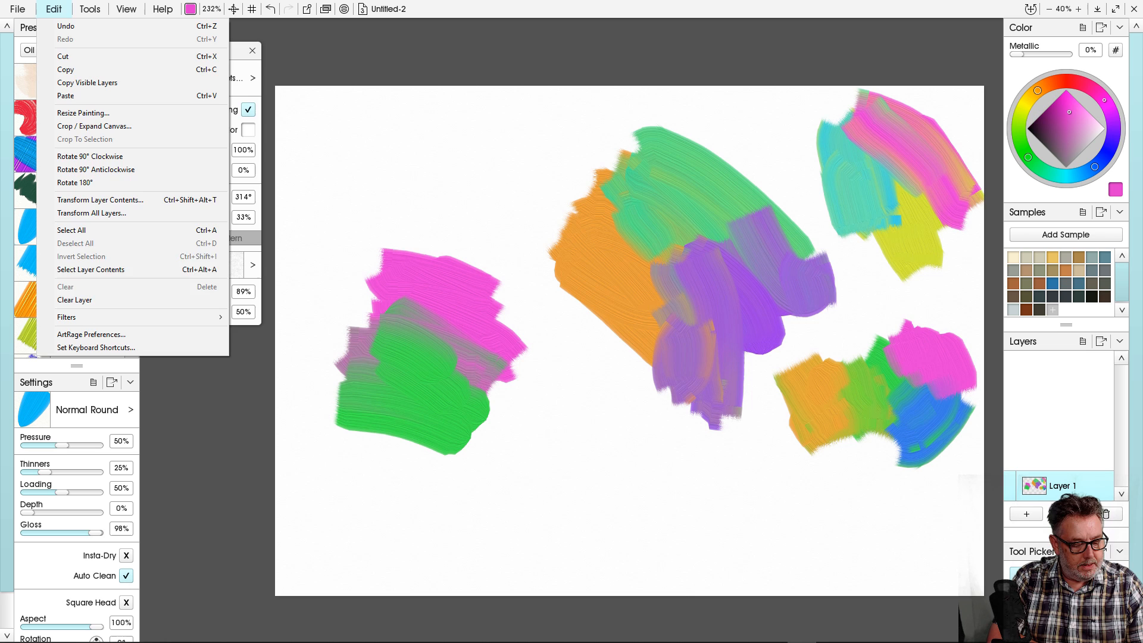
{"action": "left_click", "coordinate": [74, 299]}
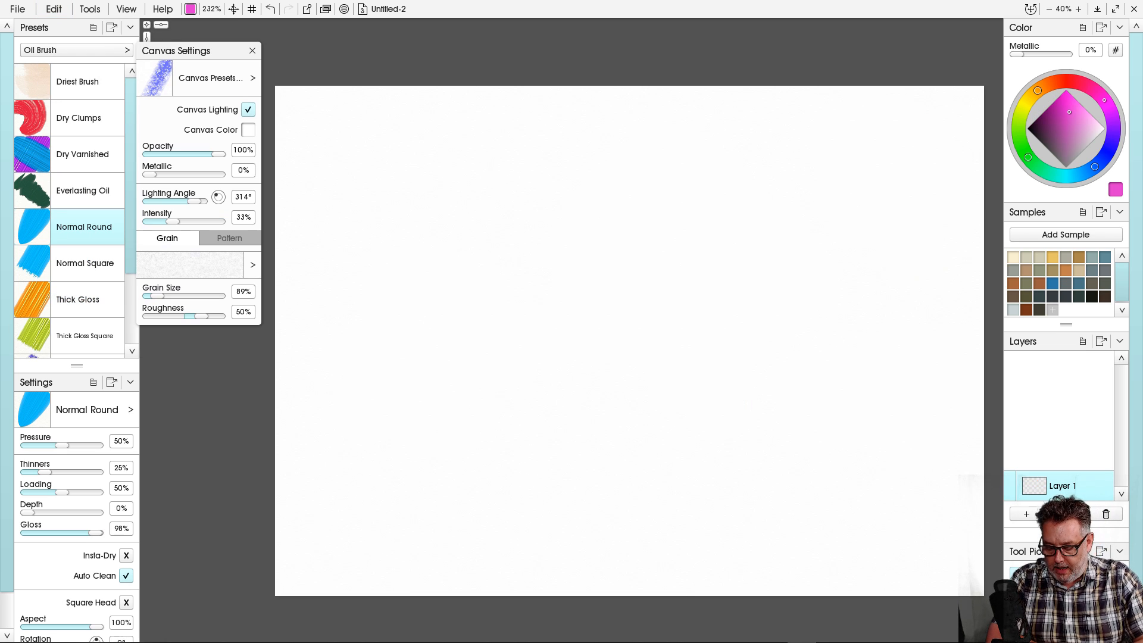
{"action": "left_click", "coordinate": [1066, 602]}
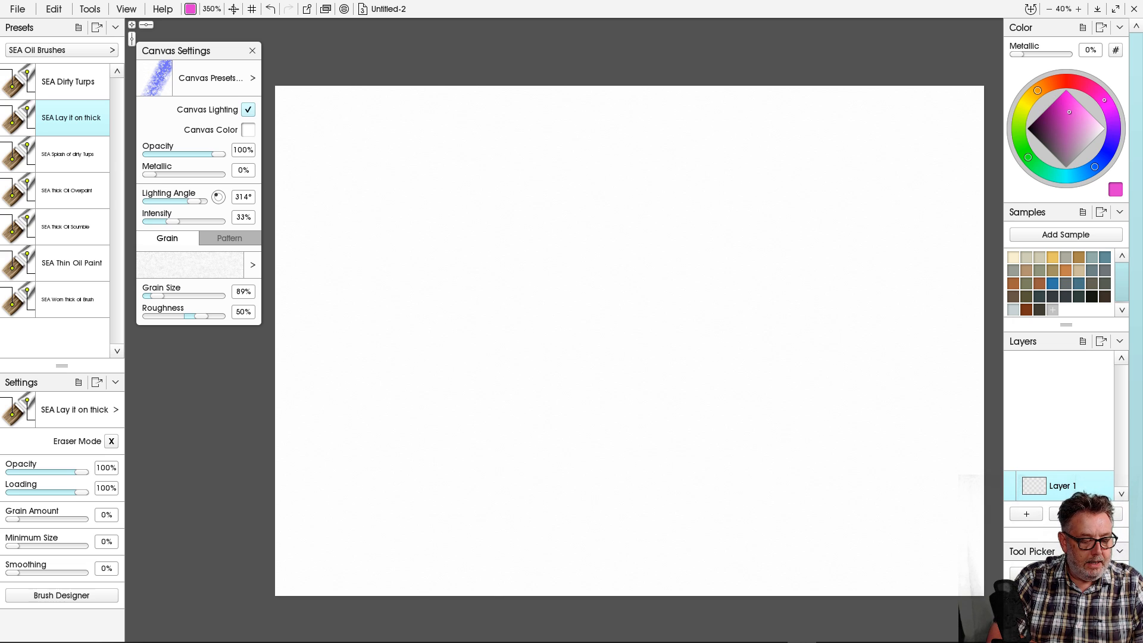
{"action": "left_click", "coordinate": [72, 263]}
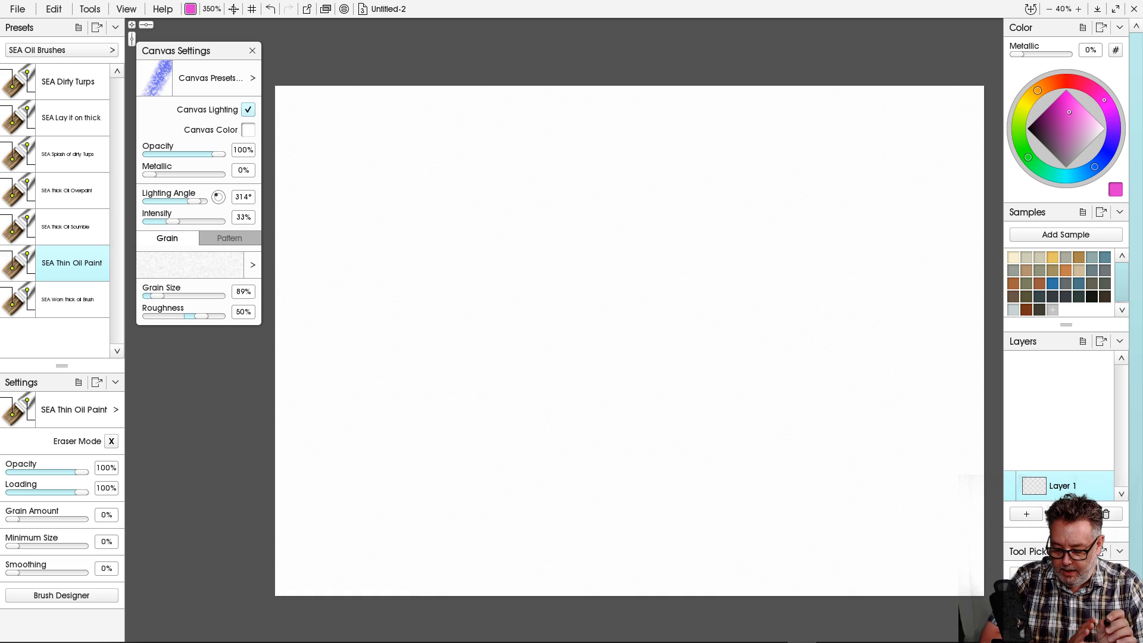
Paint a broad area of horizontal pink strokes across the lower left of the canvas with the Normal Round oil brush.
{"action": "key", "text": "b"}
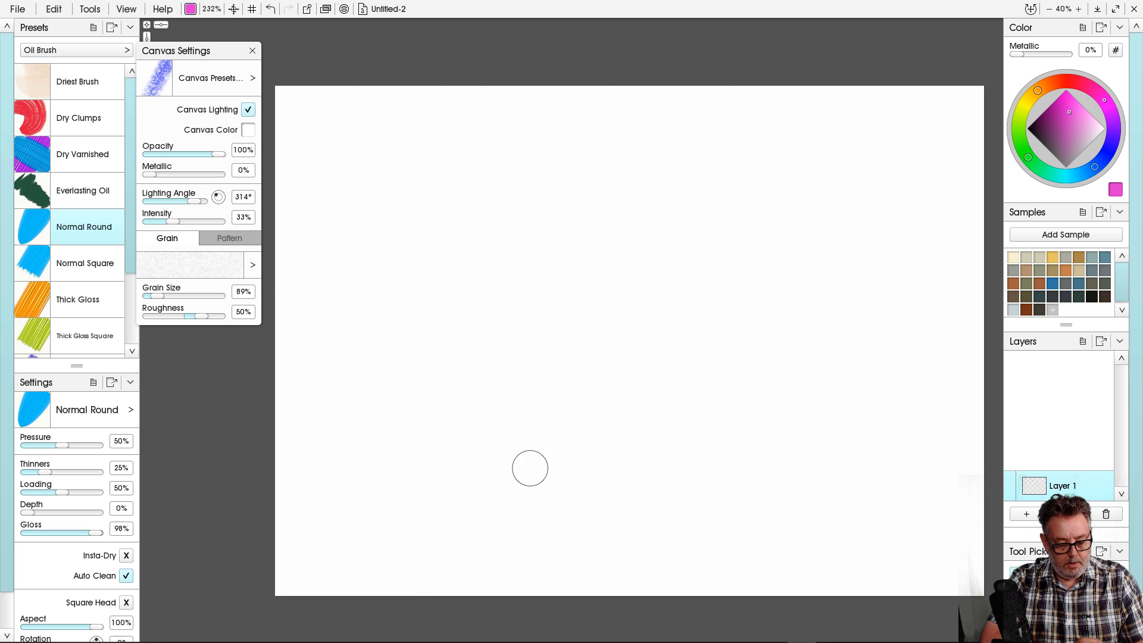
{"action": "left_click_drag", "start_coordinate": [530, 468], "coordinate": [357, 465]}
{"action": "left_click_drag", "start_coordinate": [596, 470], "coordinate": [357, 515]}
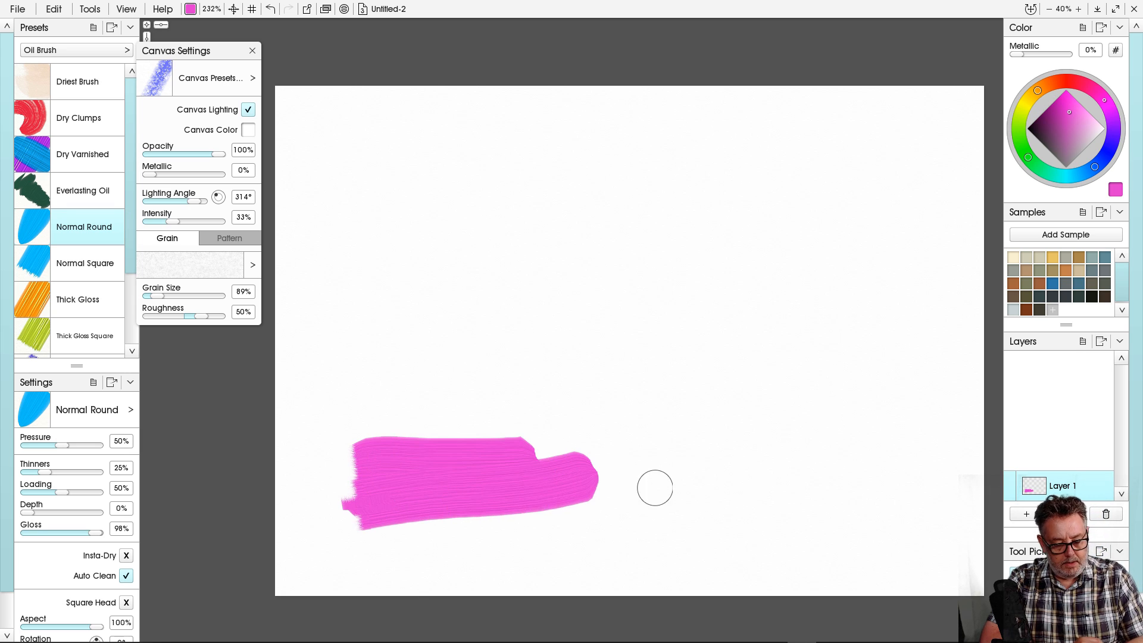
{"action": "left_click_drag", "start_coordinate": [629, 499], "coordinate": [453, 526]}
{"action": "mouse_move", "coordinate": [633, 455]}
{"action": "left_mouse_down"}
{"action": "mouse_move", "coordinate": [478, 479]}
{"action": "mouse_move", "coordinate": [649, 432]}
{"action": "left_mouse_up"}
{"action": "left_click_drag", "start_coordinate": [603, 428], "coordinate": [524, 439]}
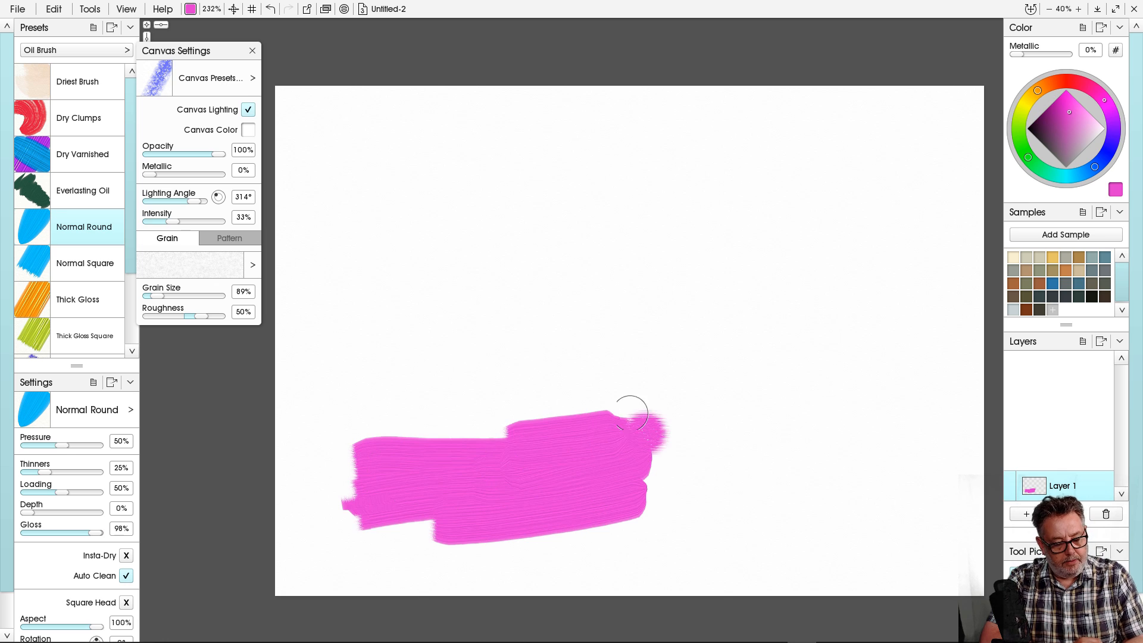
{"action": "left_click_drag", "start_coordinate": [630, 412], "coordinate": [344, 454]}
{"action": "left_click_drag", "start_coordinate": [419, 516], "coordinate": [307, 524]}
{"action": "left_click_drag", "start_coordinate": [384, 538], "coordinate": [655, 523]}
{"action": "left_click_drag", "start_coordinate": [652, 524], "coordinate": [495, 547]}
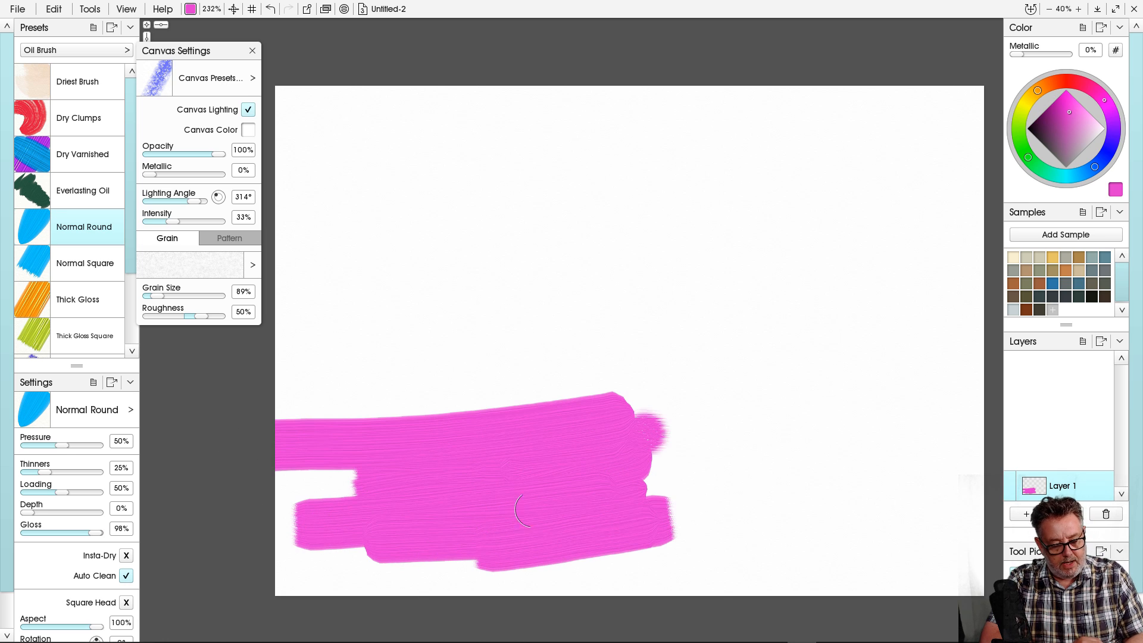
{"action": "left_click_drag", "start_coordinate": [703, 471], "coordinate": [586, 495]}
{"action": "left_click_drag", "start_coordinate": [716, 506], "coordinate": [631, 519]}
{"action": "left_click_drag", "start_coordinate": [710, 527], "coordinate": [586, 534]}
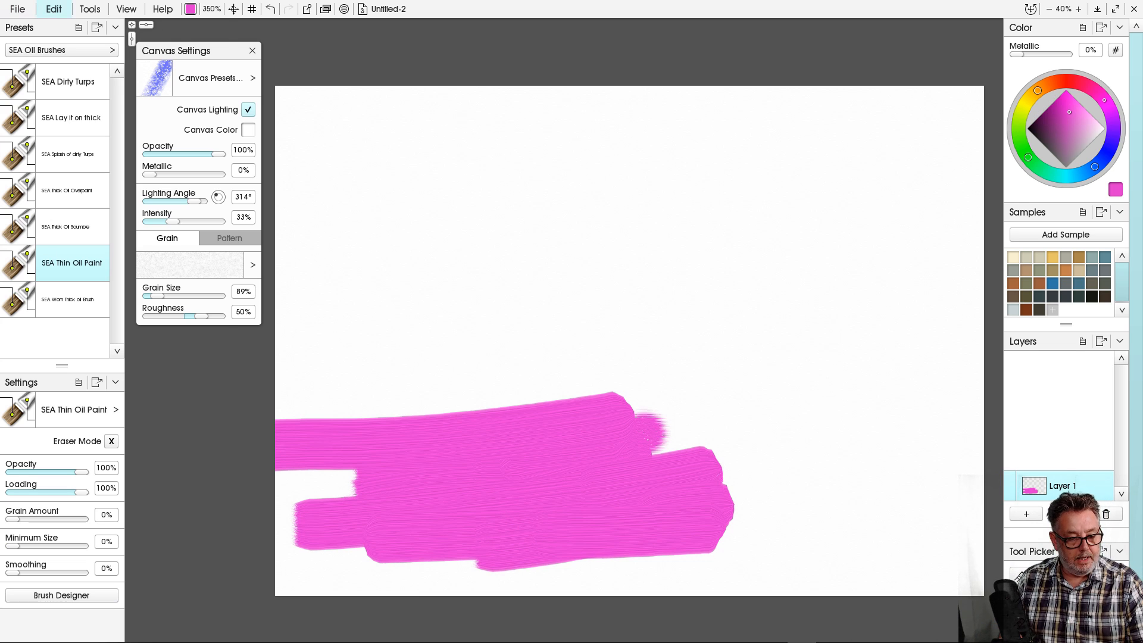
Clear Layer 1 and paint a broad area of light orange horizontal strokes across the lower left of the canvas.
{"action": "left_click", "coordinate": [54, 8]}
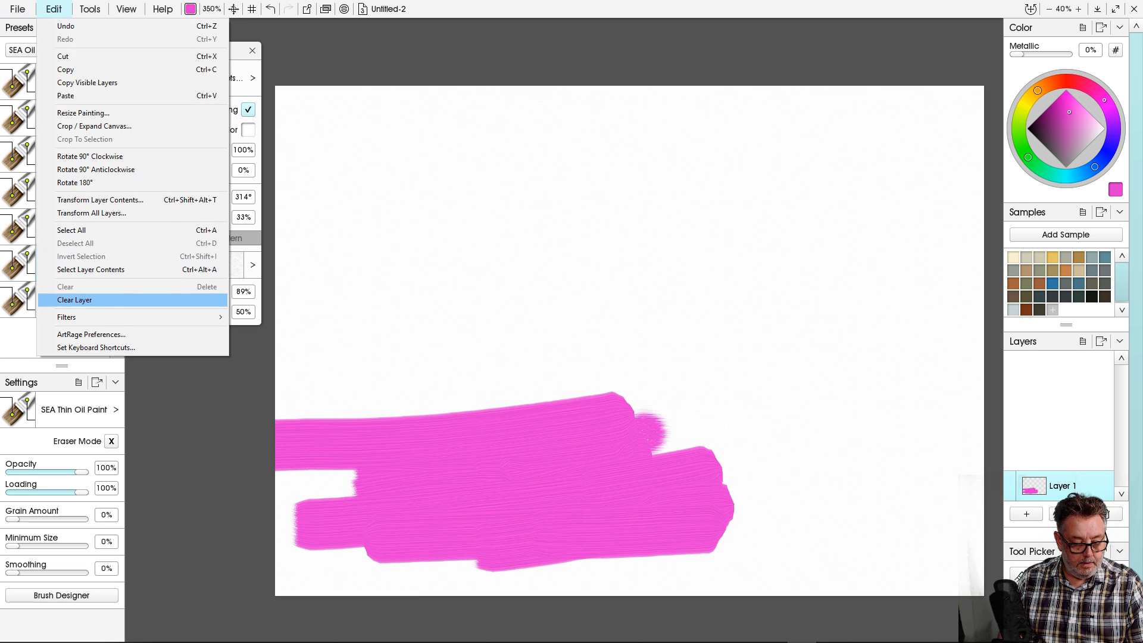
{"action": "left_click", "coordinate": [74, 300]}
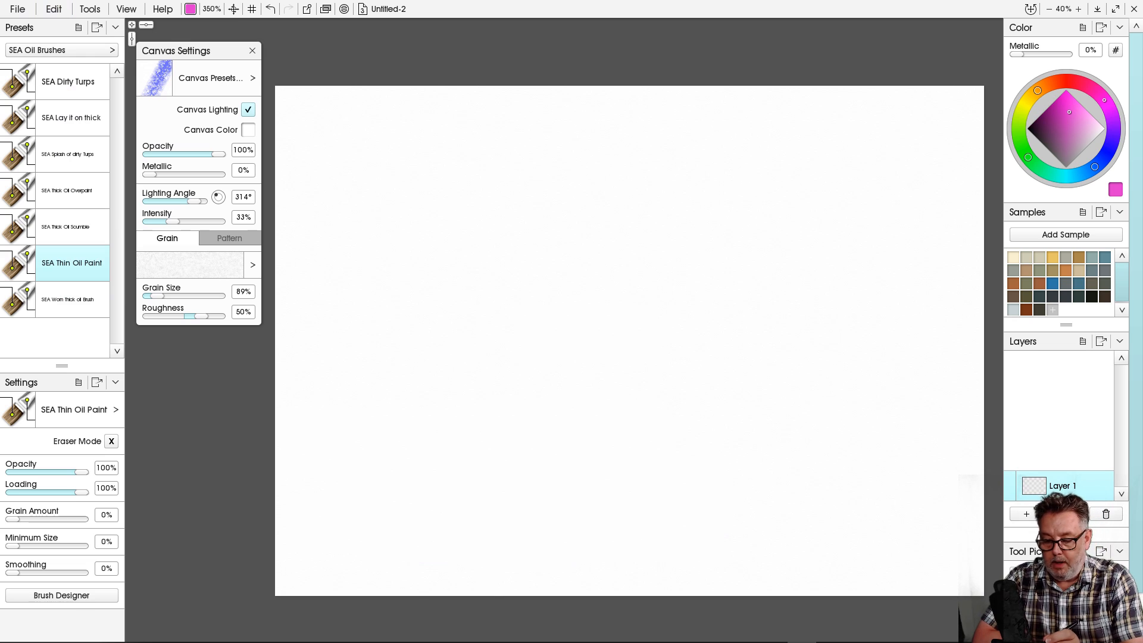
{"action": "left_click_drag", "start_coordinate": [1037, 90], "coordinate": [1025, 104]}
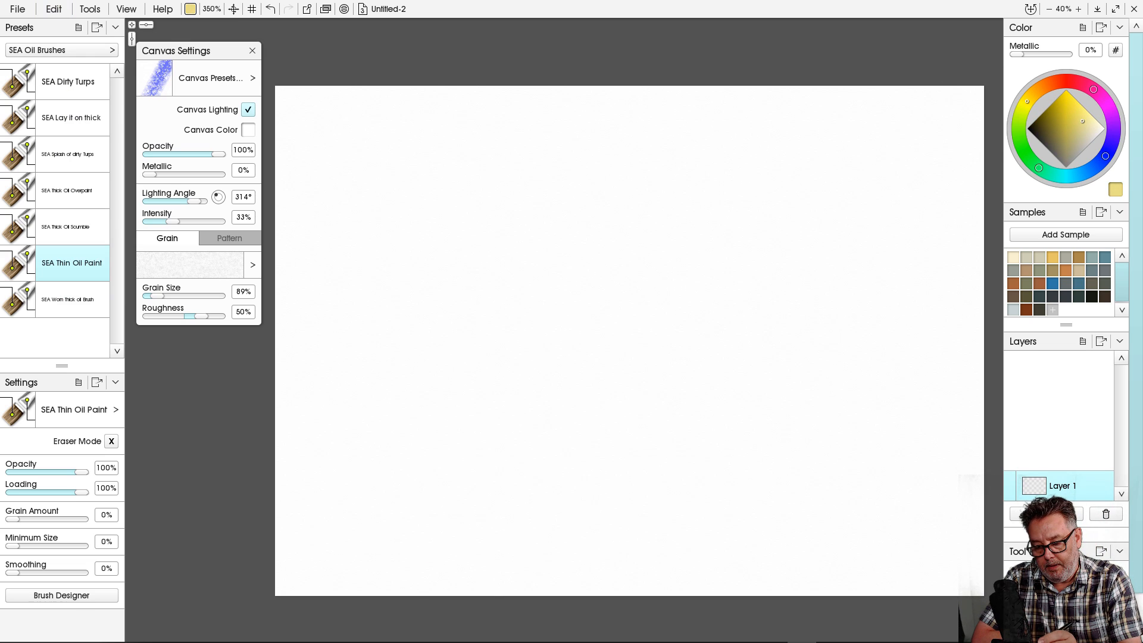
{"action": "left_click_drag", "start_coordinate": [1027, 101], "coordinate": [1041, 88]}
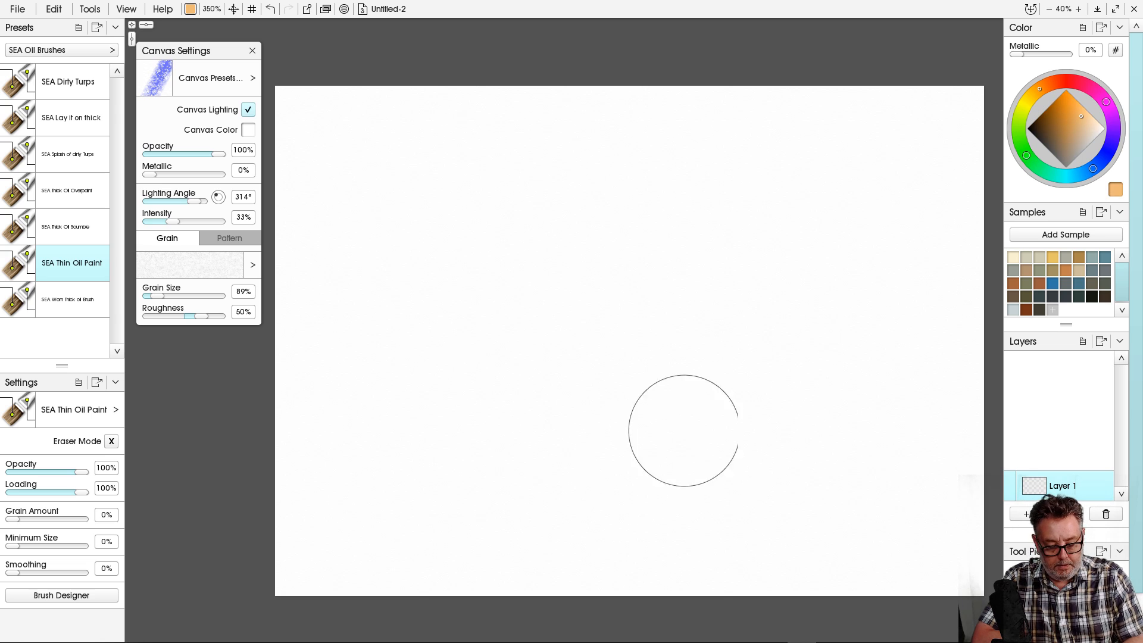
{"action": "left_click_drag", "start_coordinate": [684, 428], "coordinate": [542, 434]}
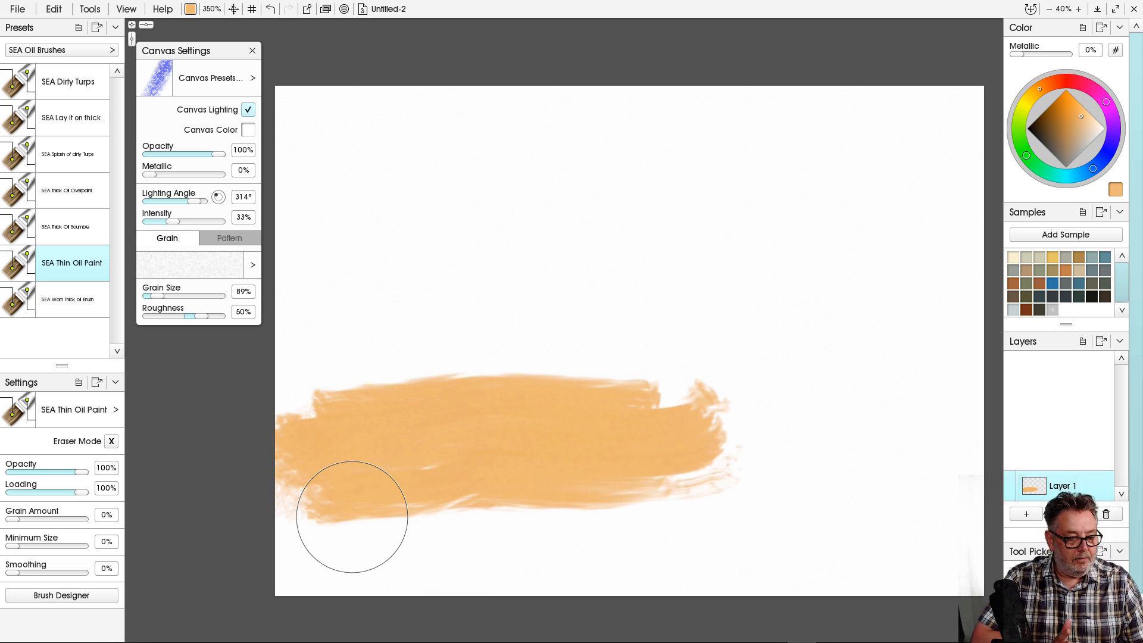
{"action": "mouse_move", "coordinate": [279, 508]}
{"action": "left_mouse_down"}
{"action": "mouse_move", "coordinate": [604, 518]}
{"action": "mouse_move", "coordinate": [661, 507]}
{"action": "left_mouse_up"}
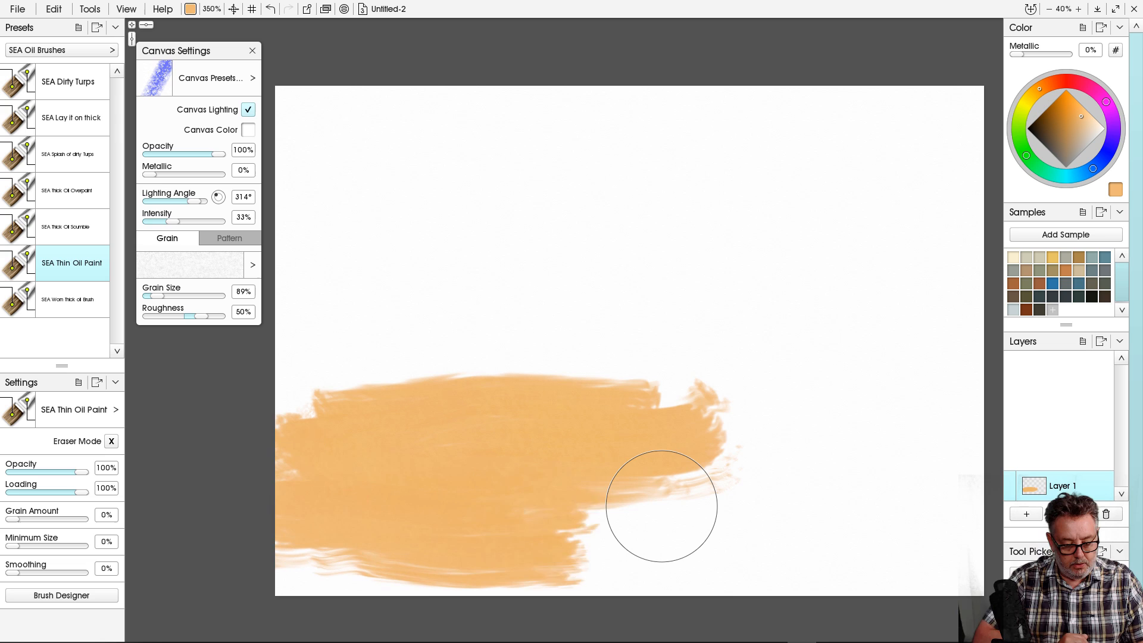
Reduce the brush size to 100% and add two narrow orange strokes extending the patch's upper and lower right edges.
{"action": "key", "text": "["}
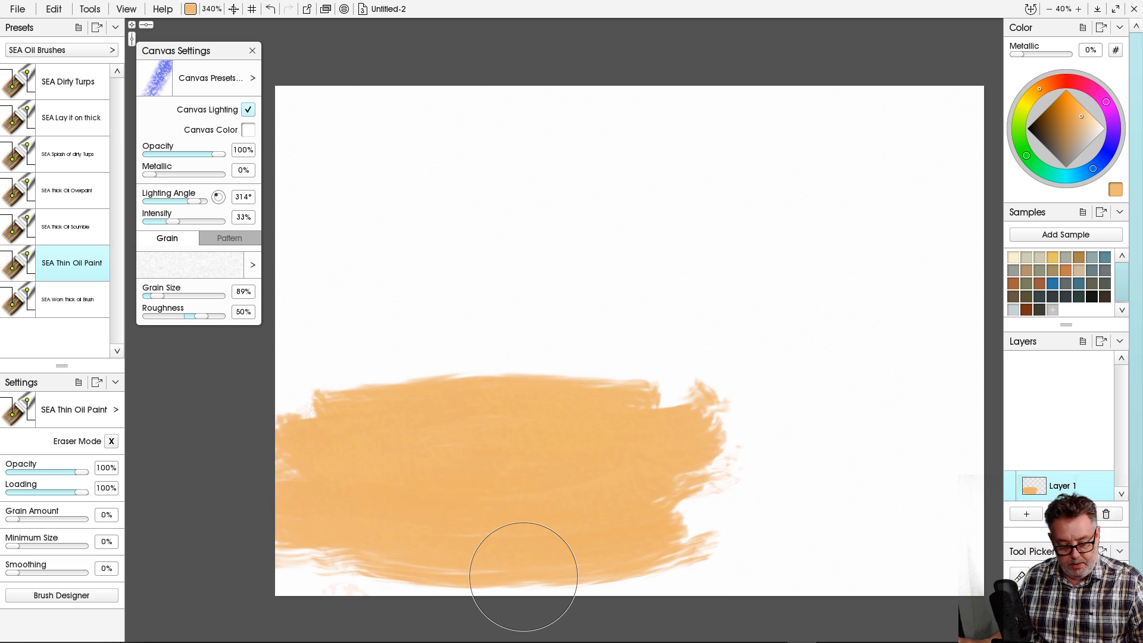
{"action": "key", "text": "["}
{"action": "key", "text": "["}
{"action": "key", "text": "["}
{"action": "key", "text": "["}
{"action": "key", "text": "["}
{"action": "key", "text": "["}
{"action": "key", "text": "["}
{"action": "key", "text": "["}
{"action": "key", "text": "["}
{"action": "key", "text": "["}
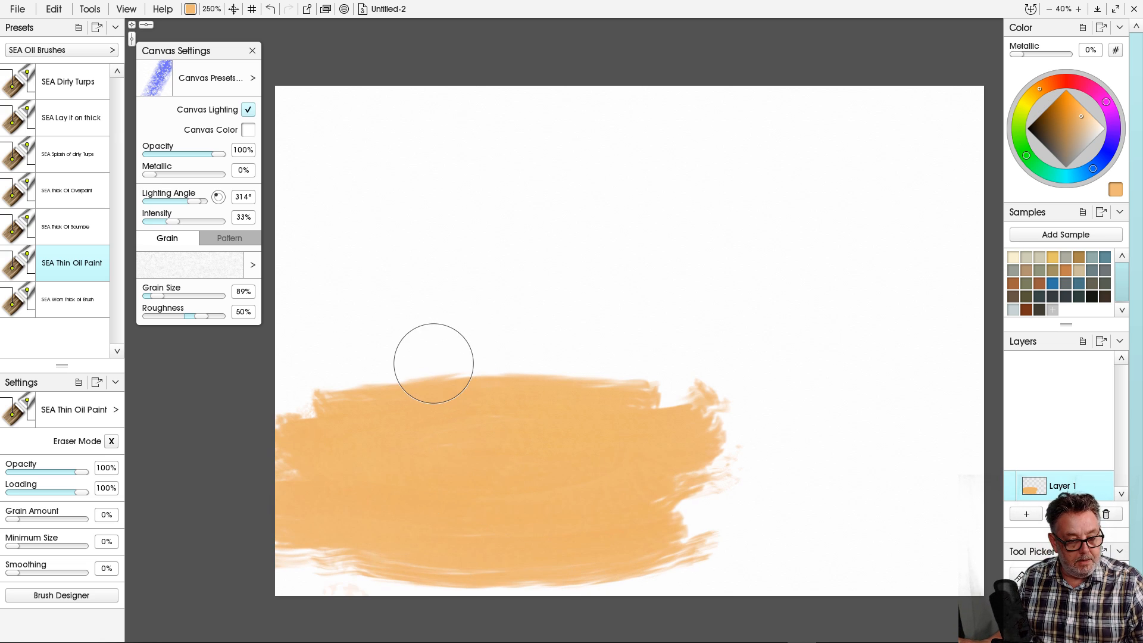
{"action": "key", "text": "["}
{"action": "key", "text": "["}
{"action": "key", "text": "["}
{"action": "key", "text": "["}
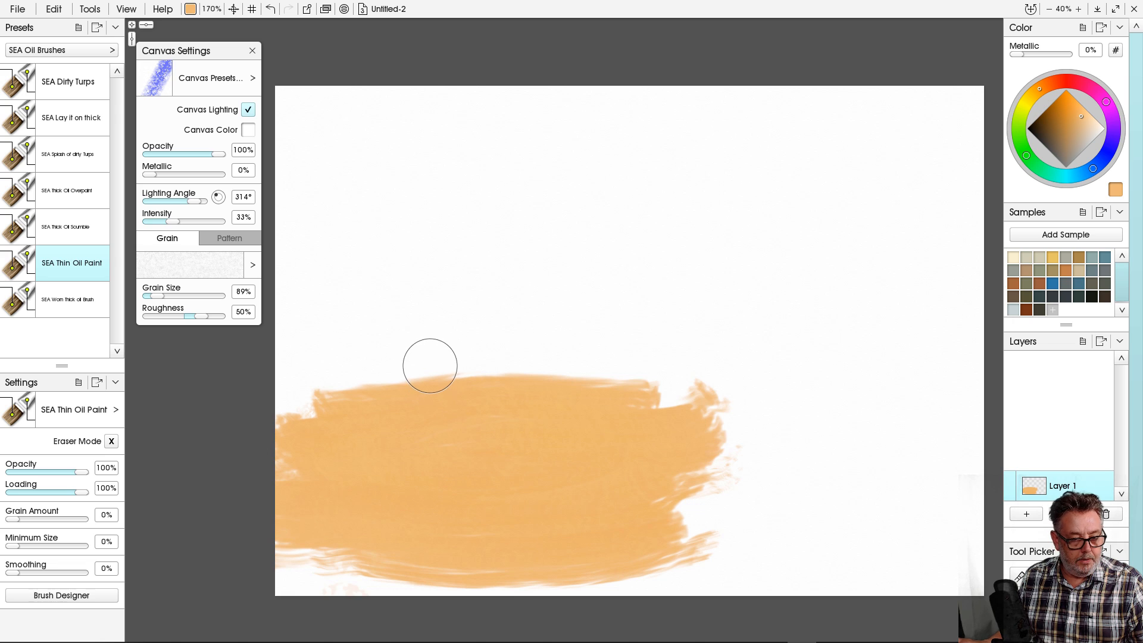
{"action": "key", "text": "["}
{"action": "key", "text": "["}
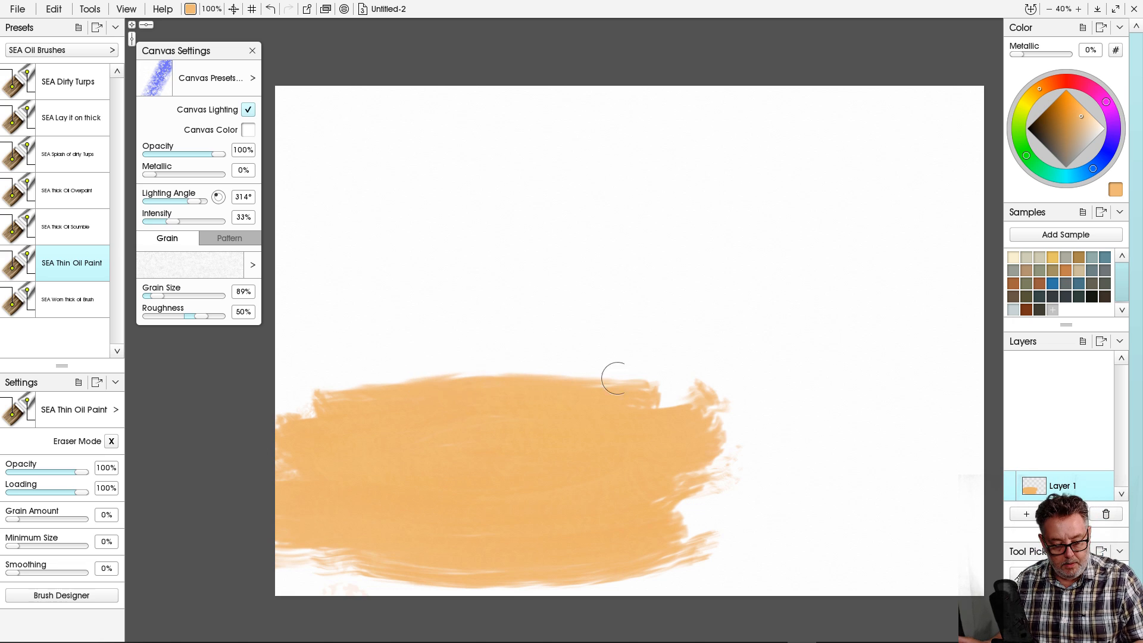
{"action": "mouse_move", "coordinate": [753, 401]}
{"action": "left_mouse_down"}
{"action": "mouse_move", "coordinate": [611, 409]}
{"action": "mouse_move", "coordinate": [750, 408]}
{"action": "mouse_move", "coordinate": [608, 439]}
{"action": "left_mouse_up"}
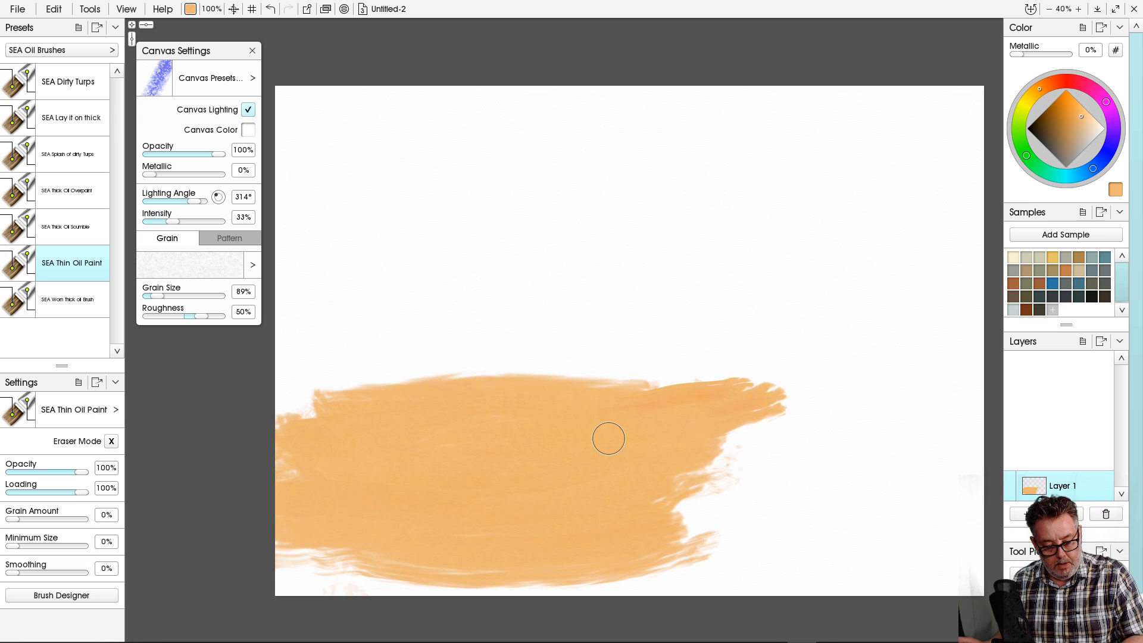
{"action": "mouse_move", "coordinate": [860, 495]}
{"action": "left_mouse_down"}
{"action": "mouse_move", "coordinate": [605, 563]}
{"action": "mouse_move", "coordinate": [382, 582]}
{"action": "left_mouse_up"}
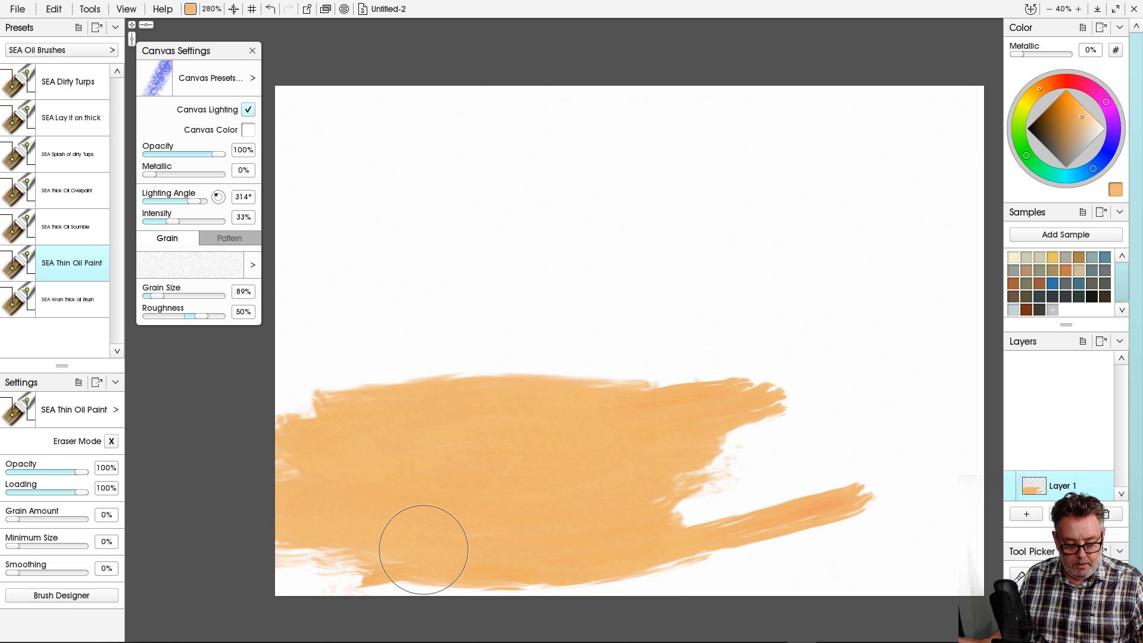
Enlarge the brush to 300% and fill out the orange ground to the left and bottom edges of the canvas.
{"action": "key", "text": "]"}
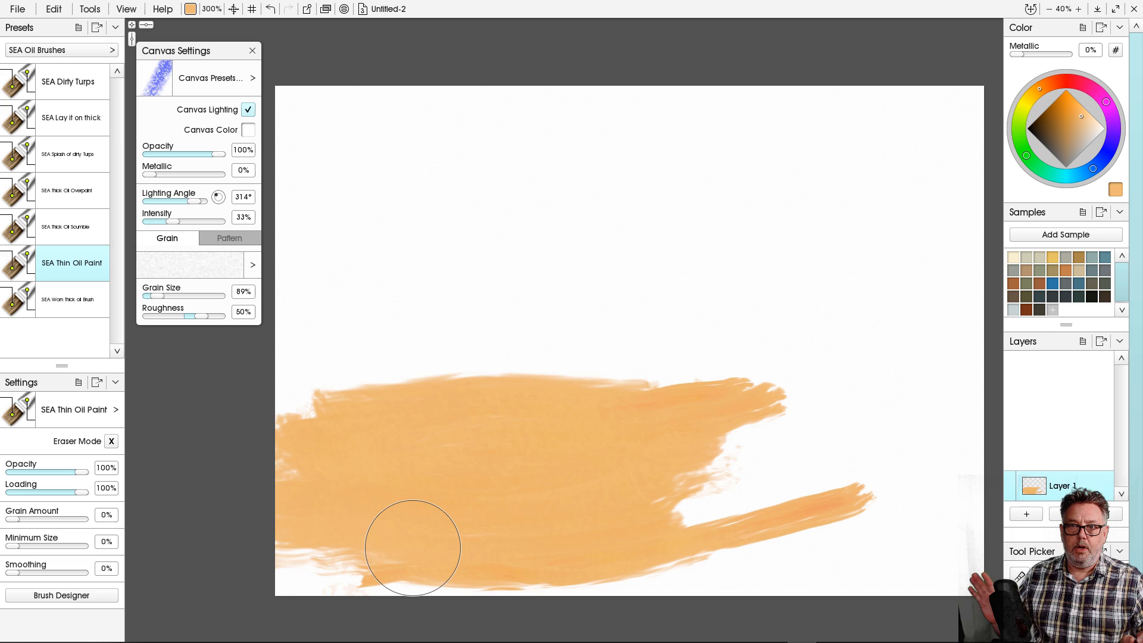
{"action": "mouse_move", "coordinate": [413, 548]}
{"action": "left_mouse_down"}
{"action": "mouse_move", "coordinate": [263, 573]}
{"action": "mouse_move", "coordinate": [416, 566]}
{"action": "left_mouse_up"}
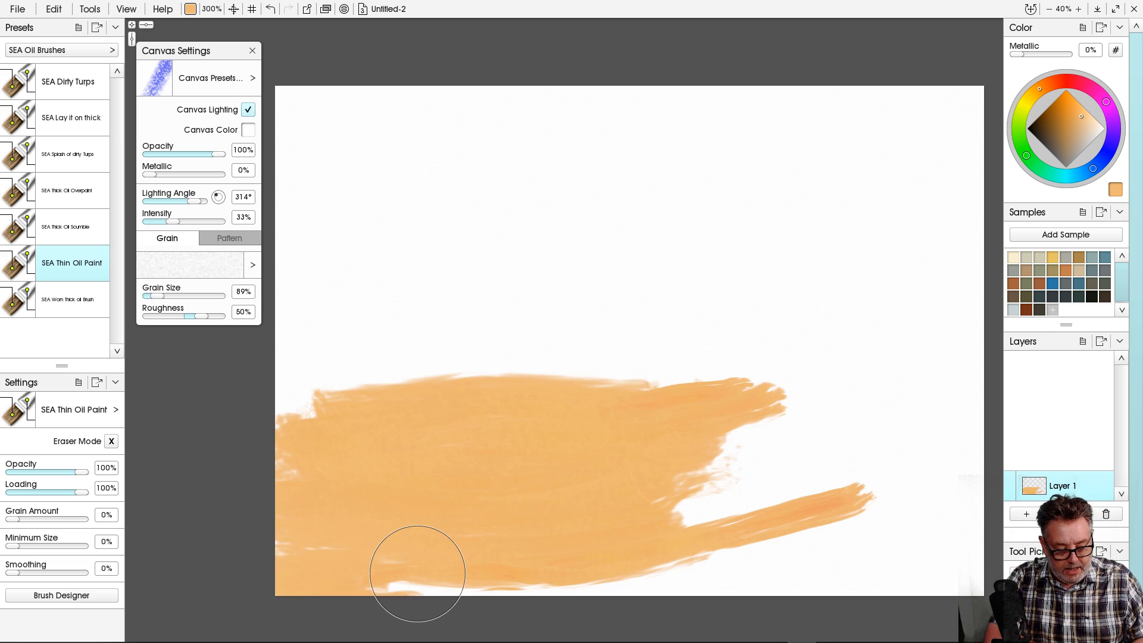
{"action": "left_click_drag", "start_coordinate": [744, 555], "coordinate": [484, 591]}
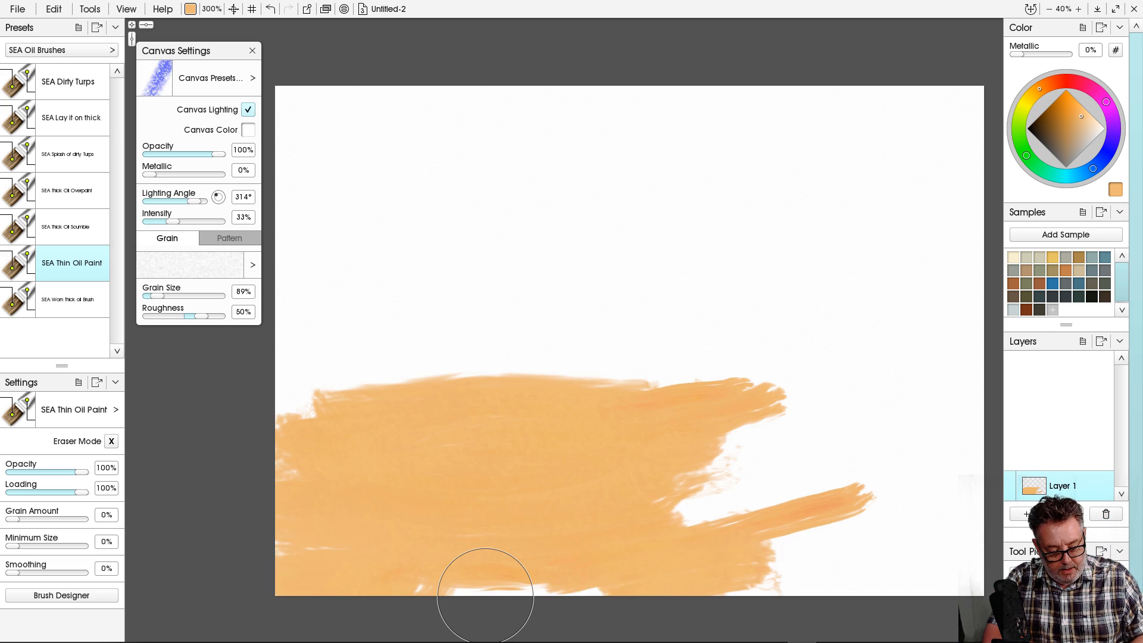
{"action": "mouse_move", "coordinate": [720, 503]}
{"action": "left_mouse_down"}
{"action": "mouse_move", "coordinate": [783, 428]}
{"action": "mouse_move", "coordinate": [679, 455]}
{"action": "left_mouse_up"}
{"action": "left_click_drag", "start_coordinate": [776, 475], "coordinate": [592, 516]}
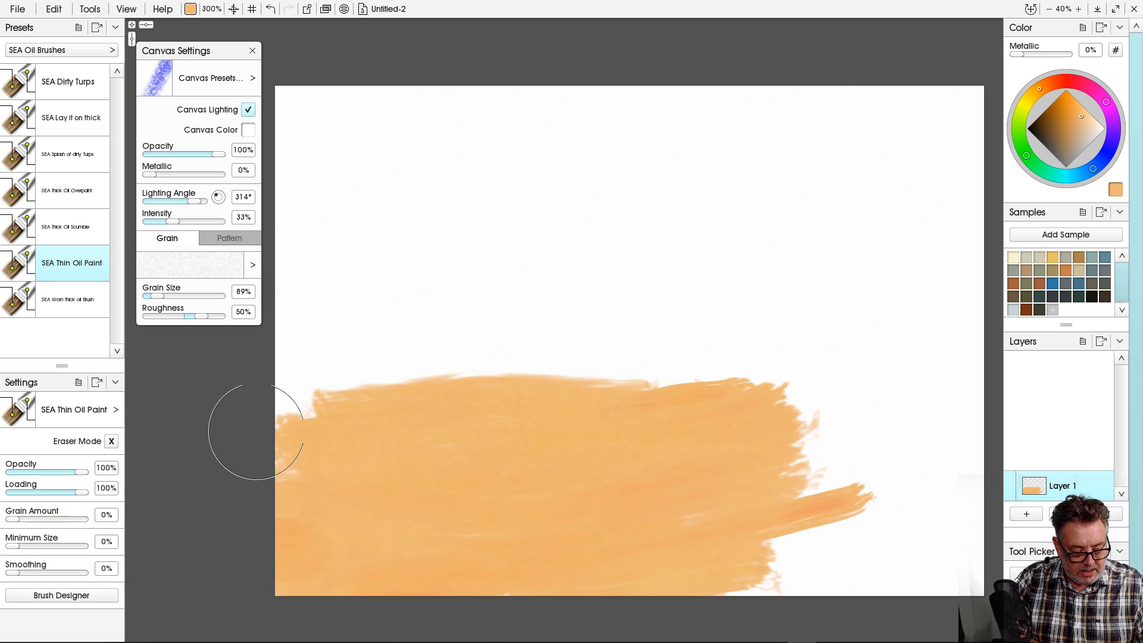
{"action": "mouse_move", "coordinate": [280, 429]}
{"action": "left_mouse_down"}
{"action": "mouse_move", "coordinate": [332, 415]}
{"action": "mouse_move", "coordinate": [320, 467]}
{"action": "left_mouse_up"}
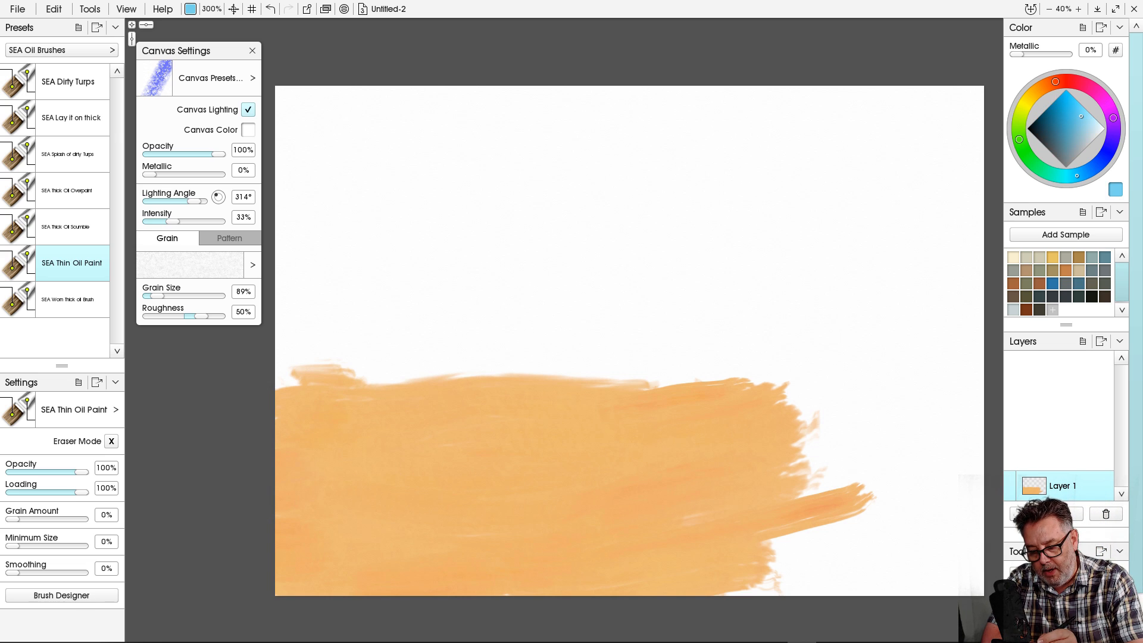
Paint sweeping light blue and dark teal-blue diagonal strokes across the lower right, blending them into the orange edge.
{"action": "mouse_move", "coordinate": [944, 382]}
{"action": "left_mouse_down"}
{"action": "mouse_move", "coordinate": [796, 467]}
{"action": "mouse_move", "coordinate": [980, 420]}
{"action": "left_mouse_up"}
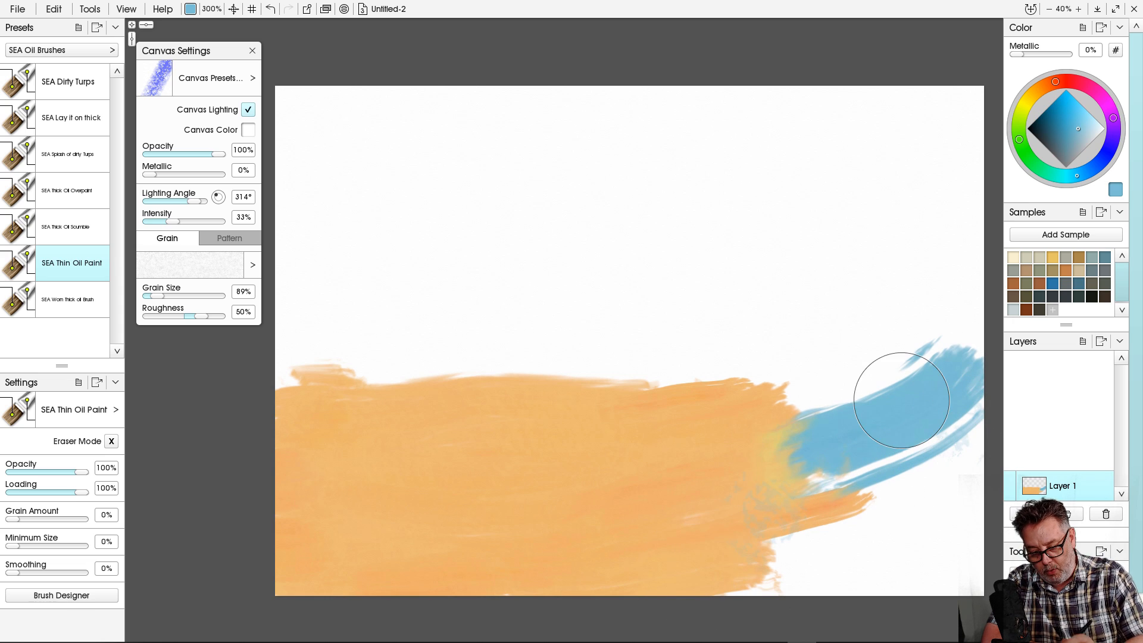
{"action": "mouse_move", "coordinate": [976, 381]}
{"action": "left_mouse_down"}
{"action": "mouse_move", "coordinate": [944, 408]}
{"action": "mouse_move", "coordinate": [944, 459]}
{"action": "mouse_move", "coordinate": [866, 512]}
{"action": "left_mouse_up"}
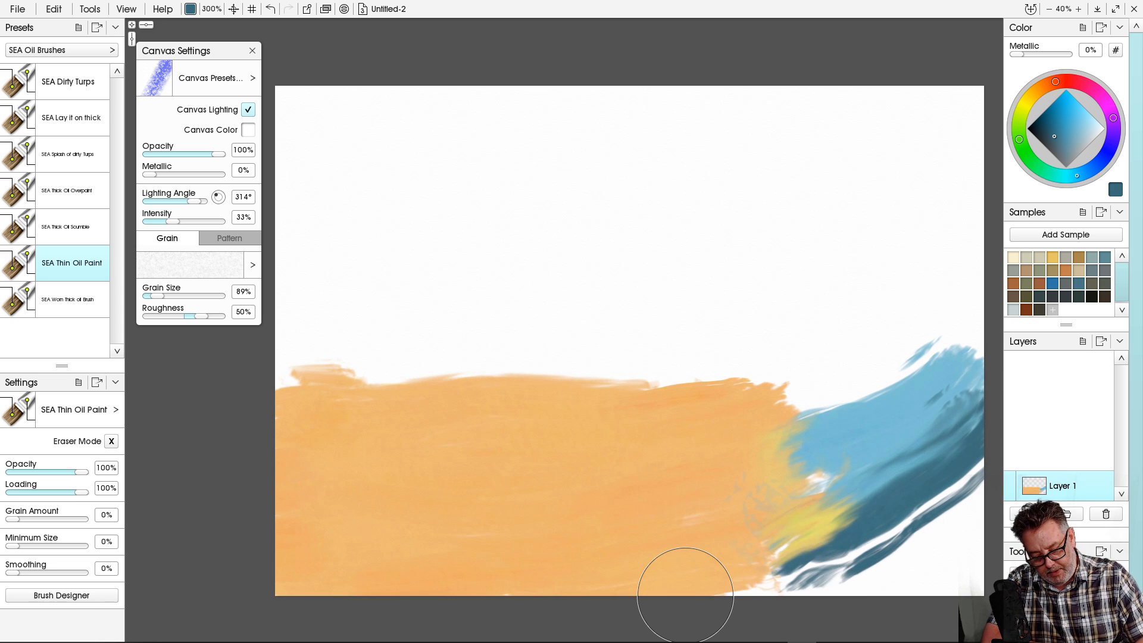
{"action": "mouse_move", "coordinate": [931, 497]}
{"action": "left_mouse_down"}
{"action": "mouse_move", "coordinate": [845, 581]}
{"action": "mouse_move", "coordinate": [952, 613]}
{"action": "mouse_move", "coordinate": [928, 589]}
{"action": "mouse_move", "coordinate": [837, 566]}
{"action": "mouse_move", "coordinate": [724, 592]}
{"action": "mouse_move", "coordinate": [806, 522]}
{"action": "left_mouse_up"}
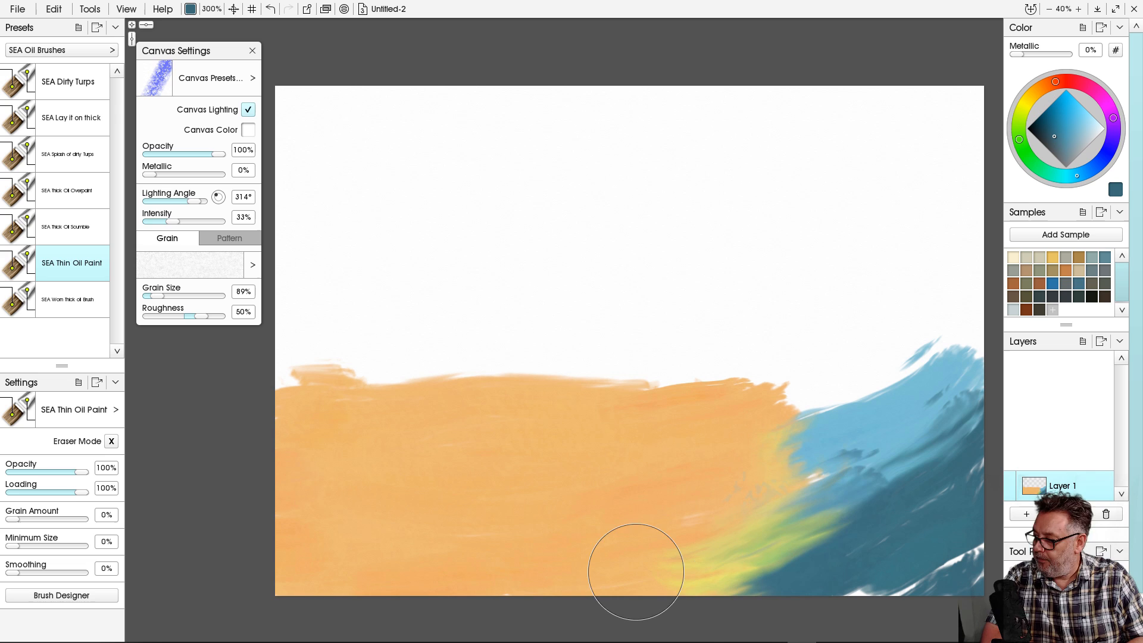
{"action": "mouse_move", "coordinate": [816, 382]}
{"action": "left_mouse_down"}
{"action": "mouse_move", "coordinate": [745, 413]}
{"action": "mouse_move", "coordinate": [924, 357]}
{"action": "mouse_move", "coordinate": [920, 313]}
{"action": "mouse_move", "coordinate": [958, 286]}
{"action": "mouse_move", "coordinate": [862, 380]}
{"action": "left_mouse_up"}
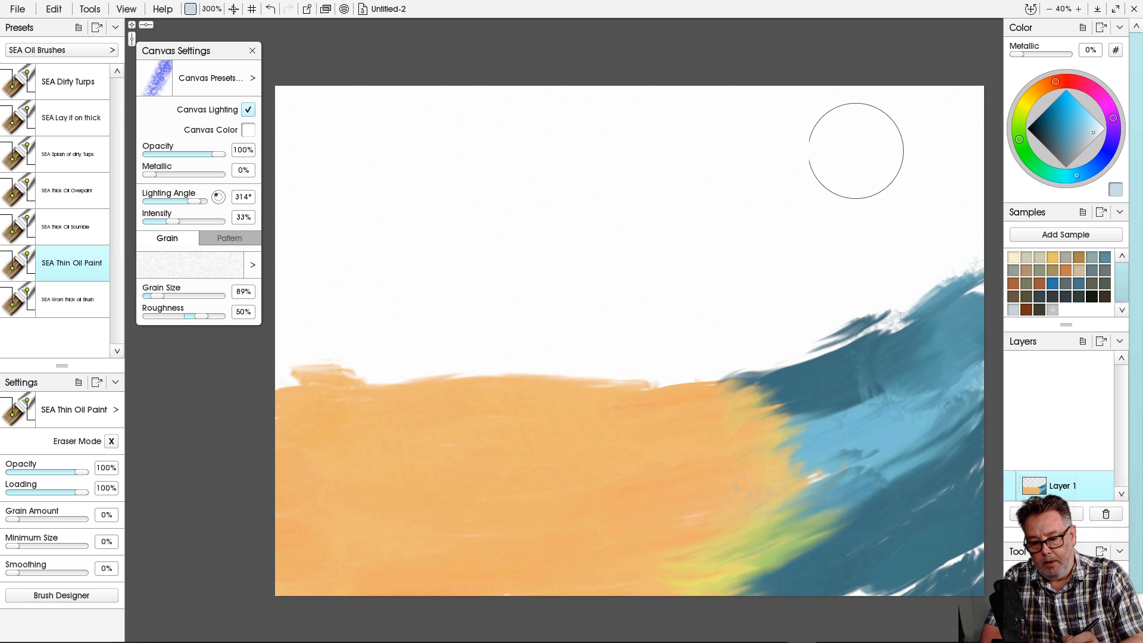
Paint pale grey-blue diagonal strokes over the upper right of the canvas, down to the dark blue and orange edges.
{"action": "left_click_drag", "start_coordinate": [936, 76], "coordinate": [787, 171]}
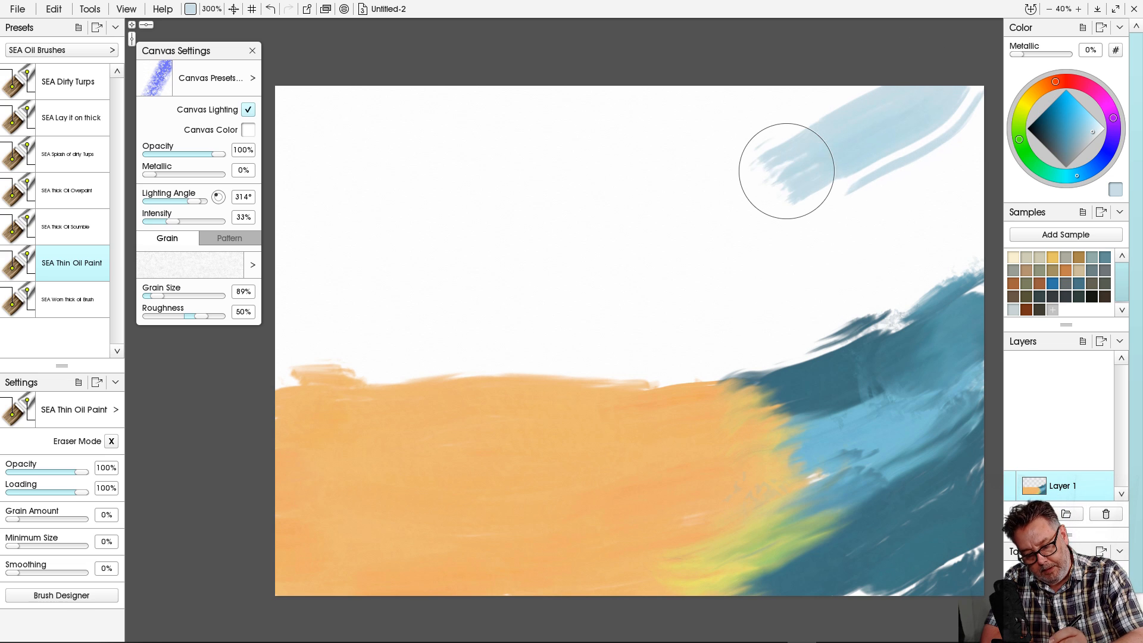
{"action": "mouse_move", "coordinate": [978, 113]}
{"action": "left_mouse_down"}
{"action": "mouse_move", "coordinate": [805, 286]}
{"action": "mouse_move", "coordinate": [798, 278]}
{"action": "left_mouse_up"}
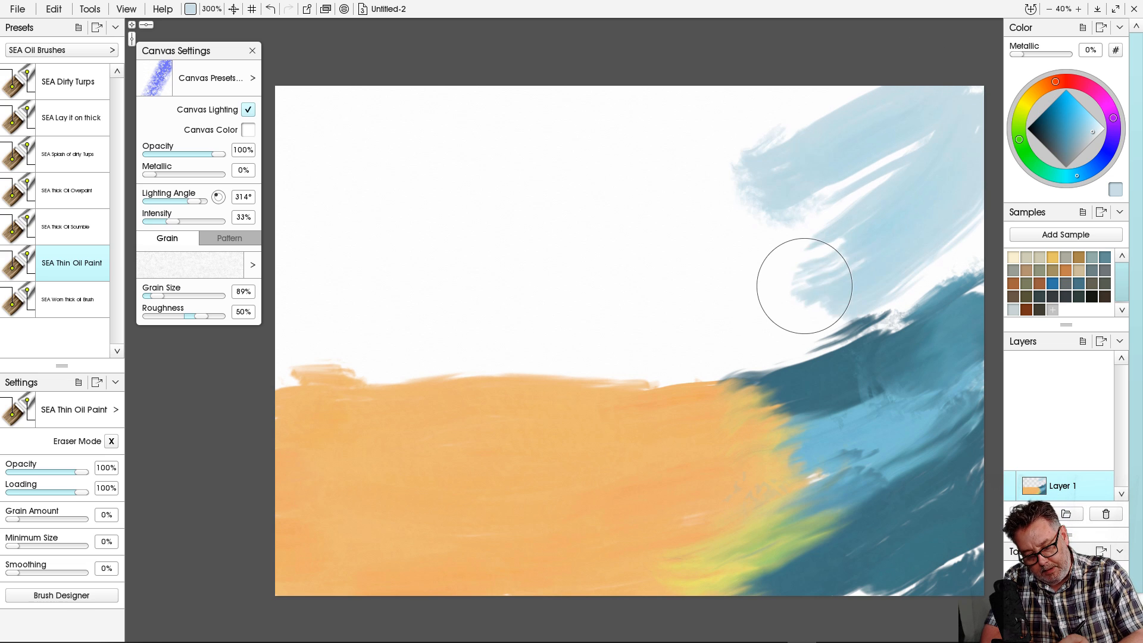
{"action": "mouse_move", "coordinate": [966, 260]}
{"action": "left_mouse_down"}
{"action": "mouse_move", "coordinate": [848, 320]}
{"action": "mouse_move", "coordinate": [672, 360]}
{"action": "mouse_move", "coordinate": [762, 148]}
{"action": "mouse_move", "coordinate": [833, 85]}
{"action": "mouse_move", "coordinate": [576, 232]}
{"action": "left_mouse_up"}
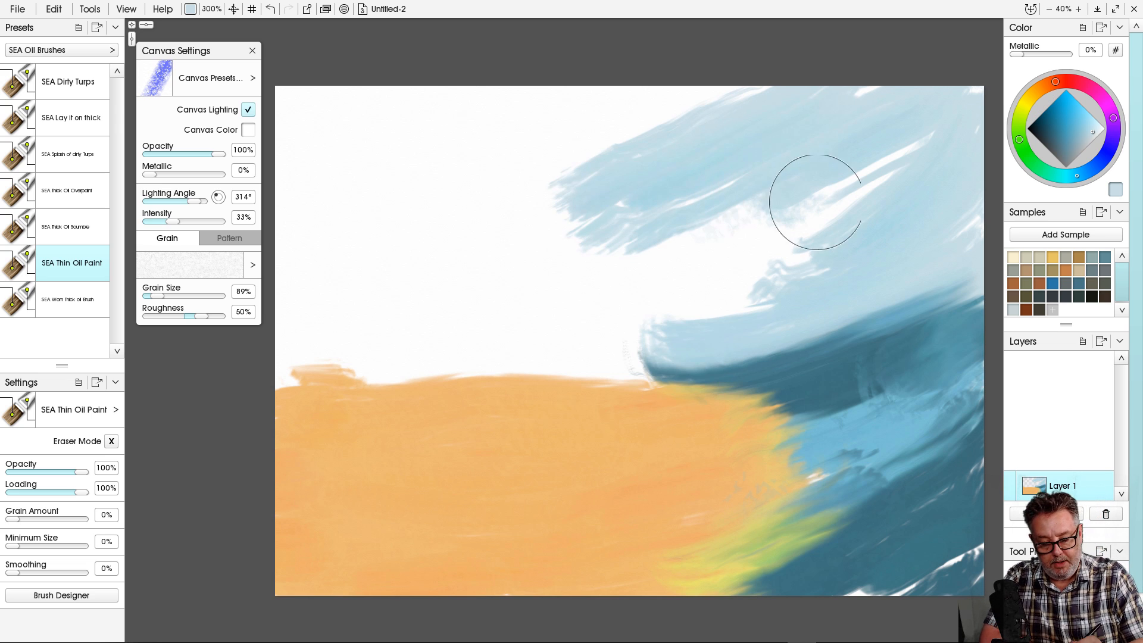
{"action": "mouse_move", "coordinate": [836, 189]}
{"action": "left_mouse_down"}
{"action": "mouse_move", "coordinate": [726, 250]}
{"action": "mouse_move", "coordinate": [564, 312]}
{"action": "left_mouse_up"}
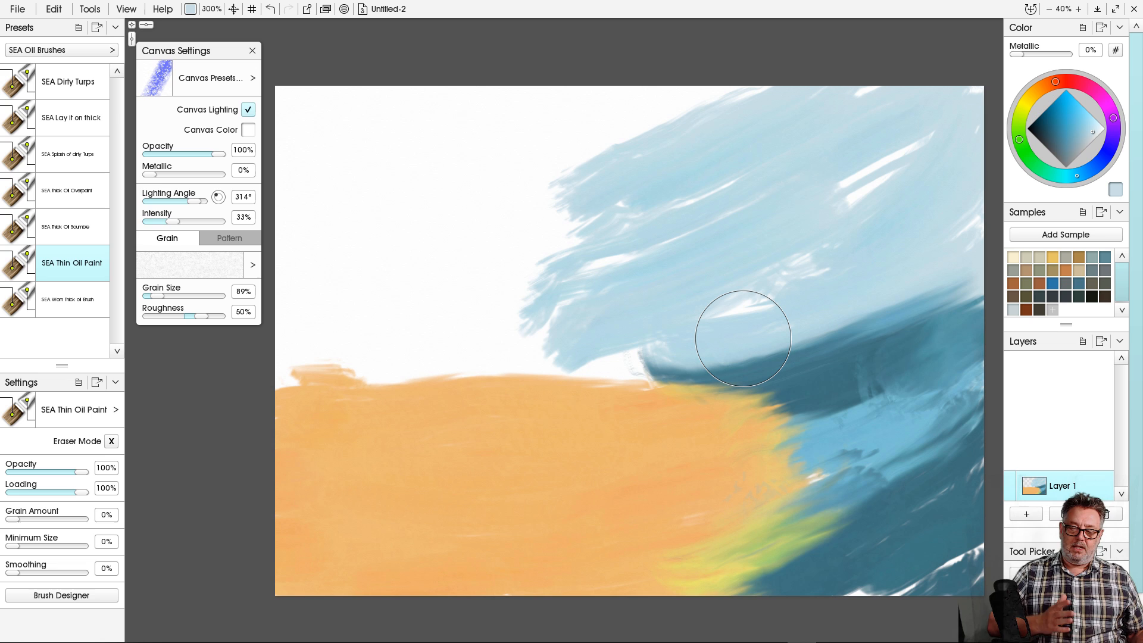
{"action": "mouse_move", "coordinate": [743, 338]}
{"action": "left_mouse_down"}
{"action": "mouse_move", "coordinate": [658, 332]}
{"action": "mouse_move", "coordinate": [595, 365]}
{"action": "mouse_move", "coordinate": [543, 372]}
{"action": "left_mouse_up"}
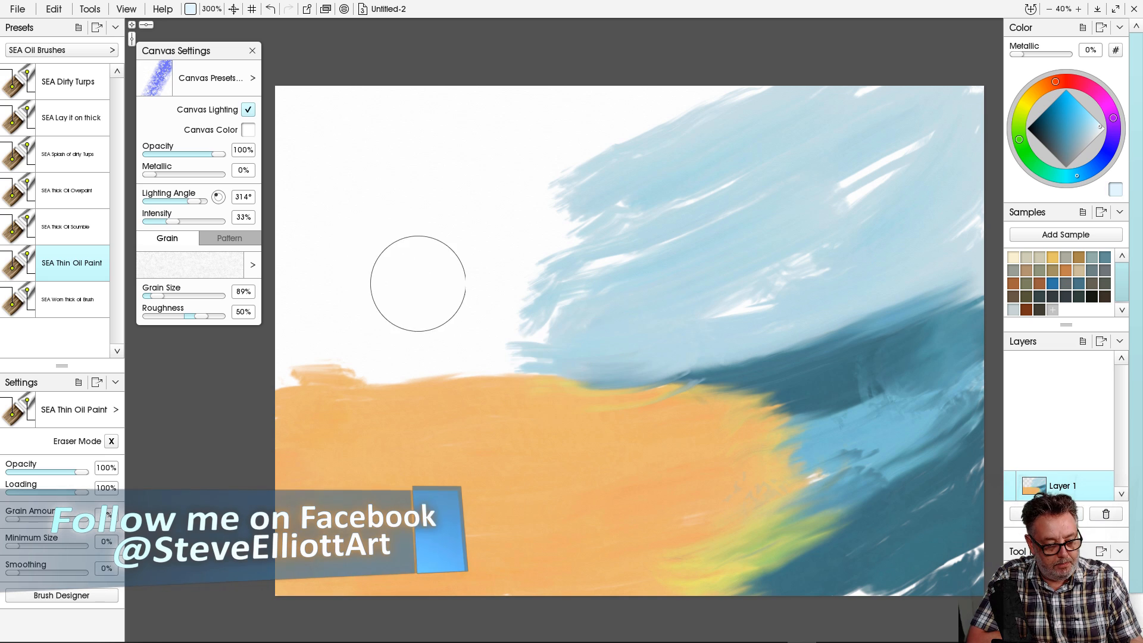
Paint very pale blue strokes across the left side above the orange ground, blending them into the grey-blue area.
{"action": "left_click_drag", "start_coordinate": [419, 282], "coordinate": [631, 324]}
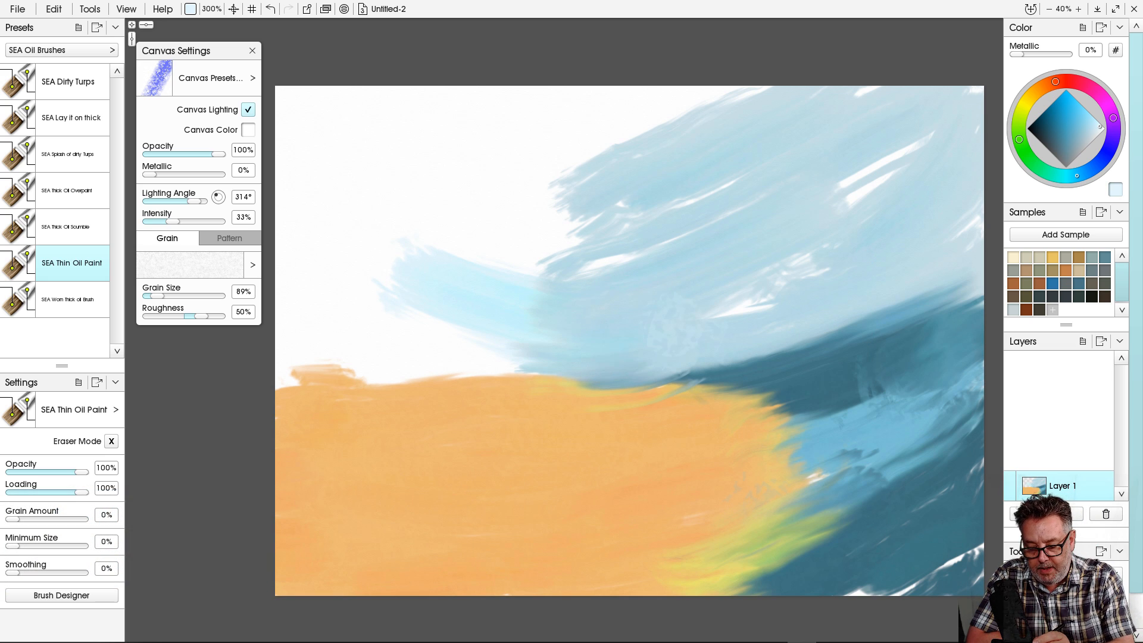
{"action": "mouse_move", "coordinate": [319, 363]}
{"action": "left_mouse_down"}
{"action": "mouse_move", "coordinate": [360, 340]}
{"action": "mouse_move", "coordinate": [617, 357]}
{"action": "mouse_move", "coordinate": [671, 344]}
{"action": "left_mouse_up"}
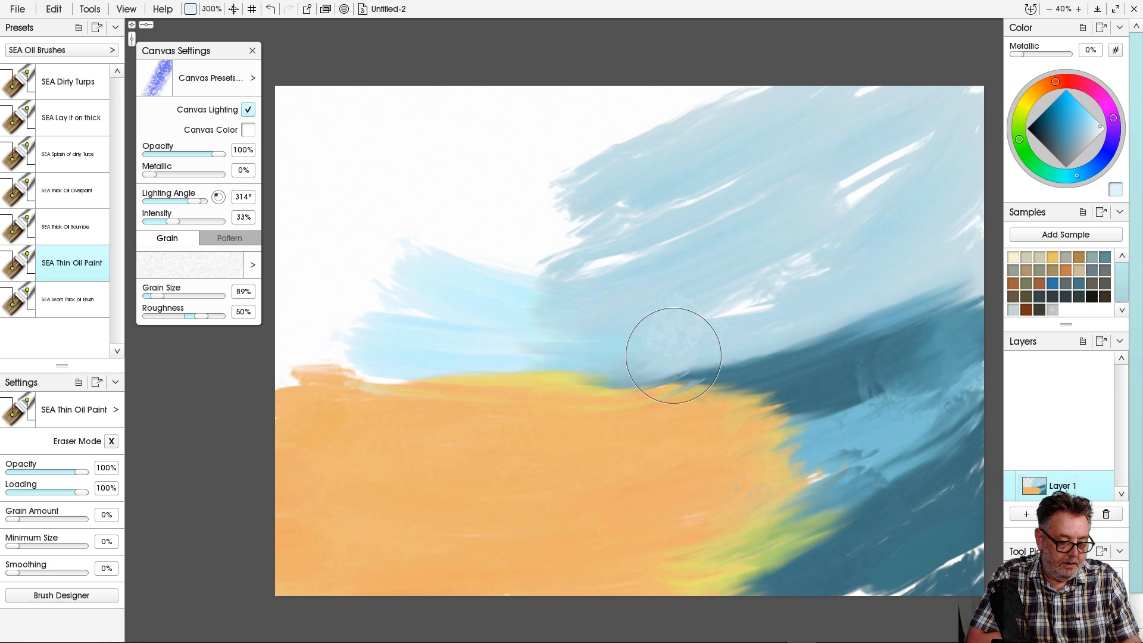
{"action": "left_click_drag", "start_coordinate": [300, 363], "coordinate": [403, 349]}
{"action": "mouse_move", "coordinate": [297, 262]}
{"action": "left_mouse_down"}
{"action": "mouse_move", "coordinate": [286, 268]}
{"action": "mouse_move", "coordinate": [482, 247]}
{"action": "left_mouse_up"}
{"action": "left_click_drag", "start_coordinate": [310, 160], "coordinate": [684, 258]}
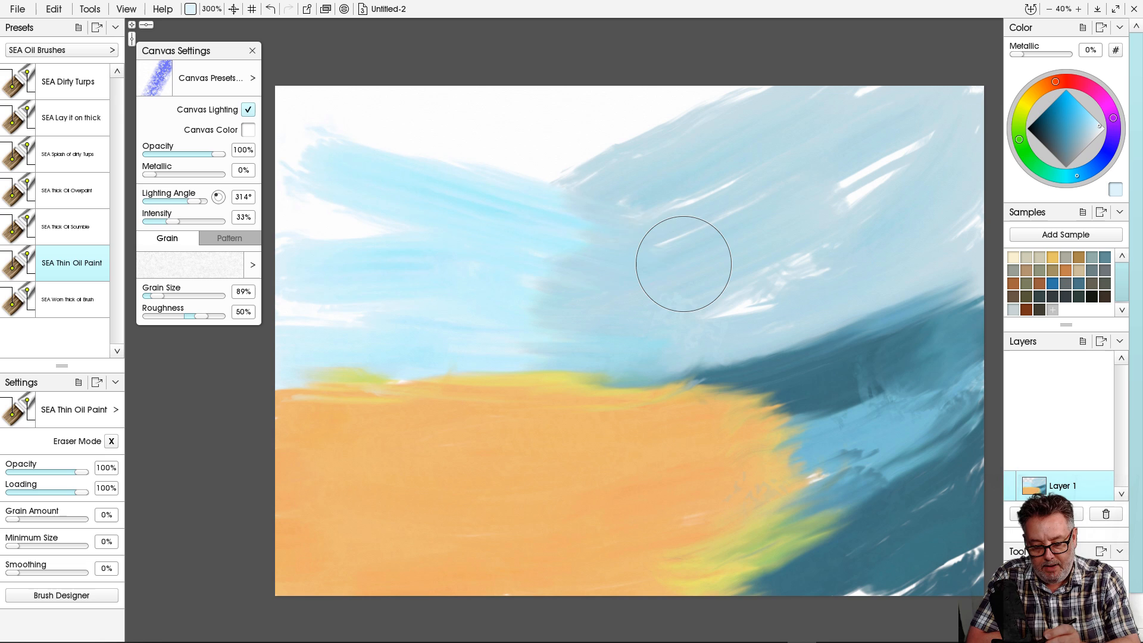
Choose a saturated bright blue and paint sweeping strokes over the upper left corner and along the canvas's top edge.
{"action": "left_click_drag", "start_coordinate": [1077, 176], "coordinate": [1085, 173]}
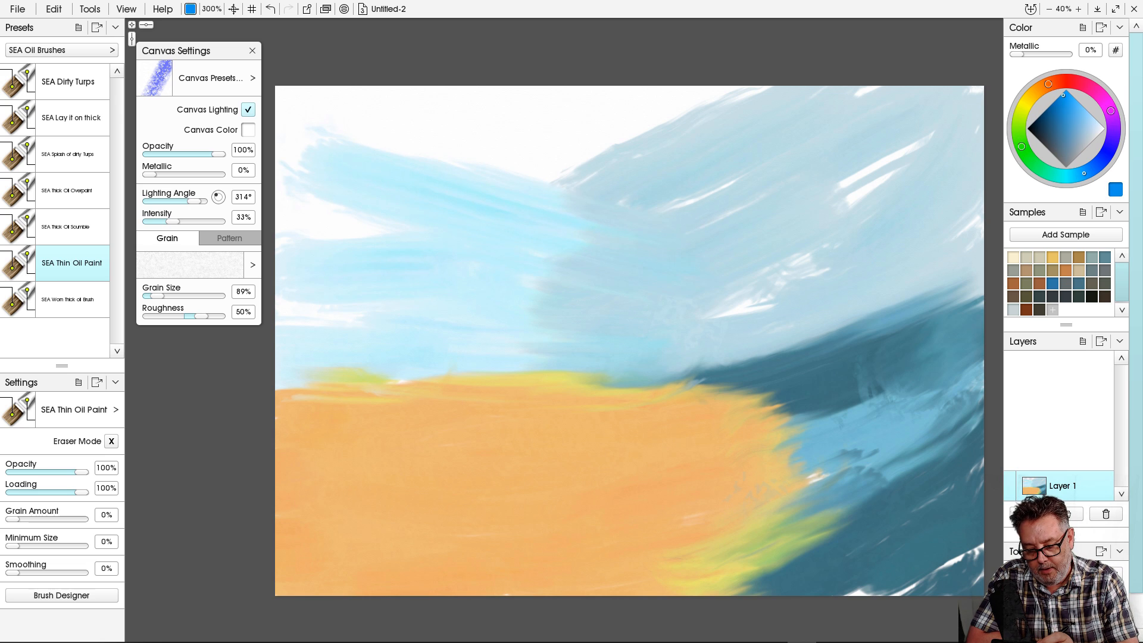
{"action": "left_click_drag", "start_coordinate": [304, 83], "coordinate": [459, 146]}
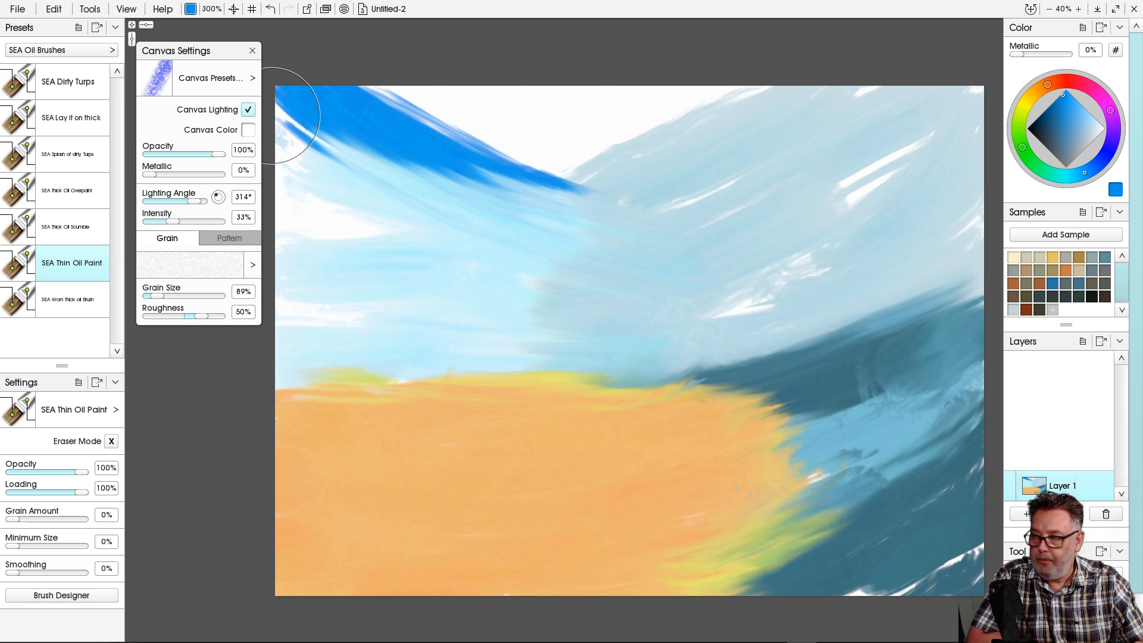
{"action": "mouse_move", "coordinate": [292, 122]}
{"action": "left_mouse_down"}
{"action": "mouse_move", "coordinate": [352, 206]}
{"action": "mouse_move", "coordinate": [298, 193]}
{"action": "mouse_move", "coordinate": [274, 170]}
{"action": "mouse_move", "coordinate": [312, 216]}
{"action": "mouse_move", "coordinate": [448, 309]}
{"action": "left_mouse_up"}
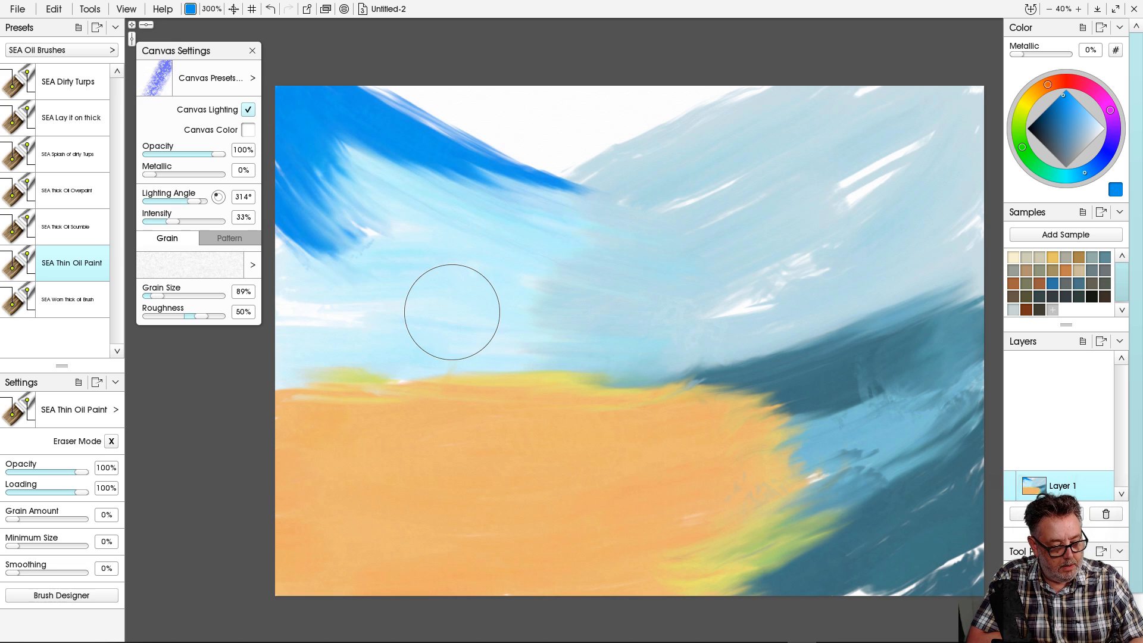
{"action": "left_click_drag", "start_coordinate": [470, 98], "coordinate": [635, 166]}
{"action": "left_click_drag", "start_coordinate": [373, 80], "coordinate": [432, 111]}
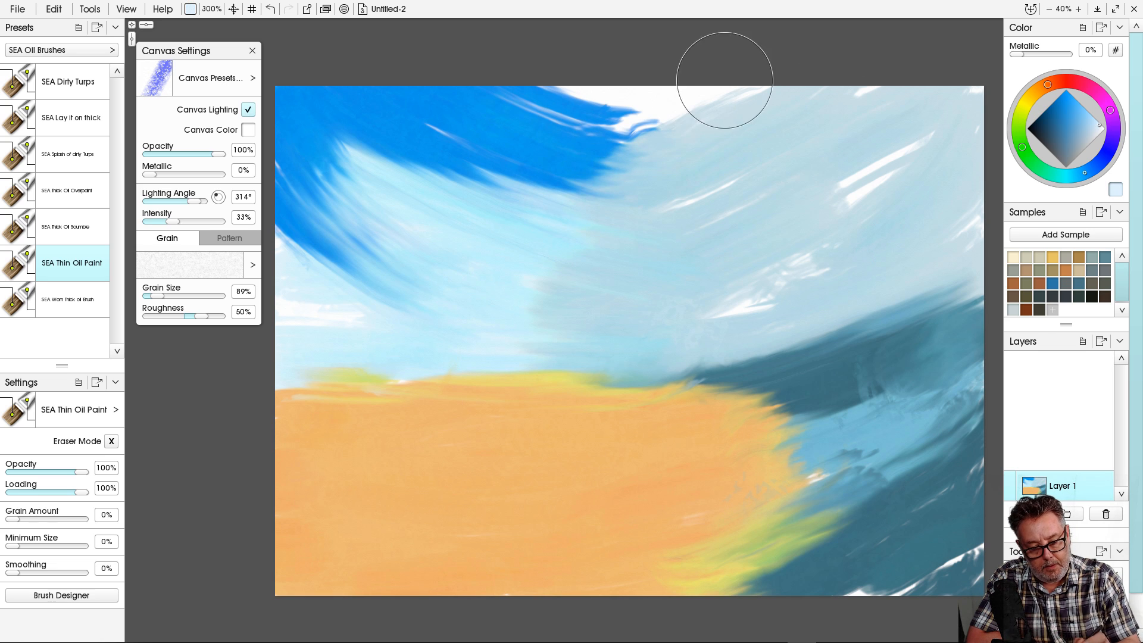
Blend pale blue over the white gap and bright blue edge at the canvas's top centre, and select the SEA Dirty Turps preset.
{"action": "mouse_move", "coordinate": [724, 81]}
{"action": "left_mouse_down"}
{"action": "mouse_move", "coordinate": [588, 94]}
{"action": "mouse_move", "coordinate": [573, 84]}
{"action": "mouse_move", "coordinate": [723, 138]}
{"action": "left_mouse_up"}
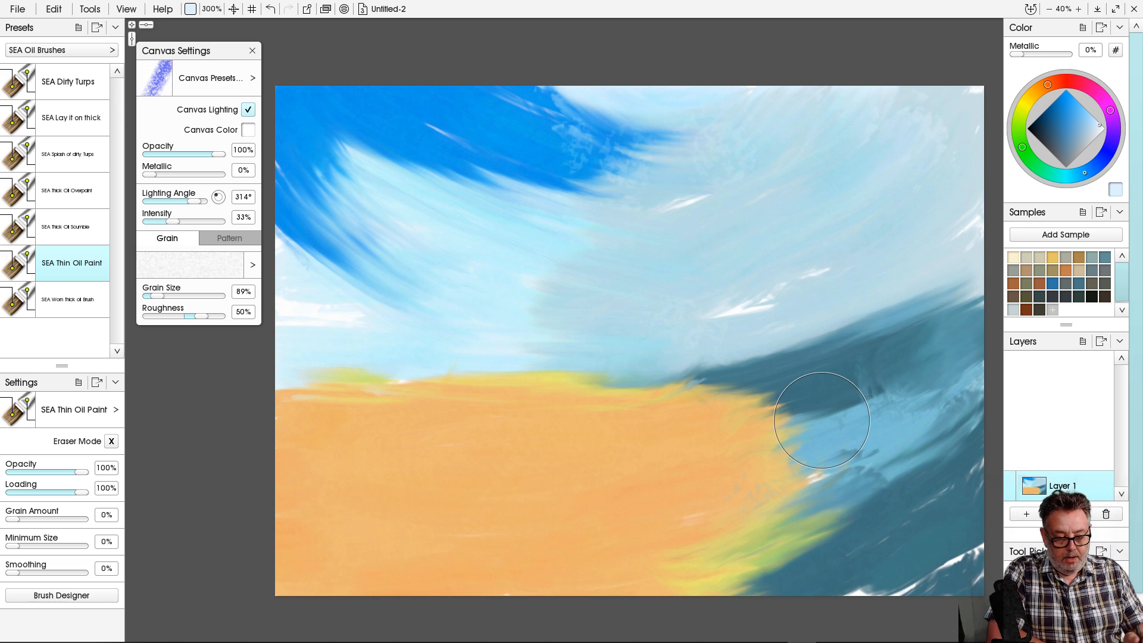
{"action": "left_click", "coordinate": [69, 82]}
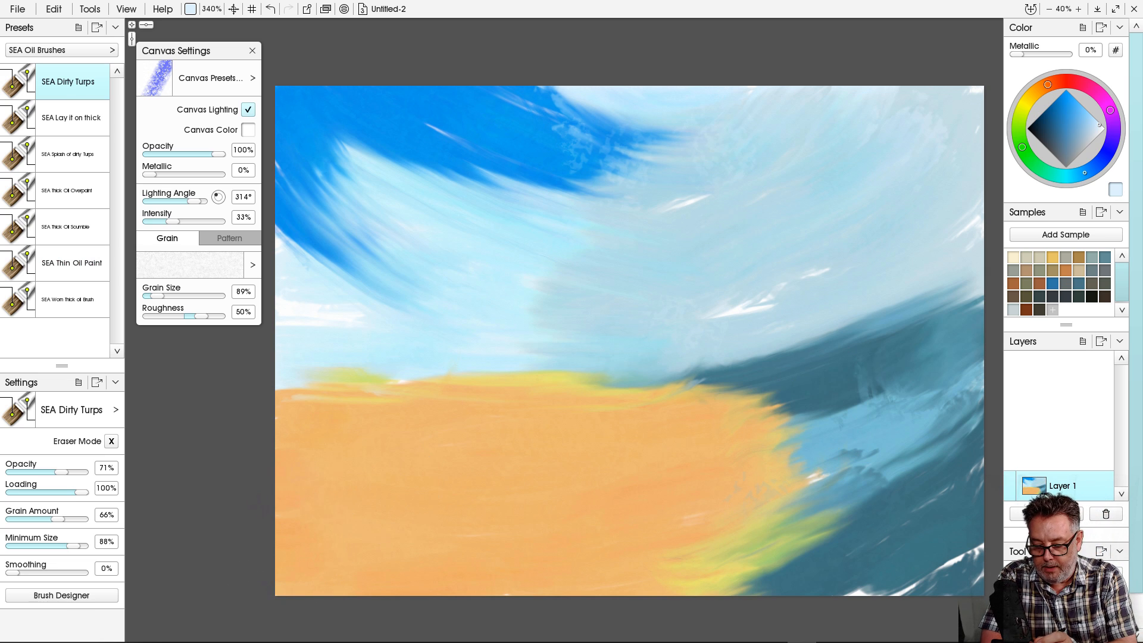
Paint speckled Dirty Turps texture over the orange ground, the dark blue area and the lower sky at the horizon.
{"action": "mouse_move", "coordinate": [300, 536]}
{"action": "left_mouse_down"}
{"action": "mouse_move", "coordinate": [332, 559]}
{"action": "mouse_move", "coordinate": [315, 570]}
{"action": "mouse_move", "coordinate": [372, 578]}
{"action": "mouse_move", "coordinate": [510, 547]}
{"action": "mouse_move", "coordinate": [356, 563]}
{"action": "mouse_move", "coordinate": [450, 554]}
{"action": "mouse_move", "coordinate": [274, 518]}
{"action": "mouse_move", "coordinate": [267, 488]}
{"action": "mouse_move", "coordinate": [509, 515]}
{"action": "mouse_move", "coordinate": [656, 508]}
{"action": "mouse_move", "coordinate": [615, 529]}
{"action": "mouse_move", "coordinate": [691, 517]}
{"action": "mouse_move", "coordinate": [648, 558]}
{"action": "mouse_move", "coordinate": [460, 585]}
{"action": "mouse_move", "coordinate": [597, 590]}
{"action": "mouse_move", "coordinate": [927, 399]}
{"action": "mouse_move", "coordinate": [908, 417]}
{"action": "mouse_move", "coordinate": [852, 444]}
{"action": "mouse_move", "coordinate": [932, 349]}
{"action": "mouse_move", "coordinate": [859, 385]}
{"action": "mouse_move", "coordinate": [766, 393]}
{"action": "mouse_move", "coordinate": [819, 456]}
{"action": "mouse_move", "coordinate": [959, 533]}
{"action": "mouse_move", "coordinate": [948, 575]}
{"action": "mouse_move", "coordinate": [970, 578]}
{"action": "mouse_move", "coordinate": [842, 612]}
{"action": "left_mouse_up"}
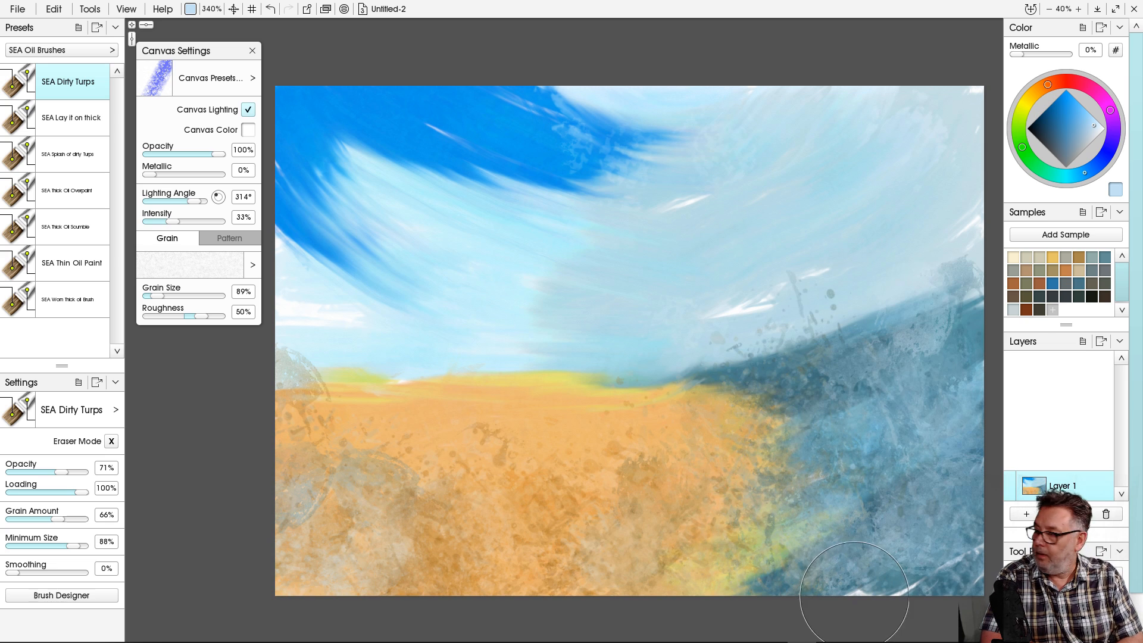
{"action": "mouse_move", "coordinate": [603, 372]}
{"action": "left_mouse_down"}
{"action": "mouse_move", "coordinate": [669, 362]}
{"action": "mouse_move", "coordinate": [318, 356]}
{"action": "mouse_move", "coordinate": [282, 325]}
{"action": "mouse_move", "coordinate": [289, 344]}
{"action": "mouse_move", "coordinate": [291, 318]}
{"action": "mouse_move", "coordinate": [335, 365]}
{"action": "mouse_move", "coordinate": [462, 443]}
{"action": "mouse_move", "coordinate": [280, 381]}
{"action": "mouse_move", "coordinate": [288, 440]}
{"action": "mouse_move", "coordinate": [271, 483]}
{"action": "mouse_move", "coordinate": [312, 535]}
{"action": "mouse_move", "coordinate": [278, 549]}
{"action": "mouse_move", "coordinate": [309, 583]}
{"action": "mouse_move", "coordinate": [296, 569]}
{"action": "mouse_move", "coordinate": [612, 629]}
{"action": "left_mouse_up"}
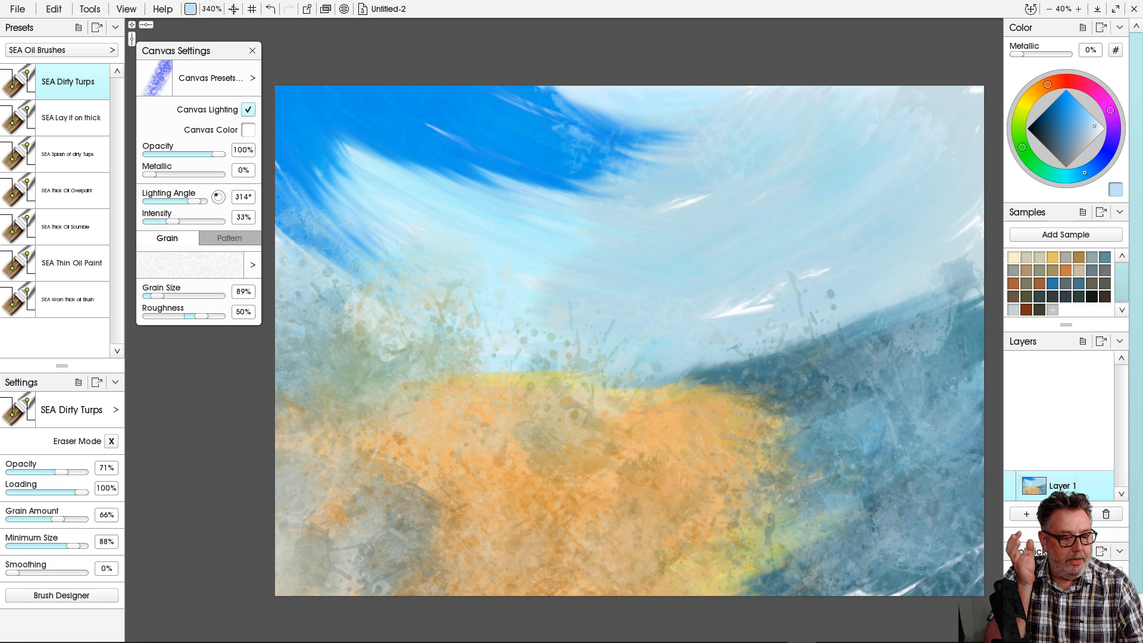
Switch to the SEA Lay it on thick preset, undo a test stroke in the upper right corner, and add a new layer.
{"action": "left_click", "coordinate": [71, 118]}
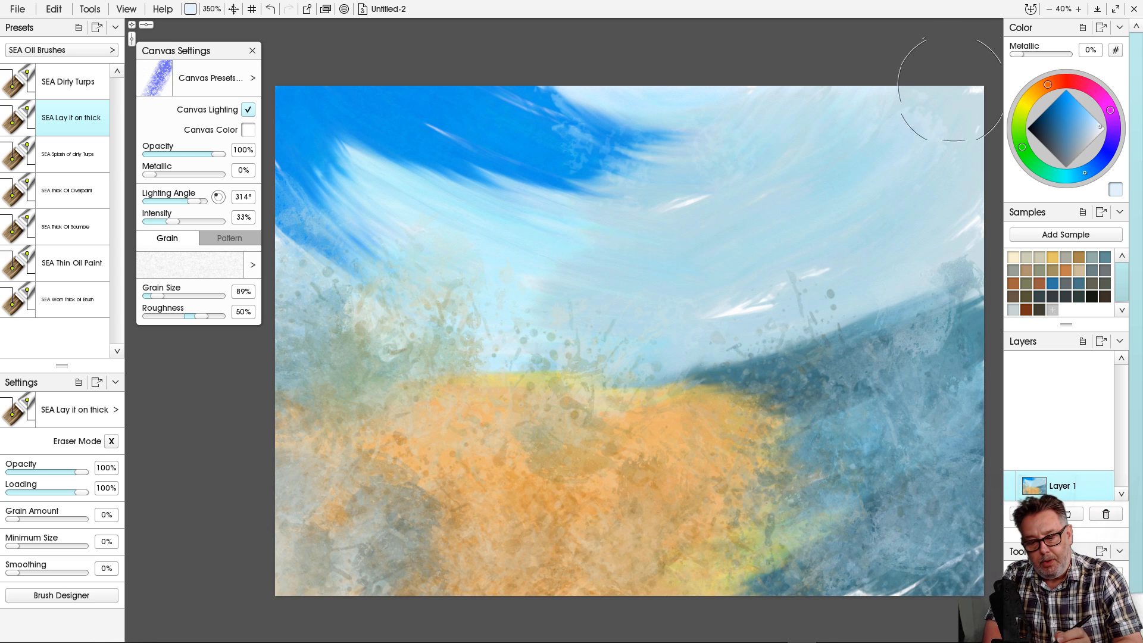
{"action": "left_click_drag", "start_coordinate": [977, 80], "coordinate": [945, 116]}
{"action": "key", "text": "ctrl+z"}
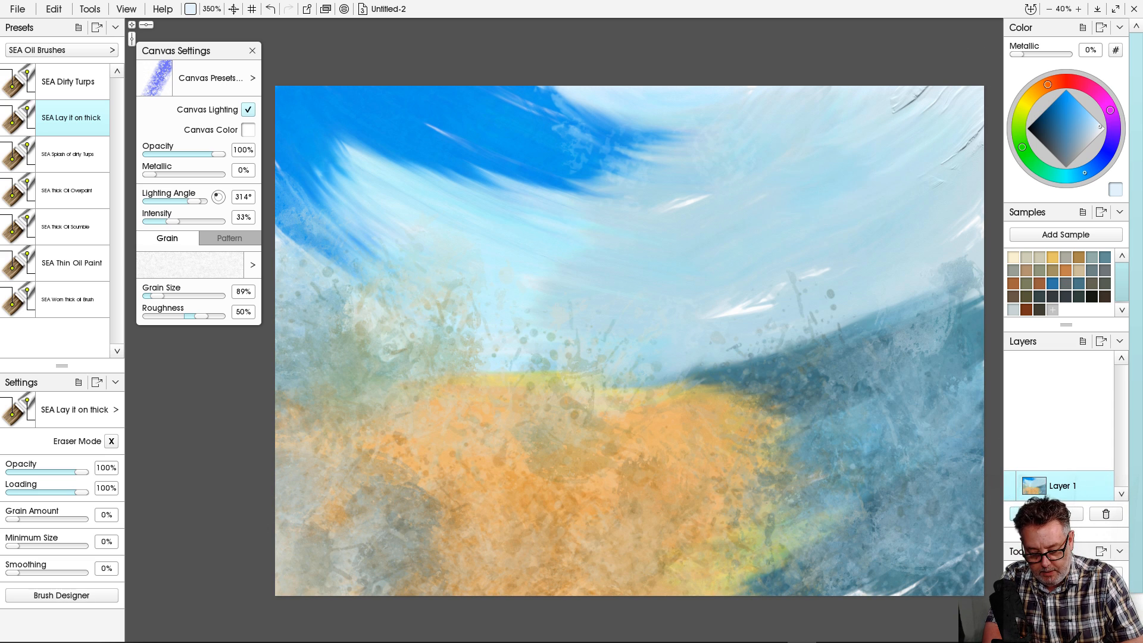
{"action": "left_click", "coordinate": [1026, 514]}
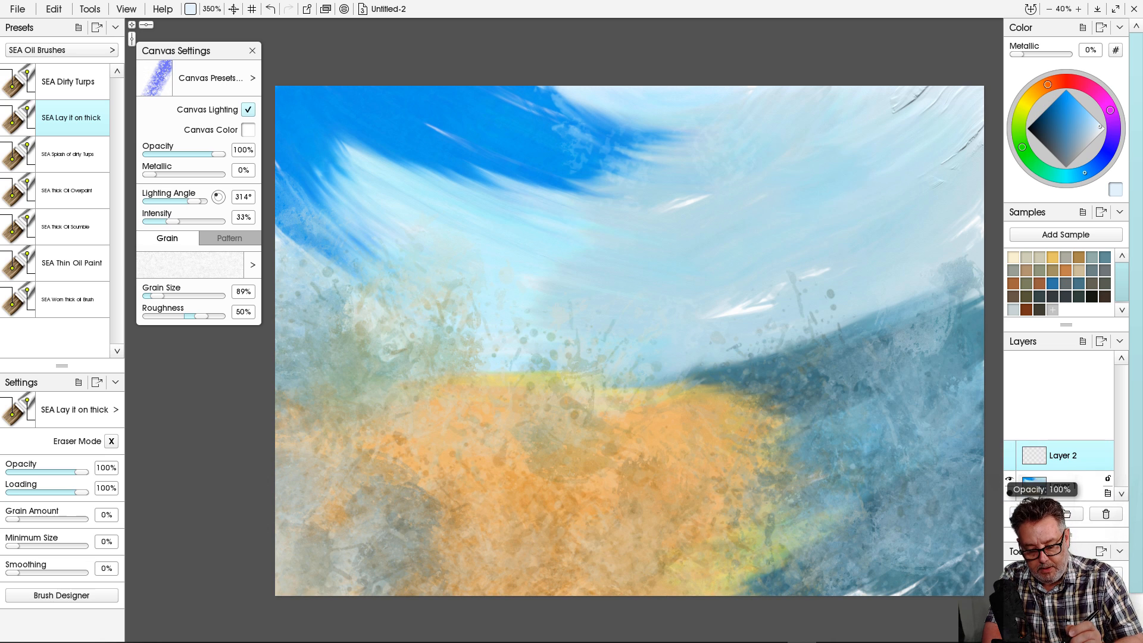
Paint thick, very pale blue impasto strokes diagonally over the canvas's upper right corner.
{"action": "left_click_drag", "start_coordinate": [918, 60], "coordinate": [833, 149]}
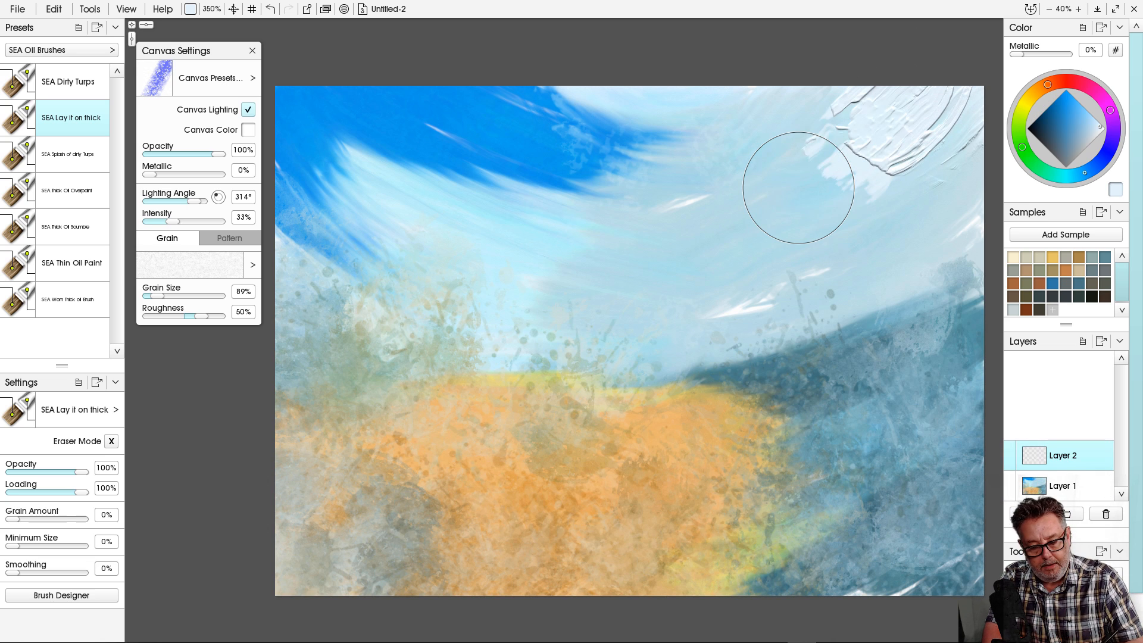
{"action": "mouse_move", "coordinate": [798, 187]}
{"action": "left_mouse_down"}
{"action": "mouse_move", "coordinate": [773, 192]}
{"action": "mouse_move", "coordinate": [738, 238]}
{"action": "left_mouse_up"}
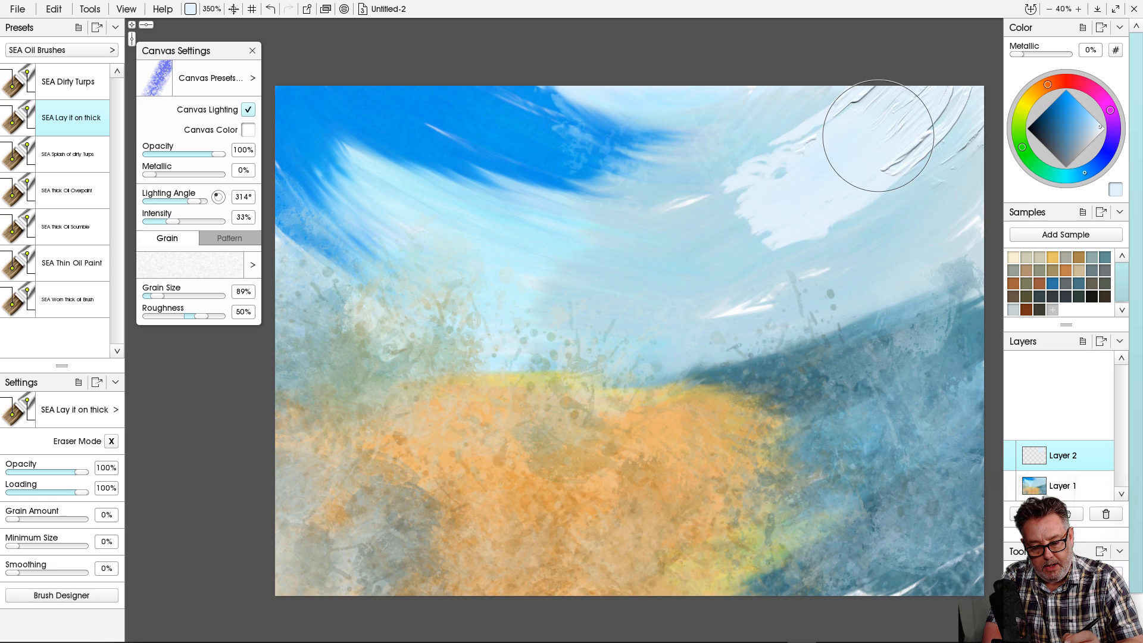
{"action": "mouse_move", "coordinate": [878, 136]}
{"action": "left_mouse_down"}
{"action": "mouse_move", "coordinate": [866, 104]}
{"action": "mouse_move", "coordinate": [825, 174]}
{"action": "mouse_move", "coordinate": [829, 153]}
{"action": "mouse_move", "coordinate": [799, 189]}
{"action": "left_mouse_up"}
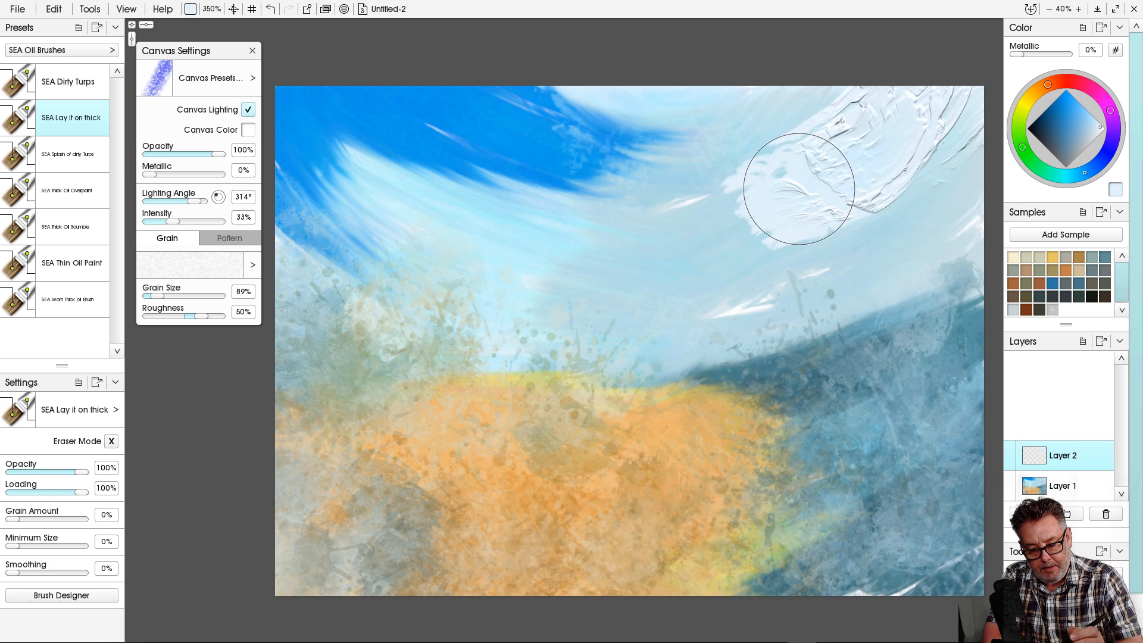
{"action": "mouse_move", "coordinate": [970, 77]}
{"action": "left_mouse_down"}
{"action": "mouse_move", "coordinate": [905, 204]}
{"action": "mouse_move", "coordinate": [903, 215]}
{"action": "mouse_move", "coordinate": [944, 191]}
{"action": "mouse_move", "coordinate": [919, 225]}
{"action": "mouse_move", "coordinate": [842, 250]}
{"action": "mouse_move", "coordinate": [811, 242]}
{"action": "left_mouse_up"}
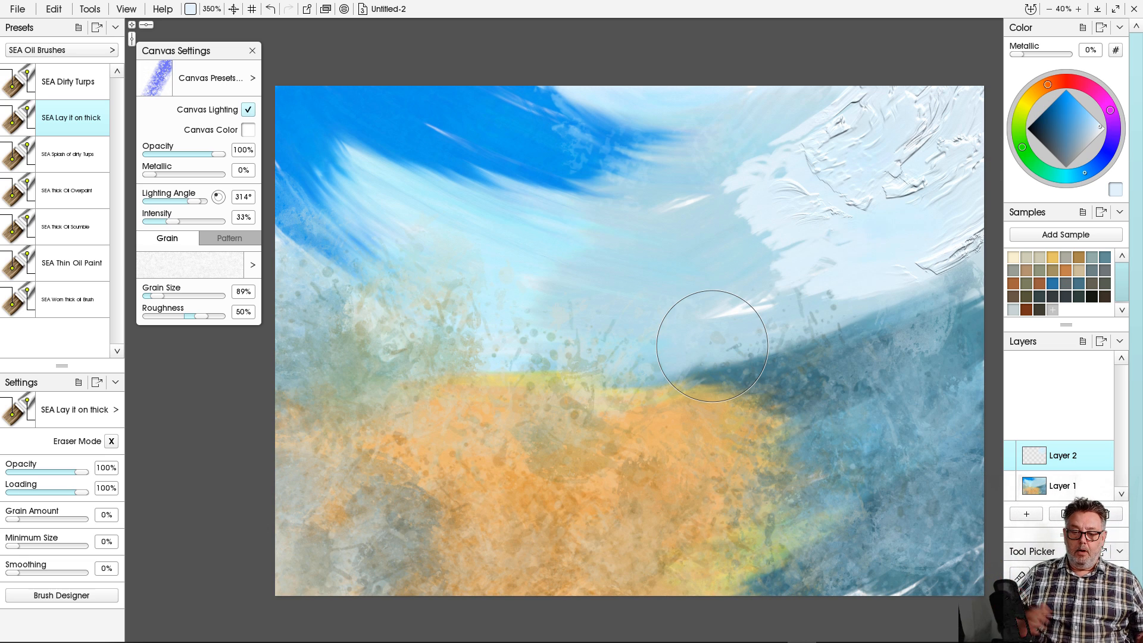
Extend the thick pale strokes along the top towards the bright blue and down to the dark blue edge.
{"action": "left_click_drag", "start_coordinate": [879, 104], "coordinate": [717, 116]}
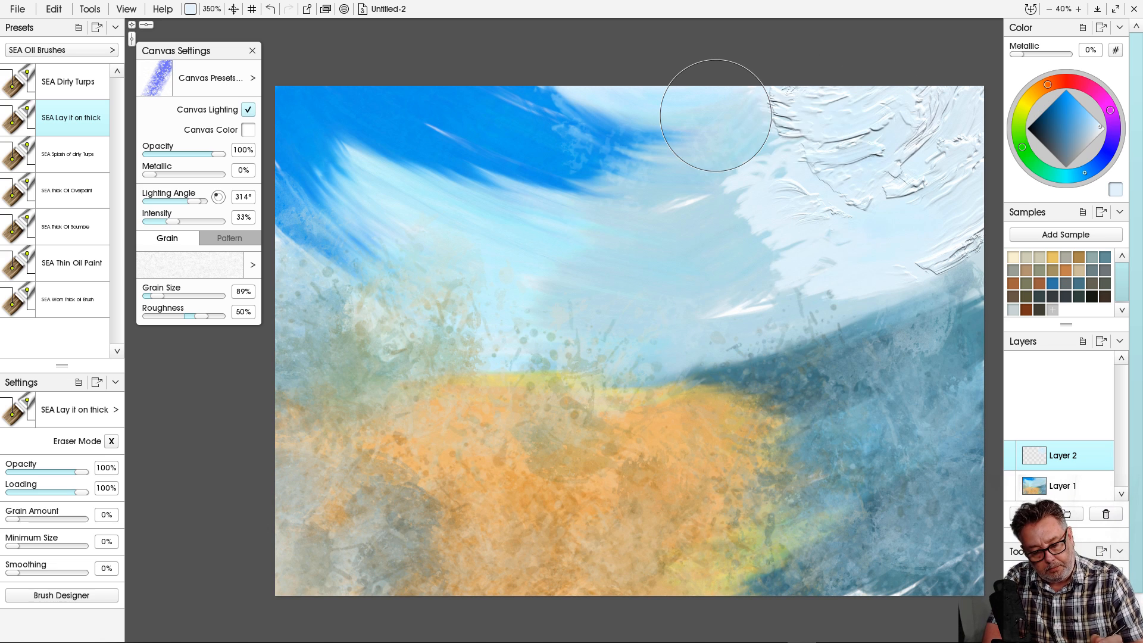
{"action": "mouse_move", "coordinate": [684, 77]}
{"action": "left_mouse_down"}
{"action": "mouse_move", "coordinate": [721, 116]}
{"action": "mouse_move", "coordinate": [748, 82]}
{"action": "mouse_move", "coordinate": [797, 116]}
{"action": "left_mouse_up"}
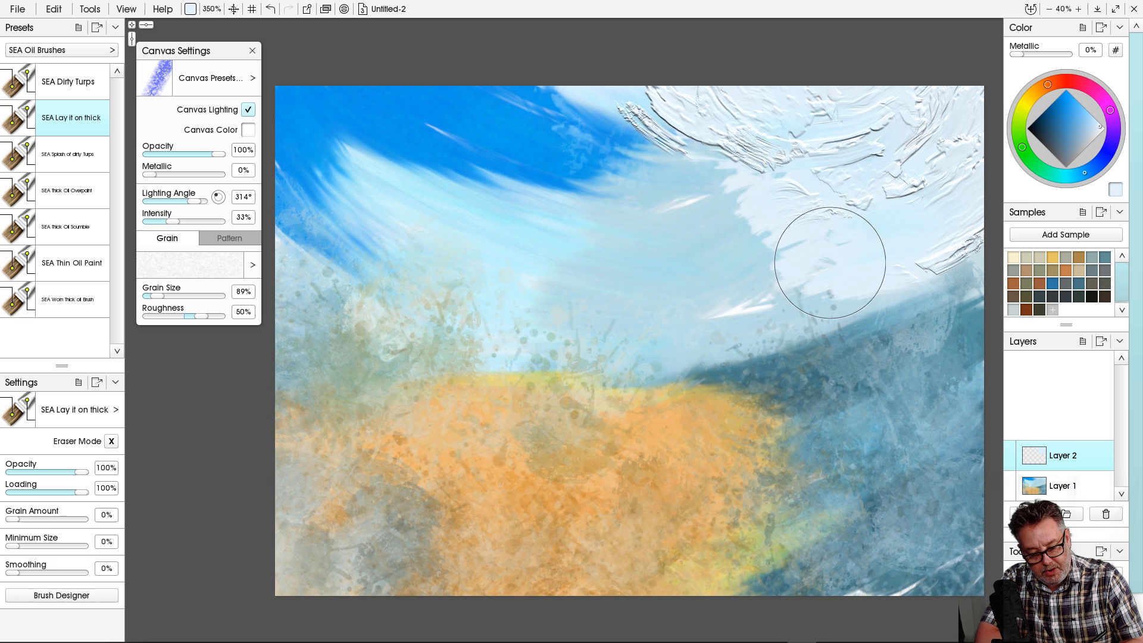
{"action": "left_click_drag", "start_coordinate": [778, 263], "coordinate": [731, 273]}
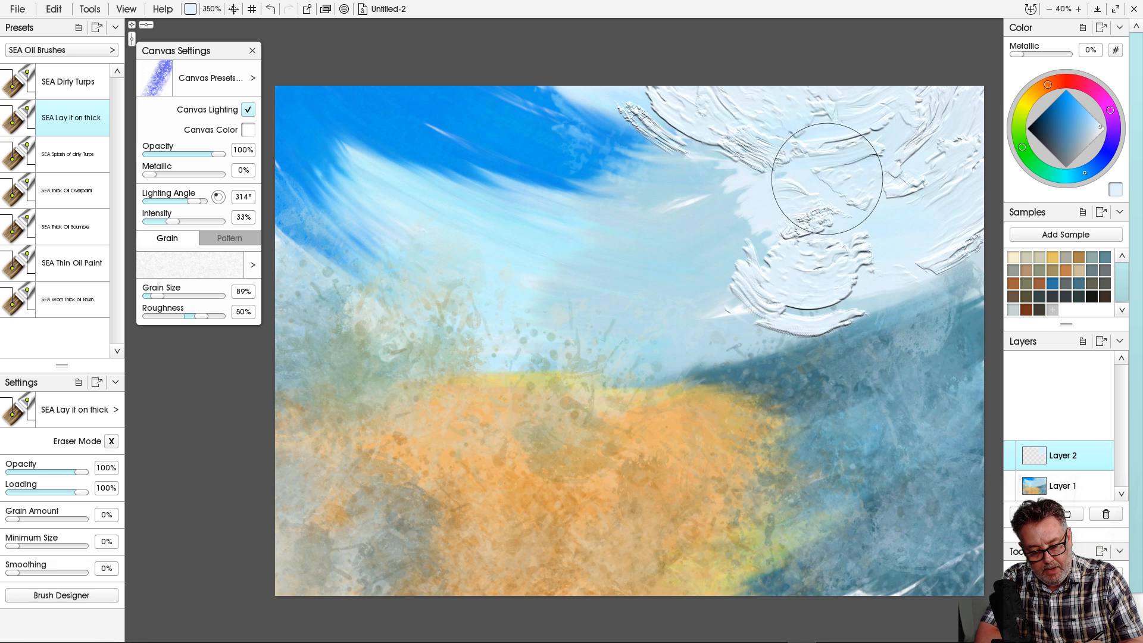
{"action": "mouse_move", "coordinate": [821, 173]}
{"action": "left_mouse_down"}
{"action": "mouse_move", "coordinate": [816, 204]}
{"action": "mouse_move", "coordinate": [755, 227]}
{"action": "left_mouse_up"}
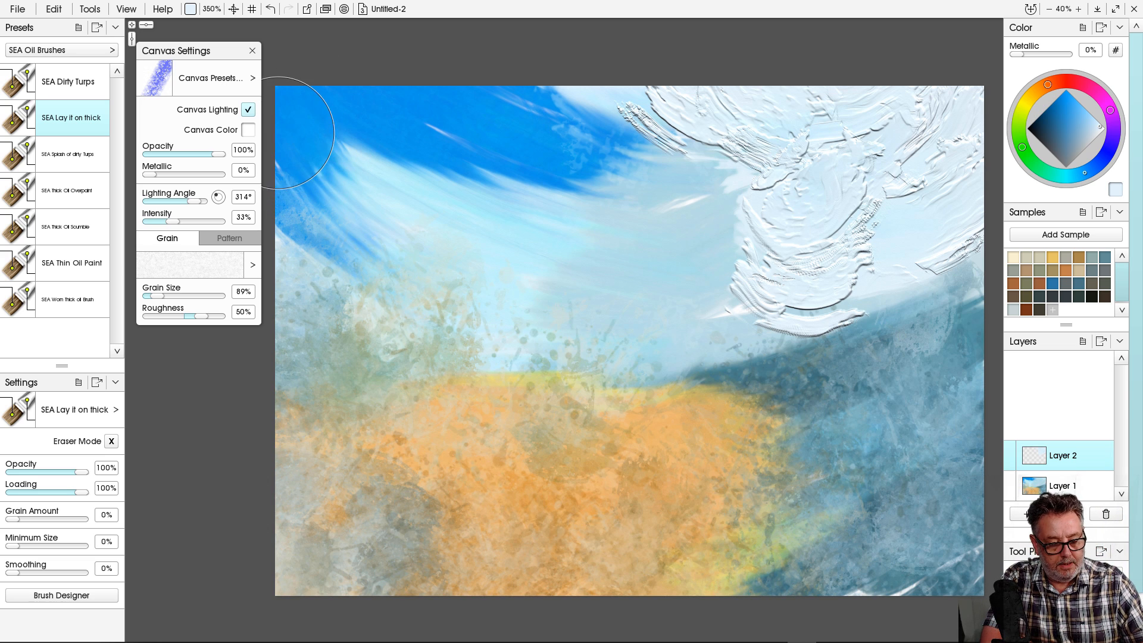
Paint thick pale strokes over the canvas's upper left, undoing those that spread too far into the bright blue.
{"action": "left_click_drag", "start_coordinate": [279, 133], "coordinate": [477, 266]}
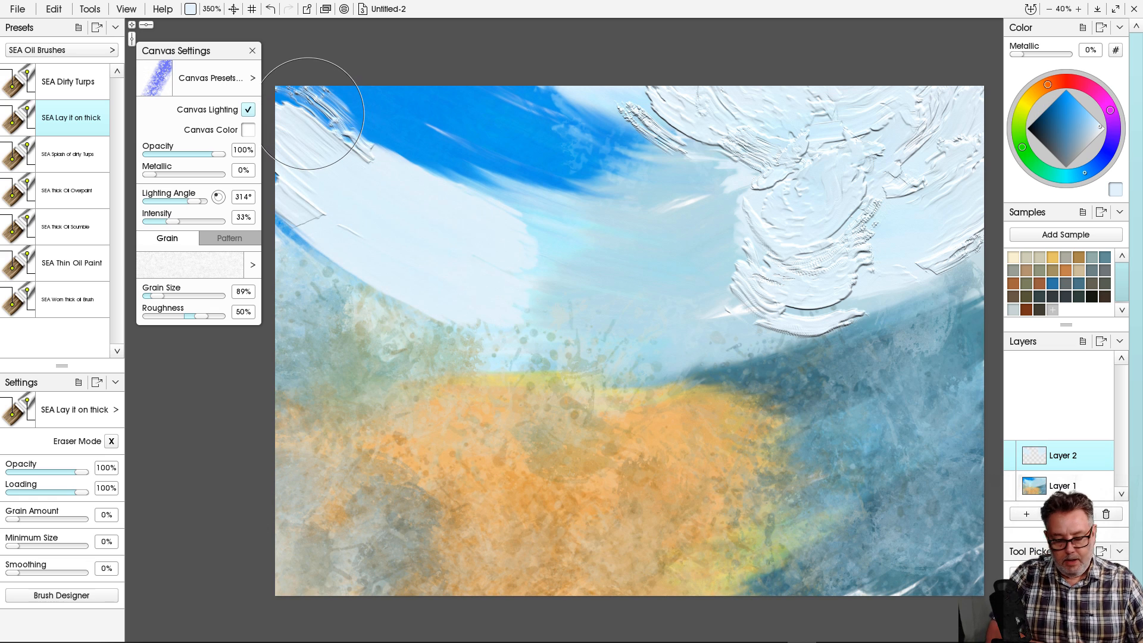
{"action": "key", "text": "ctrl+z"}
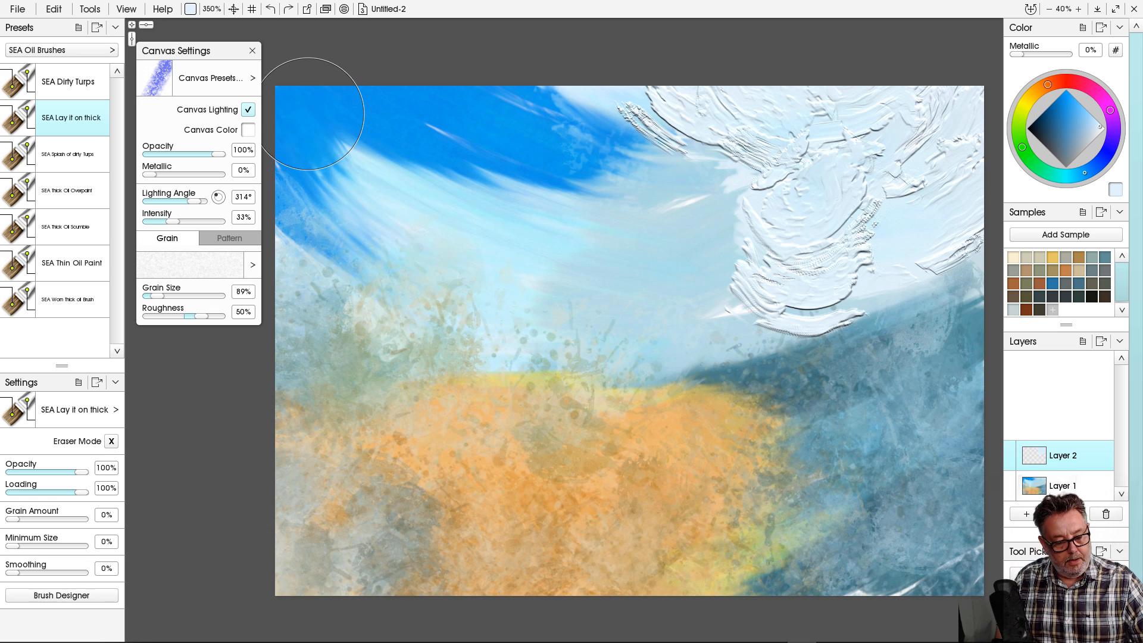
{"action": "mouse_move", "coordinate": [282, 115]}
{"action": "left_mouse_down"}
{"action": "mouse_move", "coordinate": [302, 144]}
{"action": "mouse_move", "coordinate": [567, 338]}
{"action": "left_mouse_up"}
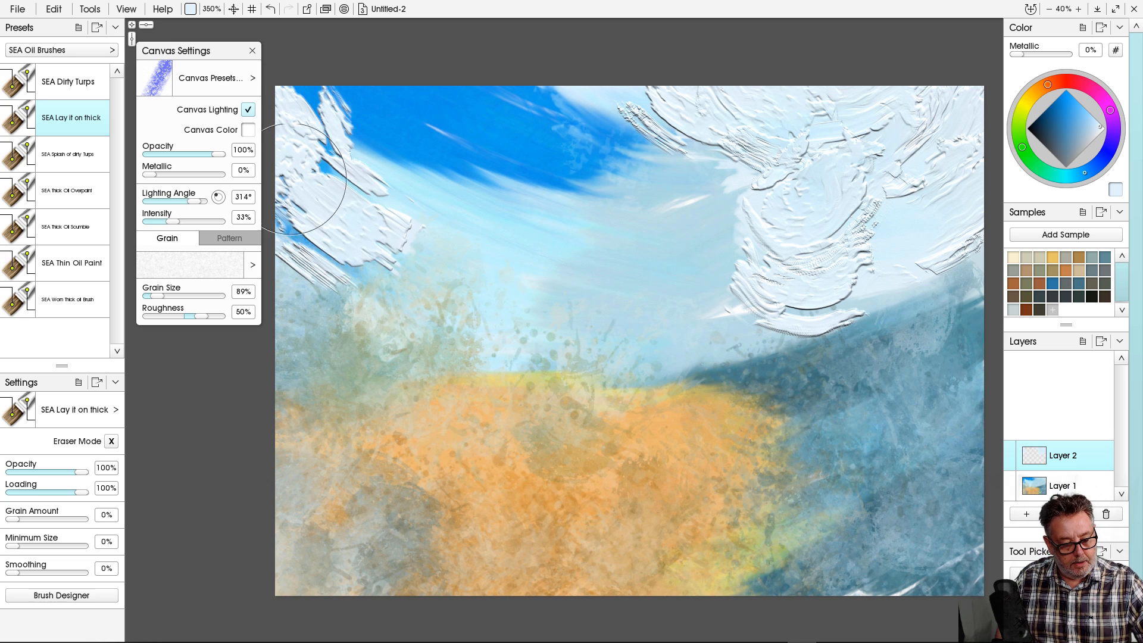
{"action": "mouse_move", "coordinate": [302, 180]}
{"action": "left_mouse_down"}
{"action": "mouse_move", "coordinate": [285, 149]}
{"action": "mouse_move", "coordinate": [300, 159]}
{"action": "mouse_move", "coordinate": [278, 181]}
{"action": "mouse_move", "coordinate": [281, 201]}
{"action": "mouse_move", "coordinate": [316, 253]}
{"action": "mouse_move", "coordinate": [362, 180]}
{"action": "mouse_move", "coordinate": [339, 83]}
{"action": "mouse_move", "coordinate": [461, 185]}
{"action": "left_mouse_up"}
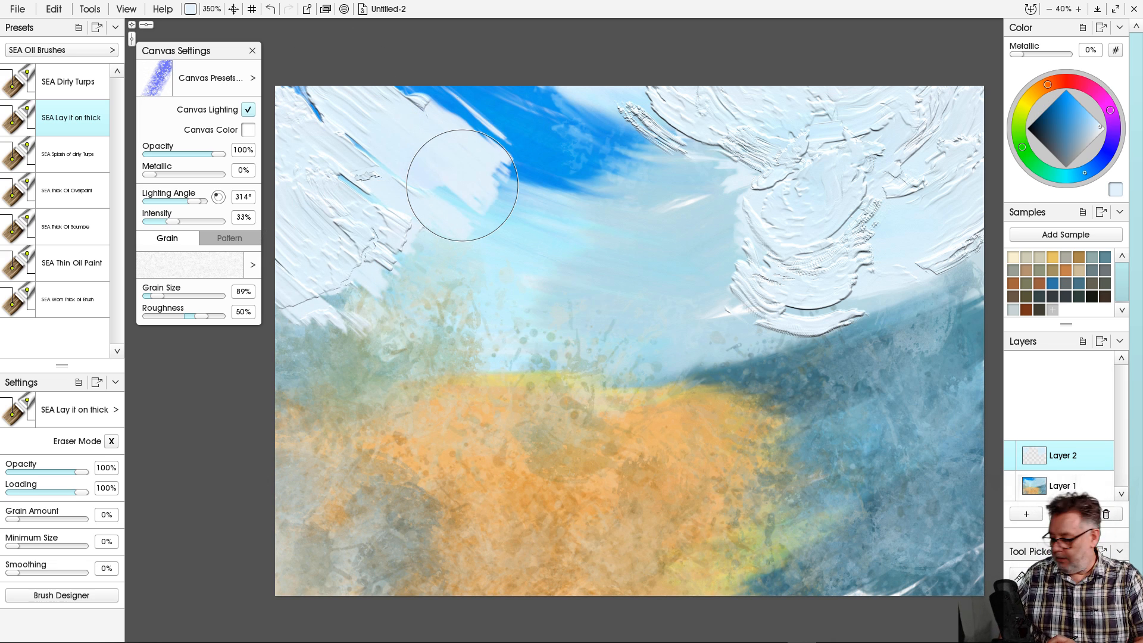
{"action": "key", "text": "ctrl+z"}
{"action": "mouse_move", "coordinate": [385, 161]}
{"action": "left_mouse_down"}
{"action": "mouse_move", "coordinate": [371, 159]}
{"action": "mouse_move", "coordinate": [476, 215]}
{"action": "left_mouse_up"}
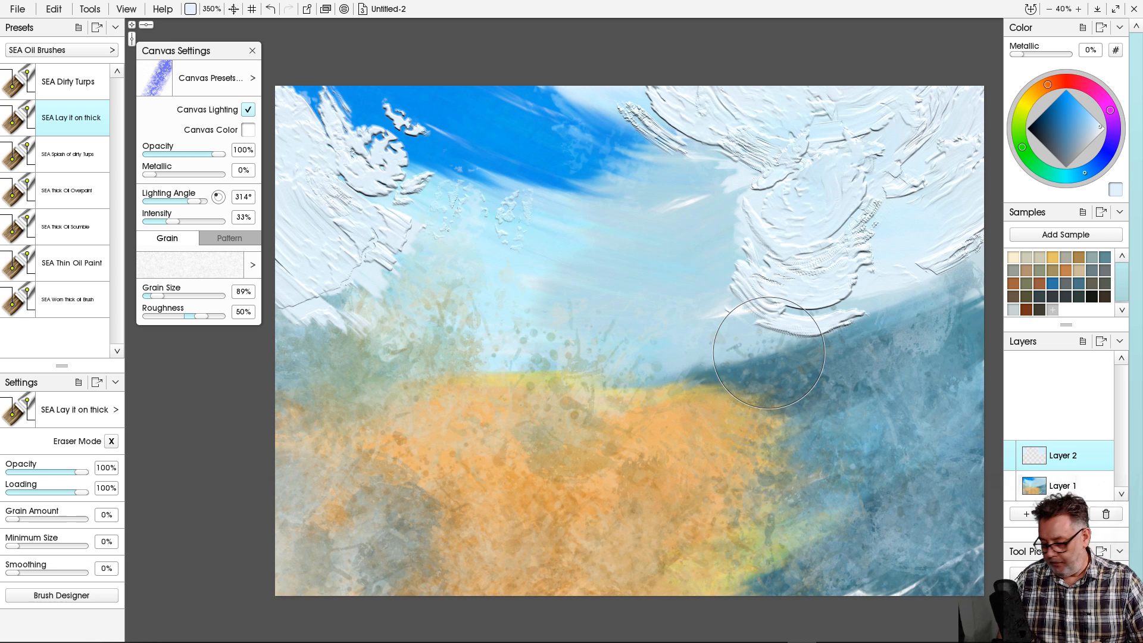
{"action": "key", "text": "ctrl+z"}
{"action": "key", "text": "ctrl+z"}
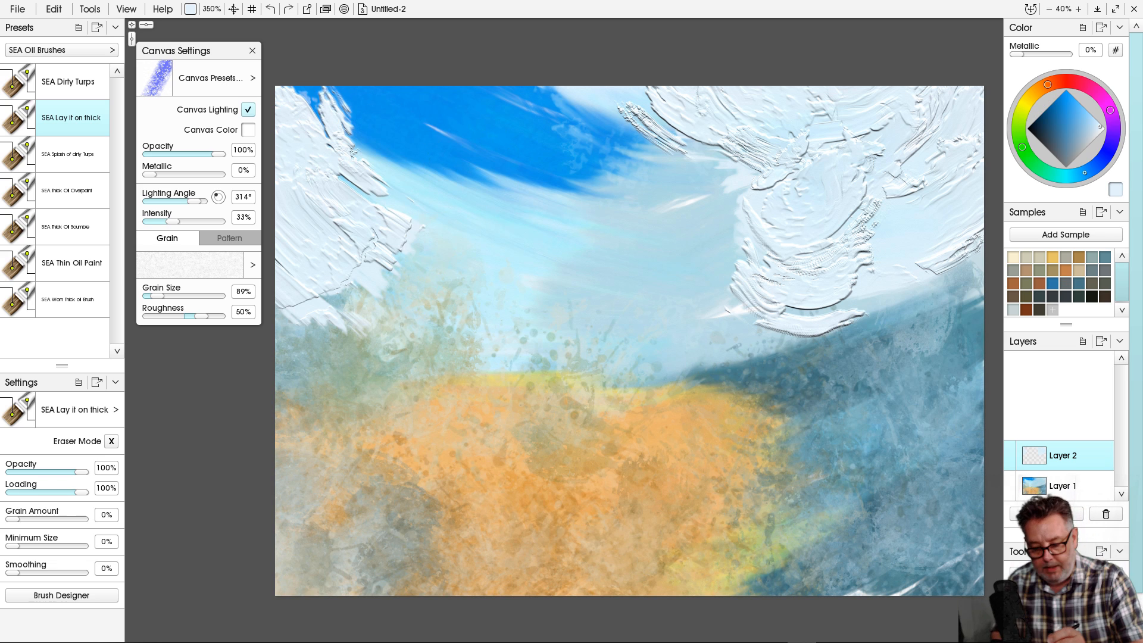
Choose the pale cream sample and paint thick cream strokes over the canvas's upper left and beside the bright blue.
{"action": "left_click", "coordinate": [1013, 257]}
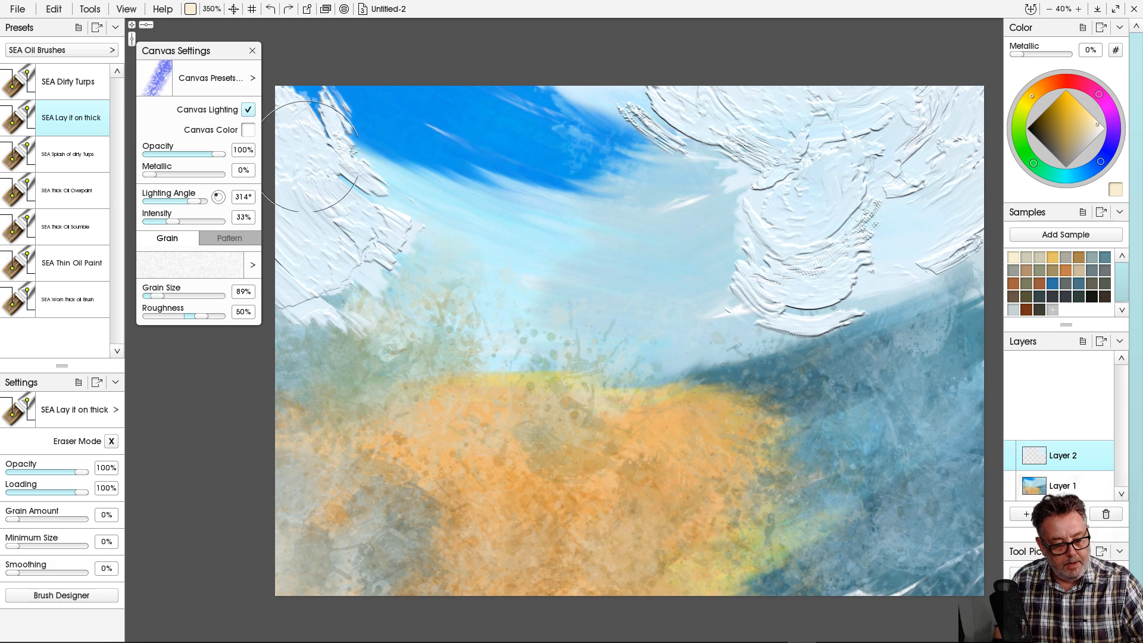
{"action": "left_click_drag", "start_coordinate": [341, 143], "coordinate": [445, 222]}
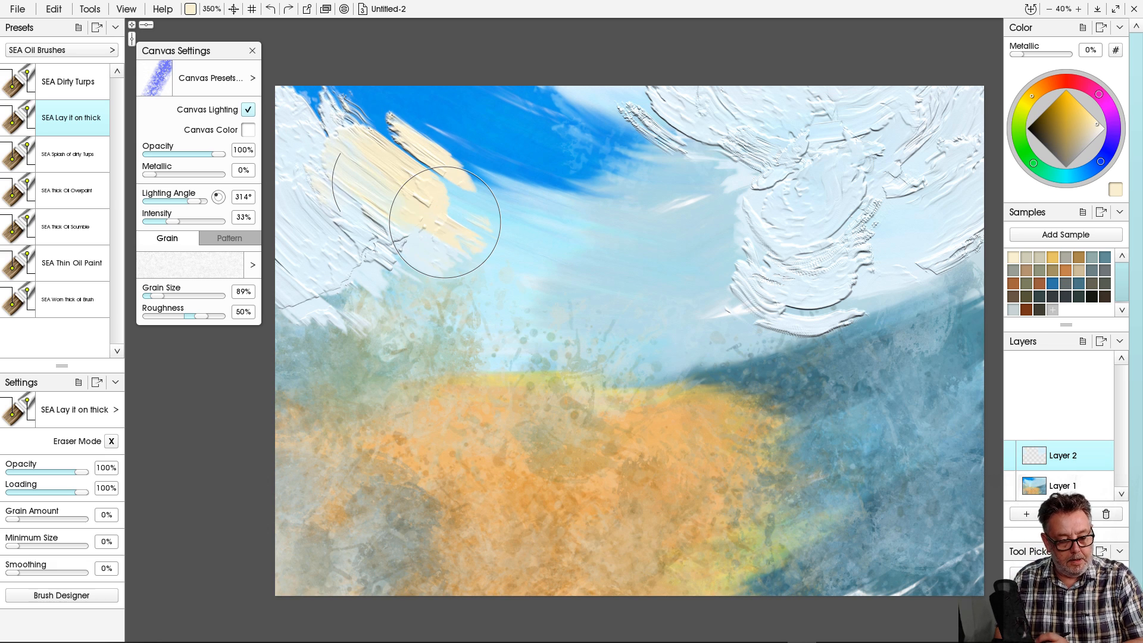
{"action": "mouse_move", "coordinate": [327, 56]}
{"action": "left_mouse_down"}
{"action": "mouse_move", "coordinate": [347, 115]}
{"action": "mouse_move", "coordinate": [363, 84]}
{"action": "mouse_move", "coordinate": [456, 208]}
{"action": "left_mouse_up"}
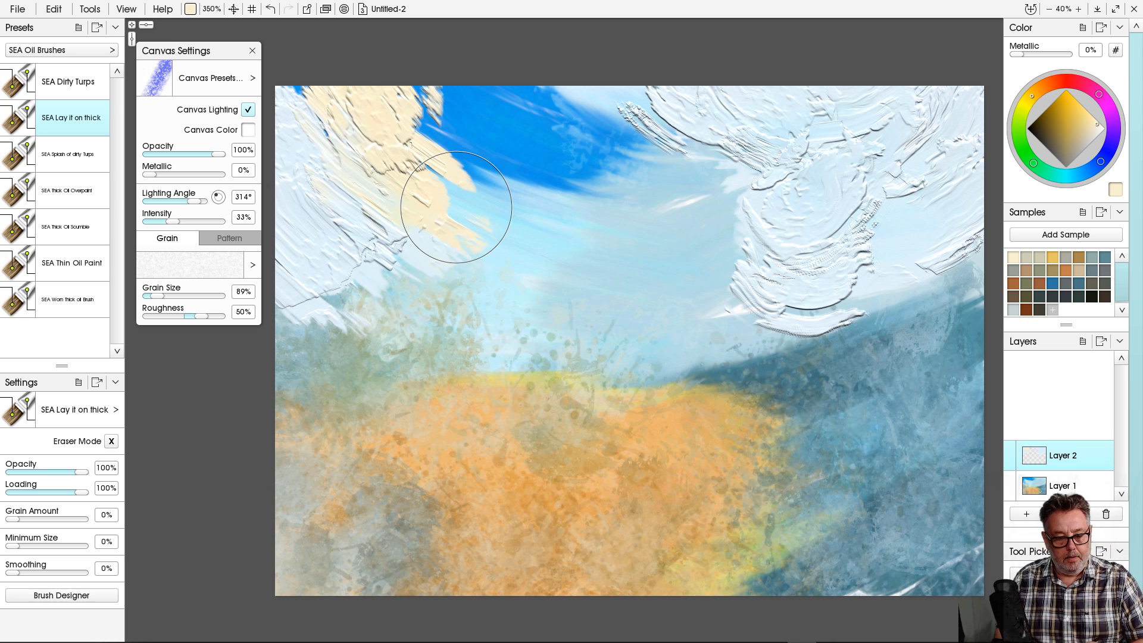
{"action": "mouse_move", "coordinate": [456, 207]}
{"action": "left_mouse_down"}
{"action": "mouse_move", "coordinate": [383, 191]}
{"action": "mouse_move", "coordinate": [530, 239]}
{"action": "left_mouse_up"}
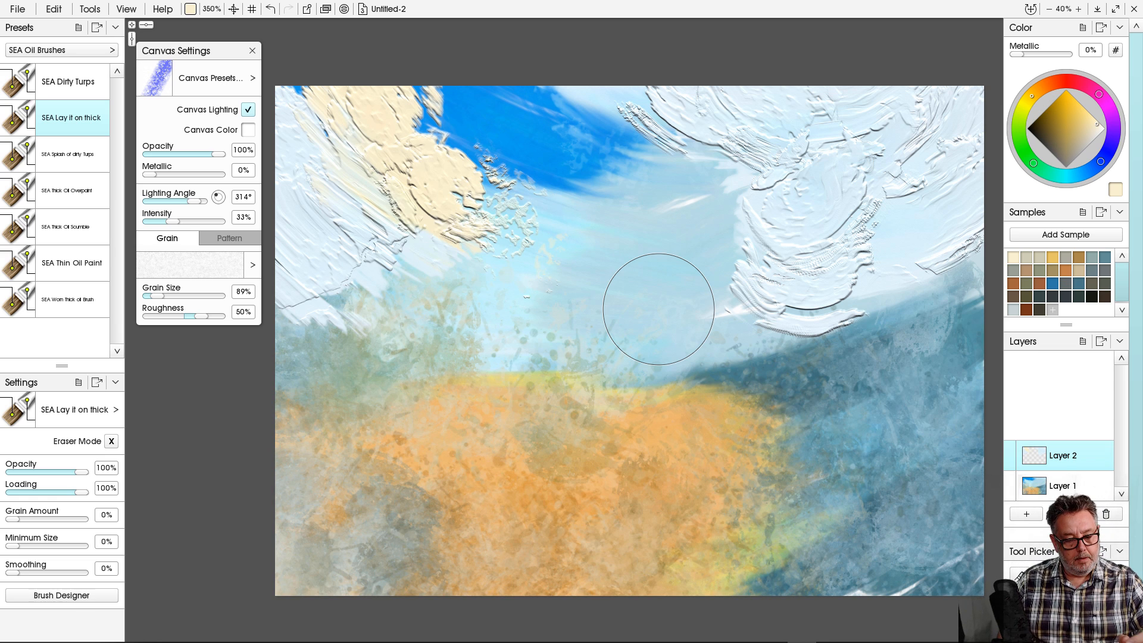
{"action": "mouse_move", "coordinate": [411, 171]}
{"action": "left_mouse_down"}
{"action": "mouse_move", "coordinate": [329, 127]}
{"action": "mouse_move", "coordinate": [338, 143]}
{"action": "mouse_move", "coordinate": [261, 114]}
{"action": "left_mouse_up"}
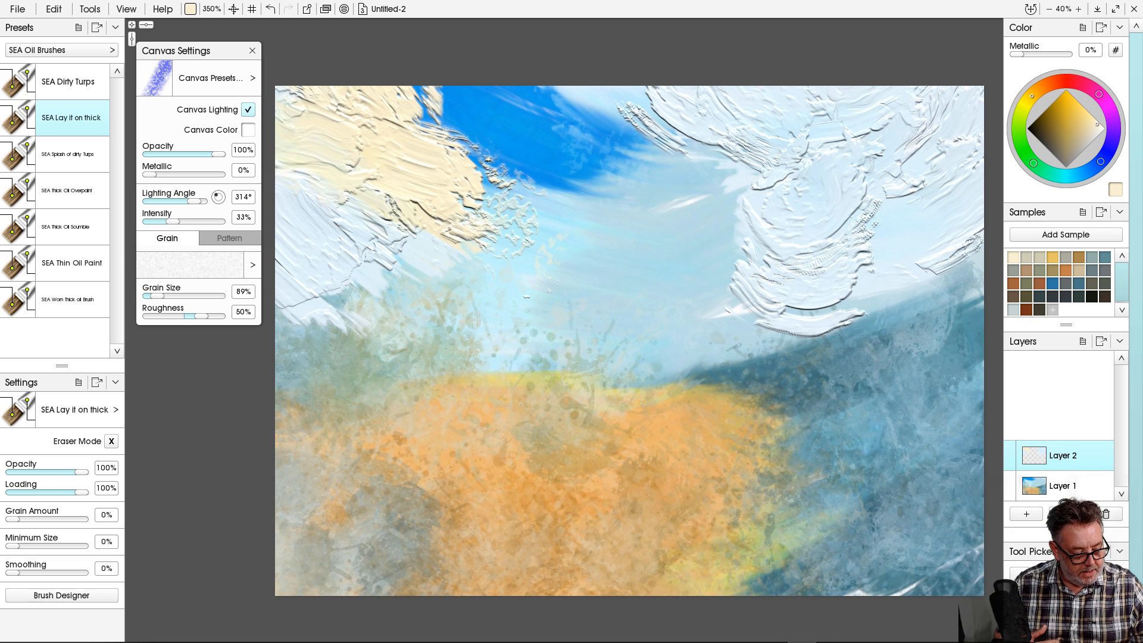
Set the brush's Loading to 0% and paint broken cream strokes across the left side, just above the horizon.
{"action": "left_click_drag", "start_coordinate": [81, 492], "coordinate": [44, 492]}
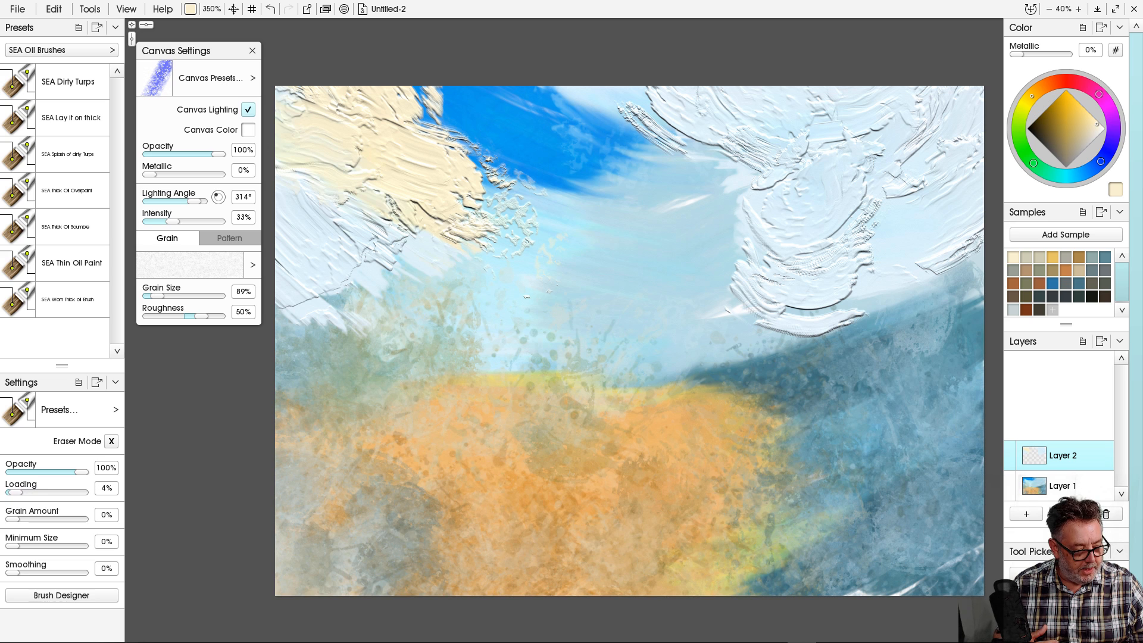
{"action": "left_click_drag", "start_coordinate": [14, 492], "coordinate": [16, 493]}
{"action": "left_click_drag", "start_coordinate": [333, 263], "coordinate": [482, 324]}
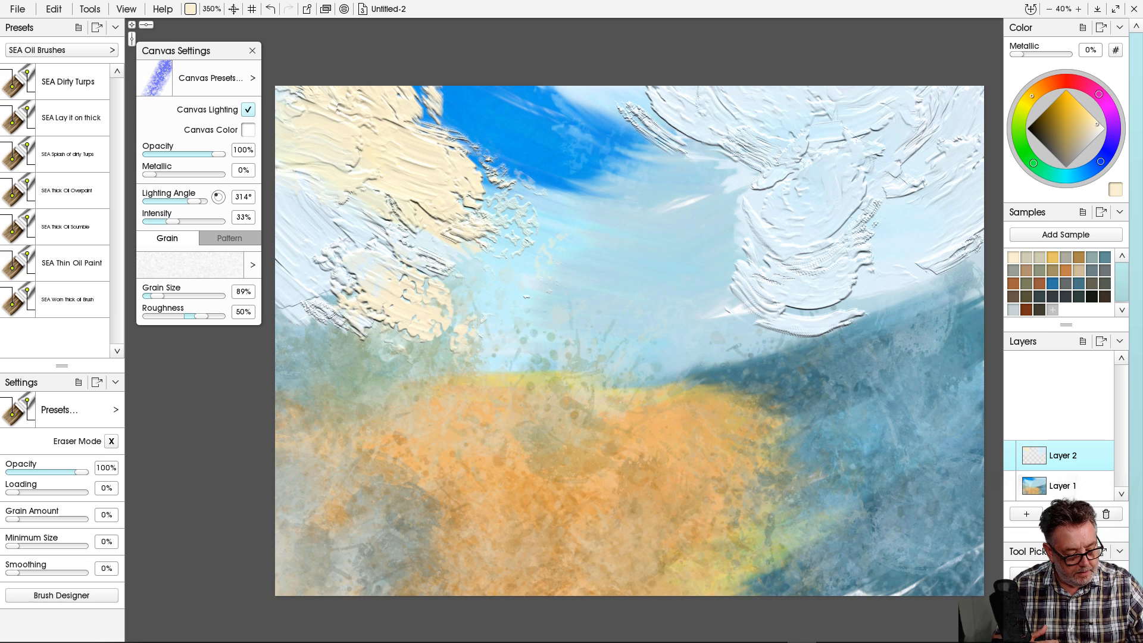
{"action": "mouse_move", "coordinate": [416, 298]}
{"action": "left_mouse_down"}
{"action": "mouse_move", "coordinate": [484, 327]}
{"action": "mouse_move", "coordinate": [523, 324]}
{"action": "mouse_move", "coordinate": [526, 343]}
{"action": "mouse_move", "coordinate": [465, 324]}
{"action": "mouse_move", "coordinate": [387, 268]}
{"action": "mouse_move", "coordinate": [310, 280]}
{"action": "mouse_move", "coordinate": [377, 328]}
{"action": "left_mouse_up"}
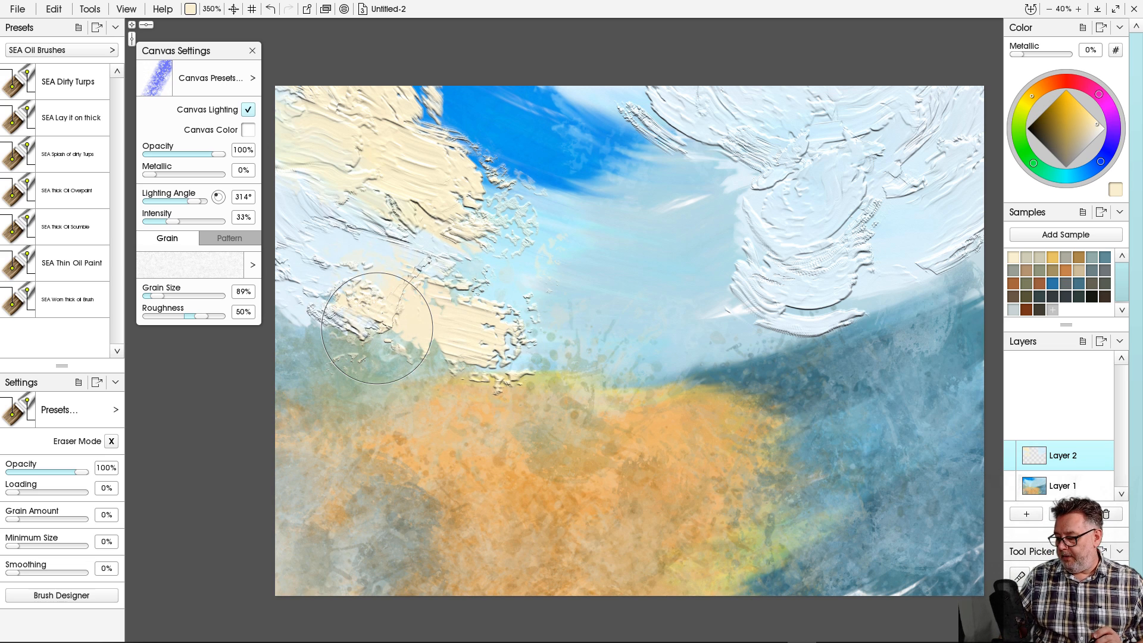
Undo the most recent cream strokes above the horizon, back to the first textured patch on the left.
{"action": "key", "text": "ctrl+z"}
{"action": "key", "text": "ctrl+z"}
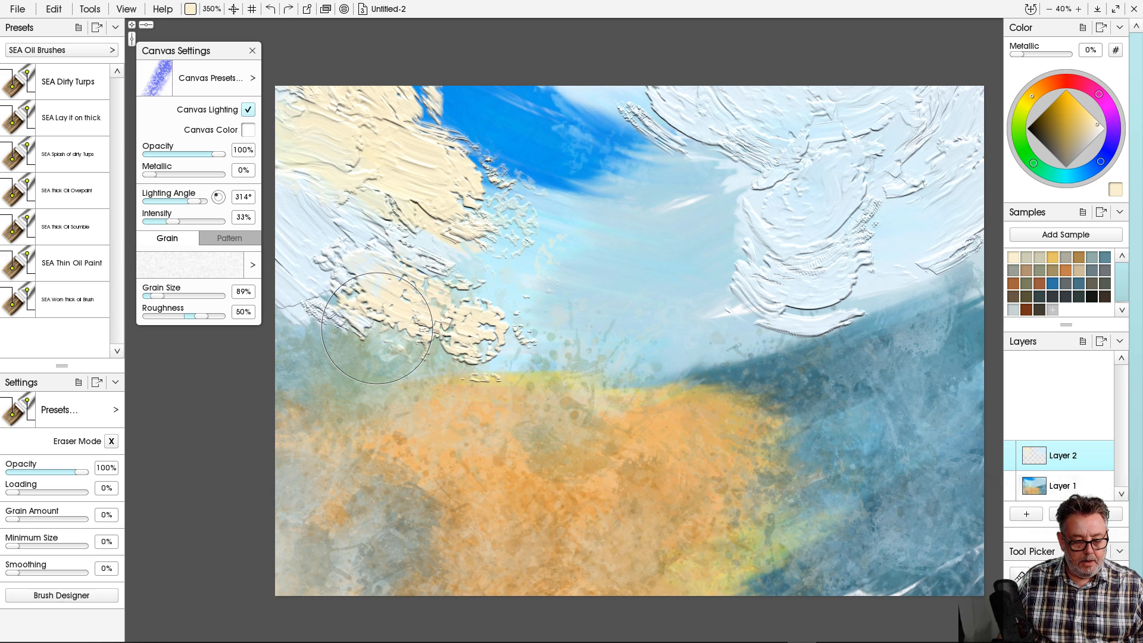
{"action": "key", "text": "ctrl+z"}
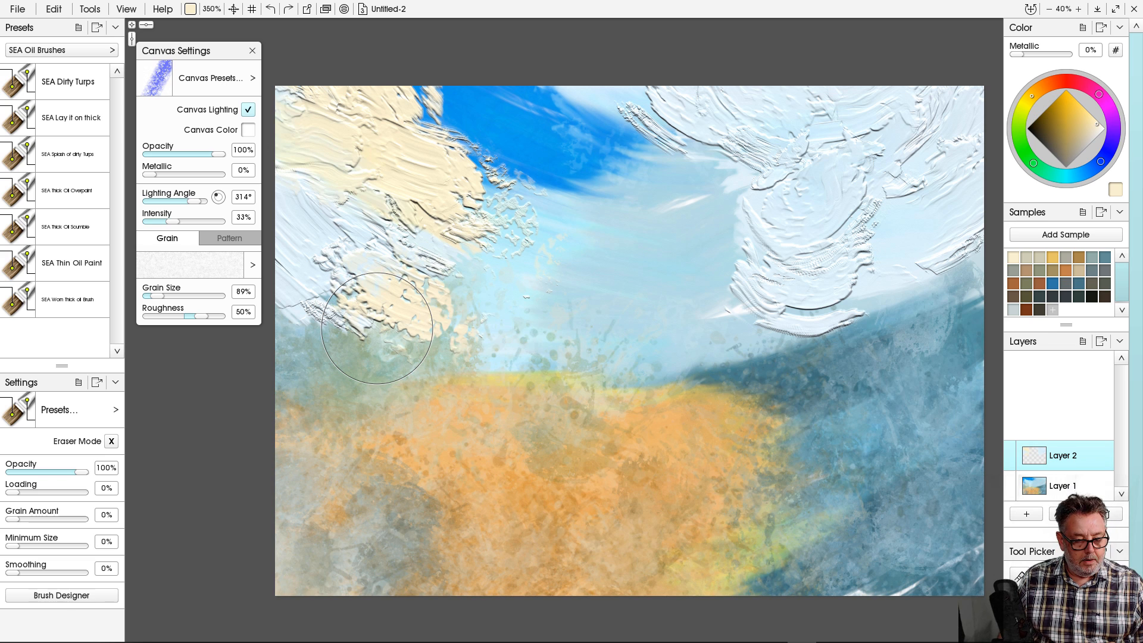
{"action": "key", "text": "ctrl+z"}
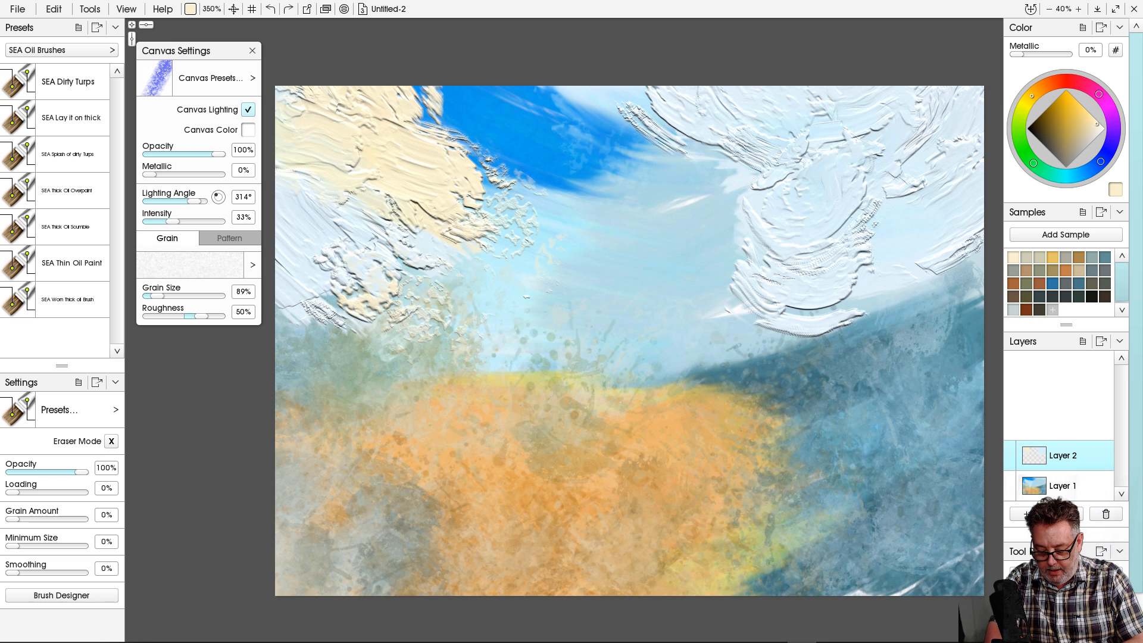
Switch to the Knife tool's Hard Wet Blender and blend the cream and pale paint into the sky on the left.
{"action": "left_click", "coordinate": [1066, 595]}
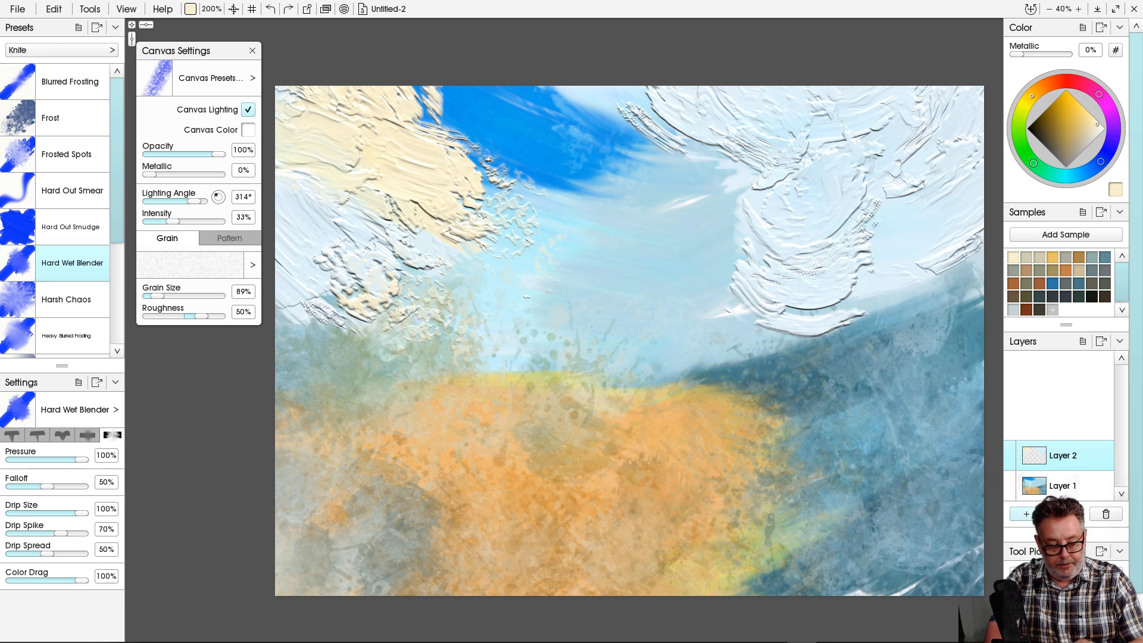
{"action": "left_click_drag", "start_coordinate": [367, 274], "coordinate": [455, 311]}
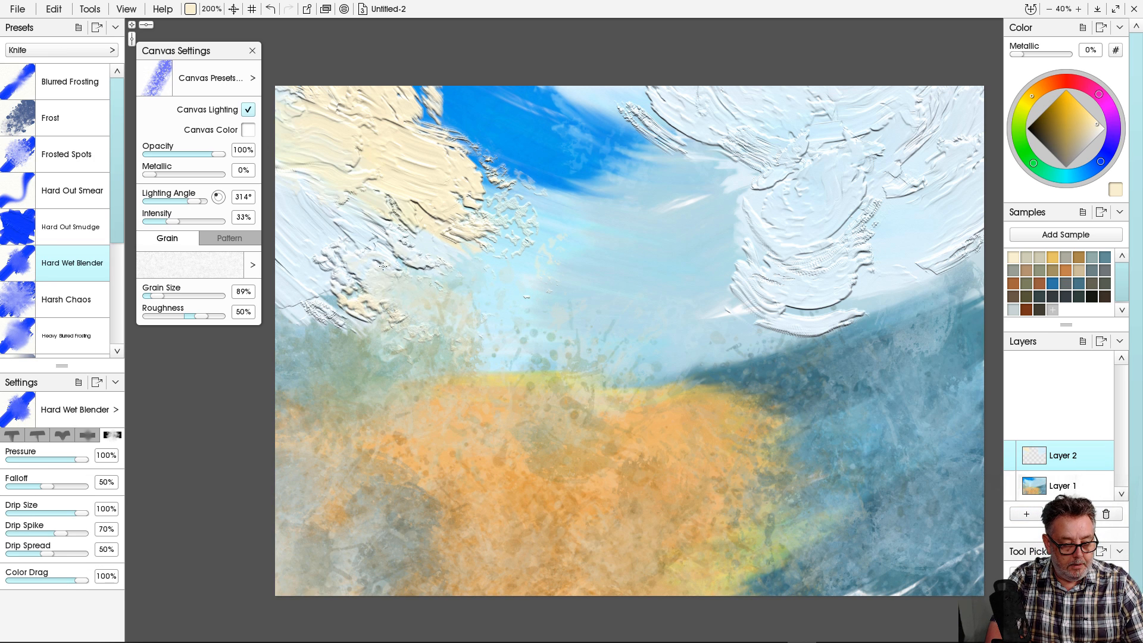
{"action": "left_click_drag", "start_coordinate": [393, 259], "coordinate": [526, 291]}
{"action": "mouse_move", "coordinate": [442, 234]}
{"action": "left_mouse_down"}
{"action": "mouse_move", "coordinate": [559, 274]}
{"action": "mouse_move", "coordinate": [356, 192]}
{"action": "mouse_move", "coordinate": [368, 193]}
{"action": "mouse_move", "coordinate": [301, 208]}
{"action": "mouse_move", "coordinate": [394, 302]}
{"action": "mouse_move", "coordinate": [354, 295]}
{"action": "mouse_move", "coordinate": [431, 335]}
{"action": "mouse_move", "coordinate": [282, 226]}
{"action": "mouse_move", "coordinate": [320, 245]}
{"action": "mouse_move", "coordinate": [322, 324]}
{"action": "mouse_move", "coordinate": [363, 338]}
{"action": "left_mouse_up"}
Blend the lower edge of the thick pale paint on the right into the sky and dark blue area.
{"action": "mouse_move", "coordinate": [809, 333]}
{"action": "left_mouse_down"}
{"action": "mouse_move", "coordinate": [771, 334]}
{"action": "mouse_move", "coordinate": [859, 302]}
{"action": "mouse_move", "coordinate": [828, 331]}
{"action": "mouse_move", "coordinate": [864, 323]}
{"action": "mouse_move", "coordinate": [850, 356]}
{"action": "mouse_move", "coordinate": [934, 309]}
{"action": "mouse_move", "coordinate": [958, 256]}
{"action": "mouse_move", "coordinate": [942, 260]}
{"action": "mouse_move", "coordinate": [962, 238]}
{"action": "left_mouse_up"}
{"action": "mouse_move", "coordinate": [702, 318]}
{"action": "left_mouse_down"}
{"action": "mouse_move", "coordinate": [729, 315]}
{"action": "mouse_move", "coordinate": [743, 290]}
{"action": "mouse_move", "coordinate": [713, 288]}
{"action": "mouse_move", "coordinate": [759, 262]}
{"action": "mouse_move", "coordinate": [694, 300]}
{"action": "left_mouse_up"}
{"action": "left_click_drag", "start_coordinate": [828, 298], "coordinate": [708, 338]}
Blend the cream paint's edges into the sky and the bright blue at the top, and add another new layer.
{"action": "mouse_move", "coordinate": [464, 221]}
{"action": "left_mouse_down"}
{"action": "mouse_move", "coordinate": [572, 280]}
{"action": "mouse_move", "coordinate": [467, 212]}
{"action": "mouse_move", "coordinate": [610, 292]}
{"action": "mouse_move", "coordinate": [479, 255]}
{"action": "left_mouse_up"}
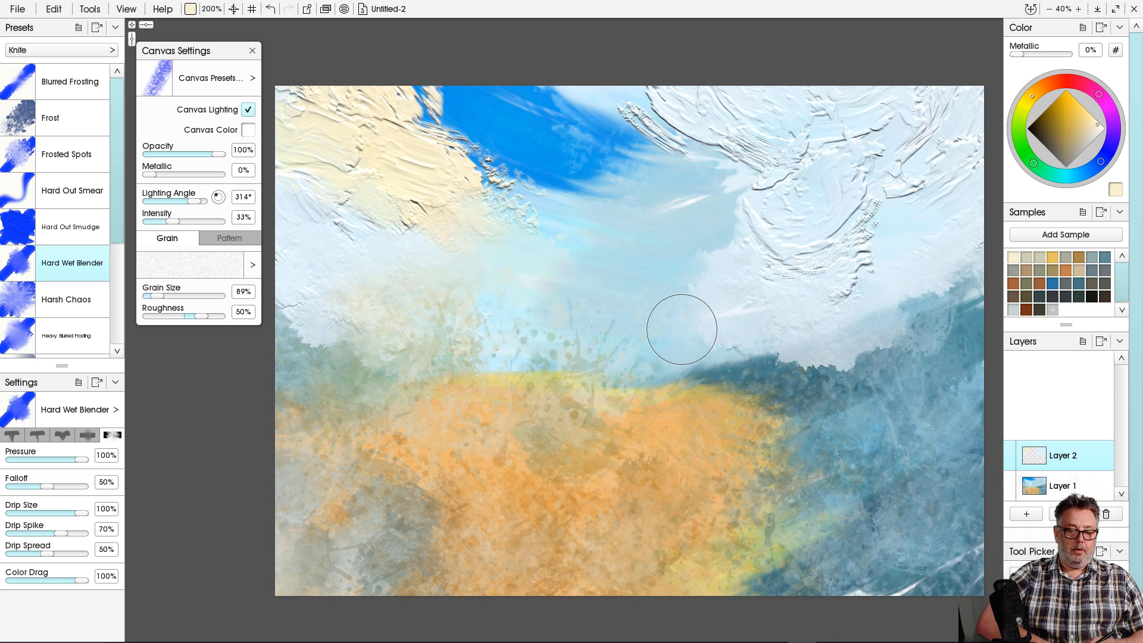
{"action": "mouse_move", "coordinate": [417, 149]}
{"action": "left_mouse_down"}
{"action": "mouse_move", "coordinate": [415, 91]}
{"action": "mouse_move", "coordinate": [432, 91]}
{"action": "mouse_move", "coordinate": [400, 81]}
{"action": "mouse_move", "coordinate": [420, 93]}
{"action": "left_mouse_up"}
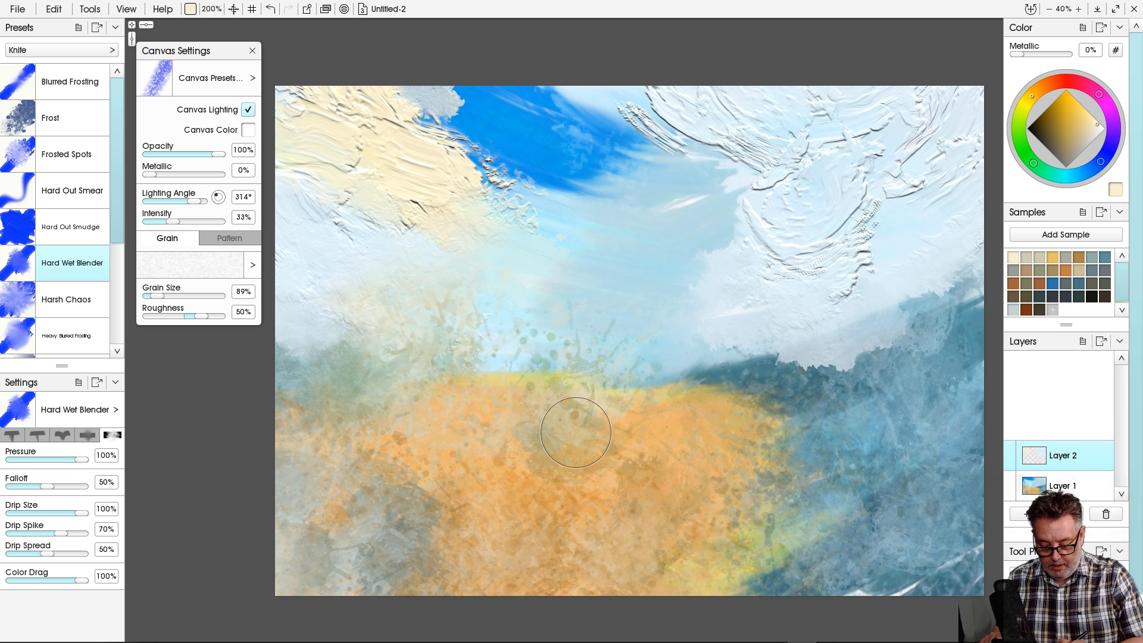
{"action": "left_click", "coordinate": [1026, 514]}
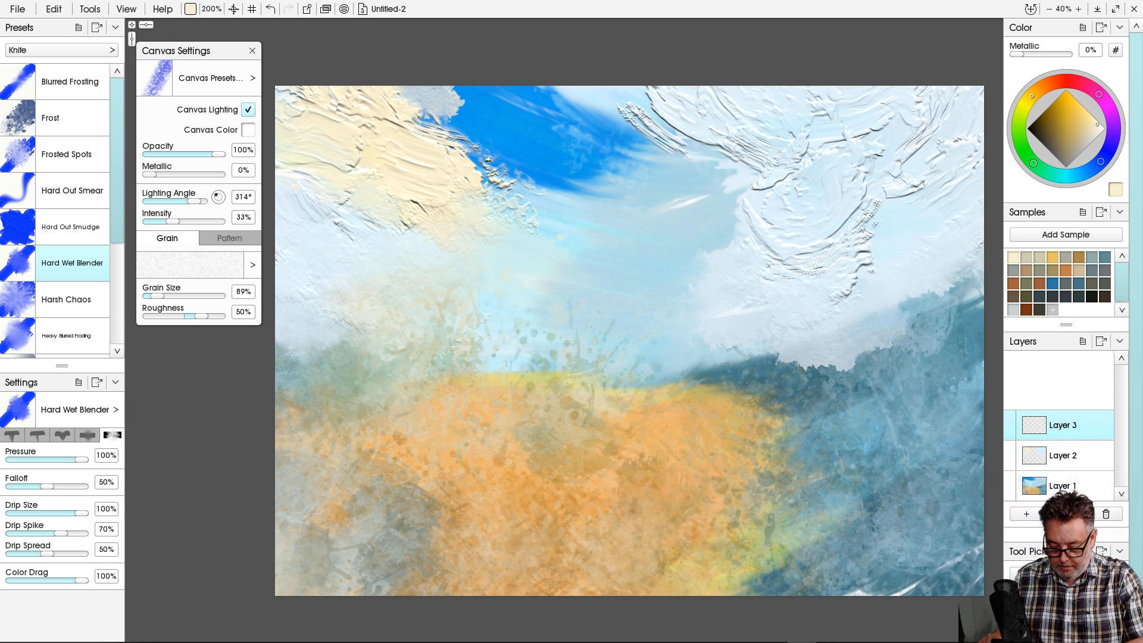
Switch to the SEA oil brush at 350% size, choose white, and dab textured paint over the cream patch and into the central sky.
{"action": "key", "text": "b"}
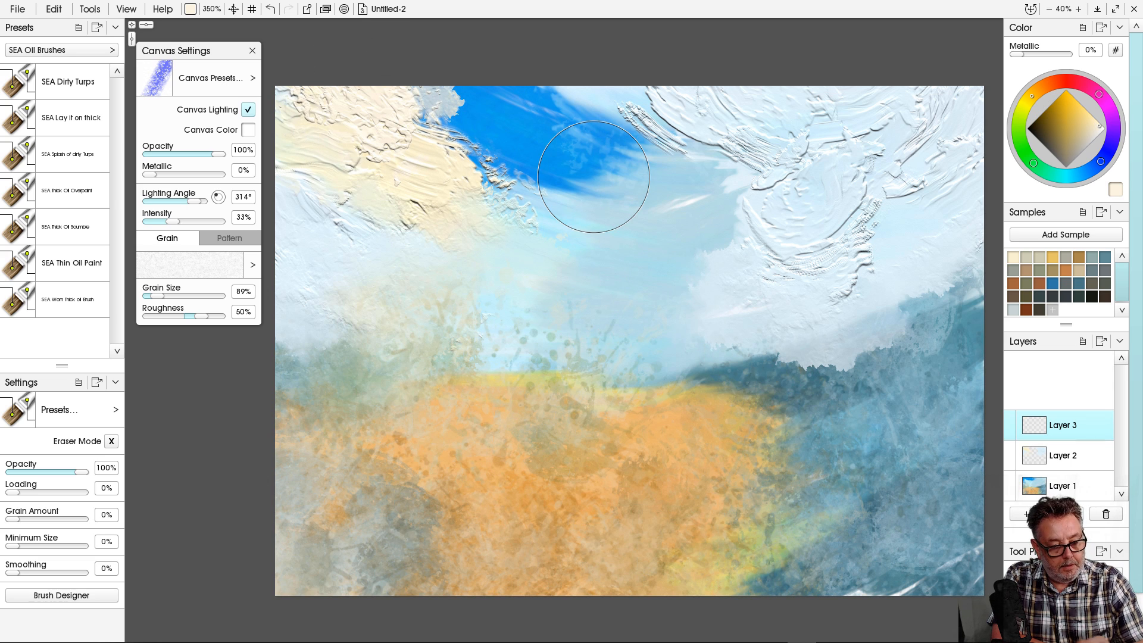
{"action": "left_click", "coordinate": [1104, 128]}
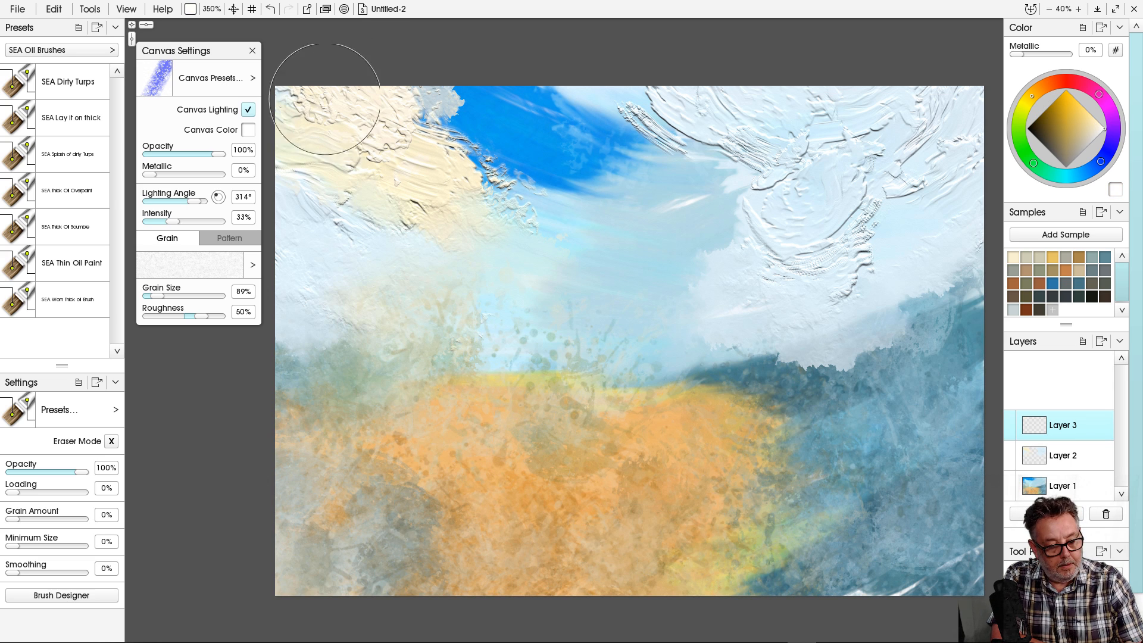
{"action": "mouse_move", "coordinate": [397, 130]}
{"action": "left_mouse_down"}
{"action": "mouse_move", "coordinate": [438, 161]}
{"action": "mouse_move", "coordinate": [416, 141]}
{"action": "left_mouse_up"}
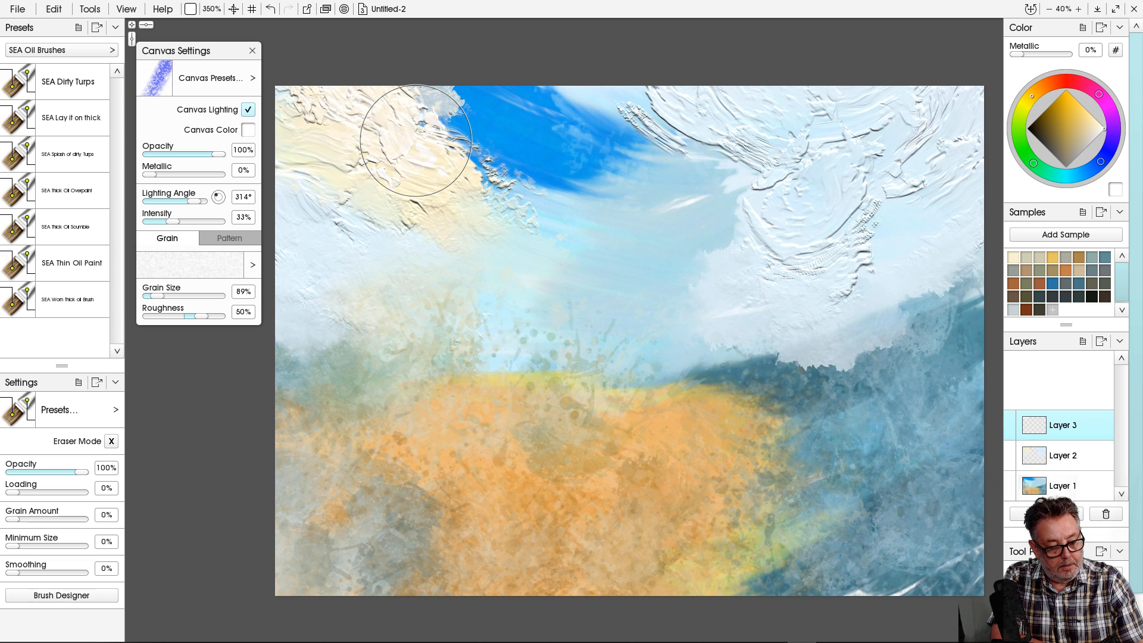
{"action": "left_click_drag", "start_coordinate": [289, 110], "coordinate": [300, 138]}
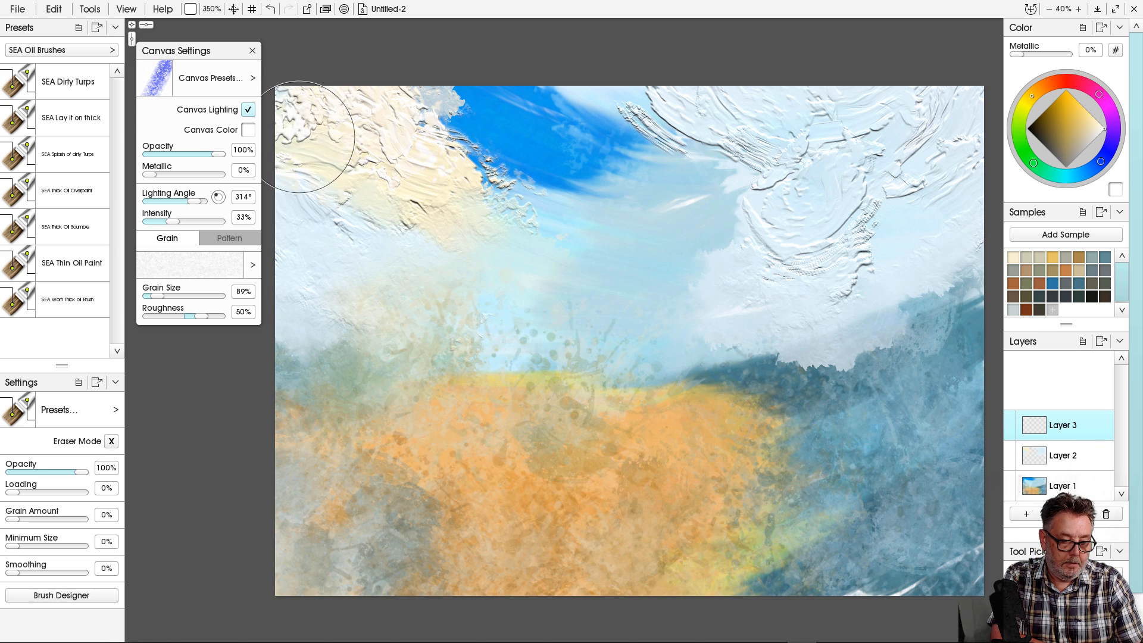
{"action": "left_click_drag", "start_coordinate": [460, 201], "coordinate": [596, 245]}
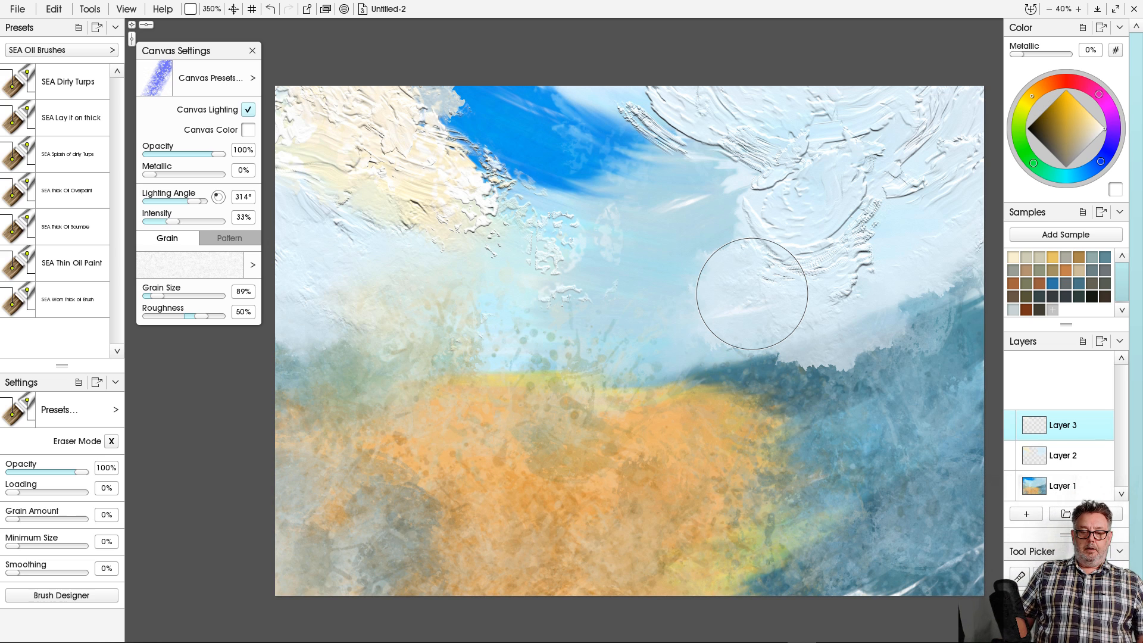
Undo the latest white dabs in the central sky and add textured white below the cream patch near the canvas's left edge.
{"action": "key", "text": "ctrl+z"}
{"action": "key", "text": "ctrl+z"}
{"action": "key", "text": "ctrl+z"}
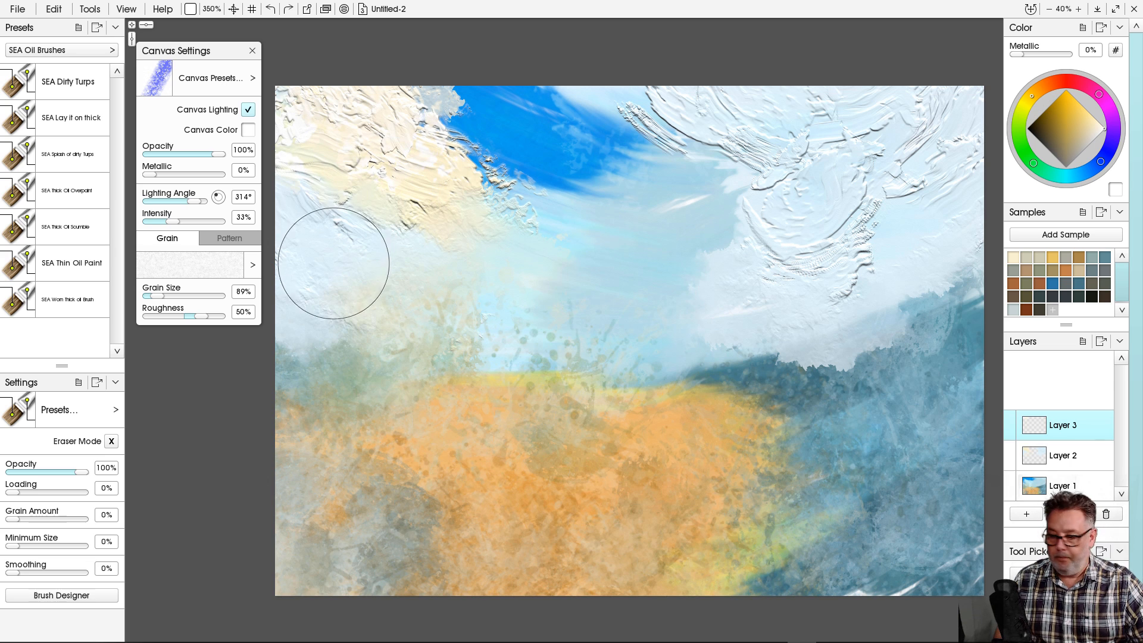
{"action": "left_click_drag", "start_coordinate": [302, 210], "coordinate": [333, 231]}
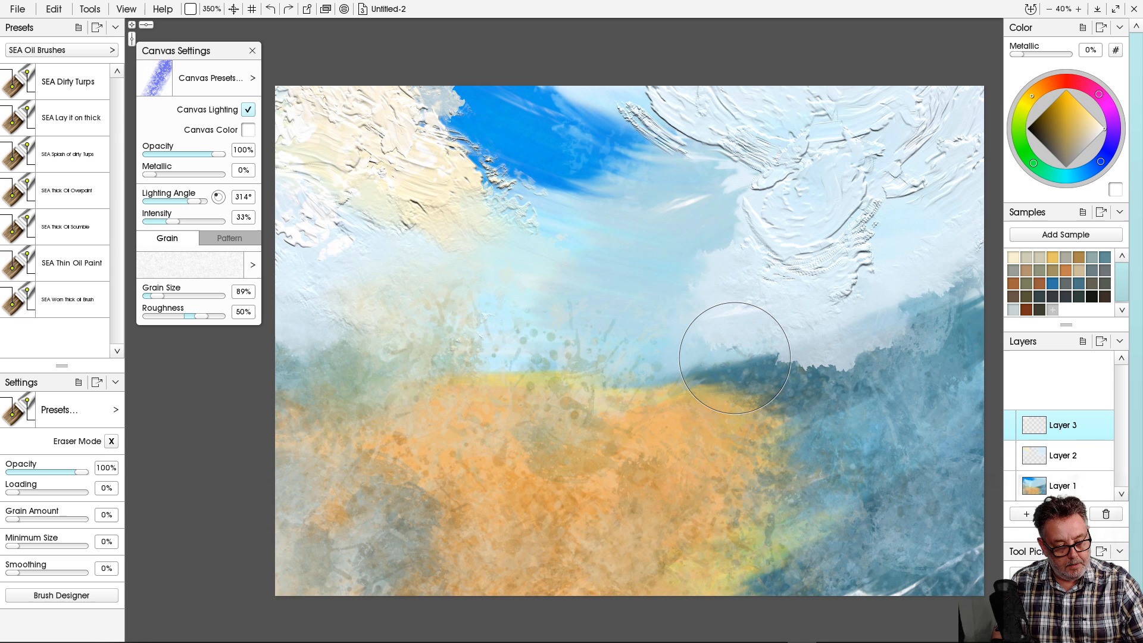
Set the canvas lighting angle to 284°, try 100% intensity, and settle on an intensity of 25%.
{"action": "mouse_move", "coordinate": [179, 51]}
{"action": "left_mouse_down"}
{"action": "mouse_move", "coordinate": [166, 259]}
{"action": "mouse_move", "coordinate": [193, 93]}
{"action": "mouse_move", "coordinate": [184, 59]}
{"action": "left_mouse_up"}
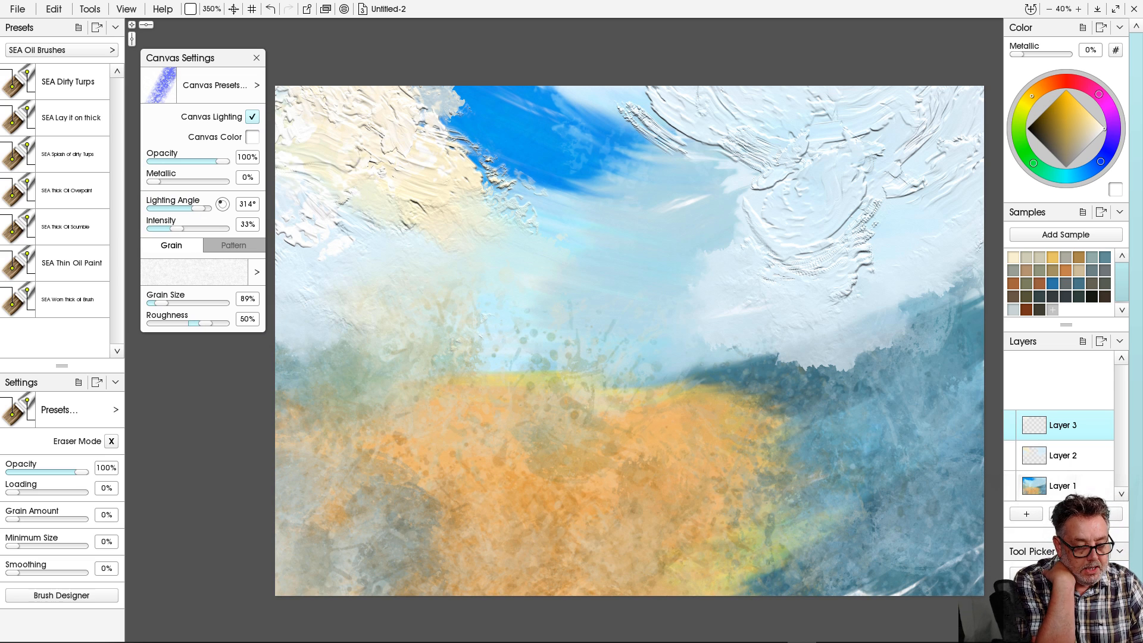
{"action": "mouse_move", "coordinate": [201, 209]}
{"action": "left_mouse_down"}
{"action": "mouse_move", "coordinate": [162, 208]}
{"action": "mouse_move", "coordinate": [194, 209]}
{"action": "left_mouse_up"}
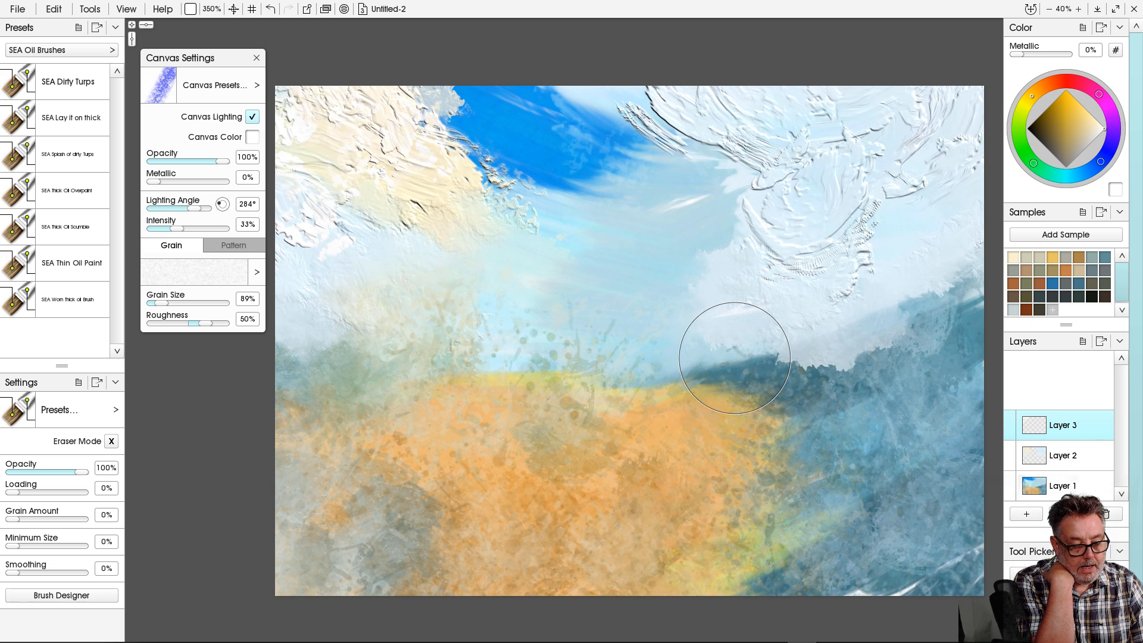
{"action": "left_click_drag", "start_coordinate": [177, 228], "coordinate": [223, 228]}
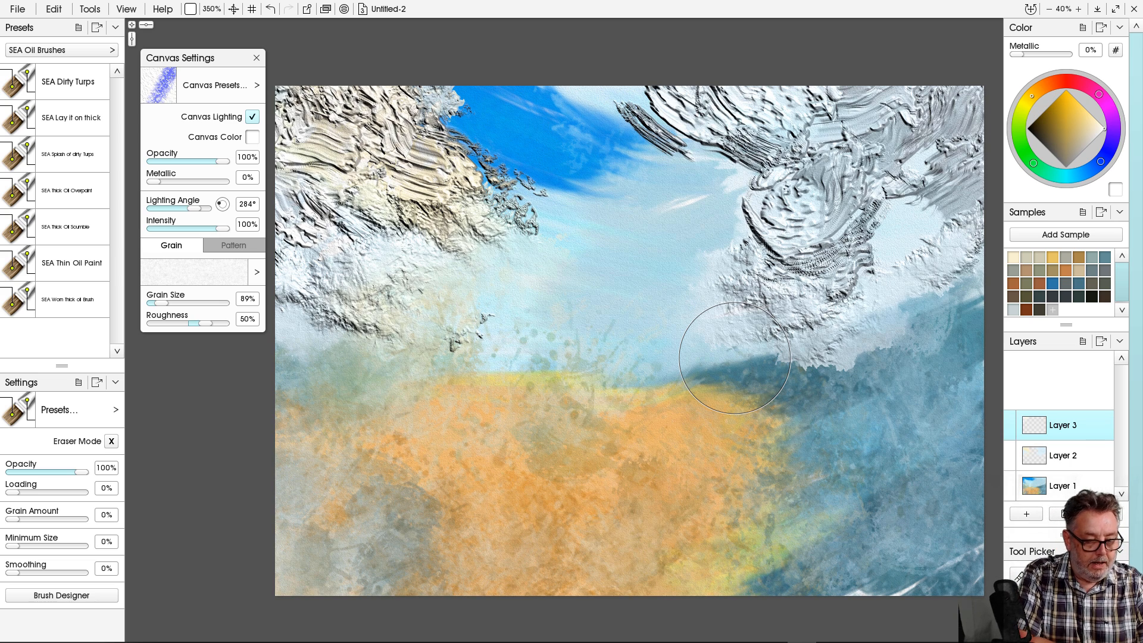
{"action": "left_click_drag", "start_coordinate": [223, 228], "coordinate": [171, 228]}
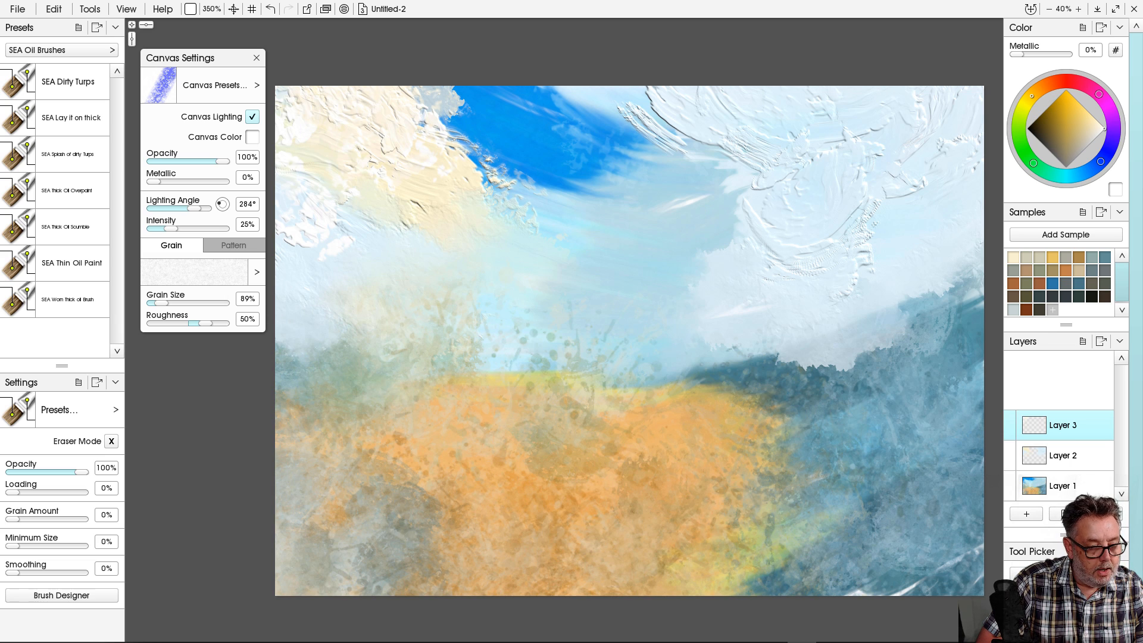
With the SEA Splash of dirty Turps brush, choose a soft light blue and paint a hazy band along the left and central horizon.
{"action": "left_click", "coordinate": [72, 155]}
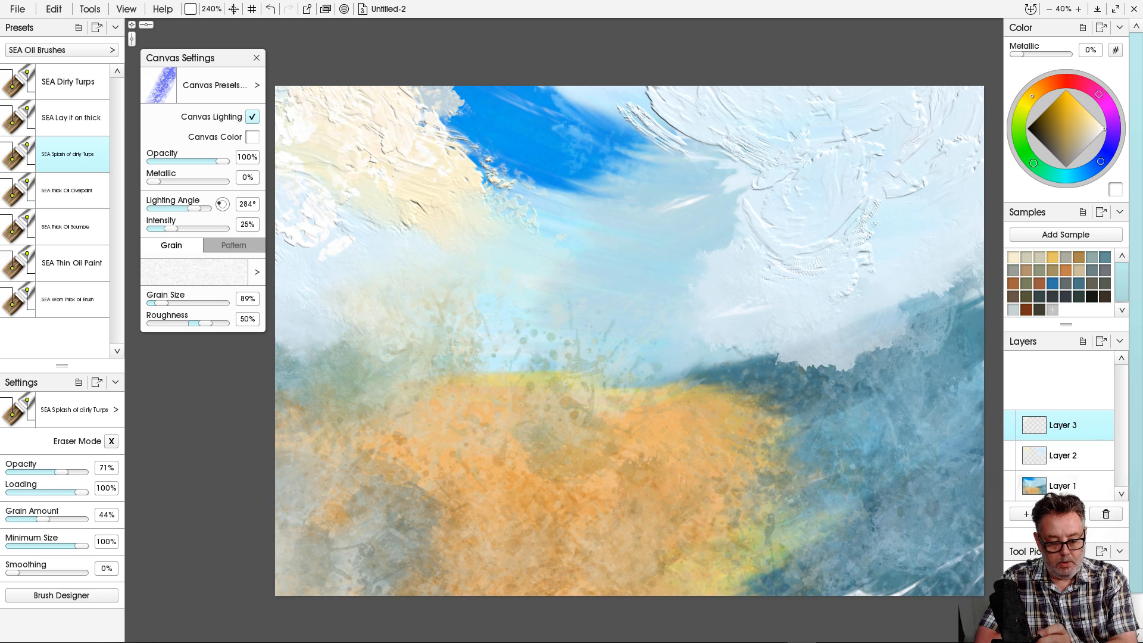
{"action": "left_click", "coordinate": [335, 198], "text": "alt"}
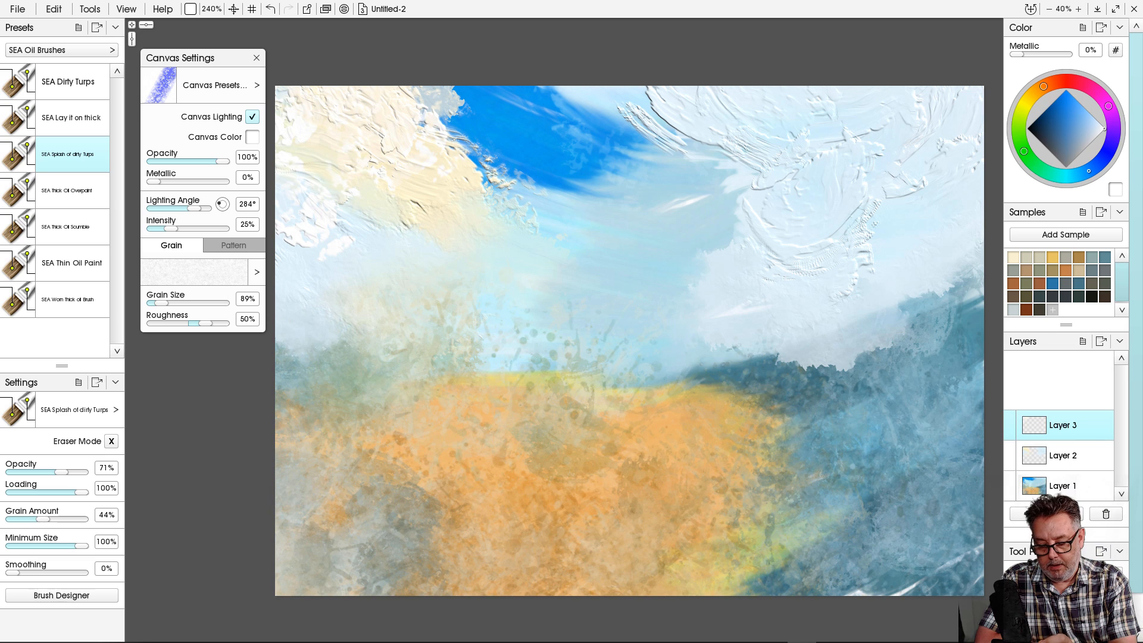
{"action": "left_click", "coordinate": [1090, 130]}
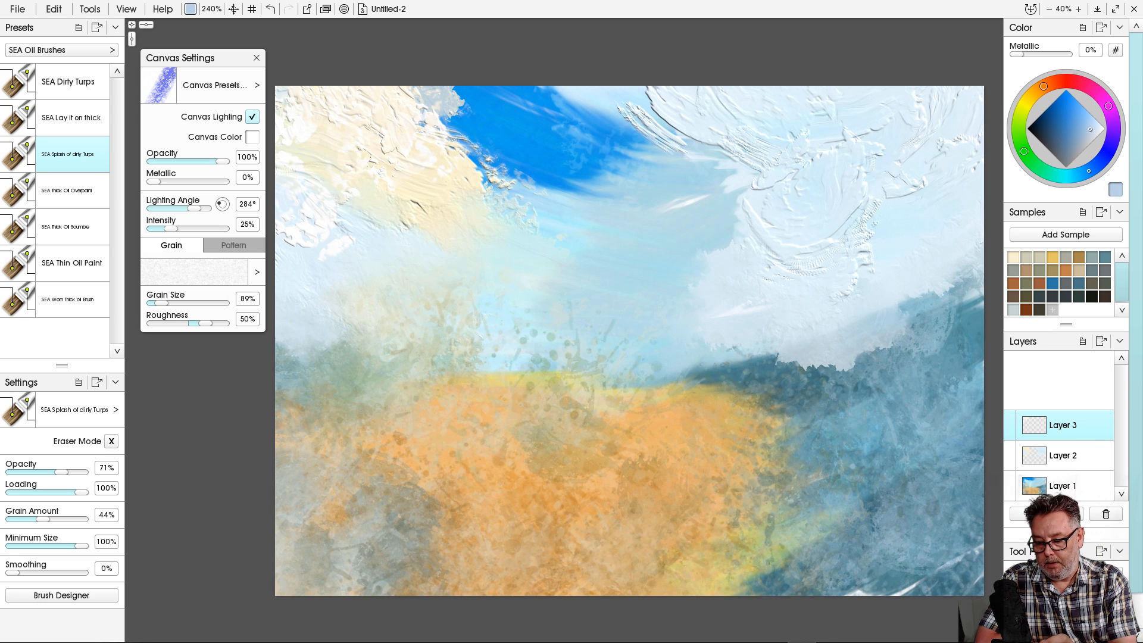
{"action": "left_click", "coordinate": [1087, 126]}
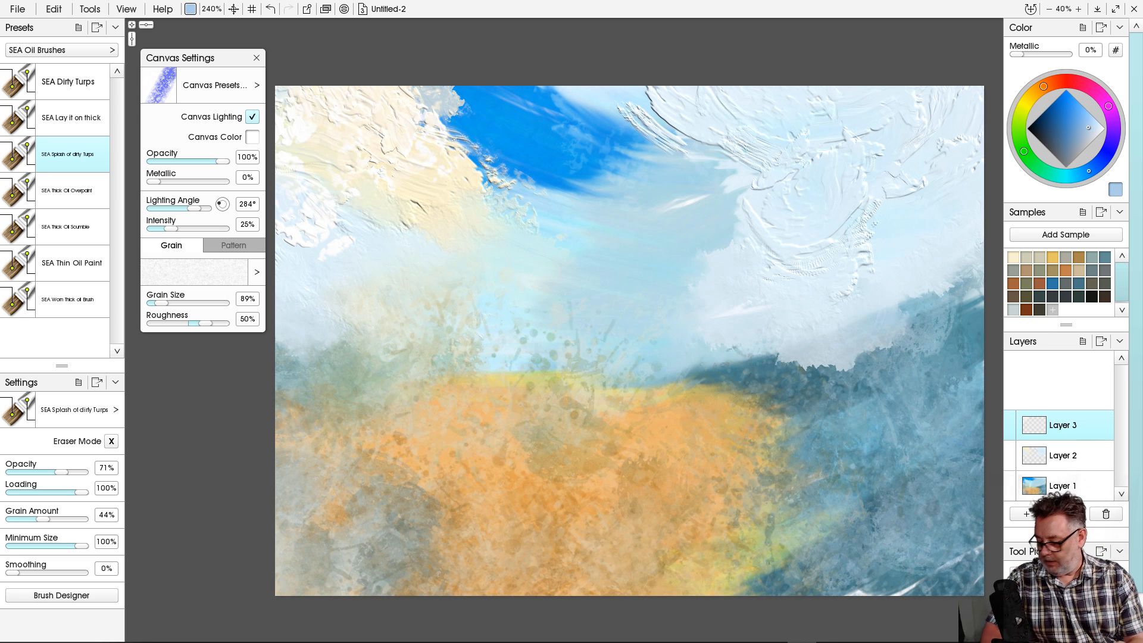
{"action": "mouse_move", "coordinate": [291, 368]}
{"action": "left_mouse_down"}
{"action": "mouse_move", "coordinate": [503, 375]}
{"action": "mouse_move", "coordinate": [634, 408]}
{"action": "left_mouse_up"}
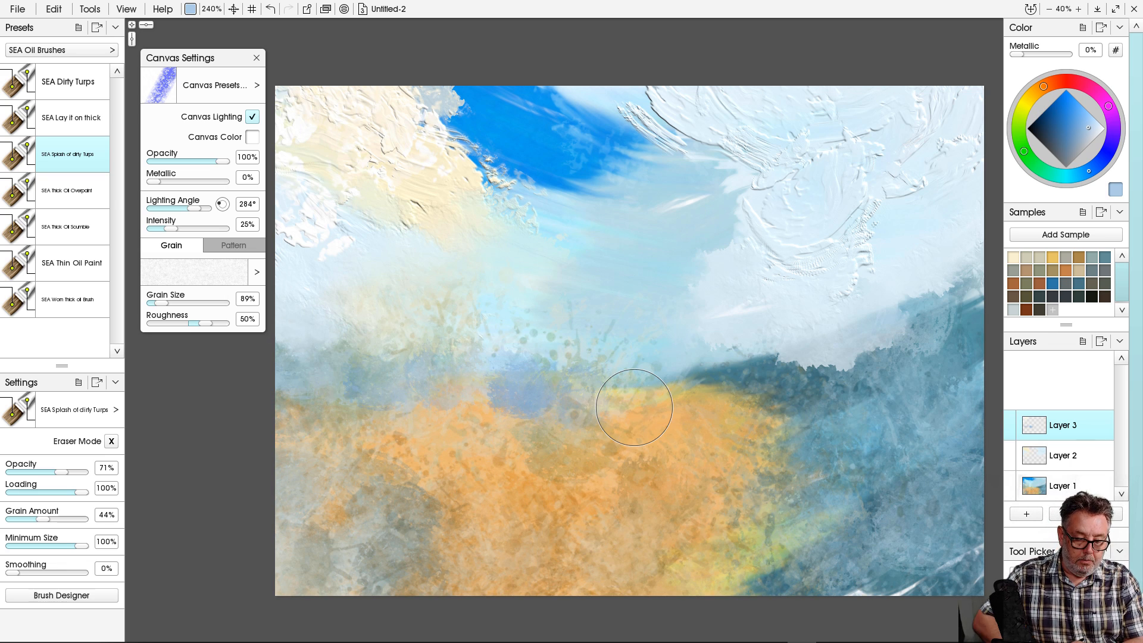
{"action": "mouse_move", "coordinate": [490, 386]}
{"action": "left_mouse_down"}
{"action": "mouse_move", "coordinate": [481, 389]}
{"action": "mouse_move", "coordinate": [589, 387]}
{"action": "left_mouse_up"}
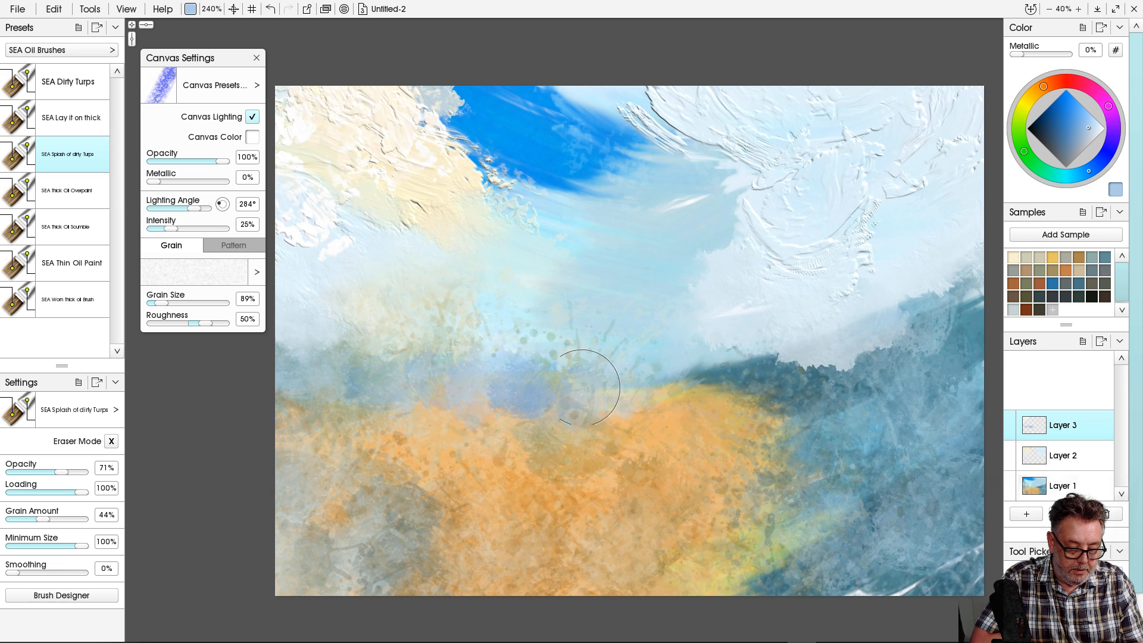
{"action": "mouse_move", "coordinate": [309, 442]}
{"action": "left_mouse_down"}
{"action": "mouse_move", "coordinate": [285, 420]}
{"action": "mouse_move", "coordinate": [280, 339]}
{"action": "mouse_move", "coordinate": [325, 365]}
{"action": "left_mouse_up"}
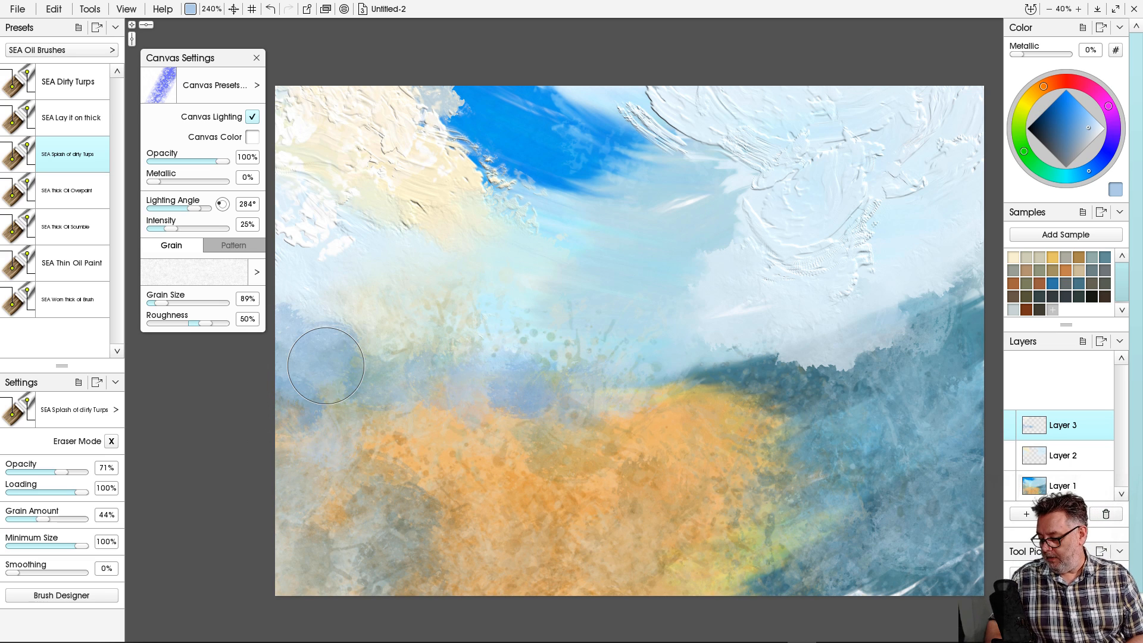
{"action": "key", "text": "ctrl+z"}
{"action": "key", "text": "ctrl+z"}
{"action": "key", "text": "ctrl+z"}
{"action": "key", "text": "ctrl+z"}
{"action": "key", "text": "ctrl+z"}
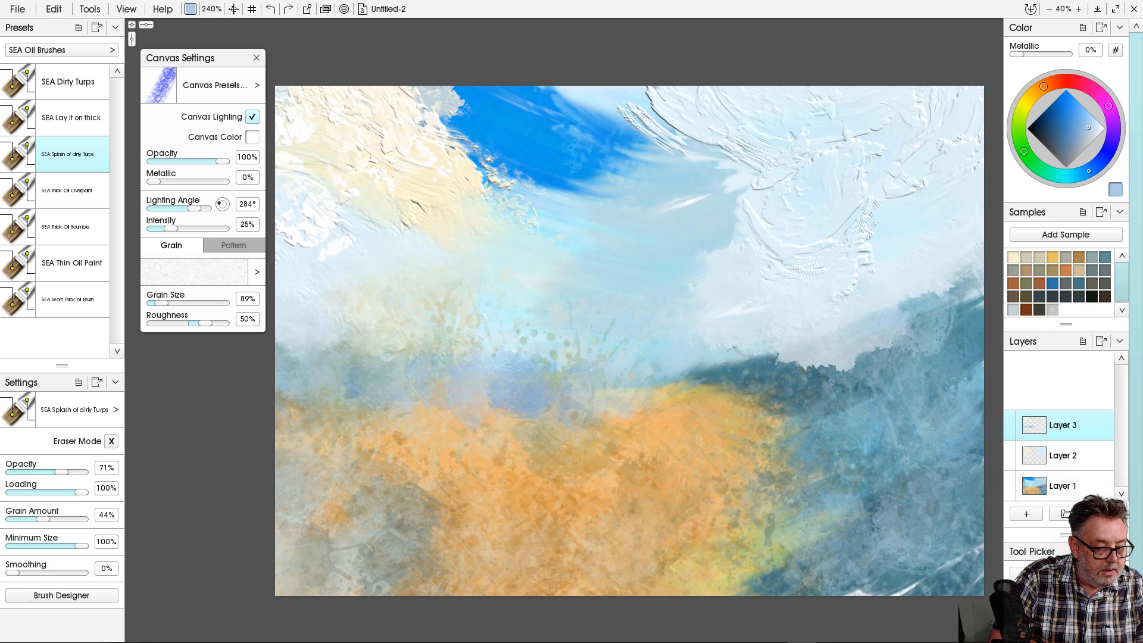
Select the SEA Thick Oil Overpaint brush and lay textured light blue strokes on Layer 1 across the central horizon.
{"action": "left_click", "coordinate": [72, 191]}
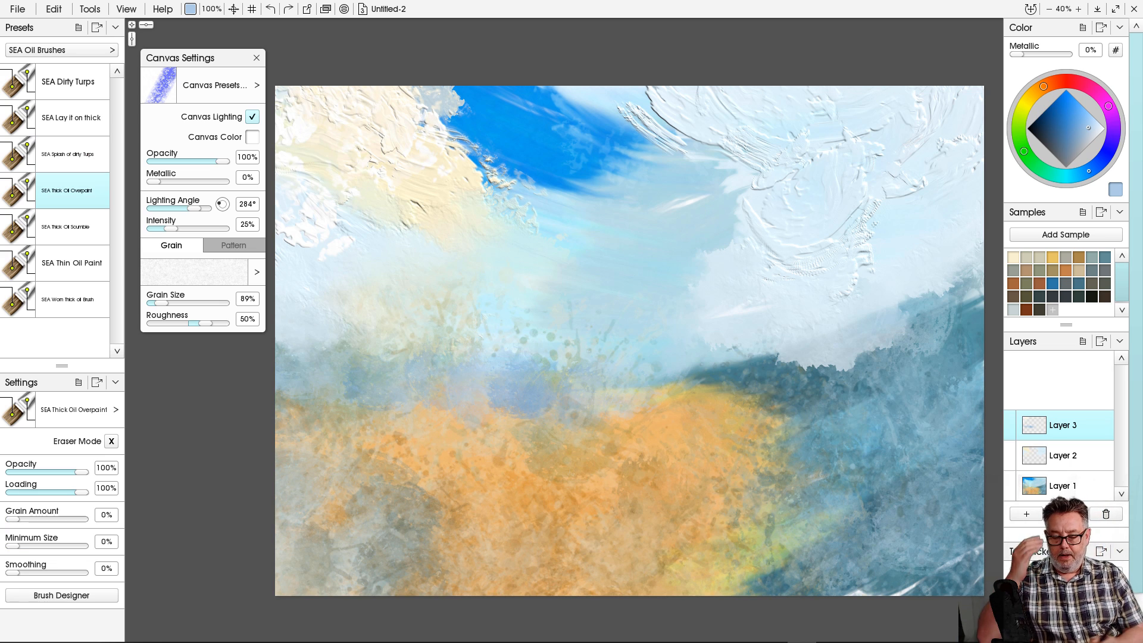
{"action": "left_click", "coordinate": [1063, 486]}
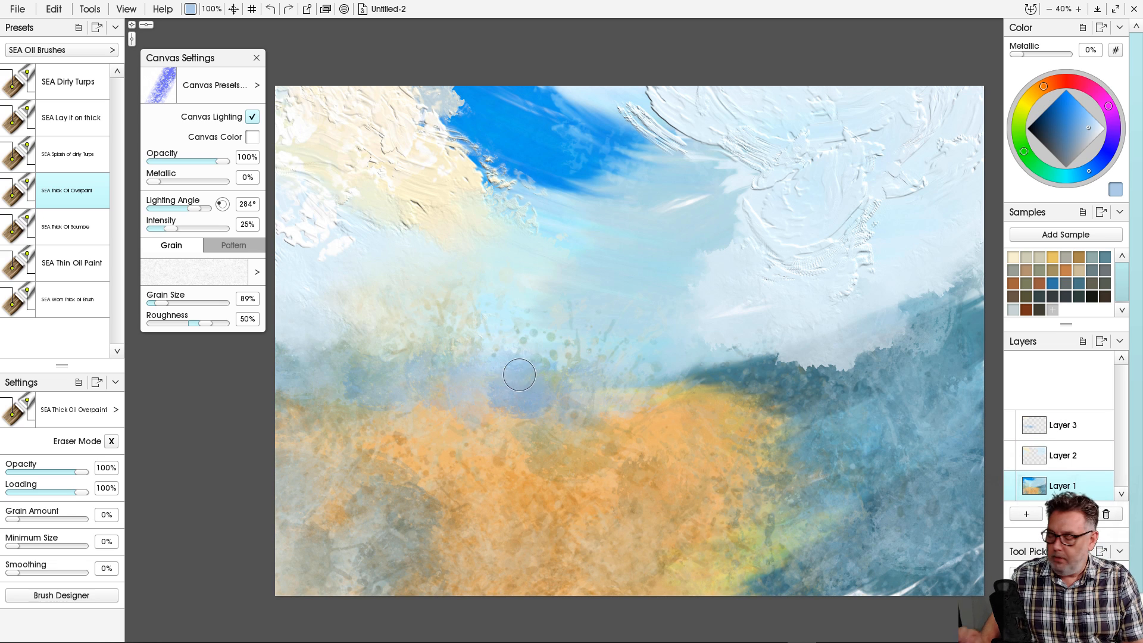
{"action": "mouse_move", "coordinate": [500, 378]}
{"action": "left_mouse_down"}
{"action": "mouse_move", "coordinate": [626, 384]}
{"action": "mouse_move", "coordinate": [545, 371]}
{"action": "mouse_move", "coordinate": [683, 393]}
{"action": "mouse_move", "coordinate": [496, 367]}
{"action": "left_mouse_up"}
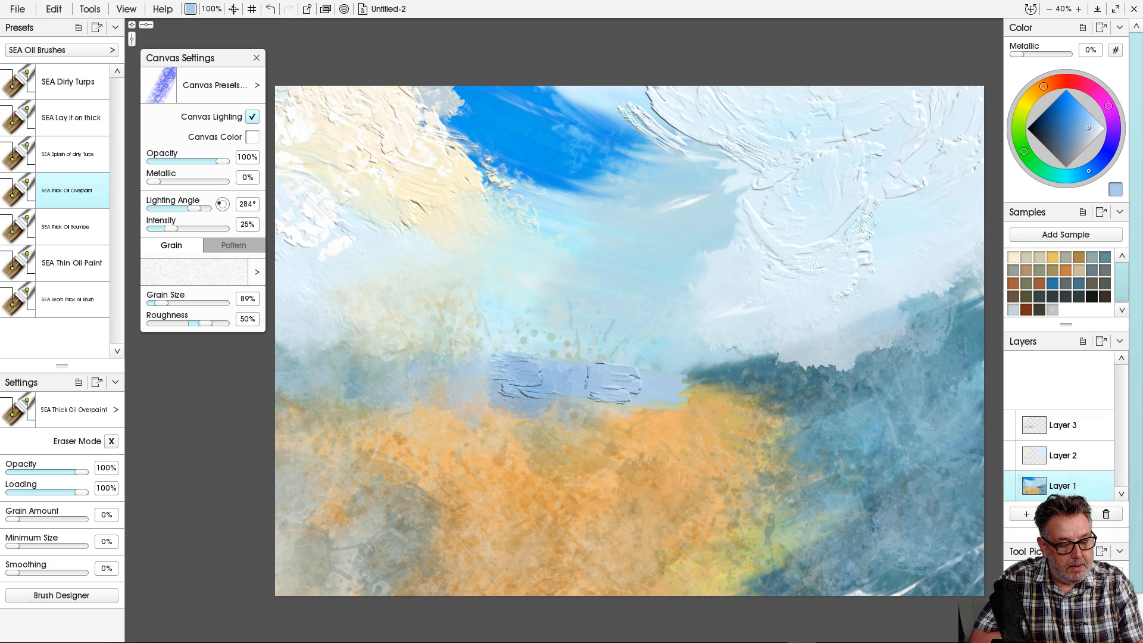
Reduce the brush size to 71% and extend the textured blue into a range of distant hills along the horizon.
{"action": "left_click_drag", "start_coordinate": [212, 9], "coordinate": [199, 9]}
{"action": "mouse_move", "coordinate": [489, 361]}
{"action": "left_mouse_down"}
{"action": "mouse_move", "coordinate": [391, 363]}
{"action": "mouse_move", "coordinate": [531, 367]}
{"action": "mouse_move", "coordinate": [431, 353]}
{"action": "mouse_move", "coordinate": [404, 360]}
{"action": "mouse_move", "coordinate": [471, 356]}
{"action": "mouse_move", "coordinate": [323, 361]}
{"action": "mouse_move", "coordinate": [469, 360]}
{"action": "mouse_move", "coordinate": [460, 353]}
{"action": "mouse_move", "coordinate": [629, 389]}
{"action": "mouse_move", "coordinate": [536, 369]}
{"action": "mouse_move", "coordinate": [575, 384]}
{"action": "left_mouse_up"}
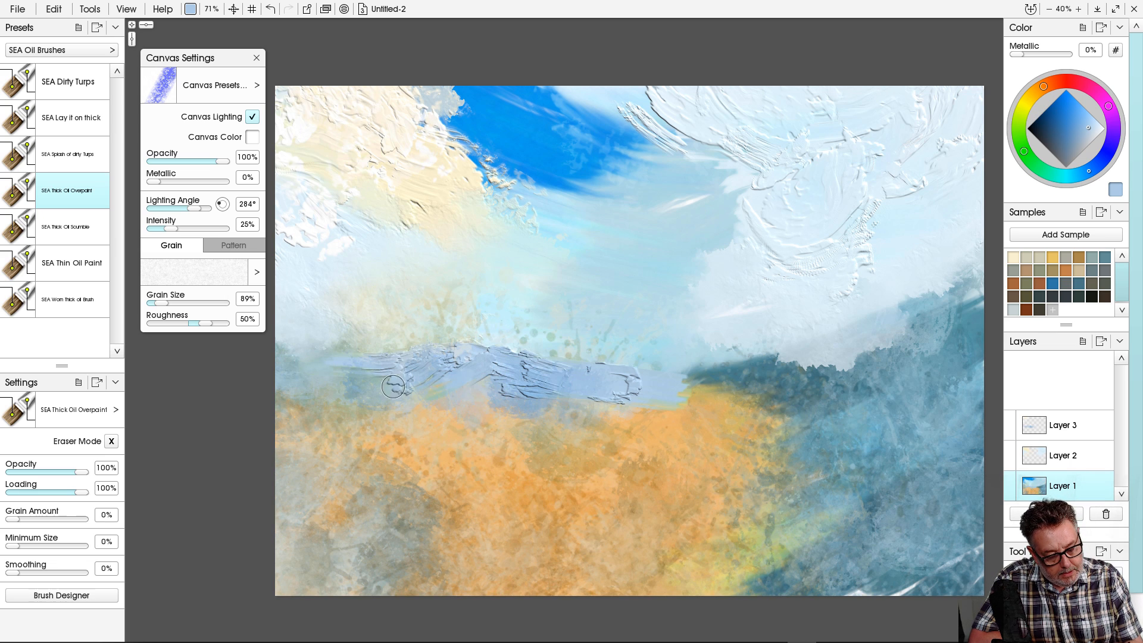
{"action": "mouse_move", "coordinate": [509, 370]}
{"action": "left_mouse_down"}
{"action": "mouse_move", "coordinate": [537, 375]}
{"action": "mouse_move", "coordinate": [512, 394]}
{"action": "mouse_move", "coordinate": [554, 382]}
{"action": "mouse_move", "coordinate": [641, 378]}
{"action": "mouse_move", "coordinate": [607, 397]}
{"action": "mouse_move", "coordinate": [659, 377]}
{"action": "mouse_move", "coordinate": [660, 388]}
{"action": "mouse_move", "coordinate": [699, 387]}
{"action": "left_mouse_up"}
{"action": "mouse_move", "coordinate": [536, 397]}
{"action": "left_mouse_down"}
{"action": "mouse_move", "coordinate": [491, 401]}
{"action": "mouse_move", "coordinate": [523, 368]}
{"action": "mouse_move", "coordinate": [471, 393]}
{"action": "mouse_move", "coordinate": [365, 398]}
{"action": "mouse_move", "coordinate": [385, 373]}
{"action": "mouse_move", "coordinate": [338, 387]}
{"action": "mouse_move", "coordinate": [319, 376]}
{"action": "mouse_move", "coordinate": [357, 360]}
{"action": "mouse_move", "coordinate": [285, 364]}
{"action": "mouse_move", "coordinate": [347, 388]}
{"action": "left_mouse_up"}
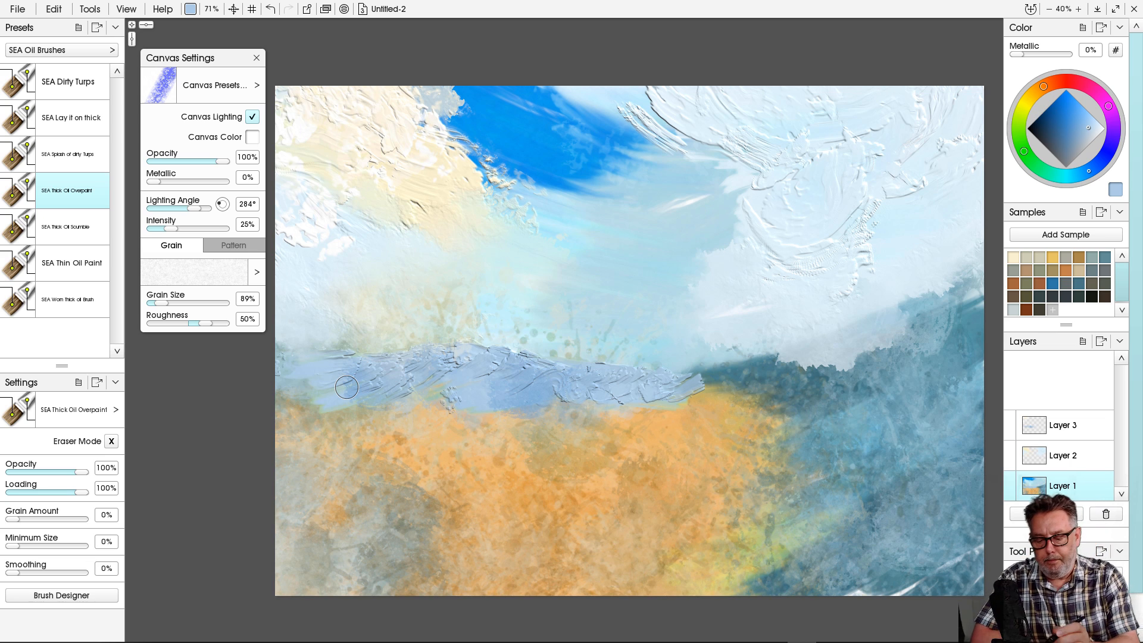
Choose a dark green and paint textured strokes into the left and central parts of the blue hills.
{"action": "left_click", "coordinate": [1024, 151]}
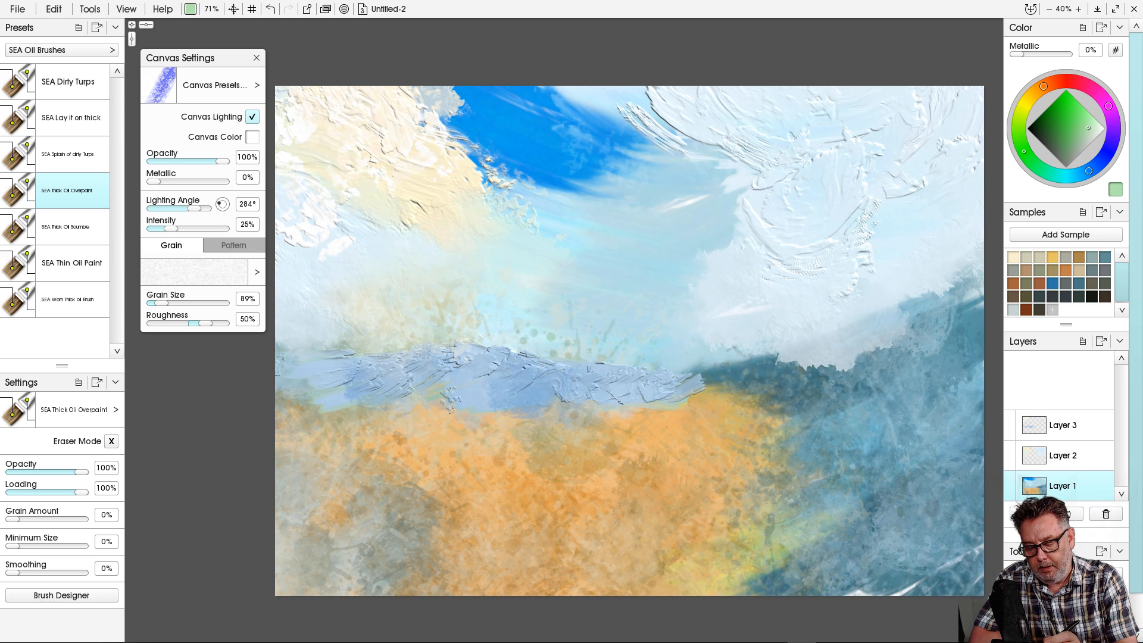
{"action": "left_click", "coordinate": [1050, 126]}
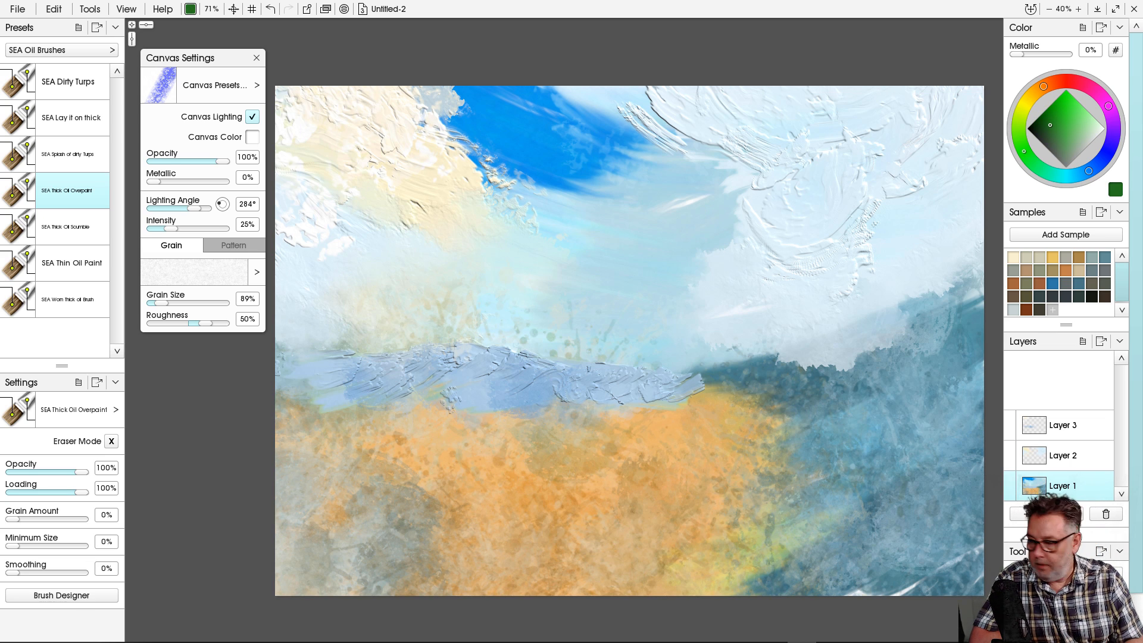
{"action": "mouse_move", "coordinate": [459, 368]}
{"action": "left_mouse_down"}
{"action": "mouse_move", "coordinate": [416, 385]}
{"action": "mouse_move", "coordinate": [372, 393]}
{"action": "mouse_move", "coordinate": [380, 375]}
{"action": "mouse_move", "coordinate": [293, 398]}
{"action": "left_mouse_up"}
{"action": "mouse_move", "coordinate": [491, 386]}
{"action": "left_mouse_down"}
{"action": "mouse_move", "coordinate": [494, 372]}
{"action": "mouse_move", "coordinate": [468, 379]}
{"action": "mouse_move", "coordinate": [522, 382]}
{"action": "mouse_move", "coordinate": [488, 397]}
{"action": "mouse_move", "coordinate": [494, 405]}
{"action": "left_mouse_up"}
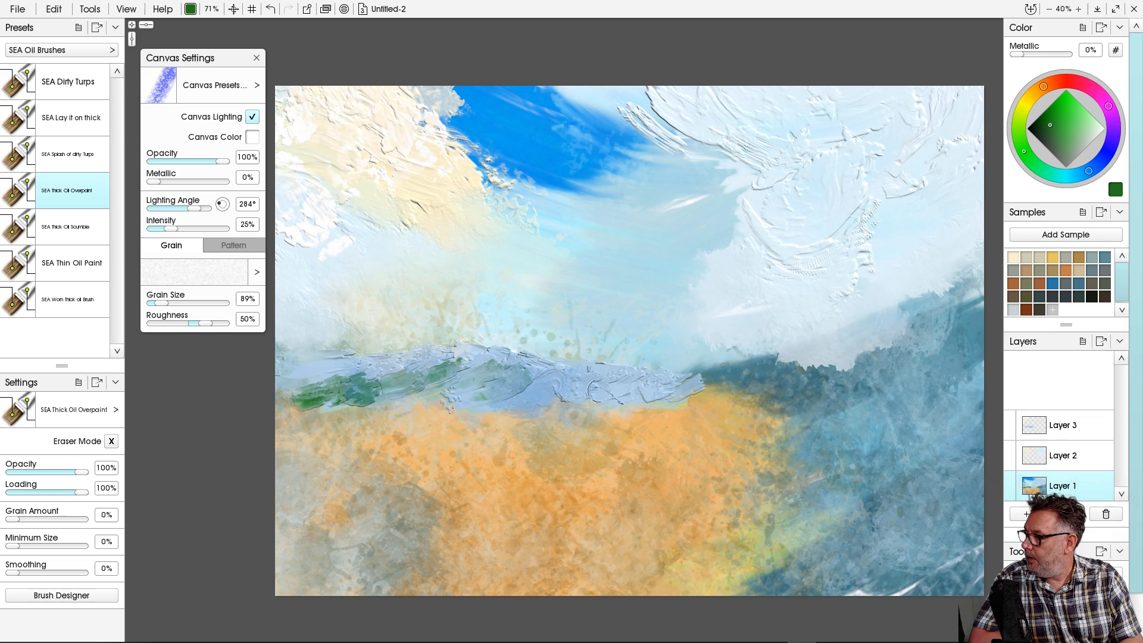
{"action": "left_click_drag", "start_coordinate": [557, 386], "coordinate": [606, 386]}
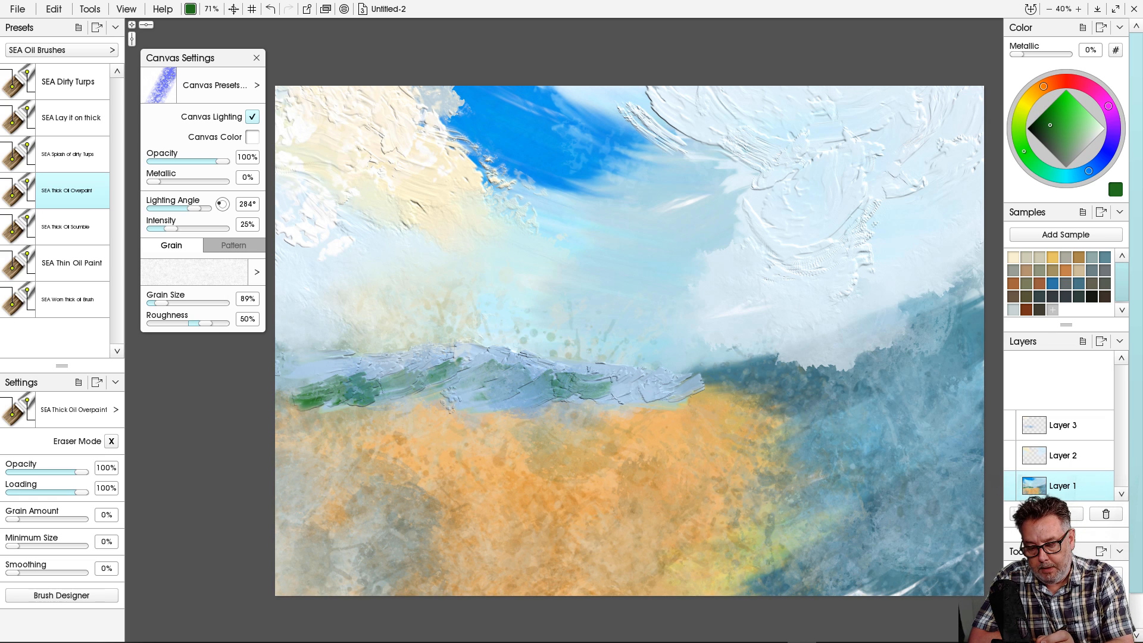
Choose a dark orange-brown and paint it into the right end of the hills, working it into the blue with a 58% brush.
{"action": "left_click", "coordinate": [1048, 84]}
{"action": "mouse_move", "coordinate": [1050, 125]}
{"action": "left_mouse_down"}
{"action": "mouse_move", "coordinate": [1055, 133]}
{"action": "mouse_move", "coordinate": [1048, 125]}
{"action": "left_mouse_up"}
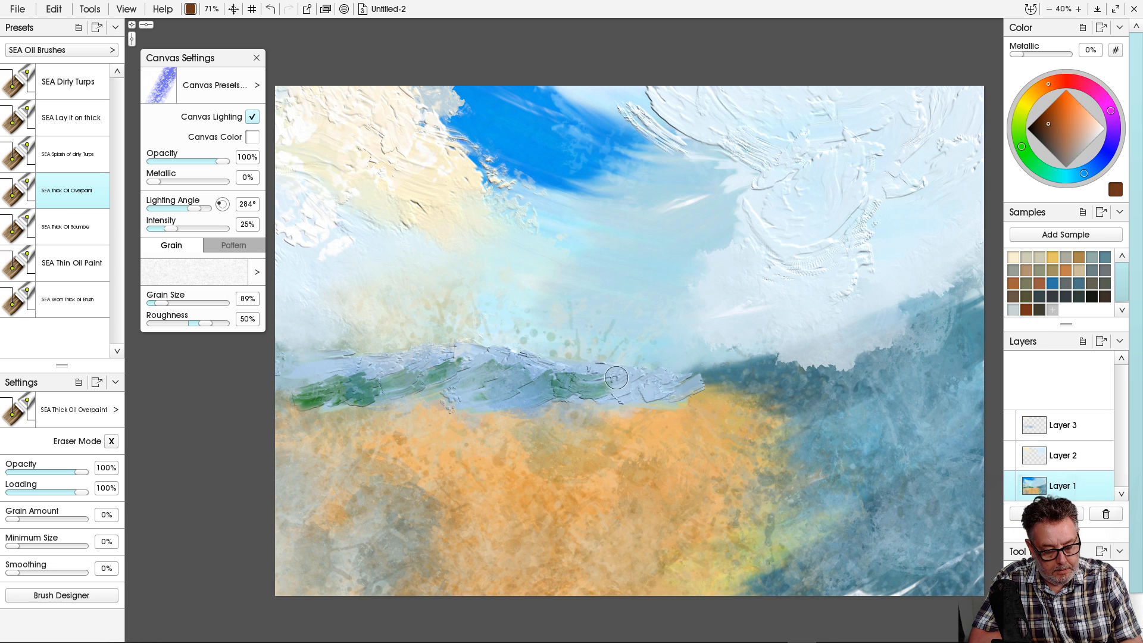
{"action": "mouse_move", "coordinate": [613, 381]}
{"action": "left_mouse_down"}
{"action": "mouse_move", "coordinate": [628, 391]}
{"action": "mouse_move", "coordinate": [667, 381]}
{"action": "mouse_move", "coordinate": [584, 378]}
{"action": "left_mouse_up"}
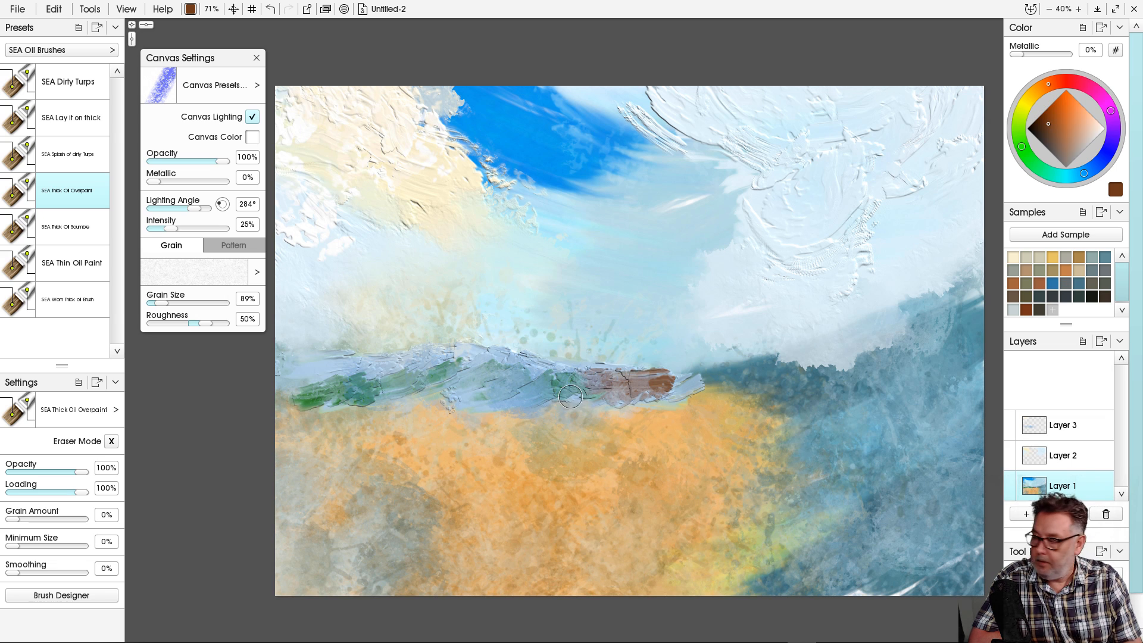
{"action": "mouse_move", "coordinate": [580, 381]}
{"action": "left_mouse_down"}
{"action": "mouse_move", "coordinate": [535, 398]}
{"action": "mouse_move", "coordinate": [461, 390]}
{"action": "mouse_move", "coordinate": [629, 385]}
{"action": "mouse_move", "coordinate": [582, 403]}
{"action": "mouse_move", "coordinate": [538, 408]}
{"action": "mouse_move", "coordinate": [591, 399]}
{"action": "mouse_move", "coordinate": [579, 399]}
{"action": "mouse_move", "coordinate": [613, 371]}
{"action": "left_mouse_up"}
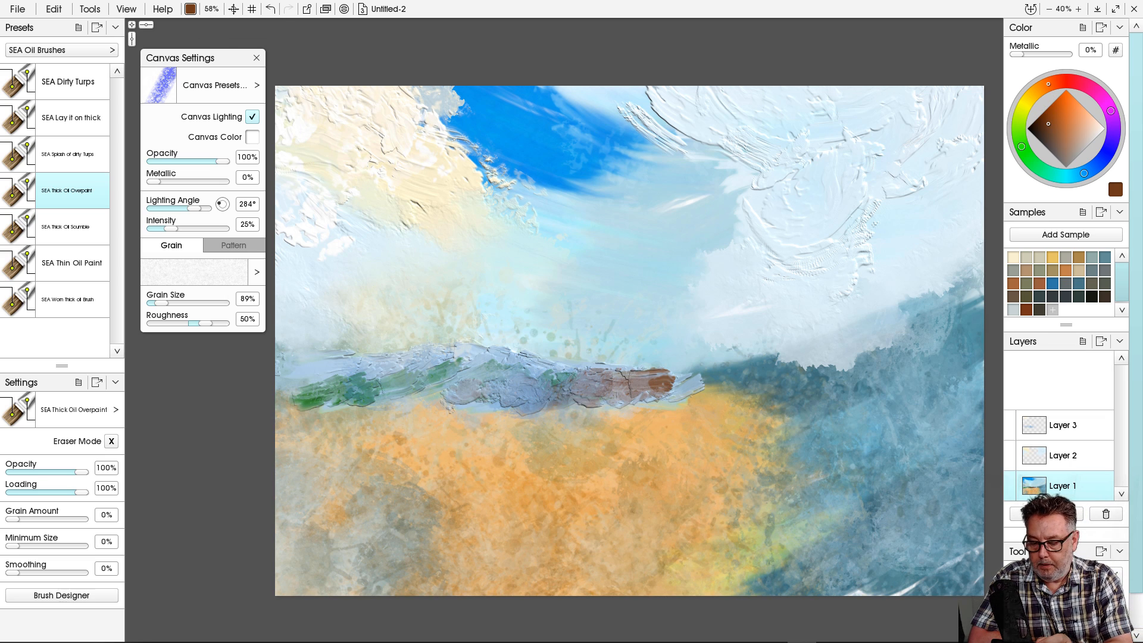
Choose a pale pinkish beige, reduce the brush to 35%, and paint a thin textured strip along the base of the hills.
{"action": "left_click", "coordinate": [1083, 134]}
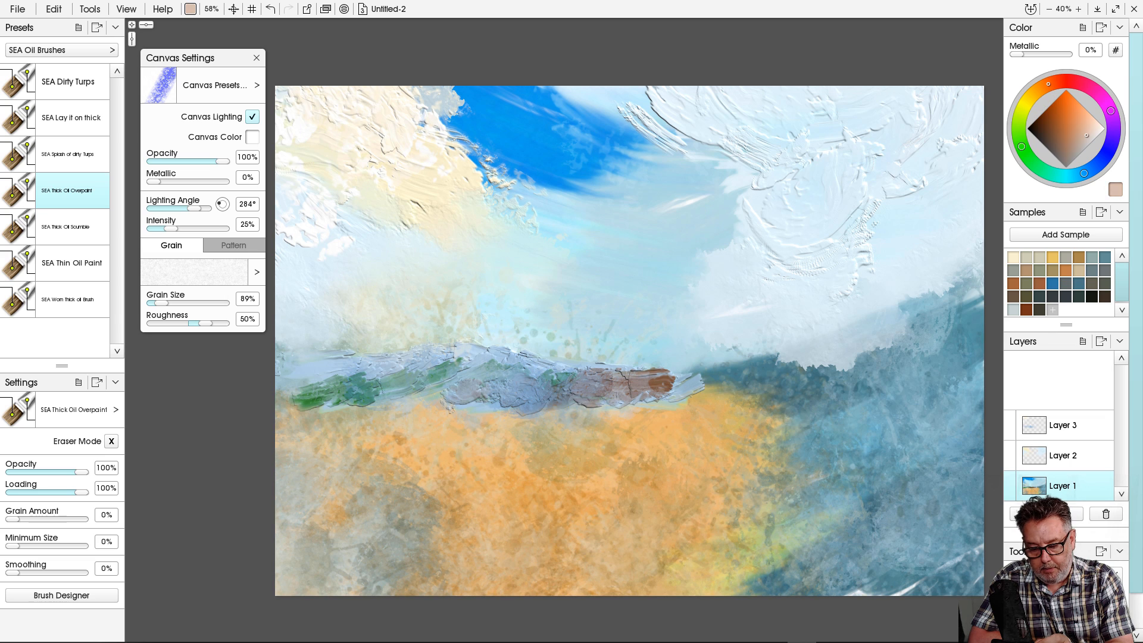
{"action": "left_click_drag", "start_coordinate": [651, 402], "coordinate": [436, 400]}
{"action": "mouse_move", "coordinate": [660, 404]}
{"action": "left_mouse_down"}
{"action": "mouse_move", "coordinate": [255, 397]}
{"action": "mouse_move", "coordinate": [378, 401]}
{"action": "left_mouse_up"}
{"action": "left_click_drag", "start_coordinate": [292, 396], "coordinate": [385, 400]}
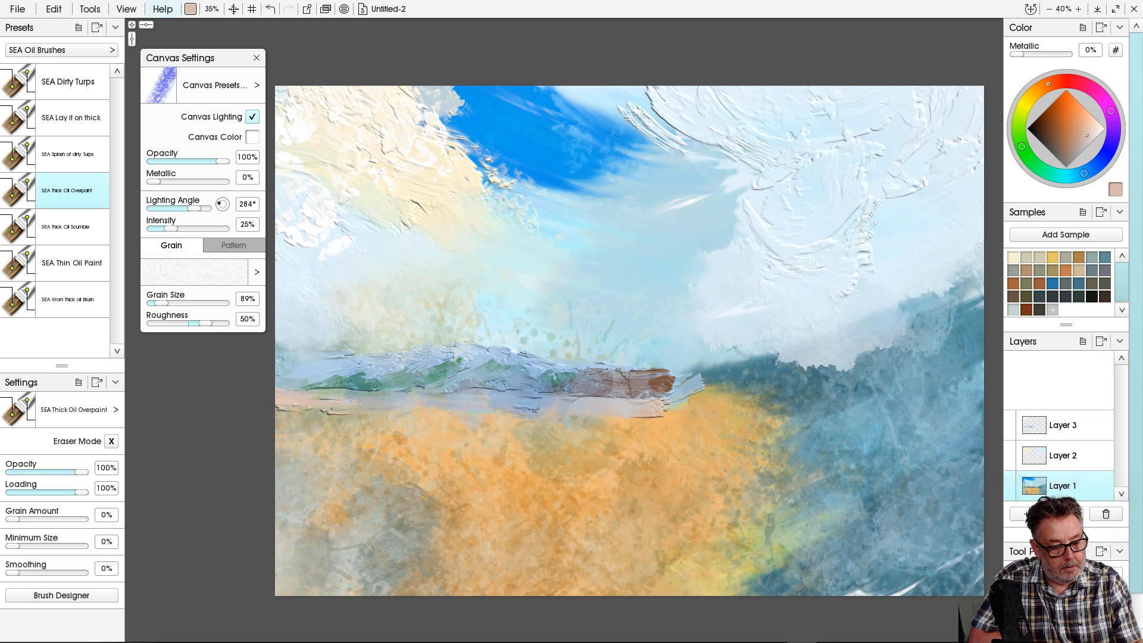
{"action": "mouse_move", "coordinate": [514, 396]}
{"action": "left_mouse_down"}
{"action": "mouse_move", "coordinate": [258, 394]}
{"action": "mouse_move", "coordinate": [693, 402]}
{"action": "mouse_move", "coordinate": [607, 408]}
{"action": "left_mouse_up"}
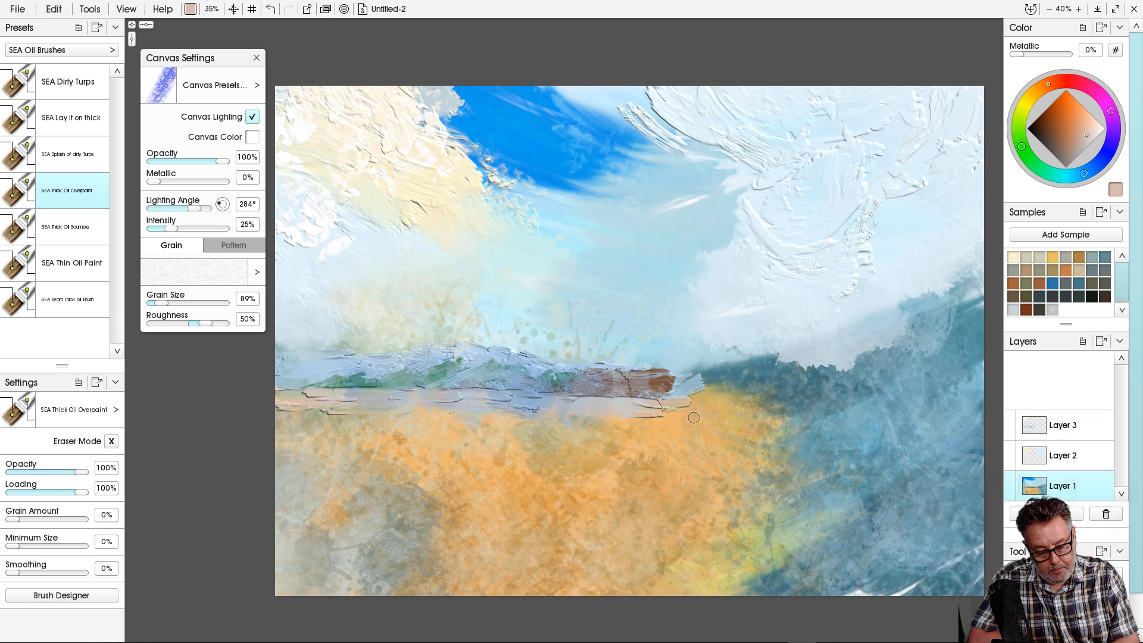
{"action": "left_click_drag", "start_coordinate": [722, 401], "coordinate": [618, 405]}
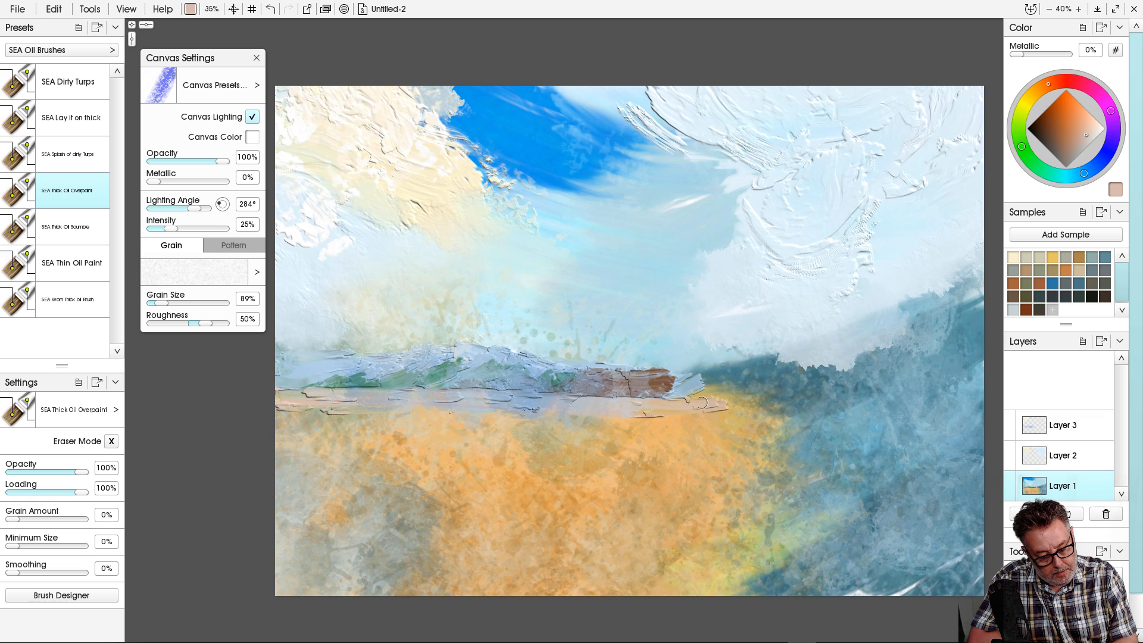
Finish the pinkish strip, choose a mustard yellow, and paint a thin textured strip beneath it ending in a small bush at the right.
{"action": "left_click_drag", "start_coordinate": [703, 396], "coordinate": [444, 393]}
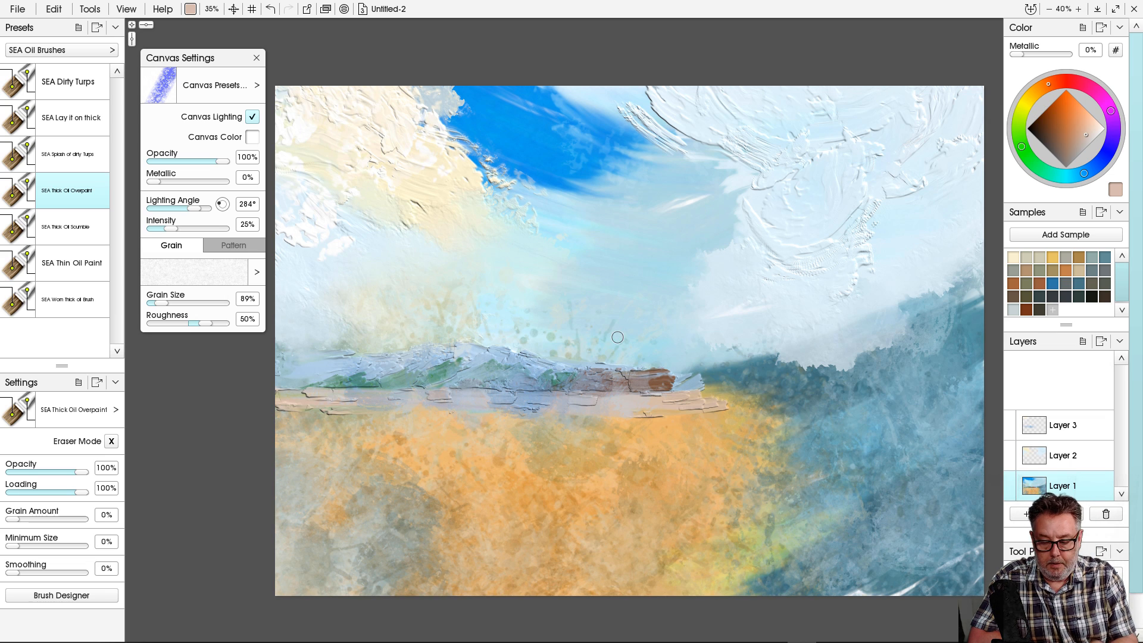
{"action": "left_click", "coordinate": [1026, 102]}
{"action": "left_click", "coordinate": [1067, 123]}
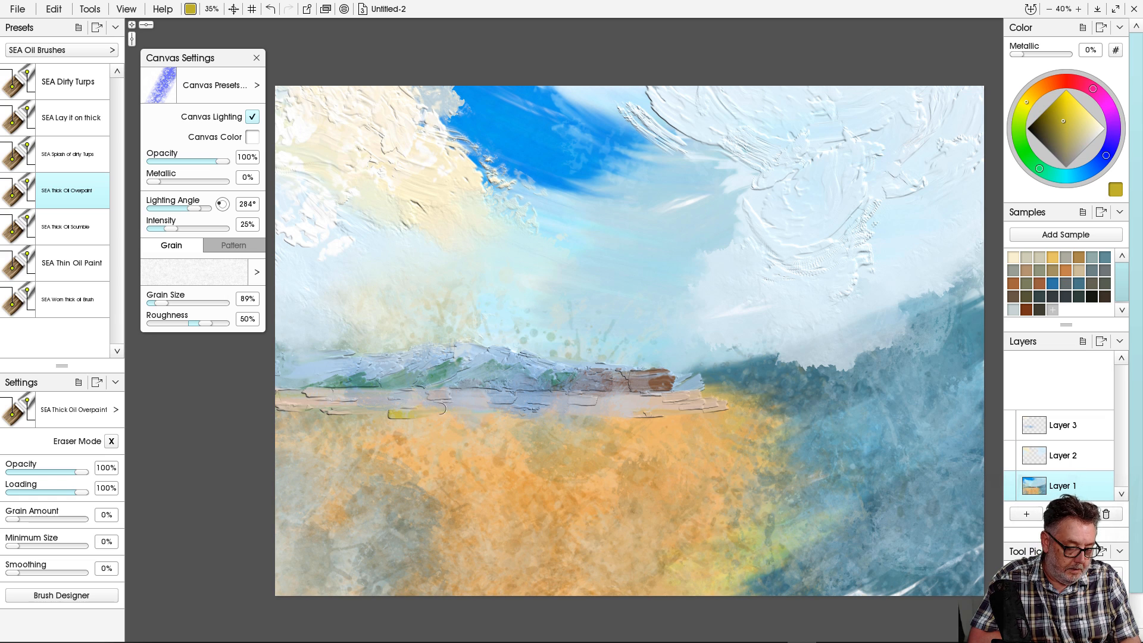
{"action": "mouse_move", "coordinate": [438, 409]}
{"action": "left_mouse_down"}
{"action": "mouse_move", "coordinate": [491, 412]}
{"action": "mouse_move", "coordinate": [271, 410]}
{"action": "mouse_move", "coordinate": [513, 416]}
{"action": "left_mouse_up"}
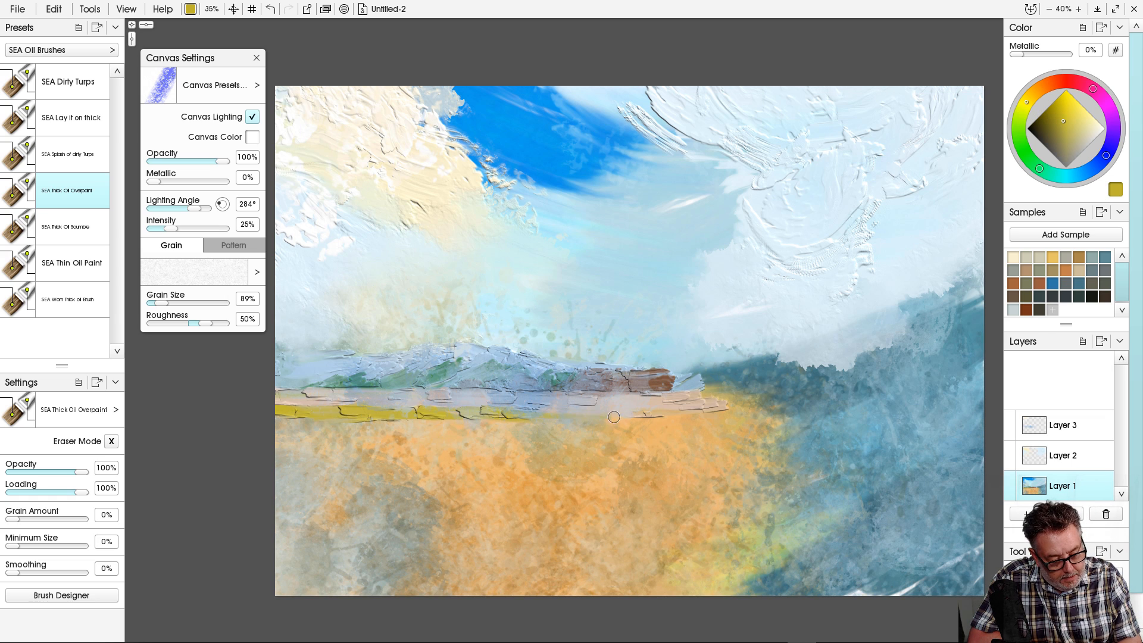
{"action": "mouse_move", "coordinate": [614, 417]}
{"action": "left_mouse_down"}
{"action": "mouse_move", "coordinate": [435, 413]}
{"action": "mouse_move", "coordinate": [470, 412]}
{"action": "left_mouse_up"}
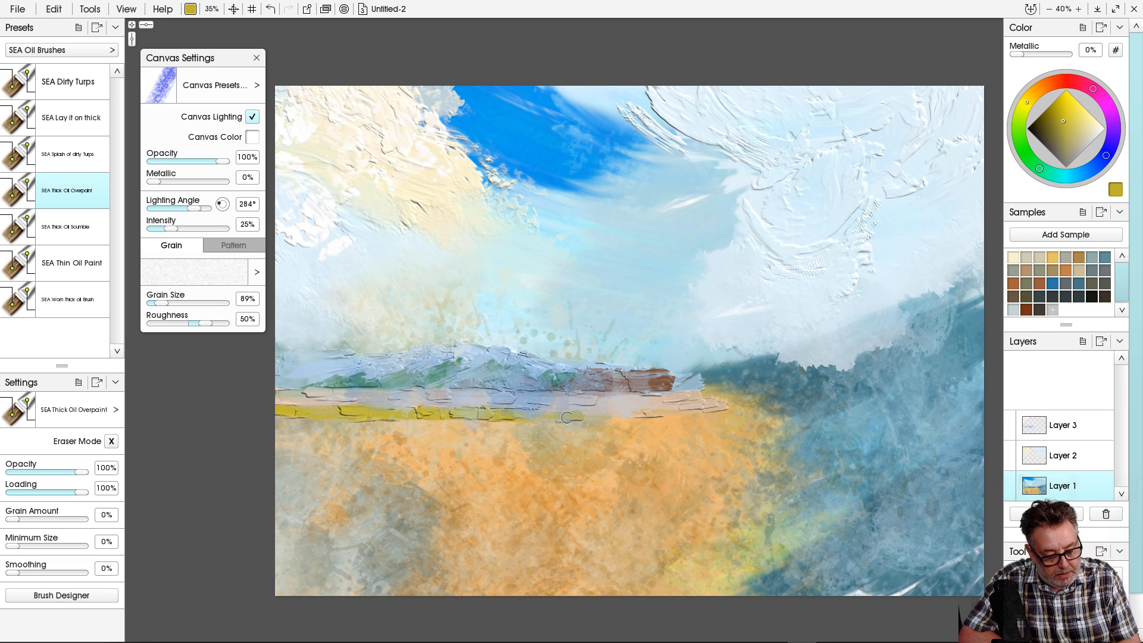
{"action": "mouse_move", "coordinate": [567, 417]}
{"action": "left_mouse_down"}
{"action": "mouse_move", "coordinate": [660, 415]}
{"action": "mouse_move", "coordinate": [440, 411]}
{"action": "left_mouse_up"}
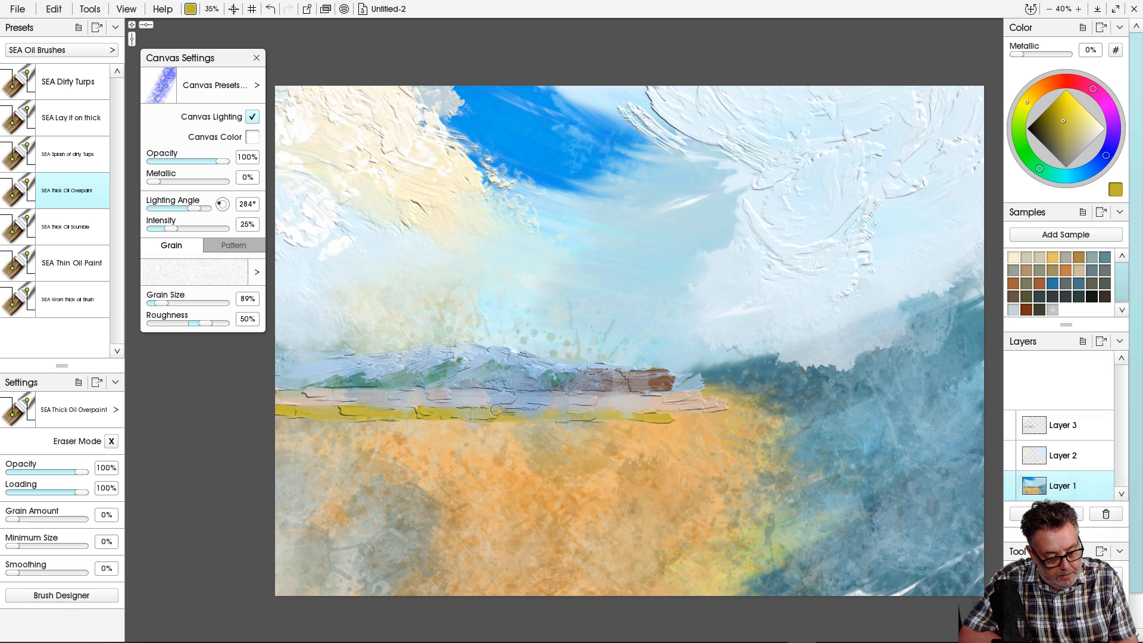
{"action": "mouse_move", "coordinate": [589, 414]}
{"action": "left_mouse_down"}
{"action": "mouse_move", "coordinate": [385, 414]}
{"action": "mouse_move", "coordinate": [504, 412]}
{"action": "left_mouse_up"}
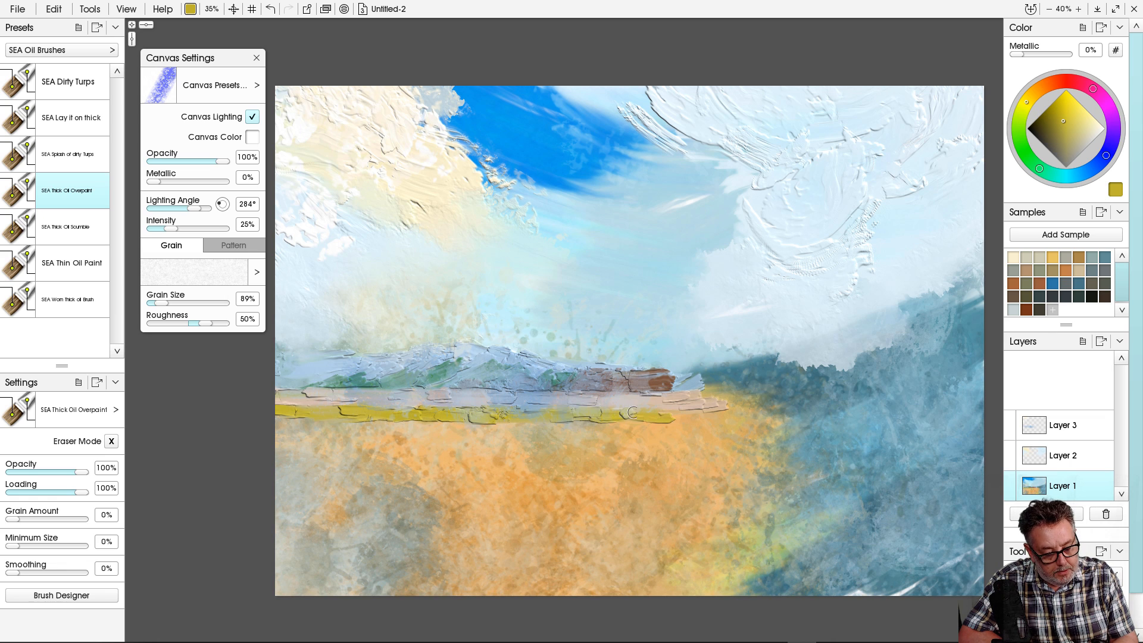
{"action": "mouse_move", "coordinate": [633, 412]}
{"action": "left_mouse_down"}
{"action": "mouse_move", "coordinate": [602, 410]}
{"action": "mouse_move", "coordinate": [719, 412]}
{"action": "mouse_move", "coordinate": [657, 414]}
{"action": "mouse_move", "coordinate": [733, 406]}
{"action": "mouse_move", "coordinate": [721, 408]}
{"action": "mouse_move", "coordinate": [740, 395]}
{"action": "mouse_move", "coordinate": [691, 415]}
{"action": "mouse_move", "coordinate": [713, 389]}
{"action": "mouse_move", "coordinate": [687, 418]}
{"action": "mouse_move", "coordinate": [736, 406]}
{"action": "mouse_move", "coordinate": [712, 402]}
{"action": "mouse_move", "coordinate": [715, 379]}
{"action": "left_mouse_up"}
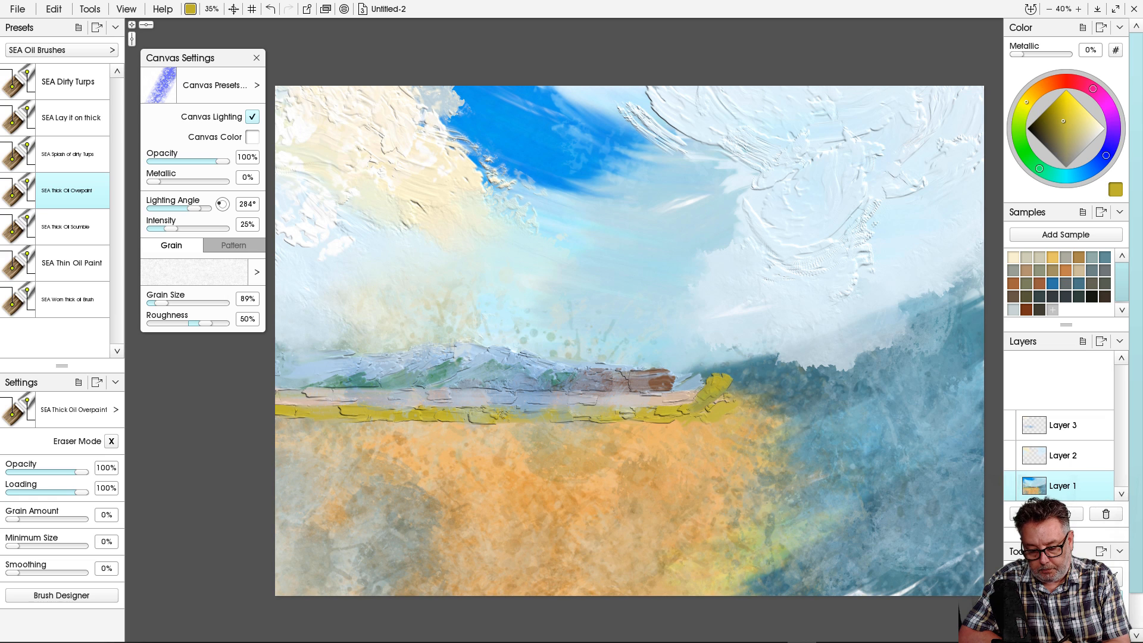
Choose pale cream, set the brush size to 100%, and paint a broad textured band beneath the yellow strip.
{"action": "left_click", "coordinate": [1013, 257]}
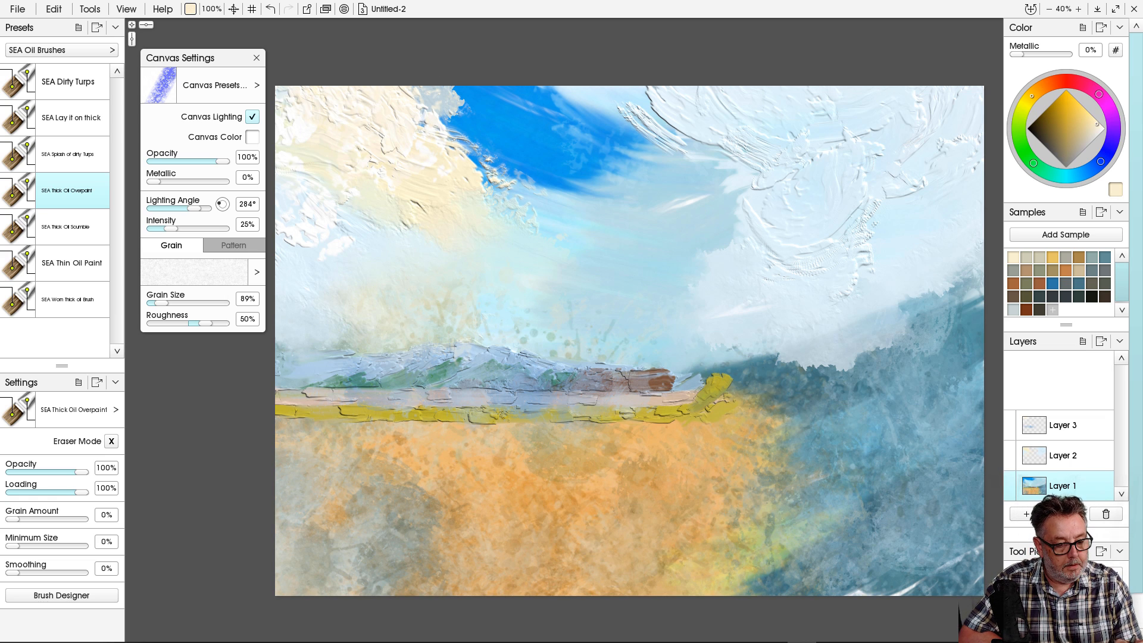
{"action": "mouse_move", "coordinate": [575, 432]}
{"action": "left_mouse_down"}
{"action": "mouse_move", "coordinate": [351, 427]}
{"action": "mouse_move", "coordinate": [378, 443]}
{"action": "mouse_move", "coordinate": [432, 431]}
{"action": "mouse_move", "coordinate": [242, 427]}
{"action": "mouse_move", "coordinate": [357, 432]}
{"action": "left_mouse_up"}
{"action": "mouse_move", "coordinate": [751, 435]}
{"action": "left_mouse_down"}
{"action": "mouse_move", "coordinate": [488, 434]}
{"action": "mouse_move", "coordinate": [489, 444]}
{"action": "mouse_move", "coordinate": [588, 439]}
{"action": "mouse_move", "coordinate": [499, 441]}
{"action": "mouse_move", "coordinate": [518, 440]}
{"action": "mouse_move", "coordinate": [490, 428]}
{"action": "mouse_move", "coordinate": [515, 434]}
{"action": "mouse_move", "coordinate": [360, 446]}
{"action": "mouse_move", "coordinate": [418, 448]}
{"action": "mouse_move", "coordinate": [257, 443]}
{"action": "left_mouse_up"}
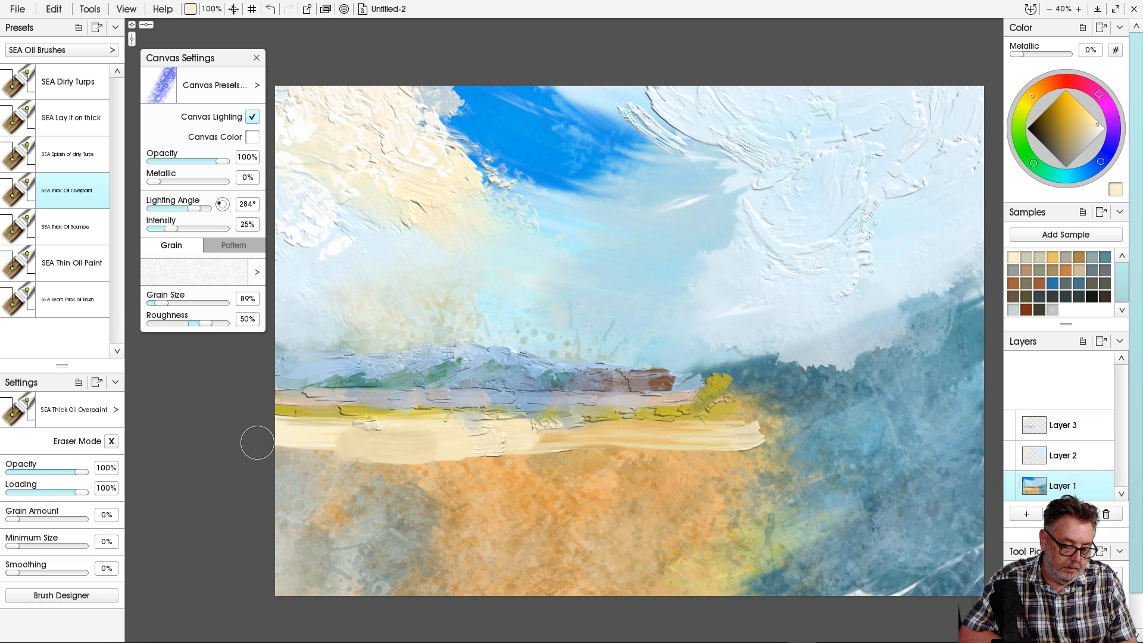
{"action": "mouse_move", "coordinate": [491, 436]}
{"action": "left_mouse_down"}
{"action": "mouse_move", "coordinate": [726, 432]}
{"action": "mouse_move", "coordinate": [652, 452]}
{"action": "mouse_move", "coordinate": [443, 454]}
{"action": "mouse_move", "coordinate": [368, 469]}
{"action": "mouse_move", "coordinate": [613, 482]}
{"action": "mouse_move", "coordinate": [245, 482]}
{"action": "mouse_move", "coordinate": [573, 477]}
{"action": "left_mouse_up"}
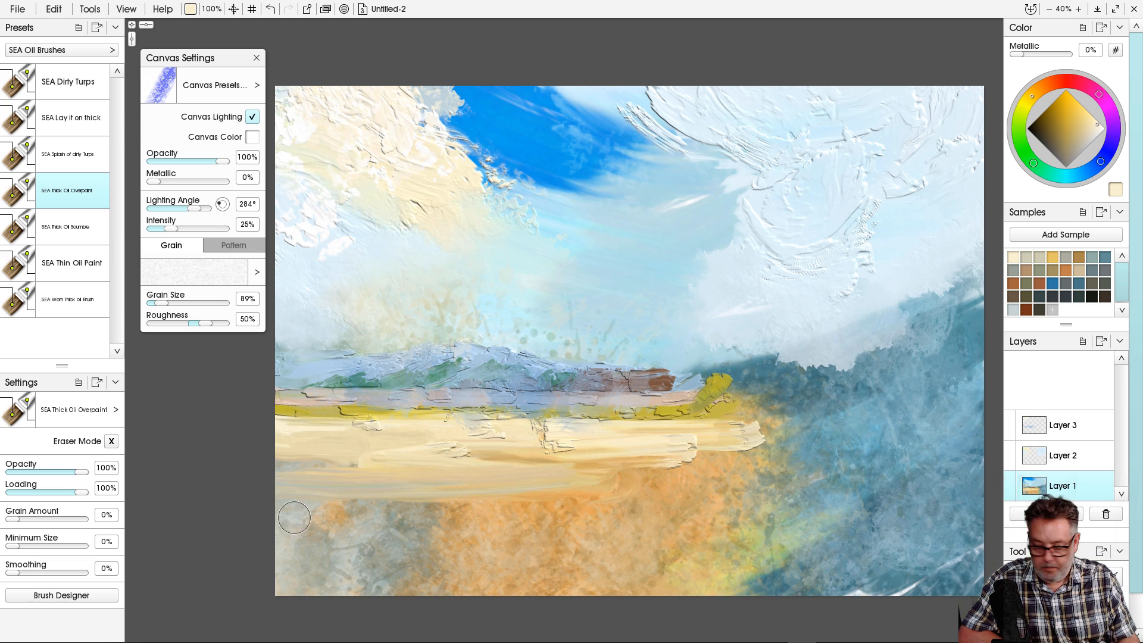
Extend the cream strokes into the left foreground, and blend a sandy orange sampled from the canvas along their lower edge.
{"action": "left_click_drag", "start_coordinate": [275, 507], "coordinate": [441, 487]}
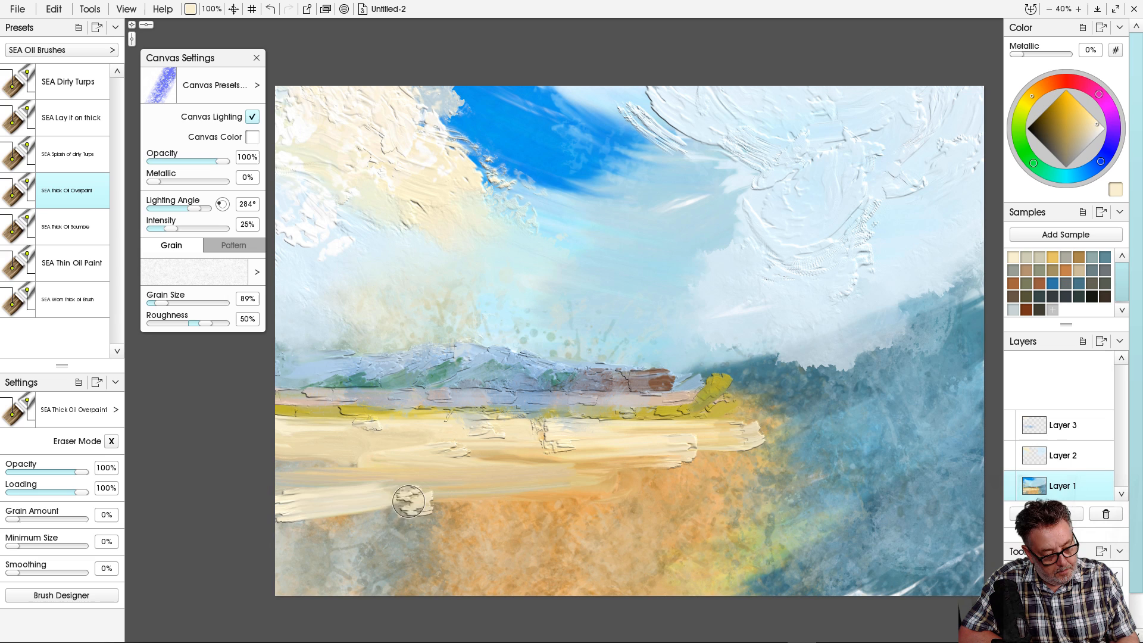
{"action": "left_click_drag", "start_coordinate": [267, 485], "coordinate": [311, 488]}
{"action": "mouse_move", "coordinate": [278, 529]}
{"action": "left_mouse_down"}
{"action": "mouse_move", "coordinate": [540, 479]}
{"action": "mouse_move", "coordinate": [334, 522]}
{"action": "mouse_move", "coordinate": [377, 499]}
{"action": "mouse_move", "coordinate": [231, 494]}
{"action": "mouse_move", "coordinate": [334, 513]}
{"action": "left_mouse_up"}
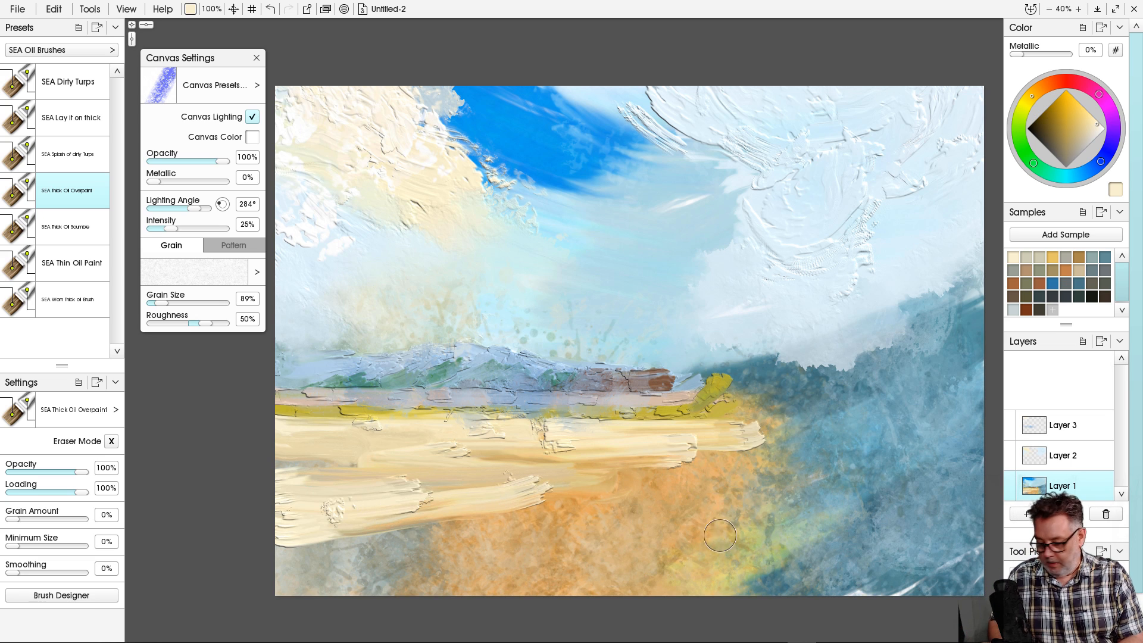
{"action": "left_click", "coordinate": [680, 484], "text": "alt"}
{"action": "mouse_move", "coordinate": [532, 503]}
{"action": "left_mouse_down"}
{"action": "mouse_move", "coordinate": [380, 541]}
{"action": "mouse_move", "coordinate": [393, 541]}
{"action": "mouse_move", "coordinate": [376, 553]}
{"action": "mouse_move", "coordinate": [484, 520]}
{"action": "mouse_move", "coordinate": [505, 522]}
{"action": "mouse_move", "coordinate": [451, 546]}
{"action": "mouse_move", "coordinate": [527, 545]}
{"action": "mouse_move", "coordinate": [598, 498]}
{"action": "mouse_move", "coordinate": [454, 551]}
{"action": "mouse_move", "coordinate": [584, 498]}
{"action": "mouse_move", "coordinate": [487, 534]}
{"action": "mouse_move", "coordinate": [599, 512]}
{"action": "mouse_move", "coordinate": [623, 479]}
{"action": "mouse_move", "coordinate": [705, 463]}
{"action": "mouse_move", "coordinate": [413, 519]}
{"action": "left_mouse_up"}
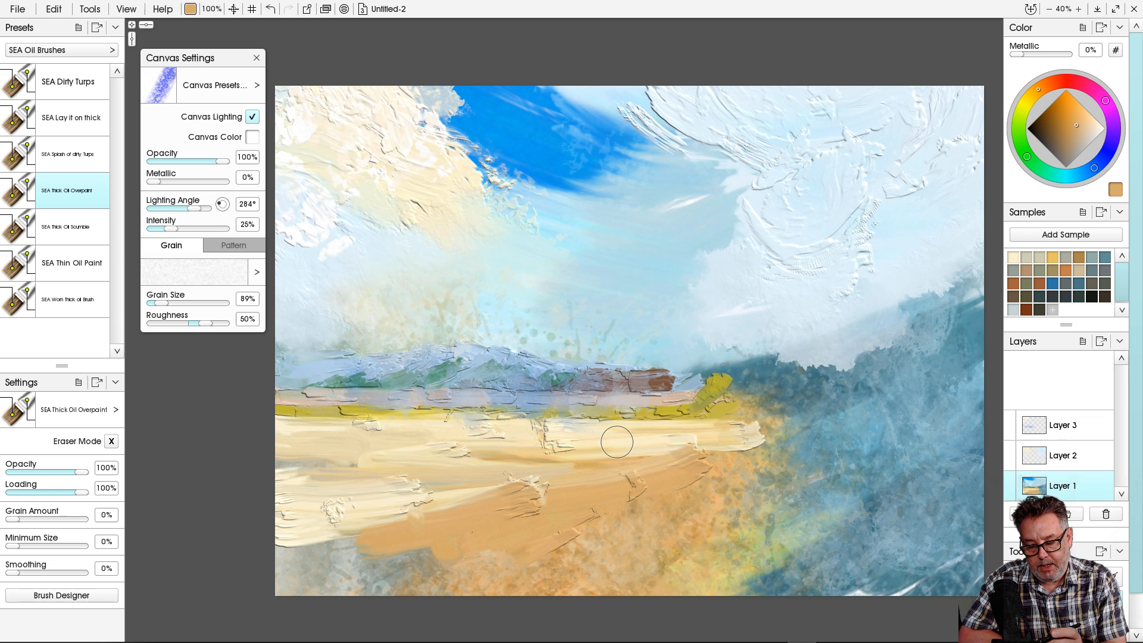
Set the colour picker's complementary hues to Triadic, choose the matching purple, and paint strokes in the lower-left foreground.
{"action": "left_click", "coordinate": [1083, 28]}
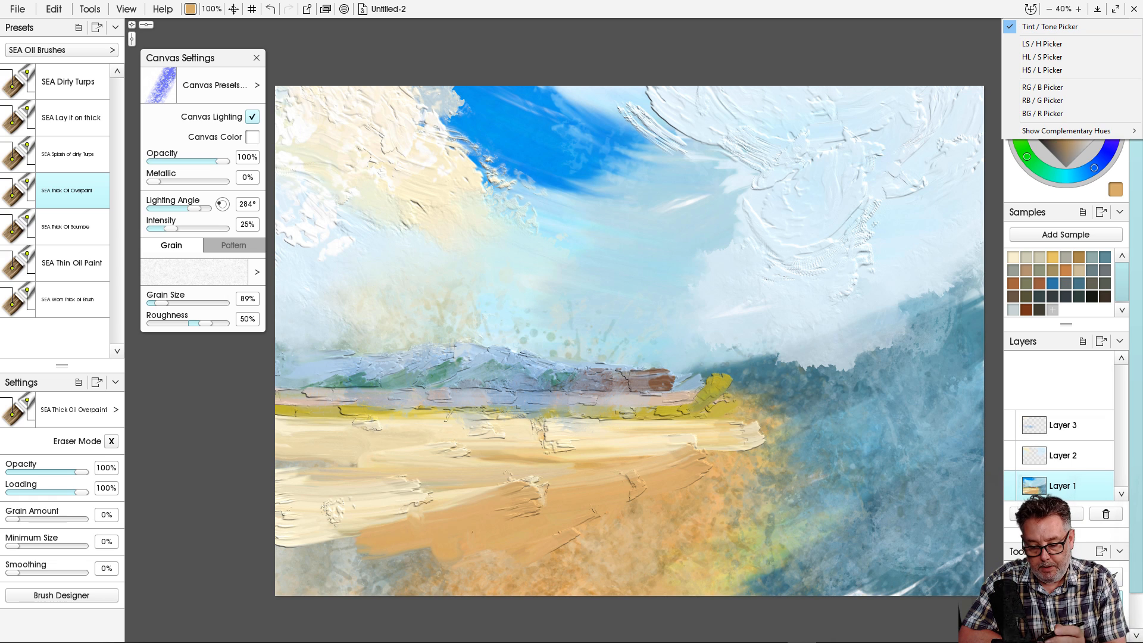
{"action": "mouse_move", "coordinate": [1065, 131]}
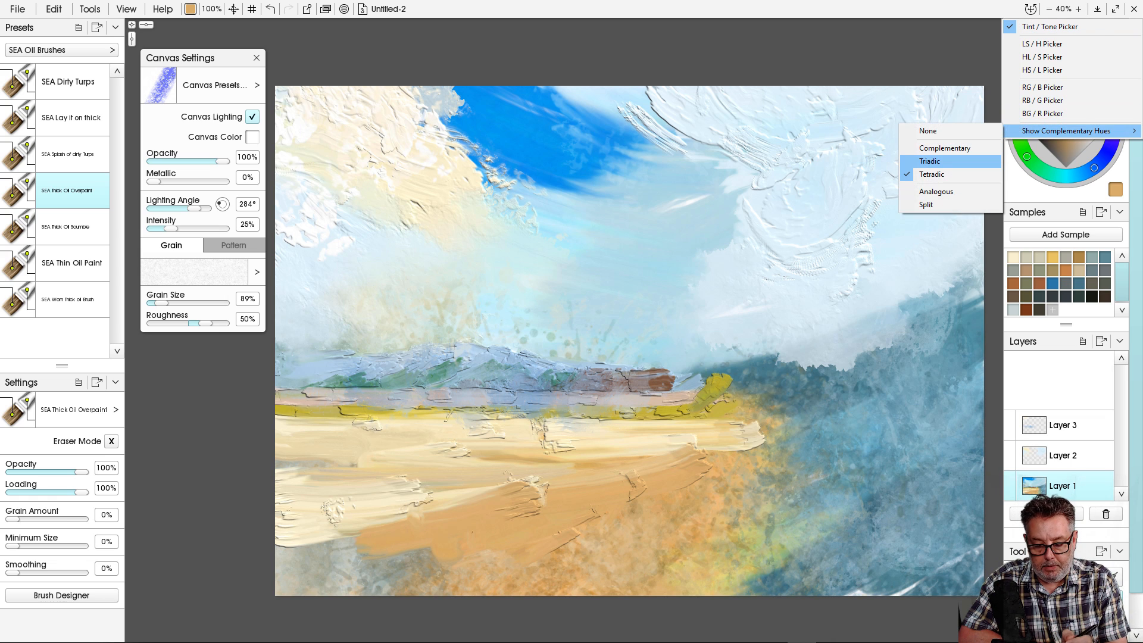
{"action": "left_click", "coordinate": [929, 161]}
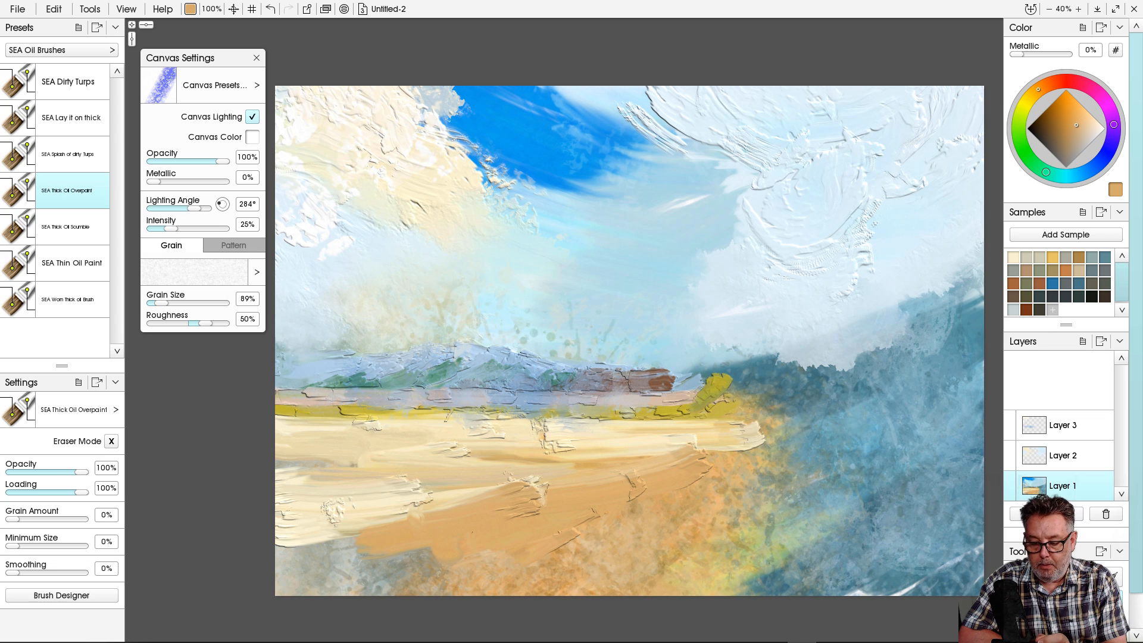
{"action": "left_click", "coordinate": [1114, 124]}
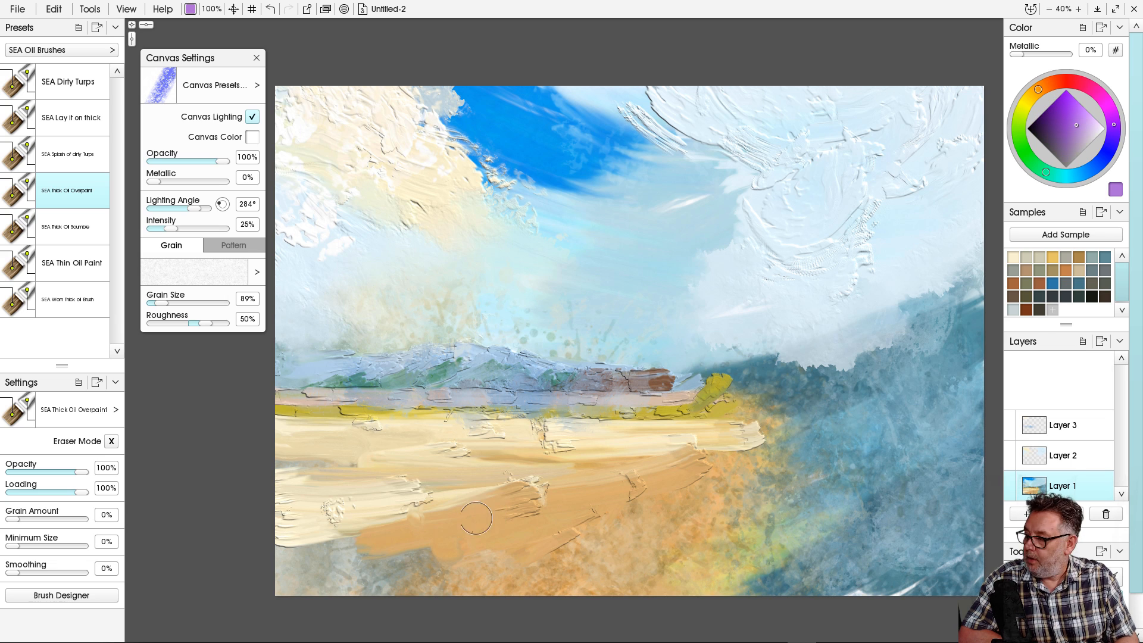
{"action": "left_click_drag", "start_coordinate": [412, 515], "coordinate": [366, 538]}
{"action": "mouse_move", "coordinate": [299, 552]}
{"action": "left_mouse_down"}
{"action": "mouse_move", "coordinate": [275, 552]}
{"action": "mouse_move", "coordinate": [438, 528]}
{"action": "mouse_move", "coordinate": [264, 578]}
{"action": "mouse_move", "coordinate": [422, 572]}
{"action": "left_mouse_up"}
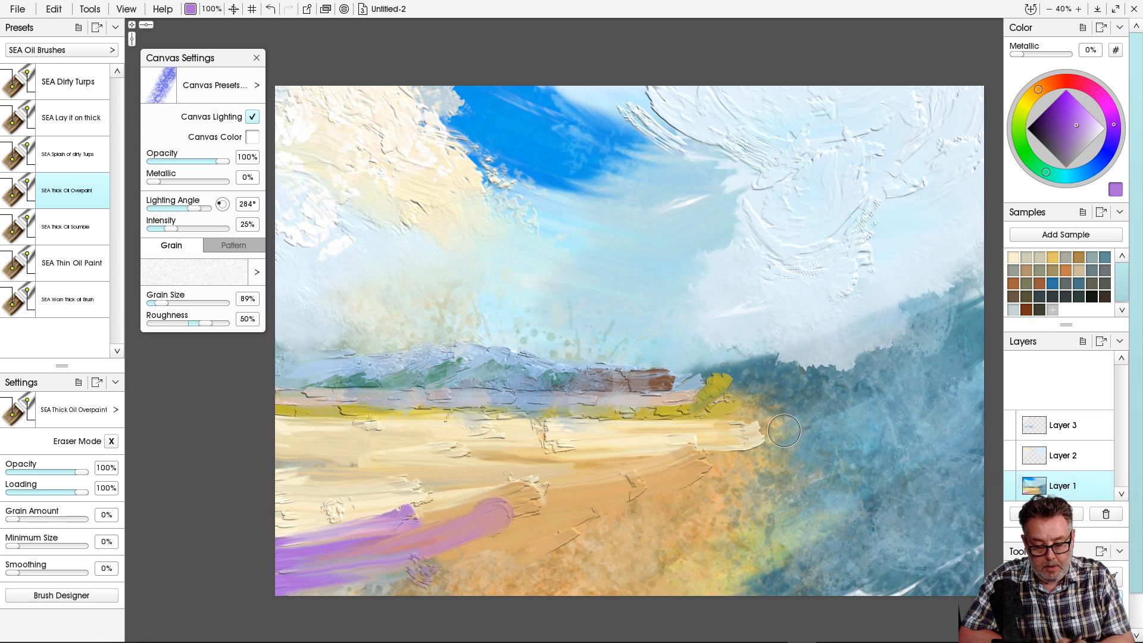
Choose a lighter lilac and paint textured diagonal strokes from the purple area towards the lower centre of the foreground.
{"action": "left_click", "coordinate": [1089, 129]}
{"action": "left_click_drag", "start_coordinate": [546, 516], "coordinate": [454, 547]}
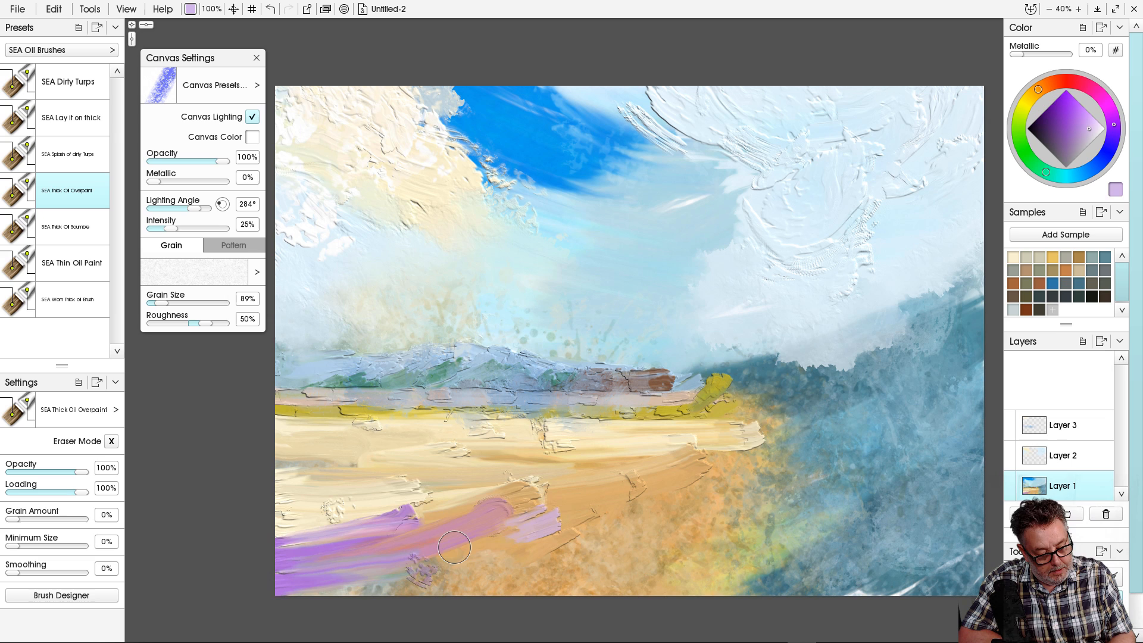
{"action": "left_click_drag", "start_coordinate": [569, 494], "coordinate": [401, 527]}
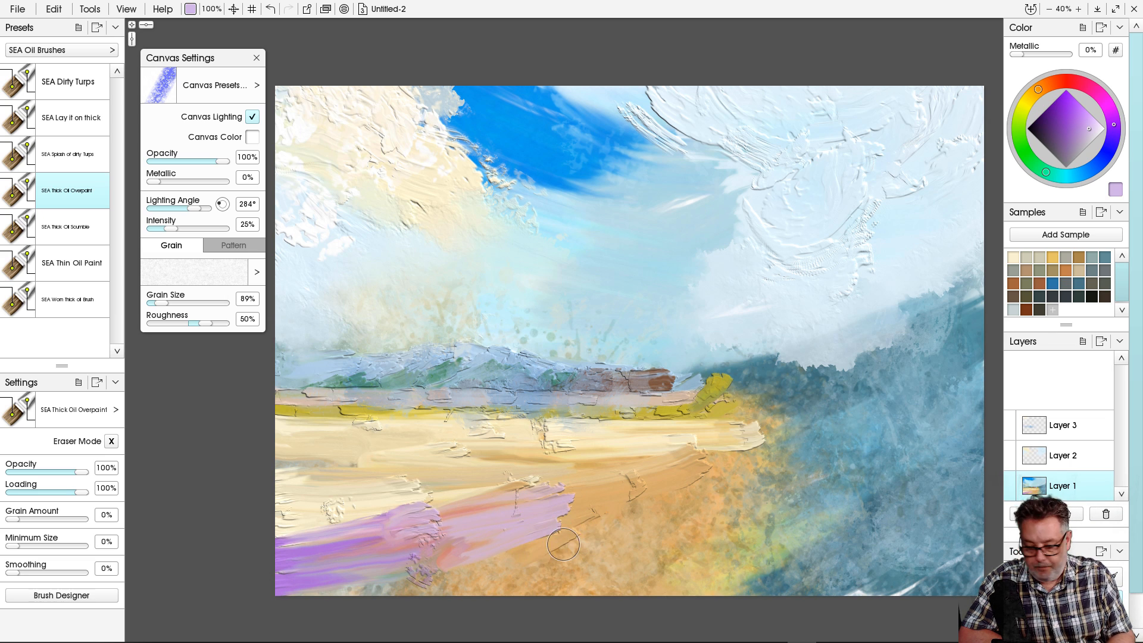
{"action": "left_click_drag", "start_coordinate": [562, 543], "coordinate": [509, 559]}
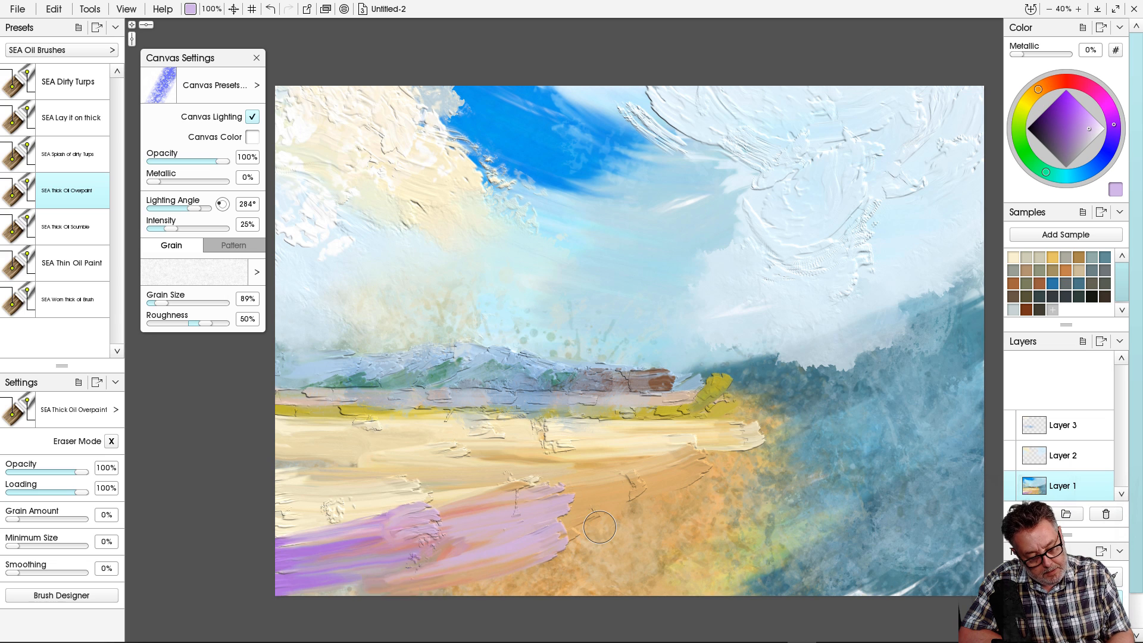
{"action": "left_click_drag", "start_coordinate": [320, 581], "coordinate": [546, 540]}
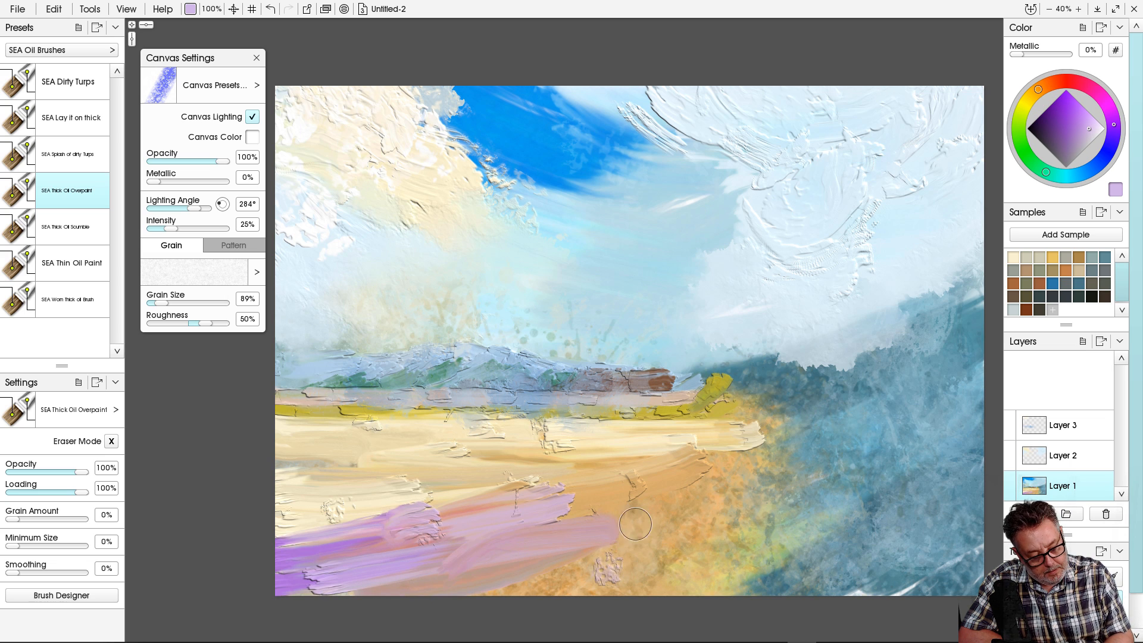
{"action": "left_click_drag", "start_coordinate": [637, 519], "coordinate": [513, 601]}
{"action": "left_click_drag", "start_coordinate": [667, 530], "coordinate": [485, 598]}
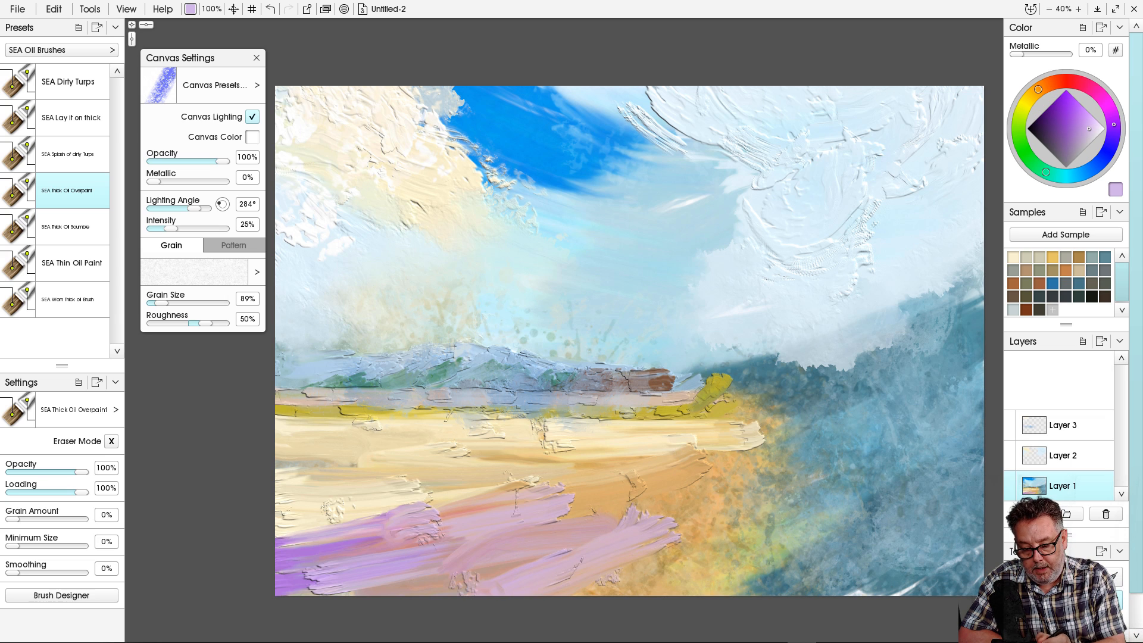
Return to the triadic orange hue, choose a bright orange, and work it into the lilac strokes across the central foreground.
{"action": "left_click", "coordinate": [1038, 89]}
{"action": "left_click", "coordinate": [1071, 107]}
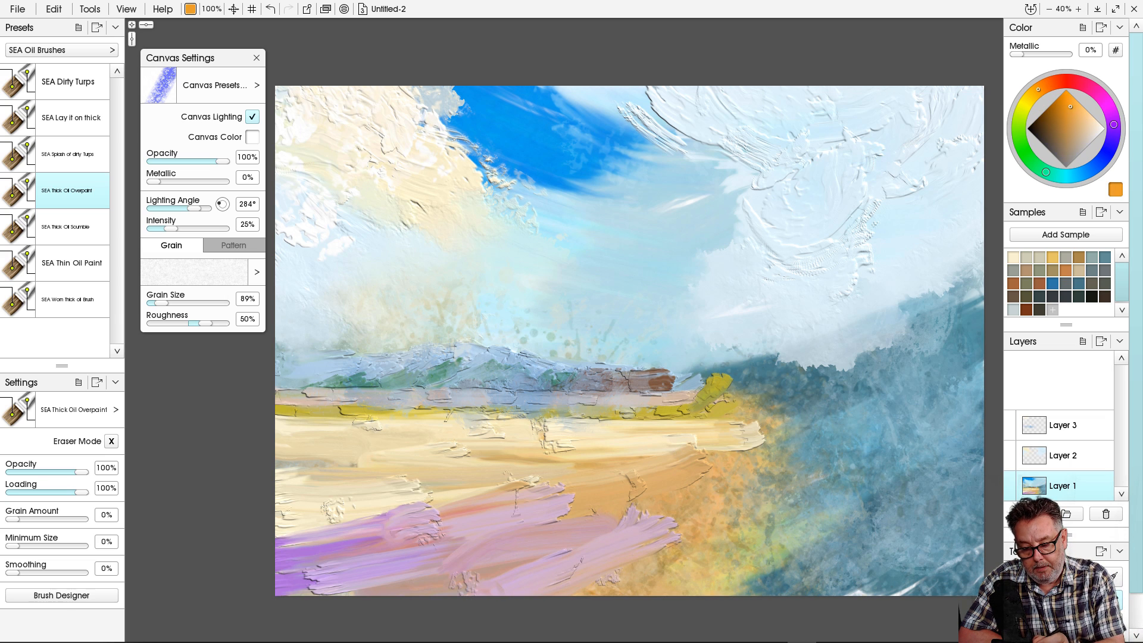
{"action": "mouse_move", "coordinate": [626, 537]}
{"action": "left_mouse_down"}
{"action": "mouse_move", "coordinate": [694, 512]}
{"action": "mouse_move", "coordinate": [595, 563]}
{"action": "mouse_move", "coordinate": [552, 567]}
{"action": "mouse_move", "coordinate": [575, 536]}
{"action": "left_mouse_up"}
{"action": "left_click_drag", "start_coordinate": [466, 564], "coordinate": [541, 546]}
{"action": "left_click_drag", "start_coordinate": [694, 497], "coordinate": [506, 536]}
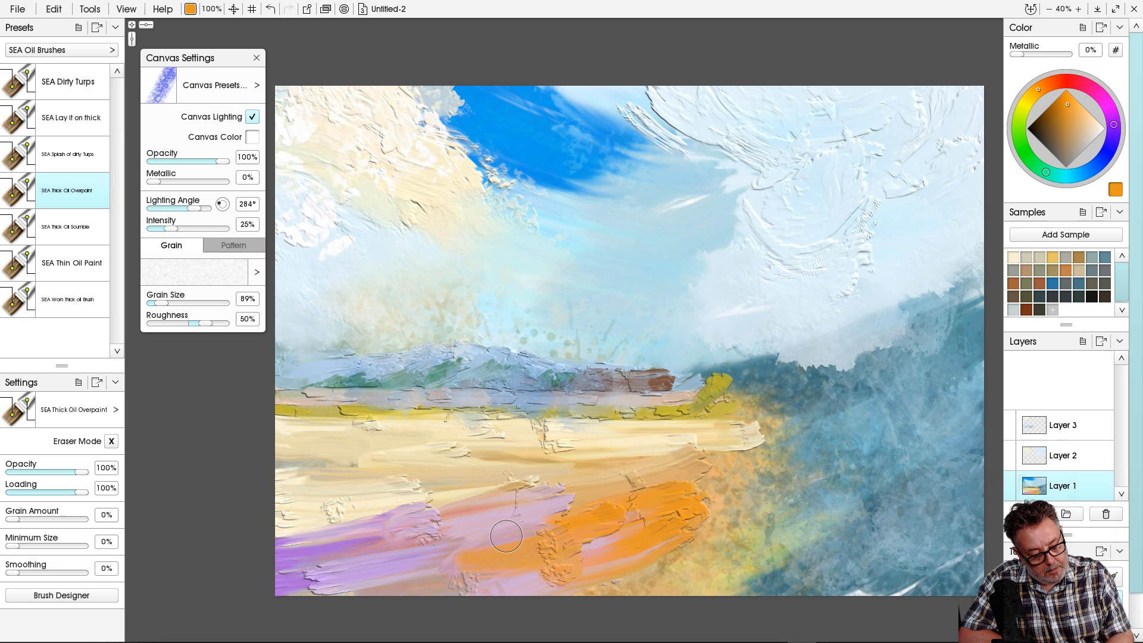
{"action": "left_click_drag", "start_coordinate": [606, 504], "coordinate": [462, 532]}
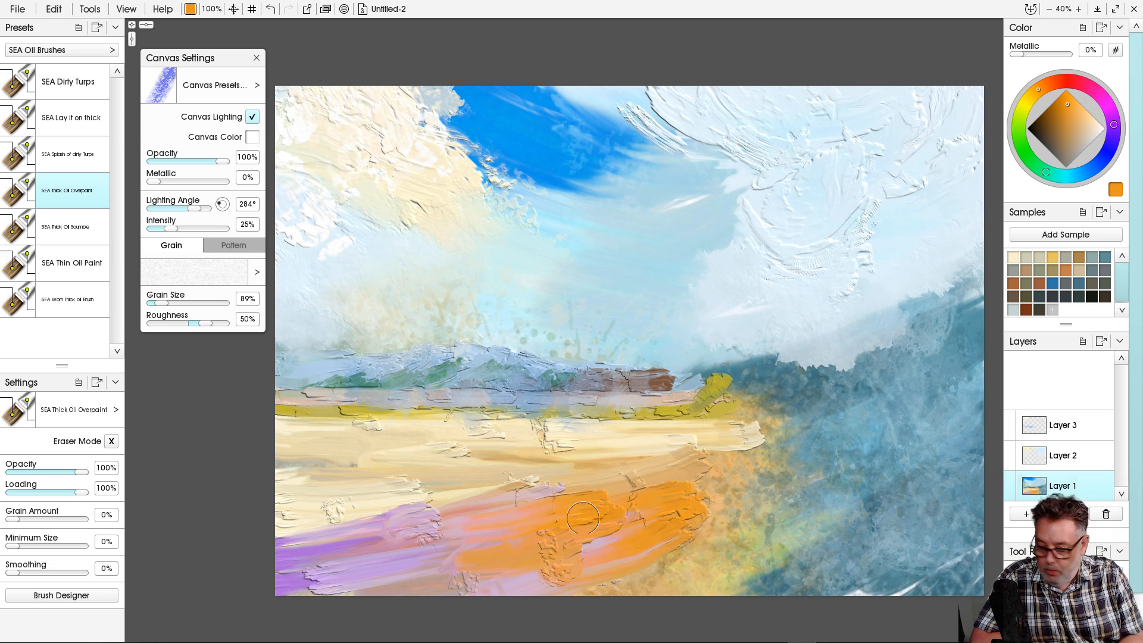
{"action": "left_click_drag", "start_coordinate": [639, 476], "coordinate": [453, 505]}
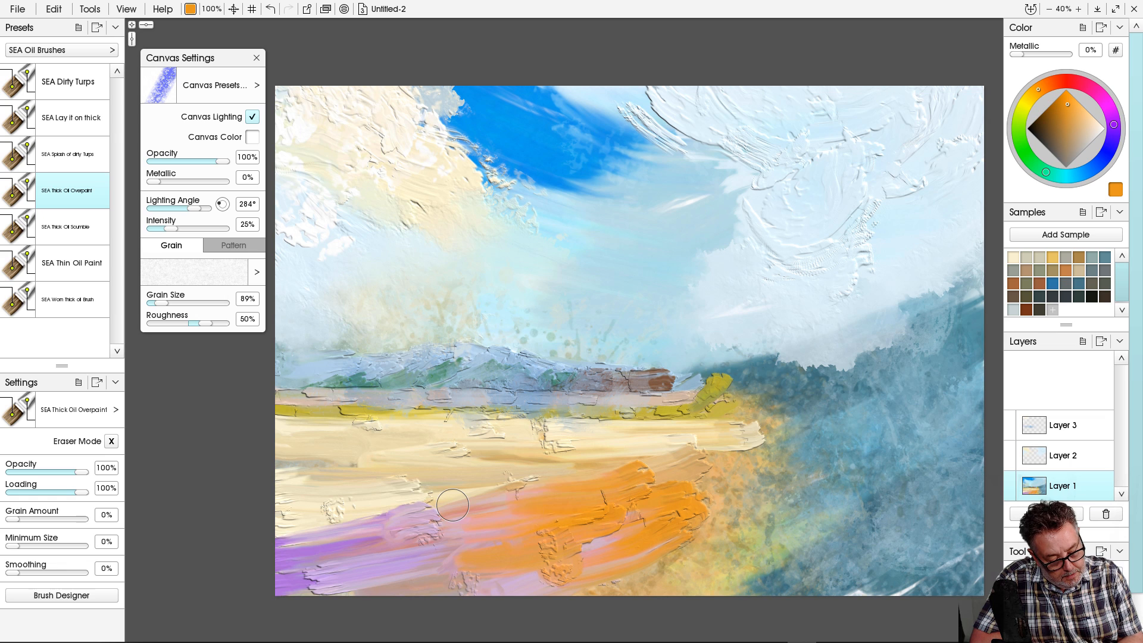
{"action": "left_click_drag", "start_coordinate": [586, 486], "coordinate": [350, 510]}
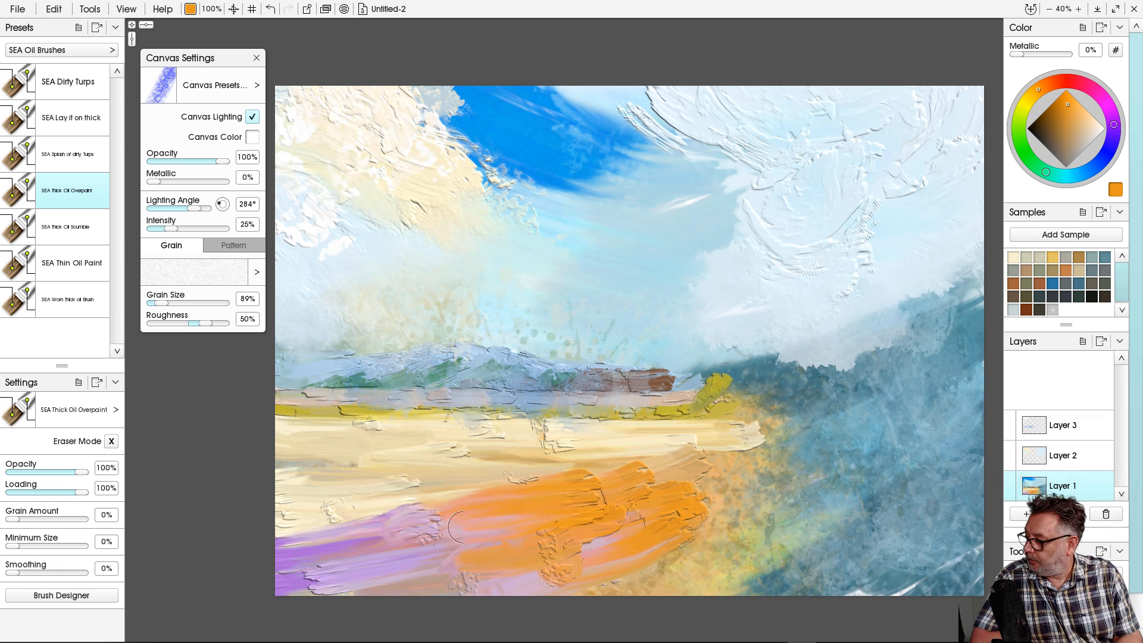
Extend the bright orange strokes to the right, over the yellow area and into the edge of the dark blue.
{"action": "left_click_drag", "start_coordinate": [765, 497], "coordinate": [621, 555]}
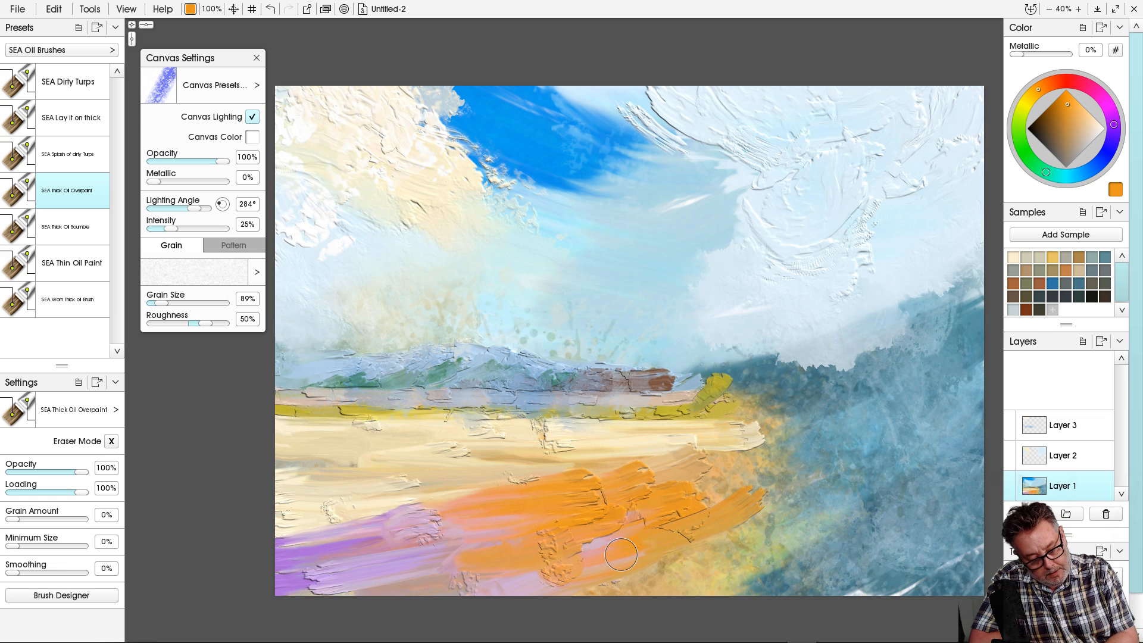
{"action": "left_click_drag", "start_coordinate": [773, 524], "coordinate": [641, 561]}
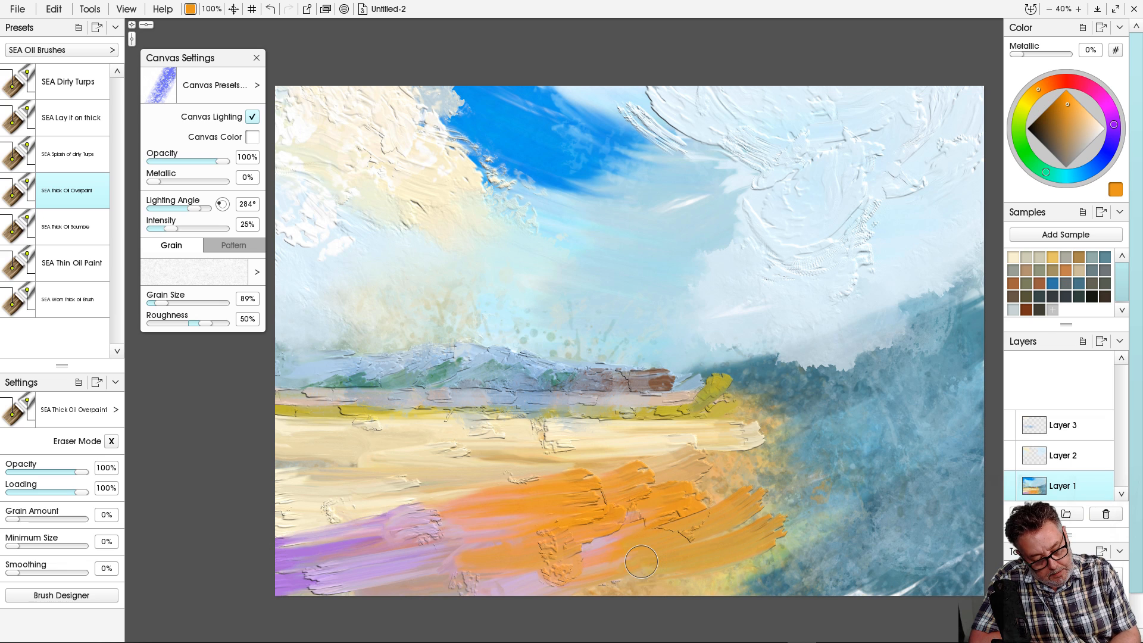
{"action": "left_click_drag", "start_coordinate": [759, 466], "coordinate": [645, 516]}
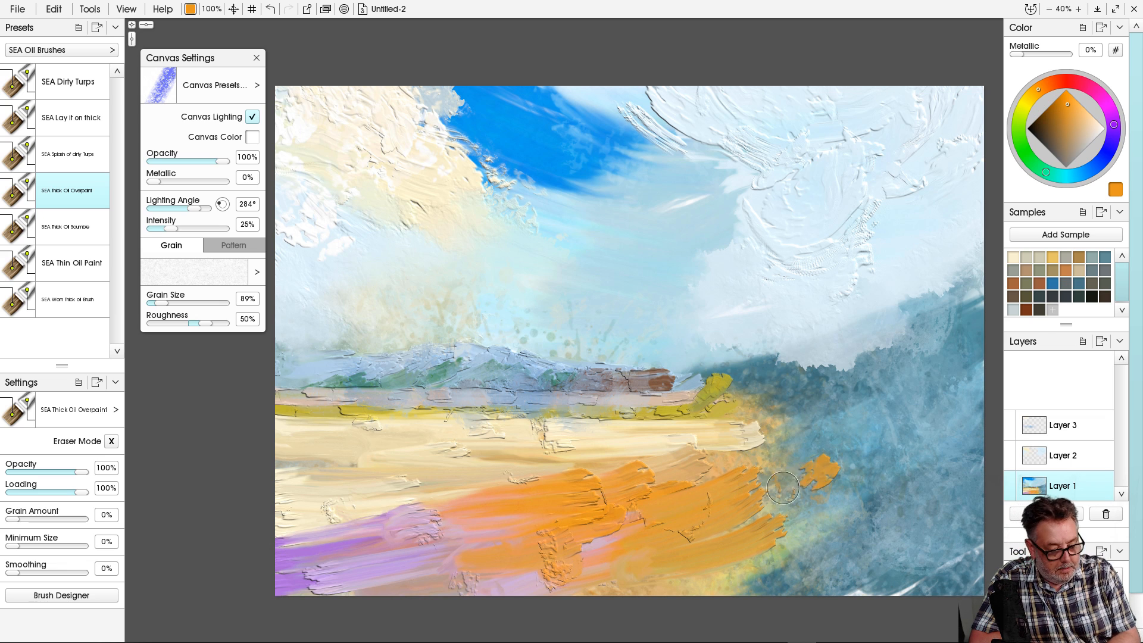
{"action": "left_click_drag", "start_coordinate": [826, 464], "coordinate": [693, 524]}
{"action": "mouse_move", "coordinate": [759, 482]}
{"action": "left_mouse_down"}
{"action": "mouse_move", "coordinate": [749, 456]}
{"action": "mouse_move", "coordinate": [646, 483]}
{"action": "mouse_move", "coordinate": [734, 457]}
{"action": "left_mouse_up"}
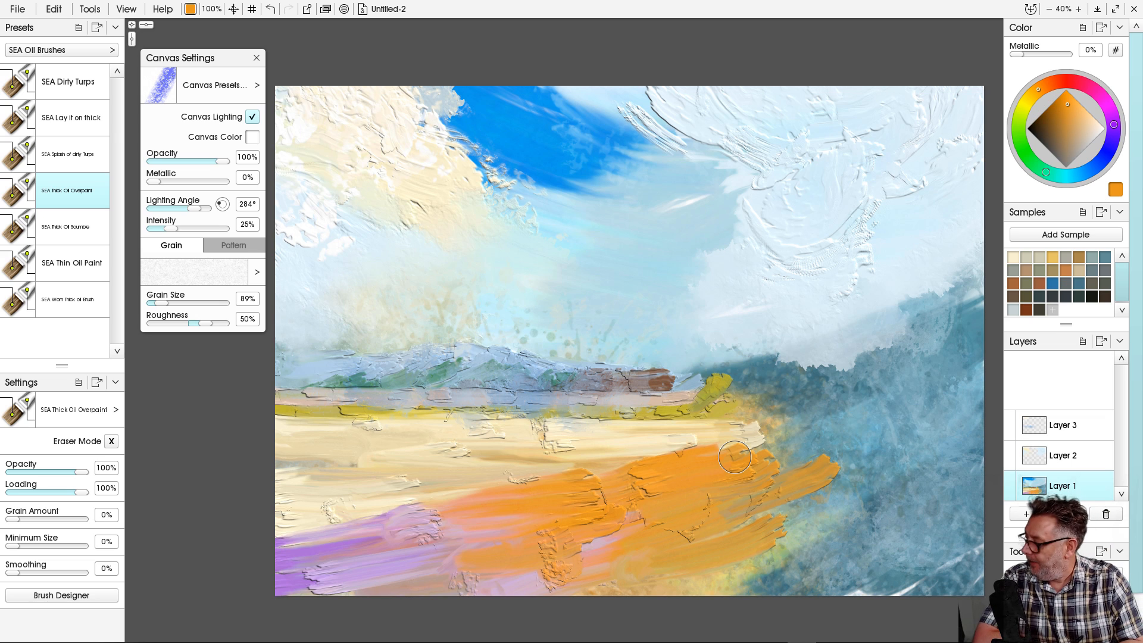
{"action": "mouse_move", "coordinate": [836, 516]}
{"action": "left_mouse_down"}
{"action": "mouse_move", "coordinate": [846, 478]}
{"action": "mouse_move", "coordinate": [777, 515]}
{"action": "mouse_move", "coordinate": [831, 505]}
{"action": "mouse_move", "coordinate": [773, 530]}
{"action": "left_mouse_up"}
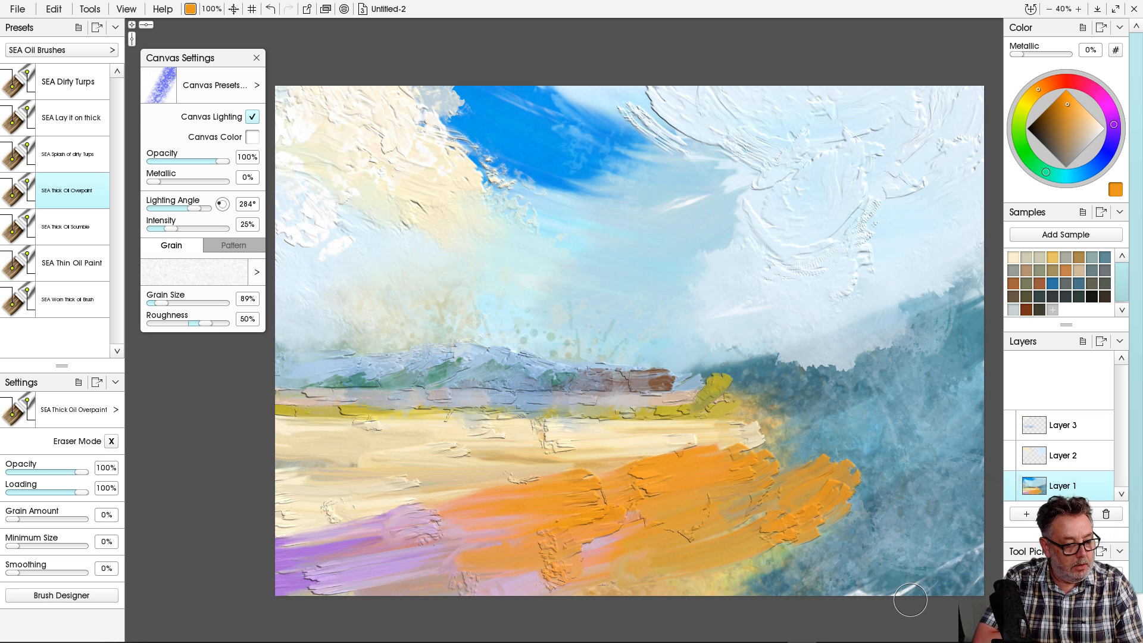
Select the SEA Lay it on thick brush at 141%, choose the pale cream sample, and paint thick dabs over the orange's lower-right end on Layer 3.
{"action": "left_click", "coordinate": [72, 118]}
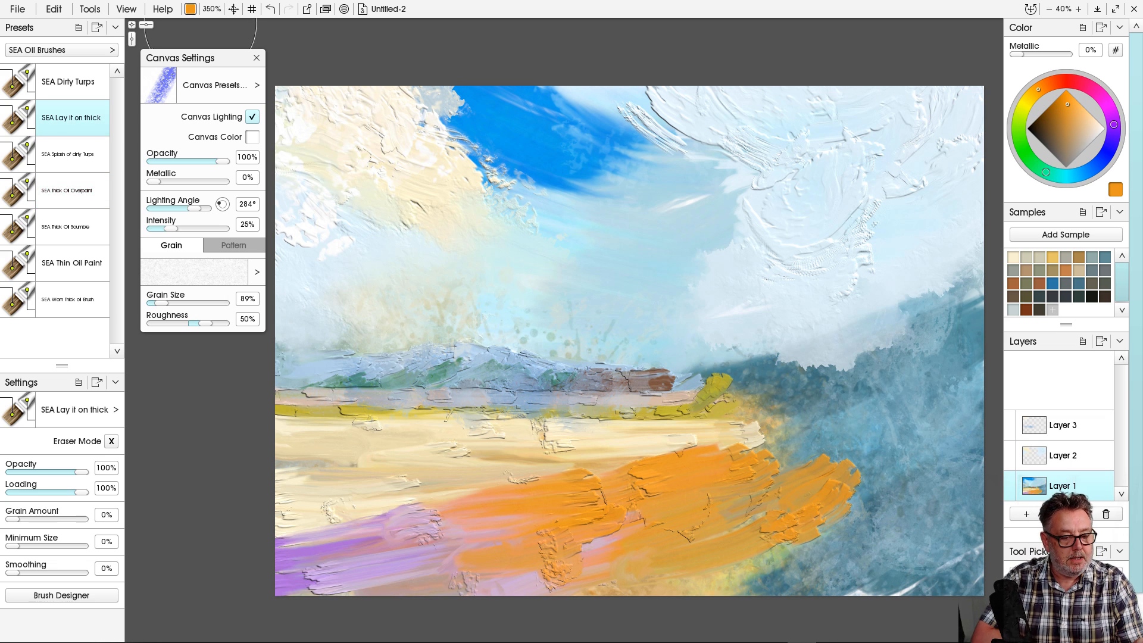
{"action": "mouse_move", "coordinate": [777, 503]}
{"action": "left_mouse_down"}
{"action": "mouse_move", "coordinate": [795, 524]}
{"action": "mouse_move", "coordinate": [784, 512]}
{"action": "left_mouse_up"}
{"action": "key", "text": "bracketleft"}
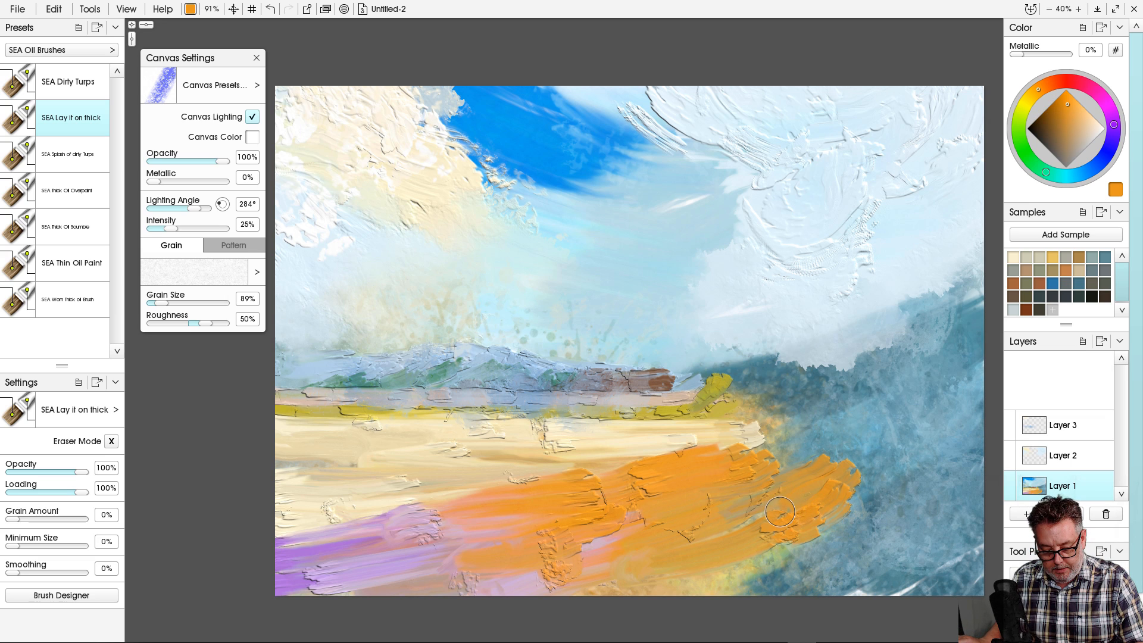
{"action": "key", "text": "bracketright"}
{"action": "key", "text": "bracketright"}
{"action": "key", "text": "bracketright"}
{"action": "key", "text": "bracketright"}
{"action": "key", "text": "bracketright"}
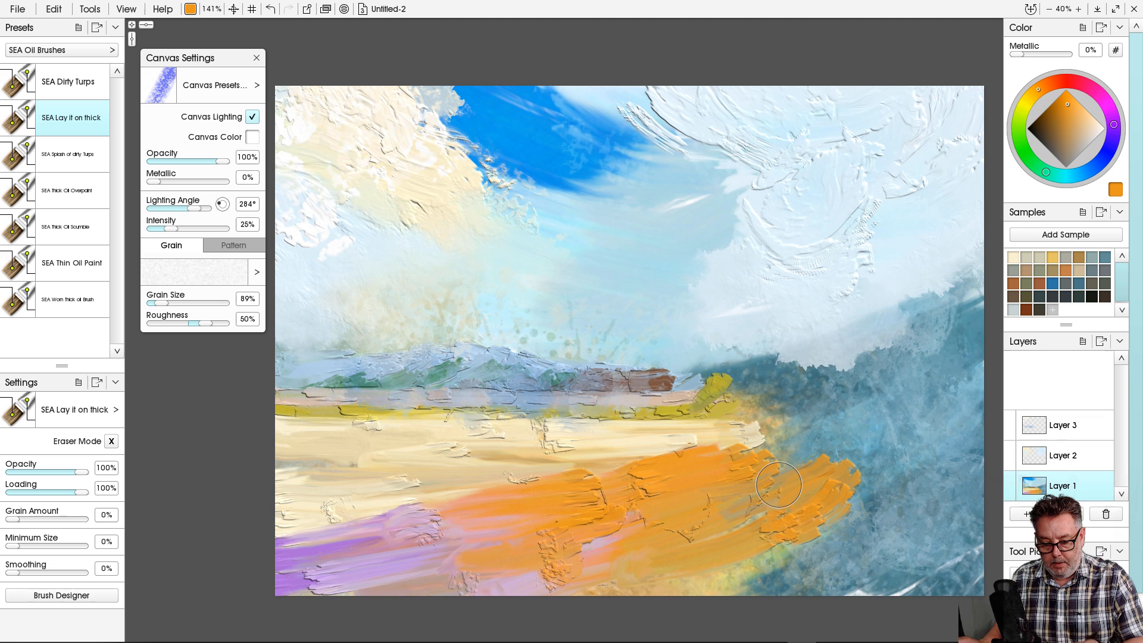
{"action": "left_click", "coordinate": [1014, 257]}
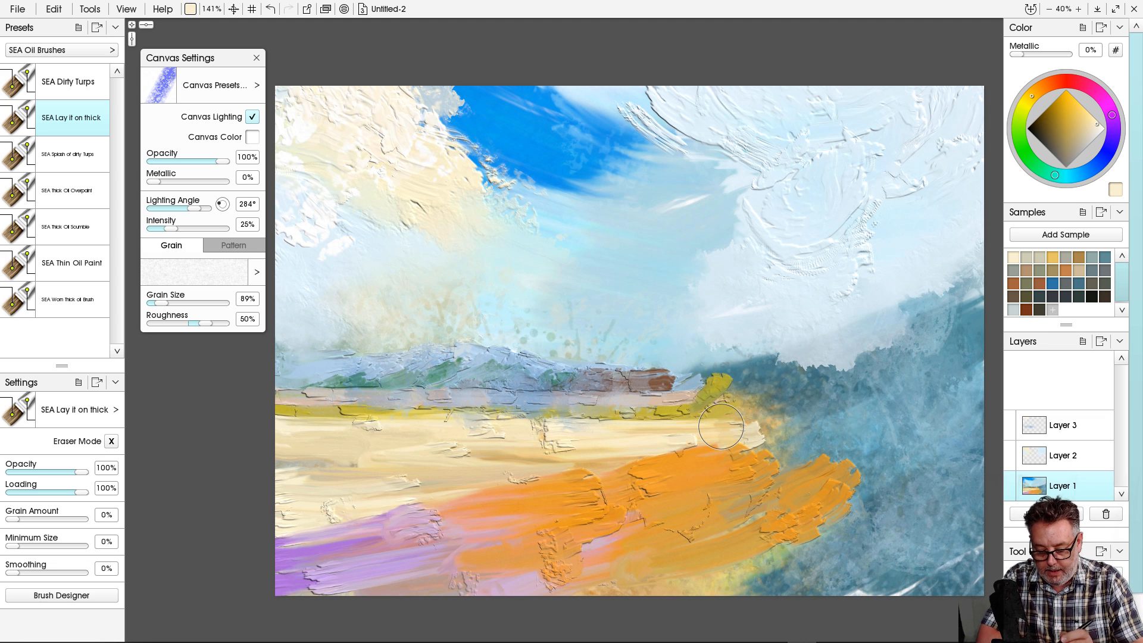
{"action": "left_click", "coordinate": [1063, 426]}
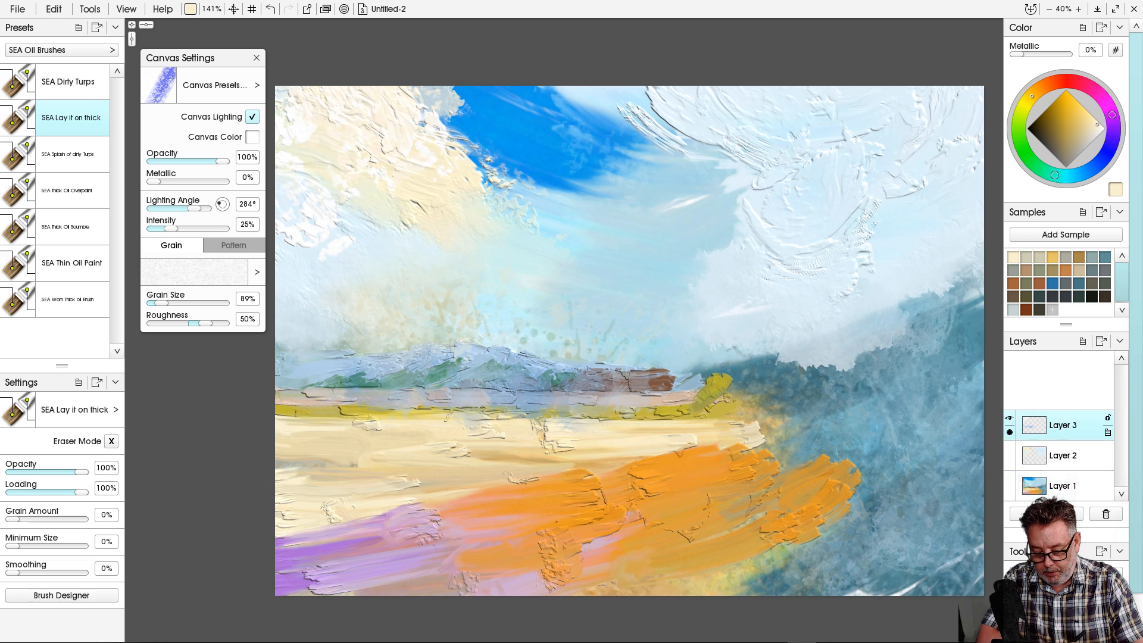
{"action": "mouse_move", "coordinate": [786, 530]}
{"action": "left_mouse_down"}
{"action": "mouse_move", "coordinate": [774, 518]}
{"action": "mouse_move", "coordinate": [831, 464]}
{"action": "mouse_move", "coordinate": [804, 509]}
{"action": "mouse_move", "coordinate": [747, 557]}
{"action": "mouse_move", "coordinate": [814, 511]}
{"action": "mouse_move", "coordinate": [774, 553]}
{"action": "mouse_move", "coordinate": [738, 571]}
{"action": "mouse_move", "coordinate": [692, 530]}
{"action": "mouse_move", "coordinate": [690, 556]}
{"action": "left_mouse_up"}
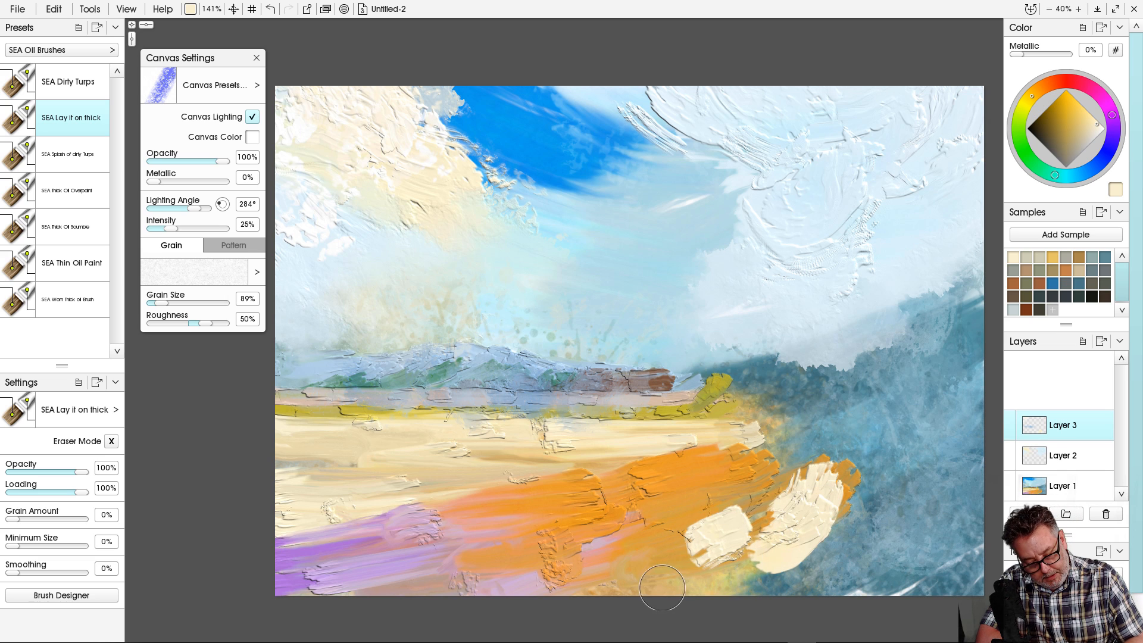
Sample the canvas's grey-blue for a vertical stroke right of the cream dabs, and blend a paler blue stroke over its right side.
{"action": "left_click", "coordinate": [866, 526], "text": "alt"}
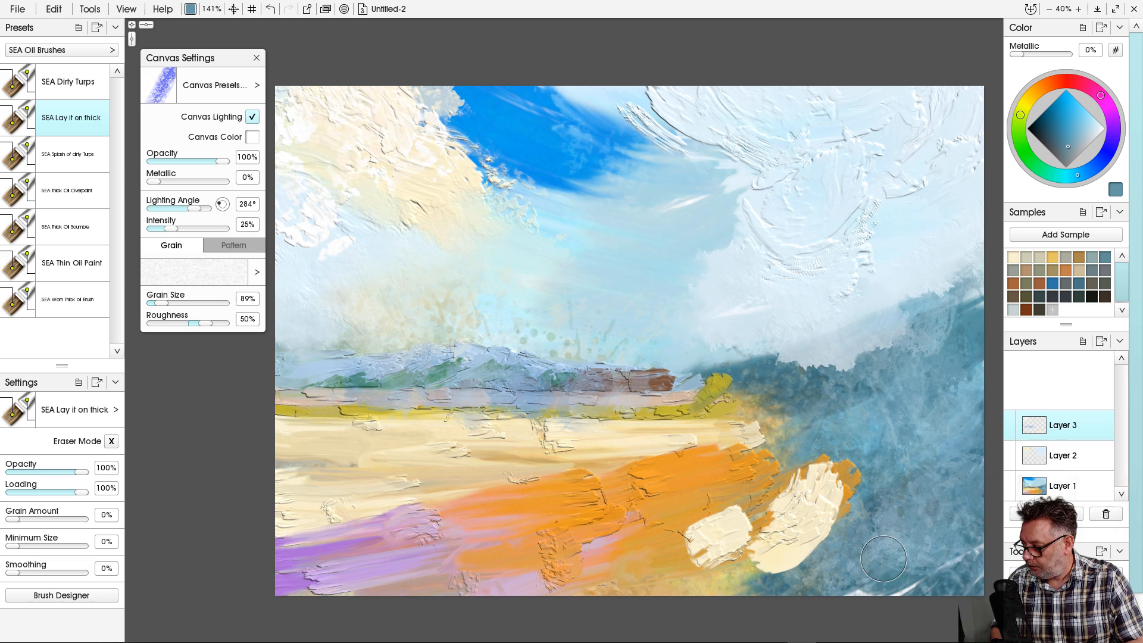
{"action": "mouse_move", "coordinate": [890, 459]}
{"action": "left_mouse_down"}
{"action": "mouse_move", "coordinate": [864, 518]}
{"action": "mouse_move", "coordinate": [875, 545]}
{"action": "left_mouse_up"}
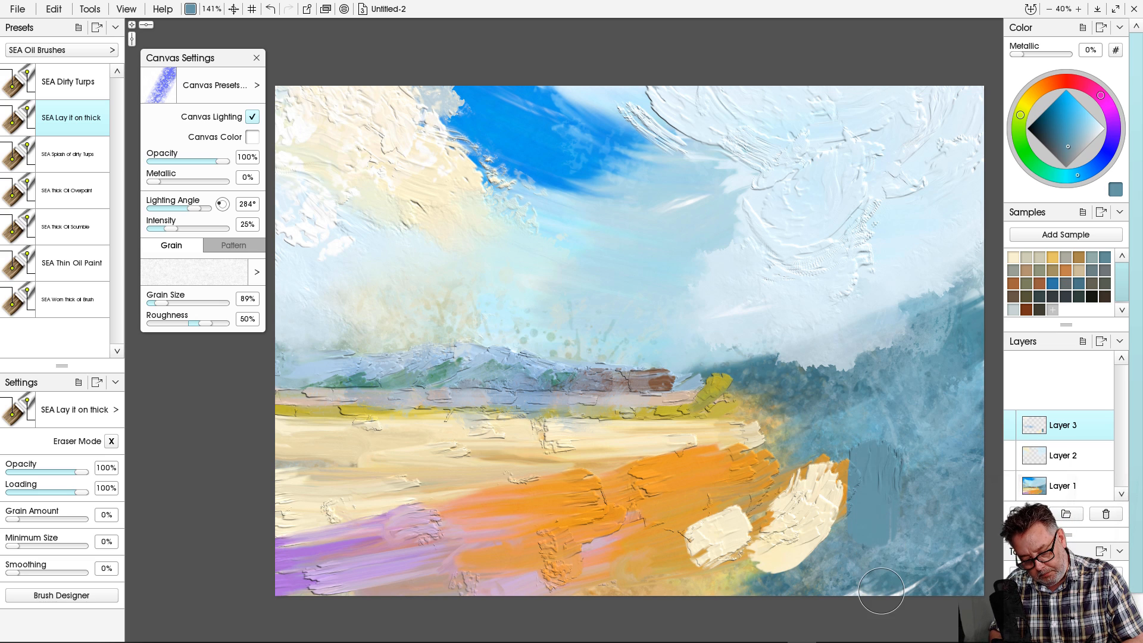
{"action": "left_click", "coordinate": [1093, 129]}
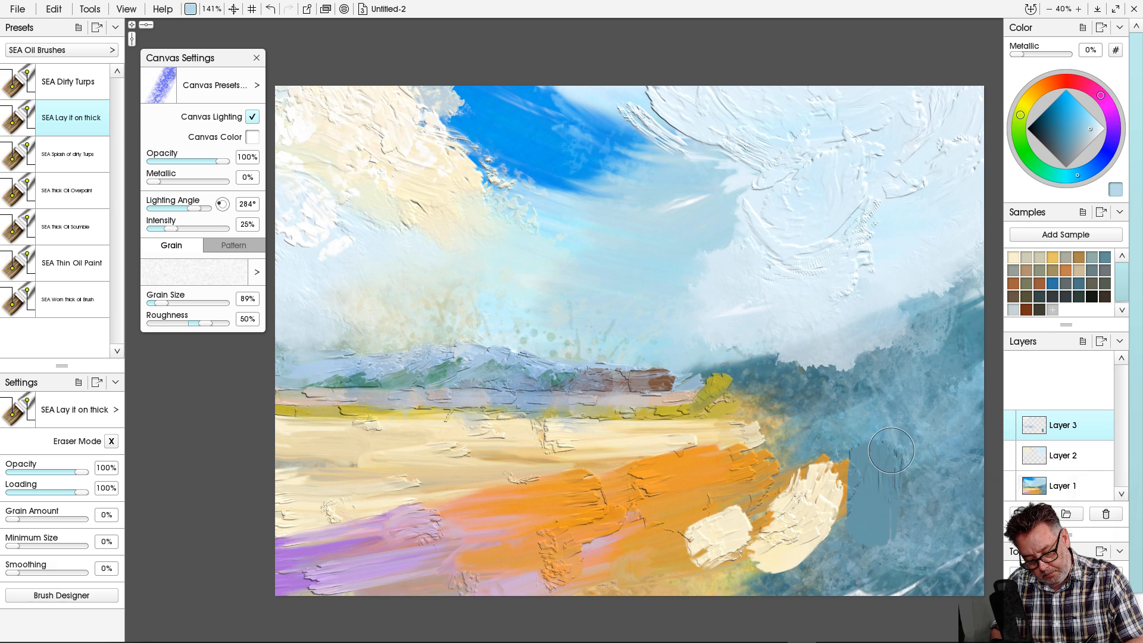
{"action": "left_click_drag", "start_coordinate": [893, 452], "coordinate": [896, 526]}
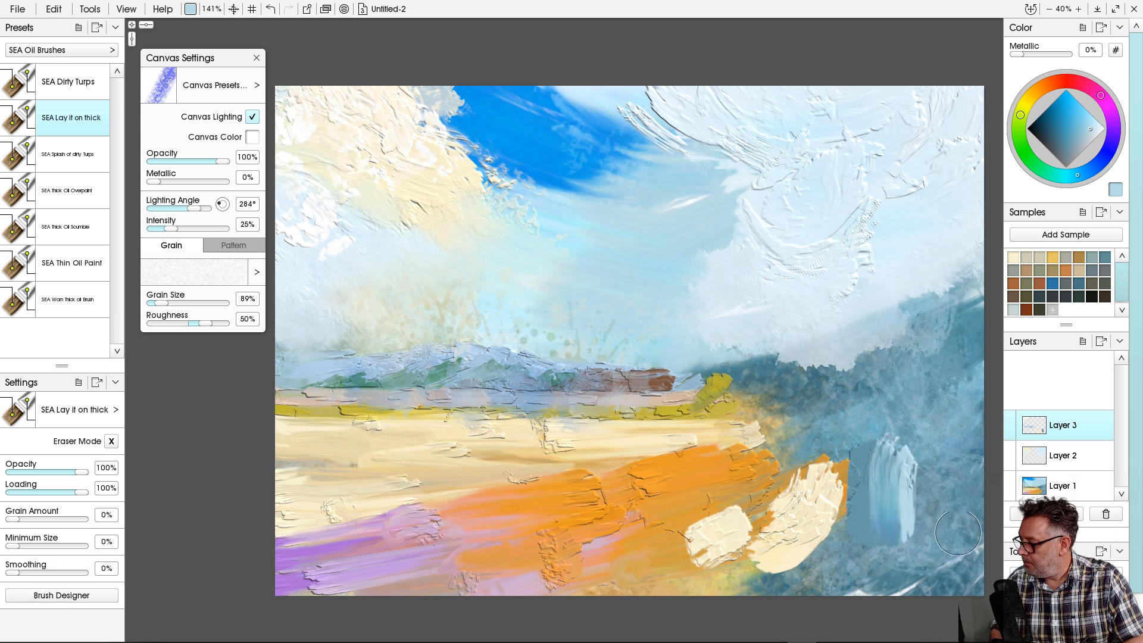
Paint thick pale blue dabs along the canvas's right edge and across the base of the vertical blue stroke.
{"action": "mouse_move", "coordinate": [944, 447]}
{"action": "left_mouse_down"}
{"action": "mouse_move", "coordinate": [982, 402]}
{"action": "mouse_move", "coordinate": [952, 440]}
{"action": "mouse_move", "coordinate": [976, 390]}
{"action": "mouse_move", "coordinate": [956, 411]}
{"action": "left_mouse_up"}
{"action": "left_click_drag", "start_coordinate": [974, 490], "coordinate": [952, 518]}
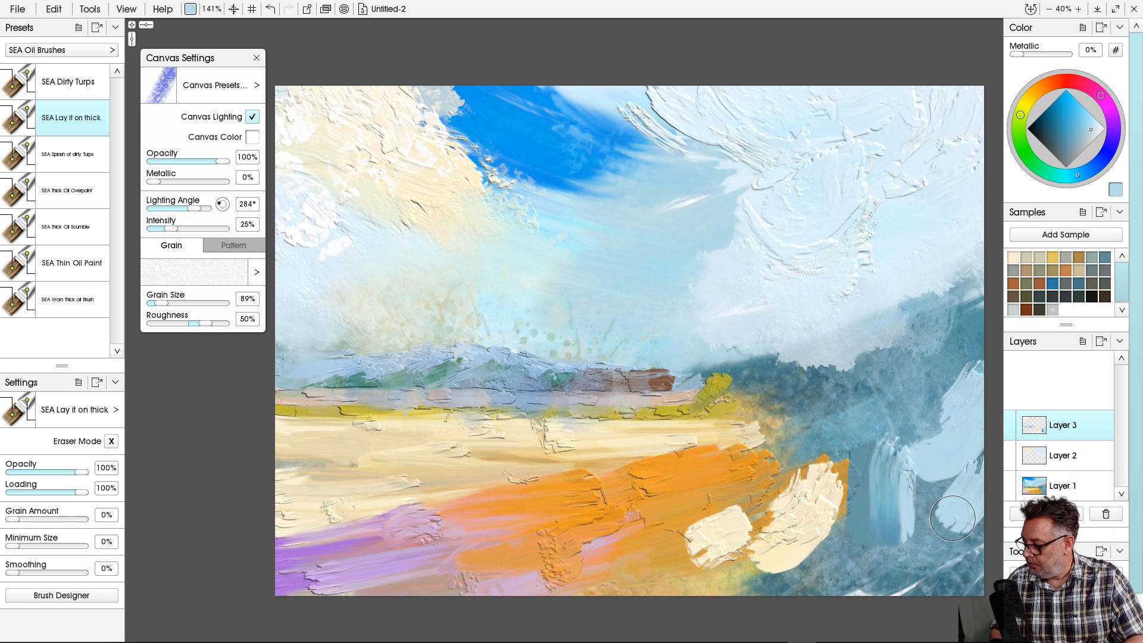
{"action": "left_click_drag", "start_coordinate": [922, 571], "coordinate": [838, 551]}
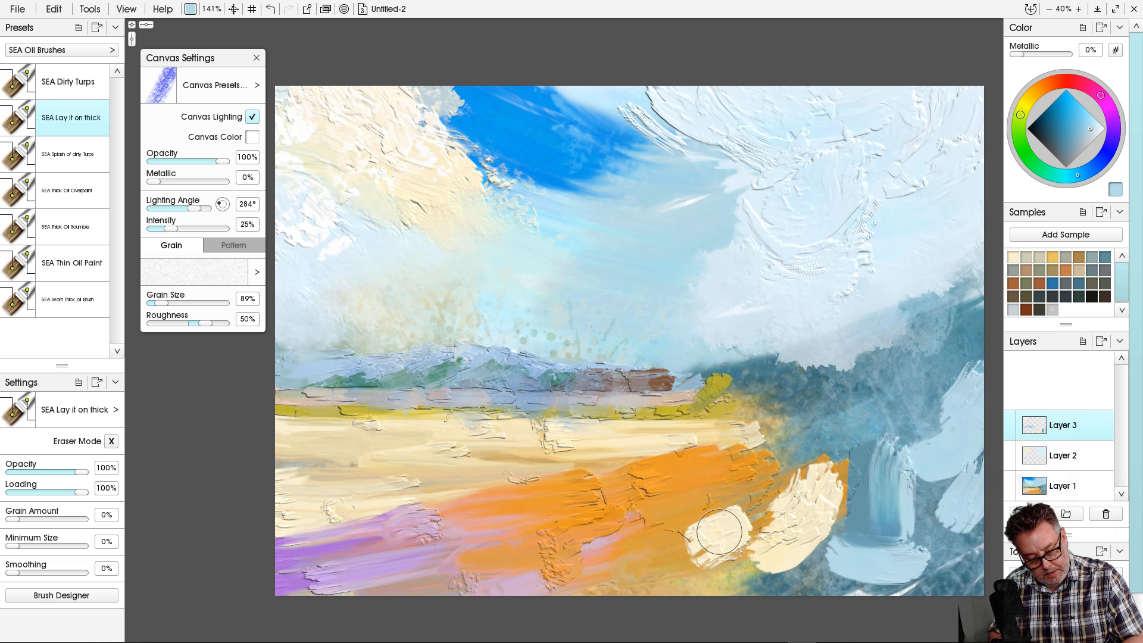
Choose a pale peach and paint broad thick dabs left of, below and above the cream ones in the lower-right foreground.
{"action": "left_click", "coordinate": [673, 518], "text": "alt"}
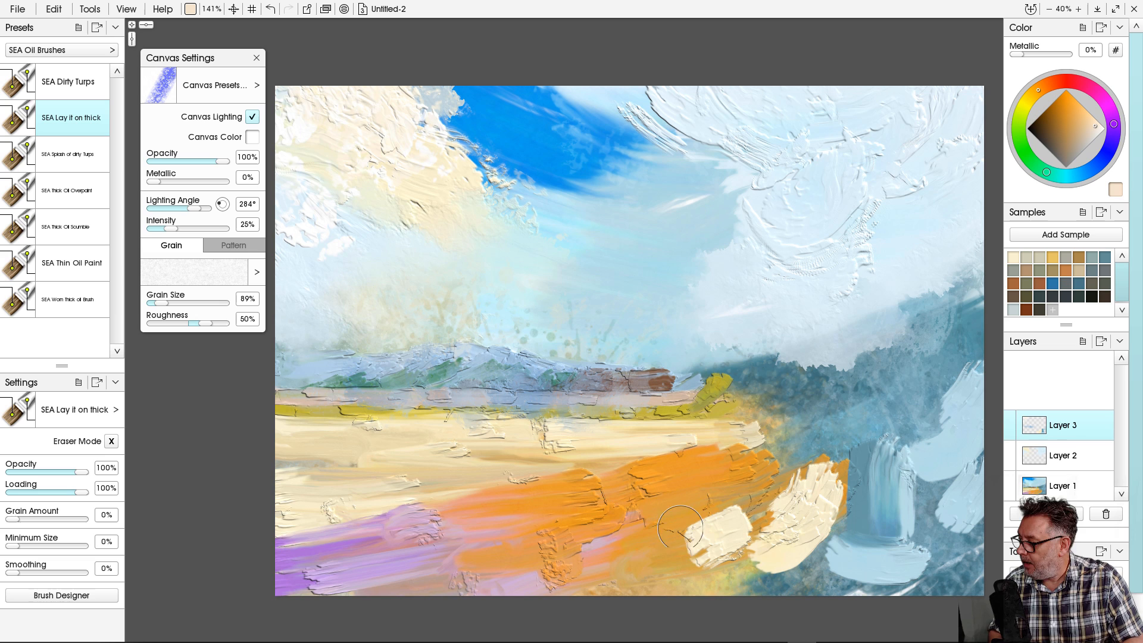
{"action": "left_click_drag", "start_coordinate": [677, 524], "coordinate": [632, 554]}
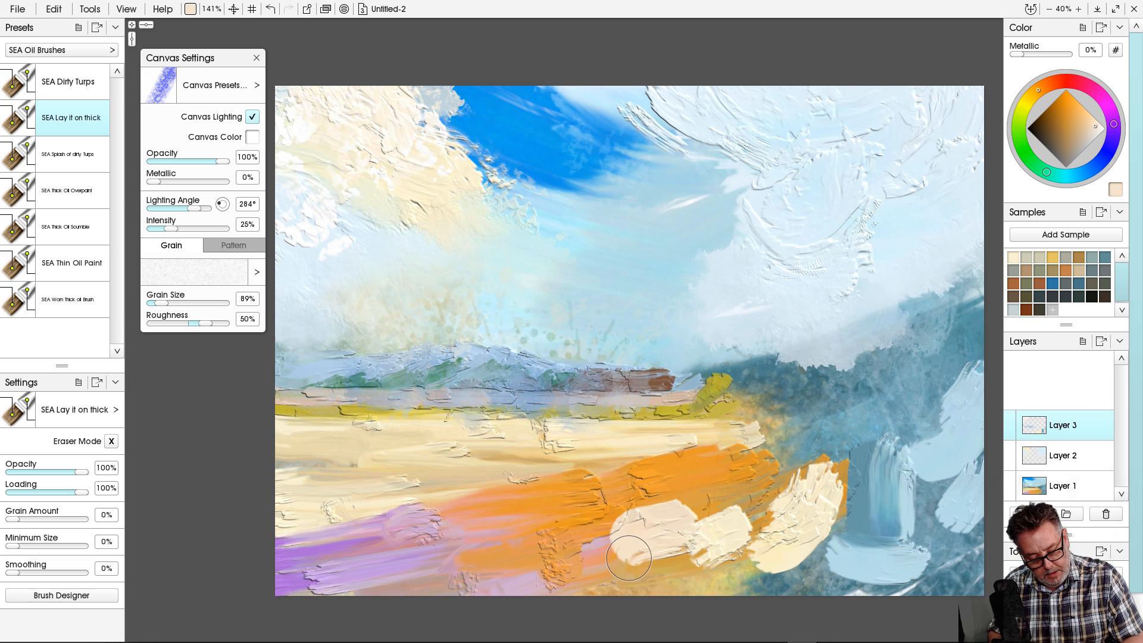
{"action": "mouse_move", "coordinate": [792, 585]}
{"action": "left_mouse_down"}
{"action": "mouse_move", "coordinate": [704, 589]}
{"action": "mouse_move", "coordinate": [754, 598]}
{"action": "left_mouse_up"}
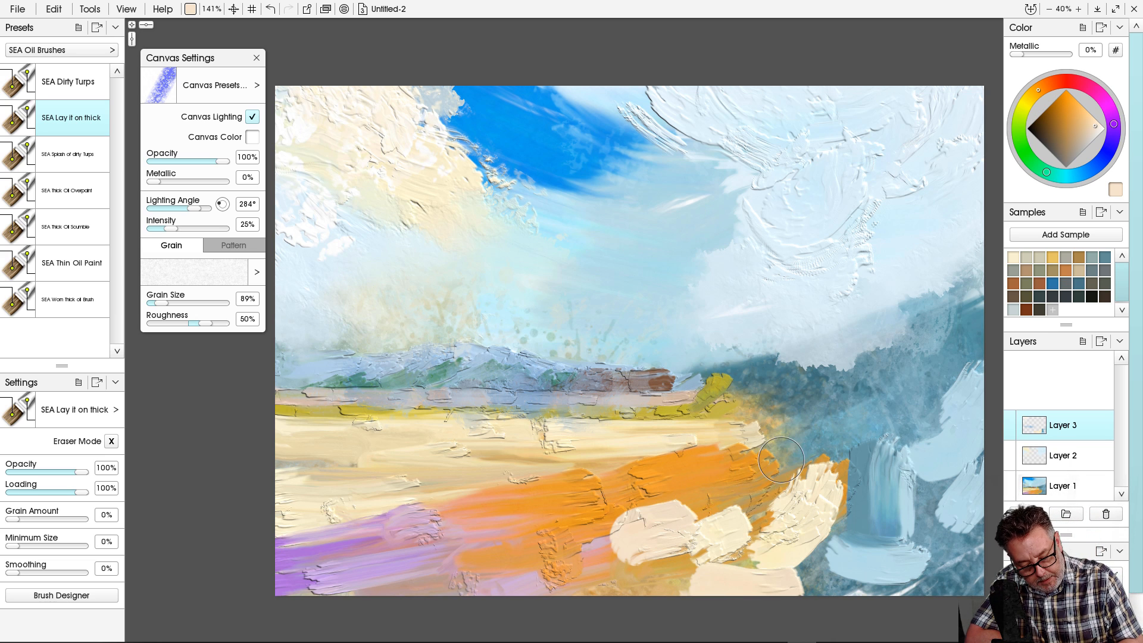
{"action": "left_click_drag", "start_coordinate": [784, 462], "coordinate": [724, 493]}
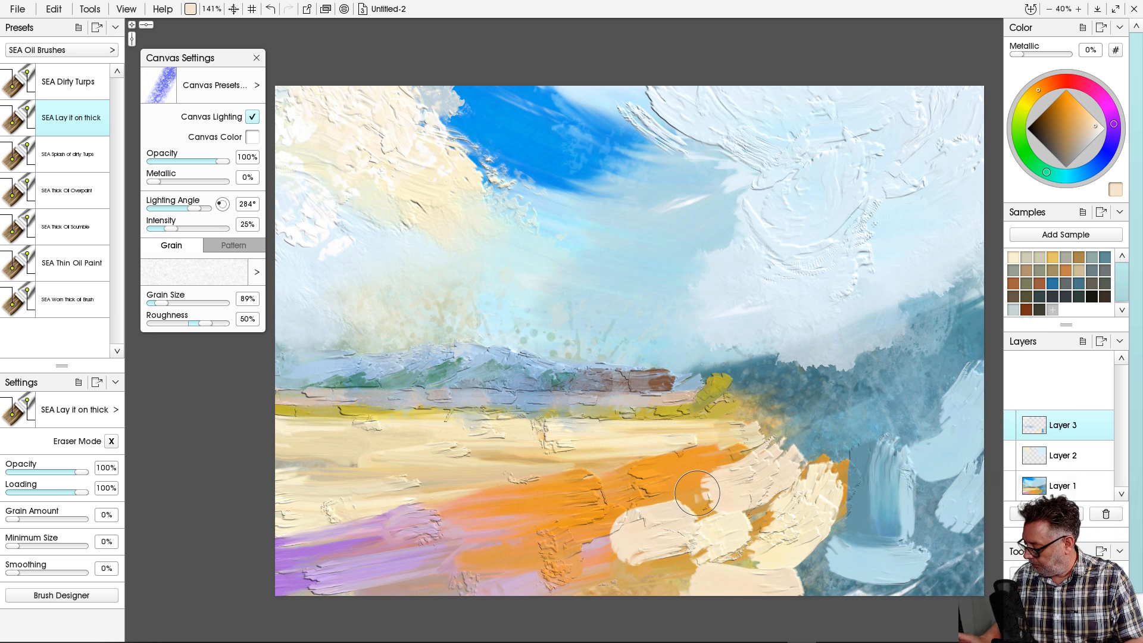
Reduce the brush size to 31% and paint short peach strokes leading from the upper dabs down-left over the orange.
{"action": "key", "text": "["}
{"action": "key", "text": "["}
{"action": "key", "text": "["}
{"action": "key", "text": "["}
{"action": "key", "text": "["}
{"action": "key", "text": "["}
{"action": "key", "text": "["}
{"action": "key", "text": "["}
{"action": "key", "text": "["}
{"action": "key", "text": "["}
{"action": "key", "text": "["}
{"action": "key", "text": "["}
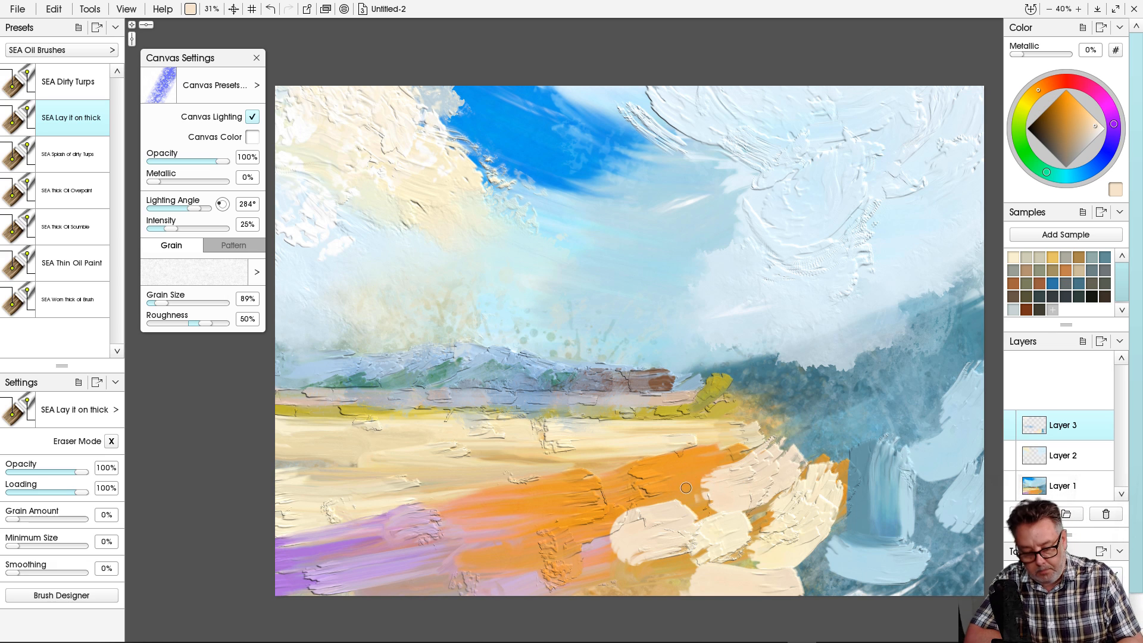
{"action": "mouse_move", "coordinate": [686, 487]}
{"action": "left_mouse_down"}
{"action": "mouse_move", "coordinate": [652, 494]}
{"action": "mouse_move", "coordinate": [652, 485]}
{"action": "mouse_move", "coordinate": [690, 467]}
{"action": "mouse_move", "coordinate": [674, 484]}
{"action": "mouse_move", "coordinate": [696, 470]}
{"action": "mouse_move", "coordinate": [683, 488]}
{"action": "mouse_move", "coordinate": [718, 451]}
{"action": "mouse_move", "coordinate": [729, 448]}
{"action": "mouse_move", "coordinate": [709, 465]}
{"action": "mouse_move", "coordinate": [774, 428]}
{"action": "mouse_move", "coordinate": [699, 449]}
{"action": "mouse_move", "coordinate": [715, 447]}
{"action": "mouse_move", "coordinate": [671, 472]}
{"action": "left_mouse_up"}
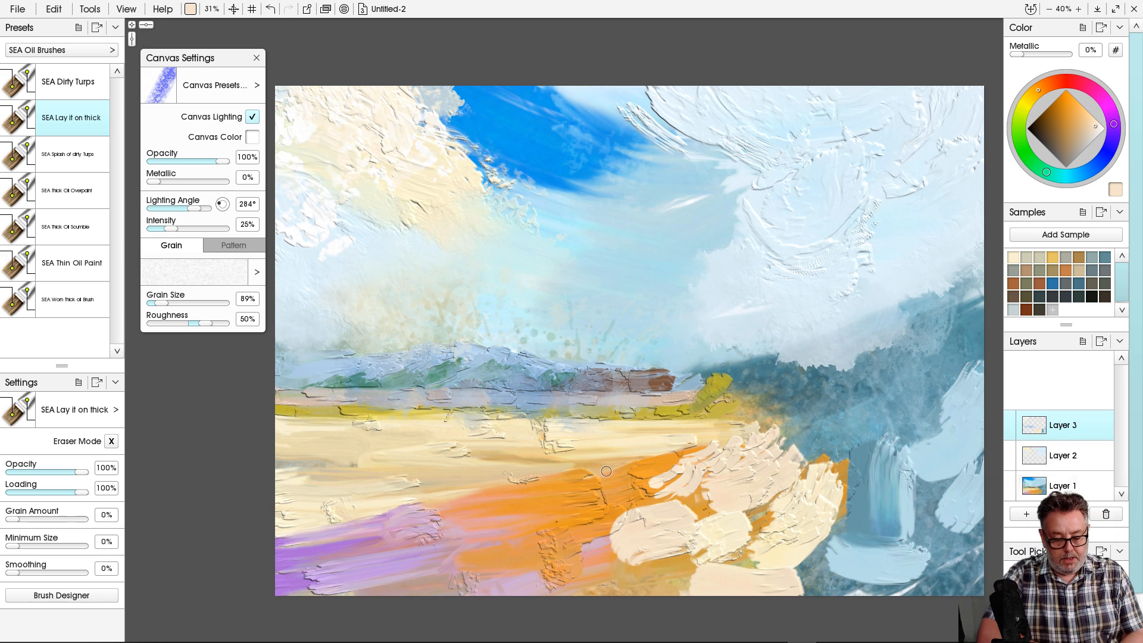
{"action": "mouse_move", "coordinate": [653, 478]}
{"action": "left_mouse_down"}
{"action": "mouse_move", "coordinate": [631, 494]}
{"action": "mouse_move", "coordinate": [662, 496]}
{"action": "left_mouse_up"}
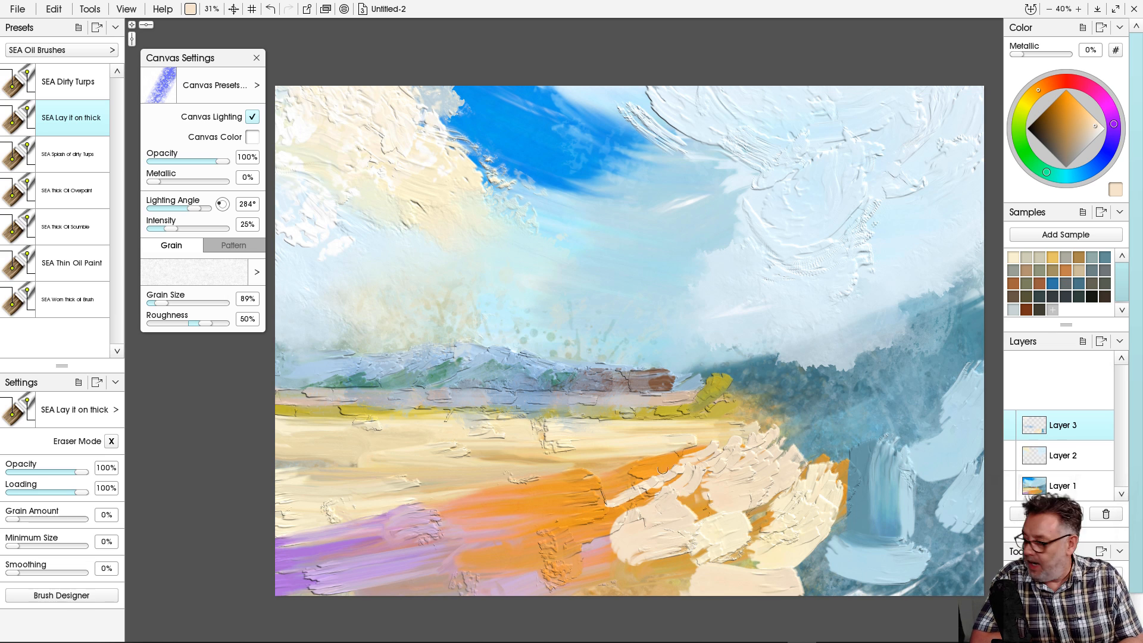
Choose a slightly lighter peach and build short textured strokes up towards the yellow bush and out over the blue.
{"action": "left_click_drag", "start_coordinate": [706, 437], "coordinate": [686, 447]}
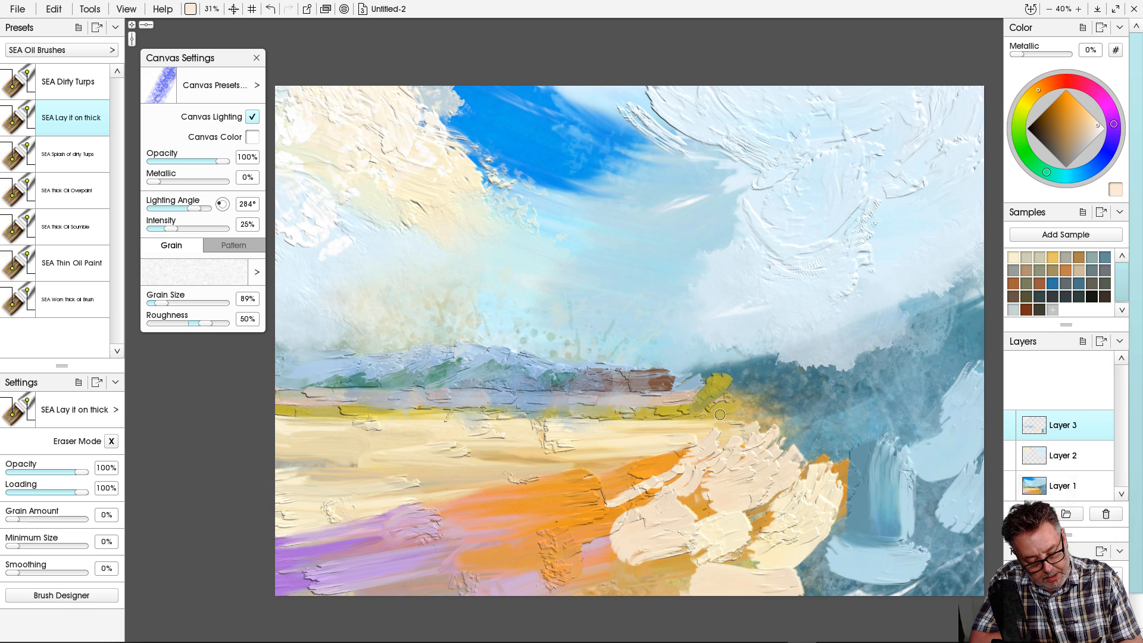
{"action": "mouse_move", "coordinate": [720, 414]}
{"action": "left_mouse_down"}
{"action": "mouse_move", "coordinate": [714, 427]}
{"action": "mouse_move", "coordinate": [753, 414]}
{"action": "mouse_move", "coordinate": [738, 401]}
{"action": "mouse_move", "coordinate": [730, 417]}
{"action": "left_mouse_up"}
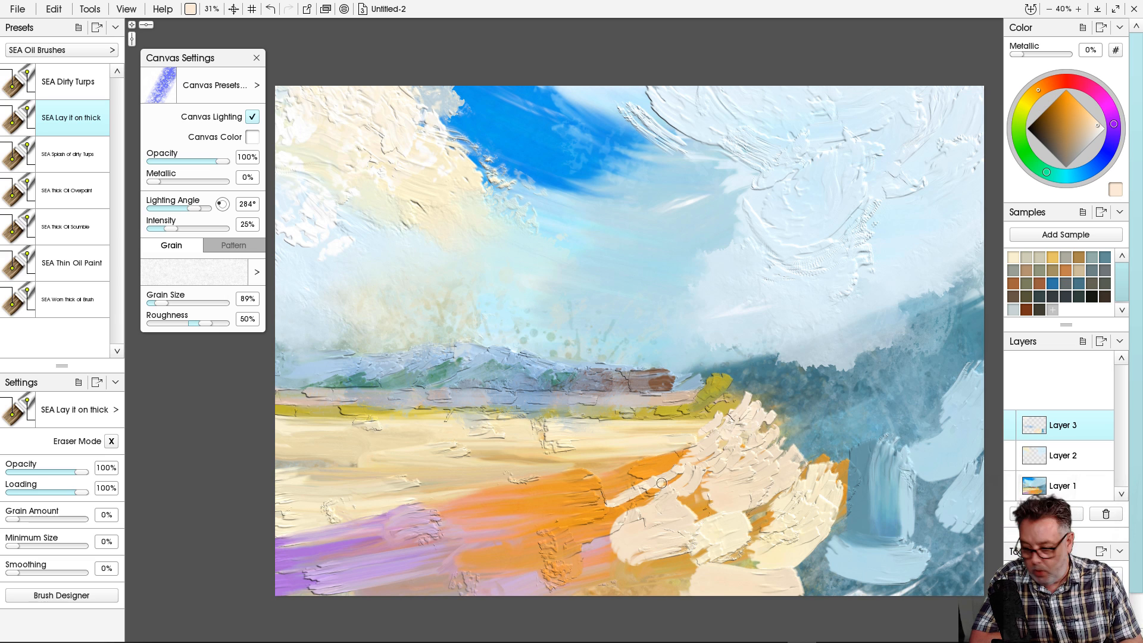
{"action": "left_click_drag", "start_coordinate": [674, 460], "coordinate": [649, 471]}
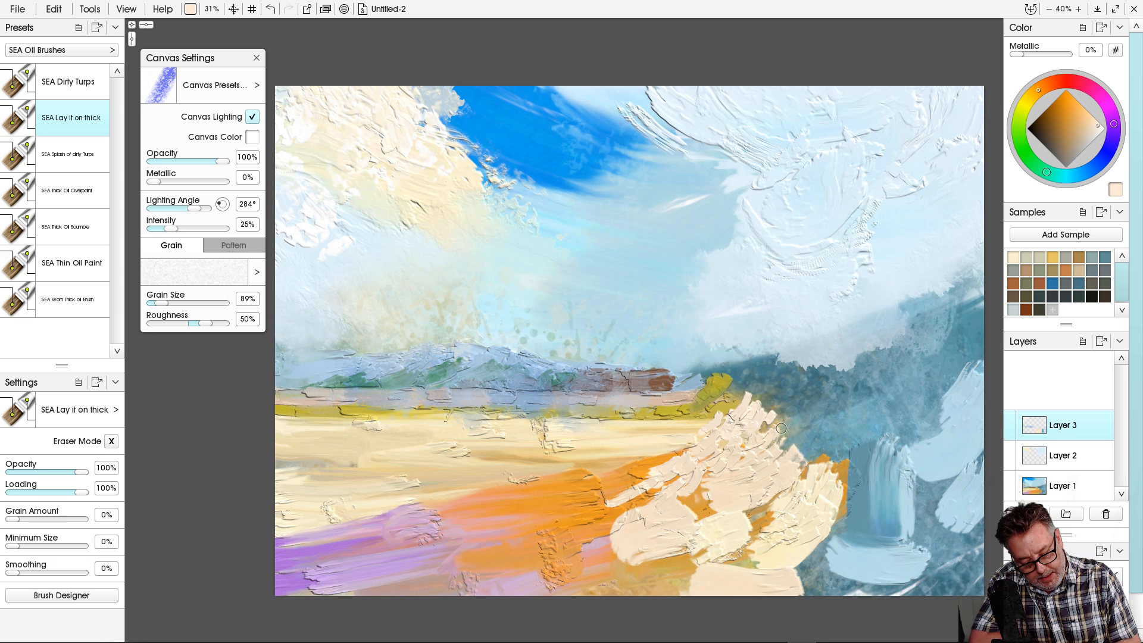
{"action": "mouse_move", "coordinate": [781, 428]}
{"action": "left_mouse_down"}
{"action": "mouse_move", "coordinate": [804, 429]}
{"action": "mouse_move", "coordinate": [759, 428]}
{"action": "left_mouse_up"}
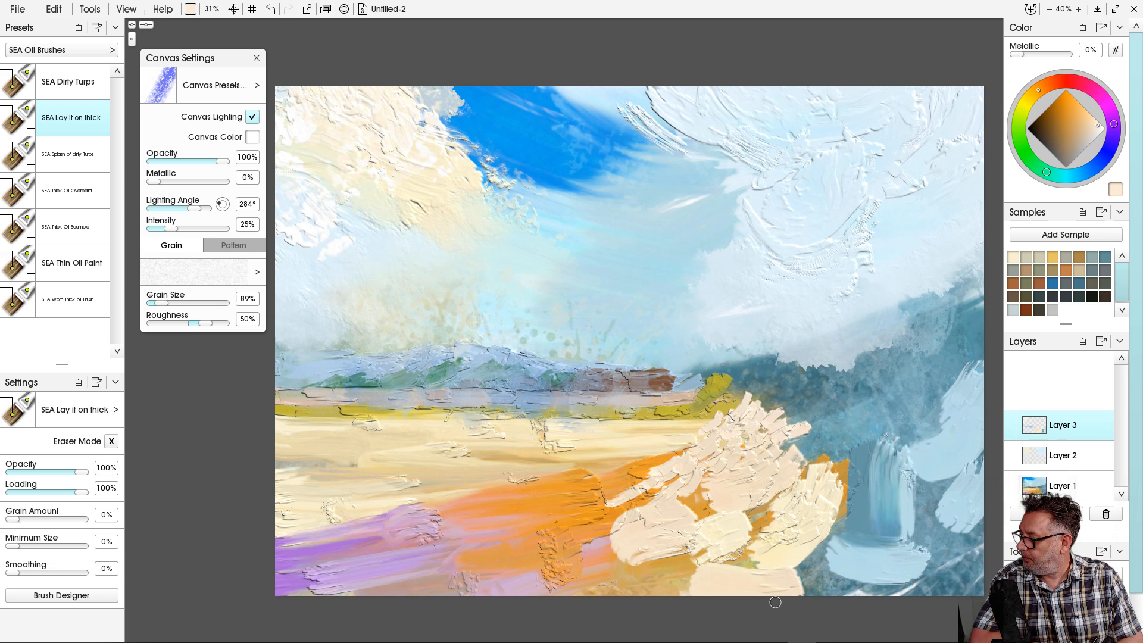
{"action": "mouse_move", "coordinate": [845, 465]}
{"action": "left_mouse_down"}
{"action": "mouse_move", "coordinate": [846, 502]}
{"action": "mouse_move", "coordinate": [784, 483]}
{"action": "mouse_move", "coordinate": [802, 465]}
{"action": "left_mouse_up"}
Paint dark green strokes between the cream and peach dabs, and add dark purple strokes around and above them.
{"action": "left_click", "coordinate": [1044, 129]}
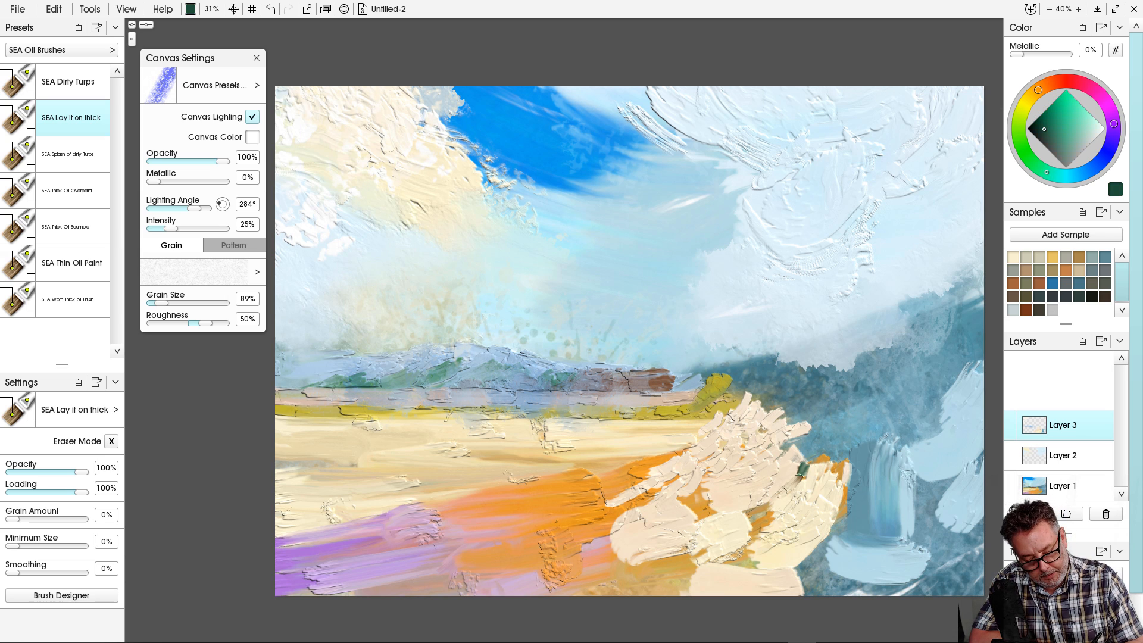
{"action": "mouse_move", "coordinate": [802, 471]}
{"action": "left_mouse_down"}
{"action": "mouse_move", "coordinate": [746, 518]}
{"action": "mouse_move", "coordinate": [767, 503]}
{"action": "mouse_move", "coordinate": [750, 531]}
{"action": "mouse_move", "coordinate": [769, 504]}
{"action": "mouse_move", "coordinate": [763, 530]}
{"action": "mouse_move", "coordinate": [684, 498]}
{"action": "mouse_move", "coordinate": [711, 518]}
{"action": "mouse_move", "coordinate": [695, 508]}
{"action": "mouse_move", "coordinate": [692, 522]}
{"action": "mouse_move", "coordinate": [712, 517]}
{"action": "mouse_move", "coordinate": [700, 525]}
{"action": "mouse_move", "coordinate": [687, 505]}
{"action": "mouse_move", "coordinate": [706, 518]}
{"action": "mouse_move", "coordinate": [677, 547]}
{"action": "mouse_move", "coordinate": [721, 515]}
{"action": "mouse_move", "coordinate": [762, 515]}
{"action": "mouse_move", "coordinate": [742, 533]}
{"action": "mouse_move", "coordinate": [758, 528]}
{"action": "mouse_move", "coordinate": [738, 562]}
{"action": "mouse_move", "coordinate": [797, 570]}
{"action": "mouse_move", "coordinate": [729, 559]}
{"action": "mouse_move", "coordinate": [685, 568]}
{"action": "mouse_move", "coordinate": [694, 541]}
{"action": "mouse_move", "coordinate": [685, 572]}
{"action": "mouse_move", "coordinate": [713, 546]}
{"action": "left_mouse_up"}
{"action": "left_click", "coordinate": [1113, 124]}
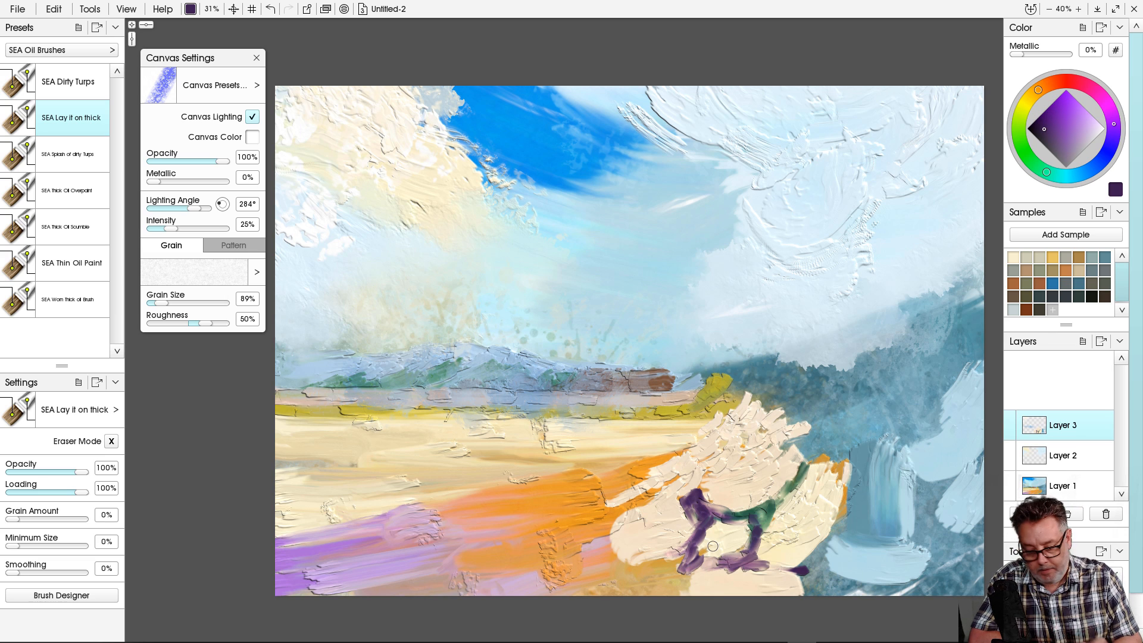
{"action": "left_click_drag", "start_coordinate": [804, 459], "coordinate": [738, 476]}
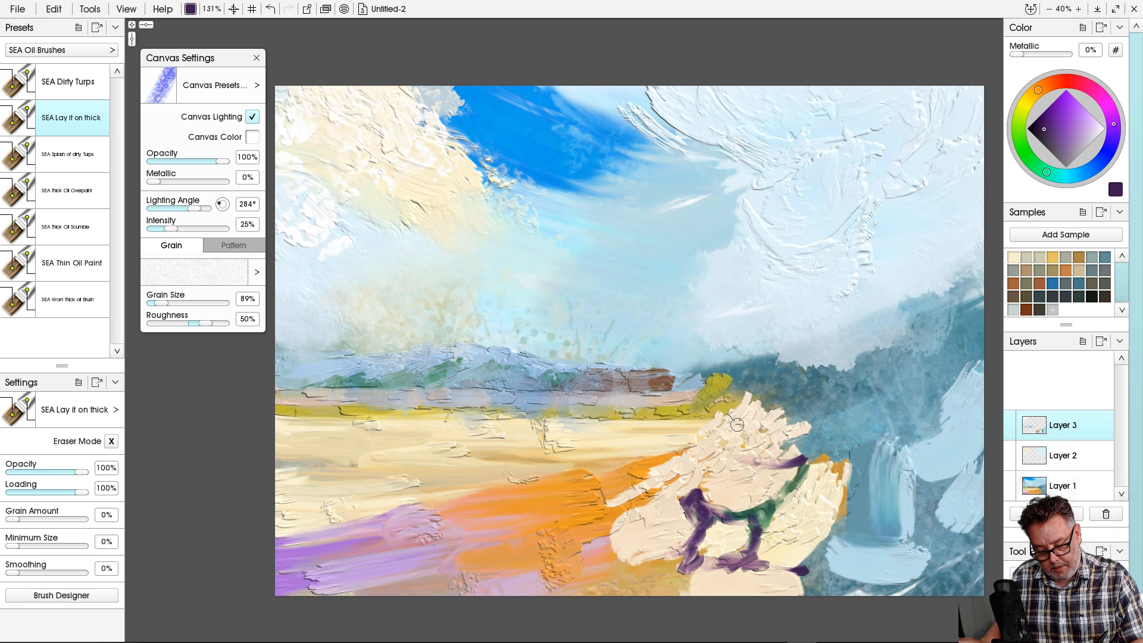
Set the brush size to 111% and paint a dark purple patch on the upper right of the peach rock shape.
{"action": "key", "text": "bracketright"}
{"action": "key", "text": "bracketright"}
{"action": "key", "text": "bracketright"}
{"action": "key", "text": "bracketright"}
{"action": "key", "text": "bracketright"}
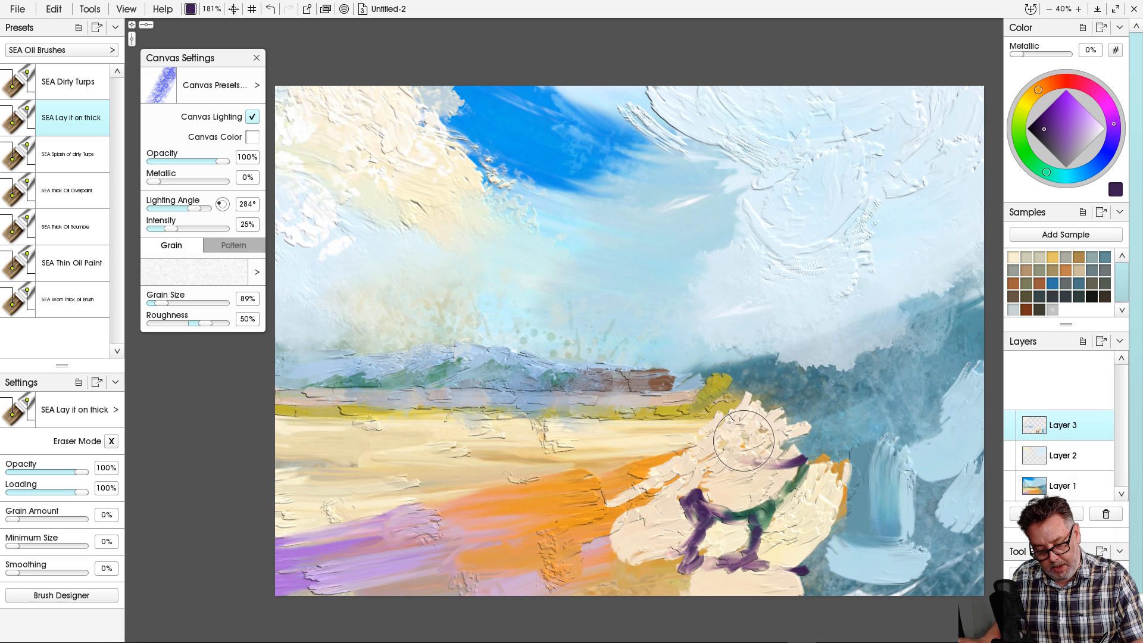
{"action": "key", "text": "bracketleft"}
{"action": "key", "text": "bracketleft"}
{"action": "key", "text": "bracketleft"}
{"action": "key", "text": "bracketleft"}
{"action": "key", "text": "bracketleft"}
{"action": "key", "text": "bracketleft"}
{"action": "key", "text": "bracketleft"}
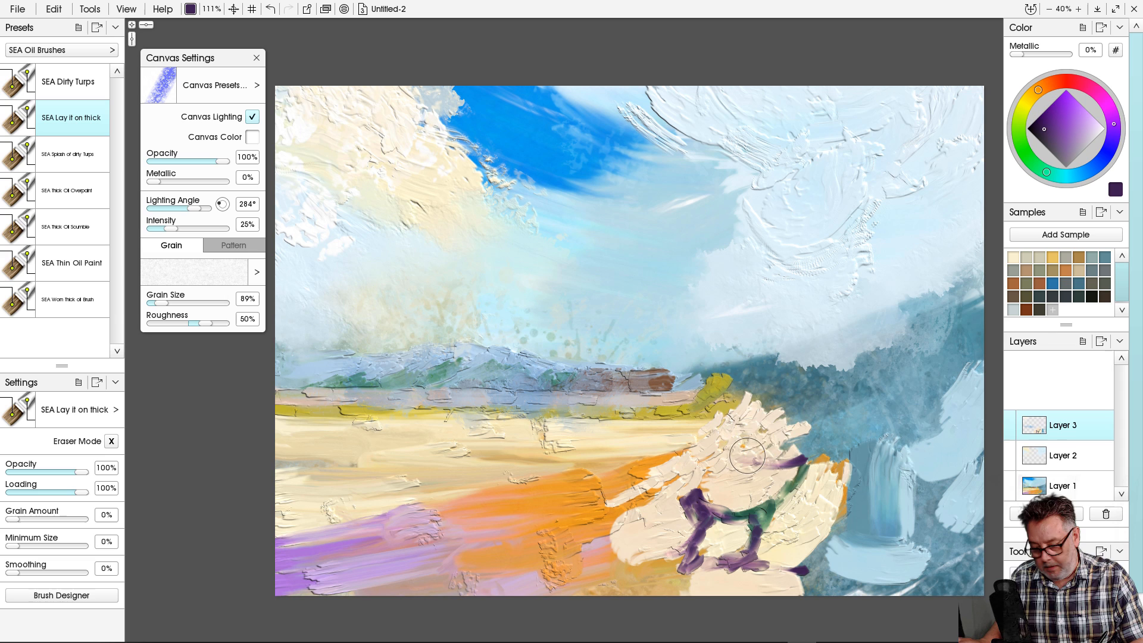
{"action": "mouse_move", "coordinate": [747, 455]}
{"action": "left_mouse_down"}
{"action": "mouse_move", "coordinate": [774, 435]}
{"action": "mouse_move", "coordinate": [765, 458]}
{"action": "mouse_move", "coordinate": [747, 444]}
{"action": "mouse_move", "coordinate": [783, 425]}
{"action": "mouse_move", "coordinate": [769, 454]}
{"action": "mouse_move", "coordinate": [784, 448]}
{"action": "mouse_move", "coordinate": [769, 455]}
{"action": "mouse_move", "coordinate": [775, 430]}
{"action": "mouse_move", "coordinate": [765, 460]}
{"action": "mouse_move", "coordinate": [768, 446]}
{"action": "left_mouse_up"}
Reduce the brush size to 58%, extend the dark purple from the patch down-left to the lower purple strokes, and reduce the size to 48%.
{"action": "key", "text": "bracketleft"}
{"action": "key", "text": "bracketleft"}
{"action": "key", "text": "bracketleft"}
{"action": "key", "text": "bracketleft"}
{"action": "key", "text": "bracketleft"}
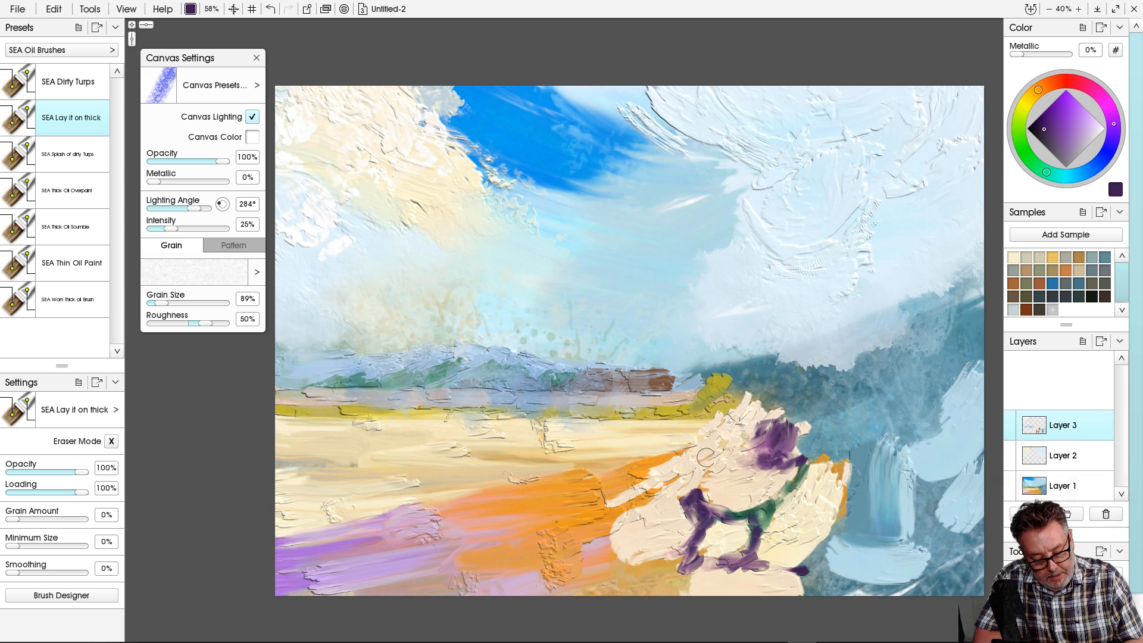
{"action": "mouse_move", "coordinate": [693, 461]}
{"action": "left_mouse_down"}
{"action": "mouse_move", "coordinate": [719, 479]}
{"action": "mouse_move", "coordinate": [721, 460]}
{"action": "mouse_move", "coordinate": [692, 490]}
{"action": "mouse_move", "coordinate": [717, 465]}
{"action": "mouse_move", "coordinate": [693, 484]}
{"action": "left_mouse_up"}
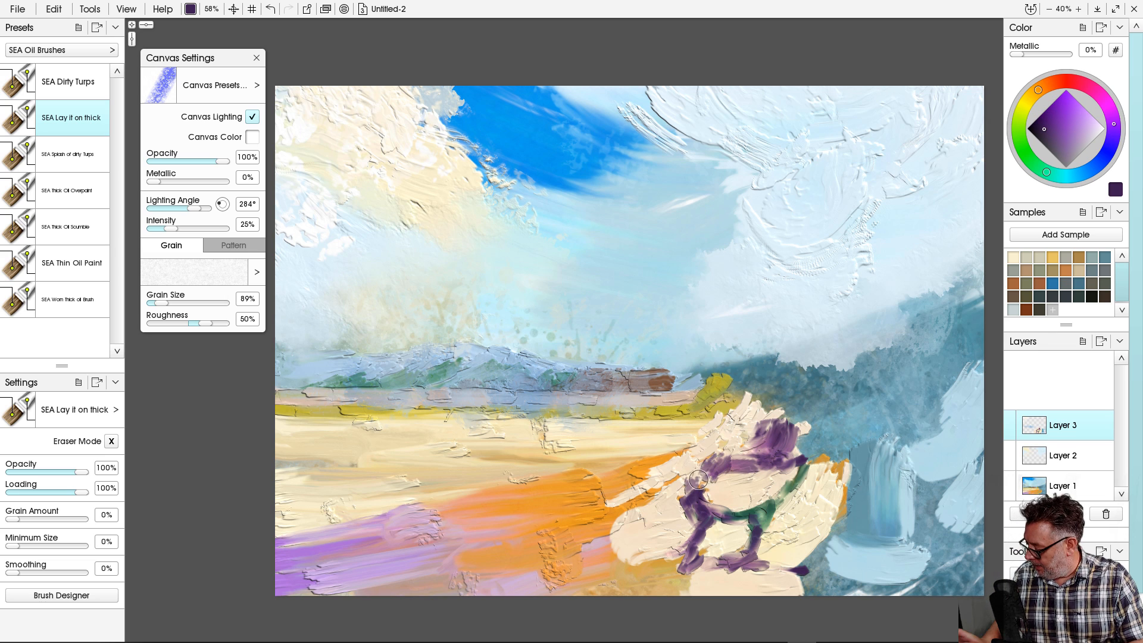
{"action": "key", "text": "bracketleft"}
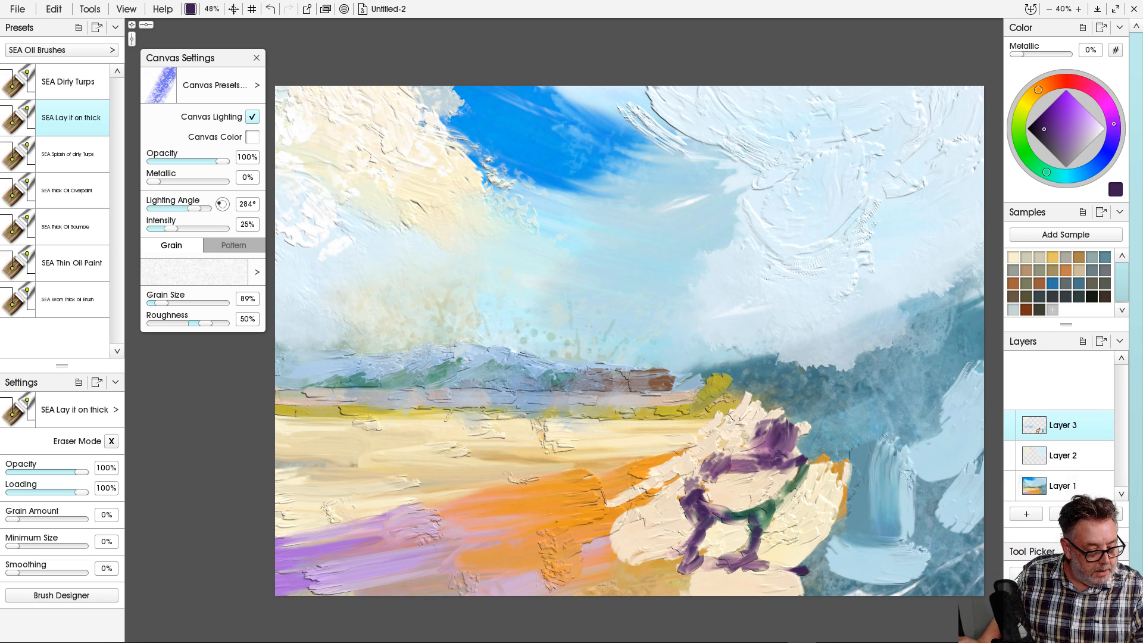
Select the SEA Thick Oil Overpaint brush at 40% and paint dark purple diagonal strokes down the rock's left slope over the orange.
{"action": "left_click", "coordinate": [67, 190]}
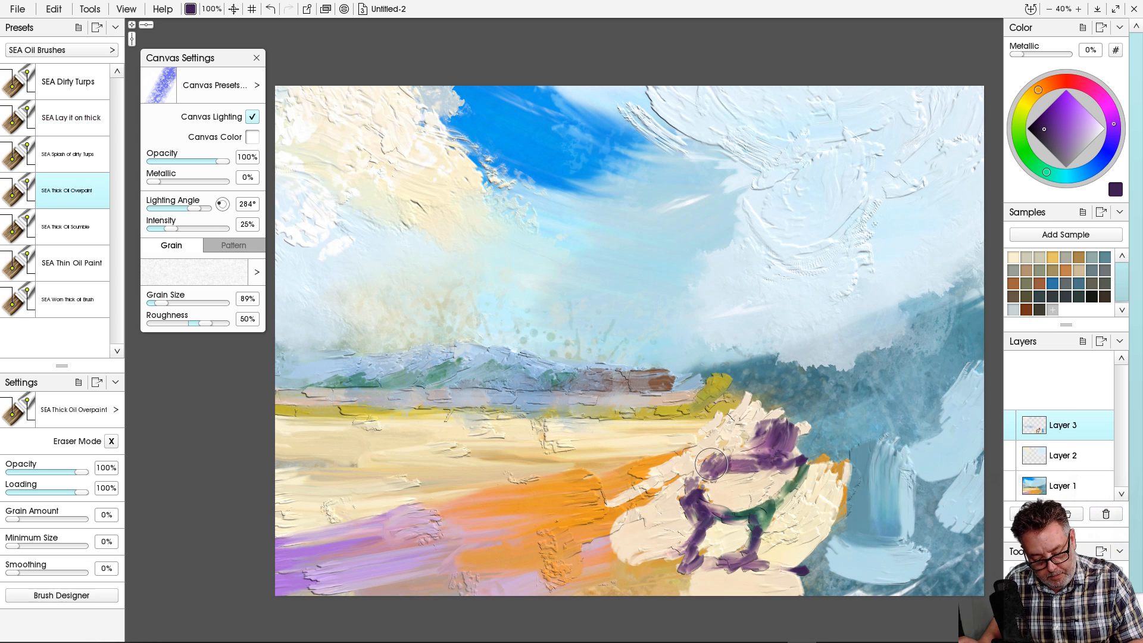
{"action": "key", "text": "bracketleft"}
{"action": "key", "text": "bracketleft"}
{"action": "key", "text": "bracketleft"}
{"action": "key", "text": "bracketleft"}
{"action": "key", "text": "bracketleft"}
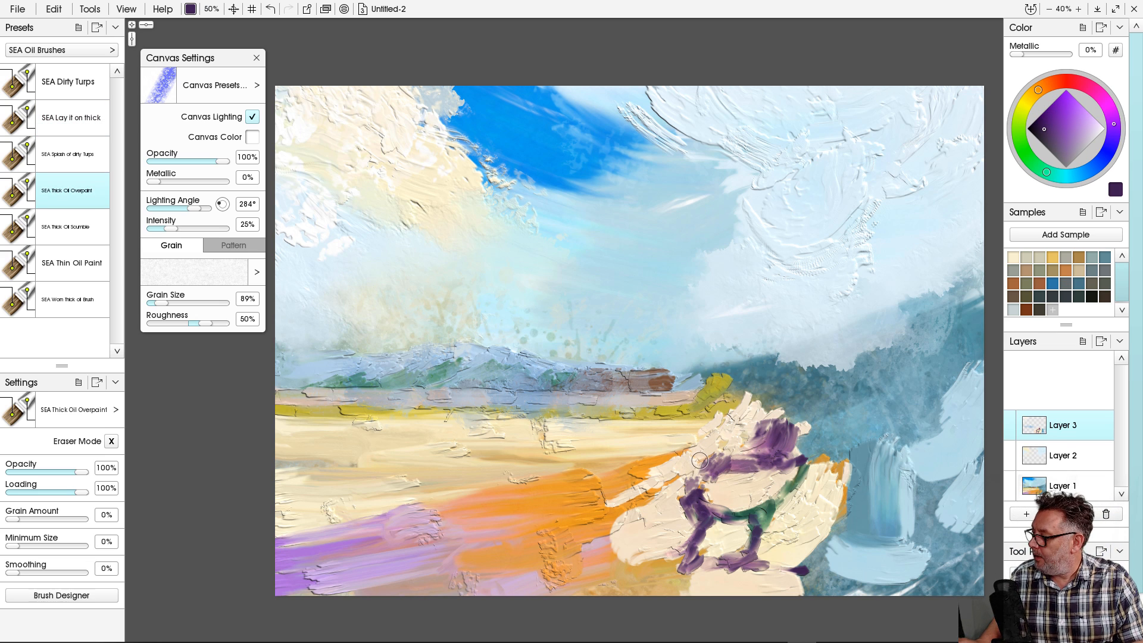
{"action": "key", "text": "bracketleft"}
{"action": "mouse_move", "coordinate": [713, 465]}
{"action": "left_mouse_down"}
{"action": "mouse_move", "coordinate": [684, 490]}
{"action": "mouse_move", "coordinate": [656, 492]}
{"action": "left_mouse_up"}
{"action": "mouse_move", "coordinate": [668, 487]}
{"action": "left_mouse_down"}
{"action": "mouse_move", "coordinate": [658, 509]}
{"action": "mouse_move", "coordinate": [674, 504]}
{"action": "mouse_move", "coordinate": [650, 515]}
{"action": "mouse_move", "coordinate": [666, 489]}
{"action": "mouse_move", "coordinate": [634, 506]}
{"action": "mouse_move", "coordinate": [615, 546]}
{"action": "mouse_move", "coordinate": [633, 518]}
{"action": "mouse_move", "coordinate": [620, 541]}
{"action": "mouse_move", "coordinate": [630, 531]}
{"action": "mouse_move", "coordinate": [612, 523]}
{"action": "mouse_move", "coordinate": [611, 544]}
{"action": "mouse_move", "coordinate": [625, 541]}
{"action": "mouse_move", "coordinate": [591, 550]}
{"action": "mouse_move", "coordinate": [610, 539]}
{"action": "mouse_move", "coordinate": [588, 531]}
{"action": "mouse_move", "coordinate": [580, 554]}
{"action": "mouse_move", "coordinate": [617, 540]}
{"action": "mouse_move", "coordinate": [611, 547]}
{"action": "mouse_move", "coordinate": [615, 536]}
{"action": "mouse_move", "coordinate": [591, 529]}
{"action": "mouse_move", "coordinate": [575, 547]}
{"action": "left_mouse_up"}
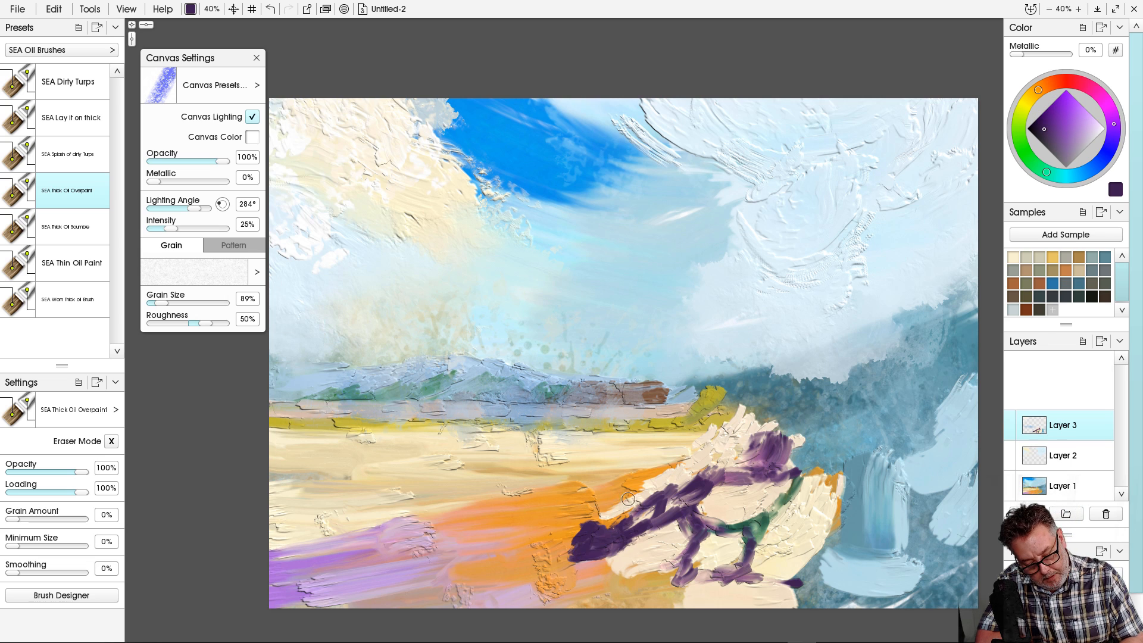
{"action": "mouse_move", "coordinate": [628, 499]}
{"action": "left_mouse_down"}
{"action": "mouse_move", "coordinate": [586, 524]}
{"action": "mouse_move", "coordinate": [611, 522]}
{"action": "mouse_move", "coordinate": [653, 492]}
{"action": "left_mouse_up"}
{"action": "left_click_drag", "start_coordinate": [705, 461], "coordinate": [674, 471]}
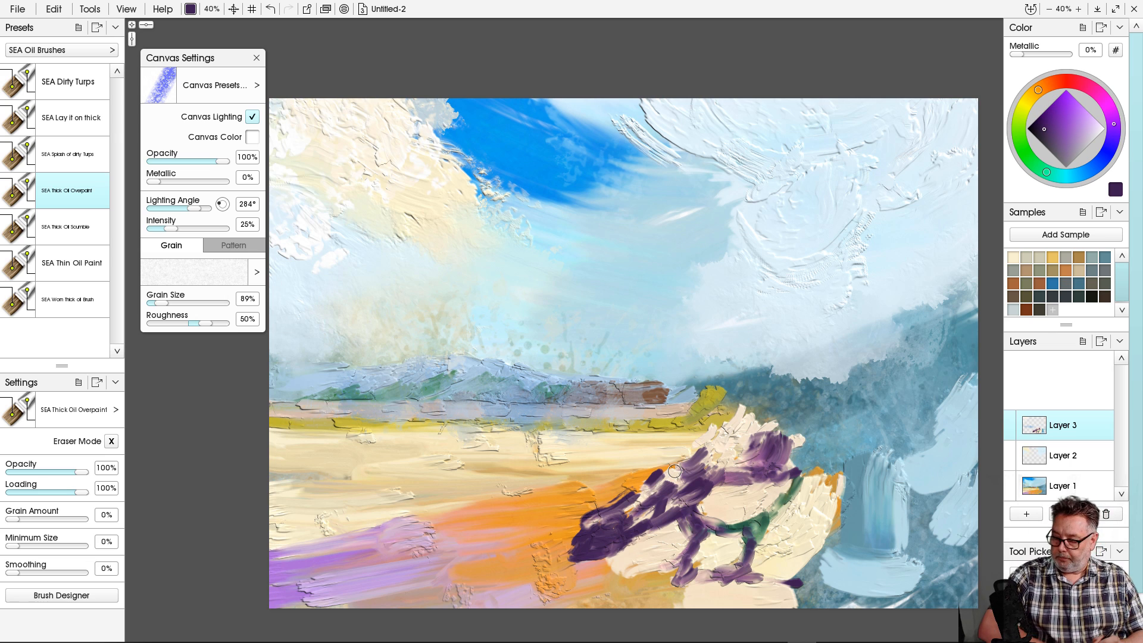
Paint dark purple strokes down the rock's right edge and over the light blue area farther right.
{"action": "mouse_move", "coordinate": [842, 481]}
{"action": "left_mouse_down"}
{"action": "mouse_move", "coordinate": [864, 529]}
{"action": "mouse_move", "coordinate": [851, 513]}
{"action": "mouse_move", "coordinate": [833, 544]}
{"action": "mouse_move", "coordinate": [862, 545]}
{"action": "mouse_move", "coordinate": [837, 547]}
{"action": "mouse_move", "coordinate": [834, 515]}
{"action": "mouse_move", "coordinate": [813, 581]}
{"action": "mouse_move", "coordinate": [821, 566]}
{"action": "mouse_move", "coordinate": [821, 585]}
{"action": "mouse_move", "coordinate": [905, 601]}
{"action": "mouse_move", "coordinate": [798, 584]}
{"action": "mouse_move", "coordinate": [807, 594]}
{"action": "mouse_move", "coordinate": [844, 599]}
{"action": "mouse_move", "coordinate": [821, 572]}
{"action": "mouse_move", "coordinate": [852, 593]}
{"action": "mouse_move", "coordinate": [829, 552]}
{"action": "mouse_move", "coordinate": [813, 567]}
{"action": "mouse_move", "coordinate": [827, 546]}
{"action": "mouse_move", "coordinate": [785, 574]}
{"action": "mouse_move", "coordinate": [779, 569]}
{"action": "left_mouse_up"}
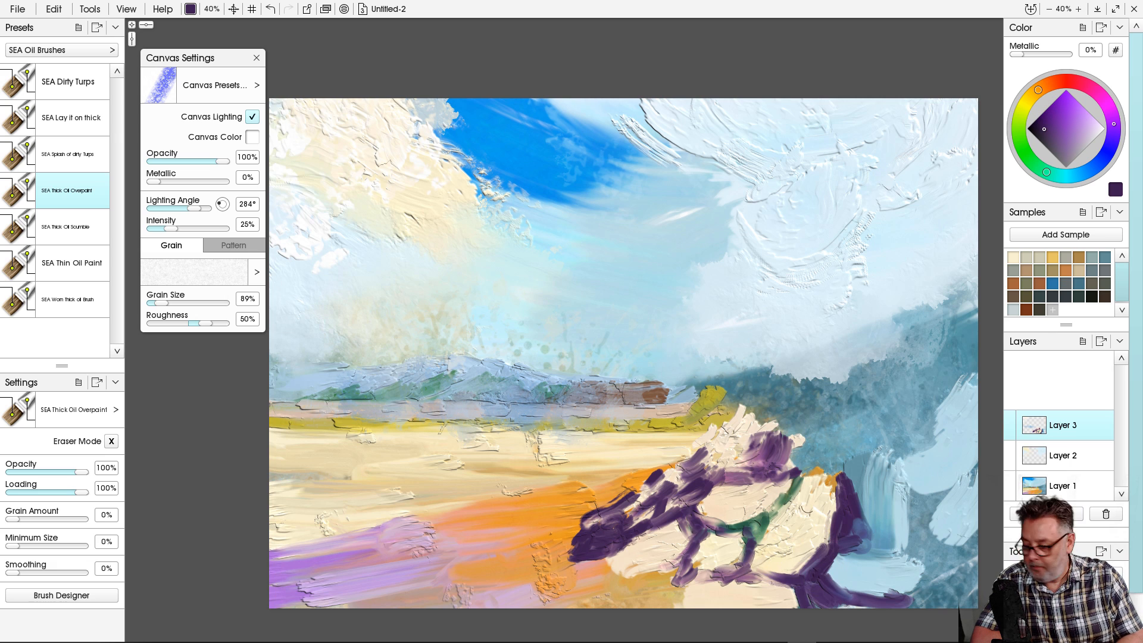
{"action": "mouse_move", "coordinate": [895, 445]}
{"action": "left_mouse_down"}
{"action": "mouse_move", "coordinate": [914, 485]}
{"action": "mouse_move", "coordinate": [911, 550]}
{"action": "mouse_move", "coordinate": [913, 492]}
{"action": "mouse_move", "coordinate": [906, 514]}
{"action": "mouse_move", "coordinate": [899, 463]}
{"action": "mouse_move", "coordinate": [916, 510]}
{"action": "mouse_move", "coordinate": [936, 504]}
{"action": "mouse_move", "coordinate": [921, 518]}
{"action": "mouse_move", "coordinate": [937, 512]}
{"action": "mouse_move", "coordinate": [938, 545]}
{"action": "mouse_move", "coordinate": [923, 522]}
{"action": "mouse_move", "coordinate": [940, 535]}
{"action": "mouse_move", "coordinate": [951, 586]}
{"action": "mouse_move", "coordinate": [957, 557]}
{"action": "mouse_move", "coordinate": [974, 559]}
{"action": "mouse_move", "coordinate": [930, 549]}
{"action": "mouse_move", "coordinate": [949, 574]}
{"action": "left_mouse_up"}
Sample the slate blue, enlarge the brush to 98%, and paint over the light blue and purple areas right of the rock.
{"action": "left_click", "coordinate": [951, 585], "text": "alt"}
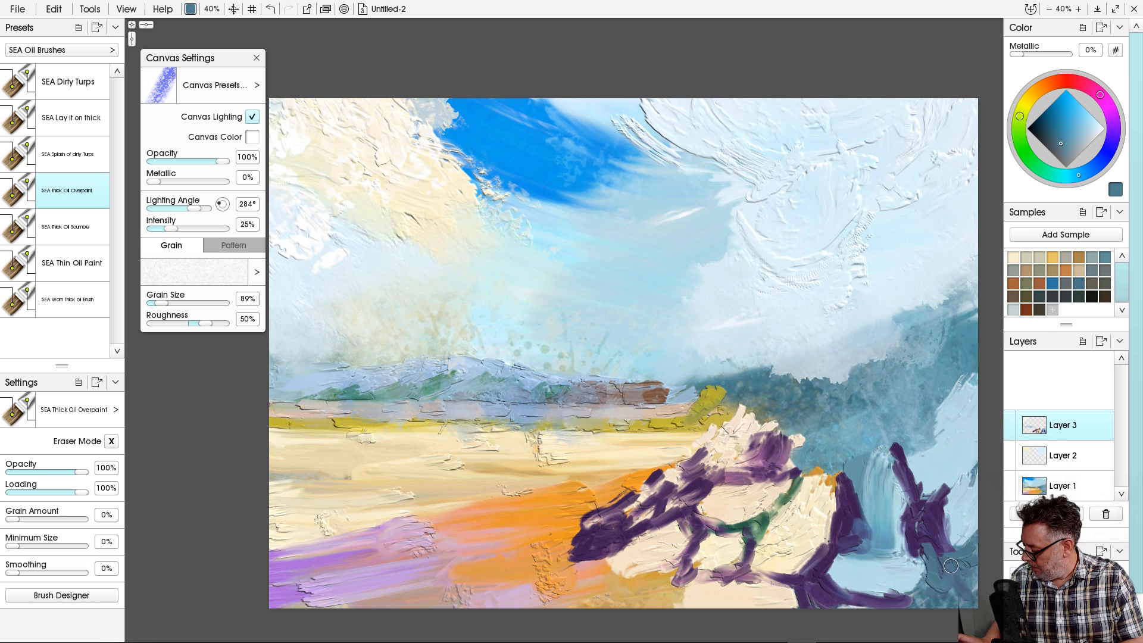
{"action": "key", "text": "bracketright"}
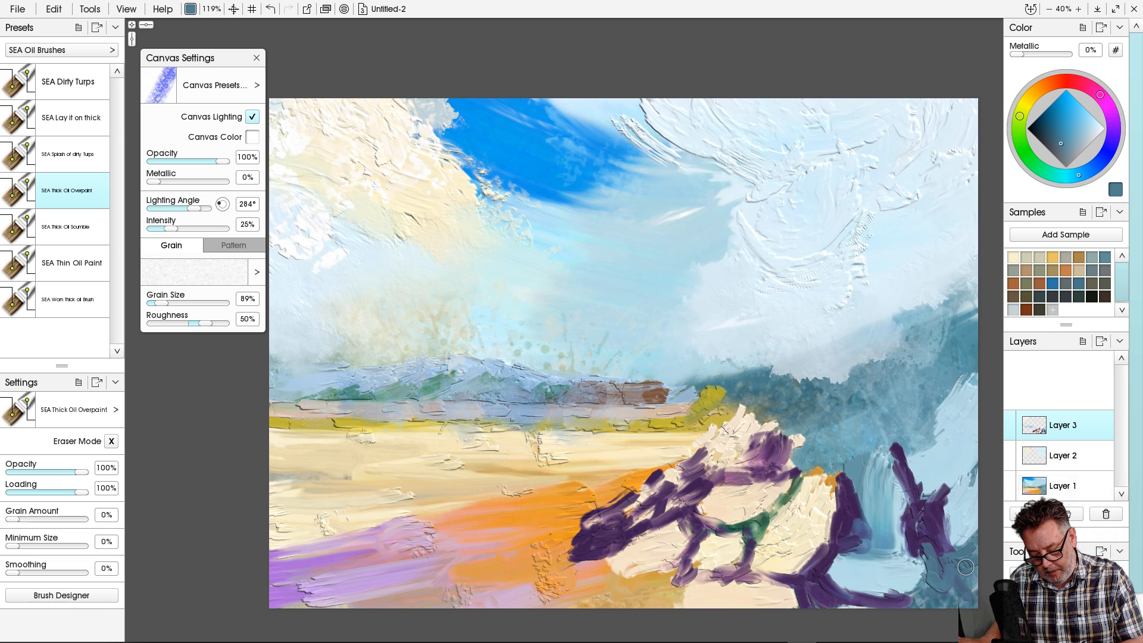
{"action": "key", "text": "bracketright"}
{"action": "key", "text": "bracketright"}
{"action": "key", "text": "bracketright"}
{"action": "key", "text": "bracketright"}
{"action": "key", "text": "bracketright"}
{"action": "key", "text": "bracketright"}
{"action": "mouse_move", "coordinate": [969, 563]}
{"action": "left_mouse_down"}
{"action": "mouse_move", "coordinate": [969, 598]}
{"action": "mouse_move", "coordinate": [944, 576]}
{"action": "mouse_move", "coordinate": [936, 614]}
{"action": "mouse_move", "coordinate": [937, 588]}
{"action": "mouse_move", "coordinate": [916, 609]}
{"action": "mouse_move", "coordinate": [941, 571]}
{"action": "mouse_move", "coordinate": [930, 492]}
{"action": "mouse_move", "coordinate": [939, 548]}
{"action": "mouse_move", "coordinate": [921, 530]}
{"action": "mouse_move", "coordinate": [946, 490]}
{"action": "mouse_move", "coordinate": [960, 550]}
{"action": "mouse_move", "coordinate": [930, 520]}
{"action": "mouse_move", "coordinate": [946, 547]}
{"action": "mouse_move", "coordinate": [918, 598]}
{"action": "left_mouse_up"}
{"action": "mouse_move", "coordinate": [911, 456]}
{"action": "left_mouse_down"}
{"action": "mouse_move", "coordinate": [902, 513]}
{"action": "mouse_move", "coordinate": [915, 518]}
{"action": "mouse_move", "coordinate": [905, 498]}
{"action": "mouse_move", "coordinate": [929, 415]}
{"action": "mouse_move", "coordinate": [930, 435]}
{"action": "mouse_move", "coordinate": [979, 391]}
{"action": "mouse_move", "coordinate": [968, 475]}
{"action": "mouse_move", "coordinate": [978, 502]}
{"action": "mouse_move", "coordinate": [881, 422]}
{"action": "mouse_move", "coordinate": [930, 393]}
{"action": "mouse_move", "coordinate": [873, 429]}
{"action": "mouse_move", "coordinate": [931, 386]}
{"action": "mouse_move", "coordinate": [906, 397]}
{"action": "mouse_move", "coordinate": [972, 368]}
{"action": "mouse_move", "coordinate": [907, 376]}
{"action": "mouse_move", "coordinate": [816, 472]}
{"action": "mouse_move", "coordinate": [845, 467]}
{"action": "mouse_move", "coordinate": [821, 471]}
{"action": "mouse_move", "coordinate": [848, 483]}
{"action": "mouse_move", "coordinate": [850, 528]}
{"action": "mouse_move", "coordinate": [805, 607]}
{"action": "mouse_move", "coordinate": [821, 589]}
{"action": "left_mouse_up"}
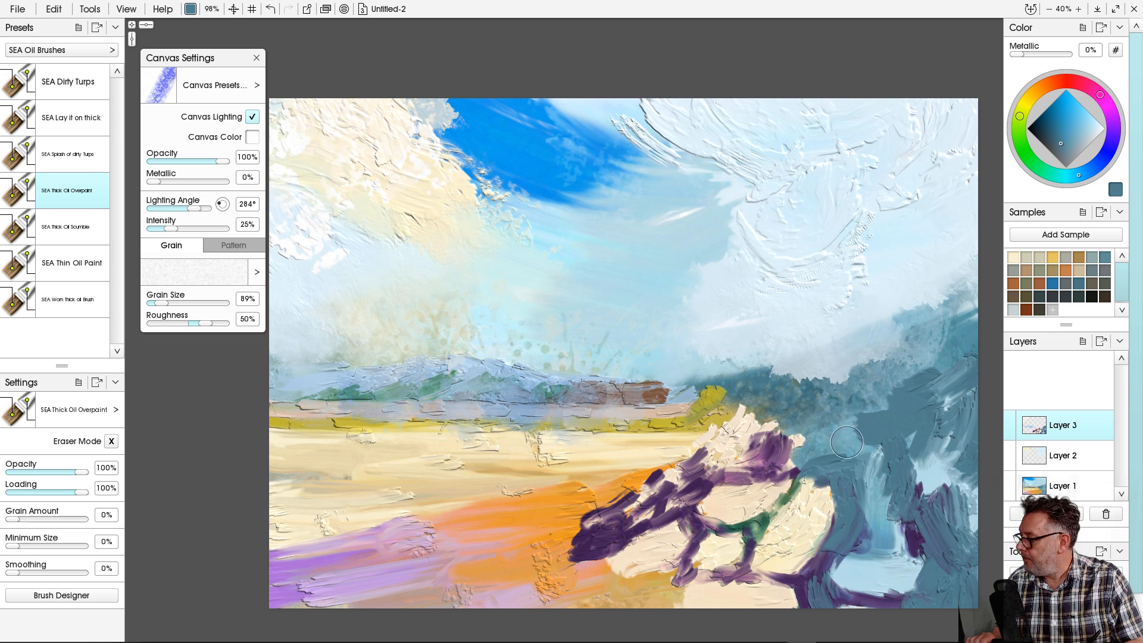
Extend the slate blue across the dark hillside above and to the right of the rock's peak.
{"action": "mouse_move", "coordinate": [877, 392]}
{"action": "left_mouse_down"}
{"action": "mouse_move", "coordinate": [846, 423]}
{"action": "mouse_move", "coordinate": [859, 402]}
{"action": "mouse_move", "coordinate": [840, 406]}
{"action": "mouse_move", "coordinate": [897, 382]}
{"action": "mouse_move", "coordinate": [877, 401]}
{"action": "mouse_move", "coordinate": [887, 406]}
{"action": "mouse_move", "coordinate": [774, 420]}
{"action": "left_mouse_up"}
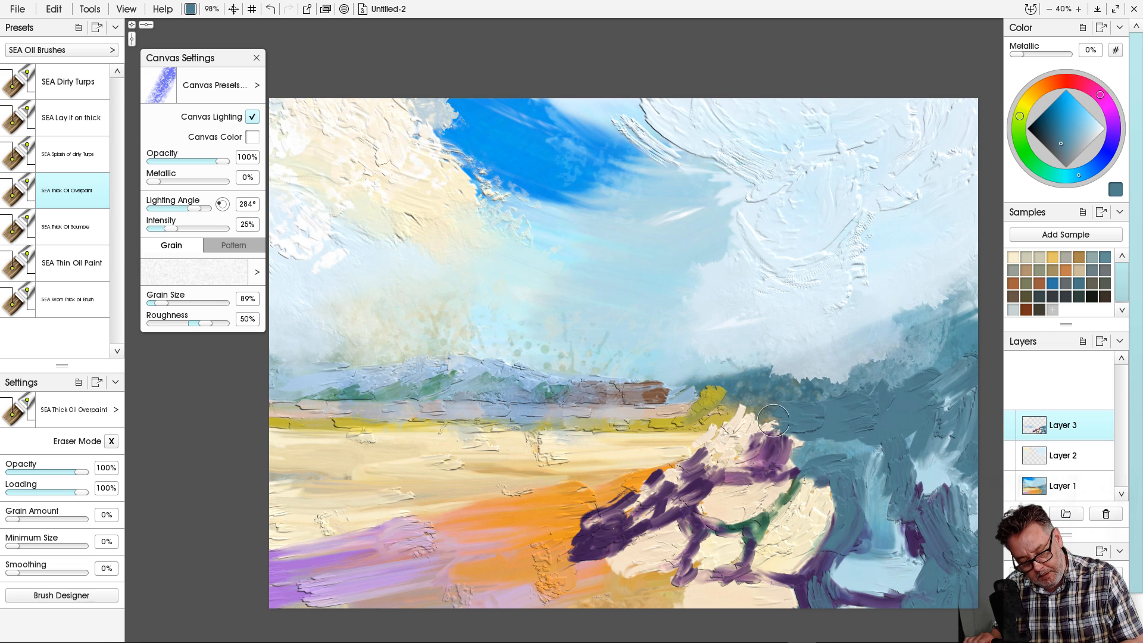
{"action": "left_click_drag", "start_coordinate": [919, 368], "coordinate": [868, 393]}
{"action": "mouse_move", "coordinate": [962, 354]}
{"action": "left_mouse_down"}
{"action": "mouse_move", "coordinate": [911, 373]}
{"action": "mouse_move", "coordinate": [976, 350]}
{"action": "mouse_move", "coordinate": [947, 377]}
{"action": "left_mouse_up"}
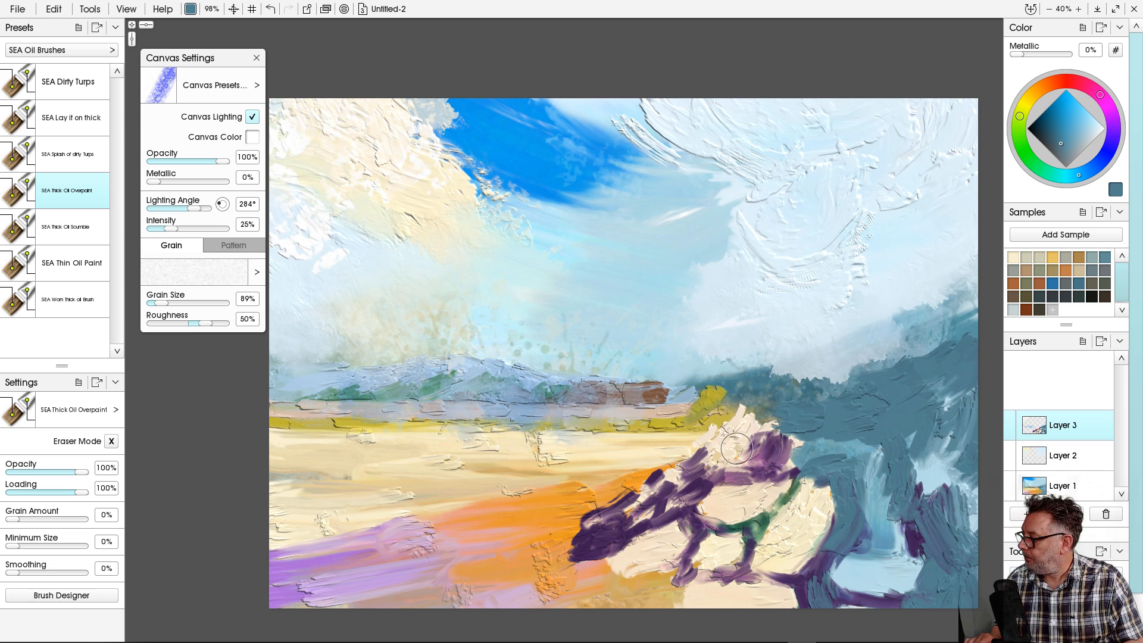
Paint slate blue over the rock's peak and right side, reducing the brush to 48% for smaller strokes on its face.
{"action": "mouse_move", "coordinate": [756, 473]}
{"action": "left_mouse_down"}
{"action": "mouse_move", "coordinate": [804, 417]}
{"action": "mouse_move", "coordinate": [766, 437]}
{"action": "mouse_move", "coordinate": [773, 413]}
{"action": "mouse_move", "coordinate": [755, 424]}
{"action": "mouse_move", "coordinate": [701, 473]}
{"action": "mouse_move", "coordinate": [726, 437]}
{"action": "mouse_move", "coordinate": [796, 463]}
{"action": "mouse_move", "coordinate": [781, 485]}
{"action": "mouse_move", "coordinate": [752, 441]}
{"action": "mouse_move", "coordinate": [792, 451]}
{"action": "left_mouse_up"}
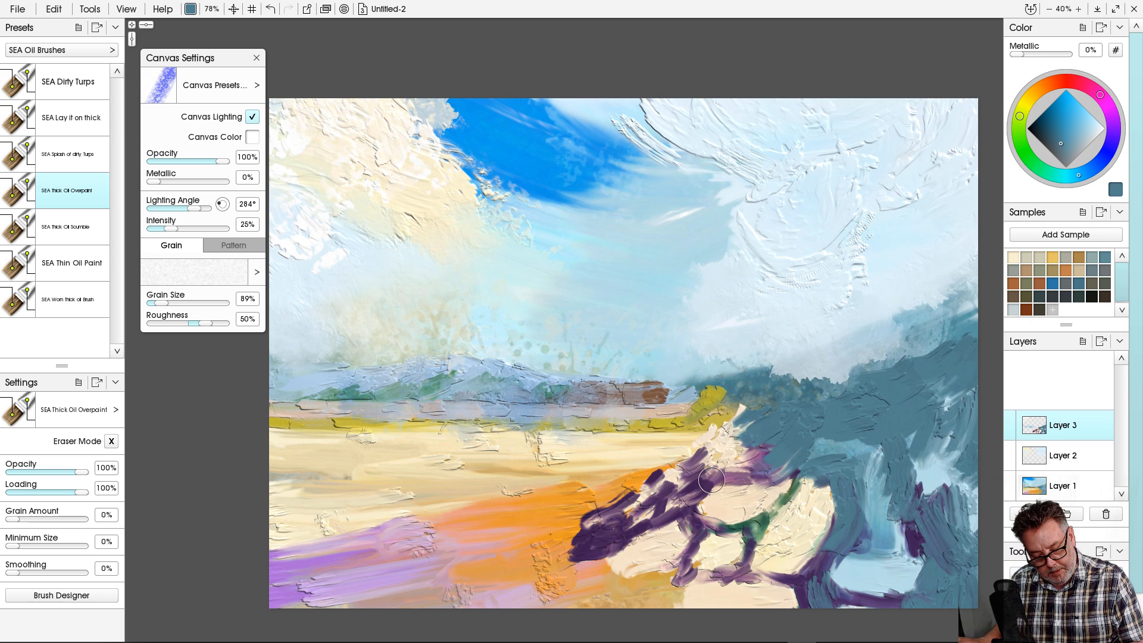
{"action": "key", "text": "bracketleft"}
{"action": "key", "text": "bracketleft"}
{"action": "key", "text": "bracketleft"}
{"action": "key", "text": "bracketleft"}
{"action": "key", "text": "bracketleft"}
{"action": "left_click_drag", "start_coordinate": [766, 437], "coordinate": [725, 477]}
{"action": "mouse_move", "coordinate": [741, 437]}
{"action": "left_mouse_down"}
{"action": "mouse_move", "coordinate": [712, 469]}
{"action": "mouse_move", "coordinate": [706, 503]}
{"action": "left_mouse_up"}
{"action": "mouse_move", "coordinate": [854, 432]}
{"action": "left_mouse_down"}
{"action": "mouse_move", "coordinate": [822, 472]}
{"action": "mouse_move", "coordinate": [872, 434]}
{"action": "mouse_move", "coordinate": [864, 475]}
{"action": "mouse_move", "coordinate": [881, 451]}
{"action": "mouse_move", "coordinate": [829, 508]}
{"action": "left_mouse_up"}
{"action": "mouse_move", "coordinate": [759, 513]}
{"action": "left_mouse_down"}
{"action": "mouse_move", "coordinate": [796, 488]}
{"action": "mouse_move", "coordinate": [774, 519]}
{"action": "mouse_move", "coordinate": [818, 483]}
{"action": "mouse_move", "coordinate": [818, 496]}
{"action": "mouse_move", "coordinate": [815, 481]}
{"action": "mouse_move", "coordinate": [840, 503]}
{"action": "mouse_move", "coordinate": [815, 485]}
{"action": "mouse_move", "coordinate": [836, 498]}
{"action": "mouse_move", "coordinate": [828, 548]}
{"action": "left_mouse_up"}
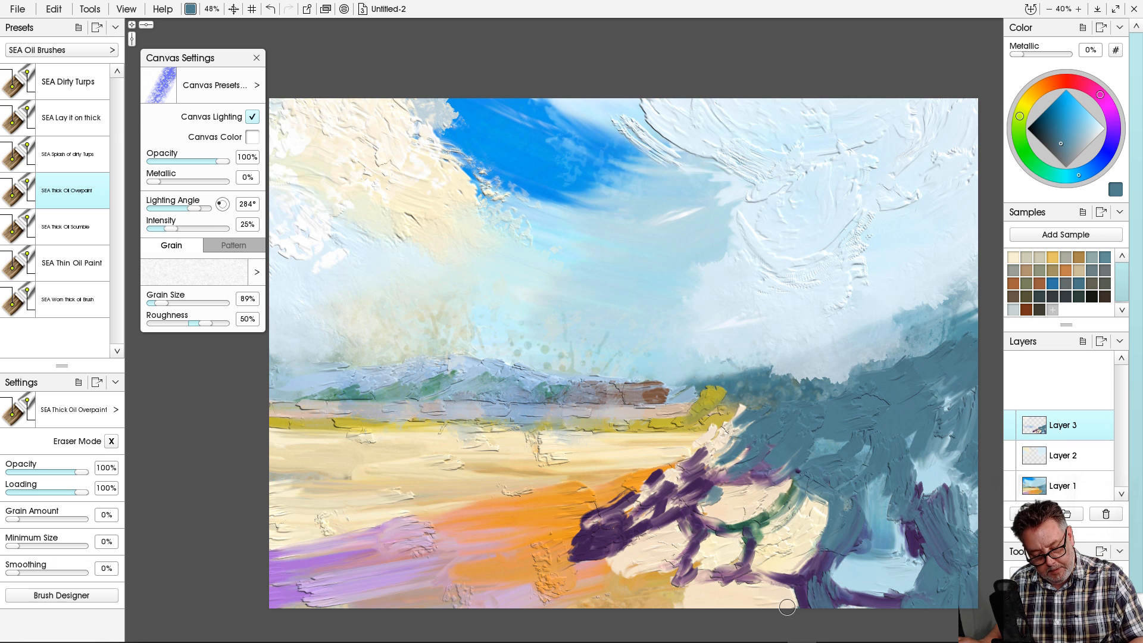
{"action": "left_click_drag", "start_coordinate": [811, 484], "coordinate": [769, 528]}
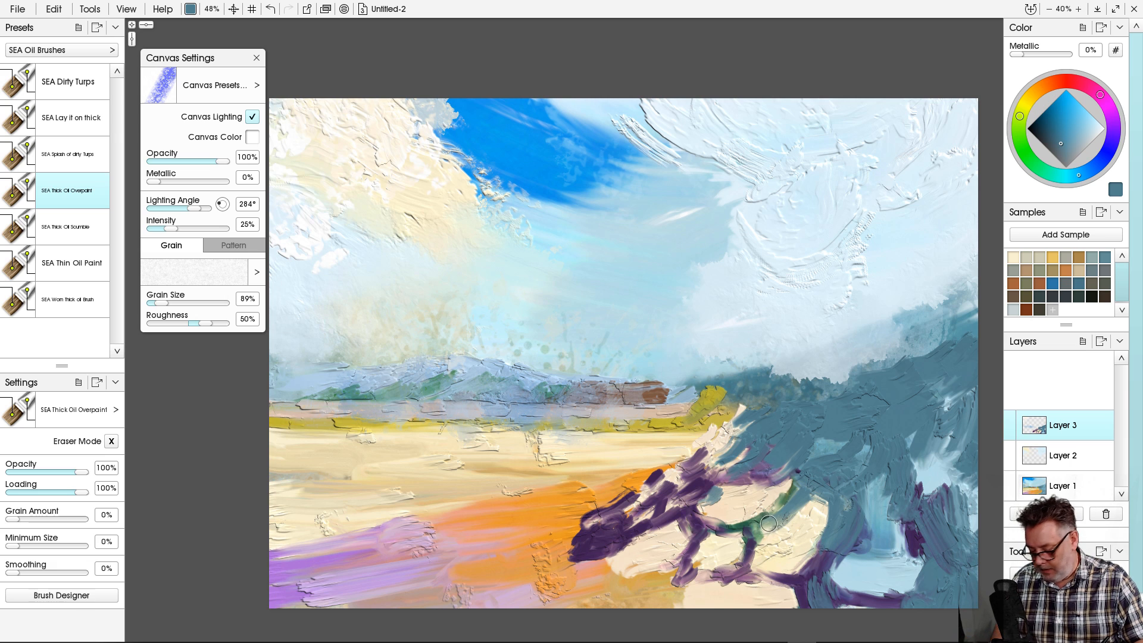
Pick a muted grey-green and paint thick dabs on the rock's left slope, lower face and upper part.
{"action": "left_click", "coordinate": [772, 524], "text": "alt"}
{"action": "mouse_move", "coordinate": [809, 503]}
{"action": "left_mouse_down"}
{"action": "mouse_move", "coordinate": [779, 522]}
{"action": "mouse_move", "coordinate": [776, 552]}
{"action": "mouse_move", "coordinate": [777, 529]}
{"action": "mouse_move", "coordinate": [761, 559]}
{"action": "mouse_move", "coordinate": [761, 545]}
{"action": "mouse_move", "coordinate": [739, 599]}
{"action": "mouse_move", "coordinate": [738, 587]}
{"action": "mouse_move", "coordinate": [713, 591]}
{"action": "mouse_move", "coordinate": [727, 540]}
{"action": "mouse_move", "coordinate": [715, 547]}
{"action": "mouse_move", "coordinate": [718, 563]}
{"action": "mouse_move", "coordinate": [683, 526]}
{"action": "mouse_move", "coordinate": [674, 539]}
{"action": "mouse_move", "coordinate": [691, 557]}
{"action": "mouse_move", "coordinate": [676, 526]}
{"action": "mouse_move", "coordinate": [631, 542]}
{"action": "mouse_move", "coordinate": [661, 519]}
{"action": "mouse_move", "coordinate": [625, 547]}
{"action": "mouse_move", "coordinate": [657, 527]}
{"action": "mouse_move", "coordinate": [696, 470]}
{"action": "mouse_move", "coordinate": [640, 497]}
{"action": "mouse_move", "coordinate": [668, 503]}
{"action": "mouse_move", "coordinate": [634, 493]}
{"action": "mouse_move", "coordinate": [586, 524]}
{"action": "mouse_move", "coordinate": [622, 538]}
{"action": "mouse_move", "coordinate": [542, 535]}
{"action": "mouse_move", "coordinate": [690, 540]}
{"action": "left_mouse_up"}
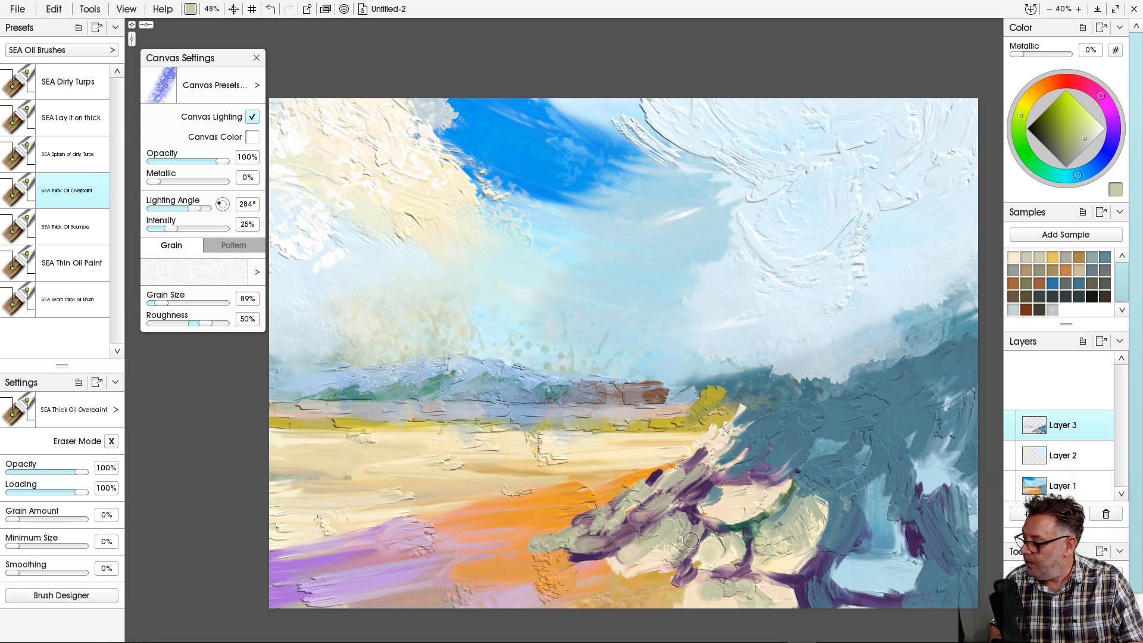
{"action": "mouse_move", "coordinate": [752, 483]}
{"action": "left_mouse_down"}
{"action": "mouse_move", "coordinate": [790, 437]}
{"action": "mouse_move", "coordinate": [758, 469]}
{"action": "mouse_move", "coordinate": [792, 443]}
{"action": "mouse_move", "coordinate": [776, 468]}
{"action": "mouse_move", "coordinate": [791, 427]}
{"action": "mouse_move", "coordinate": [767, 460]}
{"action": "mouse_move", "coordinate": [789, 437]}
{"action": "left_mouse_up"}
Choose a pale cream yellow and paint short dabs around the rock's peak and on the slate blue to its right.
{"action": "left_click", "coordinate": [1092, 125]}
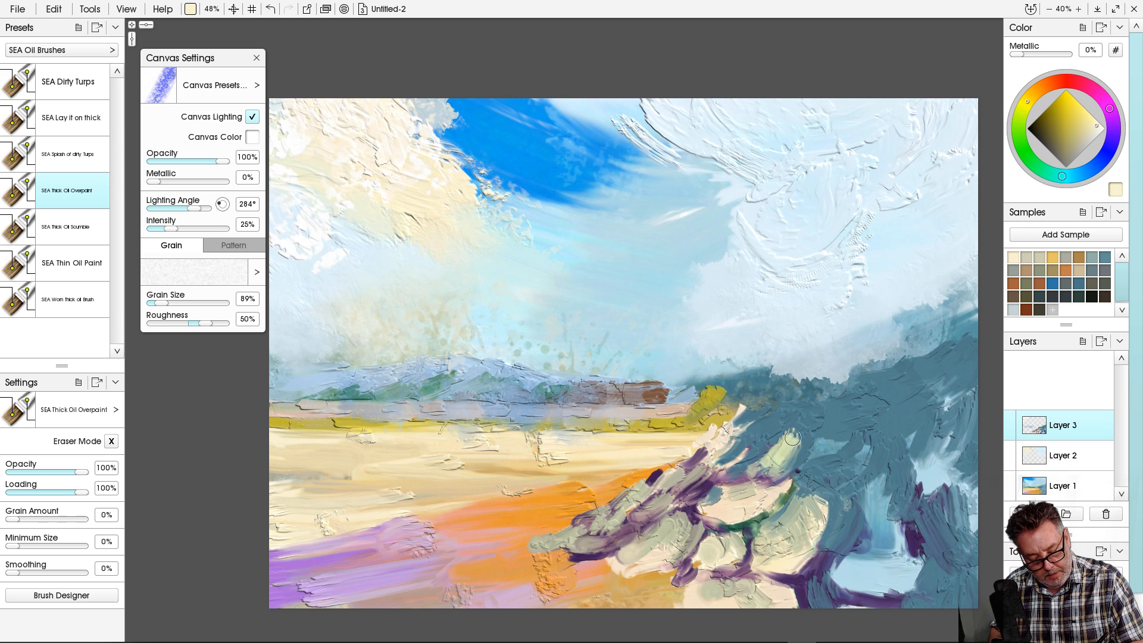
{"action": "mouse_move", "coordinate": [792, 438]}
{"action": "left_mouse_down"}
{"action": "mouse_move", "coordinate": [782, 418]}
{"action": "mouse_move", "coordinate": [757, 448]}
{"action": "mouse_move", "coordinate": [768, 434]}
{"action": "mouse_move", "coordinate": [753, 431]}
{"action": "mouse_move", "coordinate": [758, 407]}
{"action": "mouse_move", "coordinate": [715, 436]}
{"action": "left_mouse_up"}
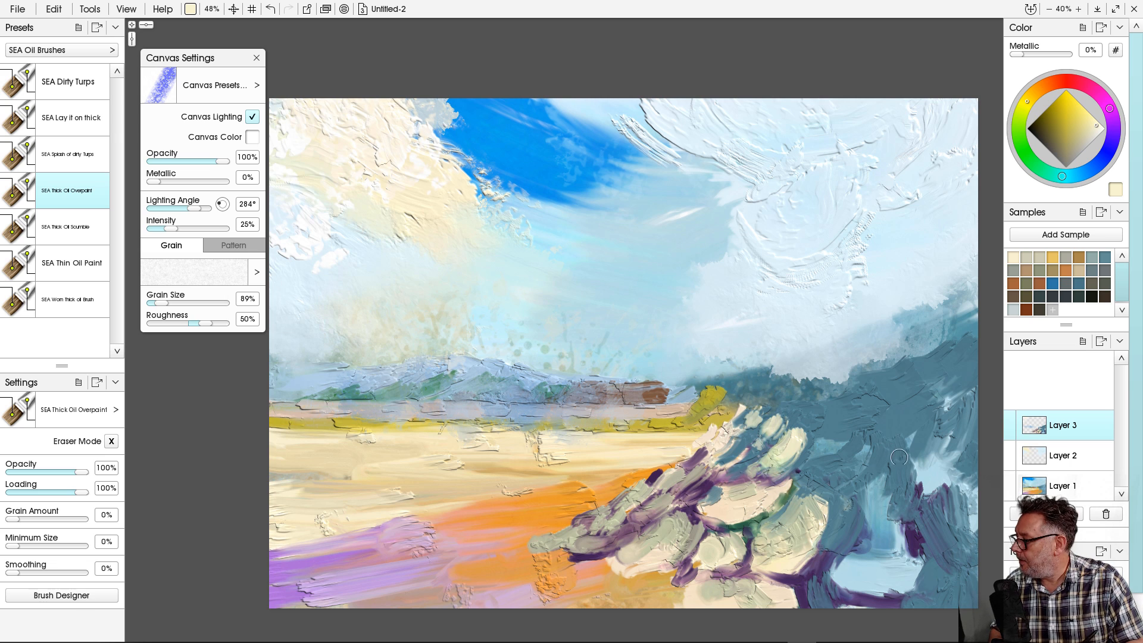
{"action": "mouse_move", "coordinate": [815, 449]}
{"action": "left_mouse_down"}
{"action": "mouse_move", "coordinate": [851, 410]}
{"action": "mouse_move", "coordinate": [859, 423]}
{"action": "mouse_move", "coordinate": [854, 406]}
{"action": "mouse_move", "coordinate": [869, 415]}
{"action": "mouse_move", "coordinate": [855, 402]}
{"action": "mouse_move", "coordinate": [859, 427]}
{"action": "mouse_move", "coordinate": [849, 415]}
{"action": "mouse_move", "coordinate": [836, 442]}
{"action": "left_mouse_up"}
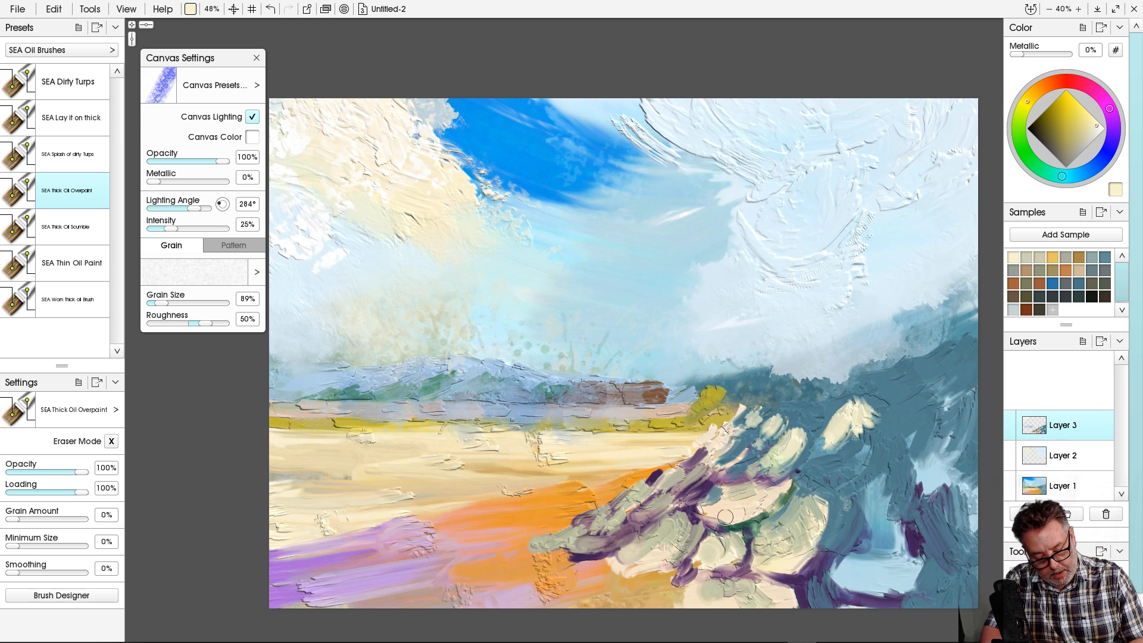
Paint pale cream highlights on the middle stones and along the rock's left slope down to the orange field.
{"action": "left_click_drag", "start_coordinate": [721, 494], "coordinate": [703, 509]}
{"action": "mouse_move", "coordinate": [722, 505]}
{"action": "left_mouse_down"}
{"action": "mouse_move", "coordinate": [726, 520]}
{"action": "mouse_move", "coordinate": [699, 515]}
{"action": "mouse_move", "coordinate": [724, 522]}
{"action": "left_mouse_up"}
{"action": "mouse_move", "coordinate": [657, 548]}
{"action": "left_mouse_down"}
{"action": "mouse_move", "coordinate": [674, 571]}
{"action": "mouse_move", "coordinate": [649, 562]}
{"action": "mouse_move", "coordinate": [665, 566]}
{"action": "mouse_move", "coordinate": [656, 543]}
{"action": "mouse_move", "coordinate": [637, 549]}
{"action": "mouse_move", "coordinate": [606, 524]}
{"action": "mouse_move", "coordinate": [624, 514]}
{"action": "mouse_move", "coordinate": [594, 543]}
{"action": "mouse_move", "coordinate": [630, 512]}
{"action": "mouse_move", "coordinate": [596, 542]}
{"action": "mouse_move", "coordinate": [608, 542]}
{"action": "mouse_move", "coordinate": [588, 542]}
{"action": "mouse_move", "coordinate": [606, 503]}
{"action": "mouse_move", "coordinate": [589, 540]}
{"action": "mouse_move", "coordinate": [595, 521]}
{"action": "mouse_move", "coordinate": [536, 559]}
{"action": "mouse_move", "coordinate": [575, 521]}
{"action": "mouse_move", "coordinate": [528, 557]}
{"action": "left_mouse_up"}
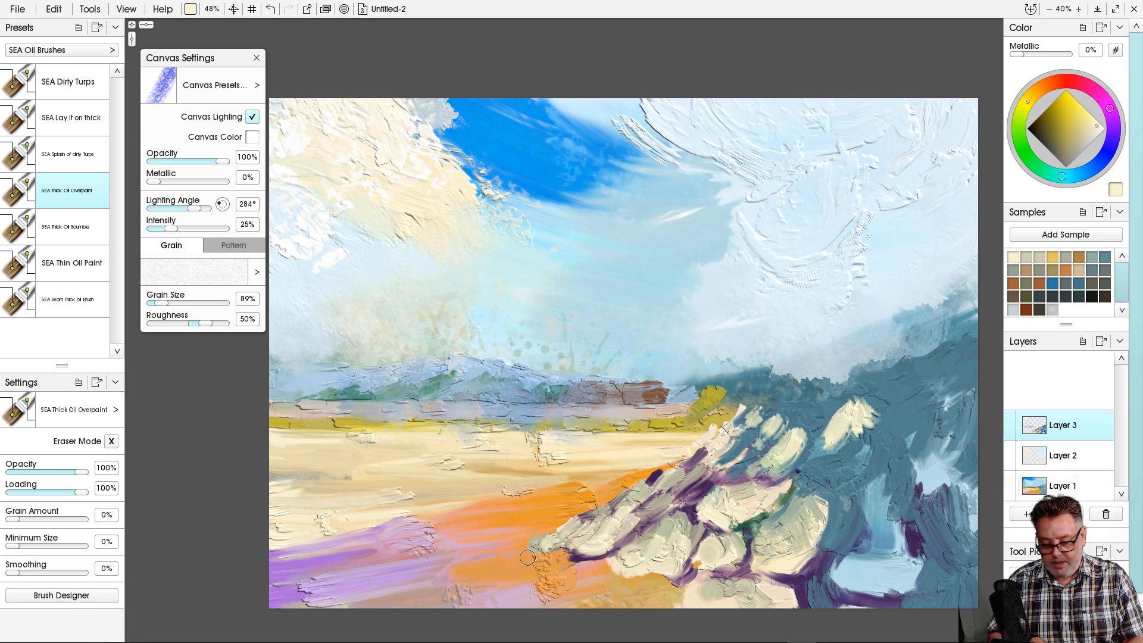
{"action": "mouse_move", "coordinate": [564, 520]}
{"action": "left_mouse_down"}
{"action": "mouse_move", "coordinate": [653, 480]}
{"action": "mouse_move", "coordinate": [624, 504]}
{"action": "left_mouse_up"}
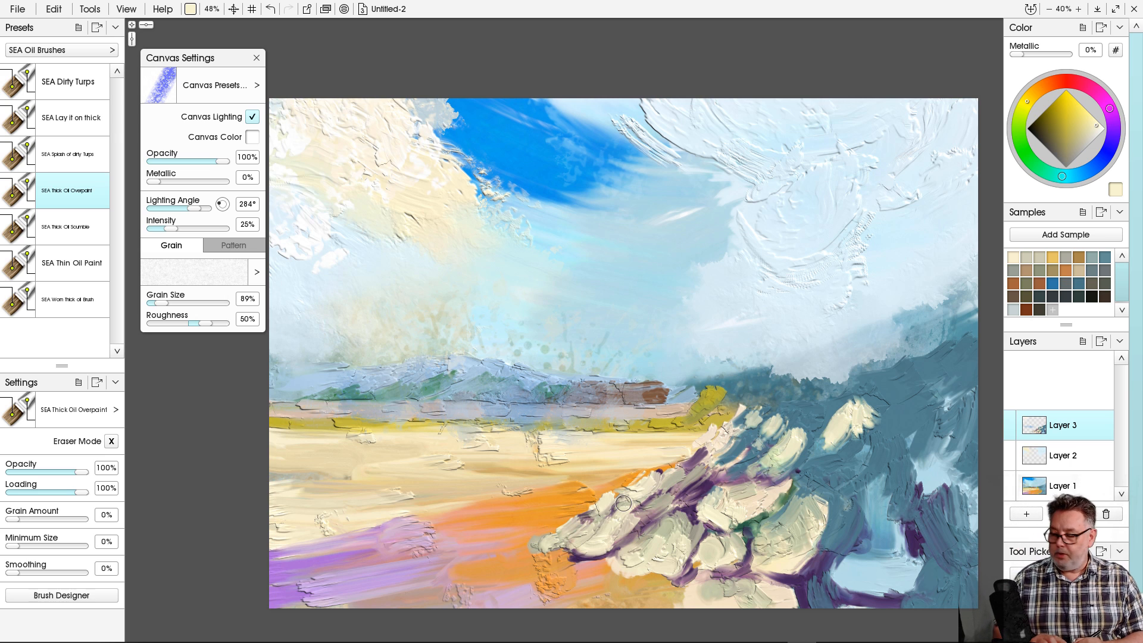
Add pale cream stone shapes near the rock's peak and enlarge the group of stones on its upper right.
{"action": "left_click_drag", "start_coordinate": [784, 419], "coordinate": [770, 422]}
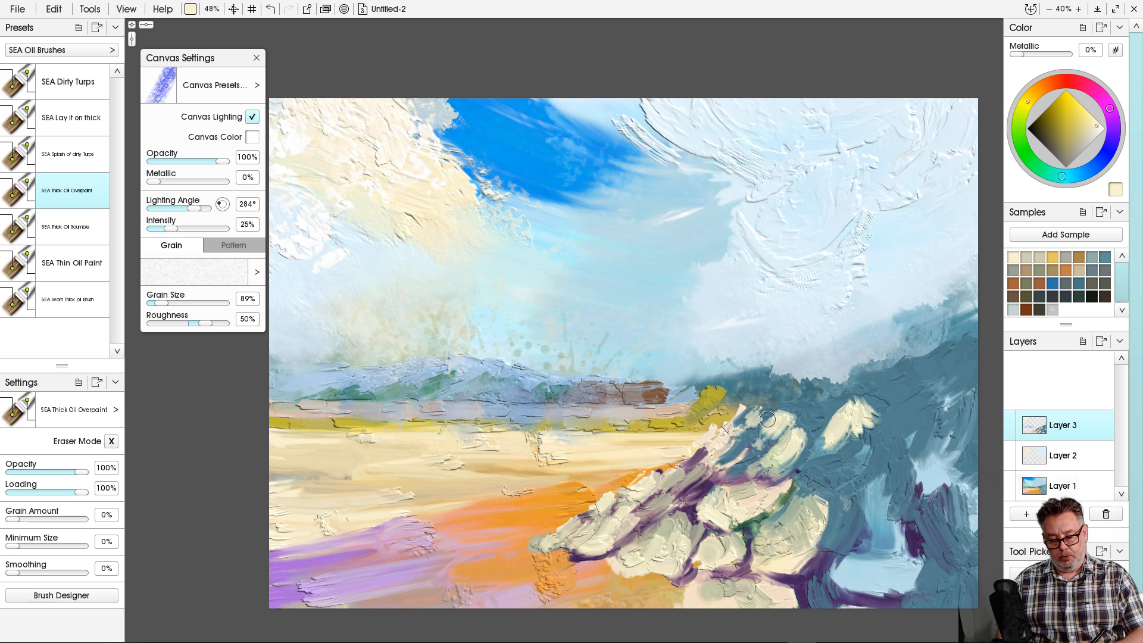
{"action": "mouse_move", "coordinate": [840, 484]}
{"action": "left_mouse_down"}
{"action": "mouse_move", "coordinate": [871, 461]}
{"action": "mouse_move", "coordinate": [867, 446]}
{"action": "mouse_move", "coordinate": [813, 481]}
{"action": "left_mouse_up"}
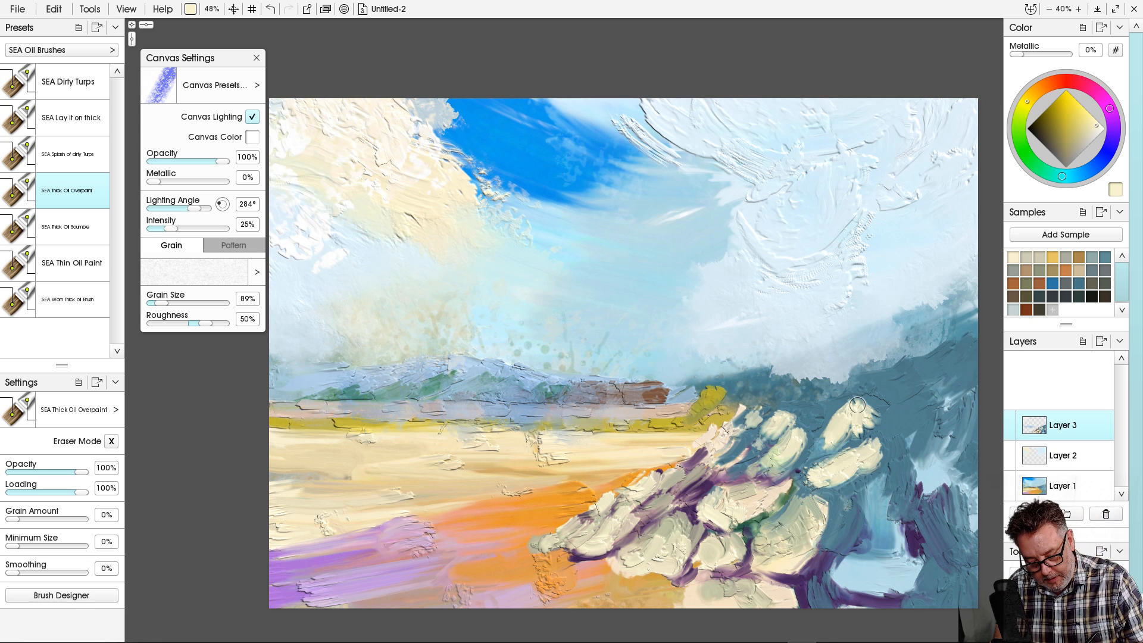
{"action": "left_click_drag", "start_coordinate": [854, 406], "coordinate": [819, 439]}
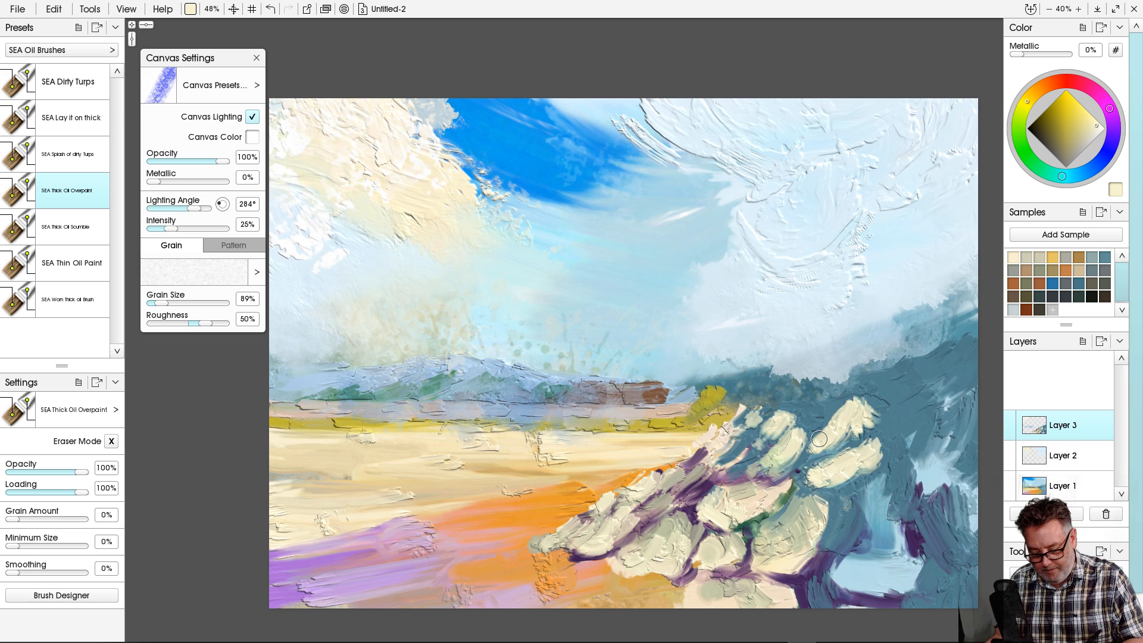
Sample the dark purple, dismiss the Express Menu, and paint shadows between and below the right-hand cream stones.
{"action": "left_click", "coordinate": [911, 534], "text": "alt"}
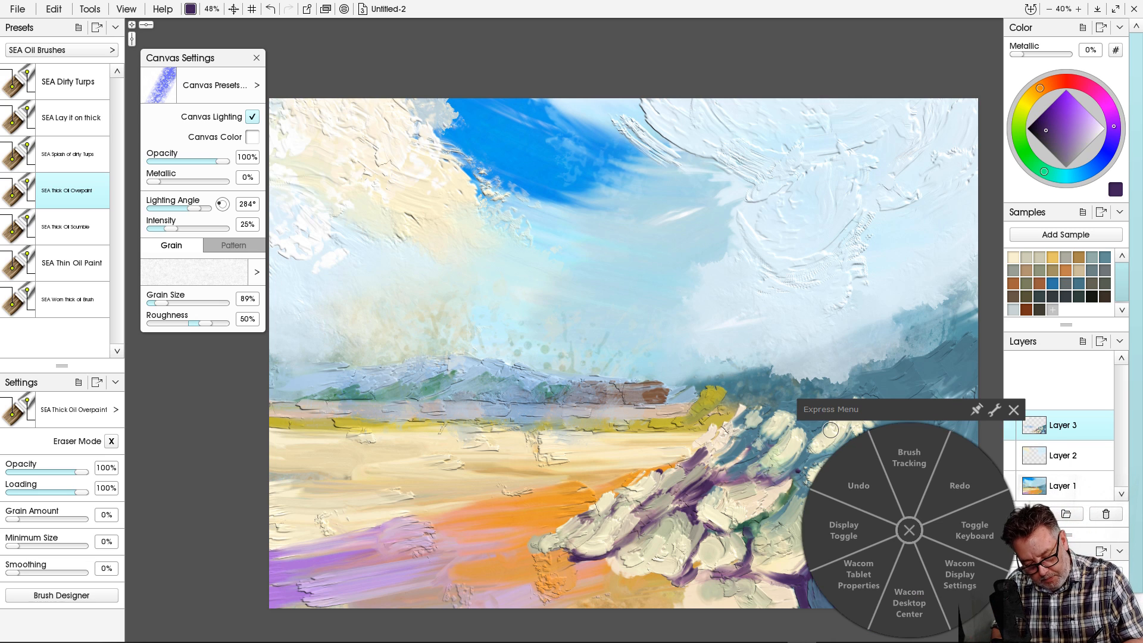
{"action": "left_click", "coordinate": [1014, 411]}
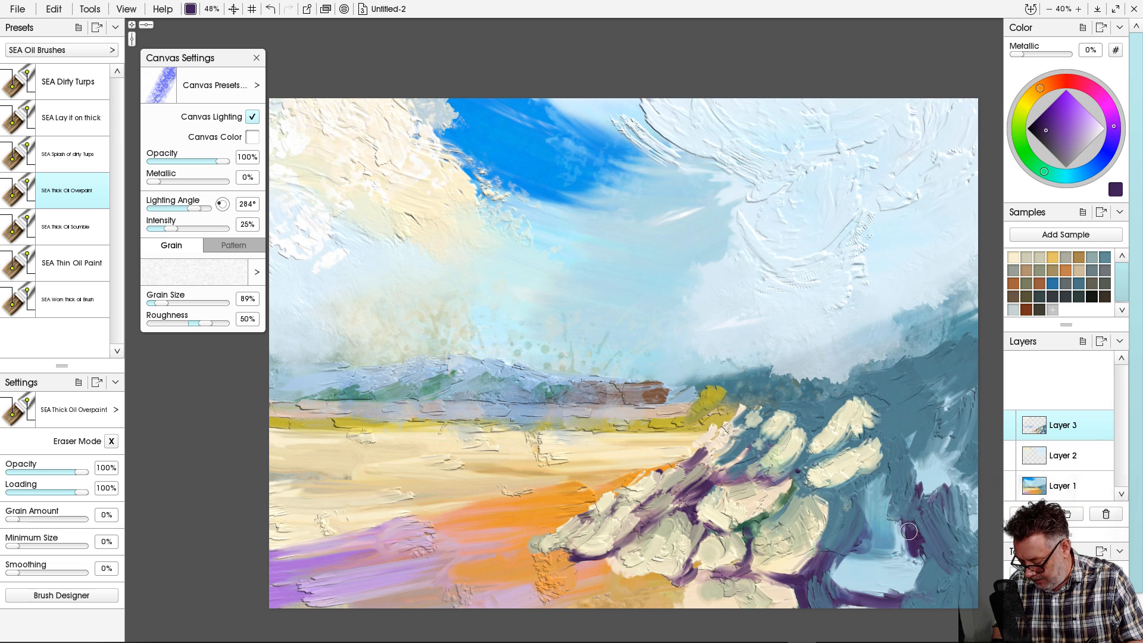
{"action": "left_click_drag", "start_coordinate": [874, 418], "coordinate": [803, 464]}
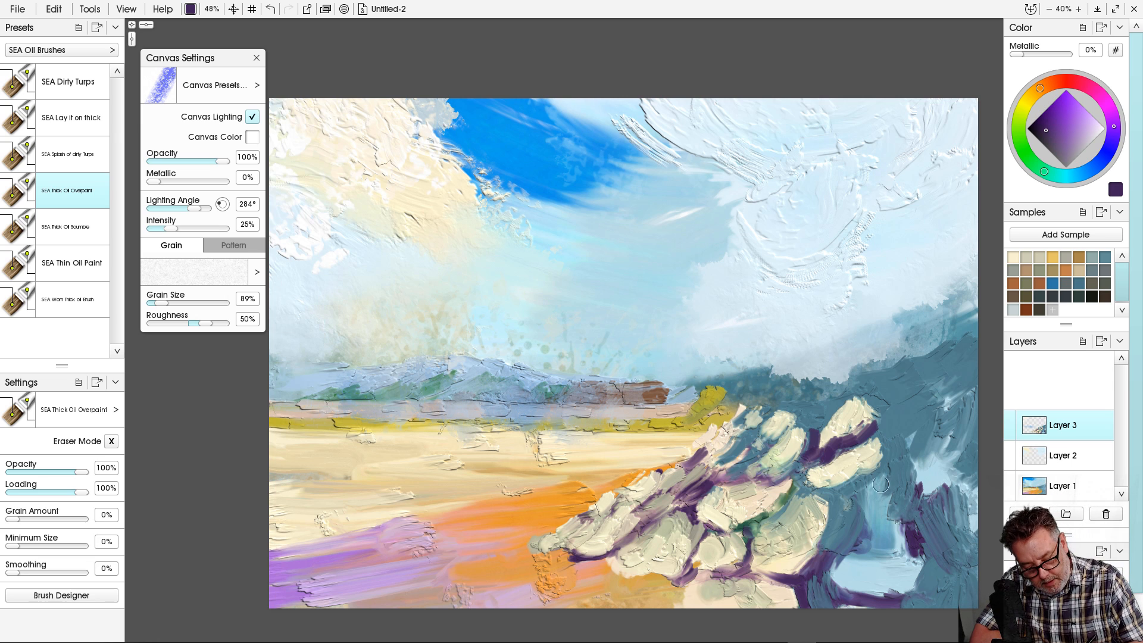
{"action": "mouse_move", "coordinate": [880, 485]}
{"action": "left_mouse_down"}
{"action": "mouse_move", "coordinate": [885, 471]}
{"action": "mouse_move", "coordinate": [879, 528]}
{"action": "mouse_move", "coordinate": [899, 519]}
{"action": "mouse_move", "coordinate": [857, 524]}
{"action": "mouse_move", "coordinate": [865, 533]}
{"action": "mouse_move", "coordinate": [825, 516]}
{"action": "left_mouse_up"}
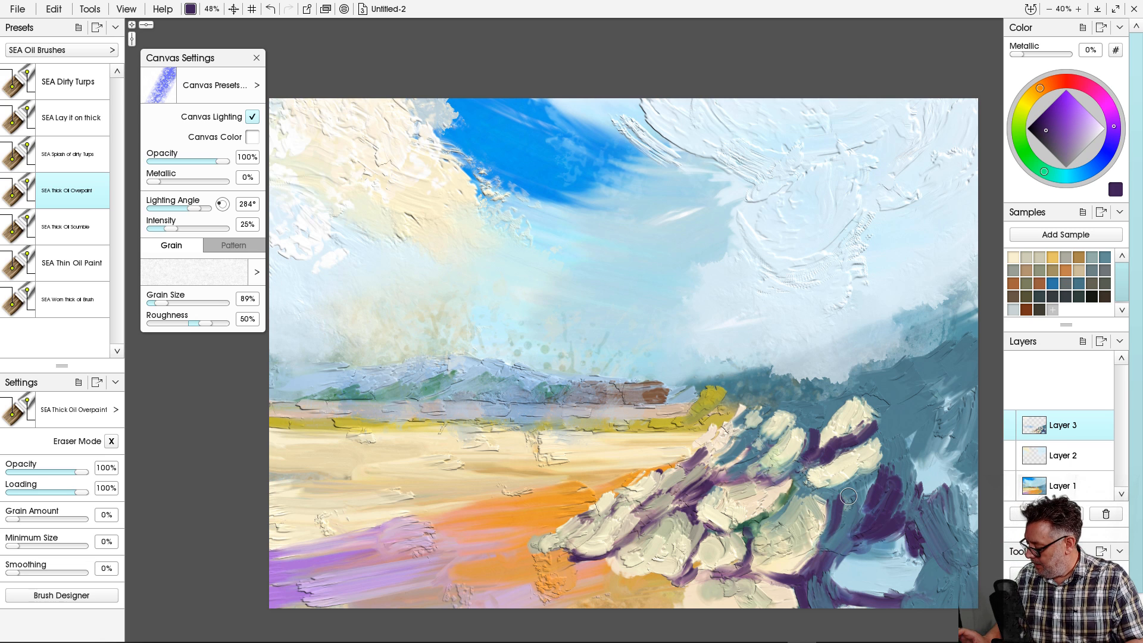
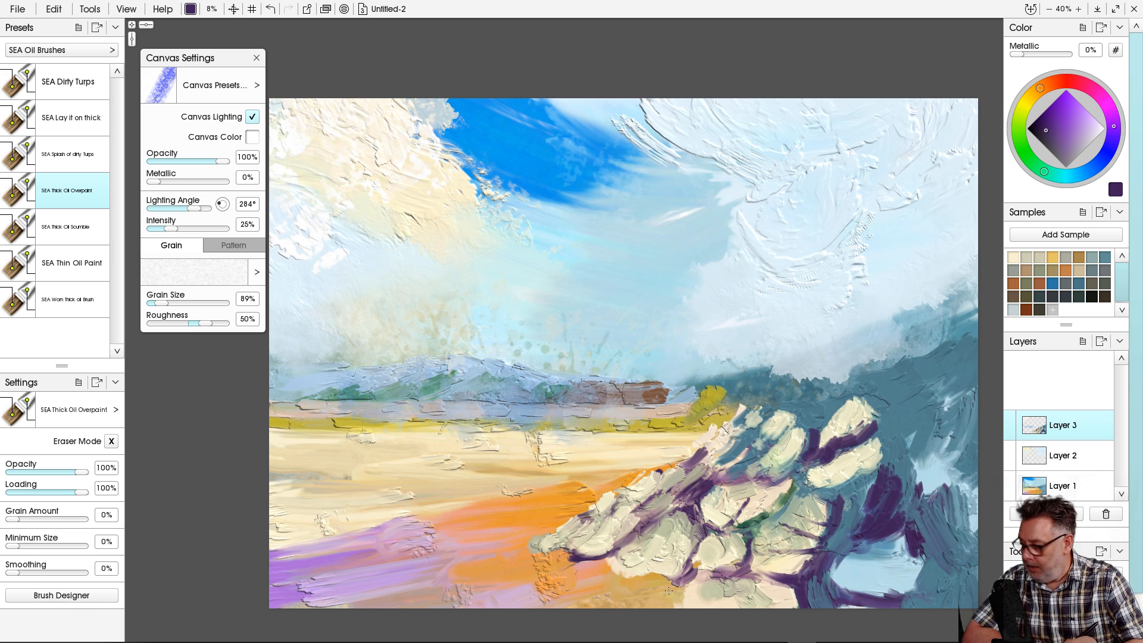
Sample a dark blue-violet, enlarge the brush to 148%, and paint patches on the slate blue hillside right of the stones.
{"action": "left_click", "coordinate": [888, 488], "text": "alt"}
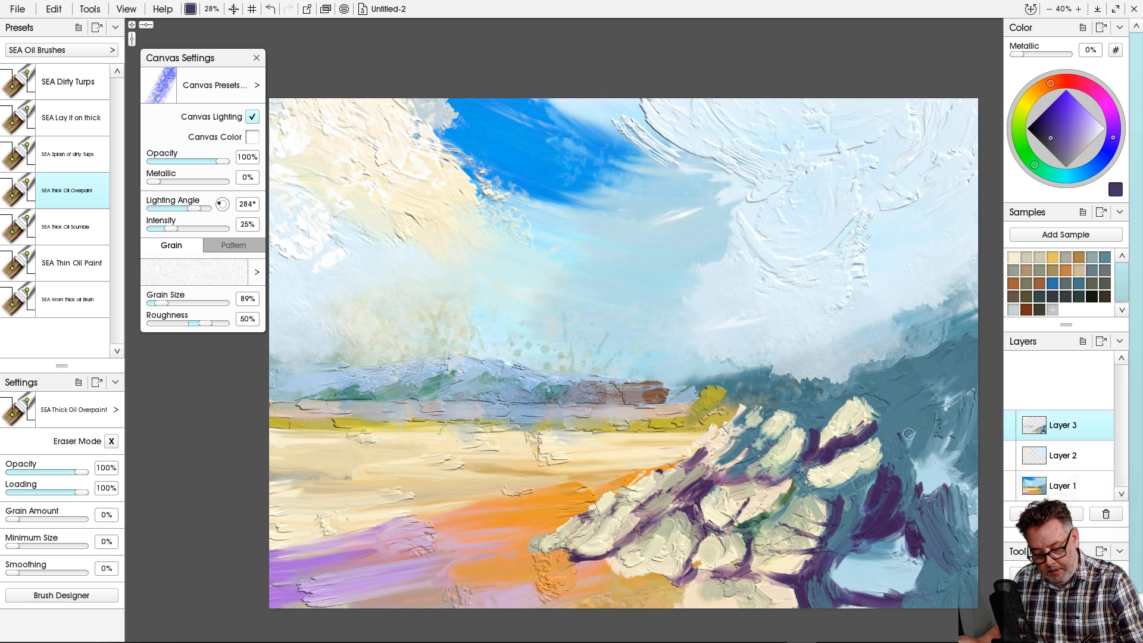
{"action": "key", "text": "]"}
{"action": "key", "text": "]"}
{"action": "key", "text": "]"}
{"action": "key", "text": "]"}
{"action": "key", "text": "]"}
{"action": "key", "text": "]"}
{"action": "key", "text": "]"}
{"action": "key", "text": "]"}
{"action": "key", "text": "]"}
{"action": "key", "text": "]"}
{"action": "key", "text": "]"}
{"action": "key", "text": "]"}
{"action": "mouse_move", "coordinate": [947, 419]}
{"action": "left_mouse_down"}
{"action": "mouse_move", "coordinate": [932, 439]}
{"action": "mouse_move", "coordinate": [899, 411]}
{"action": "mouse_move", "coordinate": [914, 420]}
{"action": "mouse_move", "coordinate": [958, 387]}
{"action": "mouse_move", "coordinate": [965, 411]}
{"action": "left_mouse_up"}
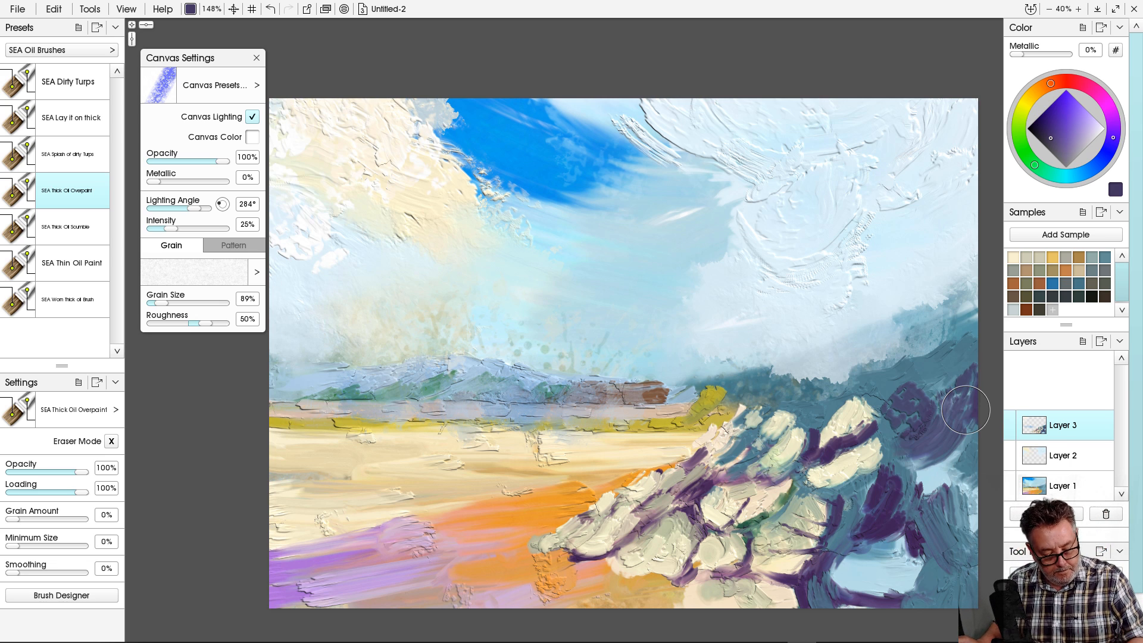
Sample the field's orange, reduce the brush to 135%, try a stroke along the hillside's upper edge, and undo that stroke.
{"action": "left_click", "coordinate": [554, 503], "text": "alt"}
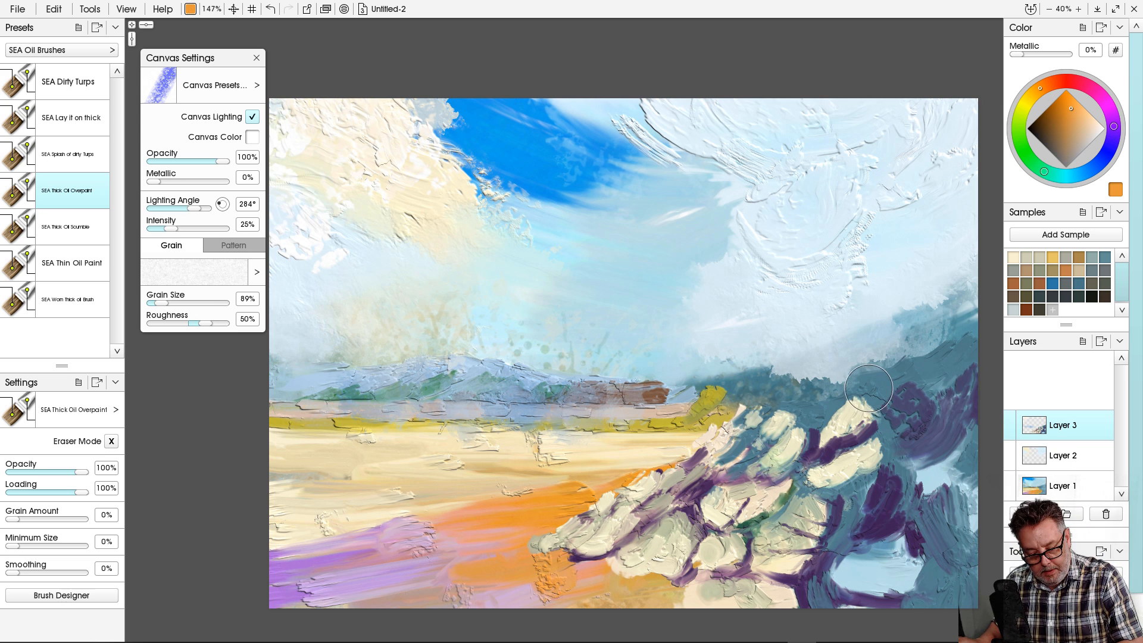
{"action": "key", "text": "bracketleft"}
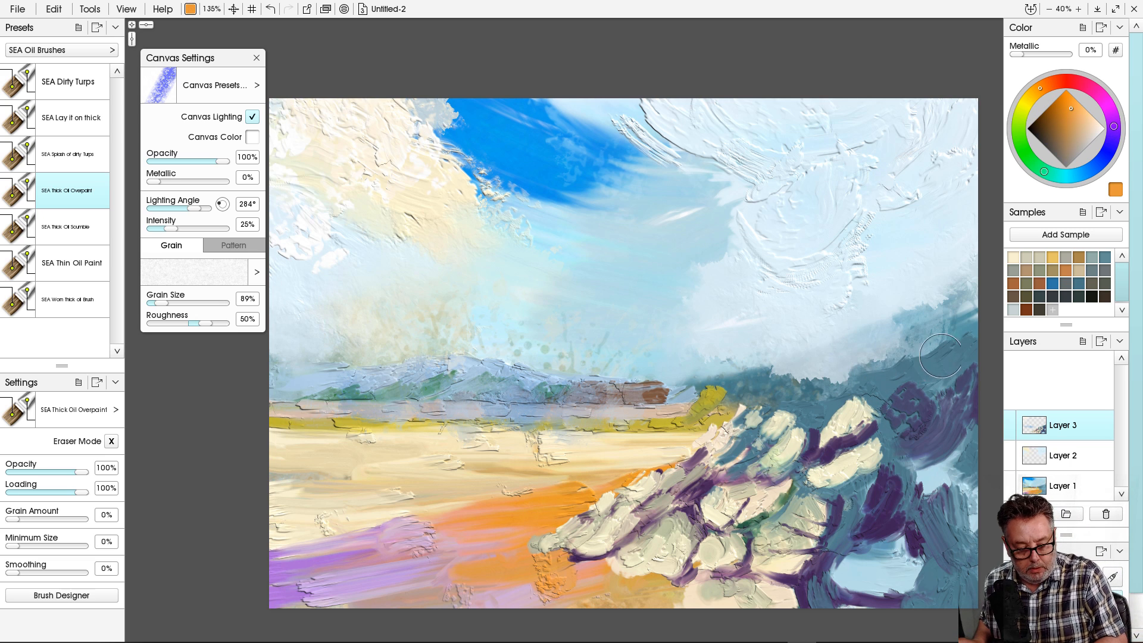
{"action": "mouse_move", "coordinate": [953, 344]}
{"action": "left_mouse_down"}
{"action": "mouse_move", "coordinate": [837, 376]}
{"action": "mouse_move", "coordinate": [801, 367]}
{"action": "left_mouse_up"}
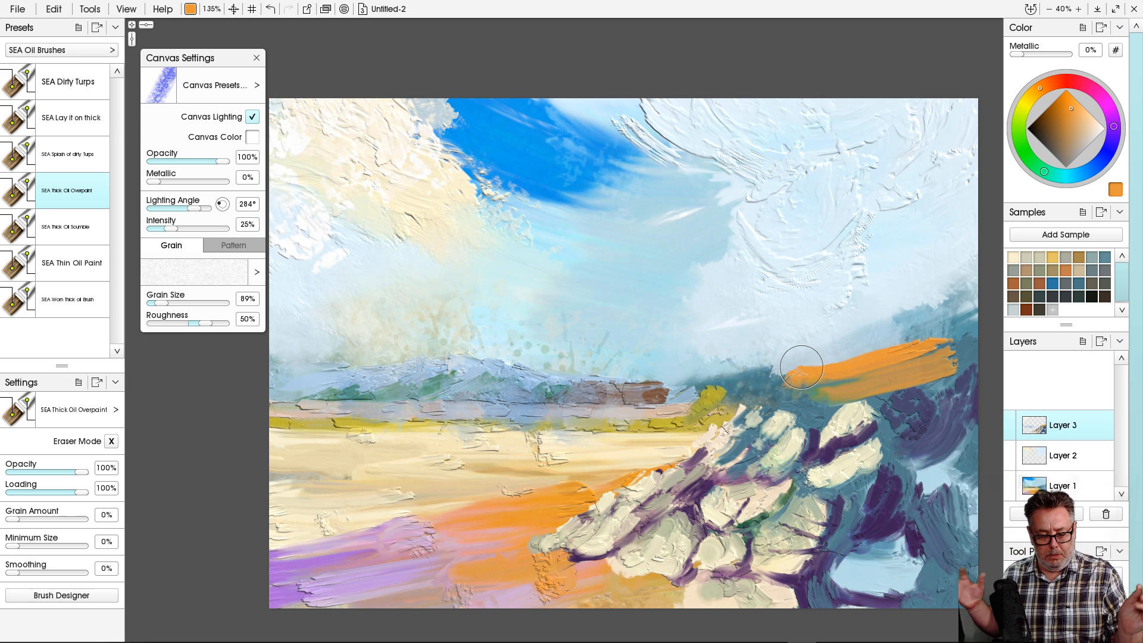
{"action": "key", "text": "ctrl+z"}
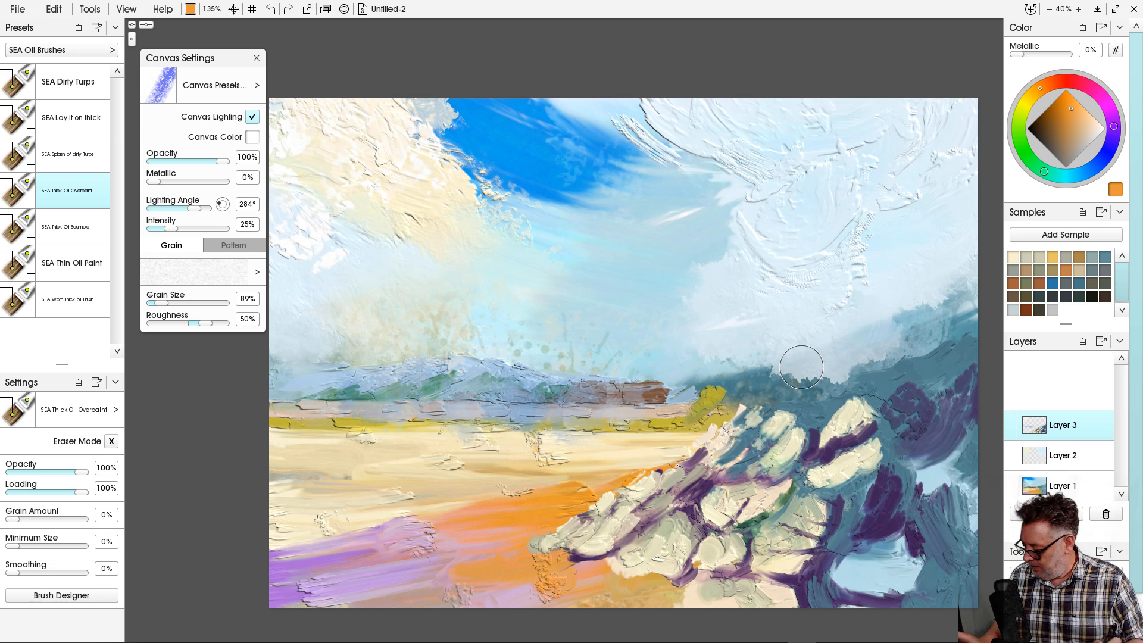
Reduce the brush to 95%, choose a lighter peach orange, paint along the hillside's upper right edge, and reduce the size to 83%.
{"action": "key", "text": "["}
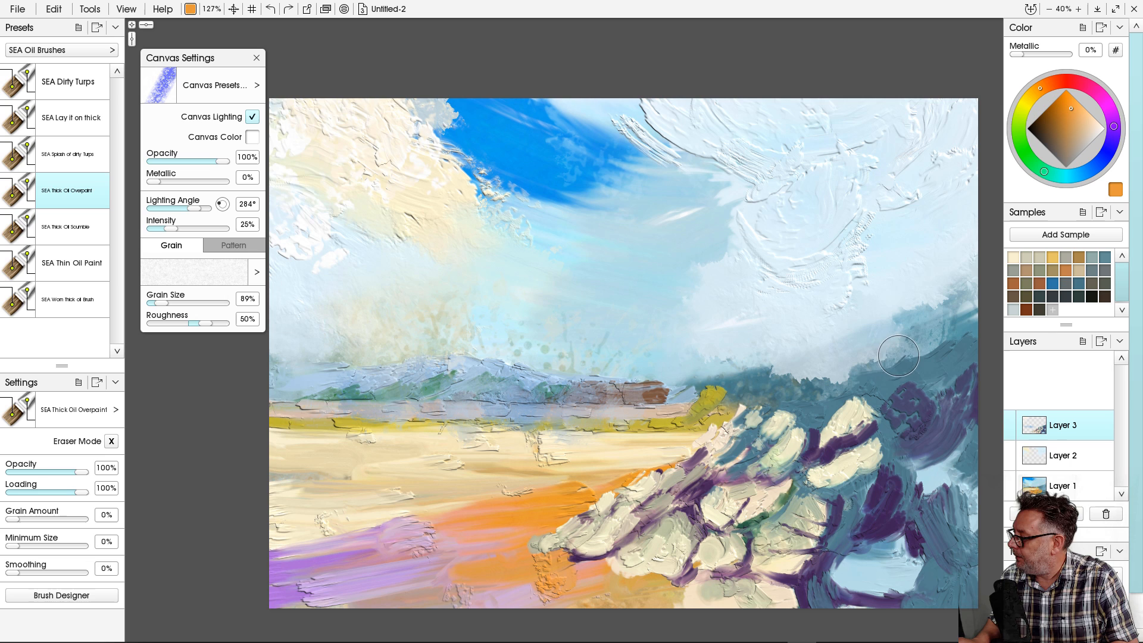
{"action": "key", "text": "["}
{"action": "key", "text": "["}
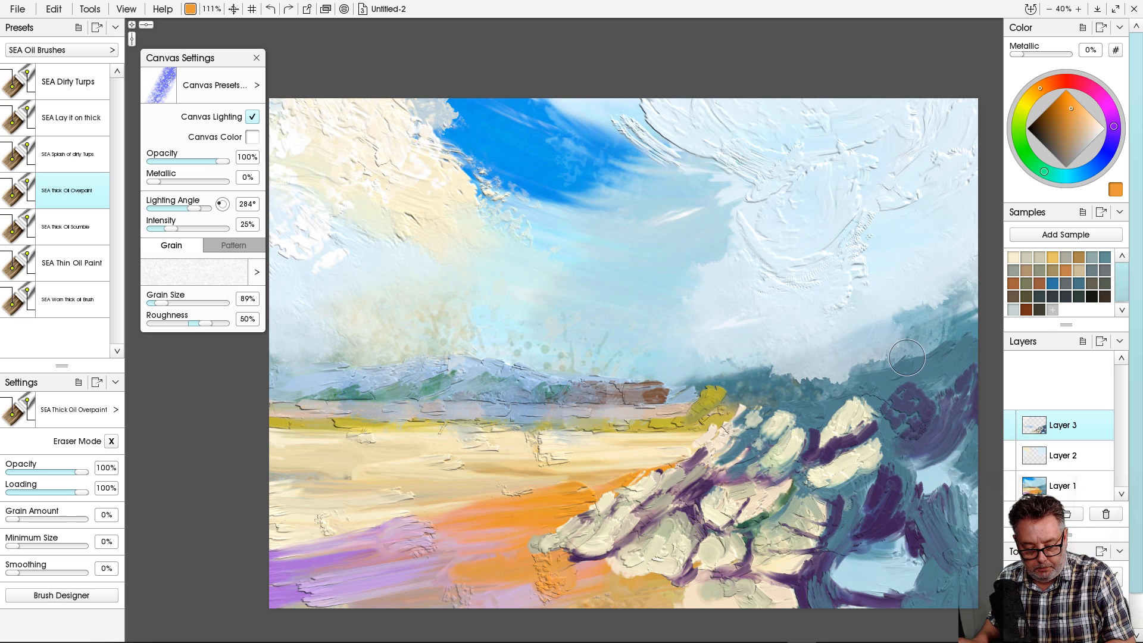
{"action": "key", "text": "["}
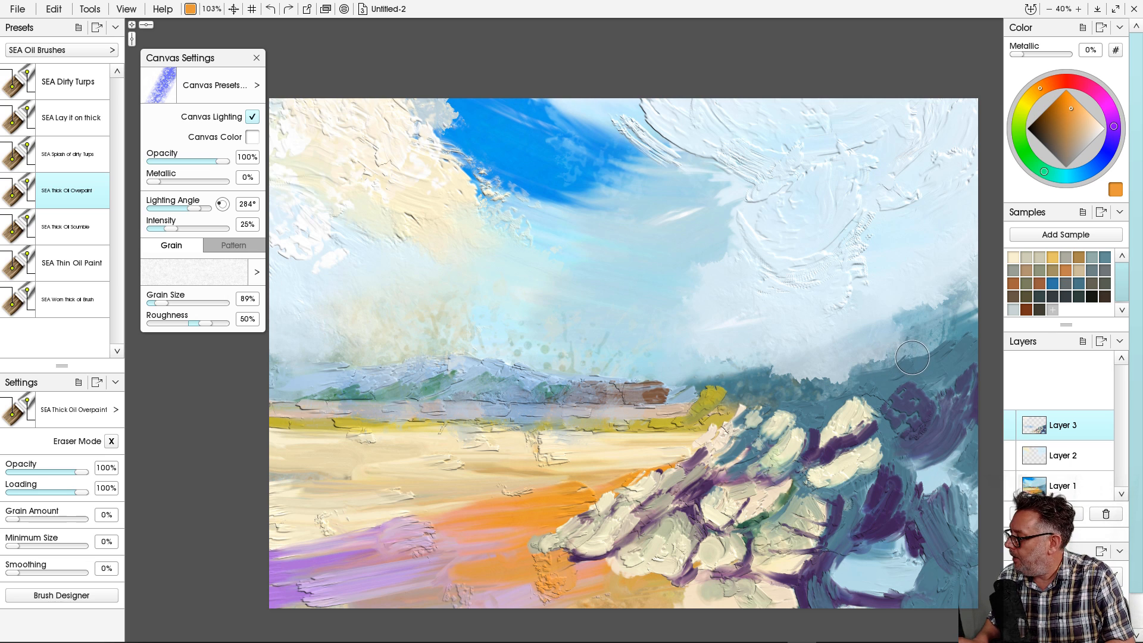
{"action": "key", "text": "["}
{"action": "key", "text": "["}
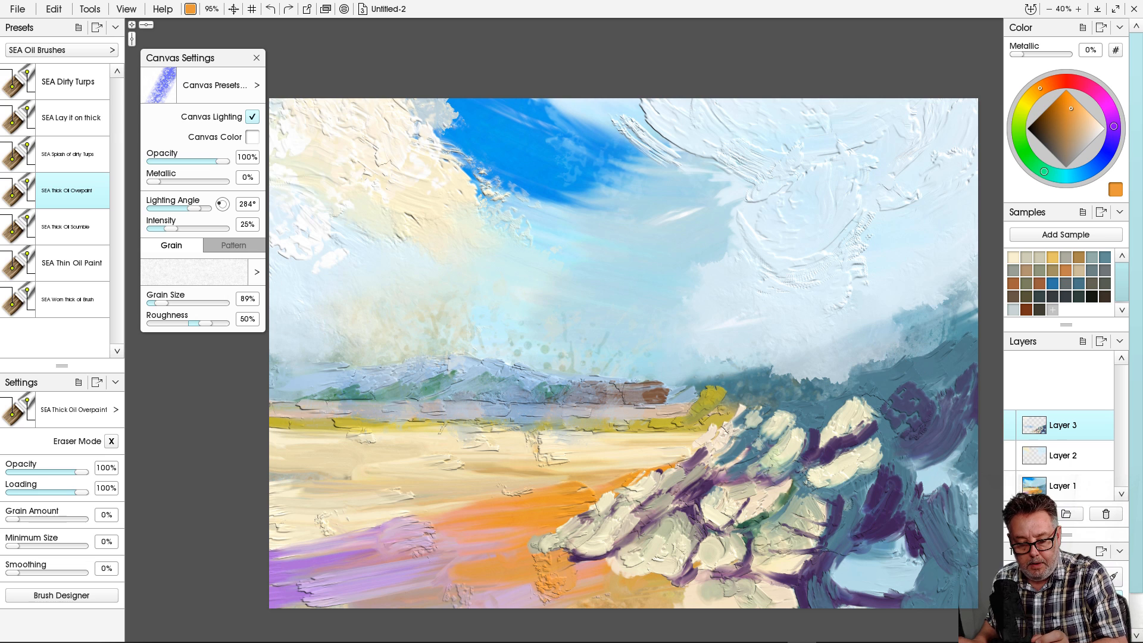
{"action": "left_click", "coordinate": [1087, 121]}
{"action": "mouse_move", "coordinate": [968, 341]}
{"action": "left_mouse_down"}
{"action": "mouse_move", "coordinate": [881, 370]}
{"action": "mouse_move", "coordinate": [896, 360]}
{"action": "left_mouse_up"}
{"action": "key", "text": "["}
{"action": "key", "text": "["}
{"action": "key", "text": "["}
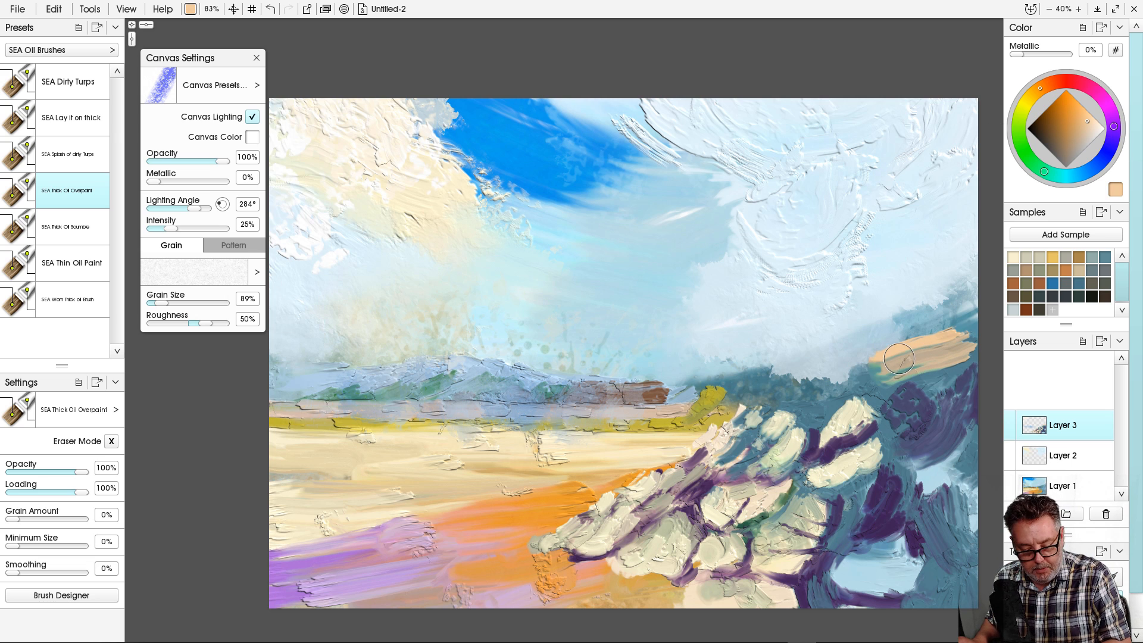
Reduce the SEA Thick Oil Overpaint brush to about 69% and extend the peach ridge stroke leftward over the blue-grey hillside.
{"action": "key", "text": "["}
{"action": "key", "text": "["}
{"action": "key", "text": "["}
{"action": "key", "text": "["}
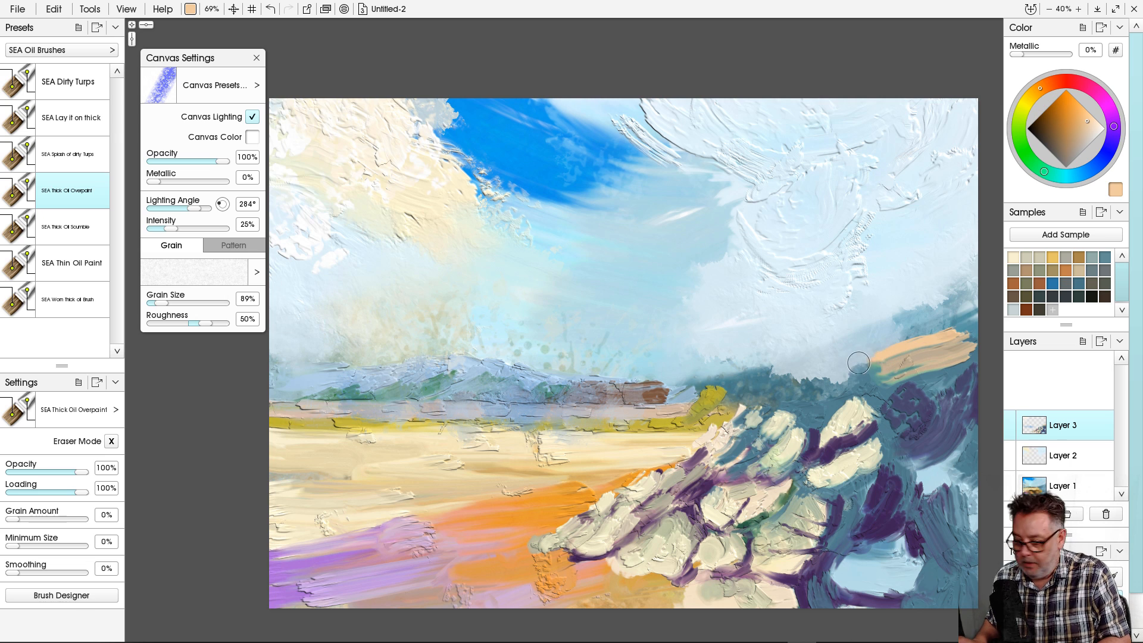
{"action": "left_click_drag", "start_coordinate": [883, 356], "coordinate": [838, 368]}
{"action": "right_click", "coordinate": [837, 369]}
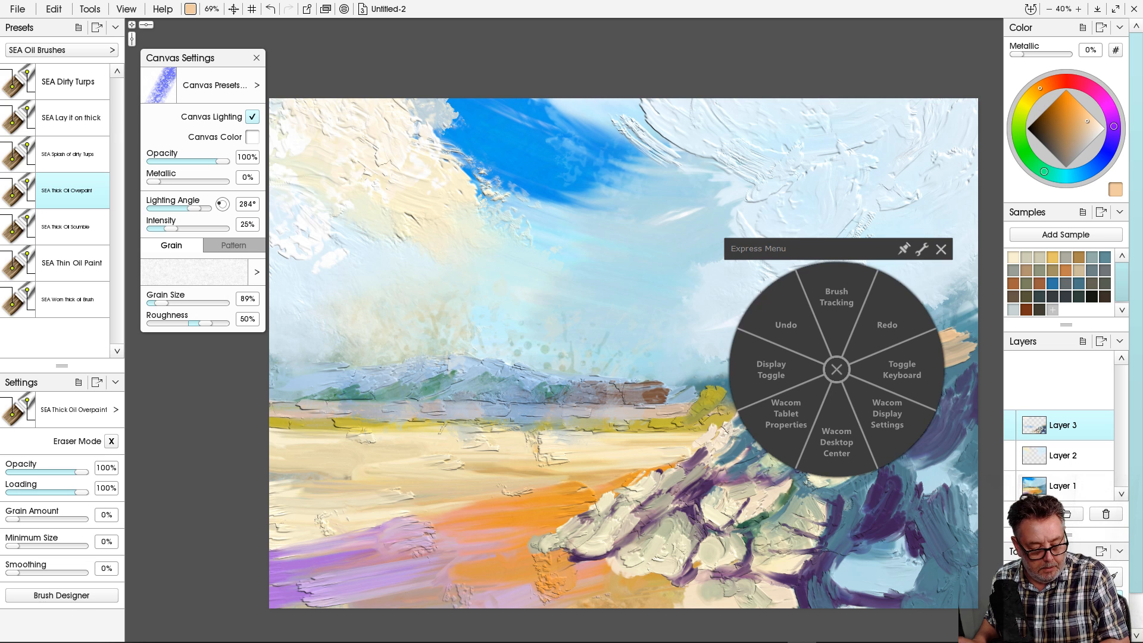
{"action": "left_click", "coordinate": [941, 249]}
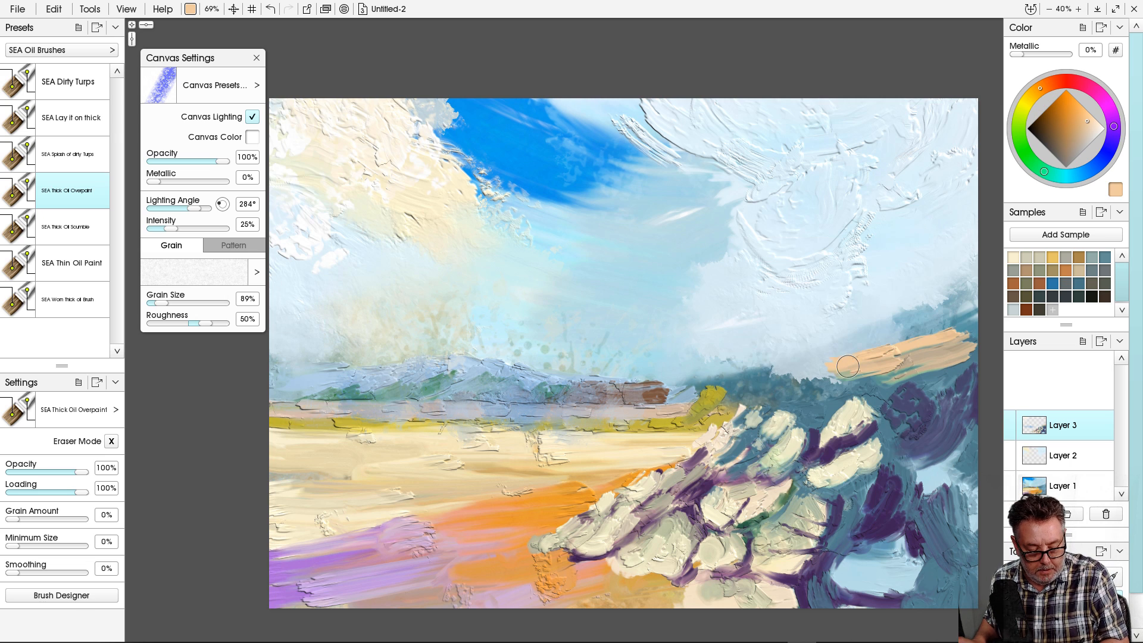
{"action": "left_click_drag", "start_coordinate": [850, 365], "coordinate": [788, 373]}
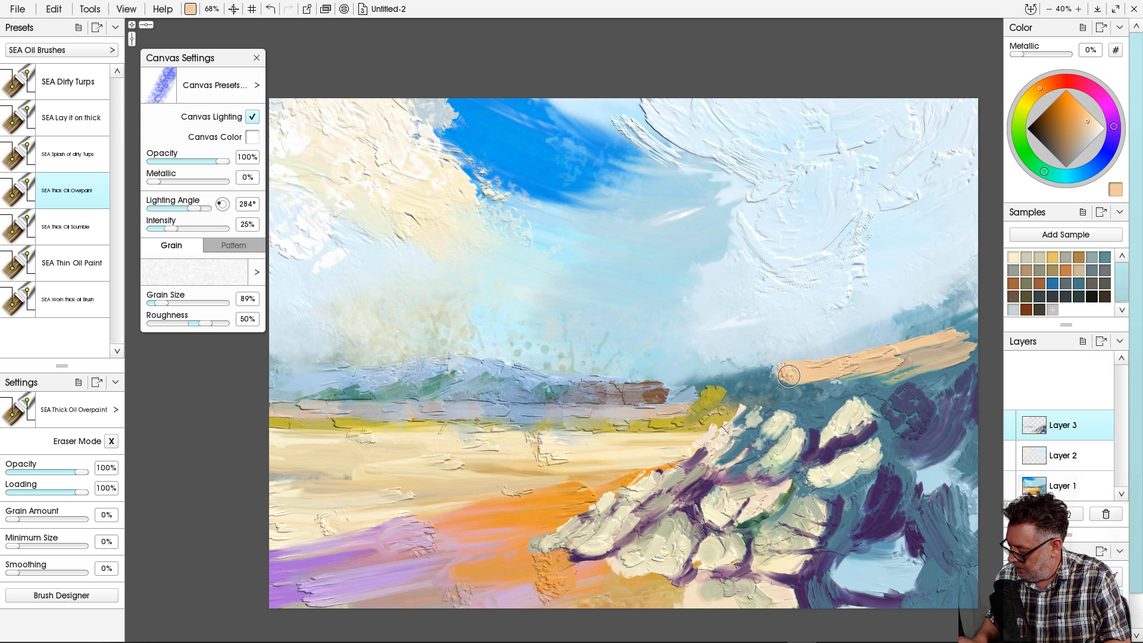
Reduce the brush size to 53% and build up the peach cliff band with thick paint along the top of the hillside.
{"action": "key", "text": "["}
{"action": "key", "text": "["}
{"action": "key", "text": "["}
{"action": "key", "text": "["}
{"action": "key", "text": "["}
{"action": "key", "text": "["}
{"action": "key", "text": "["}
{"action": "key", "text": "["}
{"action": "key", "text": "["}
{"action": "key", "text": "["}
{"action": "key", "text": "["}
{"action": "key", "text": "["}
{"action": "key", "text": "["}
{"action": "key", "text": "["}
{"action": "key", "text": "["}
{"action": "key", "text": "["}
{"action": "mouse_move", "coordinate": [780, 377]}
{"action": "left_mouse_down"}
{"action": "mouse_move", "coordinate": [896, 368]}
{"action": "mouse_move", "coordinate": [904, 348]}
{"action": "mouse_move", "coordinate": [968, 323]}
{"action": "mouse_move", "coordinate": [949, 371]}
{"action": "mouse_move", "coordinate": [962, 329]}
{"action": "mouse_move", "coordinate": [960, 355]}
{"action": "mouse_move", "coordinate": [948, 336]}
{"action": "mouse_move", "coordinate": [954, 371]}
{"action": "mouse_move", "coordinate": [936, 338]}
{"action": "mouse_move", "coordinate": [943, 371]}
{"action": "mouse_move", "coordinate": [956, 328]}
{"action": "mouse_move", "coordinate": [969, 325]}
{"action": "mouse_move", "coordinate": [903, 352]}
{"action": "mouse_move", "coordinate": [919, 345]}
{"action": "mouse_move", "coordinate": [913, 359]}
{"action": "mouse_move", "coordinate": [905, 349]}
{"action": "mouse_move", "coordinate": [910, 362]}
{"action": "mouse_move", "coordinate": [909, 344]}
{"action": "mouse_move", "coordinate": [888, 369]}
{"action": "left_mouse_up"}
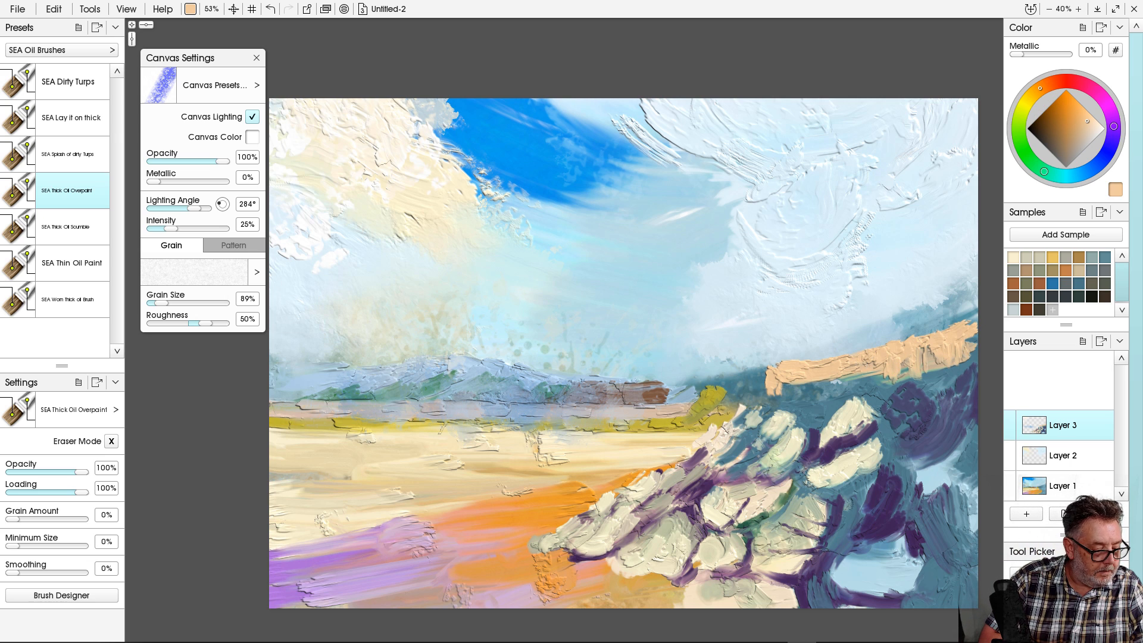
Texture the peach cliff band and its lower edge with the SEA Worn Thick oil Brush at 40% size.
{"action": "left_click", "coordinate": [72, 299]}
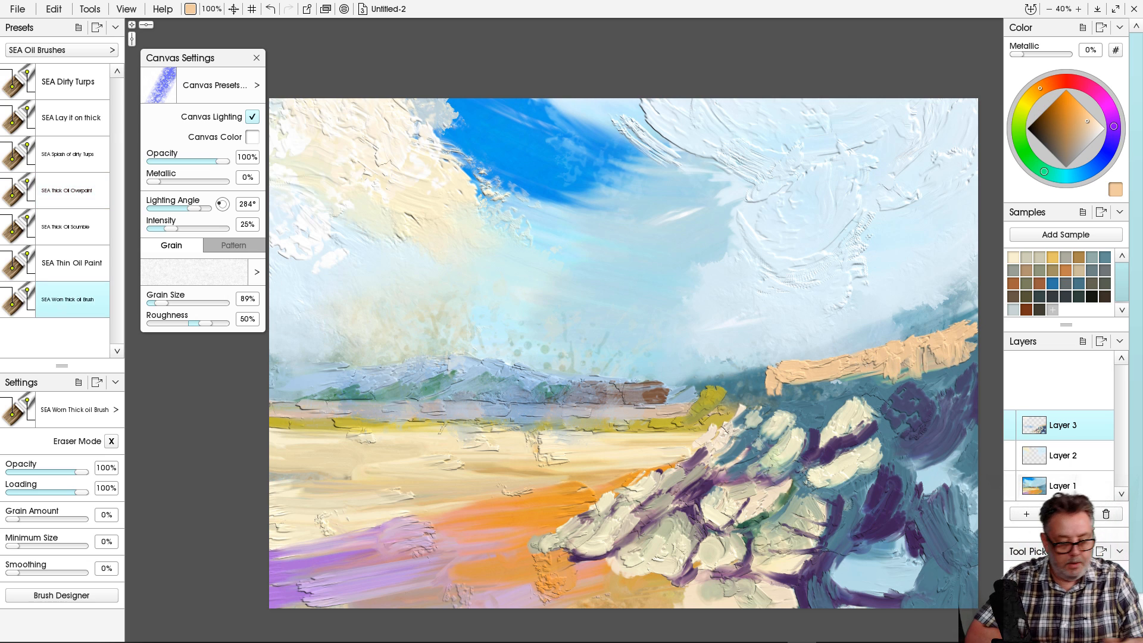
{"action": "mouse_move", "coordinate": [940, 331]}
{"action": "left_mouse_down"}
{"action": "mouse_move", "coordinate": [974, 321]}
{"action": "mouse_move", "coordinate": [910, 366]}
{"action": "mouse_move", "coordinate": [900, 349]}
{"action": "mouse_move", "coordinate": [943, 332]}
{"action": "mouse_move", "coordinate": [922, 341]}
{"action": "mouse_move", "coordinate": [931, 363]}
{"action": "mouse_move", "coordinate": [915, 341]}
{"action": "mouse_move", "coordinate": [897, 351]}
{"action": "mouse_move", "coordinate": [909, 341]}
{"action": "mouse_move", "coordinate": [857, 357]}
{"action": "mouse_move", "coordinate": [887, 353]}
{"action": "mouse_move", "coordinate": [868, 380]}
{"action": "mouse_move", "coordinate": [857, 367]}
{"action": "mouse_move", "coordinate": [856, 394]}
{"action": "mouse_move", "coordinate": [846, 370]}
{"action": "mouse_move", "coordinate": [841, 392]}
{"action": "mouse_move", "coordinate": [827, 371]}
{"action": "mouse_move", "coordinate": [824, 387]}
{"action": "mouse_move", "coordinate": [834, 366]}
{"action": "left_mouse_up"}
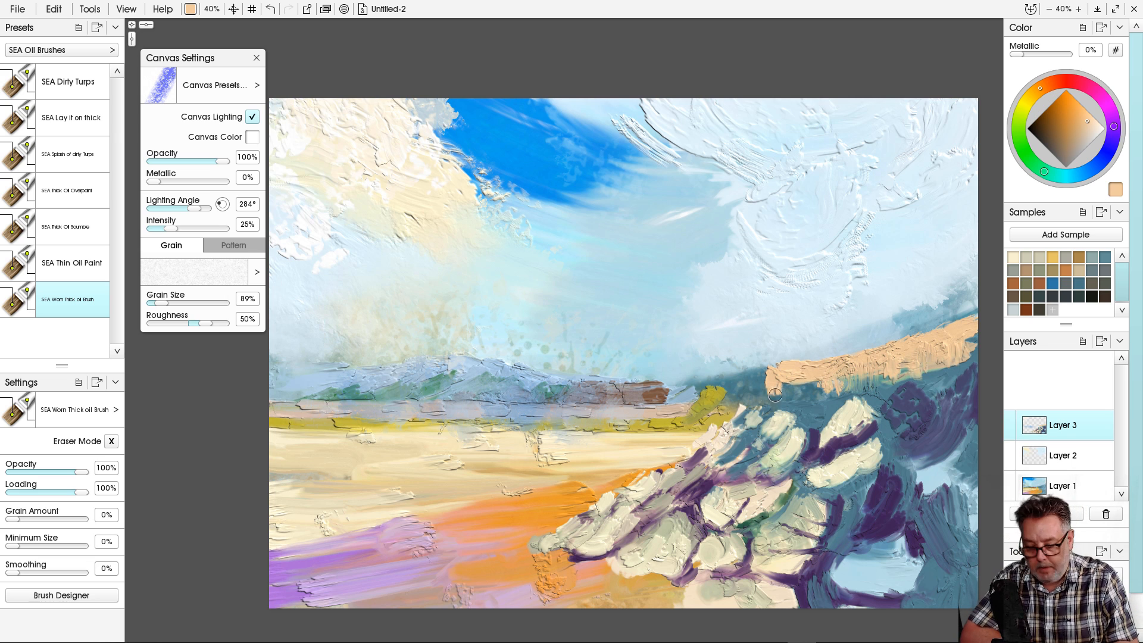
{"action": "mouse_move", "coordinate": [787, 368]}
{"action": "left_mouse_down"}
{"action": "mouse_move", "coordinate": [771, 381]}
{"action": "mouse_move", "coordinate": [798, 393]}
{"action": "left_mouse_up"}
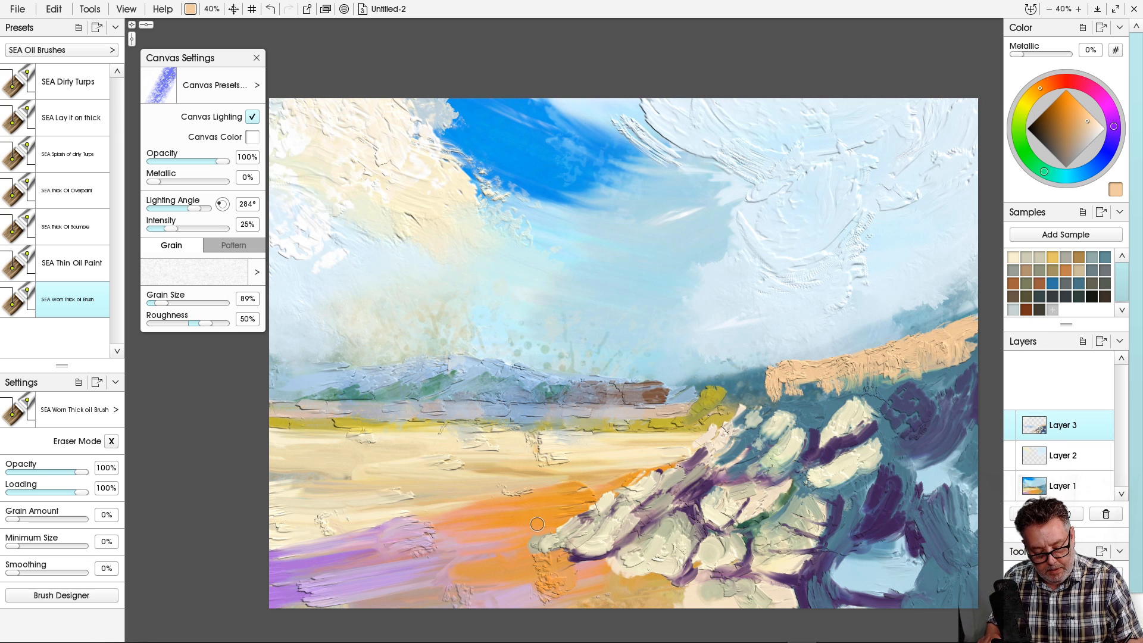
Add brown and bright orange strokes to the cliff face, reducing the worn oil brush to 32% size.
{"action": "left_click", "coordinate": [1059, 131]}
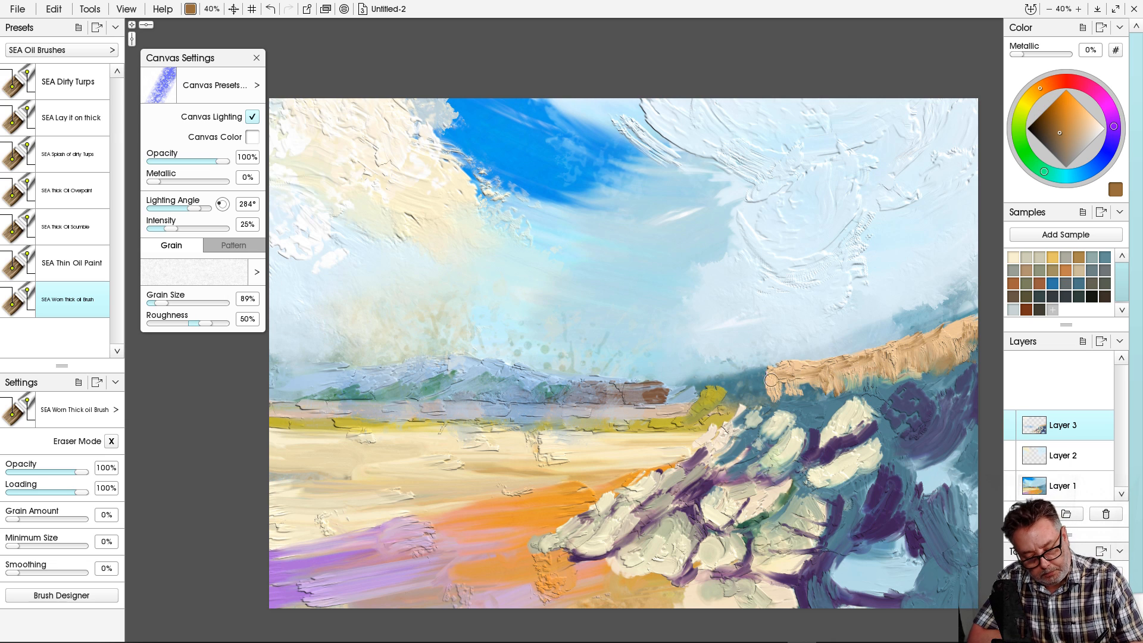
{"action": "left_click_drag", "start_coordinate": [763, 375], "coordinate": [765, 390]}
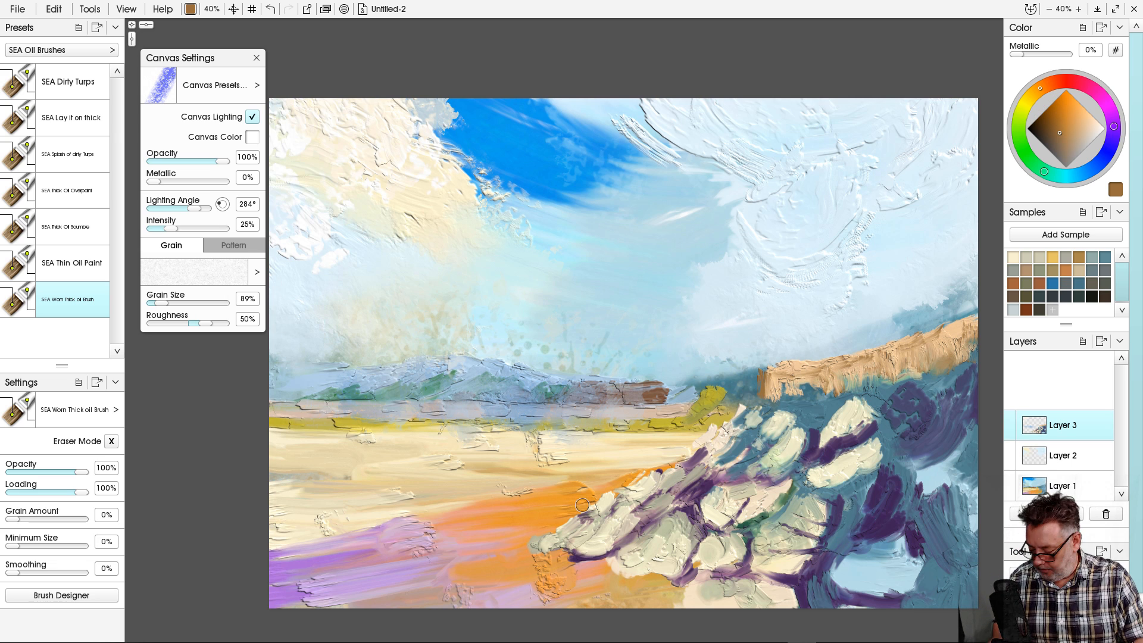
{"action": "key", "text": "["}
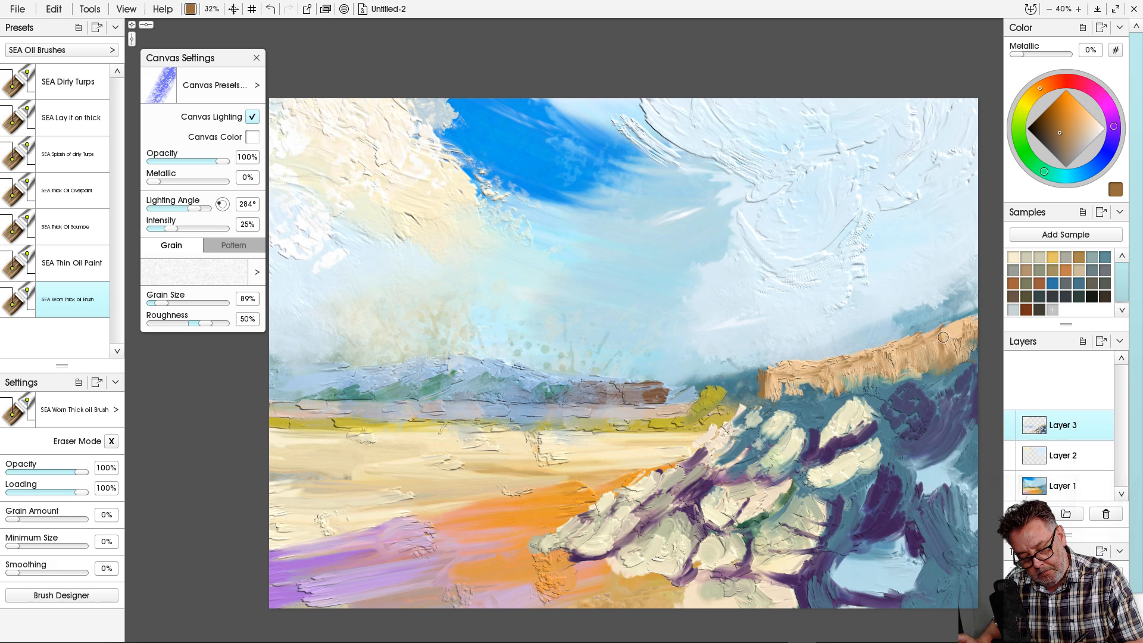
{"action": "left_click", "coordinate": [1068, 100]}
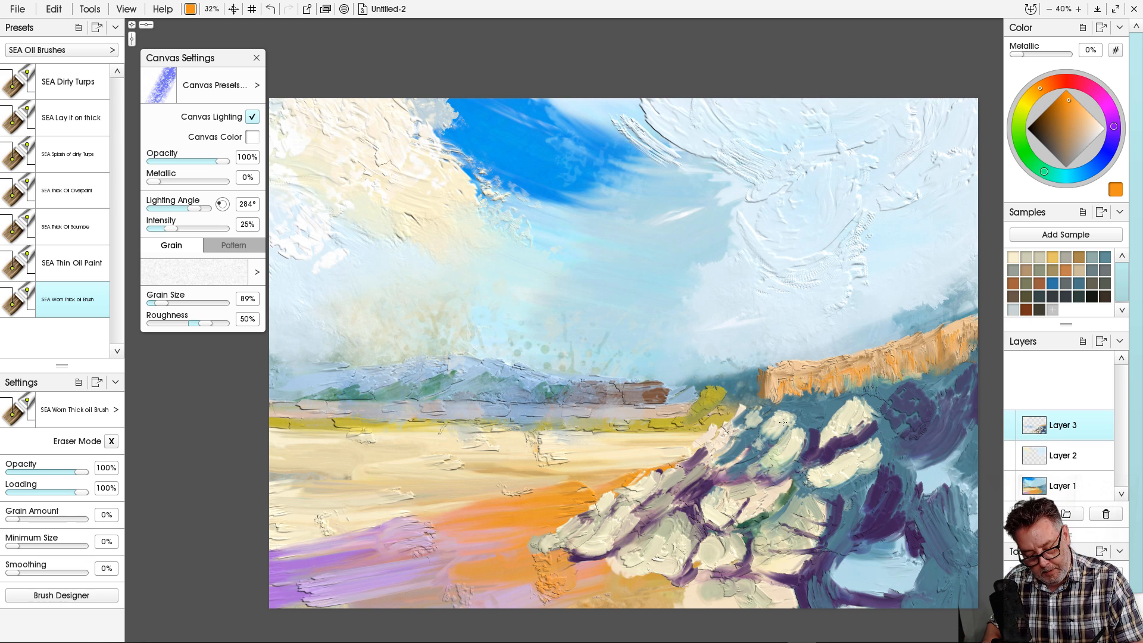
Paint pale cream sampled from the rocks below the cliff, and cover the yellow-green bush with teal sampled from the hillside.
{"action": "left_click", "coordinate": [783, 422], "text": "alt"}
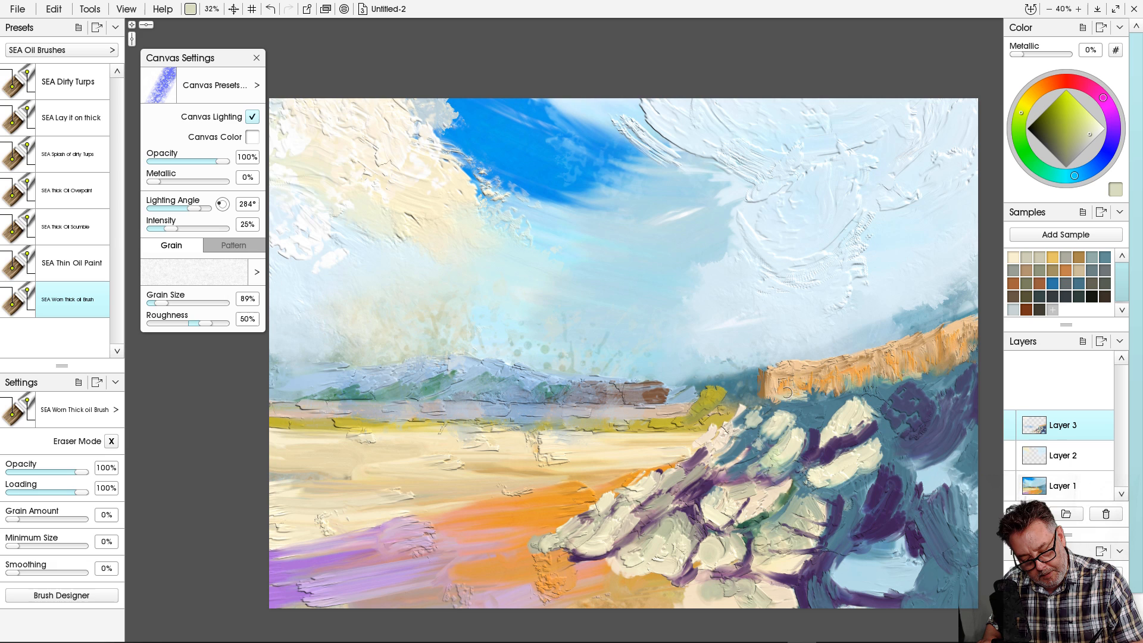
{"action": "mouse_move", "coordinate": [775, 405]}
{"action": "left_mouse_down"}
{"action": "mouse_move", "coordinate": [806, 395]}
{"action": "mouse_move", "coordinate": [801, 408]}
{"action": "mouse_move", "coordinate": [818, 400]}
{"action": "mouse_move", "coordinate": [798, 412]}
{"action": "mouse_move", "coordinate": [833, 386]}
{"action": "left_mouse_up"}
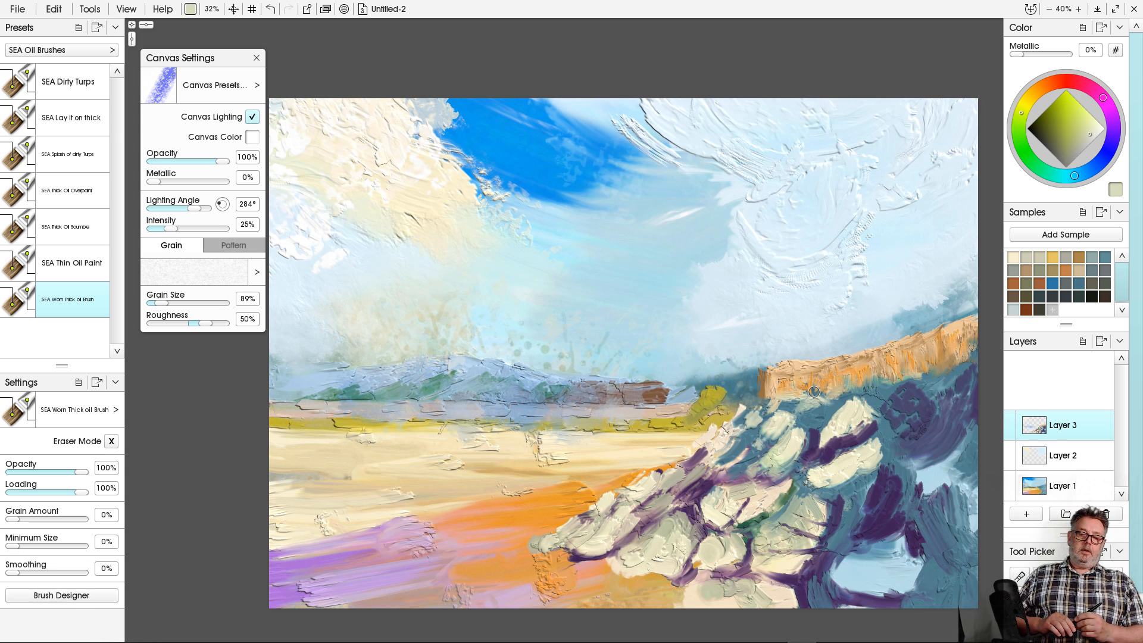
{"action": "mouse_move", "coordinate": [755, 391]}
{"action": "left_mouse_down"}
{"action": "mouse_move", "coordinate": [707, 419]}
{"action": "mouse_move", "coordinate": [715, 388]}
{"action": "mouse_move", "coordinate": [741, 385]}
{"action": "mouse_move", "coordinate": [703, 400]}
{"action": "mouse_move", "coordinate": [715, 381]}
{"action": "mouse_move", "coordinate": [703, 400]}
{"action": "mouse_move", "coordinate": [626, 413]}
{"action": "left_mouse_up"}
{"action": "left_click", "coordinate": [726, 381], "text": "alt"}
{"action": "left_click_drag", "start_coordinate": [697, 400], "coordinate": [675, 408]}
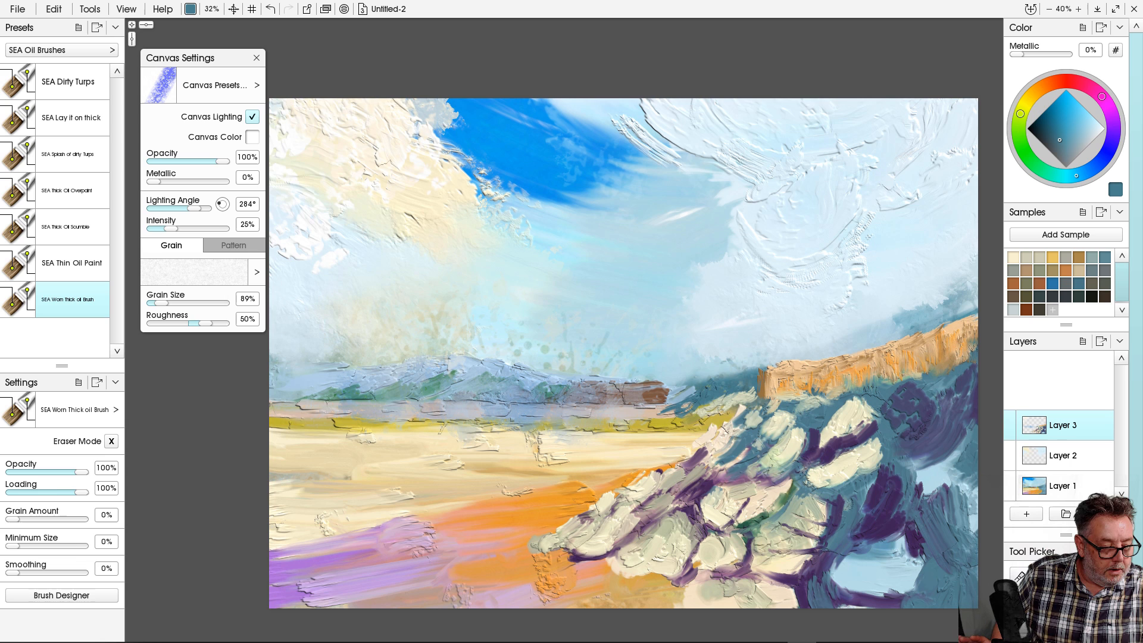
Paint a blue-grey foliage mass above the cliff with the SEA Thick Oil Scumble brush, sampling the color from the hillside.
{"action": "left_click", "coordinate": [71, 227]}
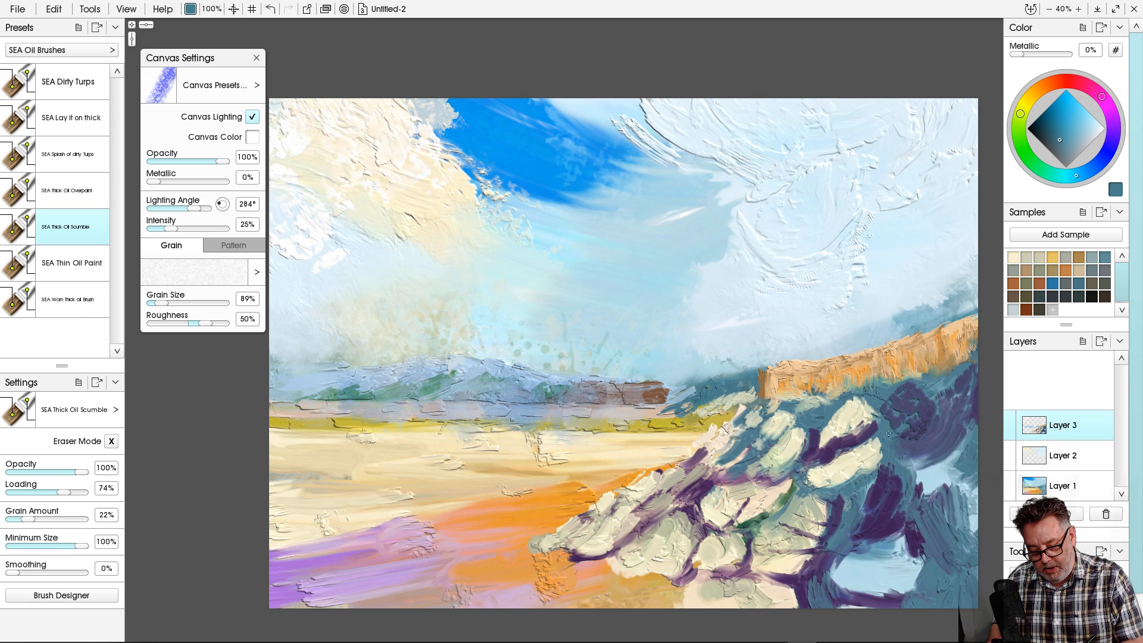
{"action": "left_click", "coordinate": [877, 393], "text": "alt"}
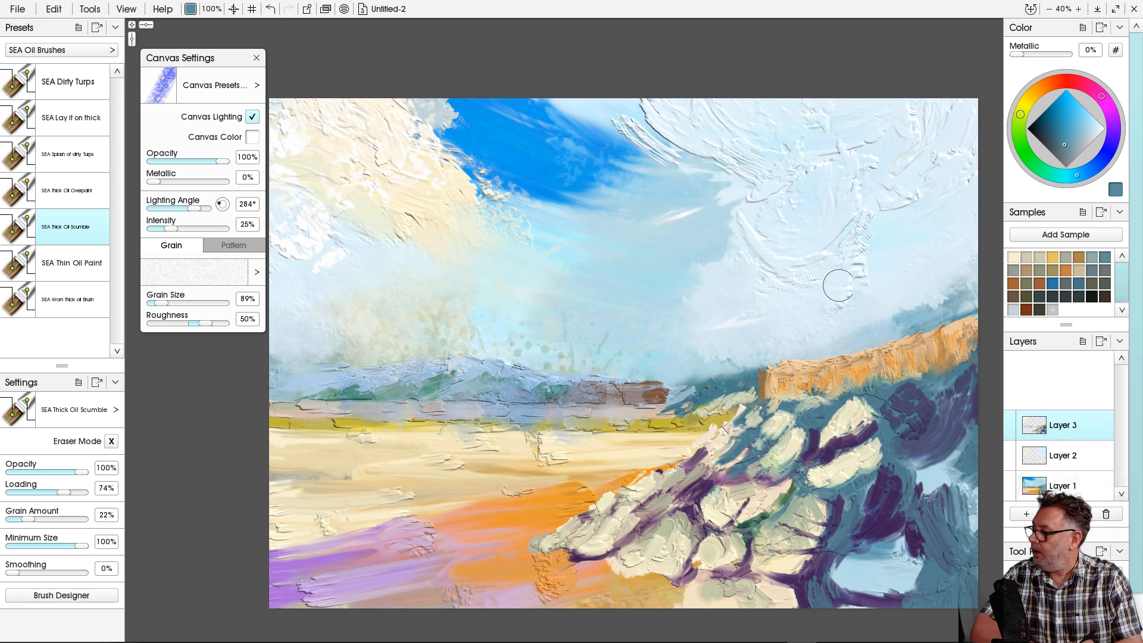
{"action": "mouse_move", "coordinate": [849, 284]}
{"action": "left_mouse_down"}
{"action": "mouse_move", "coordinate": [843, 309]}
{"action": "mouse_move", "coordinate": [858, 280]}
{"action": "mouse_move", "coordinate": [881, 276]}
{"action": "mouse_move", "coordinate": [887, 295]}
{"action": "mouse_move", "coordinate": [860, 322]}
{"action": "mouse_move", "coordinate": [833, 325]}
{"action": "mouse_move", "coordinate": [821, 282]}
{"action": "mouse_move", "coordinate": [829, 345]}
{"action": "left_mouse_up"}
{"action": "mouse_move", "coordinate": [896, 280]}
{"action": "left_mouse_down"}
{"action": "mouse_move", "coordinate": [899, 259]}
{"action": "mouse_move", "coordinate": [923, 281]}
{"action": "mouse_move", "coordinate": [908, 271]}
{"action": "mouse_move", "coordinate": [911, 297]}
{"action": "mouse_move", "coordinate": [952, 265]}
{"action": "mouse_move", "coordinate": [979, 277]}
{"action": "mouse_move", "coordinate": [919, 316]}
{"action": "mouse_move", "coordinate": [955, 315]}
{"action": "left_mouse_up"}
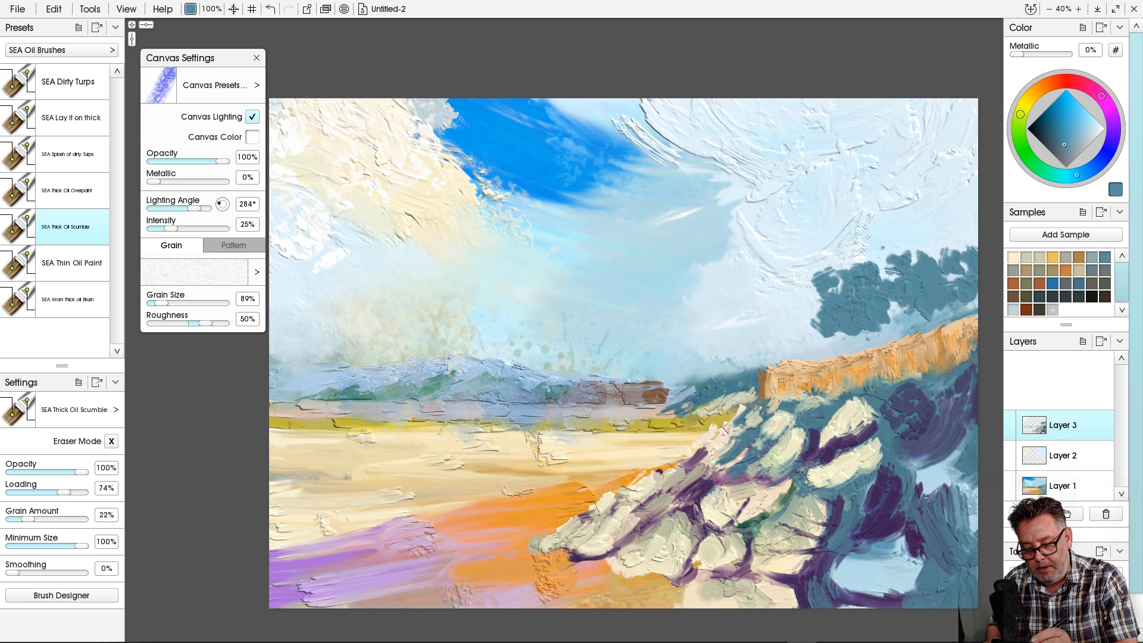
Scumble purple and darker plum shadows into the blue-grey foliage above the cliff.
{"action": "left_click", "coordinate": [1101, 96]}
{"action": "mouse_move", "coordinate": [921, 292]}
{"action": "left_mouse_down"}
{"action": "mouse_move", "coordinate": [948, 290]}
{"action": "mouse_move", "coordinate": [976, 296]}
{"action": "mouse_move", "coordinate": [893, 306]}
{"action": "mouse_move", "coordinate": [893, 315]}
{"action": "mouse_move", "coordinate": [902, 289]}
{"action": "mouse_move", "coordinate": [918, 300]}
{"action": "mouse_move", "coordinate": [912, 314]}
{"action": "mouse_move", "coordinate": [894, 306]}
{"action": "mouse_move", "coordinate": [869, 333]}
{"action": "mouse_move", "coordinate": [899, 323]}
{"action": "mouse_move", "coordinate": [847, 331]}
{"action": "left_mouse_up"}
{"action": "left_click", "coordinate": [1046, 130]}
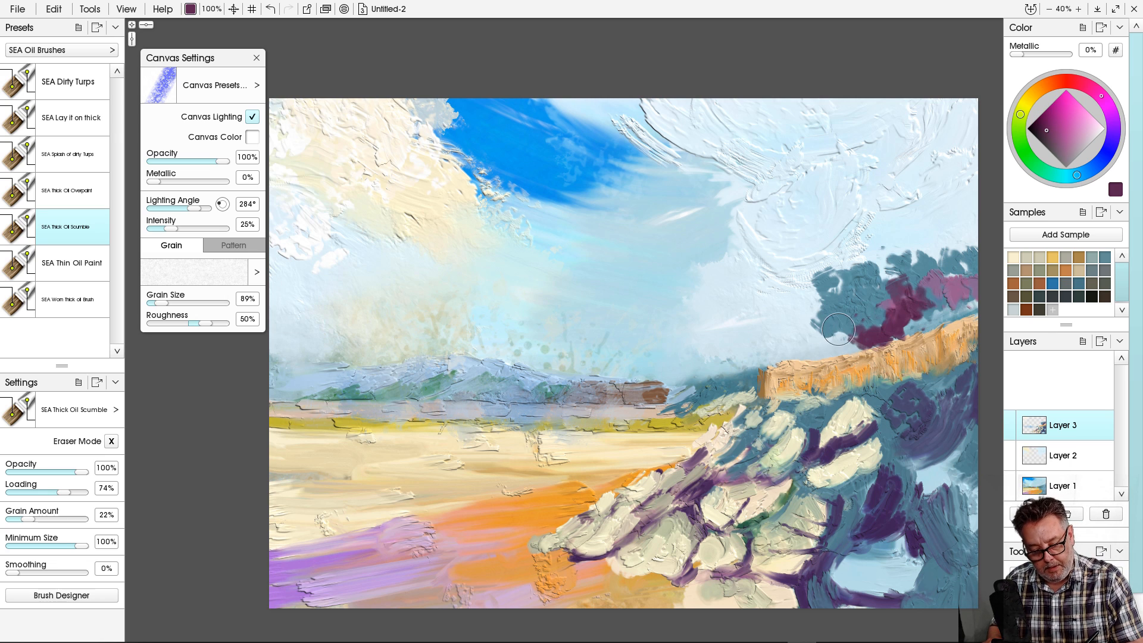
{"action": "mouse_move", "coordinate": [836, 334]}
{"action": "left_mouse_down"}
{"action": "mouse_move", "coordinate": [844, 346]}
{"action": "mouse_move", "coordinate": [837, 308]}
{"action": "mouse_move", "coordinate": [841, 352]}
{"action": "left_mouse_up"}
Sample the foliage's blue-grey, reduce the scumble brush to 27%, and dab small touches into the purple foliage.
{"action": "left_click", "coordinate": [829, 323], "text": "alt"}
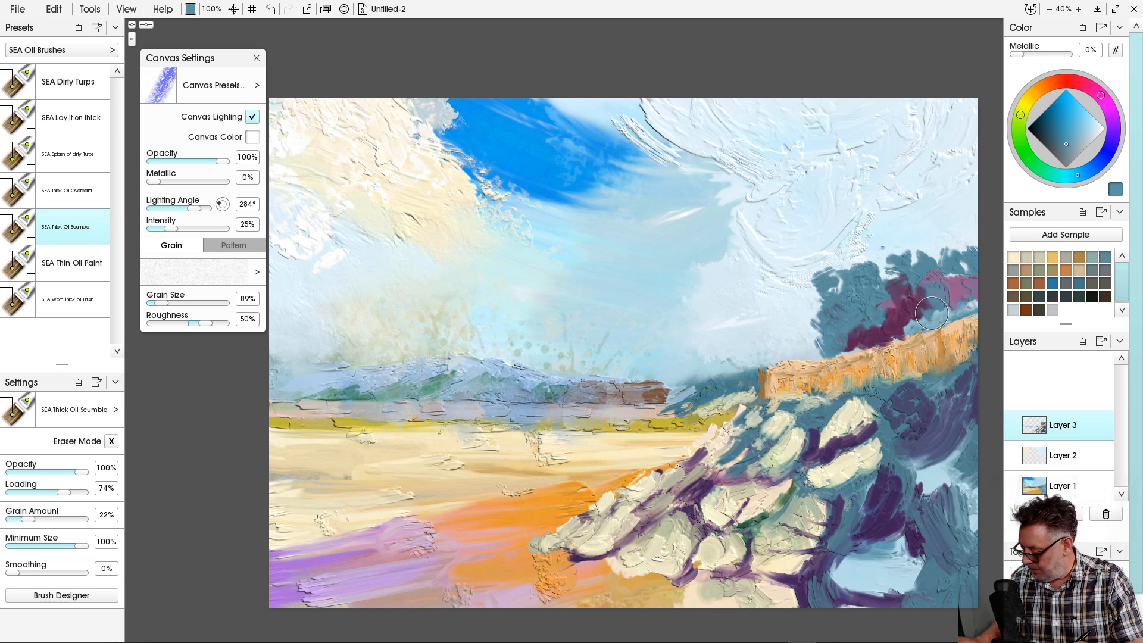
{"action": "key", "text": "["}
{"action": "key", "text": "["}
{"action": "key", "text": "["}
{"action": "key", "text": "["}
{"action": "key", "text": "["}
{"action": "key", "text": "["}
{"action": "key", "text": "["}
{"action": "key", "text": "["}
{"action": "key", "text": "["}
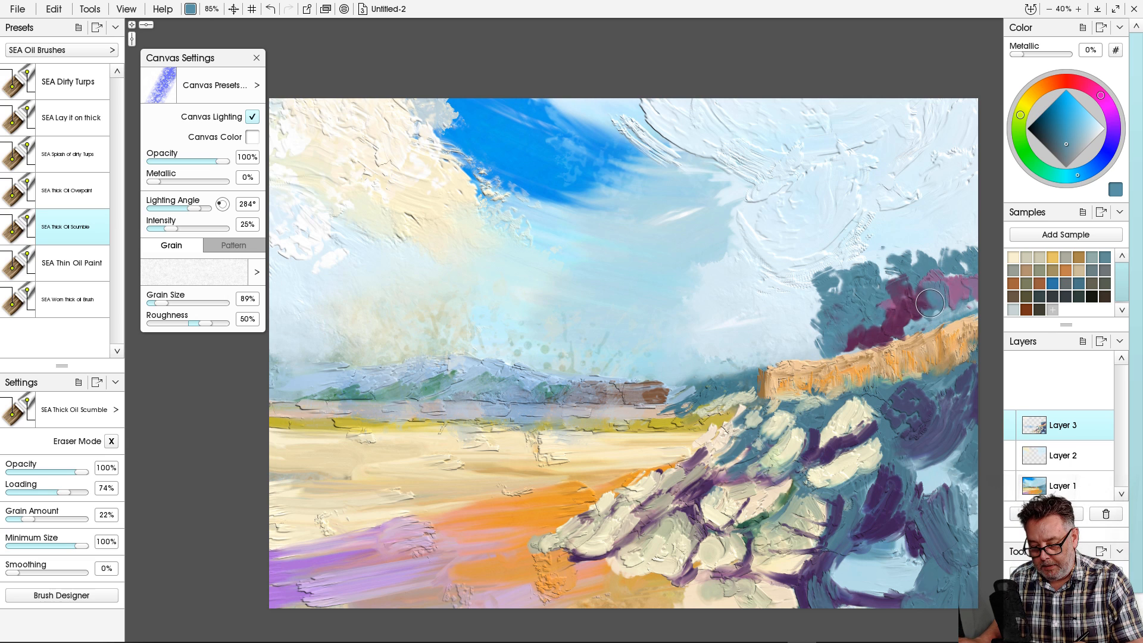
{"action": "key", "text": "["}
{"action": "key", "text": "["}
{"action": "key", "text": "["}
{"action": "key", "text": "["}
{"action": "key", "text": "["}
{"action": "key", "text": "["}
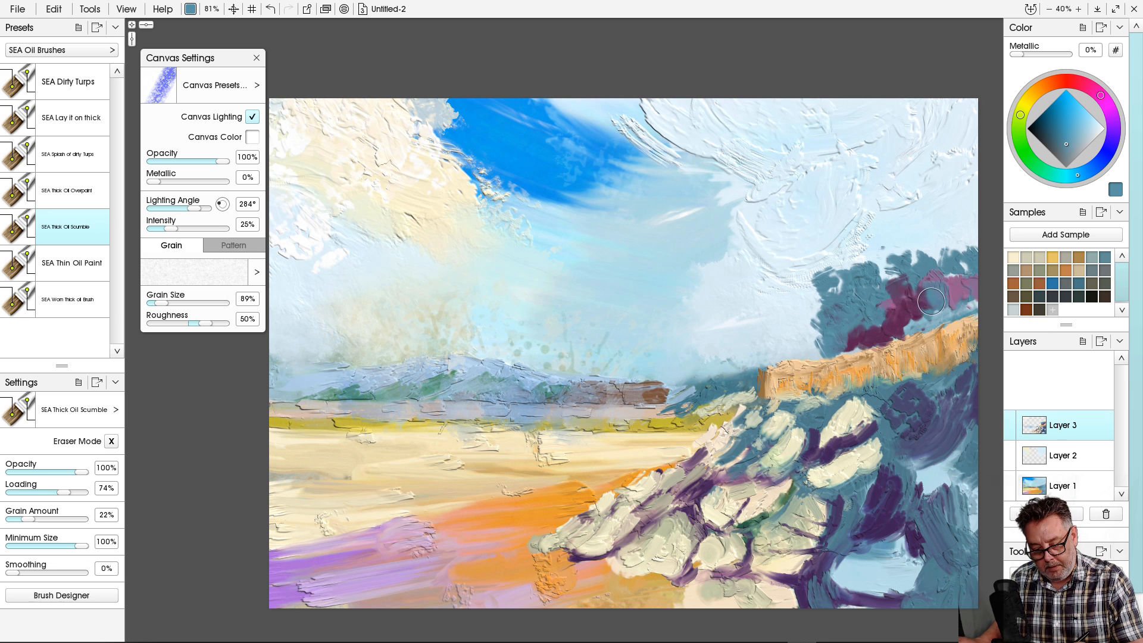
{"action": "key", "text": "["}
{"action": "key", "text": "["}
{"action": "key", "text": "["}
{"action": "key", "text": "["}
{"action": "key", "text": "["}
{"action": "key", "text": "["}
{"action": "key", "text": "["}
{"action": "key", "text": "["}
{"action": "key", "text": "["}
{"action": "key", "text": "["}
{"action": "key", "text": "["}
{"action": "key", "text": "["}
{"action": "key", "text": "["}
{"action": "key", "text": "["}
{"action": "key", "text": "["}
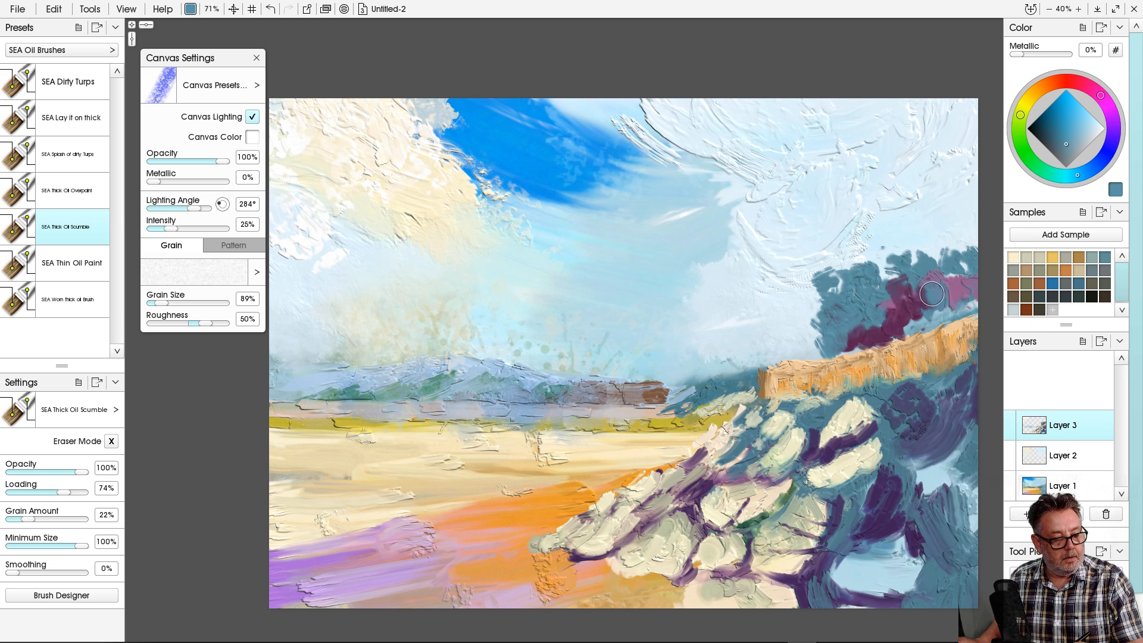
{"action": "key", "text": "["}
{"action": "key", "text": "["}
{"action": "key", "text": "["}
{"action": "key", "text": "["}
{"action": "key", "text": "["}
{"action": "key", "text": "["}
{"action": "key", "text": "["}
{"action": "key", "text": "["}
{"action": "key", "text": "["}
{"action": "key", "text": "["}
{"action": "key", "text": "["}
{"action": "key", "text": "["}
{"action": "key", "text": "["}
{"action": "key", "text": "["}
{"action": "key", "text": "["}
{"action": "key", "text": "["}
{"action": "key", "text": "["}
{"action": "key", "text": "["}
{"action": "key", "text": "["}
{"action": "key", "text": "["}
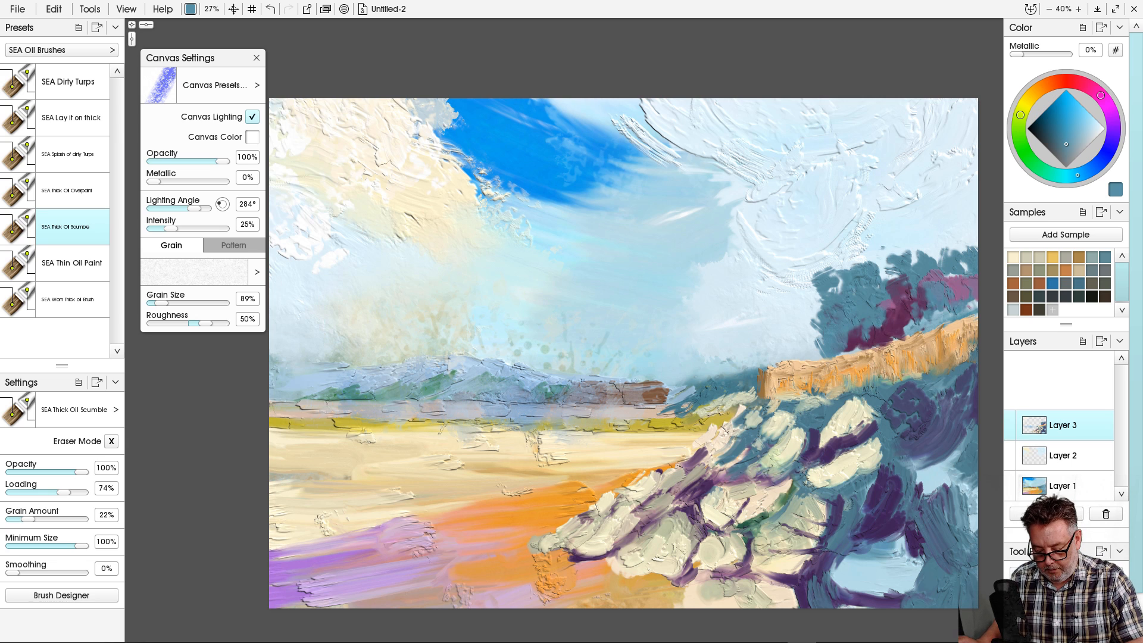
Switch to the Knife tool's Hard Wet Blender preset and reduce its size to 89%.
{"action": "key", "text": "k"}
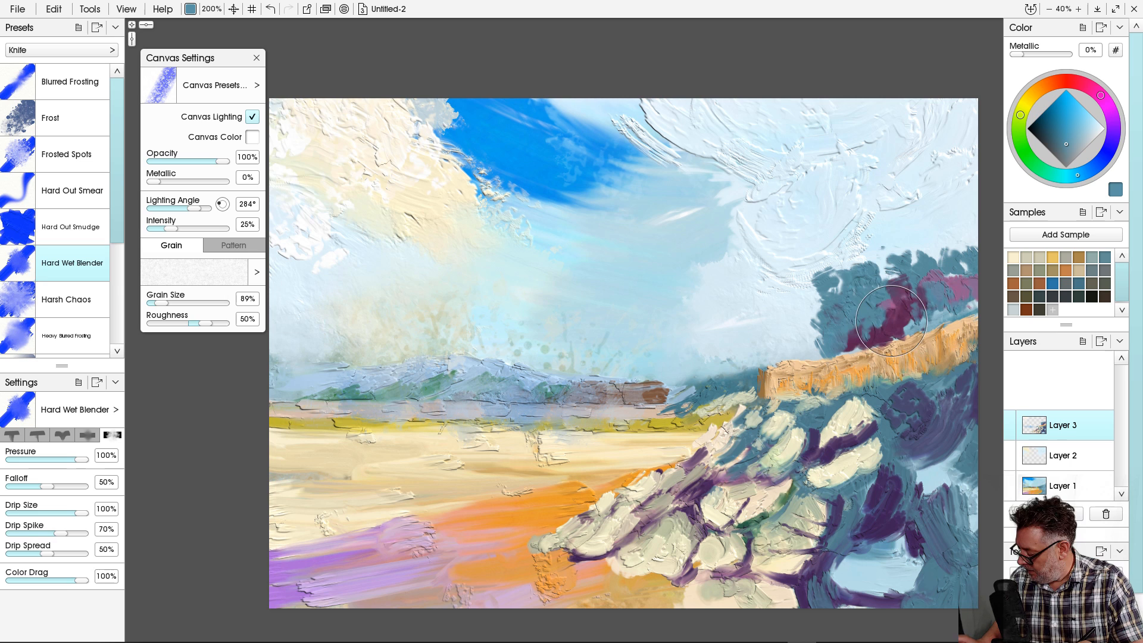
{"action": "key", "text": "bracketleft"}
{"action": "key", "text": "bracketleft"}
{"action": "key", "text": "bracketleft"}
{"action": "key", "text": "bracketleft"}
{"action": "key", "text": "bracketleft"}
{"action": "key", "text": "bracketleft"}
{"action": "key", "text": "bracketleft"}
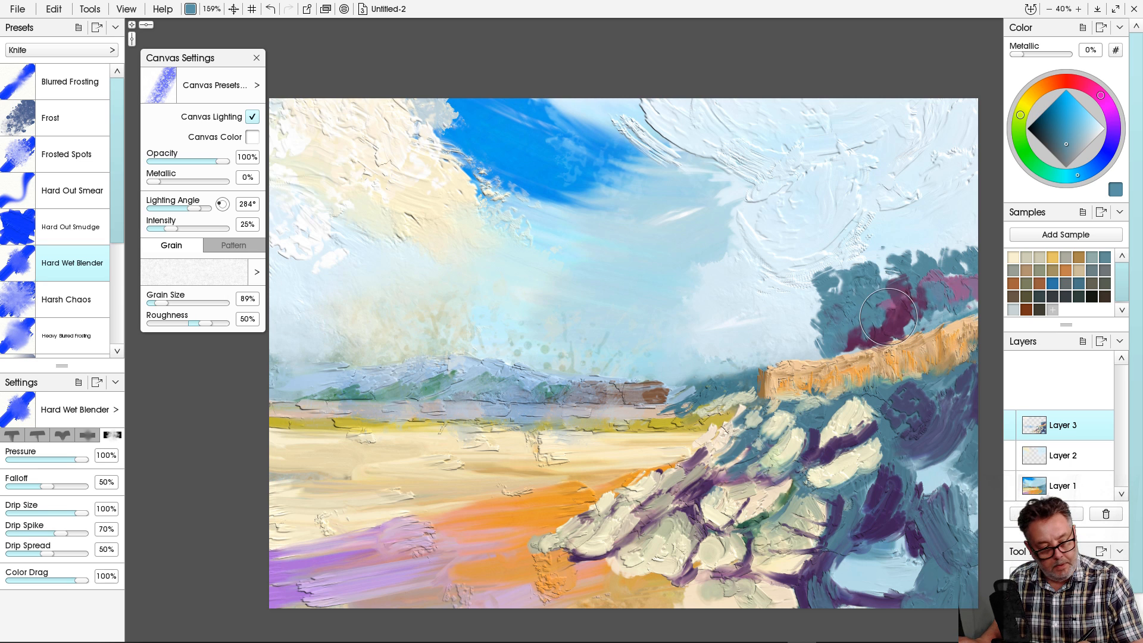
{"action": "key", "text": "bracketleft"}
{"action": "key", "text": "bracketleft"}
{"action": "key", "text": "bracketleft"}
{"action": "key", "text": "bracketleft"}
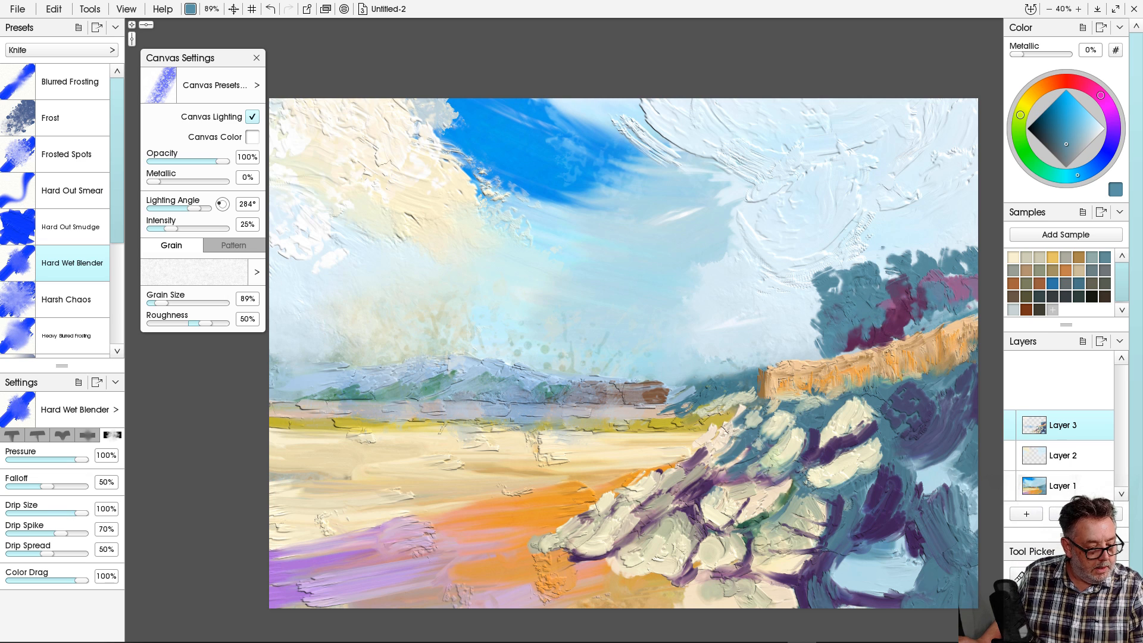
Smudge the purple and blue-grey foliage upward with the Hard Out Smudge knife preset at 20% size.
{"action": "left_click", "coordinate": [72, 190]}
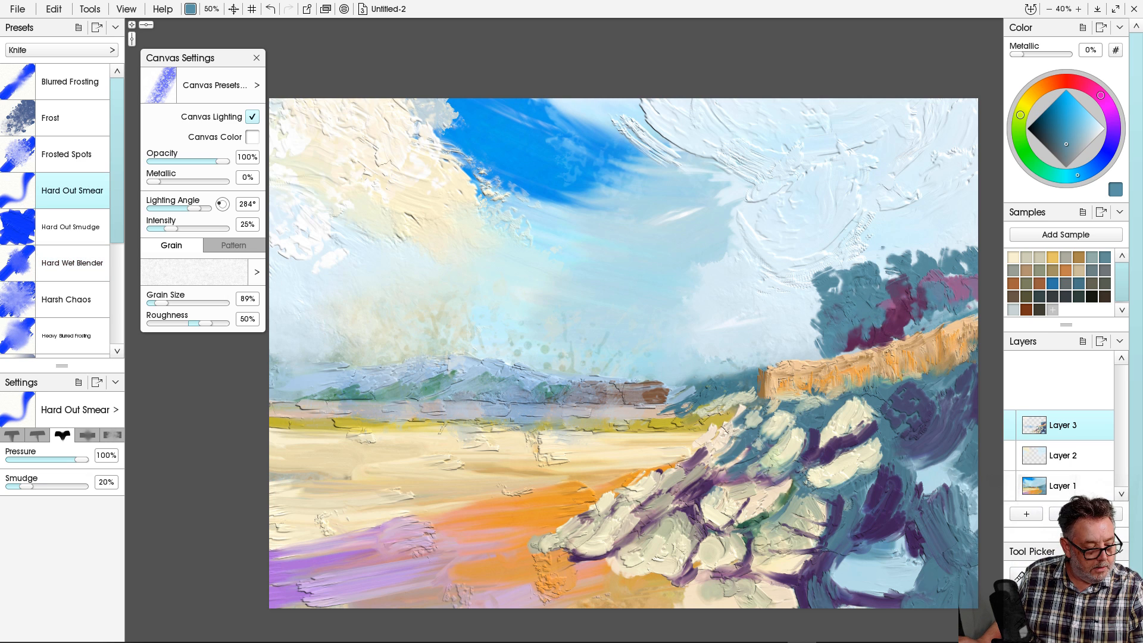
{"action": "left_click", "coordinate": [72, 227]}
{"action": "key", "text": "["}
{"action": "key", "text": "["}
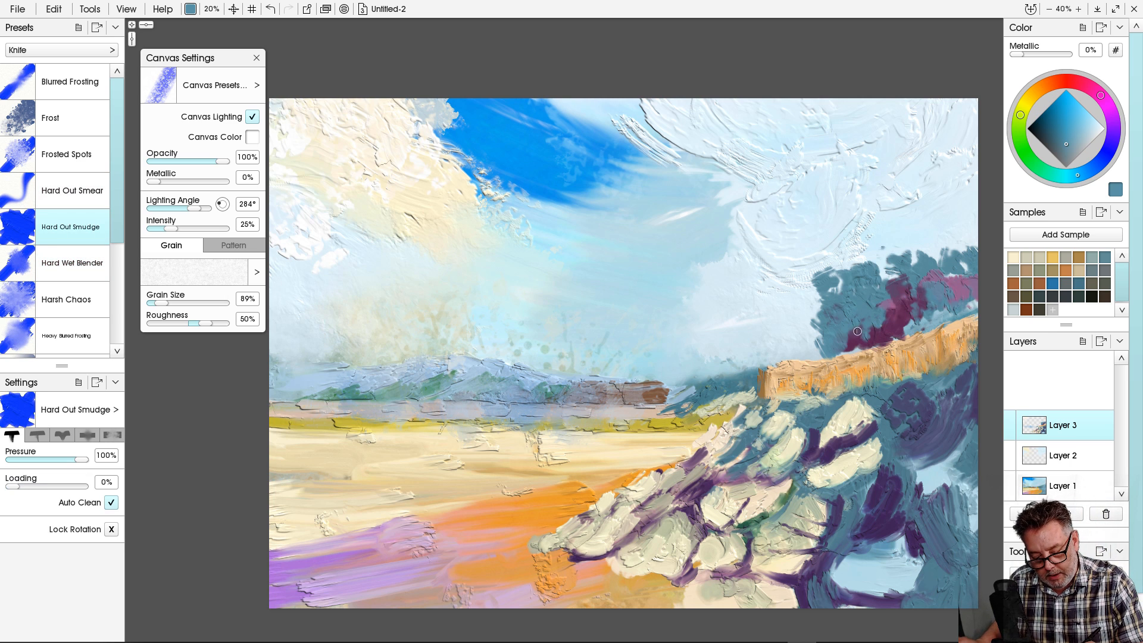
{"action": "left_click_drag", "start_coordinate": [866, 342], "coordinate": [844, 277]}
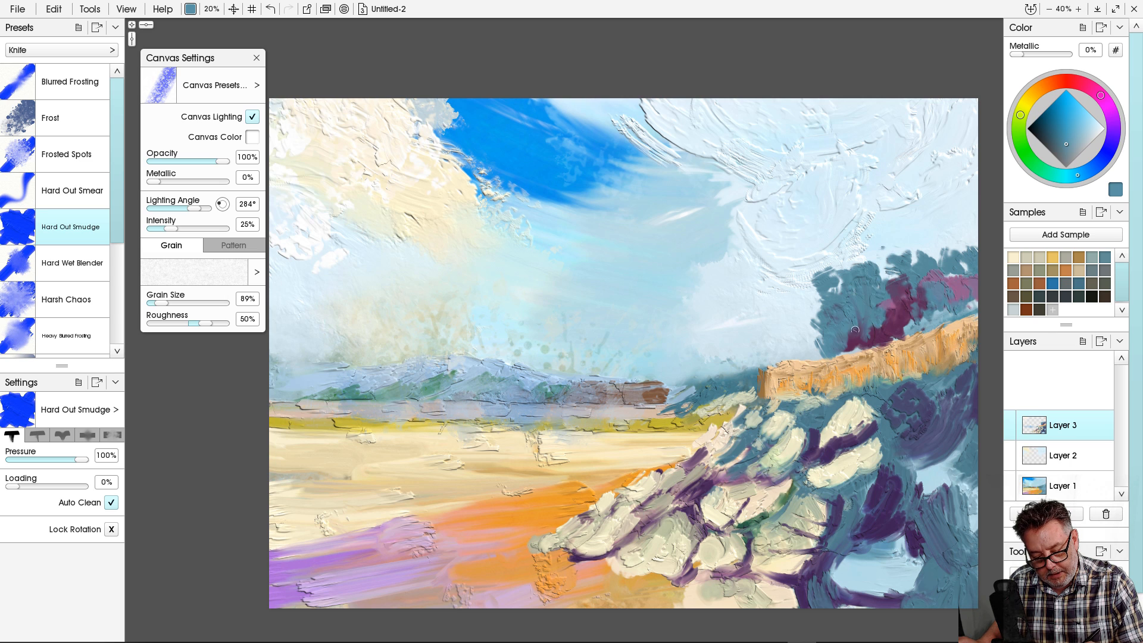
{"action": "left_click_drag", "start_coordinate": [928, 326], "coordinate": [917, 280]}
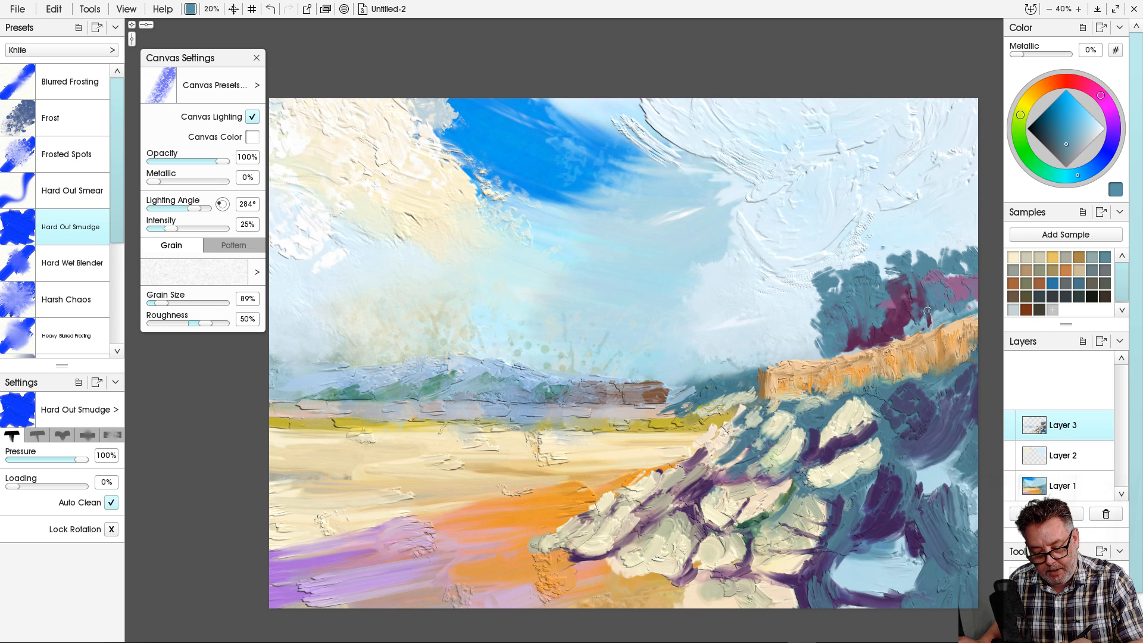
{"action": "mouse_move", "coordinate": [938, 324]}
{"action": "left_mouse_down"}
{"action": "mouse_move", "coordinate": [934, 299]}
{"action": "mouse_move", "coordinate": [926, 304]}
{"action": "left_mouse_up"}
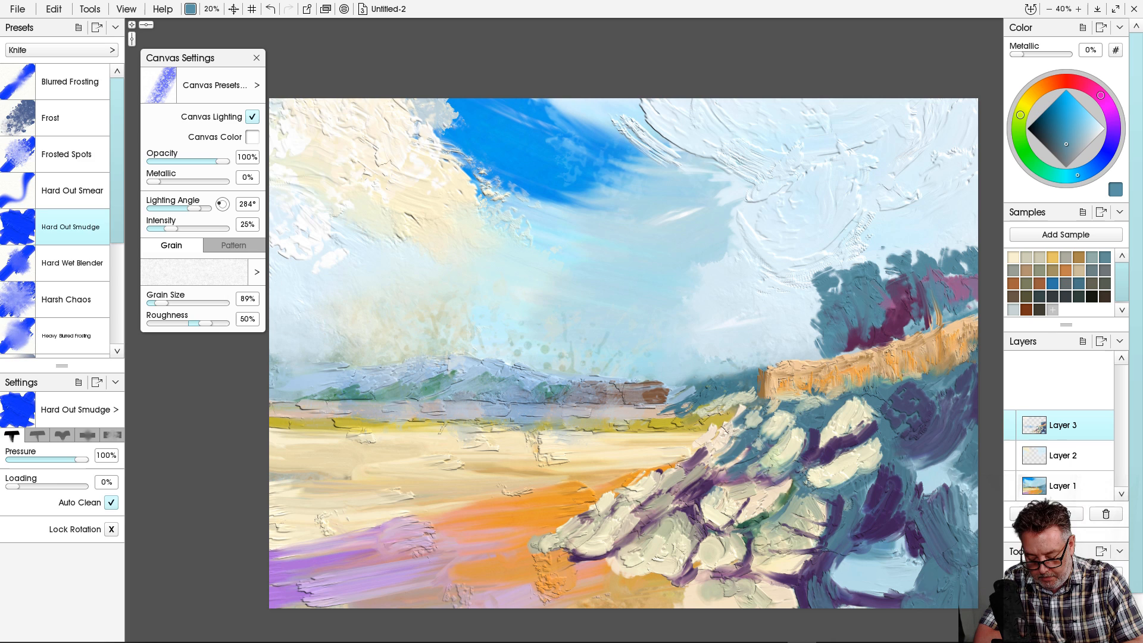
Erase ragged foliage edges with the SEA Thick Oil Scumble brush in Eraser Mode, and return to the Hard Out Smudge knife.
{"action": "key", "text": "o"}
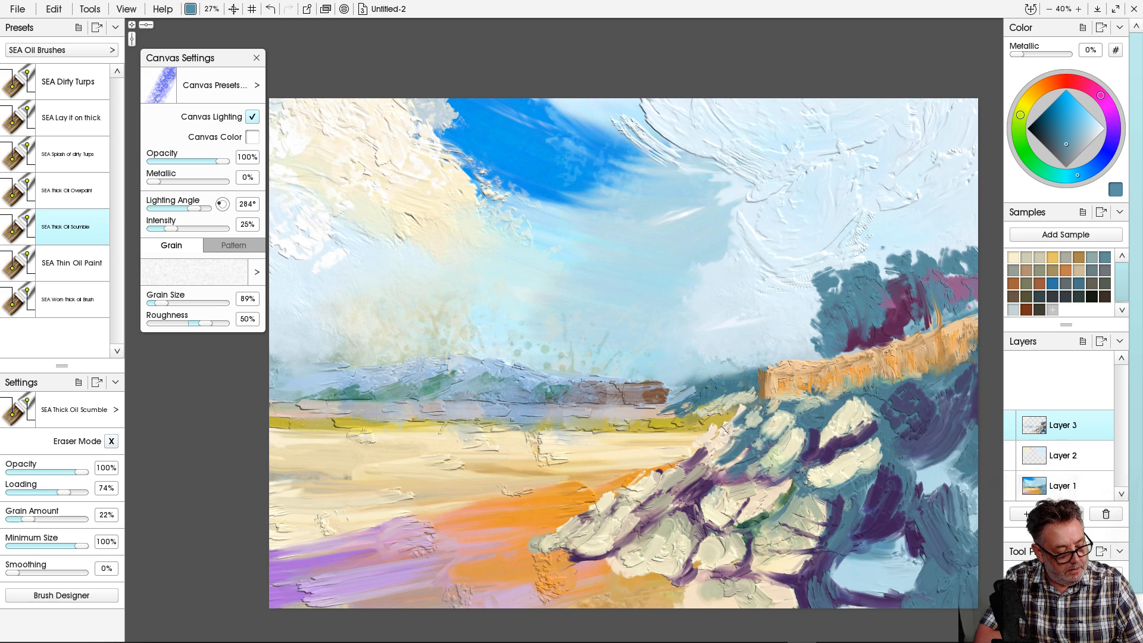
{"action": "left_click", "coordinate": [111, 441]}
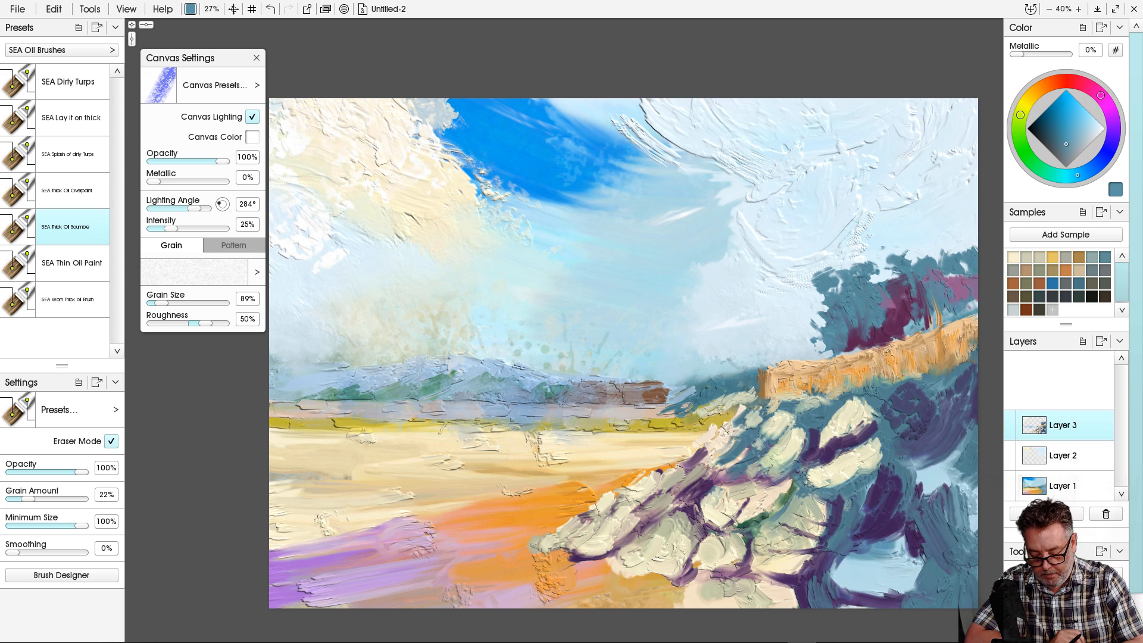
{"action": "key", "text": "k"}
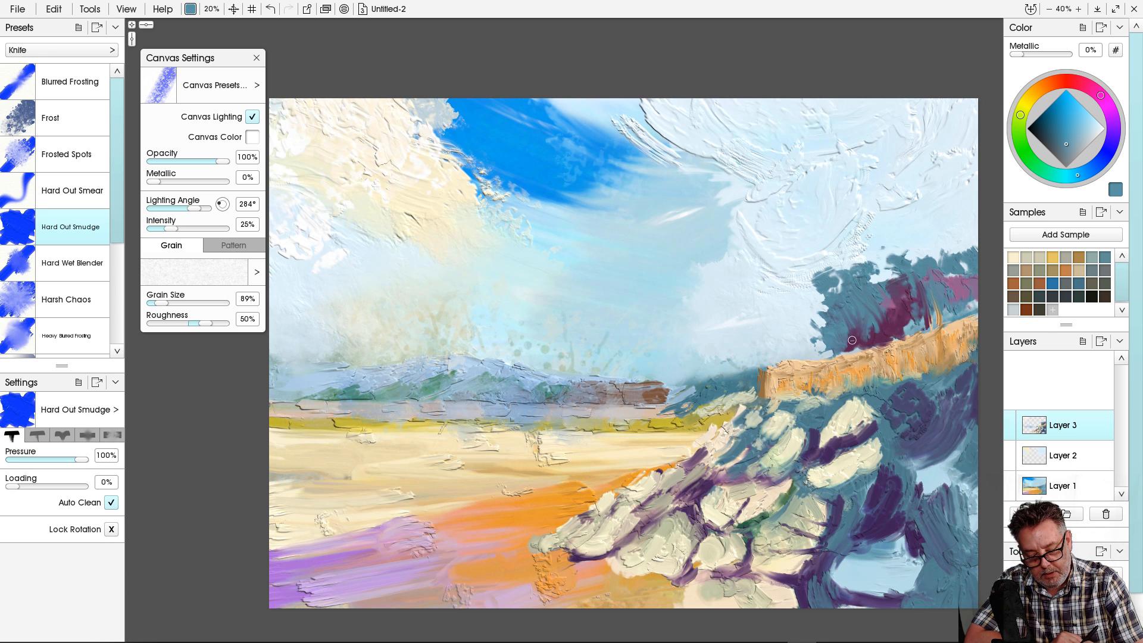
Smudge the left edge and purple area of the foliage above the orange cliff with the Hard Out Smudge knife.
{"action": "mouse_move", "coordinate": [823, 326]}
{"action": "left_mouse_down"}
{"action": "mouse_move", "coordinate": [831, 356]}
{"action": "mouse_move", "coordinate": [801, 341]}
{"action": "left_mouse_up"}
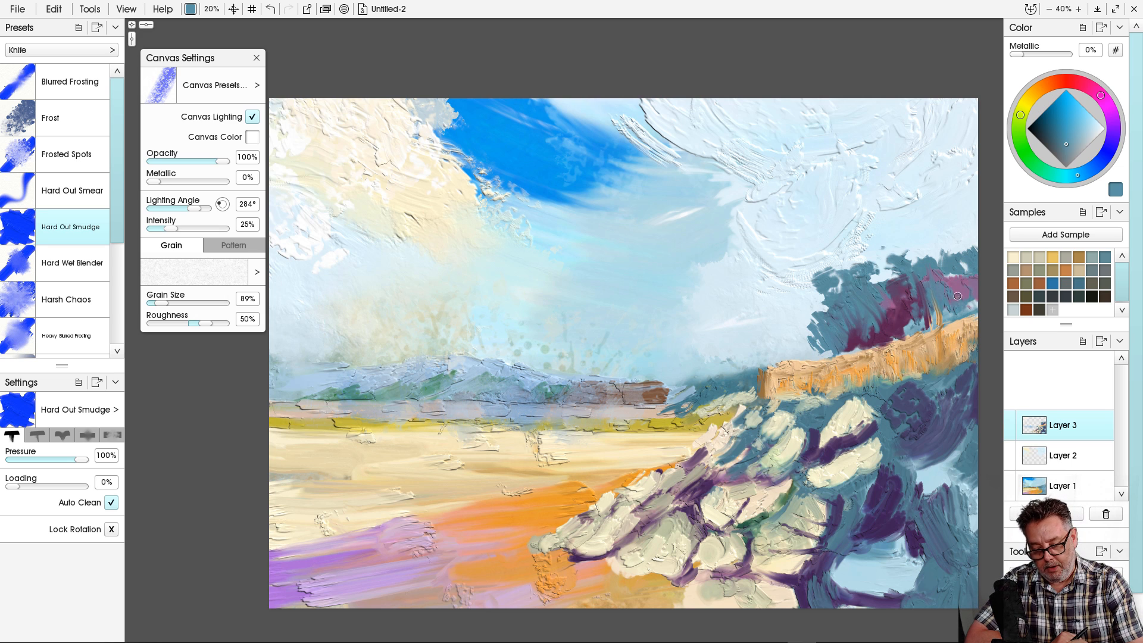
{"action": "mouse_move", "coordinate": [952, 289]}
{"action": "left_mouse_down"}
{"action": "mouse_move", "coordinate": [961, 313]}
{"action": "mouse_move", "coordinate": [944, 323]}
{"action": "left_mouse_up"}
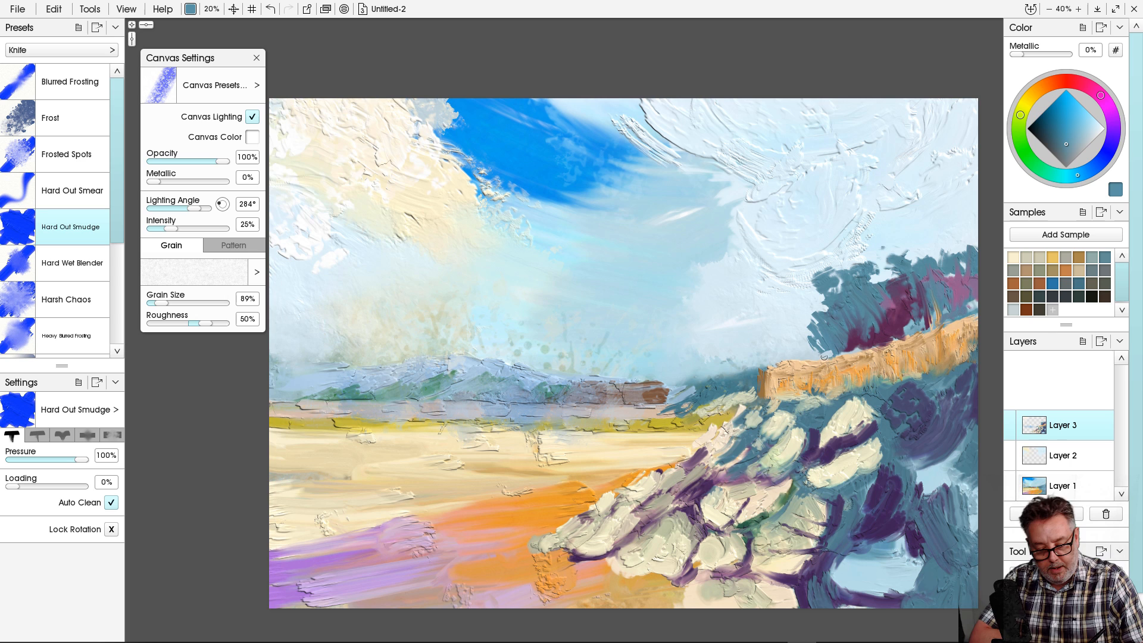
{"action": "left_click_drag", "start_coordinate": [828, 347], "coordinate": [807, 359]}
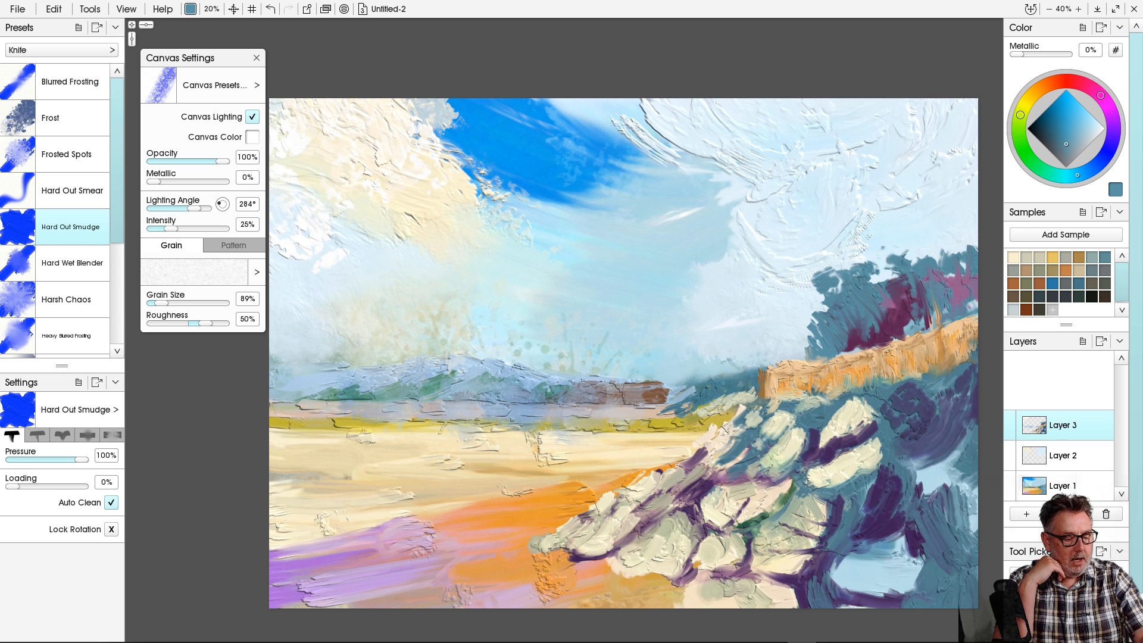
With the SEA Thick Oil Overpaint brush at 35%, sample the distant hill's grey-brown and block in two buildings beside the cliff.
{"action": "key", "text": "e"}
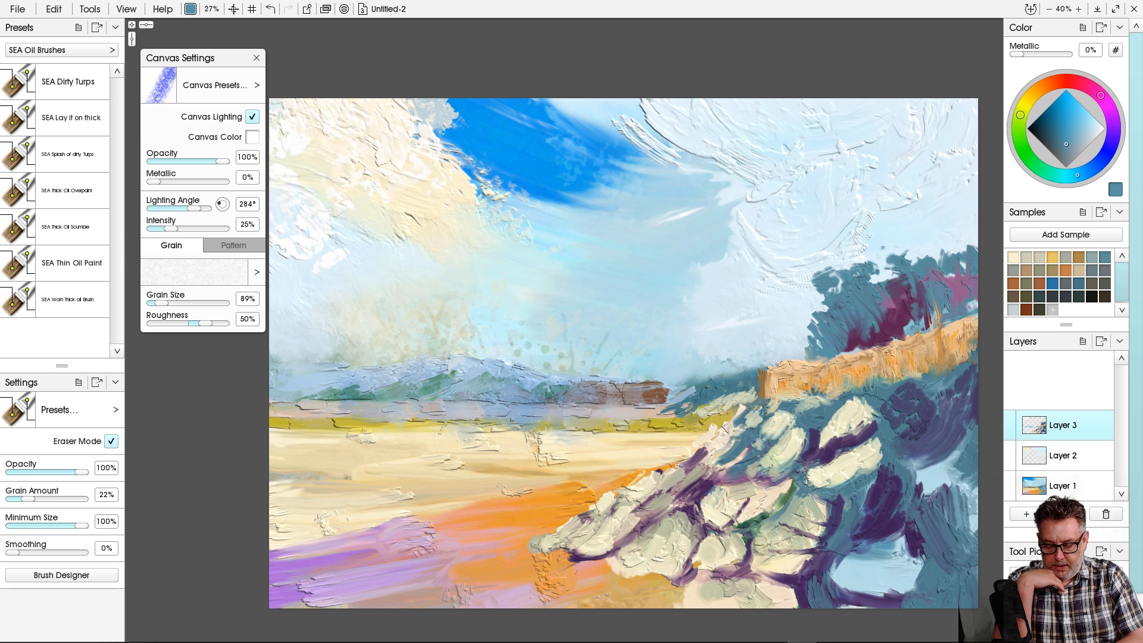
{"action": "key", "text": "w"}
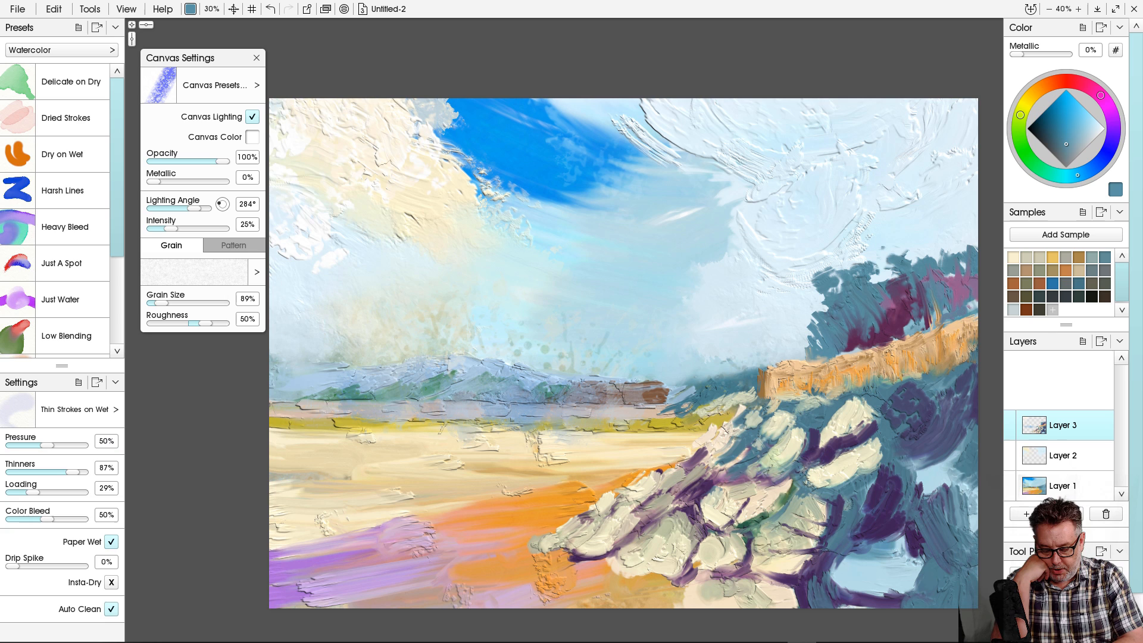
{"action": "key", "text": "e"}
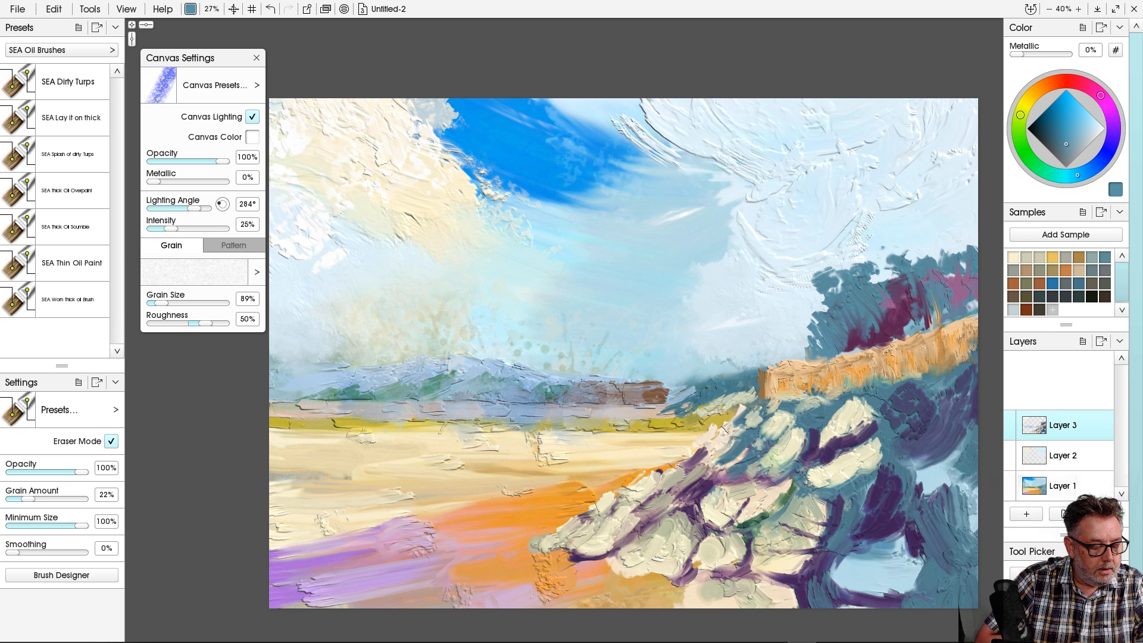
{"action": "left_click", "coordinate": [72, 191]}
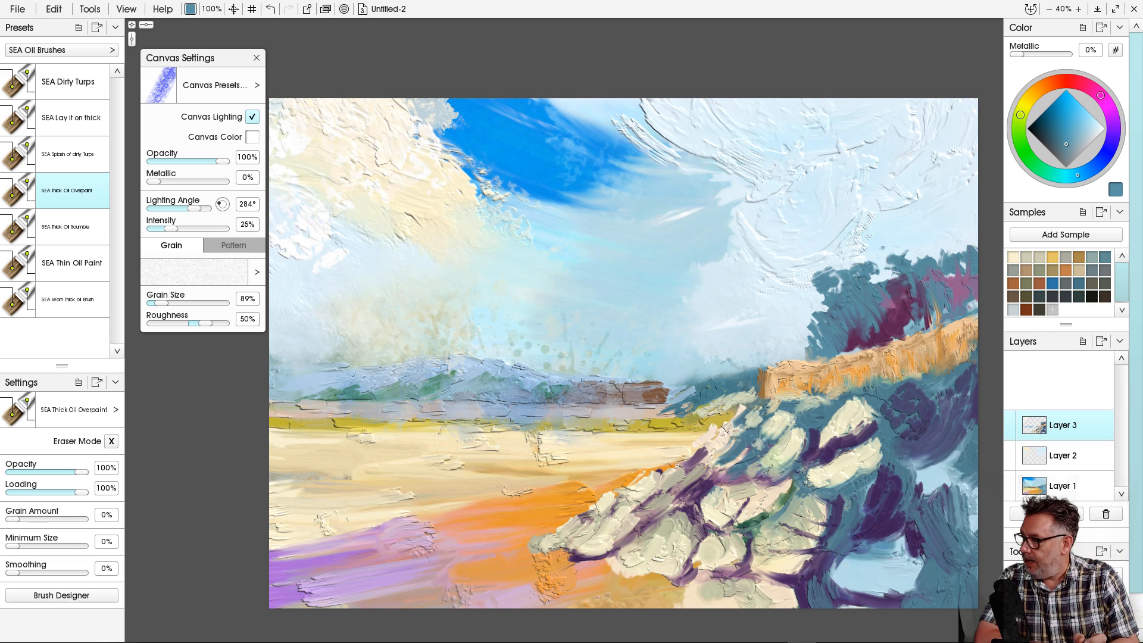
{"action": "left_click", "coordinate": [629, 395], "text": "alt"}
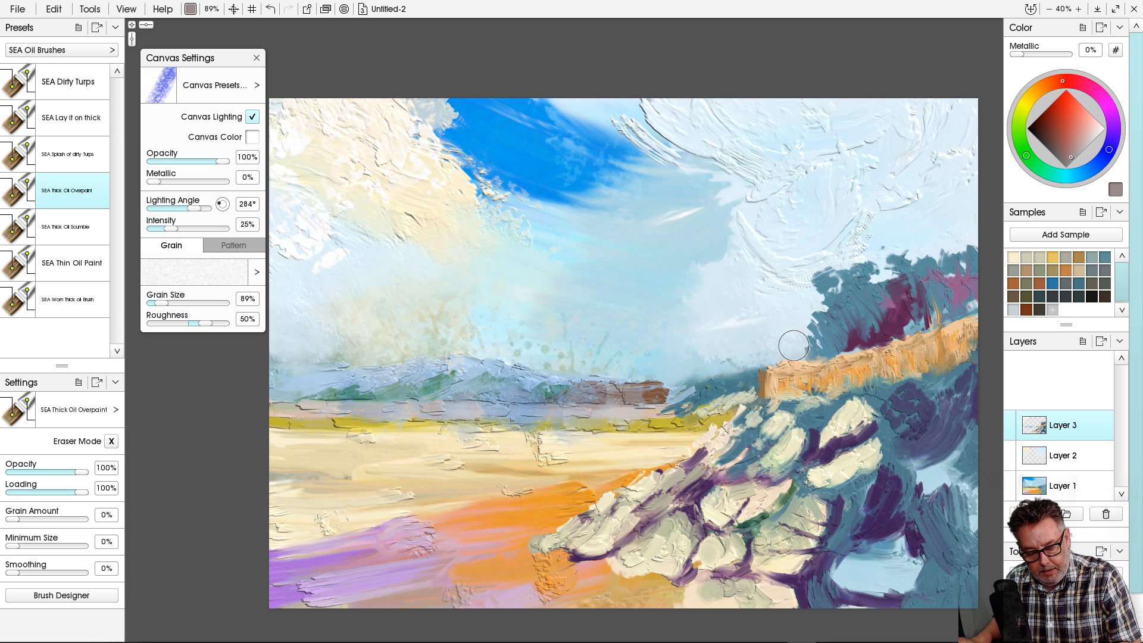
{"action": "mouse_move", "coordinate": [794, 345]}
{"action": "left_mouse_down", "text": "shift"}
{"action": "mouse_move", "coordinate": [812, 315]}
{"action": "mouse_move", "coordinate": [860, 372]}
{"action": "mouse_move", "coordinate": [827, 345]}
{"action": "mouse_move", "coordinate": [801, 375]}
{"action": "mouse_move", "coordinate": [794, 322]}
{"action": "mouse_move", "coordinate": [797, 355]}
{"action": "mouse_move", "coordinate": [776, 365]}
{"action": "mouse_move", "coordinate": [785, 336]}
{"action": "mouse_move", "coordinate": [806, 330]}
{"action": "mouse_move", "coordinate": [786, 334]}
{"action": "mouse_move", "coordinate": [784, 367]}
{"action": "mouse_move", "coordinate": [764, 379]}
{"action": "mouse_move", "coordinate": [771, 353]}
{"action": "mouse_move", "coordinate": [732, 359]}
{"action": "mouse_move", "coordinate": [731, 375]}
{"action": "mouse_move", "coordinate": [731, 359]}
{"action": "mouse_move", "coordinate": [761, 367]}
{"action": "mouse_move", "coordinate": [774, 346]}
{"action": "mouse_move", "coordinate": [730, 375]}
{"action": "left_mouse_up", "text": "shift"}
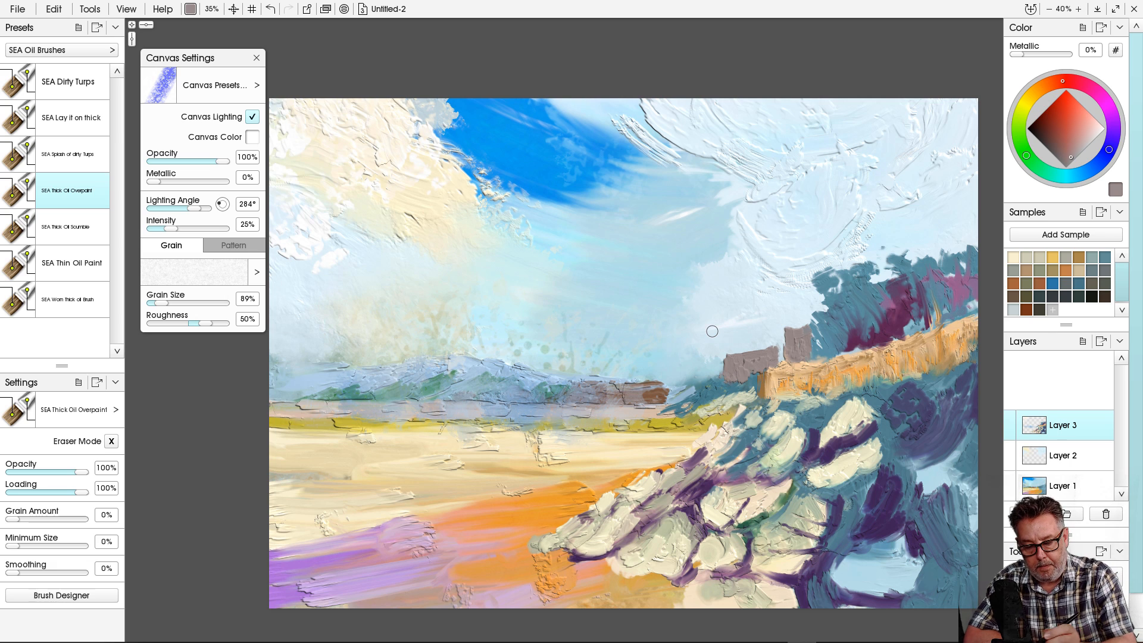
Choose a lighter pinkish grey and paint a small third building farther down the slope.
{"action": "left_click", "coordinate": [1087, 126]}
{"action": "left_click", "coordinate": [1078, 140]}
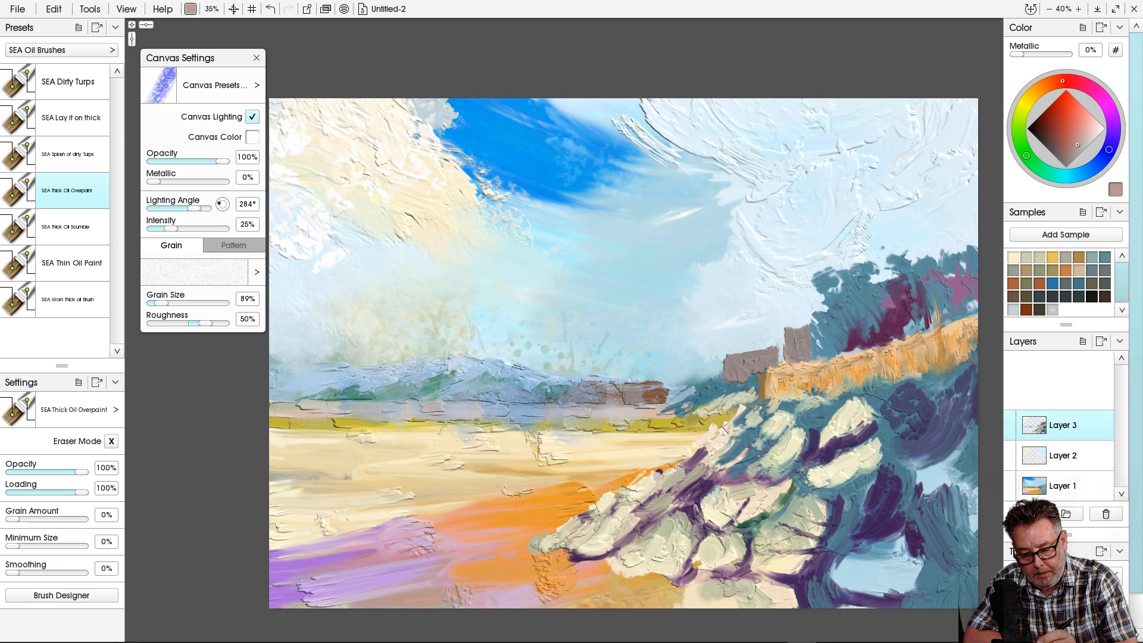
{"action": "left_click", "coordinate": [1086, 141]}
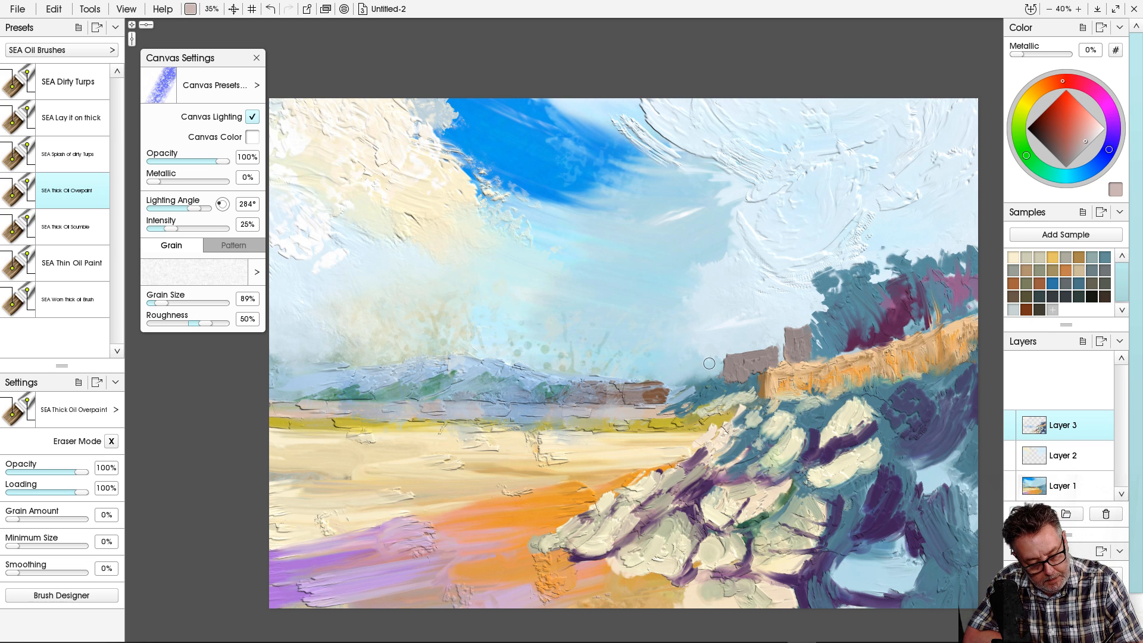
{"action": "mouse_move", "coordinate": [709, 363]}
{"action": "left_mouse_down"}
{"action": "mouse_move", "coordinate": [682, 367]}
{"action": "mouse_move", "coordinate": [729, 381]}
{"action": "mouse_move", "coordinate": [710, 384]}
{"action": "mouse_move", "coordinate": [708, 357]}
{"action": "mouse_move", "coordinate": [701, 377]}
{"action": "mouse_move", "coordinate": [705, 369]}
{"action": "mouse_move", "coordinate": [686, 384]}
{"action": "left_mouse_up"}
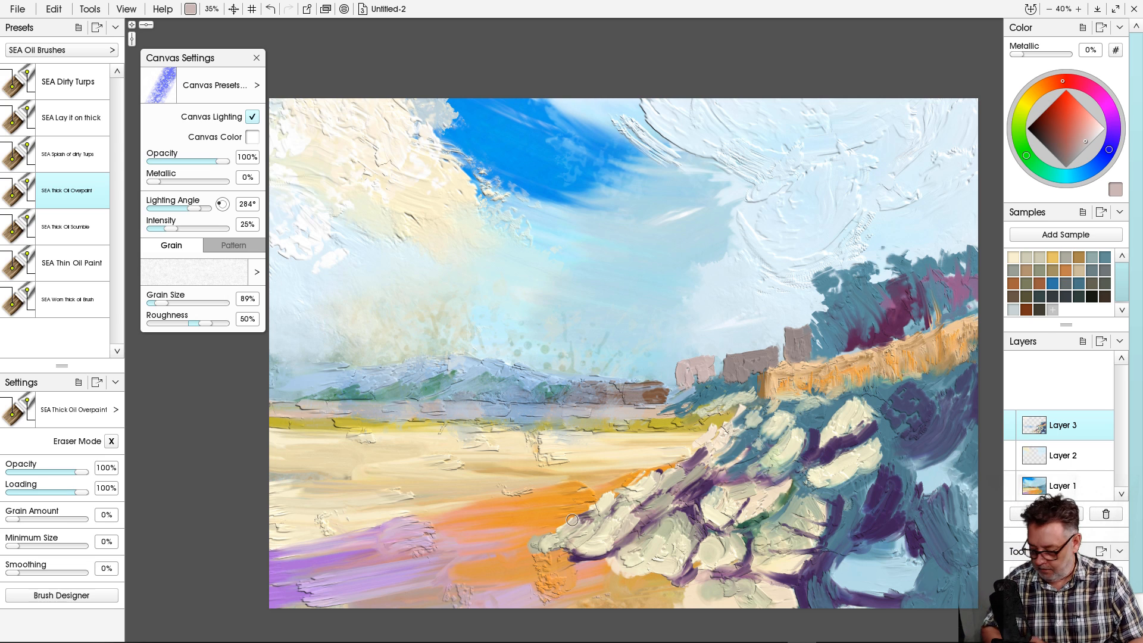
Paint bright orange-red roofs on the two lower houses and a dark brown end wall on the pinkish house.
{"action": "left_click", "coordinate": [1058, 111]}
{"action": "left_click", "coordinate": [1048, 84]}
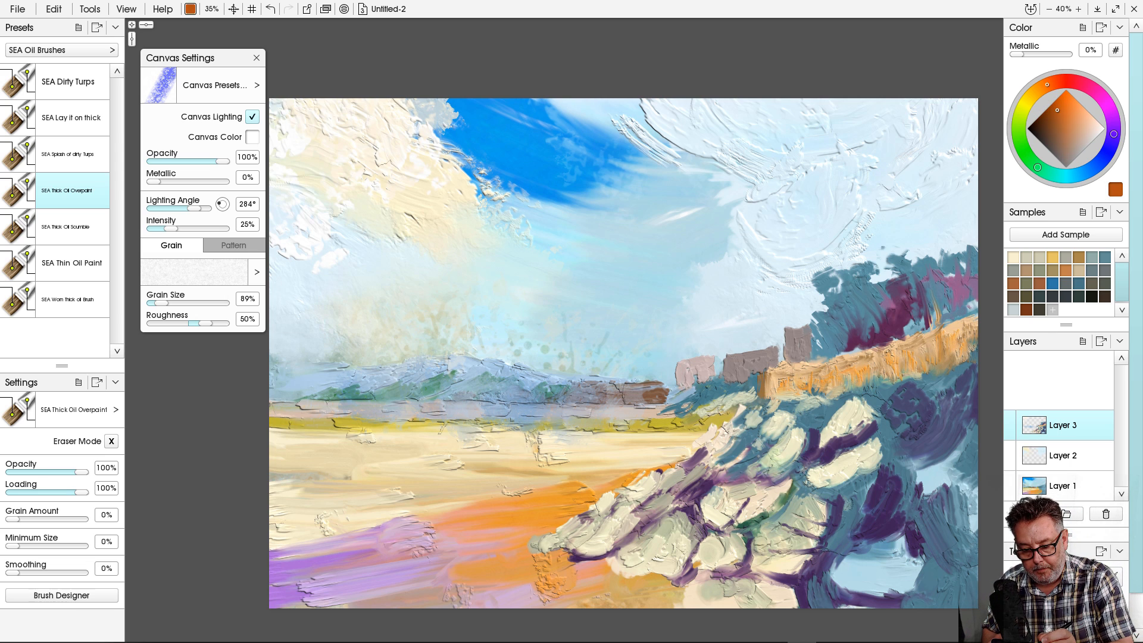
{"action": "left_click", "coordinate": [1069, 100]}
{"action": "left_click", "coordinate": [1054, 82]}
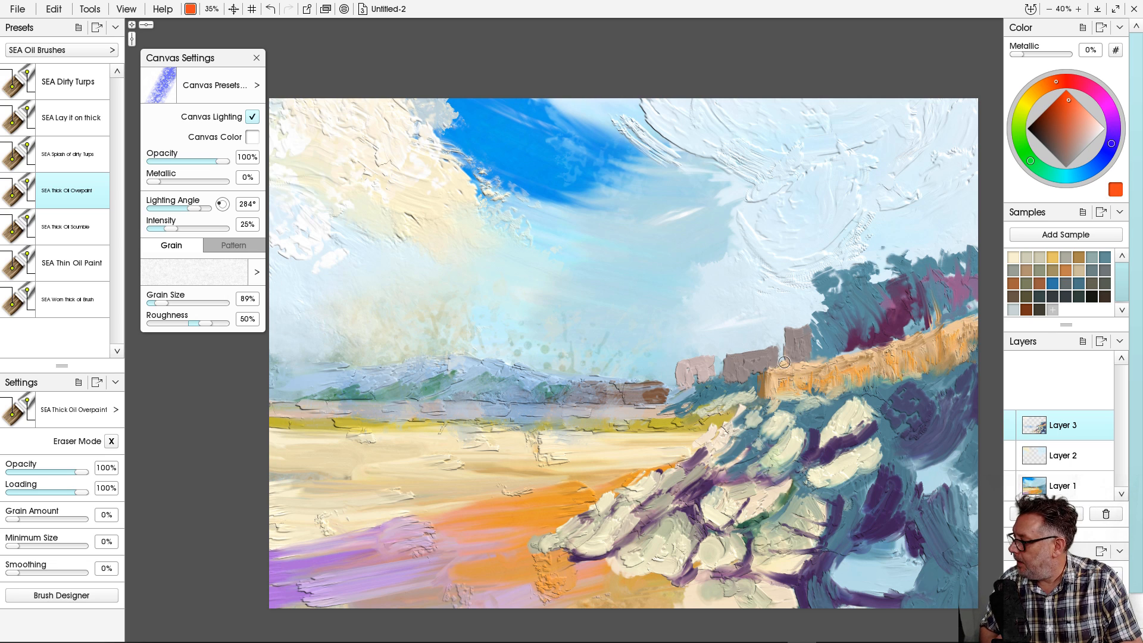
{"action": "mouse_move", "coordinate": [764, 345]}
{"action": "left_mouse_down"}
{"action": "mouse_move", "coordinate": [735, 350]}
{"action": "mouse_move", "coordinate": [741, 357]}
{"action": "mouse_move", "coordinate": [681, 359]}
{"action": "mouse_move", "coordinate": [691, 369]}
{"action": "mouse_move", "coordinate": [711, 351]}
{"action": "mouse_move", "coordinate": [699, 376]}
{"action": "mouse_move", "coordinate": [687, 366]}
{"action": "mouse_move", "coordinate": [712, 357]}
{"action": "mouse_move", "coordinate": [679, 360]}
{"action": "left_mouse_up"}
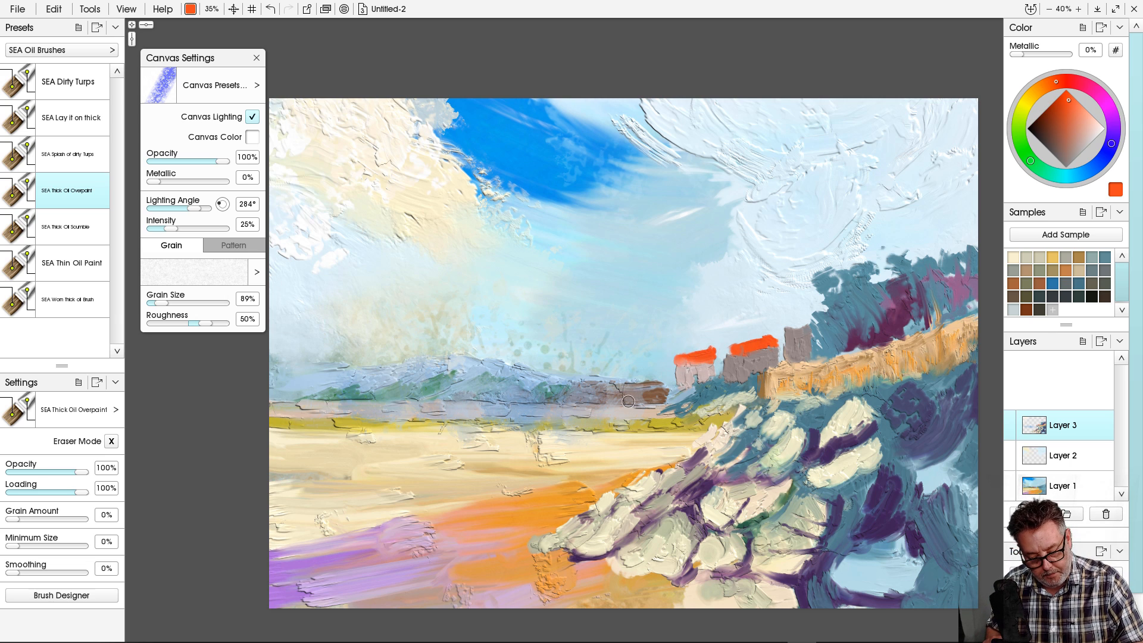
{"action": "left_click", "coordinate": [1043, 125]}
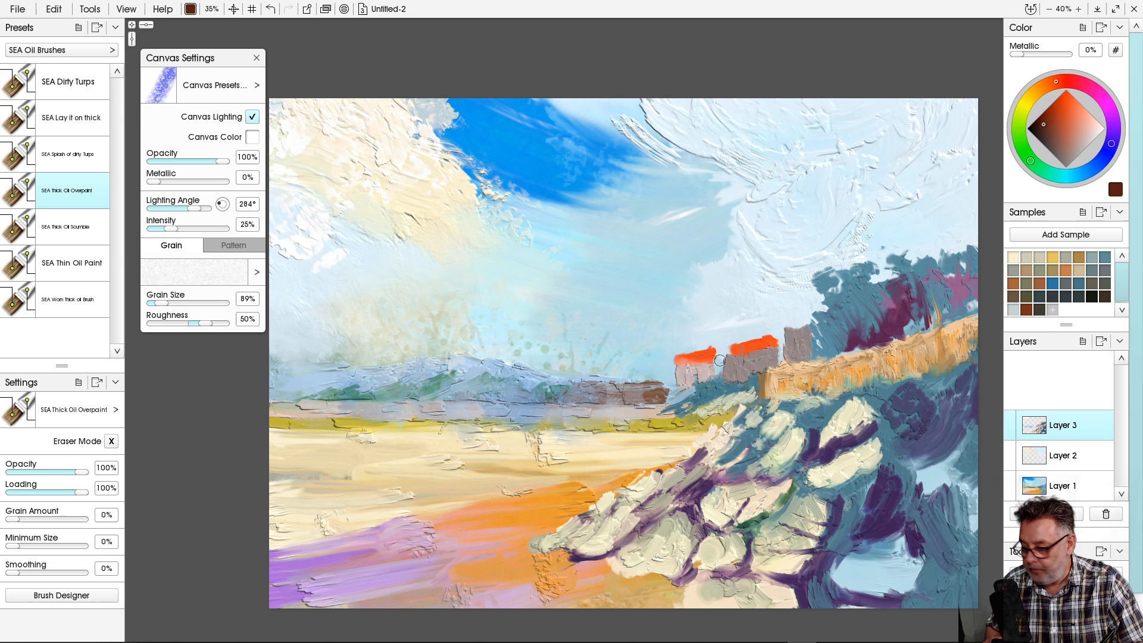
{"action": "left_click_drag", "start_coordinate": [715, 357], "coordinate": [717, 375]}
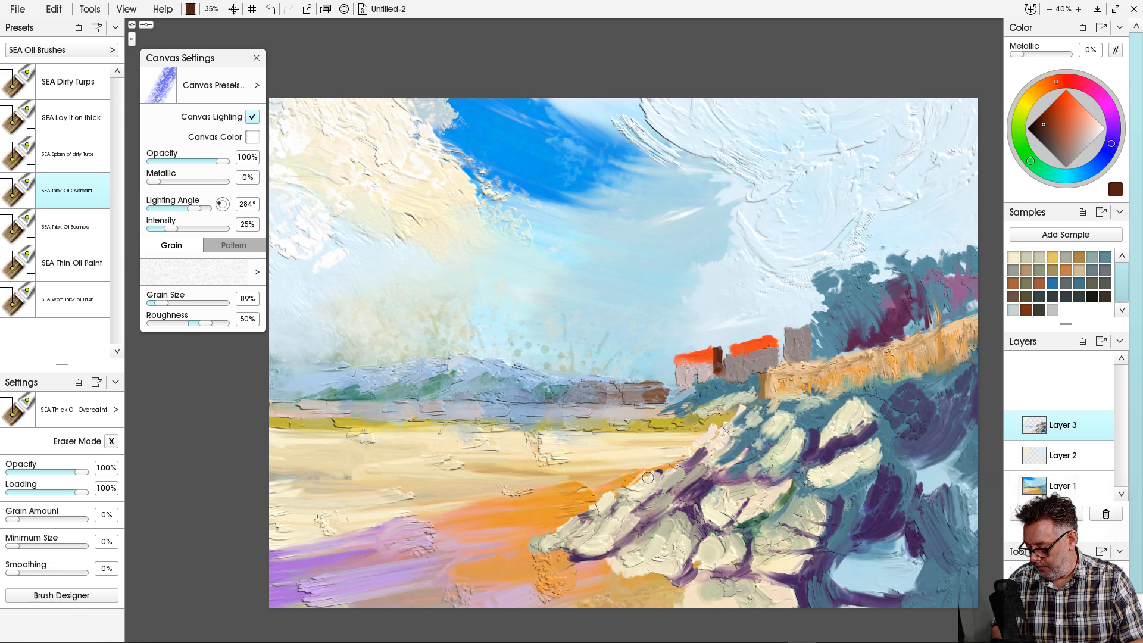
Reduce the brush to 5% and paint the middle house's gable edges and end wall in dark brown.
{"action": "scroll", "coordinate": [630, 425], "scroll_direction": "up", "scroll_amount": 6}
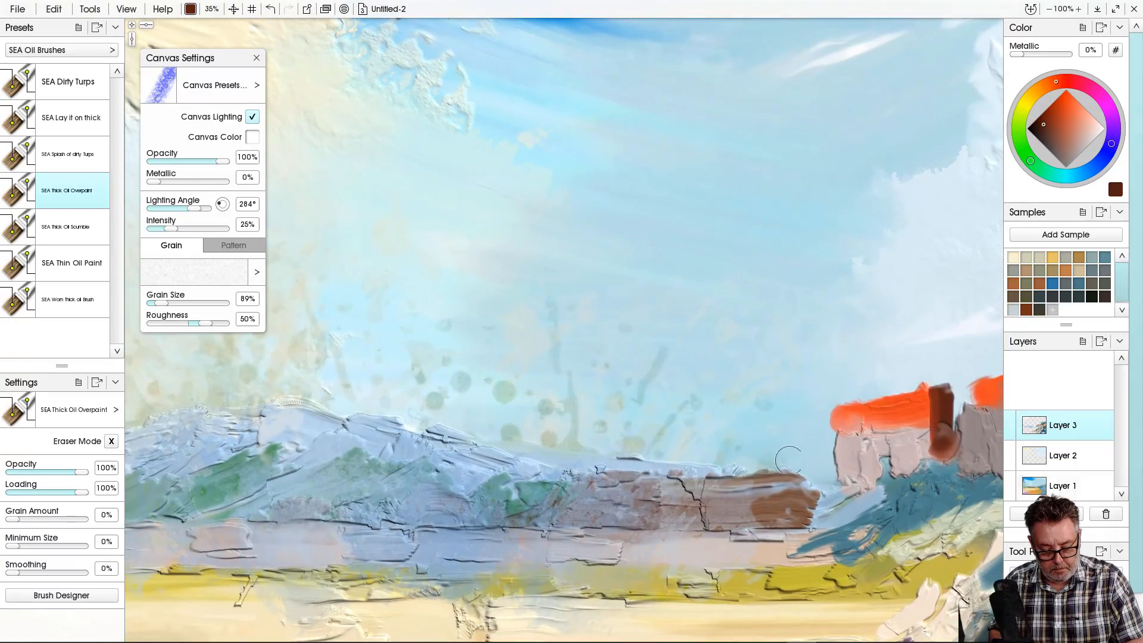
{"action": "left_click_drag", "start_coordinate": [838, 497], "coordinate": [560, 369]}
{"action": "scroll", "coordinate": [564, 345], "scroll_direction": "up", "scroll_amount": 1}
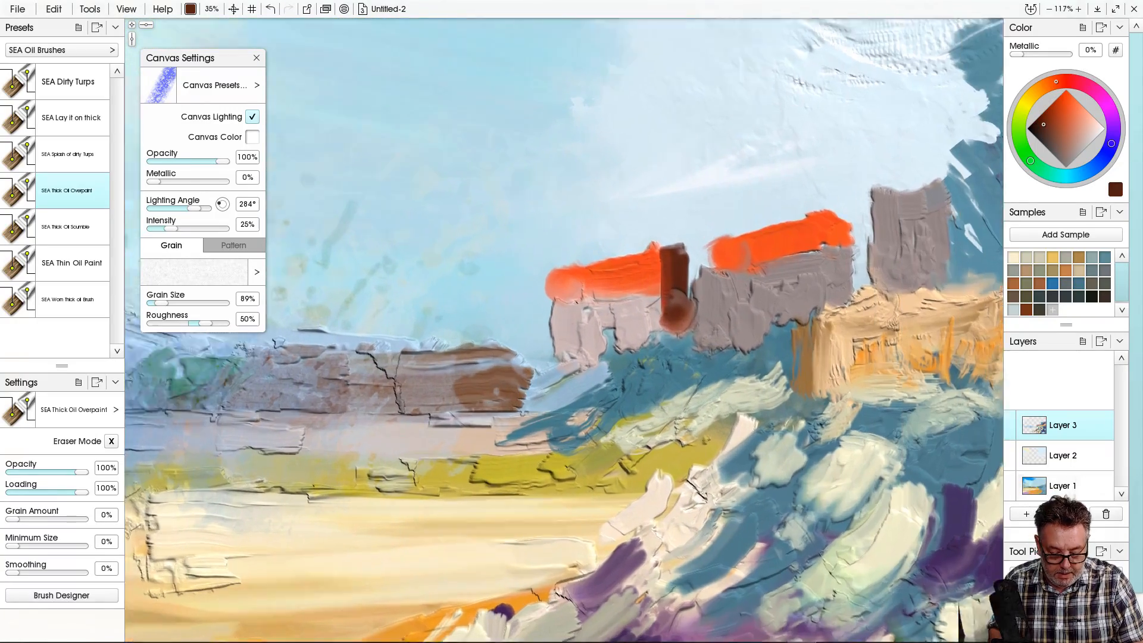
{"action": "scroll", "coordinate": [821, 201], "scroll_direction": "up", "scroll_amount": 4}
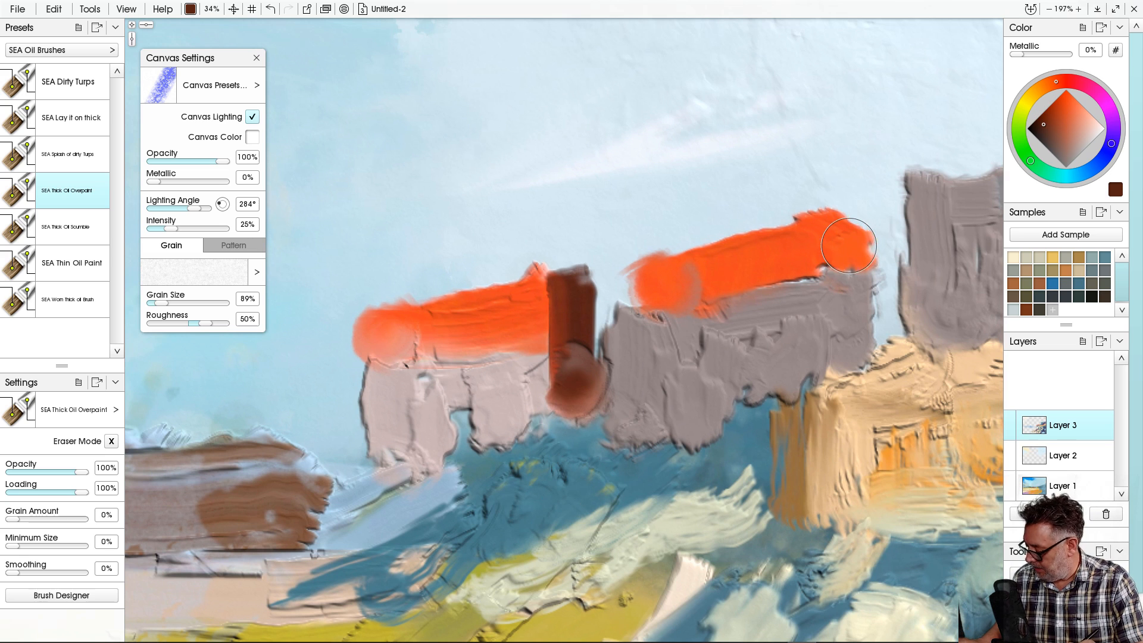
{"action": "key", "text": "["}
{"action": "key", "text": "["}
{"action": "key", "text": "["}
{"action": "key", "text": "["}
{"action": "key", "text": "["}
{"action": "key", "text": "["}
{"action": "key", "text": "["}
{"action": "key", "text": "["}
{"action": "key", "text": "["}
{"action": "key", "text": "["}
{"action": "key", "text": "["}
{"action": "key", "text": "["}
{"action": "key", "text": "["}
{"action": "key", "text": "["}
{"action": "key", "text": "["}
{"action": "key", "text": "["}
{"action": "key", "text": "["}
{"action": "key", "text": "["}
{"action": "key", "text": "["}
{"action": "key", "text": "["}
{"action": "mouse_move", "coordinate": [839, 210]}
{"action": "left_mouse_down"}
{"action": "mouse_move", "coordinate": [875, 250]}
{"action": "mouse_move", "coordinate": [853, 242]}
{"action": "left_mouse_up"}
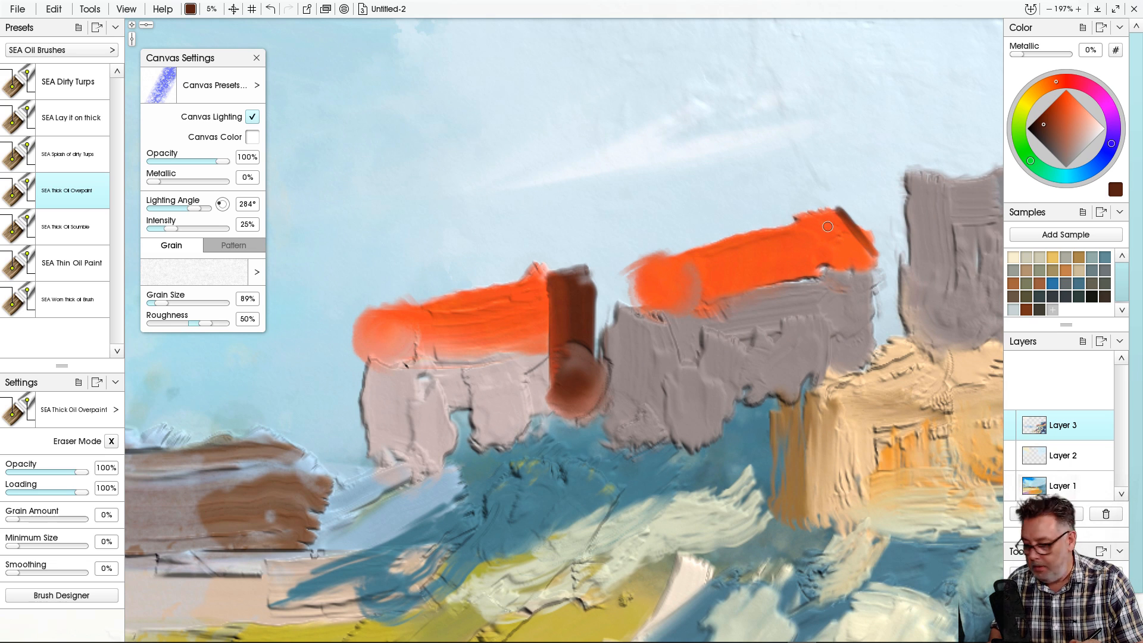
{"action": "mouse_move", "coordinate": [834, 210]}
{"action": "left_mouse_down"}
{"action": "mouse_move", "coordinate": [855, 274]}
{"action": "mouse_move", "coordinate": [840, 236]}
{"action": "mouse_move", "coordinate": [865, 270]}
{"action": "mouse_move", "coordinate": [868, 335]}
{"action": "left_mouse_up"}
{"action": "mouse_move", "coordinate": [865, 273]}
{"action": "left_mouse_down"}
{"action": "mouse_move", "coordinate": [877, 329]}
{"action": "mouse_move", "coordinate": [852, 274]}
{"action": "mouse_move", "coordinate": [858, 331]}
{"action": "mouse_move", "coordinate": [862, 312]}
{"action": "mouse_move", "coordinate": [869, 345]}
{"action": "mouse_move", "coordinate": [871, 281]}
{"action": "mouse_move", "coordinate": [869, 358]}
{"action": "left_mouse_up"}
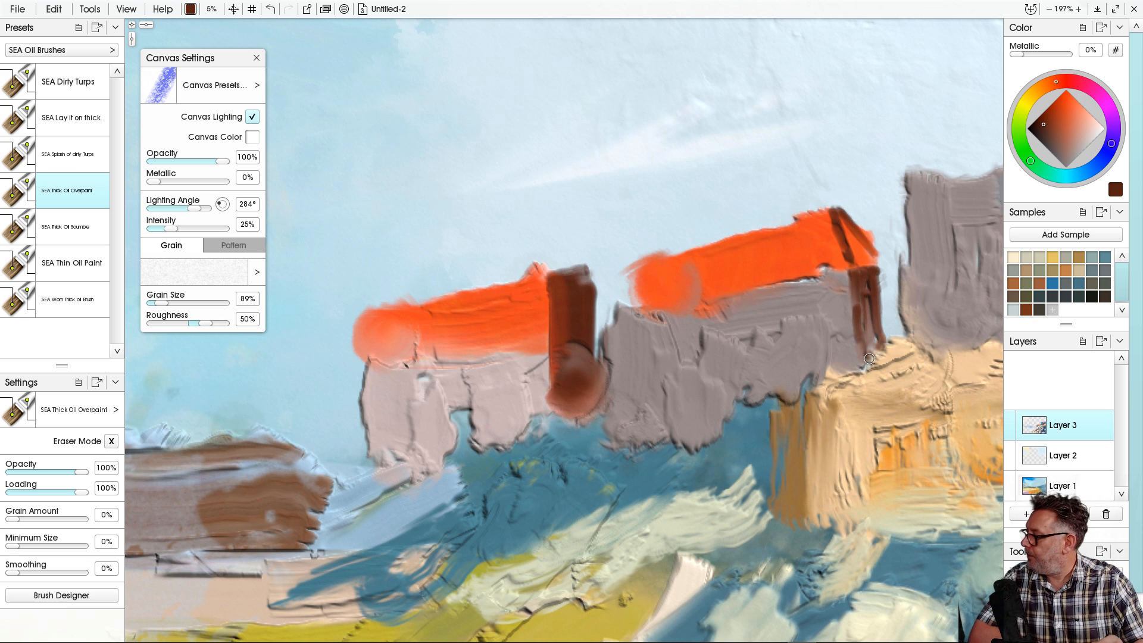
Paint a dark brown chimney, eave shadow and three window marks on the middle house.
{"action": "left_click_drag", "start_coordinate": [631, 263], "coordinate": [634, 316]}
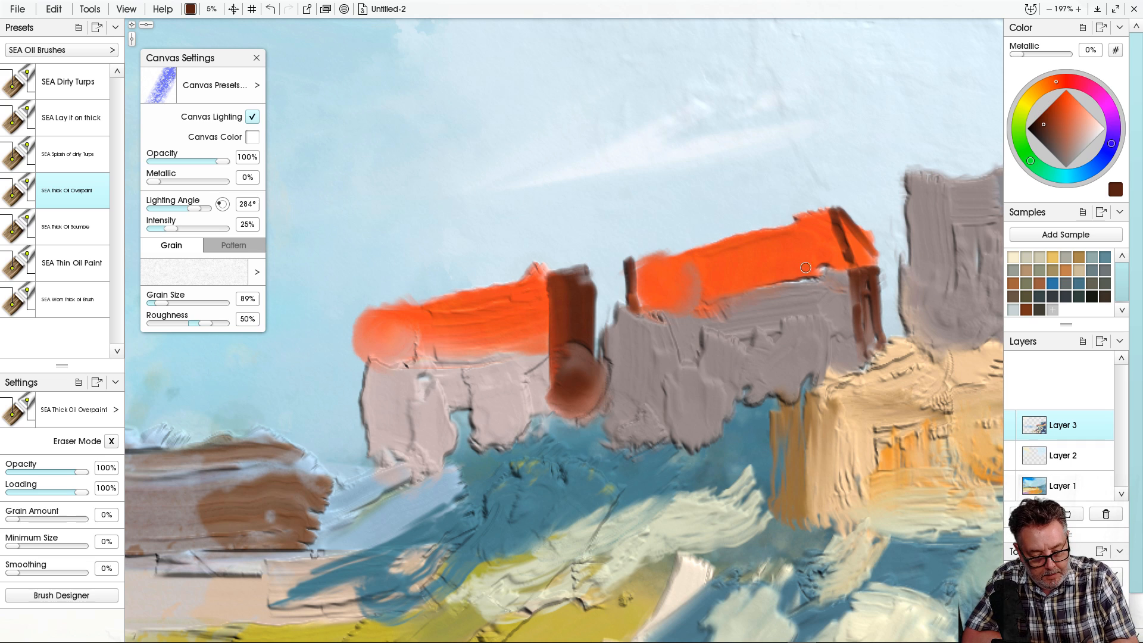
{"action": "mouse_move", "coordinate": [847, 272]}
{"action": "left_mouse_down"}
{"action": "mouse_move", "coordinate": [634, 319]}
{"action": "mouse_move", "coordinate": [771, 284]}
{"action": "mouse_move", "coordinate": [755, 298]}
{"action": "mouse_move", "coordinate": [770, 302]}
{"action": "mouse_move", "coordinate": [821, 280]}
{"action": "mouse_move", "coordinate": [826, 306]}
{"action": "mouse_move", "coordinate": [818, 281]}
{"action": "mouse_move", "coordinate": [810, 316]}
{"action": "mouse_move", "coordinate": [804, 295]}
{"action": "mouse_move", "coordinate": [820, 284]}
{"action": "mouse_move", "coordinate": [821, 321]}
{"action": "left_mouse_up"}
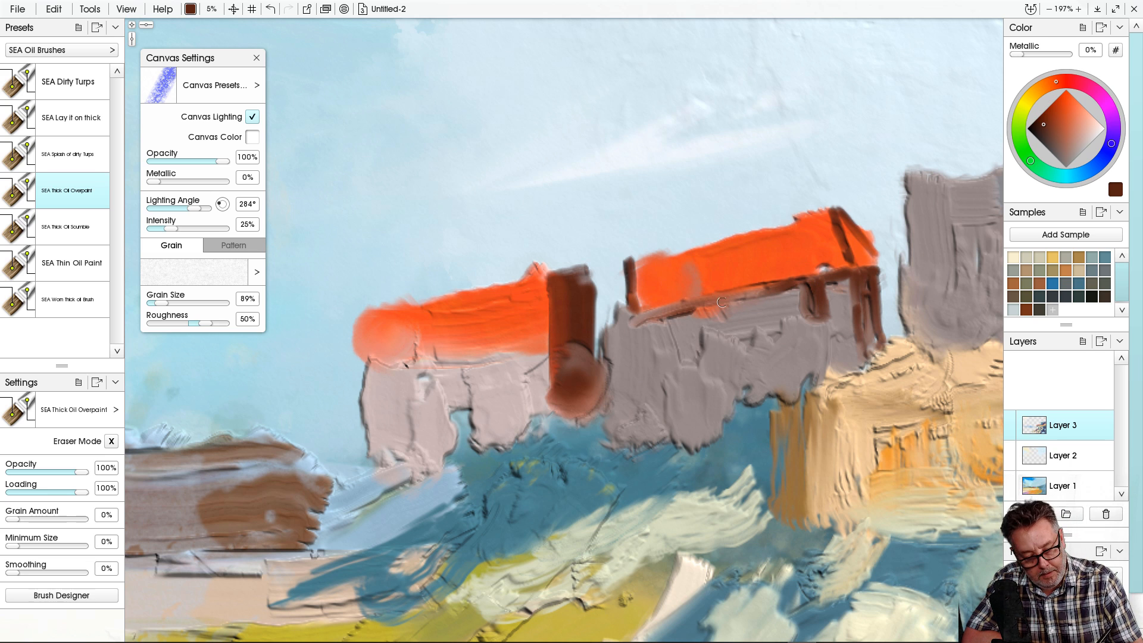
{"action": "mouse_move", "coordinate": [750, 291]}
{"action": "left_mouse_down"}
{"action": "mouse_move", "coordinate": [750, 328]}
{"action": "mouse_move", "coordinate": [730, 307]}
{"action": "mouse_move", "coordinate": [732, 333]}
{"action": "left_mouse_up"}
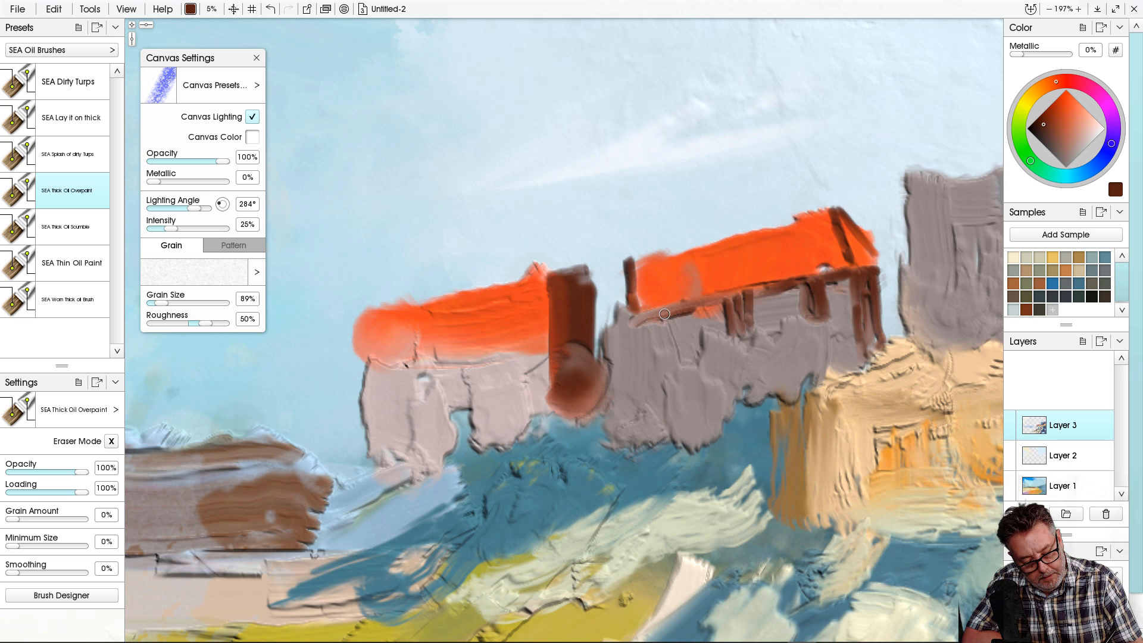
{"action": "mouse_move", "coordinate": [665, 314]}
{"action": "left_mouse_down"}
{"action": "mouse_move", "coordinate": [673, 357]}
{"action": "mouse_move", "coordinate": [651, 325]}
{"action": "mouse_move", "coordinate": [633, 347]}
{"action": "left_mouse_up"}
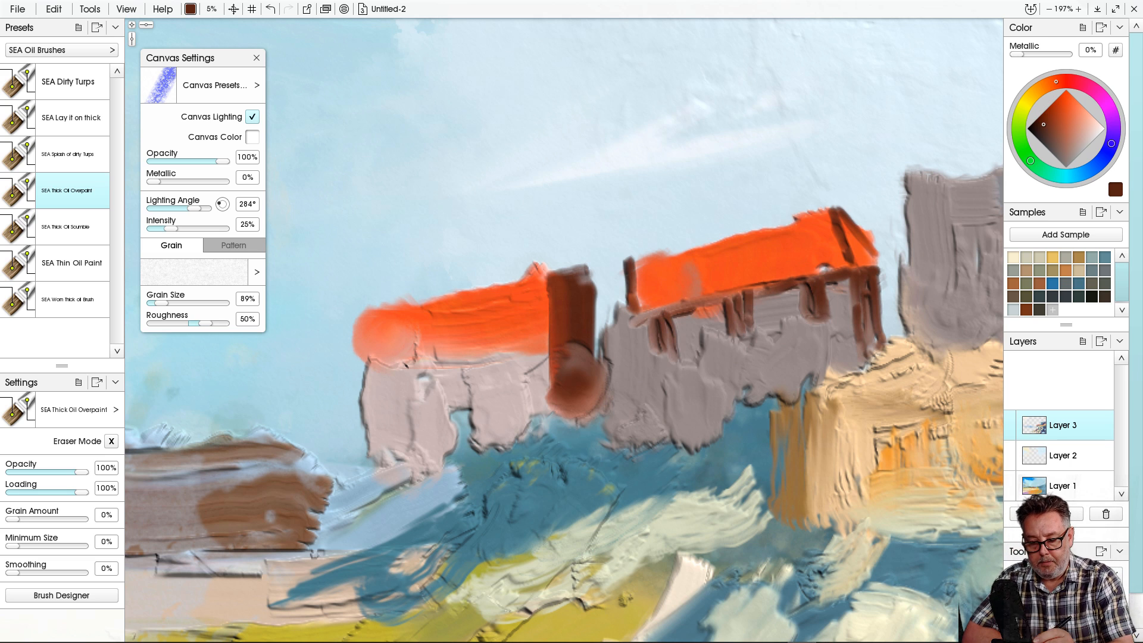
Choose a pale pink and paint light strokes beside the three dark window marks on the middle house.
{"action": "left_click", "coordinate": [1098, 124]}
{"action": "mouse_move", "coordinate": [823, 284]}
{"action": "left_mouse_down"}
{"action": "mouse_move", "coordinate": [820, 315]}
{"action": "mouse_move", "coordinate": [807, 284]}
{"action": "mouse_move", "coordinate": [809, 314]}
{"action": "mouse_move", "coordinate": [822, 314]}
{"action": "mouse_move", "coordinate": [809, 315]}
{"action": "left_mouse_up"}
{"action": "mouse_move", "coordinate": [747, 297]}
{"action": "left_mouse_down"}
{"action": "mouse_move", "coordinate": [749, 330]}
{"action": "mouse_move", "coordinate": [731, 331]}
{"action": "mouse_move", "coordinate": [750, 328]}
{"action": "left_mouse_up"}
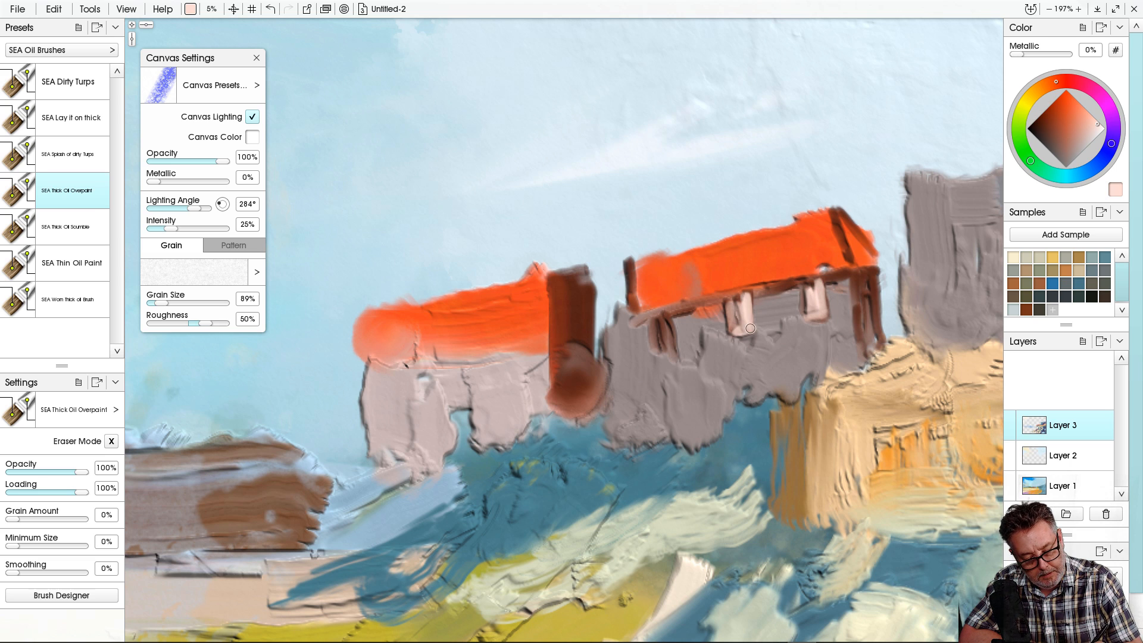
{"action": "mouse_move", "coordinate": [676, 315]}
{"action": "left_mouse_down"}
{"action": "mouse_move", "coordinate": [662, 351]}
{"action": "mouse_move", "coordinate": [656, 332]}
{"action": "left_mouse_up"}
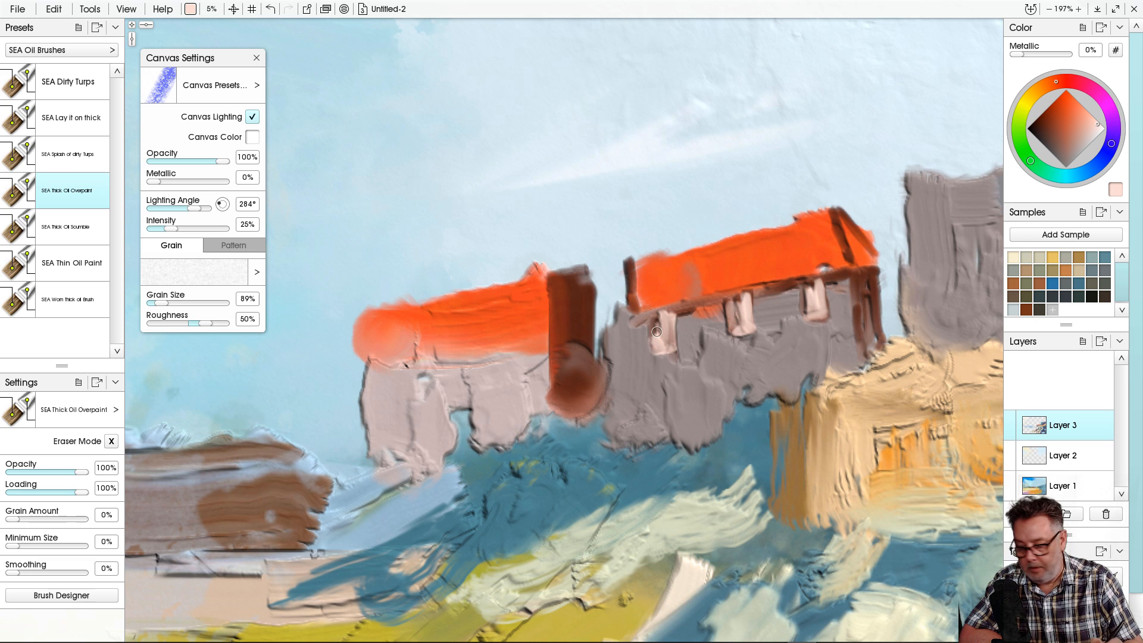
Extend the dark brown wall to the middle house, and trim its top into a narrow chimney using Eraser Mode.
{"action": "mouse_move", "coordinate": [603, 329]}
{"action": "left_mouse_down"}
{"action": "mouse_move", "coordinate": [576, 326]}
{"action": "mouse_move", "coordinate": [612, 328]}
{"action": "mouse_move", "coordinate": [578, 344]}
{"action": "mouse_move", "coordinate": [626, 322]}
{"action": "mouse_move", "coordinate": [579, 328]}
{"action": "mouse_move", "coordinate": [604, 332]}
{"action": "mouse_move", "coordinate": [611, 395]}
{"action": "mouse_move", "coordinate": [592, 344]}
{"action": "mouse_move", "coordinate": [588, 381]}
{"action": "left_mouse_up"}
{"action": "left_click", "coordinate": [584, 331], "text": "alt"}
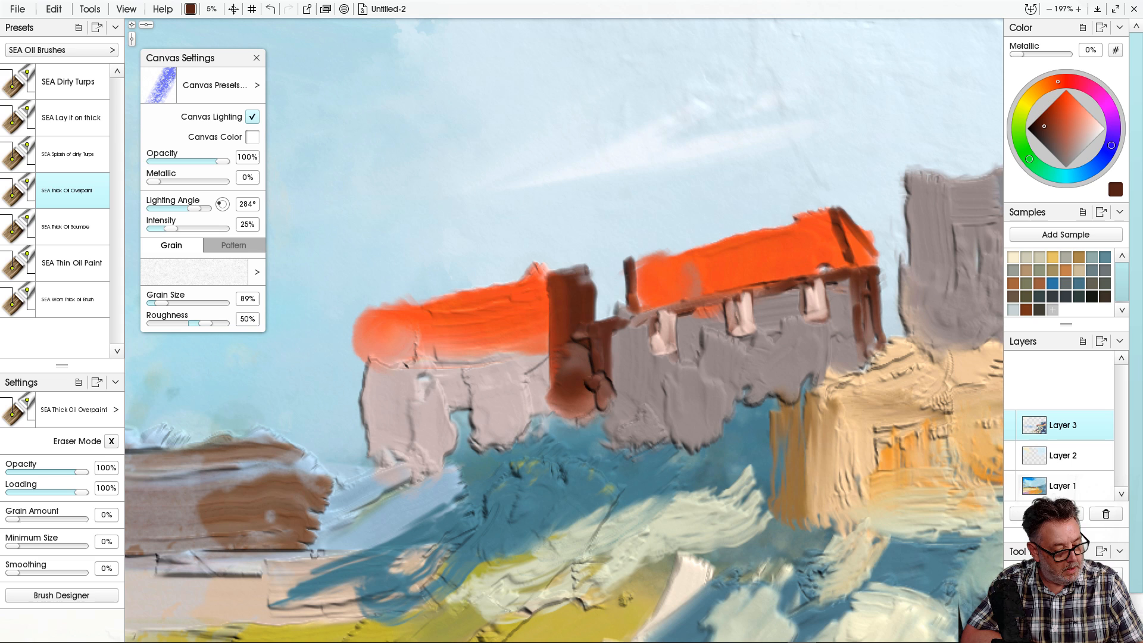
{"action": "key", "text": "e"}
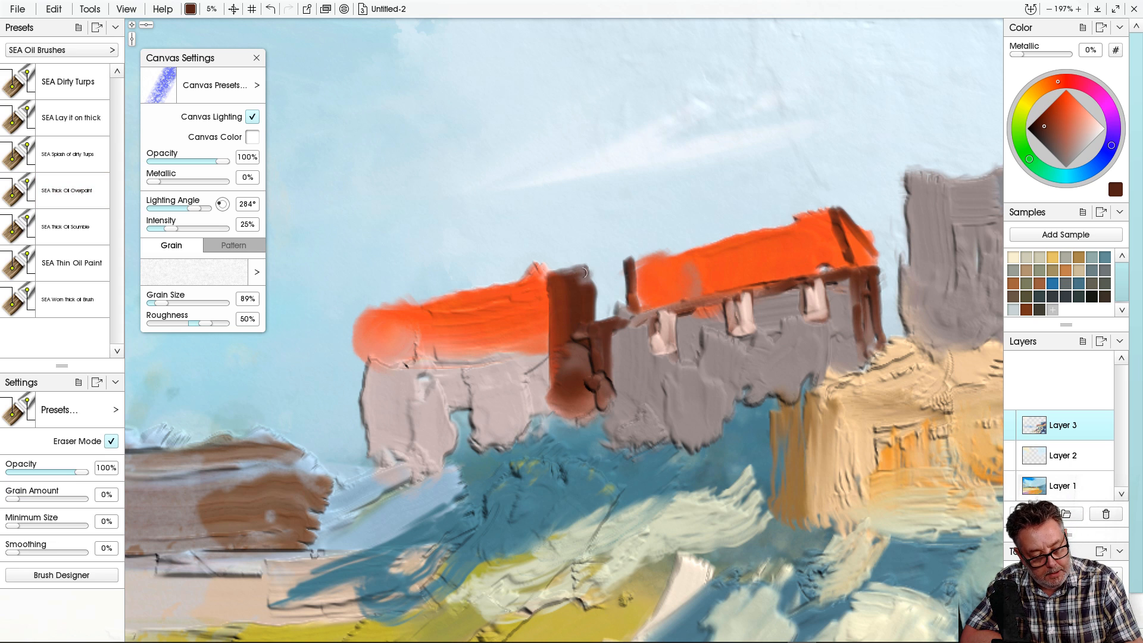
{"action": "mouse_move", "coordinate": [584, 272]}
{"action": "left_mouse_down"}
{"action": "mouse_move", "coordinate": [556, 285]}
{"action": "mouse_move", "coordinate": [586, 277]}
{"action": "mouse_move", "coordinate": [546, 264]}
{"action": "mouse_move", "coordinate": [555, 285]}
{"action": "mouse_move", "coordinate": [573, 277]}
{"action": "left_mouse_up"}
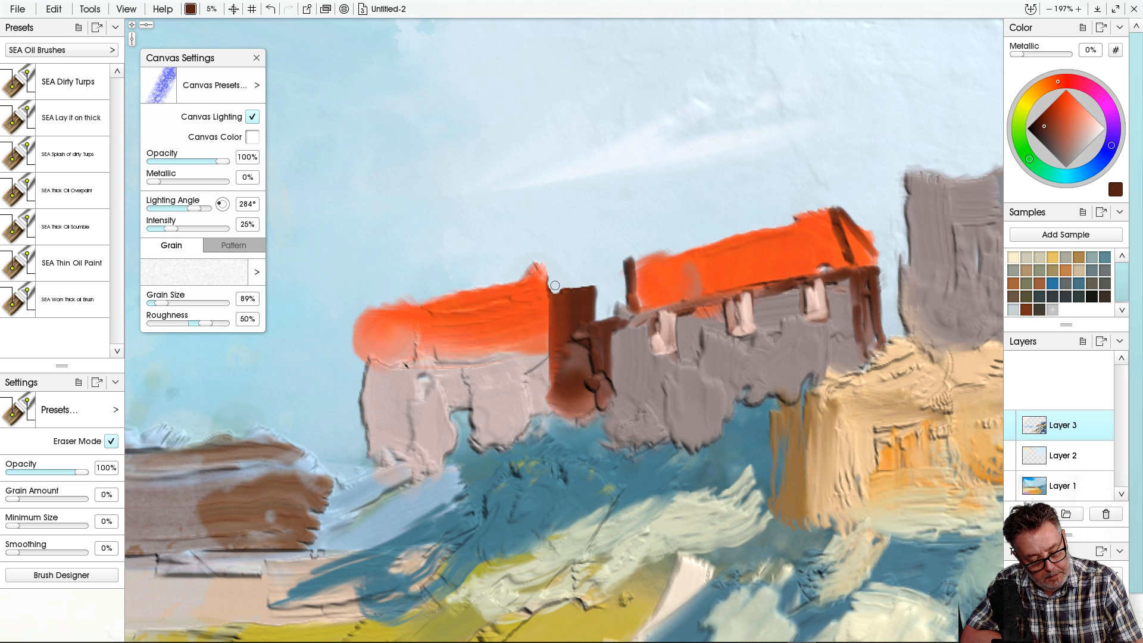
{"action": "mouse_move", "coordinate": [555, 285]}
{"action": "left_mouse_down"}
{"action": "mouse_move", "coordinate": [558, 314]}
{"action": "mouse_move", "coordinate": [569, 283]}
{"action": "mouse_move", "coordinate": [572, 300]}
{"action": "mouse_move", "coordinate": [573, 284]}
{"action": "mouse_move", "coordinate": [574, 301]}
{"action": "mouse_move", "coordinate": [598, 298]}
{"action": "mouse_move", "coordinate": [585, 284]}
{"action": "mouse_move", "coordinate": [588, 321]}
{"action": "left_mouse_up"}
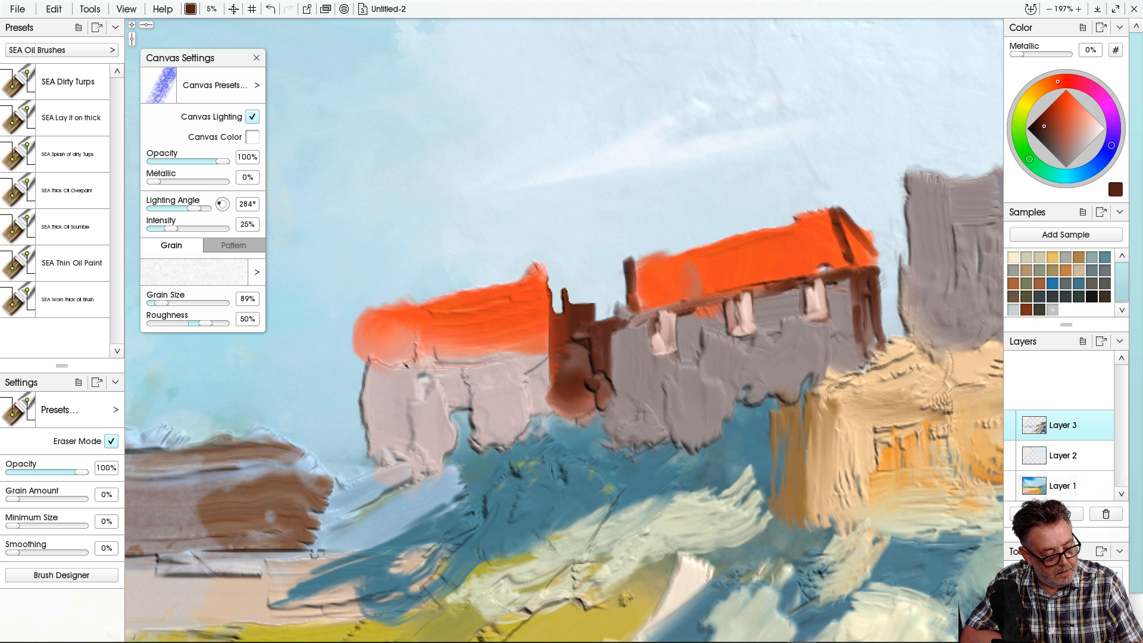
Turn off Eraser Mode and paint dark brown linking walls and chimneys between the buildings and on the middle roof.
{"action": "key", "text": "e"}
{"action": "mouse_move", "coordinate": [622, 299]}
{"action": "left_mouse_down"}
{"action": "mouse_move", "coordinate": [592, 307]}
{"action": "mouse_move", "coordinate": [596, 321]}
{"action": "mouse_move", "coordinate": [622, 301]}
{"action": "mouse_move", "coordinate": [580, 303]}
{"action": "mouse_move", "coordinate": [593, 346]}
{"action": "left_mouse_up"}
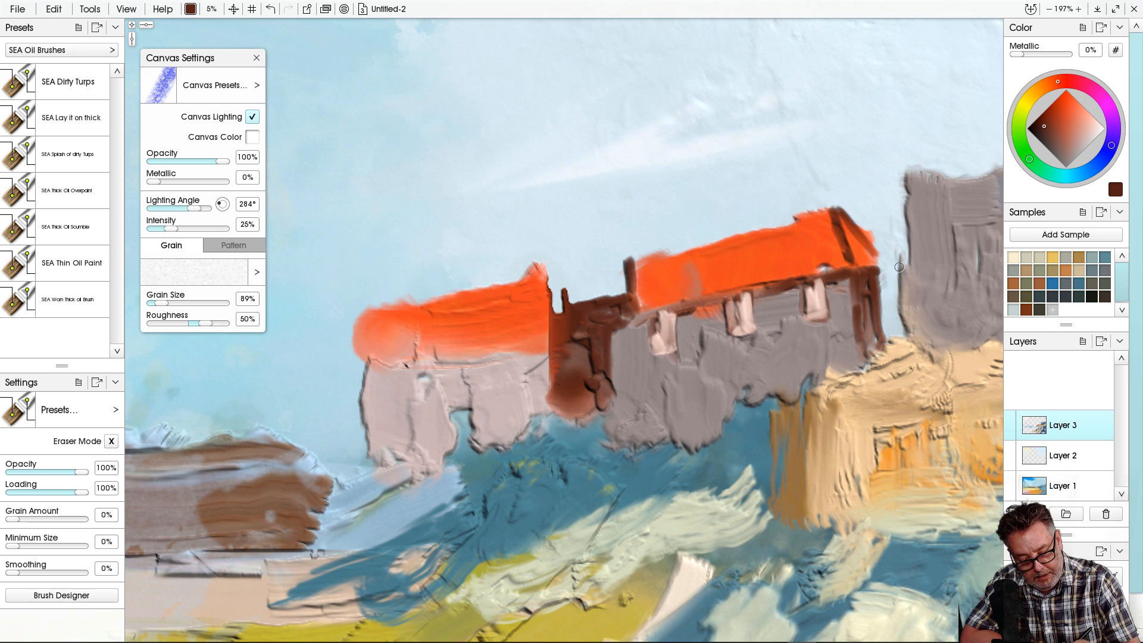
{"action": "mouse_move", "coordinate": [899, 267]}
{"action": "left_mouse_down"}
{"action": "mouse_move", "coordinate": [910, 318]}
{"action": "mouse_move", "coordinate": [900, 277]}
{"action": "mouse_move", "coordinate": [884, 273]}
{"action": "mouse_move", "coordinate": [901, 265]}
{"action": "mouse_move", "coordinate": [889, 268]}
{"action": "mouse_move", "coordinate": [897, 325]}
{"action": "mouse_move", "coordinate": [886, 274]}
{"action": "mouse_move", "coordinate": [895, 332]}
{"action": "mouse_move", "coordinate": [907, 269]}
{"action": "mouse_move", "coordinate": [920, 334]}
{"action": "mouse_move", "coordinate": [891, 240]}
{"action": "mouse_move", "coordinate": [904, 307]}
{"action": "left_mouse_up"}
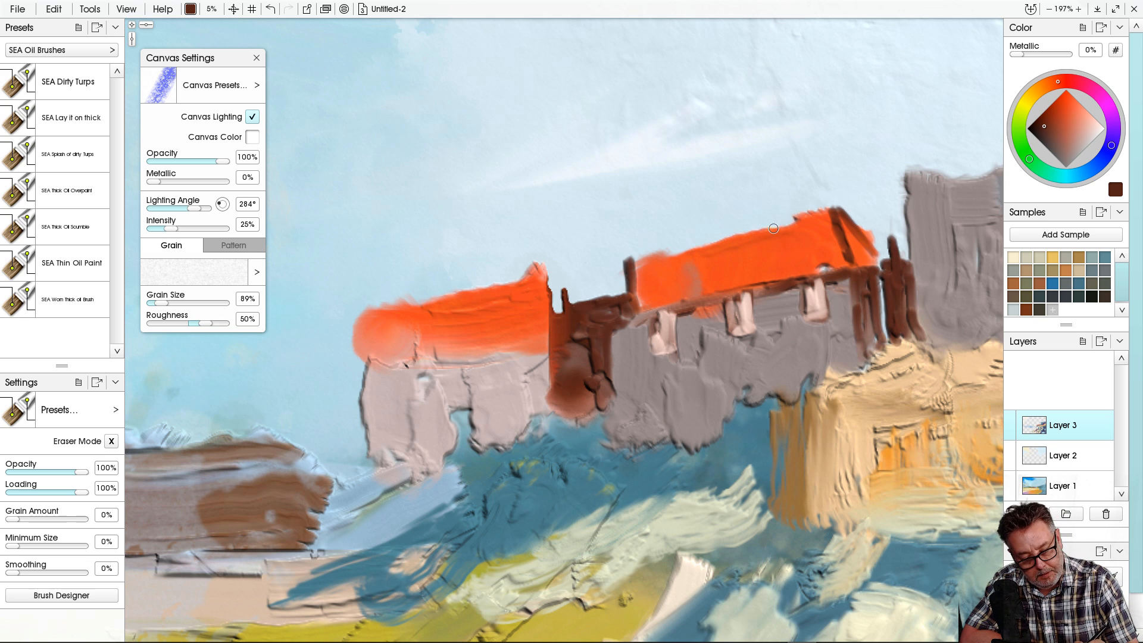
{"action": "mouse_move", "coordinate": [774, 228]}
{"action": "left_mouse_down"}
{"action": "mouse_move", "coordinate": [788, 278]}
{"action": "mouse_move", "coordinate": [781, 224]}
{"action": "mouse_move", "coordinate": [801, 271]}
{"action": "mouse_move", "coordinate": [787, 277]}
{"action": "left_mouse_up"}
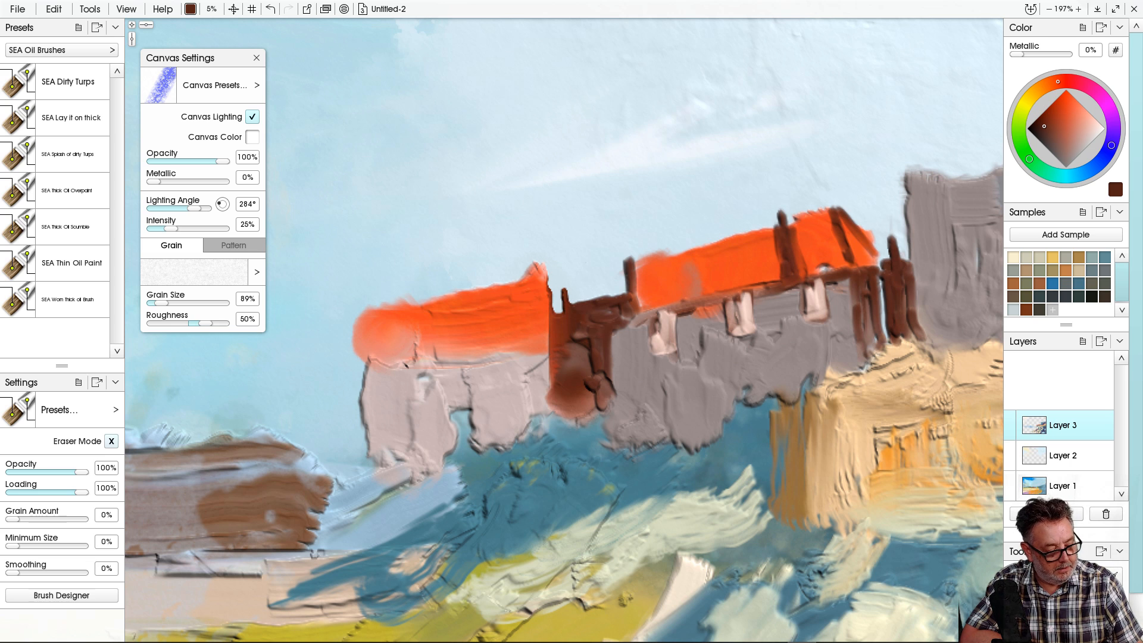
In Eraser Mode, remove the dark chimney beside the tower and cut back the brown wall and chimneys between the two red-roofed houses.
{"action": "left_click", "coordinate": [111, 441]}
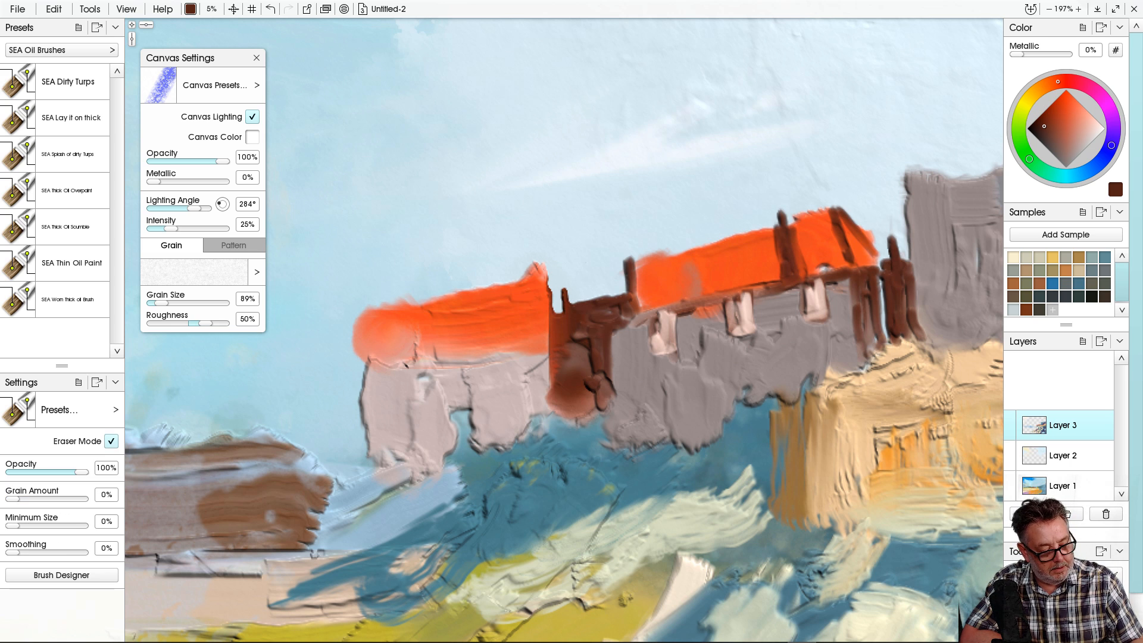
{"action": "mouse_move", "coordinate": [892, 246]}
{"action": "left_mouse_down"}
{"action": "mouse_move", "coordinate": [892, 235]}
{"action": "mouse_move", "coordinate": [902, 259]}
{"action": "mouse_move", "coordinate": [884, 256]}
{"action": "left_mouse_up"}
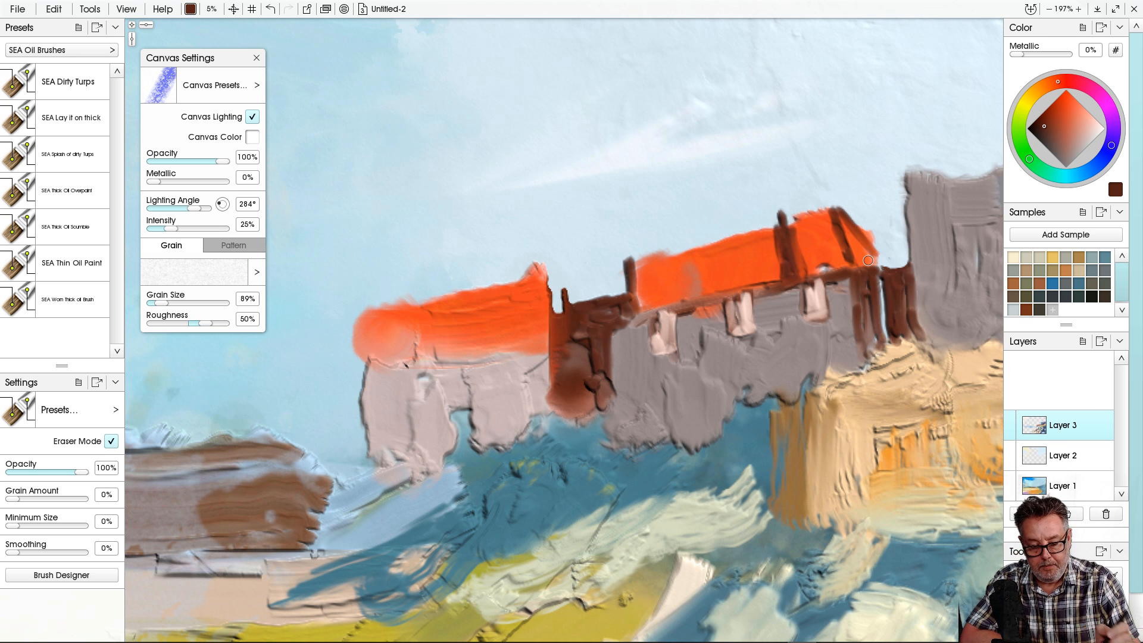
{"action": "mouse_move", "coordinate": [656, 249]}
{"action": "left_mouse_down"}
{"action": "mouse_move", "coordinate": [637, 297]}
{"action": "mouse_move", "coordinate": [641, 258]}
{"action": "mouse_move", "coordinate": [634, 284]}
{"action": "mouse_move", "coordinate": [625, 254]}
{"action": "mouse_move", "coordinate": [632, 288]}
{"action": "mouse_move", "coordinate": [669, 249]}
{"action": "mouse_move", "coordinate": [636, 303]}
{"action": "mouse_move", "coordinate": [628, 292]}
{"action": "mouse_move", "coordinate": [643, 307]}
{"action": "mouse_move", "coordinate": [568, 309]}
{"action": "mouse_move", "coordinate": [636, 299]}
{"action": "mouse_move", "coordinate": [637, 316]}
{"action": "mouse_move", "coordinate": [635, 296]}
{"action": "mouse_move", "coordinate": [583, 293]}
{"action": "mouse_move", "coordinate": [620, 356]}
{"action": "mouse_move", "coordinate": [592, 241]}
{"action": "mouse_move", "coordinate": [636, 323]}
{"action": "mouse_move", "coordinate": [639, 308]}
{"action": "mouse_move", "coordinate": [633, 358]}
{"action": "mouse_move", "coordinate": [638, 345]}
{"action": "mouse_move", "coordinate": [582, 353]}
{"action": "mouse_move", "coordinate": [624, 342]}
{"action": "mouse_move", "coordinate": [619, 284]}
{"action": "mouse_move", "coordinate": [629, 339]}
{"action": "mouse_move", "coordinate": [599, 293]}
{"action": "mouse_move", "coordinate": [600, 331]}
{"action": "mouse_move", "coordinate": [563, 276]}
{"action": "mouse_move", "coordinate": [581, 344]}
{"action": "mouse_move", "coordinate": [583, 321]}
{"action": "mouse_move", "coordinate": [590, 344]}
{"action": "mouse_move", "coordinate": [590, 329]}
{"action": "mouse_move", "coordinate": [615, 335]}
{"action": "left_mouse_up"}
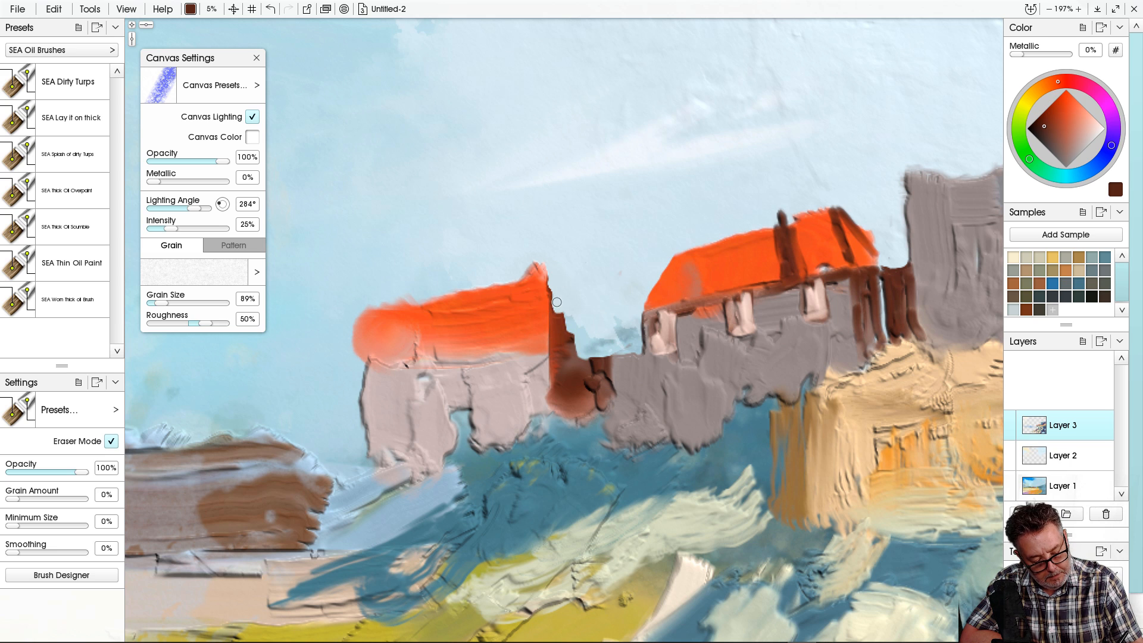
{"action": "mouse_move", "coordinate": [557, 302]}
{"action": "left_mouse_down"}
{"action": "mouse_move", "coordinate": [578, 337]}
{"action": "mouse_move", "coordinate": [563, 337]}
{"action": "mouse_move", "coordinate": [566, 354]}
{"action": "mouse_move", "coordinate": [549, 285]}
{"action": "mouse_move", "coordinate": [558, 355]}
{"action": "mouse_move", "coordinate": [561, 346]}
{"action": "left_mouse_up"}
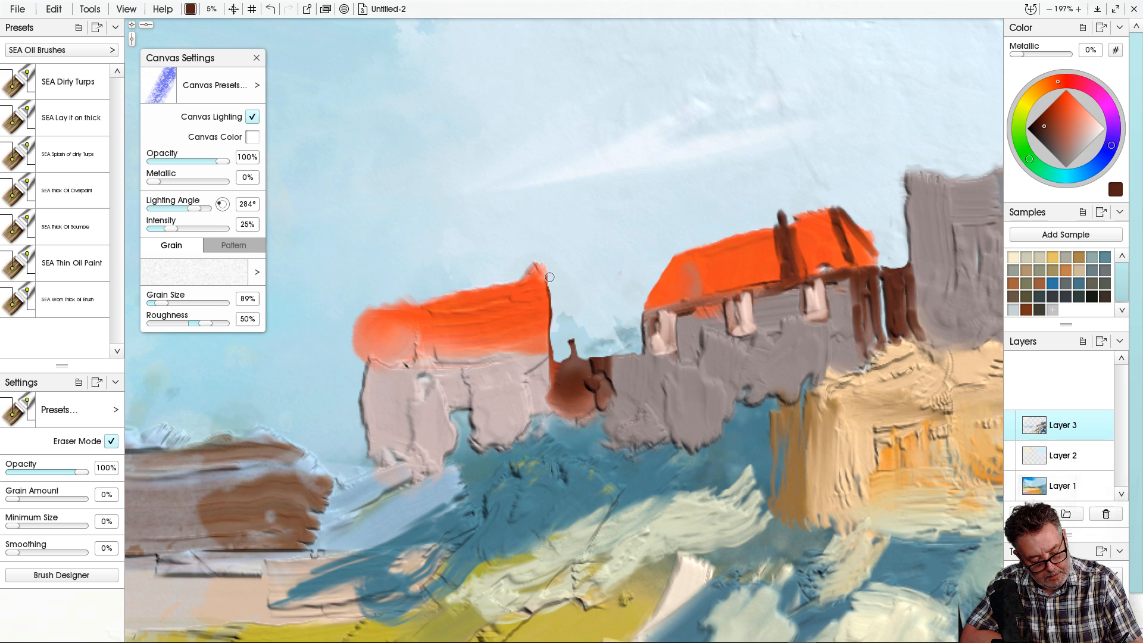
Erase along the far-left house's gable edge and roof ridge to straighten them, clearing the leftover red peak.
{"action": "left_click_drag", "start_coordinate": [550, 277], "coordinate": [549, 332]}
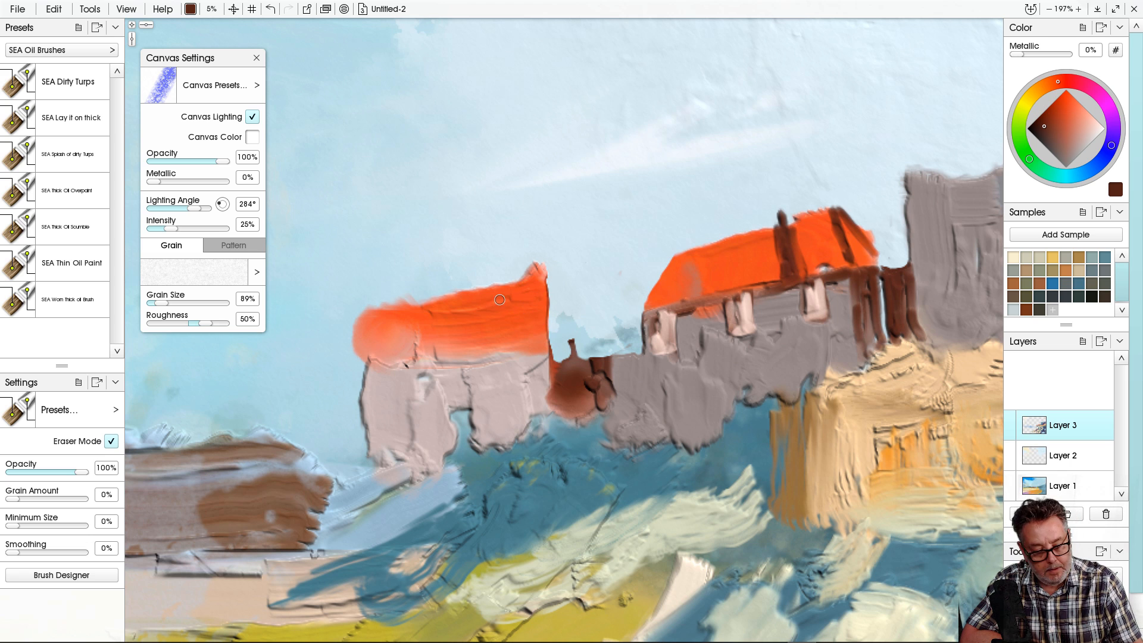
{"action": "mouse_move", "coordinate": [551, 273]}
{"action": "left_mouse_down"}
{"action": "mouse_move", "coordinate": [525, 286]}
{"action": "mouse_move", "coordinate": [555, 285]}
{"action": "mouse_move", "coordinate": [363, 304]}
{"action": "left_mouse_up"}
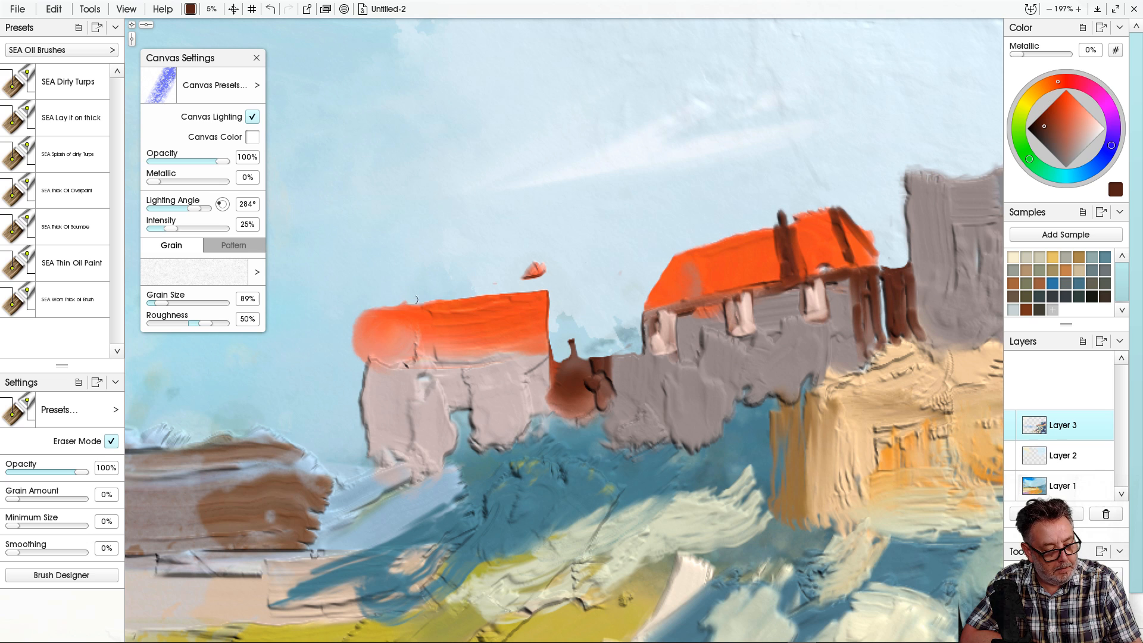
{"action": "mouse_move", "coordinate": [495, 277]}
{"action": "left_mouse_down"}
{"action": "mouse_move", "coordinate": [559, 276]}
{"action": "mouse_move", "coordinate": [508, 270]}
{"action": "mouse_move", "coordinate": [533, 278]}
{"action": "left_mouse_up"}
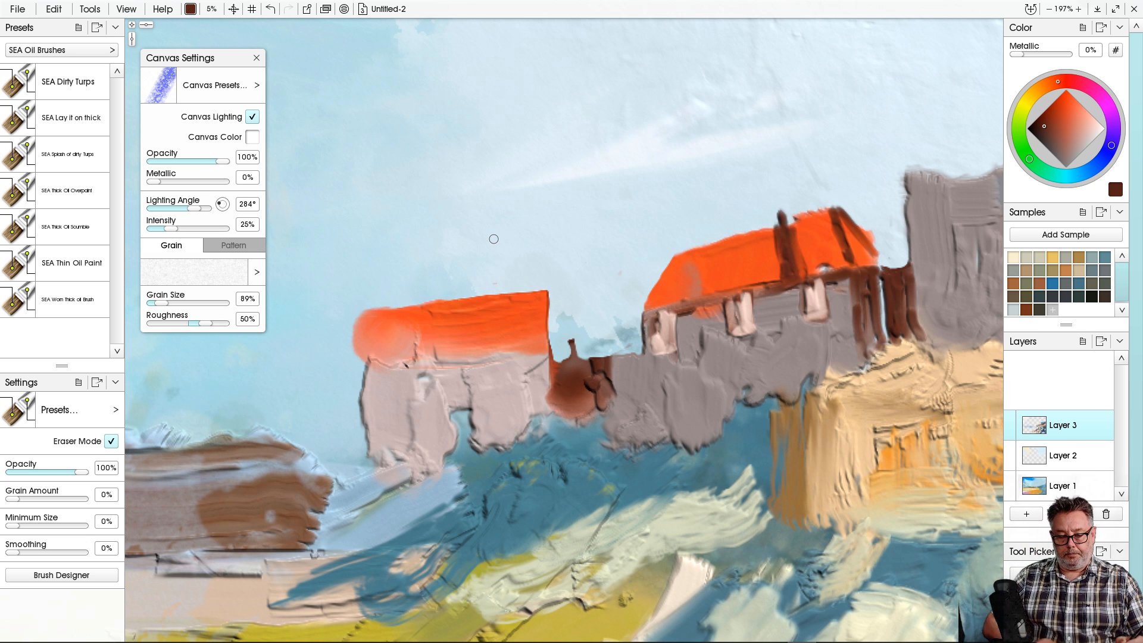
{"action": "left_click_drag", "start_coordinate": [547, 296], "coordinate": [553, 359]}
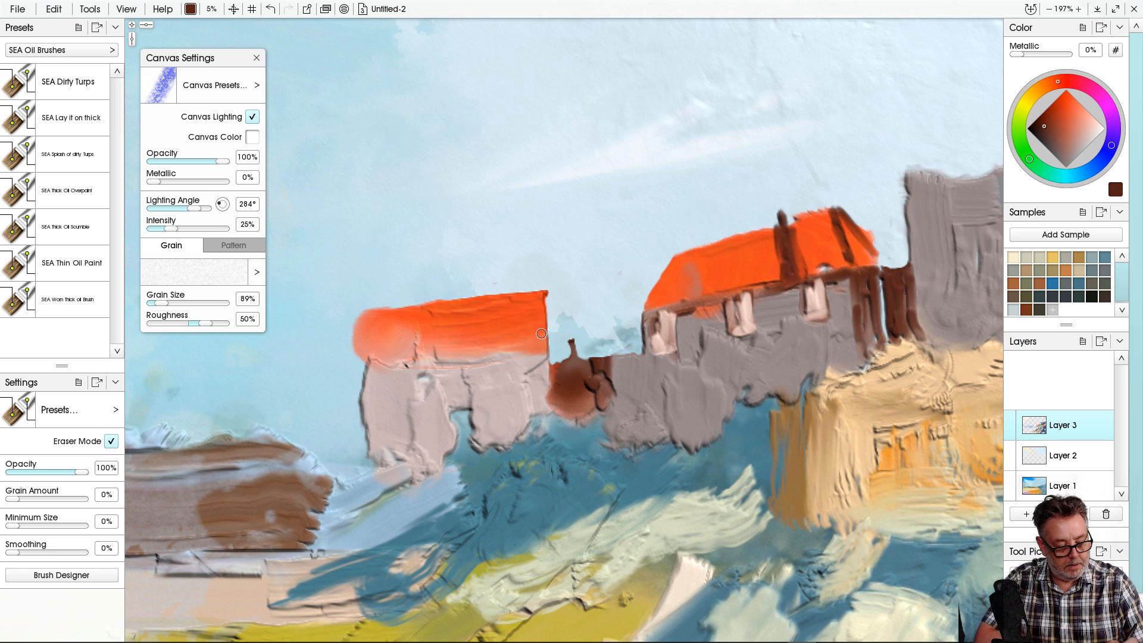
Turn off Eraser Mode and paint dark brown gable edge, eave shadow, window mark and two chimneys on the far-left house.
{"action": "key", "text": "e"}
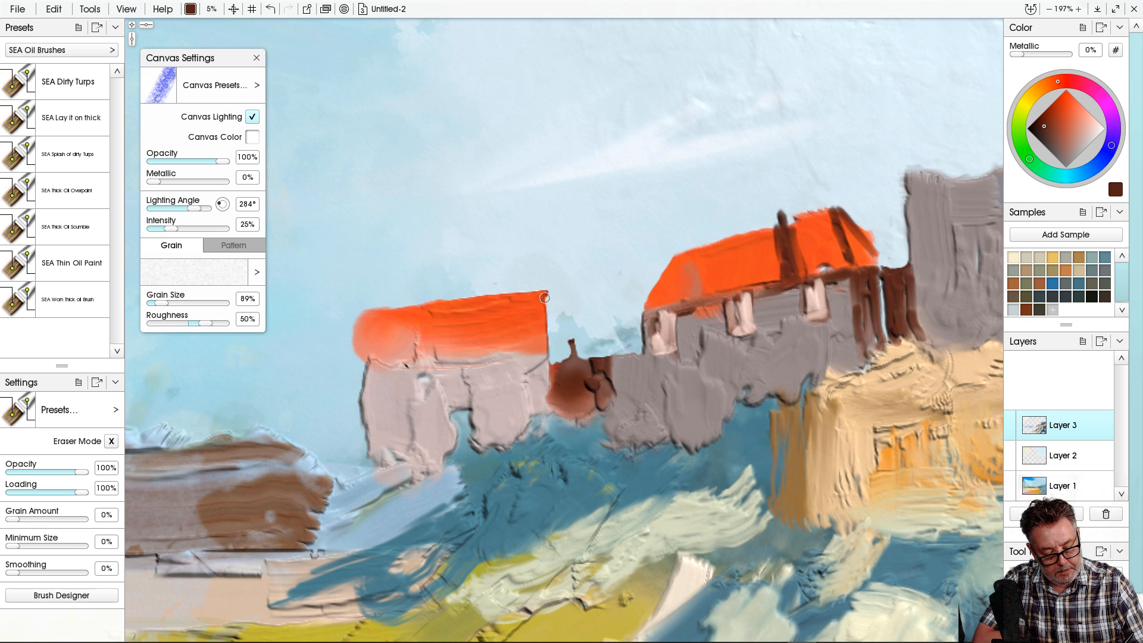
{"action": "mouse_move", "coordinate": [544, 298]}
{"action": "left_mouse_down"}
{"action": "mouse_move", "coordinate": [554, 386]}
{"action": "mouse_move", "coordinate": [383, 363]}
{"action": "mouse_move", "coordinate": [442, 362]}
{"action": "mouse_move", "coordinate": [490, 390]}
{"action": "left_mouse_up"}
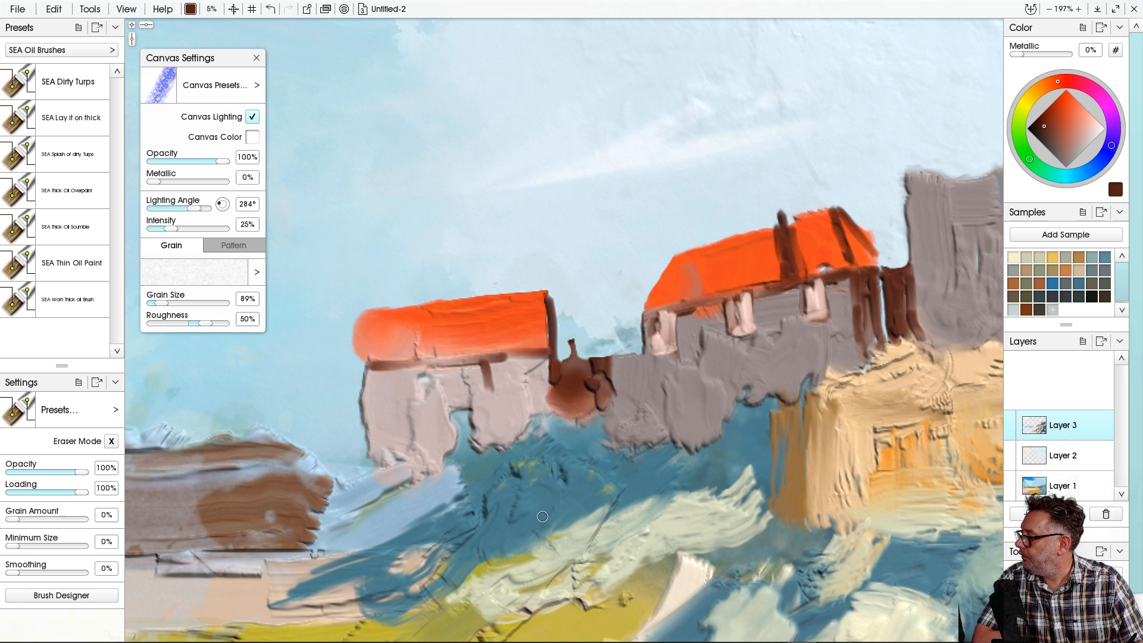
{"action": "mouse_move", "coordinate": [543, 268]}
{"action": "left_mouse_down"}
{"action": "mouse_move", "coordinate": [541, 297]}
{"action": "mouse_move", "coordinate": [540, 257]}
{"action": "left_mouse_up"}
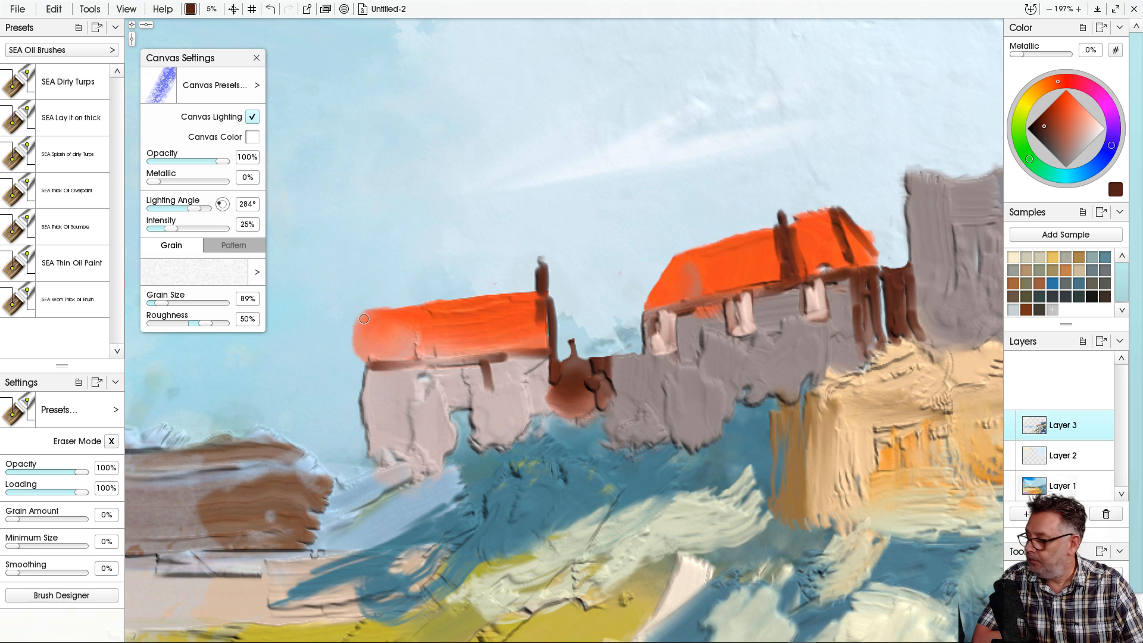
{"action": "mouse_move", "coordinate": [365, 291]}
{"action": "left_mouse_down"}
{"action": "mouse_move", "coordinate": [387, 324]}
{"action": "mouse_move", "coordinate": [367, 316]}
{"action": "left_mouse_up"}
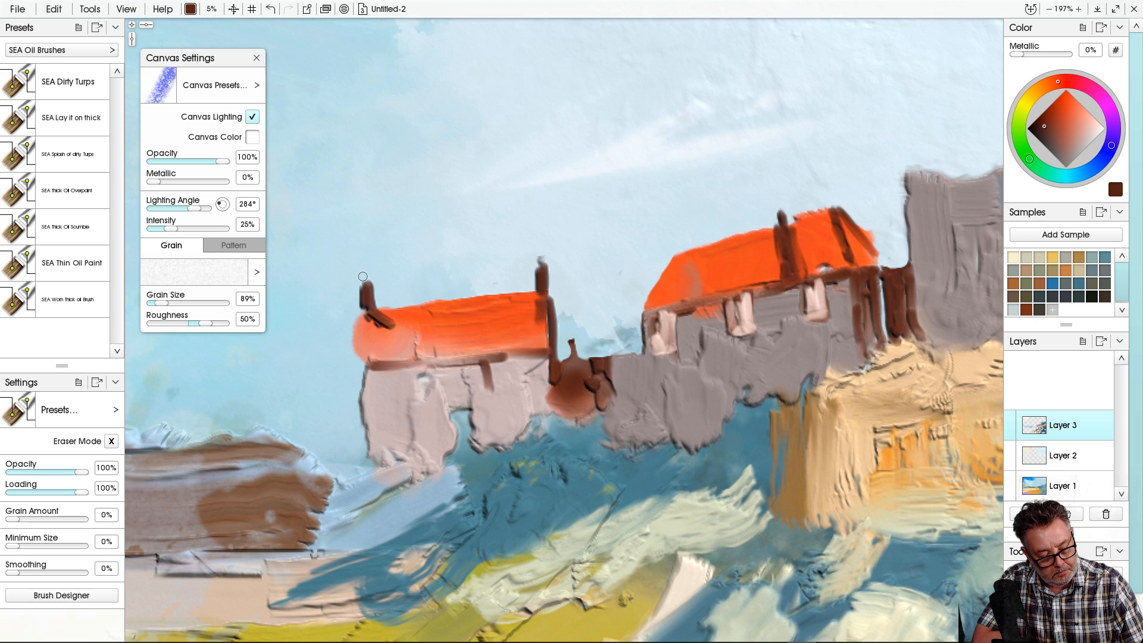
{"action": "left_click_drag", "start_coordinate": [363, 276], "coordinate": [367, 284]}
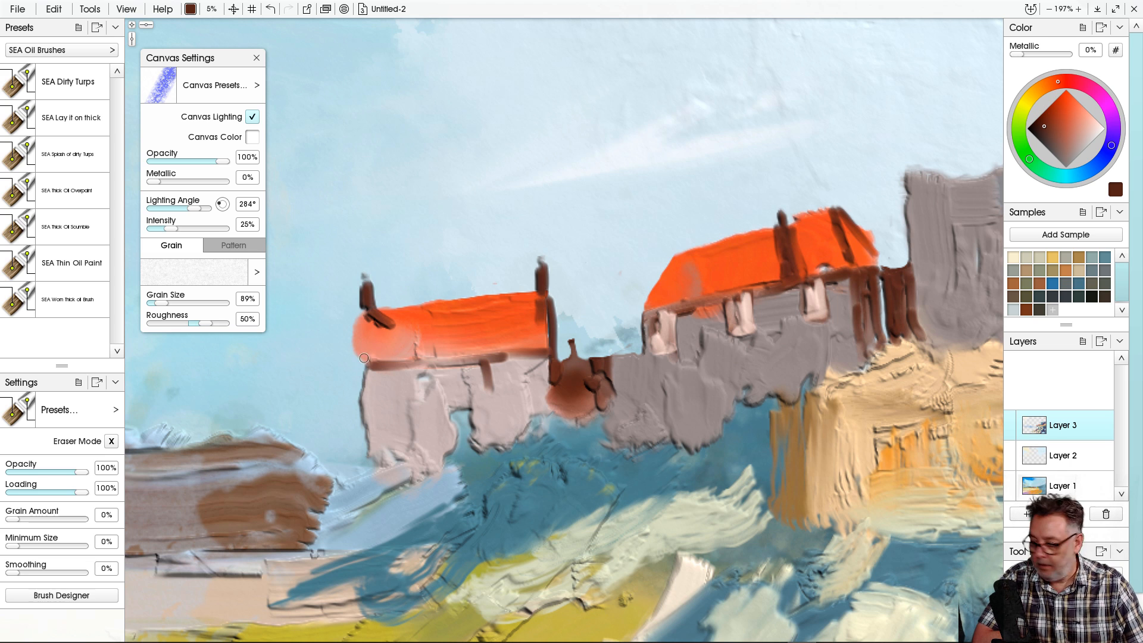
{"action": "left_click_drag", "start_coordinate": [362, 353], "coordinate": [367, 385]}
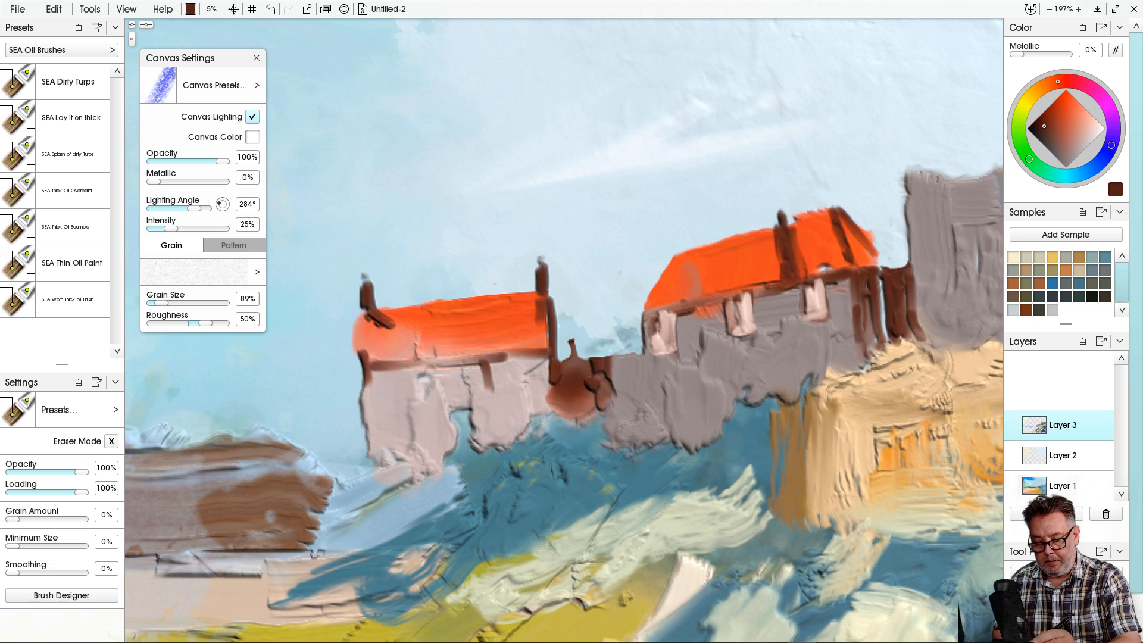
Choose a near-white colour and paint a bright vertical end wall along the outer edge of the far-left house.
{"action": "left_click", "coordinate": [1103, 128]}
{"action": "left_click_drag", "start_coordinate": [353, 328], "coordinate": [365, 385]}
{"action": "left_click_drag", "start_coordinate": [354, 336], "coordinate": [360, 429]}
{"action": "left_click_drag", "start_coordinate": [361, 375], "coordinate": [361, 467]}
{"action": "mouse_move", "coordinate": [356, 421]}
{"action": "left_mouse_down"}
{"action": "mouse_move", "coordinate": [360, 467]}
{"action": "mouse_move", "coordinate": [366, 451]}
{"action": "left_mouse_up"}
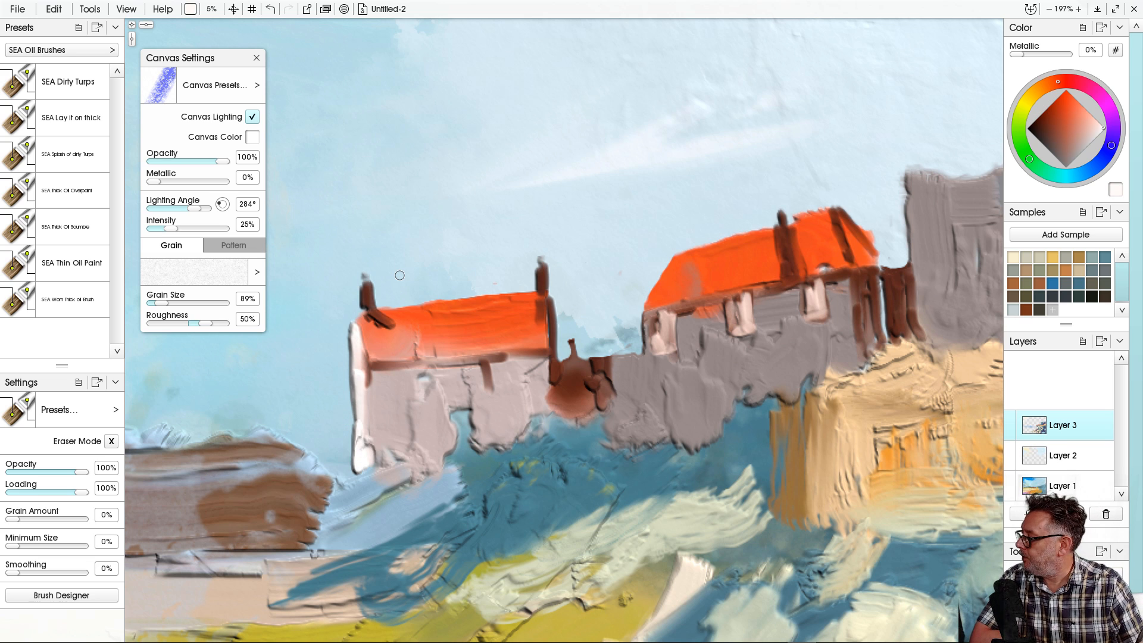
{"action": "left_click_drag", "start_coordinate": [352, 328], "coordinate": [354, 435]}
{"action": "left_click_drag", "start_coordinate": [353, 374], "coordinate": [362, 469]}
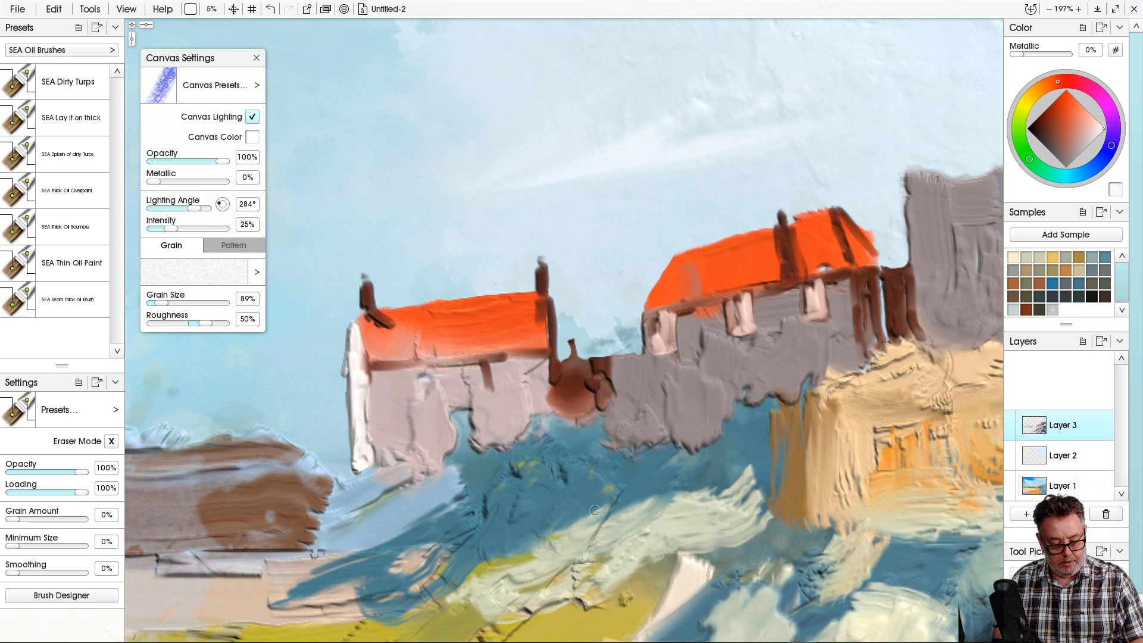
Sample the tower's grey to paint a pointed roof on it, and add highlights in cream sampled from the rocks.
{"action": "scroll", "coordinate": [594, 510], "scroll_direction": "down", "scroll_amount": 15}
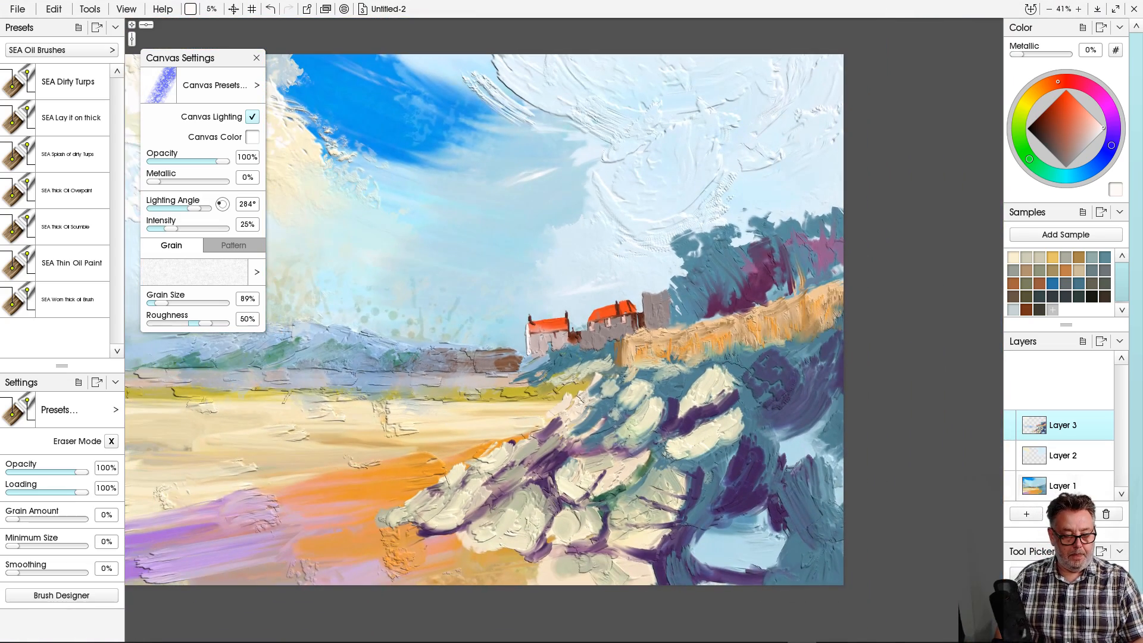
{"action": "scroll", "coordinate": [469, 467], "scroll_direction": "down", "scroll_amount": 3}
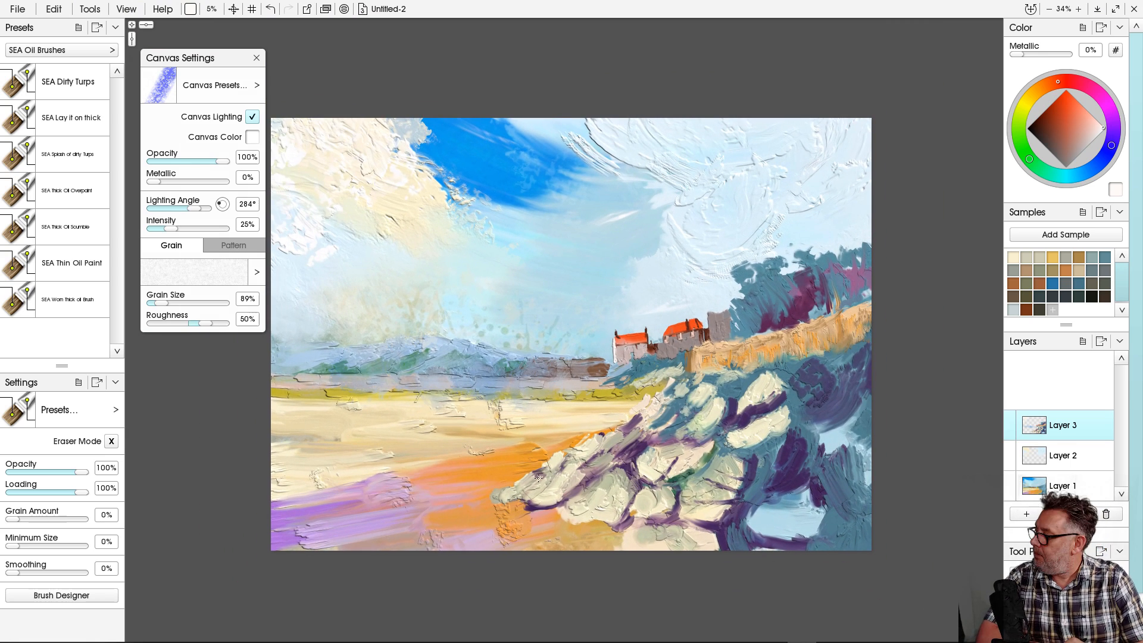
{"action": "left_click", "coordinate": [716, 321], "text": "alt"}
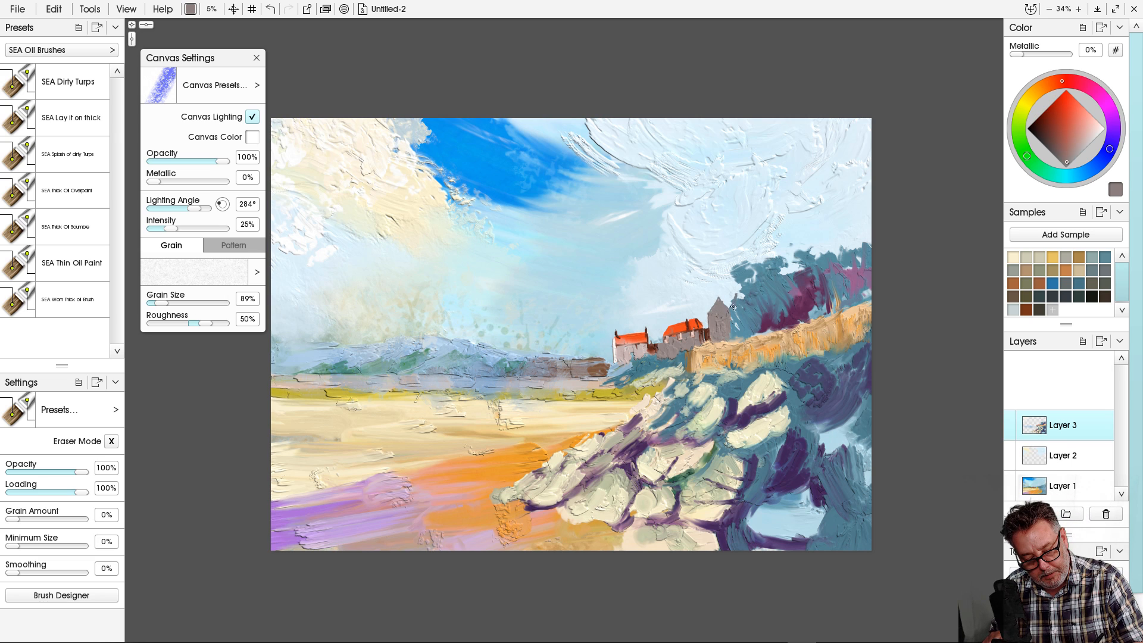
{"action": "left_click", "coordinate": [761, 387], "text": "alt"}
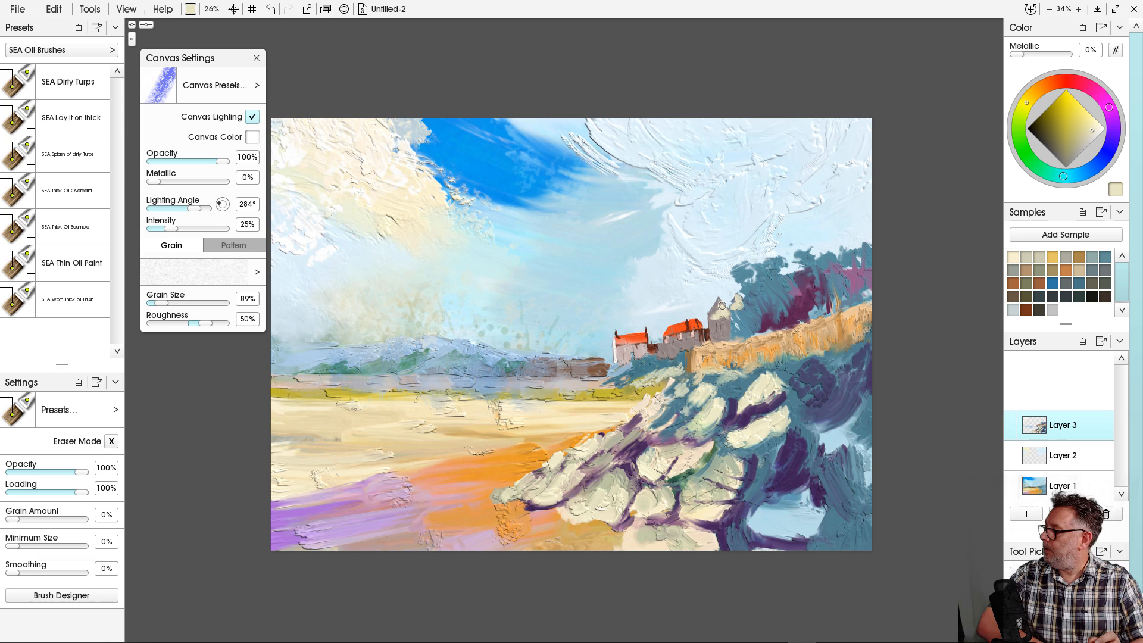
Paint a small cream building left of the houses, and dark purple trees beside it in a colour sampled from the rock shadows.
{"action": "left_click_drag", "start_coordinate": [605, 356], "coordinate": [596, 359]}
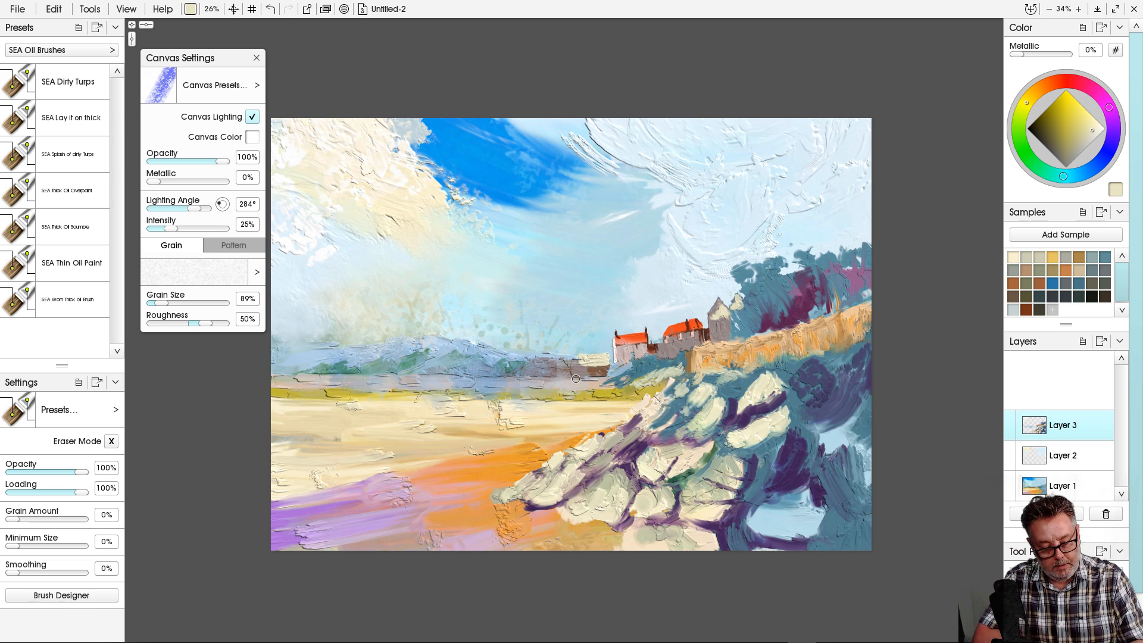
{"action": "left_click", "coordinate": [754, 410], "text": "alt"}
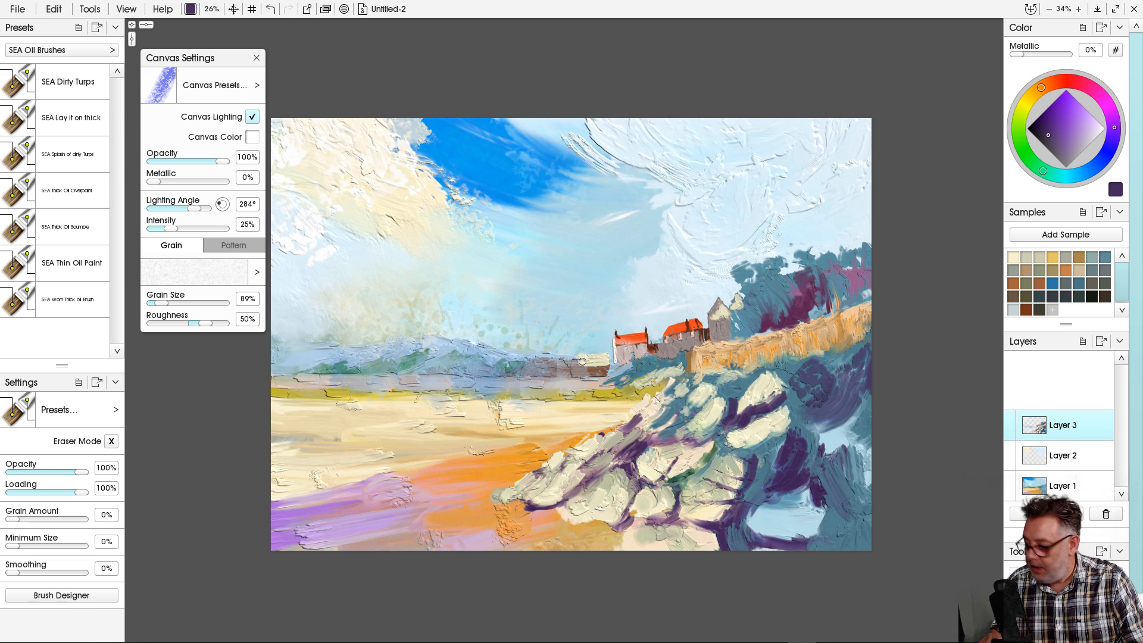
{"action": "mouse_move", "coordinate": [580, 350]}
{"action": "left_mouse_down"}
{"action": "mouse_move", "coordinate": [570, 344]}
{"action": "mouse_move", "coordinate": [585, 349]}
{"action": "mouse_move", "coordinate": [574, 363]}
{"action": "mouse_move", "coordinate": [551, 350]}
{"action": "mouse_move", "coordinate": [542, 359]}
{"action": "mouse_move", "coordinate": [551, 372]}
{"action": "mouse_move", "coordinate": [547, 359]}
{"action": "left_mouse_up"}
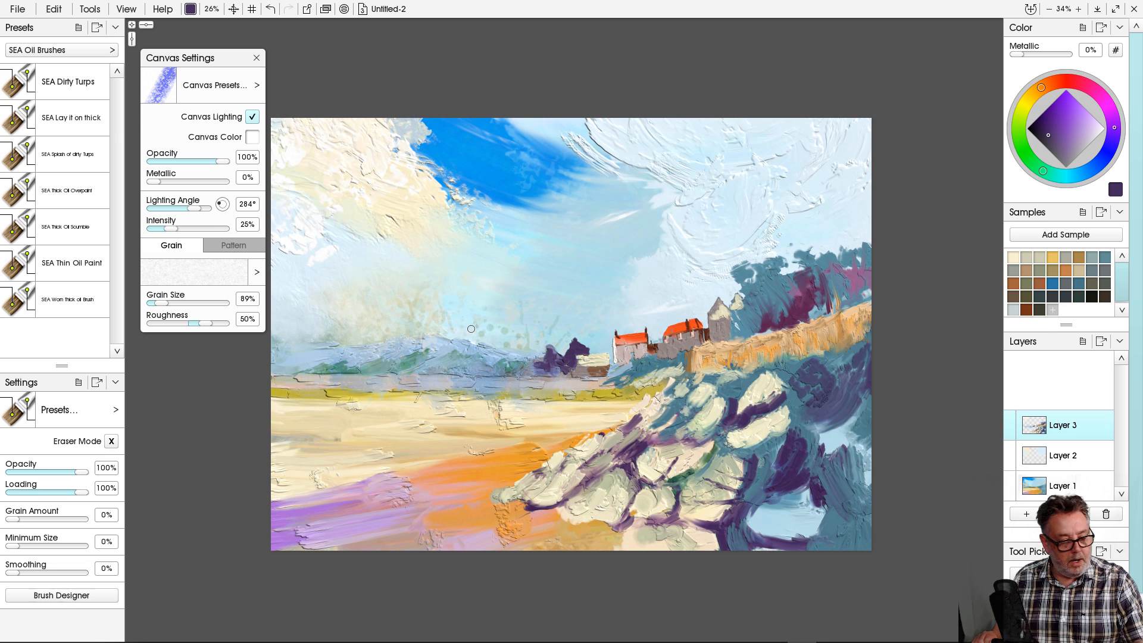
Switch to the SEA Lay it on thick brush at 91% size and paint dark purple strokes on the slope below the houses.
{"action": "left_click", "coordinate": [73, 83]}
{"action": "left_click", "coordinate": [72, 118]}
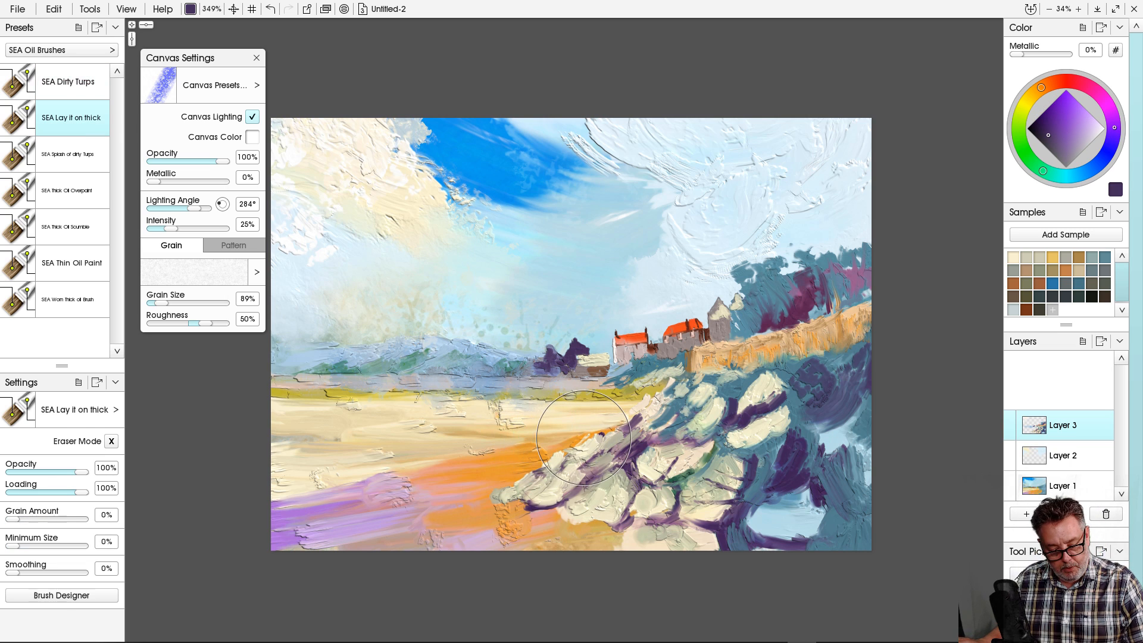
{"action": "key", "text": "bracketleft"}
{"action": "key", "text": "bracketleft"}
{"action": "key", "text": "bracketleft"}
{"action": "key", "text": "bracketleft"}
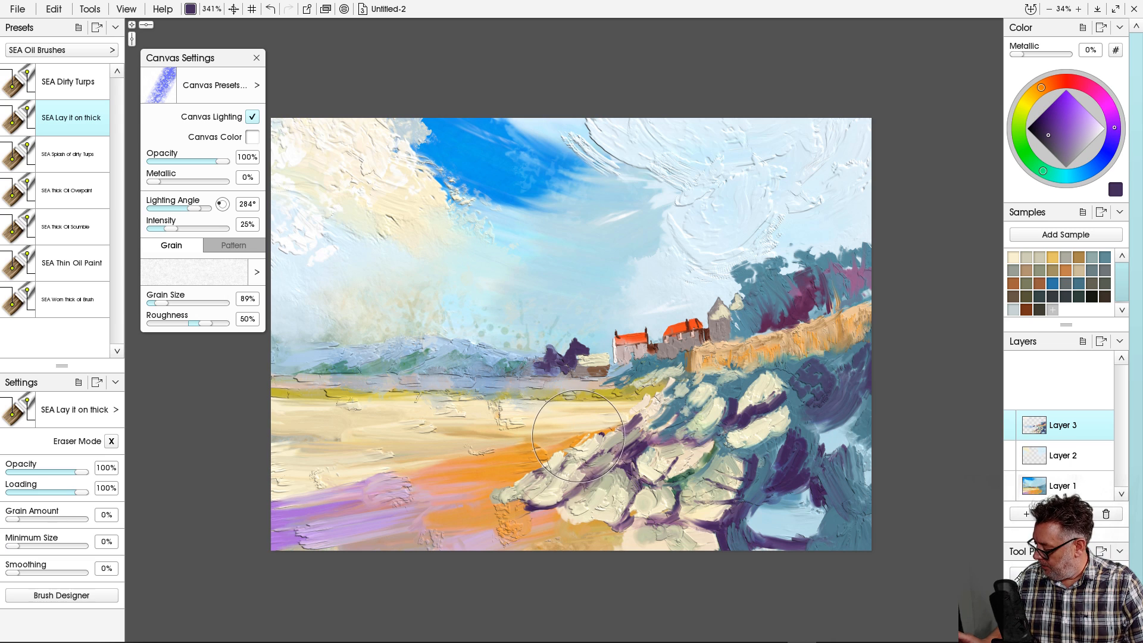
{"action": "key", "text": "bracketleft"}
{"action": "key", "text": "bracketleft"}
{"action": "key", "text": "bracketleft"}
{"action": "key", "text": "bracketleft"}
{"action": "key", "text": "bracketleft"}
{"action": "key", "text": "bracketleft"}
{"action": "key", "text": "bracketleft"}
{"action": "key", "text": "bracketleft"}
{"action": "key", "text": "bracketleft"}
{"action": "key", "text": "bracketleft"}
{"action": "key", "text": "bracketleft"}
{"action": "key", "text": "bracketleft"}
{"action": "key", "text": "bracketleft"}
{"action": "key", "text": "bracketleft"}
{"action": "key", "text": "bracketleft"}
{"action": "key", "text": "bracketleft"}
{"action": "key", "text": "bracketleft"}
{"action": "key", "text": "bracketleft"}
{"action": "key", "text": "bracketleft"}
{"action": "key", "text": "bracketleft"}
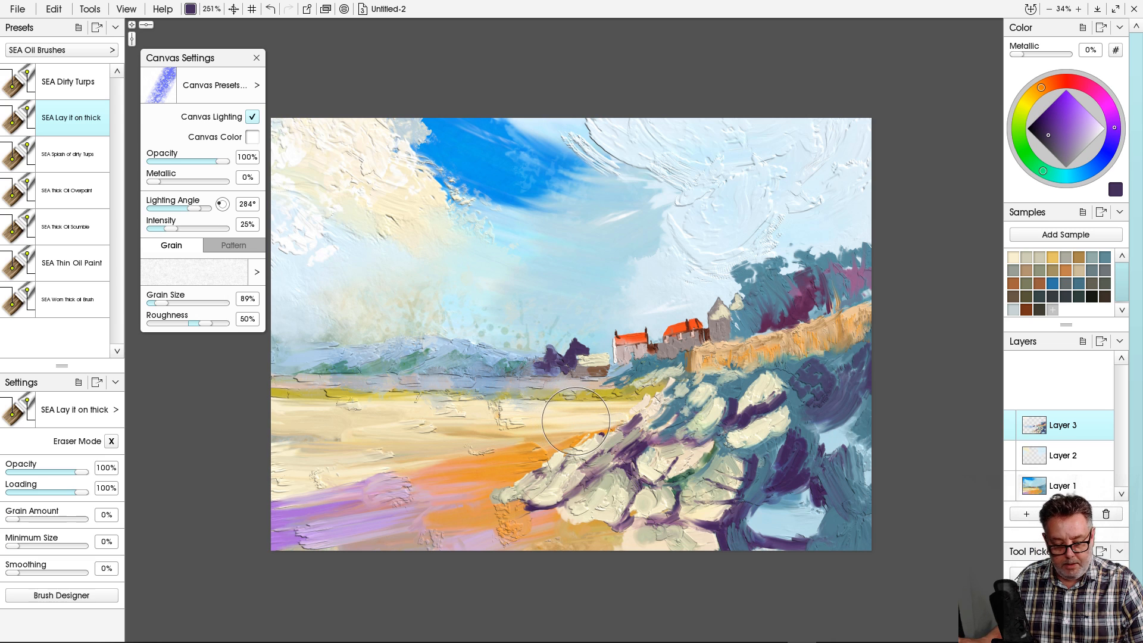
{"action": "key", "text": "bracketleft"}
{"action": "key", "text": "bracketleft"}
{"action": "key", "text": "bracketleft"}
{"action": "key", "text": "bracketleft"}
{"action": "key", "text": "bracketleft"}
{"action": "key", "text": "bracketleft"}
{"action": "key", "text": "bracketleft"}
{"action": "key", "text": "bracketleft"}
{"action": "key", "text": "bracketleft"}
{"action": "key", "text": "bracketleft"}
{"action": "key", "text": "bracketleft"}
{"action": "key", "text": "bracketleft"}
{"action": "key", "text": "bracketleft"}
{"action": "key", "text": "bracketleft"}
{"action": "key", "text": "bracketleft"}
{"action": "key", "text": "bracketleft"}
{"action": "key", "text": "bracketleft"}
{"action": "key", "text": "bracketleft"}
{"action": "key", "text": "bracketleft"}
{"action": "key", "text": "bracketleft"}
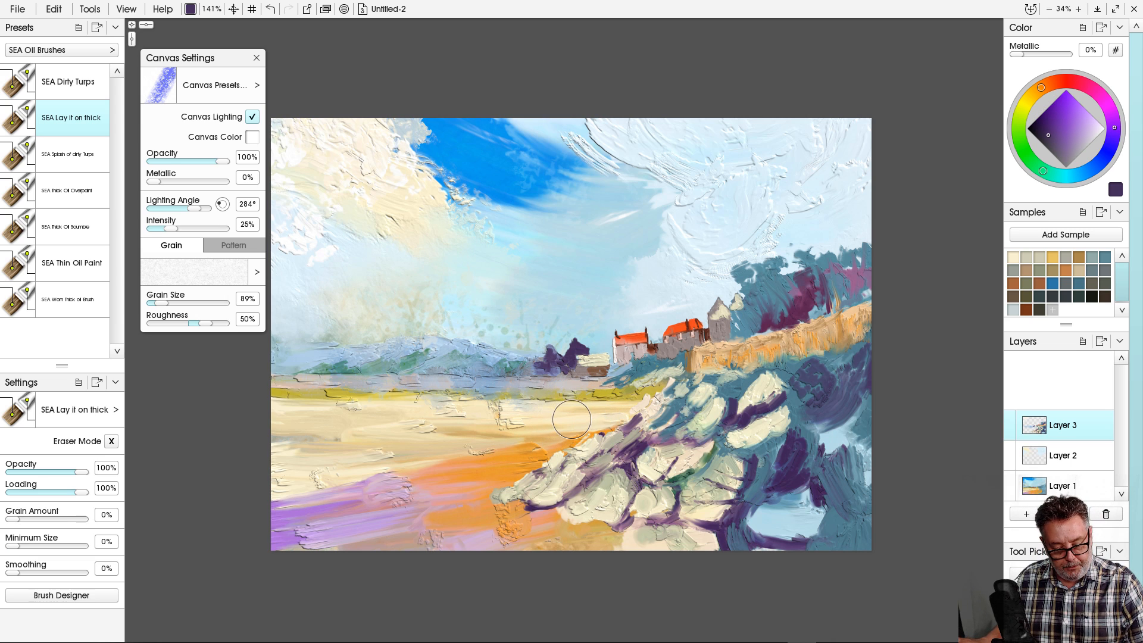
{"action": "key", "text": "bracketleft"}
{"action": "key", "text": "bracketleft"}
{"action": "key", "text": "bracketleft"}
{"action": "key", "text": "bracketleft"}
{"action": "mouse_move", "coordinate": [631, 381]}
{"action": "left_mouse_down"}
{"action": "mouse_move", "coordinate": [610, 402]}
{"action": "mouse_move", "coordinate": [646, 381]}
{"action": "left_mouse_up"}
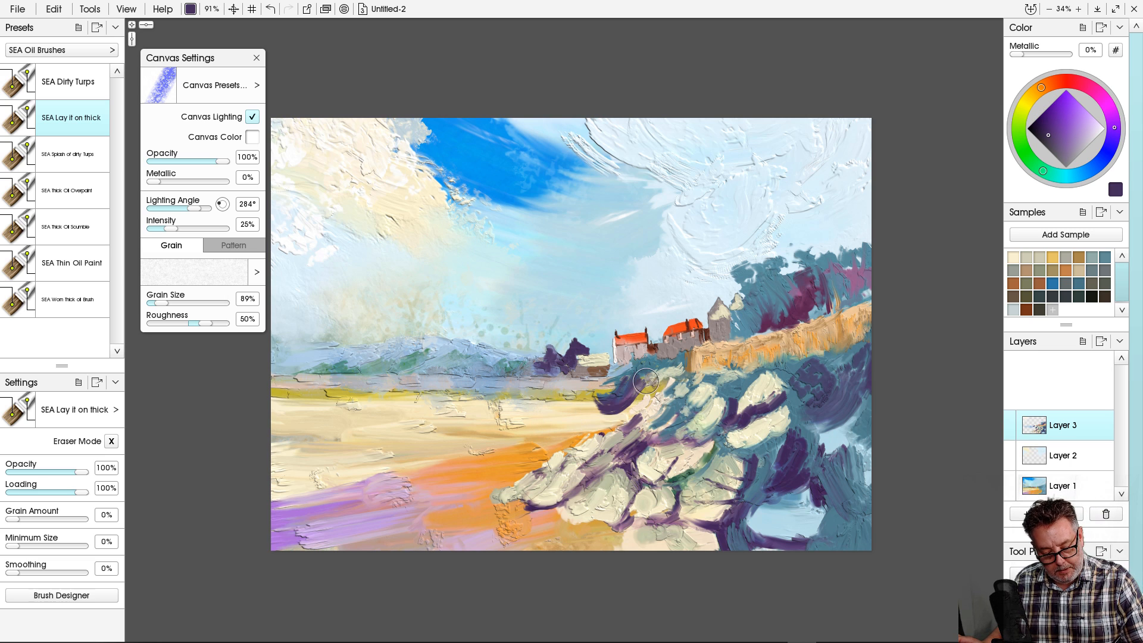
Sample cream from the rocks and paint thick cream strokes over the slope from below the houses down to the sand.
{"action": "left_click", "coordinate": [657, 460], "text": "alt"}
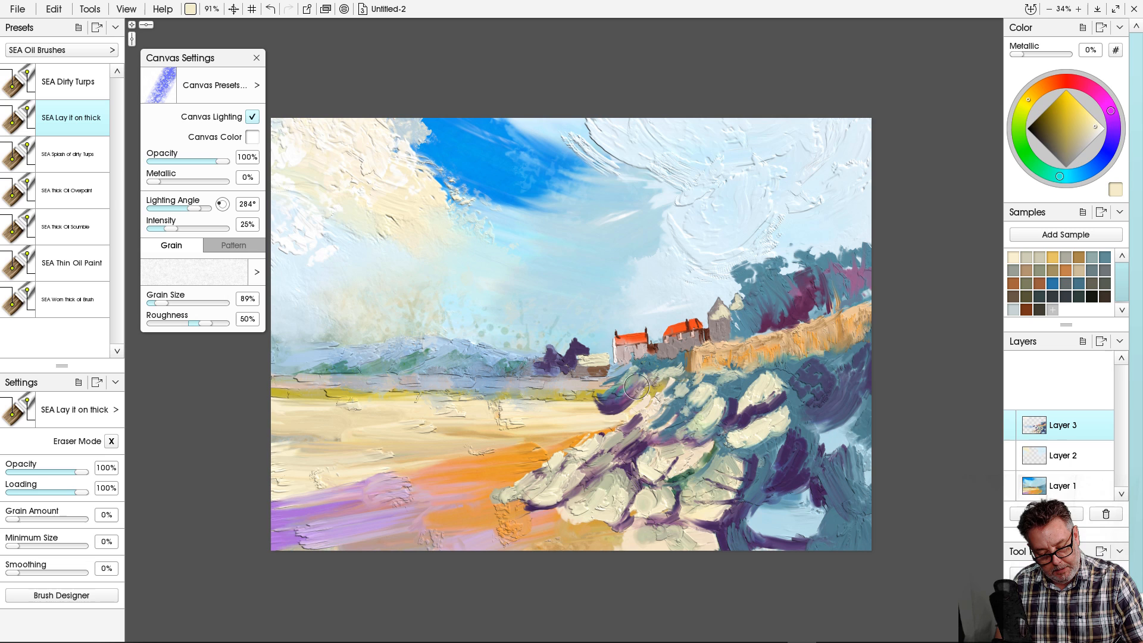
{"action": "mouse_move", "coordinate": [624, 393]}
{"action": "left_mouse_down"}
{"action": "mouse_move", "coordinate": [656, 385]}
{"action": "mouse_move", "coordinate": [597, 404]}
{"action": "mouse_move", "coordinate": [609, 387]}
{"action": "mouse_move", "coordinate": [597, 399]}
{"action": "mouse_move", "coordinate": [614, 419]}
{"action": "mouse_move", "coordinate": [573, 403]}
{"action": "mouse_move", "coordinate": [584, 398]}
{"action": "mouse_move", "coordinate": [569, 417]}
{"action": "mouse_move", "coordinate": [605, 420]}
{"action": "mouse_move", "coordinate": [586, 417]}
{"action": "mouse_move", "coordinate": [548, 466]}
{"action": "mouse_move", "coordinate": [557, 412]}
{"action": "mouse_move", "coordinate": [528, 433]}
{"action": "mouse_move", "coordinate": [569, 424]}
{"action": "mouse_move", "coordinate": [548, 441]}
{"action": "mouse_move", "coordinate": [566, 441]}
{"action": "mouse_move", "coordinate": [550, 444]}
{"action": "mouse_move", "coordinate": [542, 430]}
{"action": "mouse_move", "coordinate": [498, 456]}
{"action": "mouse_move", "coordinate": [549, 434]}
{"action": "mouse_move", "coordinate": [540, 456]}
{"action": "mouse_move", "coordinate": [512, 456]}
{"action": "mouse_move", "coordinate": [510, 441]}
{"action": "mouse_move", "coordinate": [487, 457]}
{"action": "mouse_move", "coordinate": [513, 447]}
{"action": "mouse_move", "coordinate": [572, 488]}
{"action": "mouse_move", "coordinate": [528, 446]}
{"action": "mouse_move", "coordinate": [519, 490]}
{"action": "mouse_move", "coordinate": [509, 484]}
{"action": "mouse_move", "coordinate": [521, 462]}
{"action": "mouse_move", "coordinate": [507, 473]}
{"action": "mouse_move", "coordinate": [497, 446]}
{"action": "mouse_move", "coordinate": [577, 402]}
{"action": "mouse_move", "coordinate": [557, 400]}
{"action": "mouse_move", "coordinate": [548, 339]}
{"action": "mouse_move", "coordinate": [591, 363]}
{"action": "mouse_move", "coordinate": [585, 415]}
{"action": "mouse_move", "coordinate": [568, 405]}
{"action": "mouse_move", "coordinate": [583, 385]}
{"action": "left_mouse_up"}
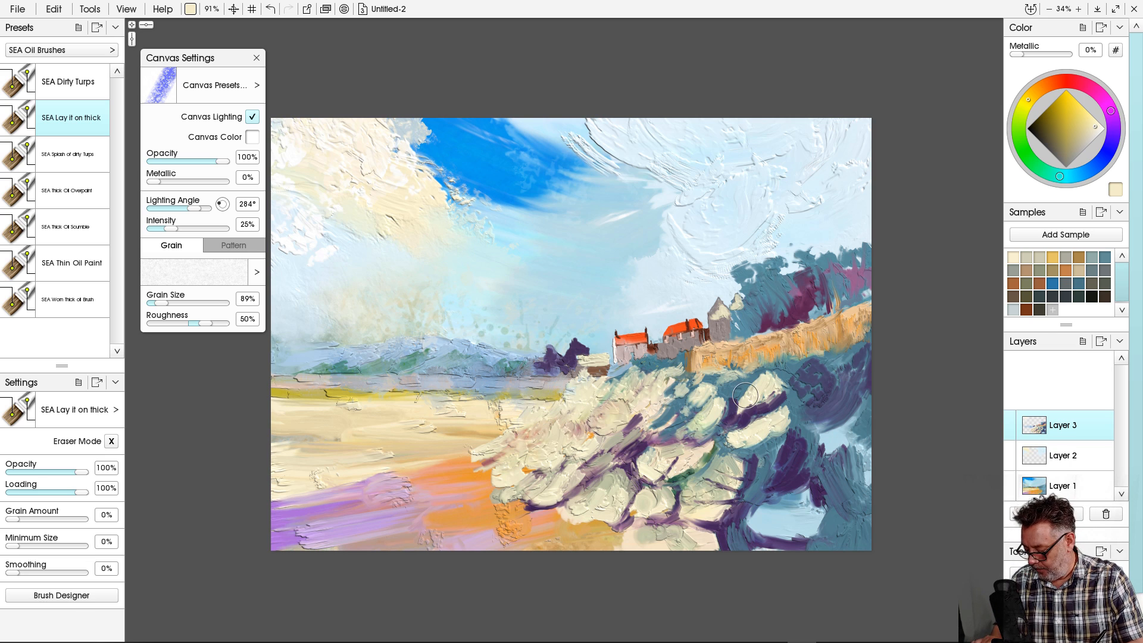
Sample brown from the cliff and, with the brush at 51%, paint brown shadow strokes among the rocks and across the dark foliage.
{"action": "left_click", "coordinate": [688, 356], "text": "alt"}
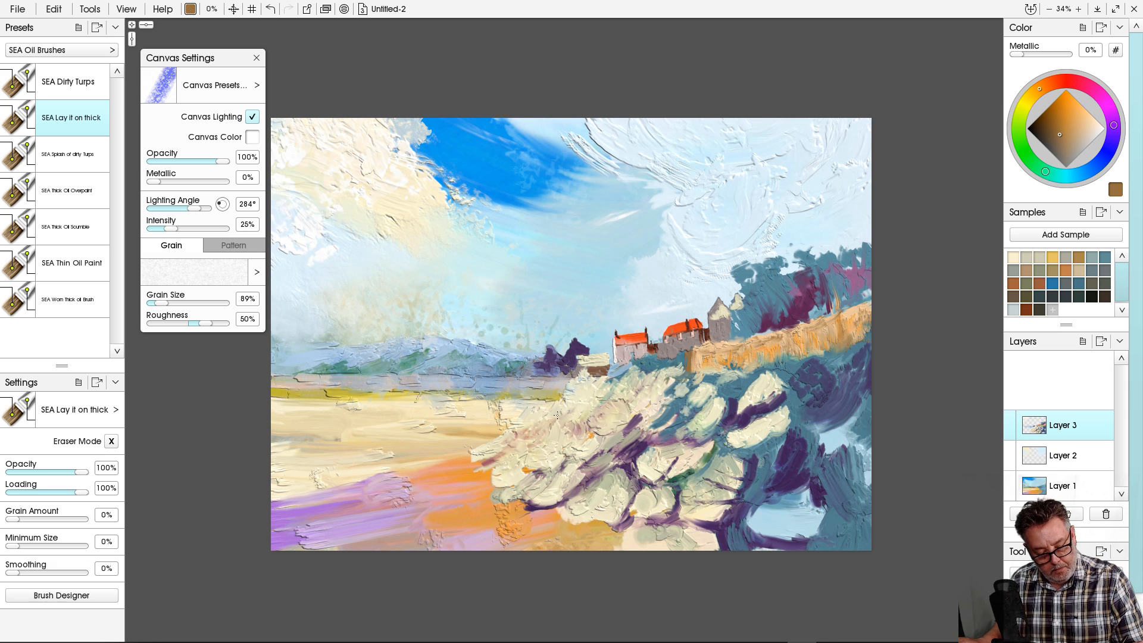
{"action": "mouse_move", "coordinate": [559, 412]}
{"action": "left_mouse_down"}
{"action": "mouse_move", "coordinate": [602, 401]}
{"action": "mouse_move", "coordinate": [578, 424]}
{"action": "mouse_move", "coordinate": [587, 428]}
{"action": "mouse_move", "coordinate": [553, 443]}
{"action": "mouse_move", "coordinate": [567, 436]}
{"action": "mouse_move", "coordinate": [559, 407]}
{"action": "mouse_move", "coordinate": [558, 423]}
{"action": "mouse_move", "coordinate": [560, 408]}
{"action": "mouse_move", "coordinate": [521, 434]}
{"action": "left_mouse_up"}
{"action": "mouse_move", "coordinate": [574, 391]}
{"action": "left_mouse_down"}
{"action": "mouse_move", "coordinate": [593, 408]}
{"action": "mouse_move", "coordinate": [600, 384]}
{"action": "mouse_move", "coordinate": [594, 394]}
{"action": "mouse_move", "coordinate": [605, 395]}
{"action": "mouse_move", "coordinate": [636, 372]}
{"action": "mouse_move", "coordinate": [634, 417]}
{"action": "left_mouse_up"}
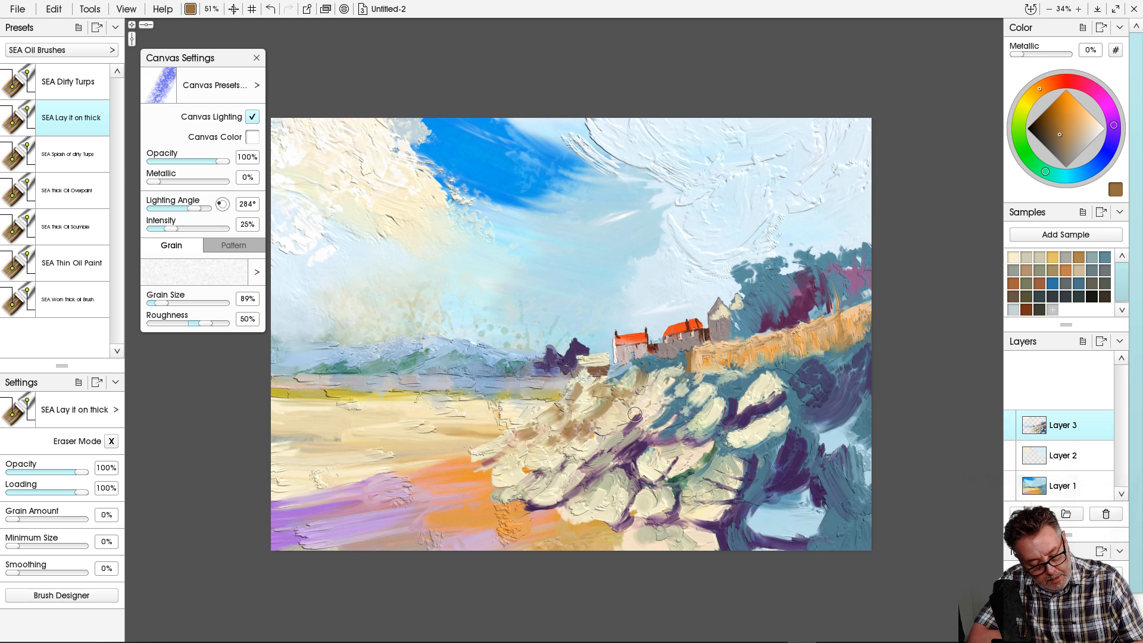
{"action": "mouse_move", "coordinate": [635, 419]}
{"action": "left_mouse_down"}
{"action": "mouse_move", "coordinate": [624, 431]}
{"action": "mouse_move", "coordinate": [627, 414]}
{"action": "mouse_move", "coordinate": [651, 416]}
{"action": "mouse_move", "coordinate": [655, 429]}
{"action": "mouse_move", "coordinate": [634, 419]}
{"action": "mouse_move", "coordinate": [604, 454]}
{"action": "mouse_move", "coordinate": [561, 475]}
{"action": "mouse_move", "coordinate": [589, 437]}
{"action": "mouse_move", "coordinate": [545, 455]}
{"action": "mouse_move", "coordinate": [547, 438]}
{"action": "mouse_move", "coordinate": [561, 447]}
{"action": "mouse_move", "coordinate": [464, 477]}
{"action": "mouse_move", "coordinate": [494, 453]}
{"action": "mouse_move", "coordinate": [502, 475]}
{"action": "mouse_move", "coordinate": [457, 461]}
{"action": "mouse_move", "coordinate": [487, 458]}
{"action": "left_mouse_up"}
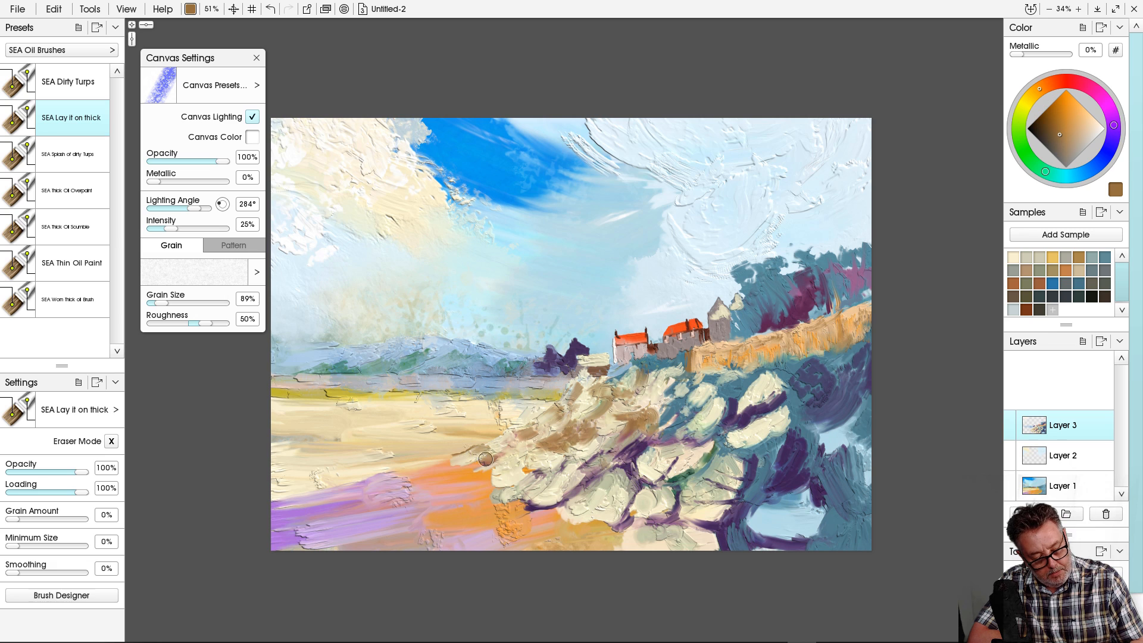
{"action": "mouse_move", "coordinate": [644, 438]}
{"action": "left_mouse_down"}
{"action": "mouse_move", "coordinate": [624, 458]}
{"action": "mouse_move", "coordinate": [634, 481]}
{"action": "mouse_move", "coordinate": [669, 483]}
{"action": "mouse_move", "coordinate": [658, 479]}
{"action": "mouse_move", "coordinate": [669, 461]}
{"action": "mouse_move", "coordinate": [662, 474]}
{"action": "mouse_move", "coordinate": [675, 479]}
{"action": "mouse_move", "coordinate": [692, 470]}
{"action": "mouse_move", "coordinate": [704, 501]}
{"action": "left_mouse_up"}
{"action": "mouse_move", "coordinate": [765, 454]}
{"action": "left_mouse_down"}
{"action": "mouse_move", "coordinate": [766, 489]}
{"action": "mouse_move", "coordinate": [762, 470]}
{"action": "mouse_move", "coordinate": [751, 489]}
{"action": "mouse_move", "coordinate": [804, 417]}
{"action": "mouse_move", "coordinate": [824, 426]}
{"action": "mouse_move", "coordinate": [816, 459]}
{"action": "mouse_move", "coordinate": [798, 426]}
{"action": "mouse_move", "coordinate": [835, 481]}
{"action": "left_mouse_up"}
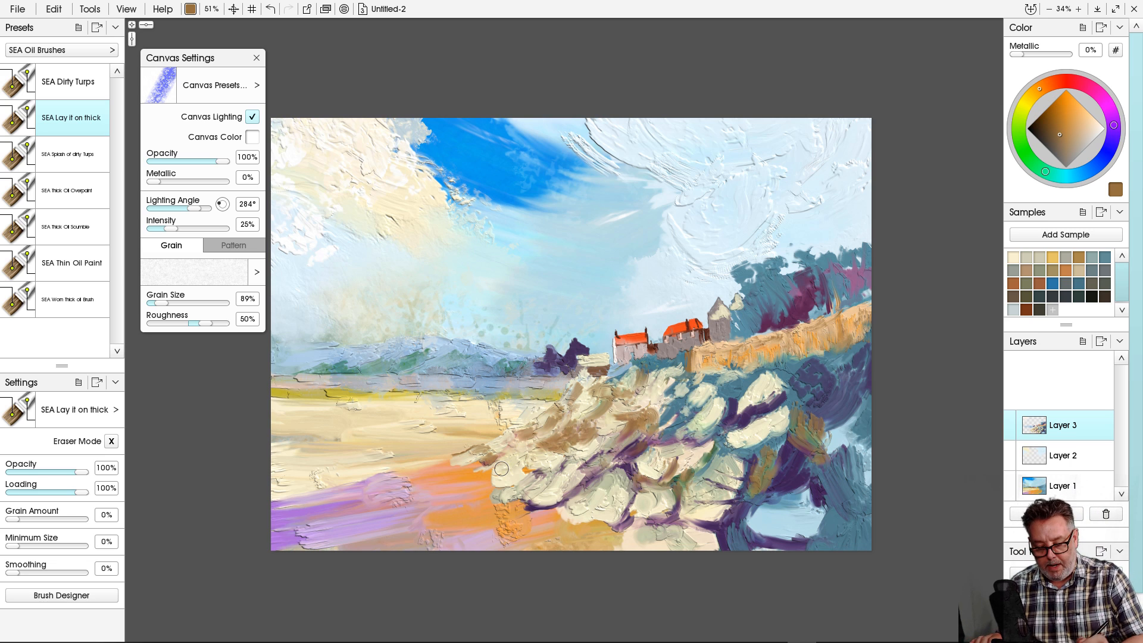
Add a new layer above Layer 3.
{"action": "left_click", "coordinate": [1024, 513]}
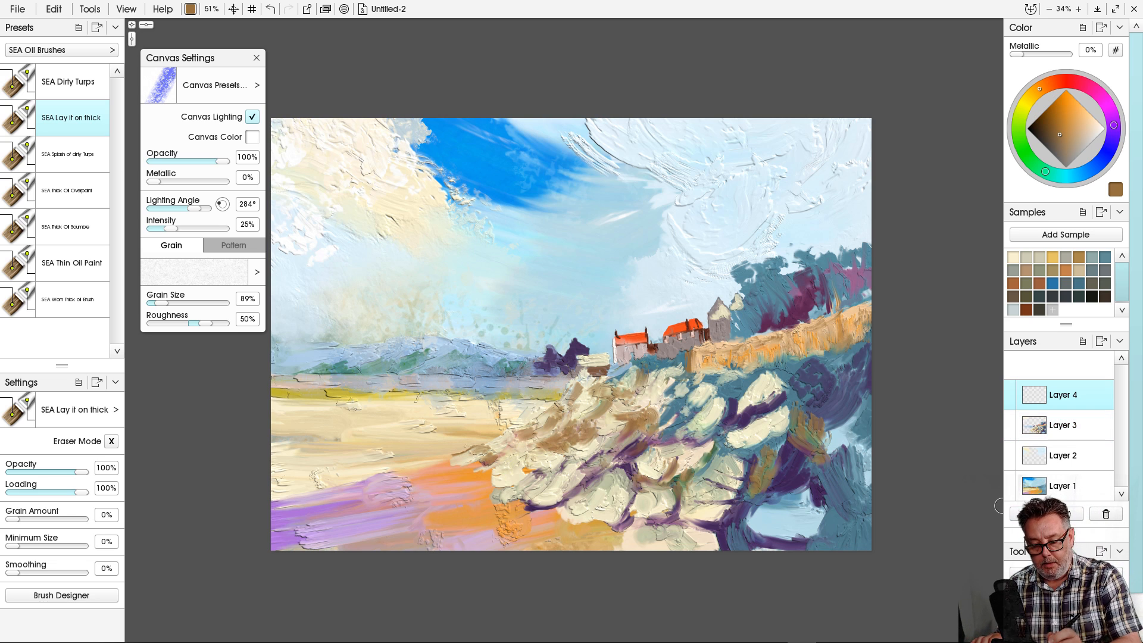
Change the colour to pale pinkish cream and paint thick highlight strokes over the rocks from the sand edge to mid-slope.
{"action": "left_click_drag", "start_coordinate": [1060, 135], "coordinate": [1097, 124]}
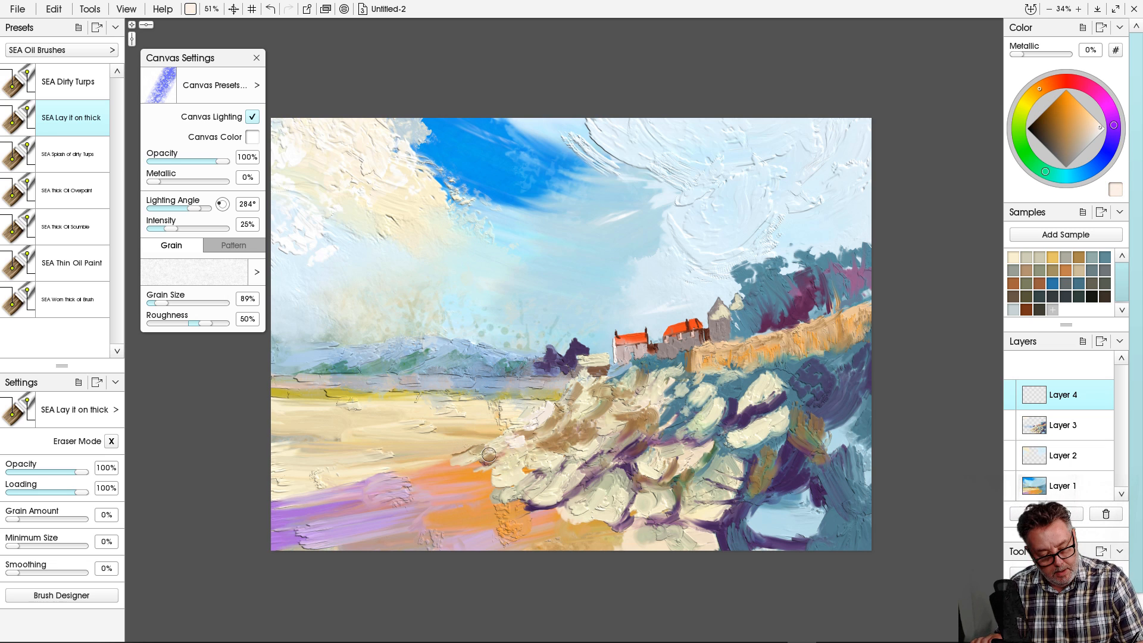
{"action": "left_click_drag", "start_coordinate": [501, 434], "coordinate": [473, 450]}
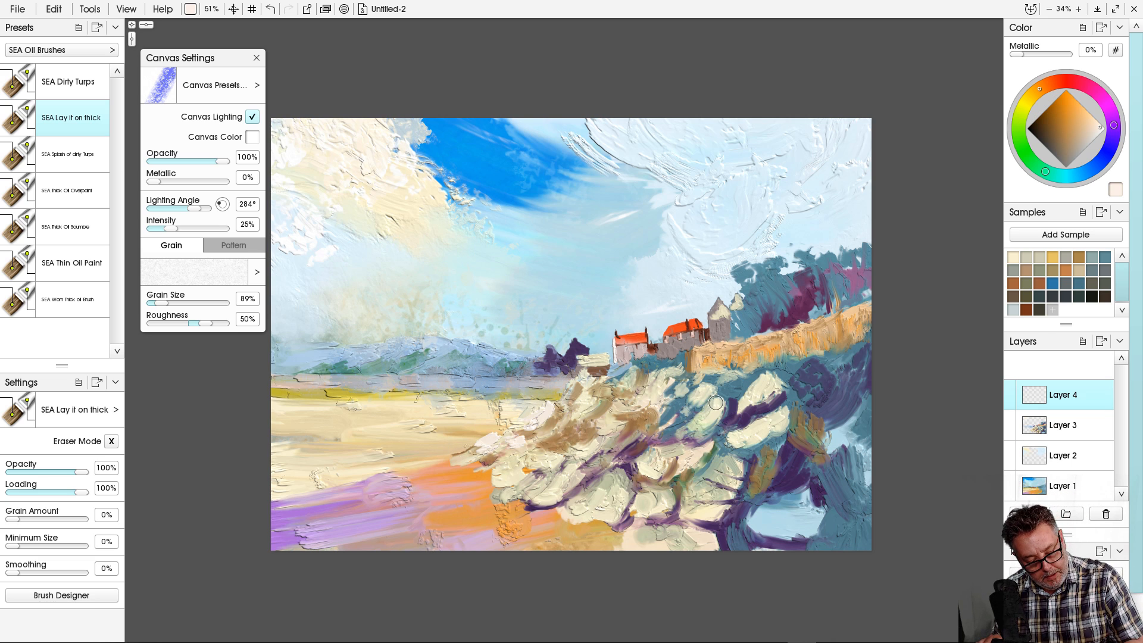
{"action": "left_click_drag", "start_coordinate": [717, 404], "coordinate": [687, 433]}
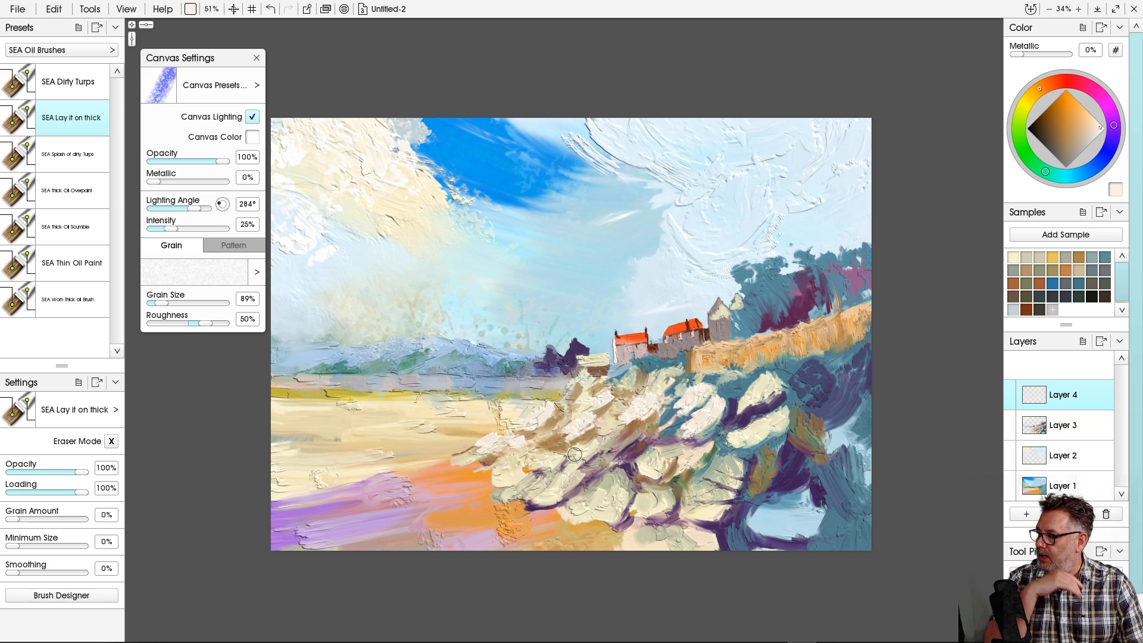
{"action": "mouse_move", "coordinate": [620, 470]}
{"action": "left_mouse_down"}
{"action": "mouse_move", "coordinate": [619, 506]}
{"action": "mouse_move", "coordinate": [618, 465]}
{"action": "mouse_move", "coordinate": [565, 493]}
{"action": "mouse_move", "coordinate": [524, 482]}
{"action": "mouse_move", "coordinate": [513, 474]}
{"action": "mouse_move", "coordinate": [537, 413]}
{"action": "mouse_move", "coordinate": [562, 410]}
{"action": "mouse_move", "coordinate": [587, 525]}
{"action": "mouse_move", "coordinate": [616, 502]}
{"action": "mouse_move", "coordinate": [596, 521]}
{"action": "mouse_move", "coordinate": [570, 518]}
{"action": "mouse_move", "coordinate": [598, 482]}
{"action": "mouse_move", "coordinate": [577, 509]}
{"action": "mouse_move", "coordinate": [608, 494]}
{"action": "mouse_move", "coordinate": [562, 524]}
{"action": "left_mouse_up"}
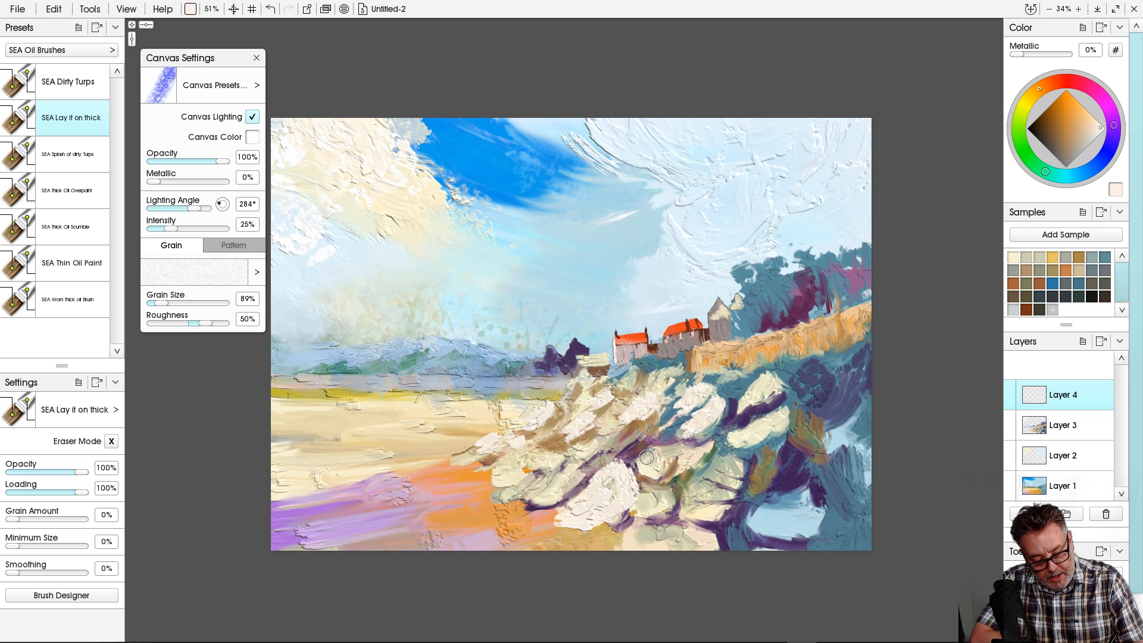
{"action": "mouse_move", "coordinate": [647, 456]}
{"action": "left_mouse_down"}
{"action": "mouse_move", "coordinate": [686, 440]}
{"action": "mouse_move", "coordinate": [655, 443]}
{"action": "mouse_move", "coordinate": [649, 452]}
{"action": "mouse_move", "coordinate": [671, 447]}
{"action": "mouse_move", "coordinate": [634, 469]}
{"action": "left_mouse_up"}
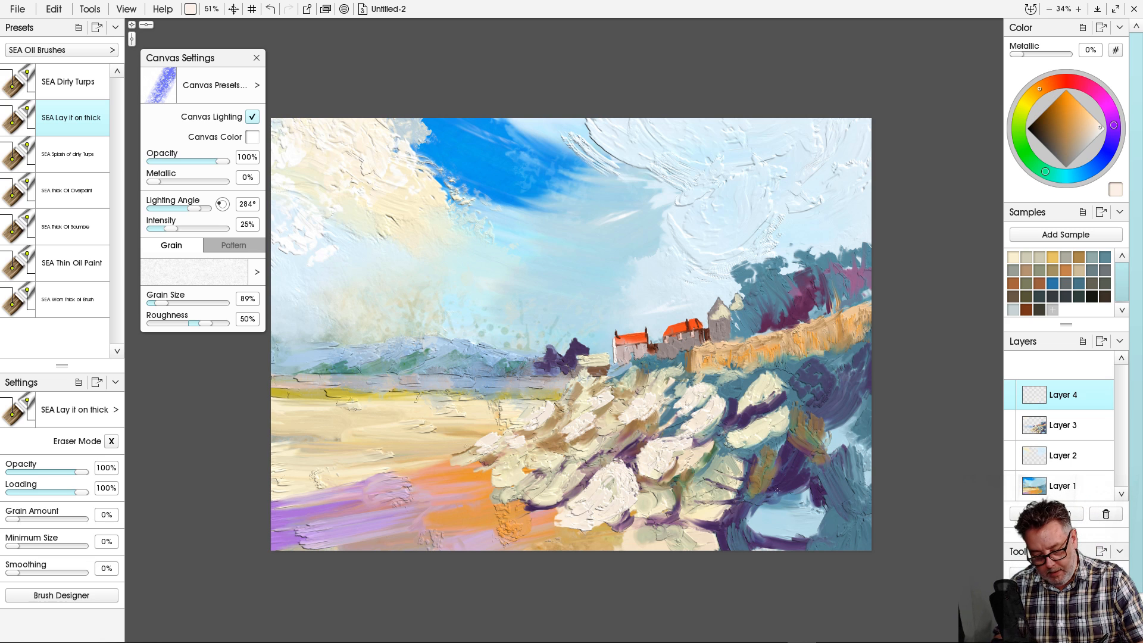
Paint thick slate blue, light blue and deep teal strokes over the blue rock and the hillside along the painting's right edge.
{"action": "left_click", "coordinate": [834, 481], "text": "alt"}
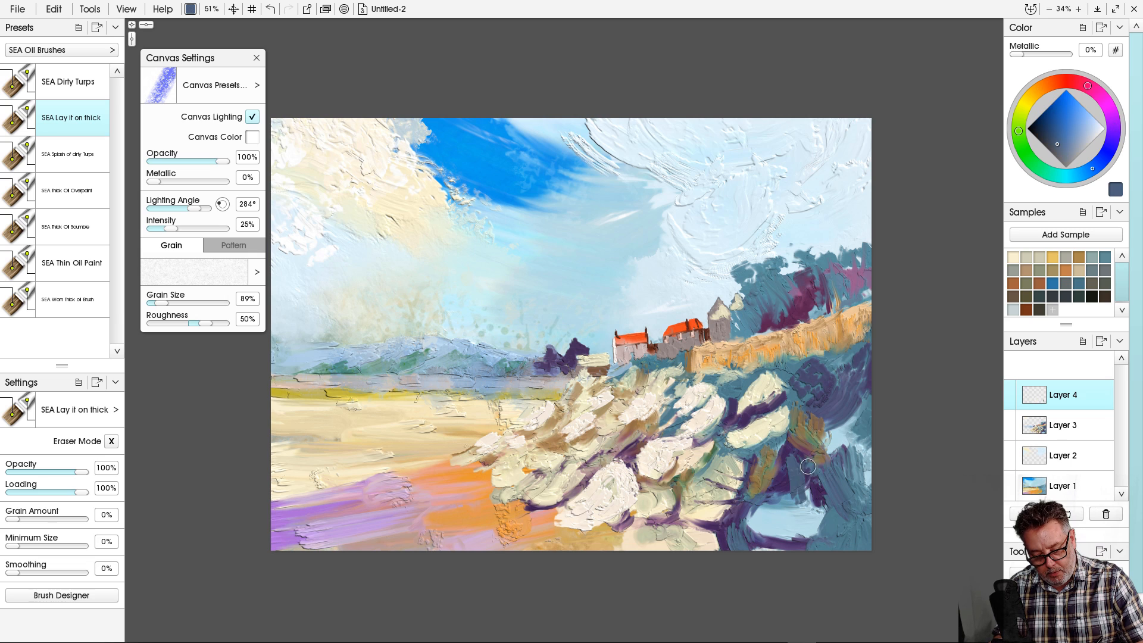
{"action": "mouse_move", "coordinate": [803, 484]}
{"action": "left_mouse_down"}
{"action": "mouse_move", "coordinate": [787, 450]}
{"action": "mouse_move", "coordinate": [776, 487]}
{"action": "mouse_move", "coordinate": [788, 476]}
{"action": "mouse_move", "coordinate": [792, 507]}
{"action": "mouse_move", "coordinate": [787, 469]}
{"action": "mouse_move", "coordinate": [767, 506]}
{"action": "mouse_move", "coordinate": [781, 457]}
{"action": "mouse_move", "coordinate": [752, 504]}
{"action": "mouse_move", "coordinate": [784, 515]}
{"action": "mouse_move", "coordinate": [800, 494]}
{"action": "mouse_move", "coordinate": [796, 513]}
{"action": "mouse_move", "coordinate": [801, 496]}
{"action": "mouse_move", "coordinate": [815, 505]}
{"action": "mouse_move", "coordinate": [807, 475]}
{"action": "mouse_move", "coordinate": [796, 525]}
{"action": "mouse_move", "coordinate": [776, 489]}
{"action": "mouse_move", "coordinate": [772, 517]}
{"action": "mouse_move", "coordinate": [769, 483]}
{"action": "mouse_move", "coordinate": [771, 512]}
{"action": "mouse_move", "coordinate": [790, 478]}
{"action": "mouse_move", "coordinate": [780, 507]}
{"action": "mouse_move", "coordinate": [805, 514]}
{"action": "mouse_move", "coordinate": [760, 512]}
{"action": "mouse_move", "coordinate": [774, 469]}
{"action": "mouse_move", "coordinate": [758, 512]}
{"action": "mouse_move", "coordinate": [778, 463]}
{"action": "mouse_move", "coordinate": [762, 503]}
{"action": "mouse_move", "coordinate": [776, 517]}
{"action": "mouse_move", "coordinate": [761, 511]}
{"action": "mouse_move", "coordinate": [773, 460]}
{"action": "mouse_move", "coordinate": [762, 458]}
{"action": "mouse_move", "coordinate": [787, 460]}
{"action": "mouse_move", "coordinate": [777, 452]}
{"action": "mouse_move", "coordinate": [804, 438]}
{"action": "mouse_move", "coordinate": [817, 461]}
{"action": "mouse_move", "coordinate": [794, 445]}
{"action": "mouse_move", "coordinate": [785, 473]}
{"action": "mouse_move", "coordinate": [783, 446]}
{"action": "mouse_move", "coordinate": [769, 472]}
{"action": "mouse_move", "coordinate": [774, 440]}
{"action": "mouse_move", "coordinate": [759, 507]}
{"action": "left_mouse_up"}
{"action": "left_click", "coordinate": [780, 522], "text": "alt"}
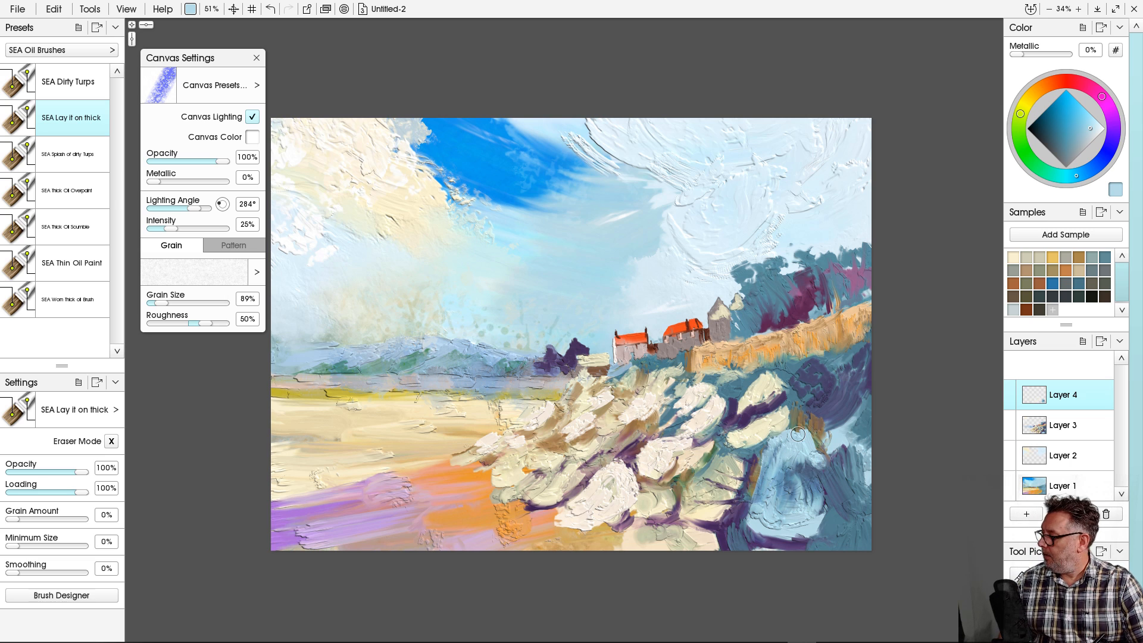
{"action": "mouse_move", "coordinate": [875, 401]}
{"action": "left_mouse_down"}
{"action": "mouse_move", "coordinate": [843, 411]}
{"action": "mouse_move", "coordinate": [871, 391]}
{"action": "mouse_move", "coordinate": [873, 372]}
{"action": "mouse_move", "coordinate": [830, 389]}
{"action": "mouse_move", "coordinate": [834, 413]}
{"action": "mouse_move", "coordinate": [875, 406]}
{"action": "mouse_move", "coordinate": [832, 422]}
{"action": "mouse_move", "coordinate": [871, 373]}
{"action": "left_mouse_up"}
{"action": "left_click_drag", "start_coordinate": [1090, 128], "coordinate": [1053, 126]}
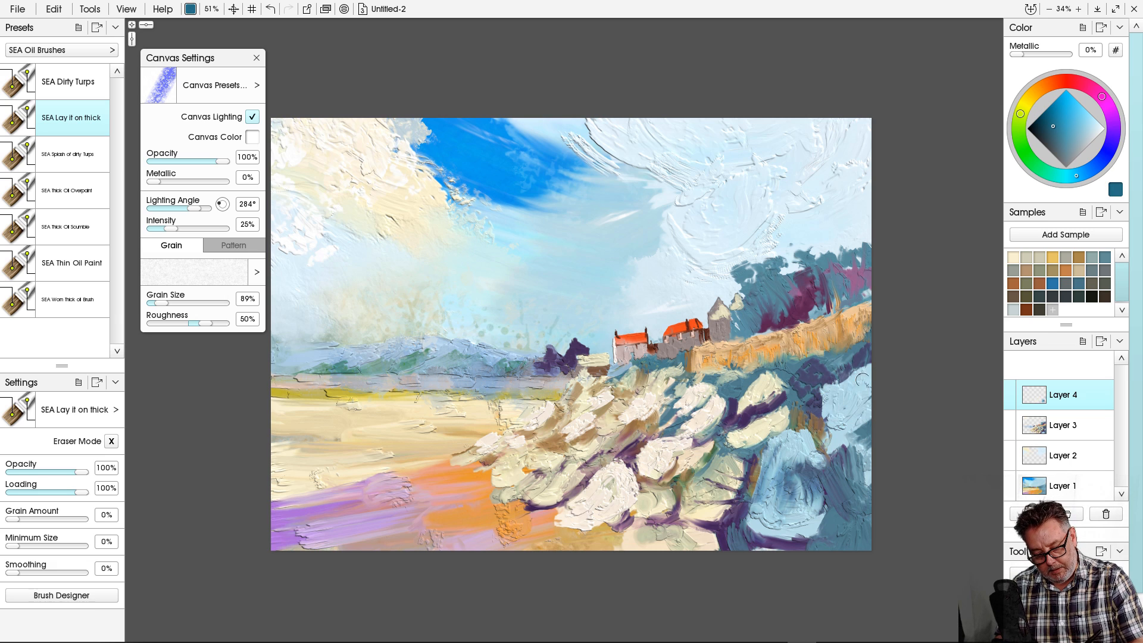
{"action": "mouse_move", "coordinate": [861, 379]}
{"action": "left_mouse_down"}
{"action": "mouse_move", "coordinate": [875, 398]}
{"action": "mouse_move", "coordinate": [841, 427]}
{"action": "mouse_move", "coordinate": [875, 417]}
{"action": "mouse_move", "coordinate": [844, 439]}
{"action": "mouse_move", "coordinate": [850, 427]}
{"action": "mouse_move", "coordinate": [804, 408]}
{"action": "mouse_move", "coordinate": [845, 454]}
{"action": "mouse_move", "coordinate": [841, 482]}
{"action": "mouse_move", "coordinate": [831, 440]}
{"action": "mouse_move", "coordinate": [854, 465]}
{"action": "mouse_move", "coordinate": [861, 418]}
{"action": "mouse_move", "coordinate": [848, 443]}
{"action": "mouse_move", "coordinate": [872, 468]}
{"action": "mouse_move", "coordinate": [865, 437]}
{"action": "mouse_move", "coordinate": [870, 485]}
{"action": "mouse_move", "coordinate": [842, 447]}
{"action": "mouse_move", "coordinate": [860, 469]}
{"action": "mouse_move", "coordinate": [866, 461]}
{"action": "mouse_move", "coordinate": [866, 477]}
{"action": "mouse_move", "coordinate": [859, 417]}
{"action": "mouse_move", "coordinate": [872, 407]}
{"action": "mouse_move", "coordinate": [826, 441]}
{"action": "left_mouse_up"}
Paint near-black teal strokes over the dark foliage below the orange cliff, undoing unwanted ones and adding a fresh stroke.
{"action": "left_click", "coordinate": [1039, 127]}
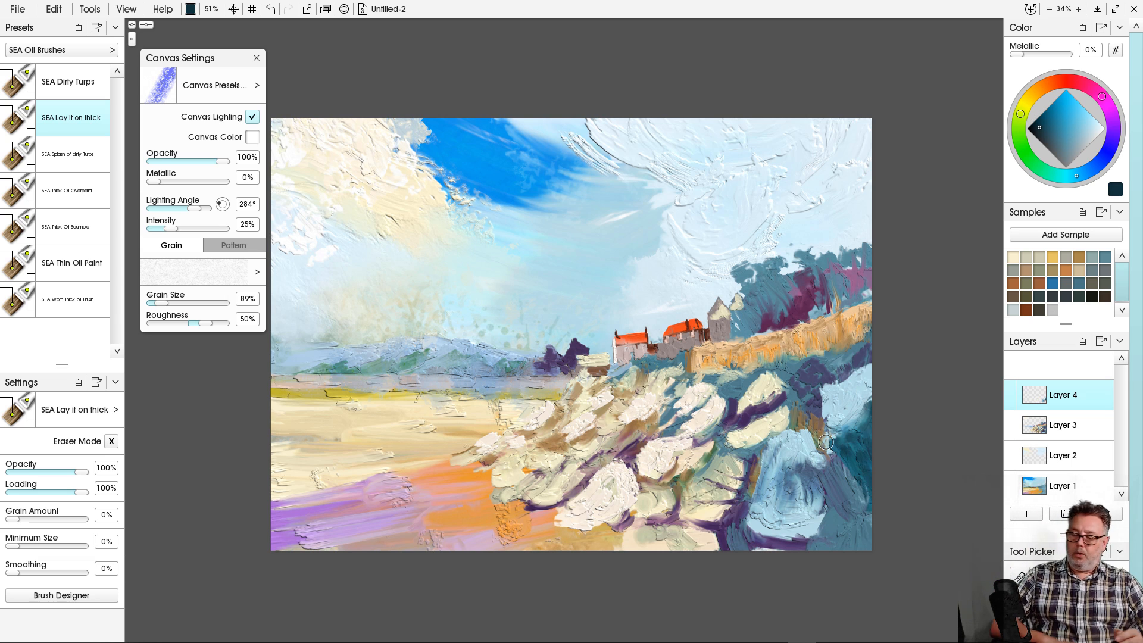
{"action": "mouse_move", "coordinate": [826, 442]}
{"action": "left_mouse_down"}
{"action": "mouse_move", "coordinate": [819, 380]}
{"action": "mouse_move", "coordinate": [817, 418]}
{"action": "mouse_move", "coordinate": [793, 389]}
{"action": "mouse_move", "coordinate": [806, 417]}
{"action": "mouse_move", "coordinate": [812, 381]}
{"action": "mouse_move", "coordinate": [830, 364]}
{"action": "mouse_move", "coordinate": [810, 387]}
{"action": "mouse_move", "coordinate": [794, 380]}
{"action": "mouse_move", "coordinate": [832, 348]}
{"action": "mouse_move", "coordinate": [852, 393]}
{"action": "mouse_move", "coordinate": [797, 364]}
{"action": "left_mouse_up"}
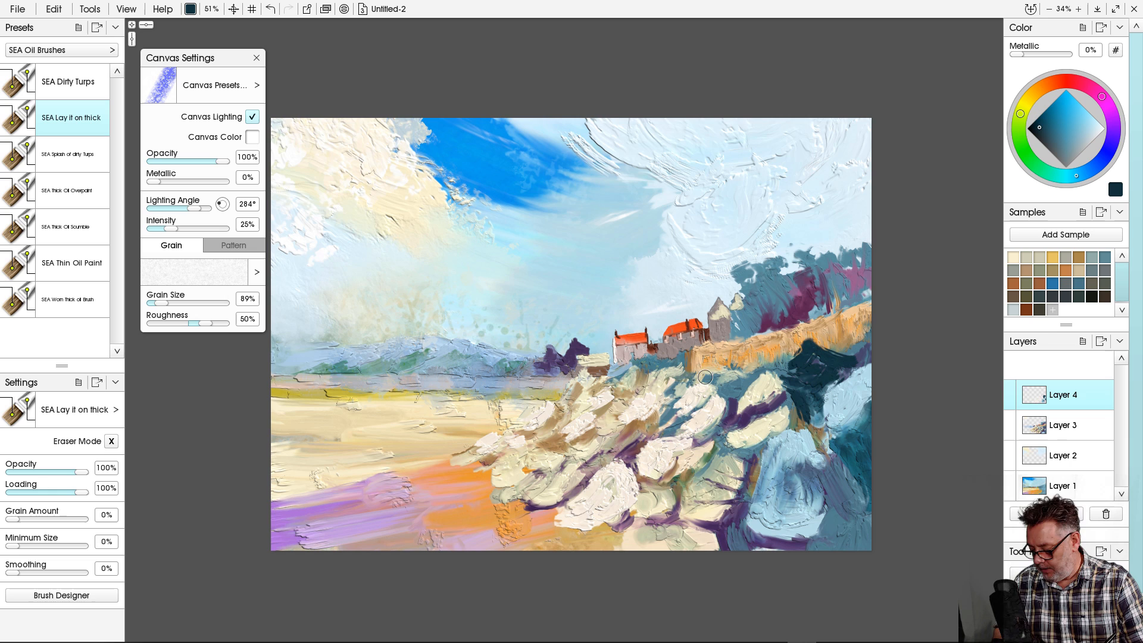
{"action": "key", "text": "ctrl+z"}
{"action": "key", "text": "ctrl+z"}
{"action": "key", "text": "ctrl+z"}
{"action": "key", "text": "ctrl+z"}
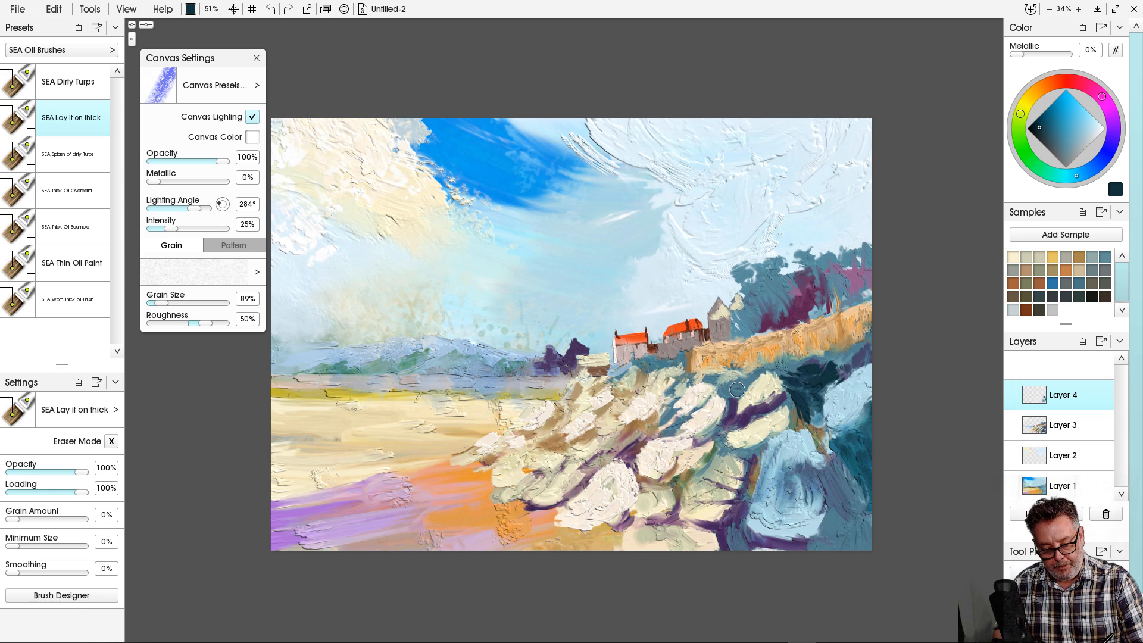
{"action": "mouse_move", "coordinate": [781, 367]}
{"action": "left_mouse_down"}
{"action": "mouse_move", "coordinate": [842, 366]}
{"action": "mouse_move", "coordinate": [802, 355]}
{"action": "mouse_move", "coordinate": [835, 386]}
{"action": "mouse_move", "coordinate": [807, 344]}
{"action": "mouse_move", "coordinate": [820, 351]}
{"action": "mouse_move", "coordinate": [796, 346]}
{"action": "mouse_move", "coordinate": [791, 368]}
{"action": "mouse_move", "coordinate": [810, 359]}
{"action": "mouse_move", "coordinate": [768, 375]}
{"action": "left_mouse_up"}
Sample slate blue and paint thick strokes over the foliage below the orange cliff and down to the upper rocks.
{"action": "left_click", "coordinate": [786, 364], "text": "alt"}
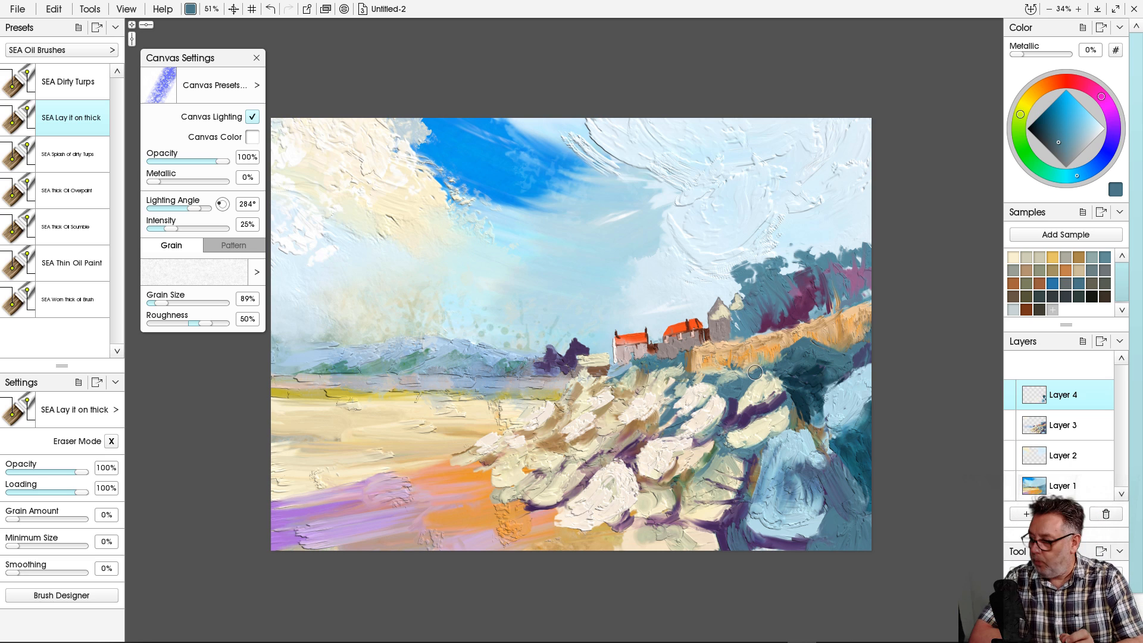
{"action": "mouse_move", "coordinate": [845, 344]}
{"action": "left_mouse_down"}
{"action": "mouse_move", "coordinate": [854, 334]}
{"action": "mouse_move", "coordinate": [833, 341]}
{"action": "mouse_move", "coordinate": [819, 376]}
{"action": "left_mouse_up"}
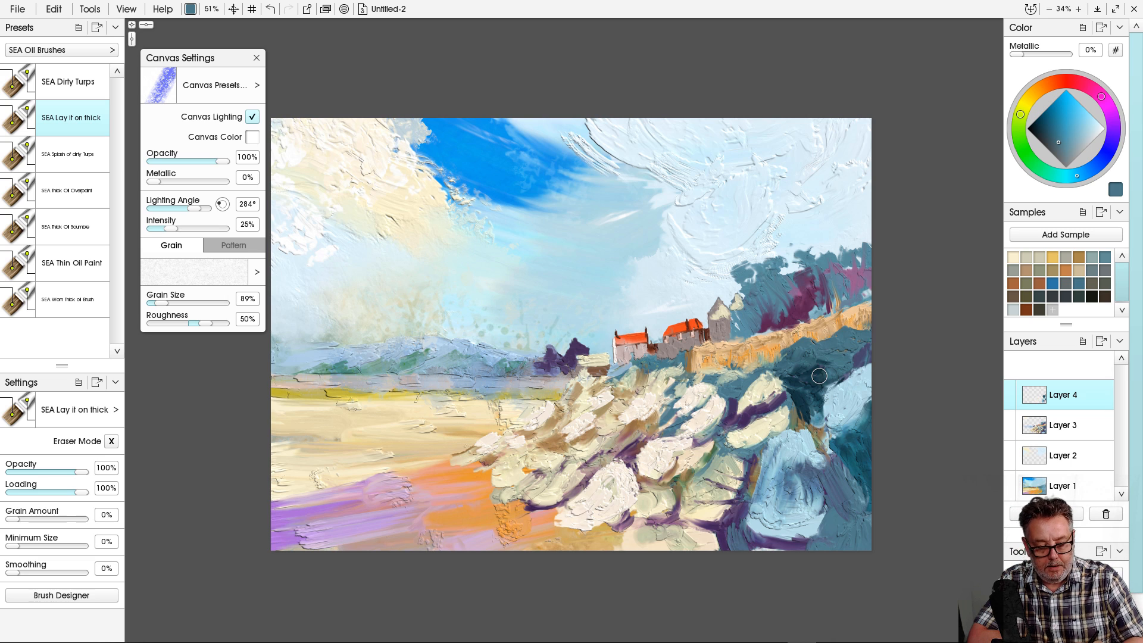
{"action": "mouse_move", "coordinate": [751, 362]}
{"action": "left_mouse_down"}
{"action": "mouse_move", "coordinate": [722, 373]}
{"action": "mouse_move", "coordinate": [743, 393]}
{"action": "left_mouse_up"}
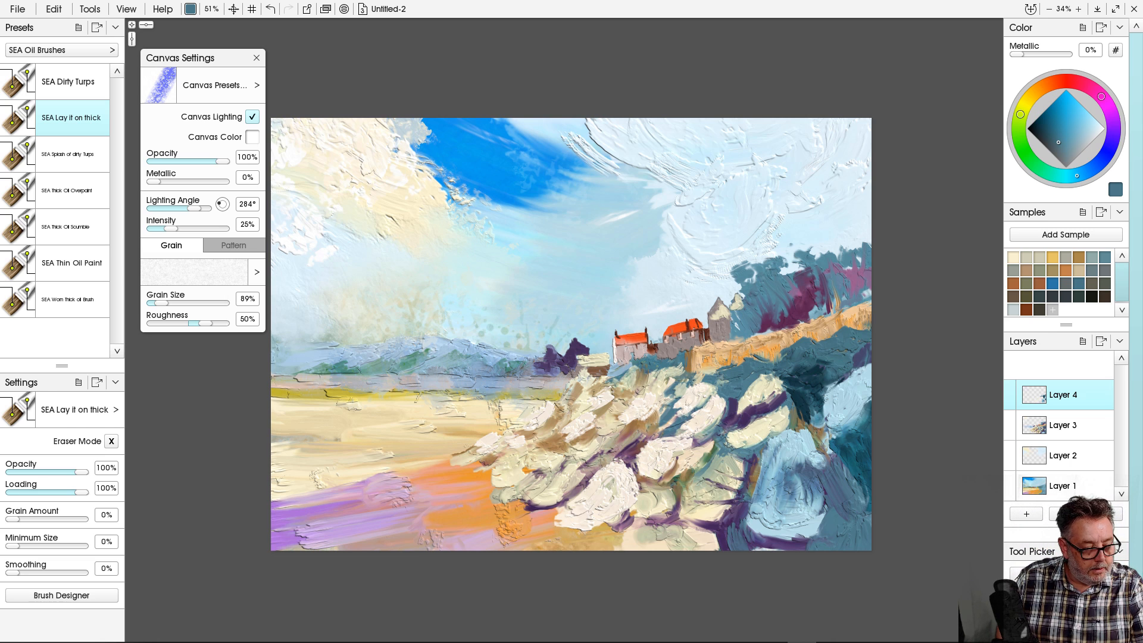
Switch to the SEA Thick Oil Overpaint brush at 61% with cream sampled from the rocks, then undo a trial stroke below the cliff.
{"action": "left_click", "coordinate": [67, 191]}
{"action": "left_click", "coordinate": [687, 405], "text": "alt"}
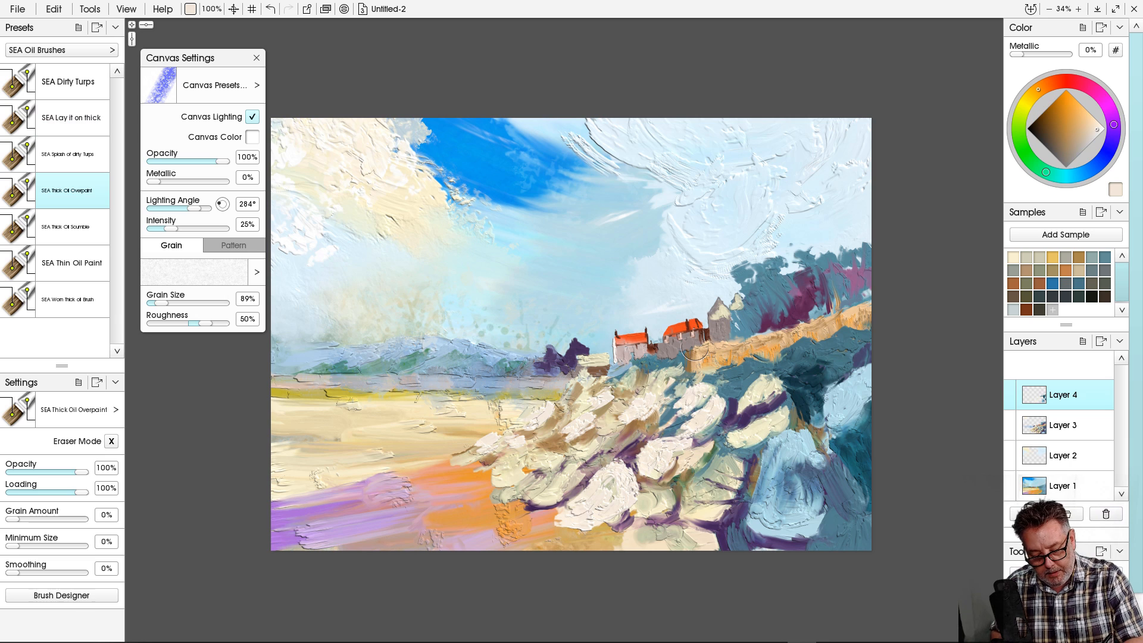
{"action": "key", "text": "bracketleft"}
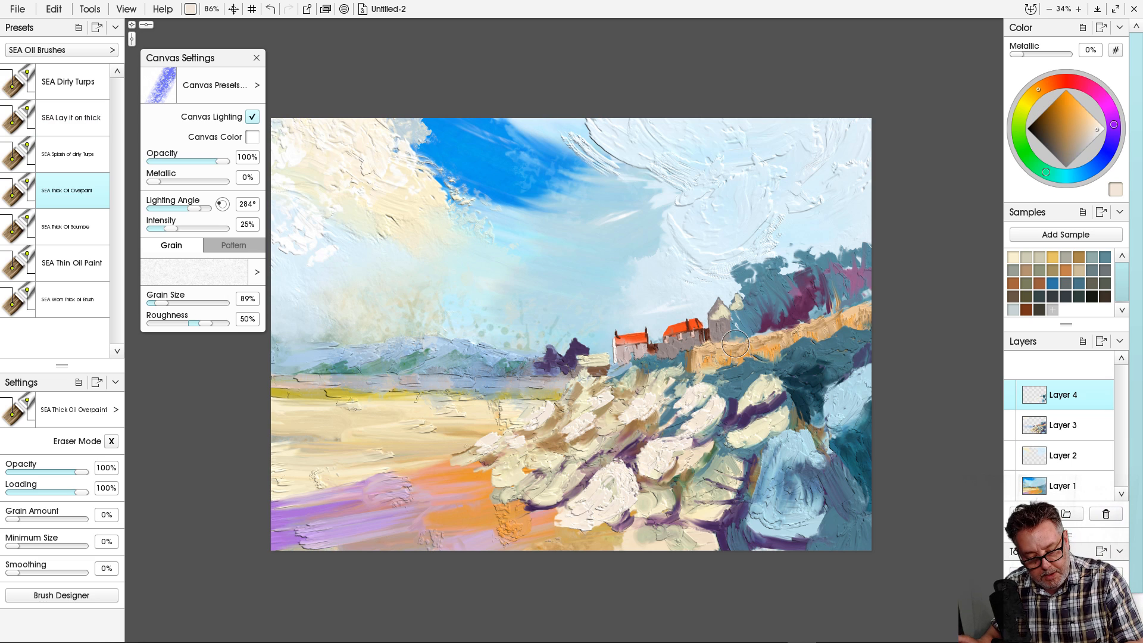
{"action": "key", "text": "bracketleft"}
{"action": "key", "text": "bracketleft"}
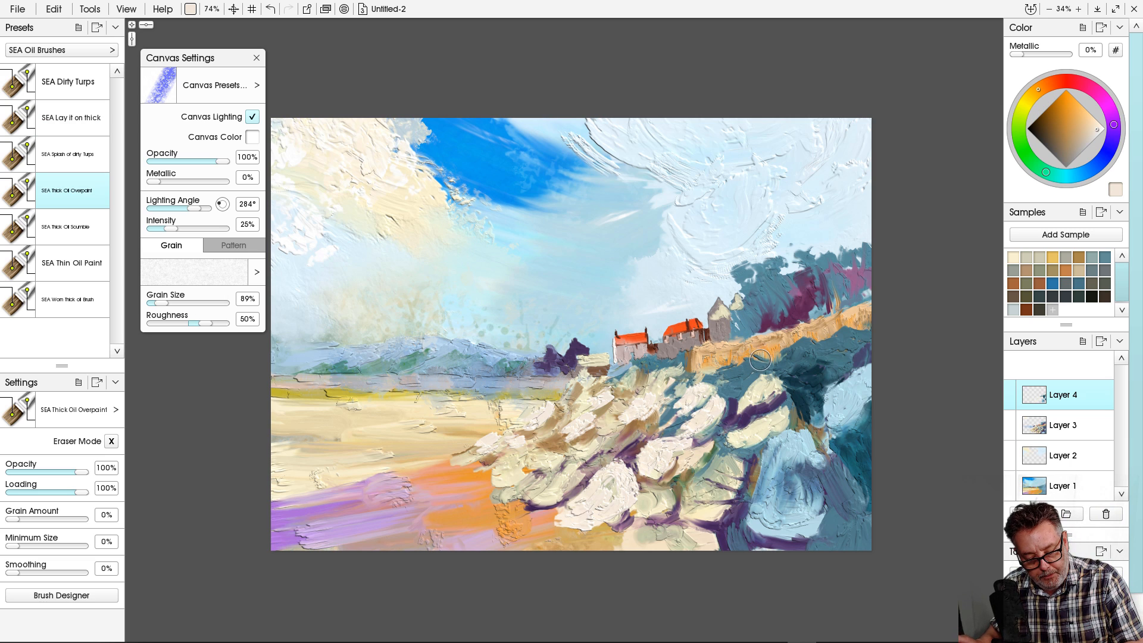
{"action": "key", "text": "bracketleft"}
{"action": "key", "text": "bracketleft"}
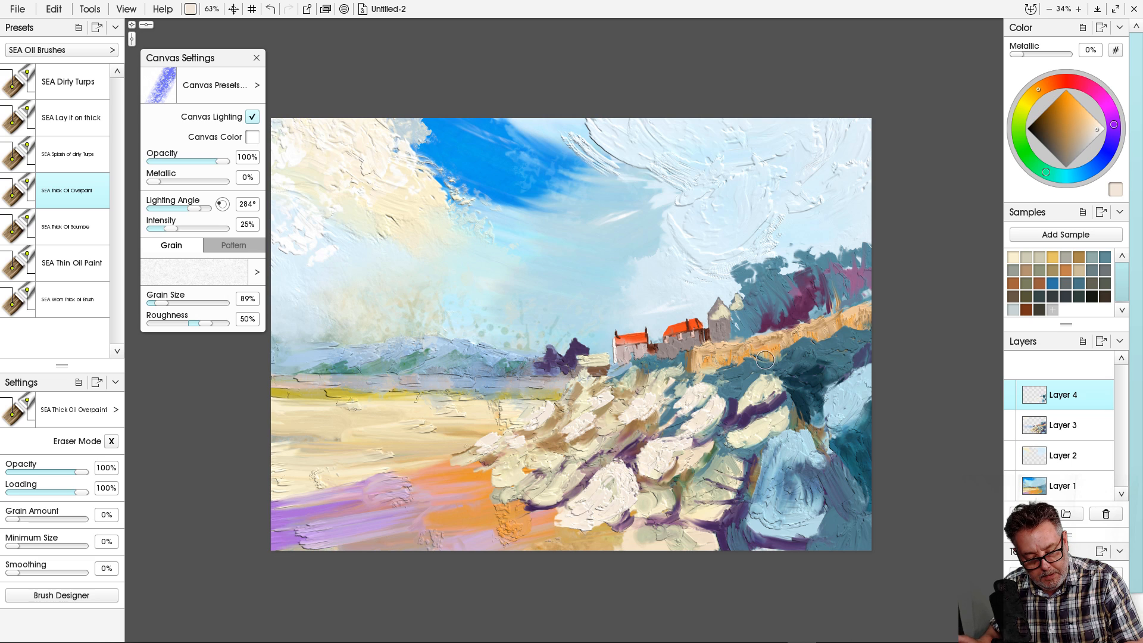
{"action": "key", "text": "bracketleft"}
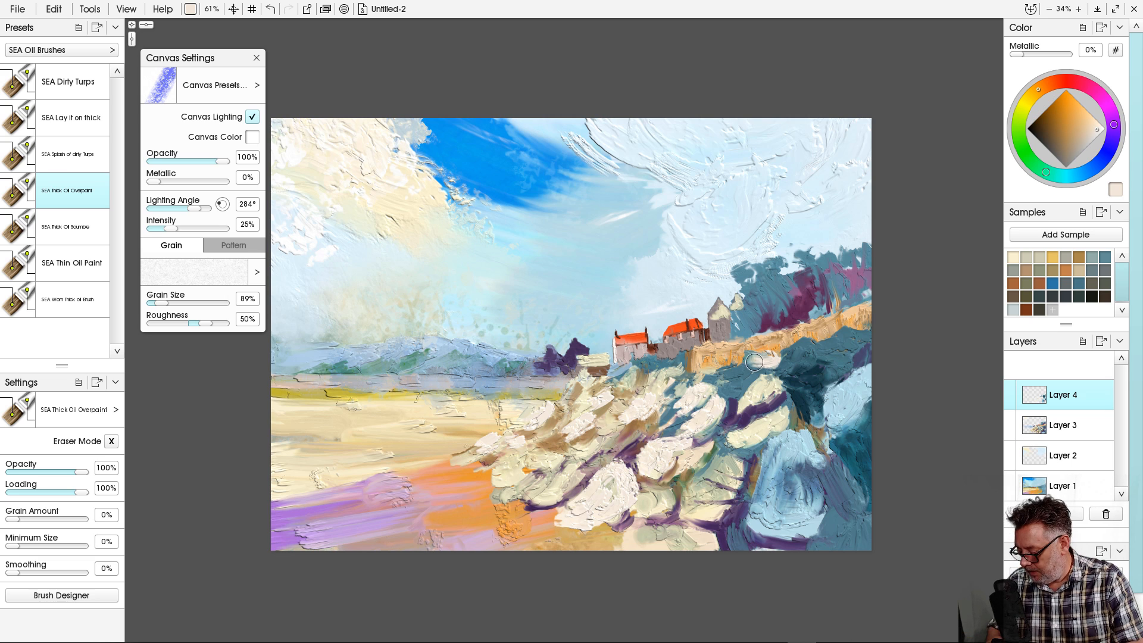
{"action": "key", "text": "ctrl+z"}
Reduce the brush size to 33% and paint cream rock strokes along the slope just beneath the orange cliff.
{"action": "key", "text": "bracketleft"}
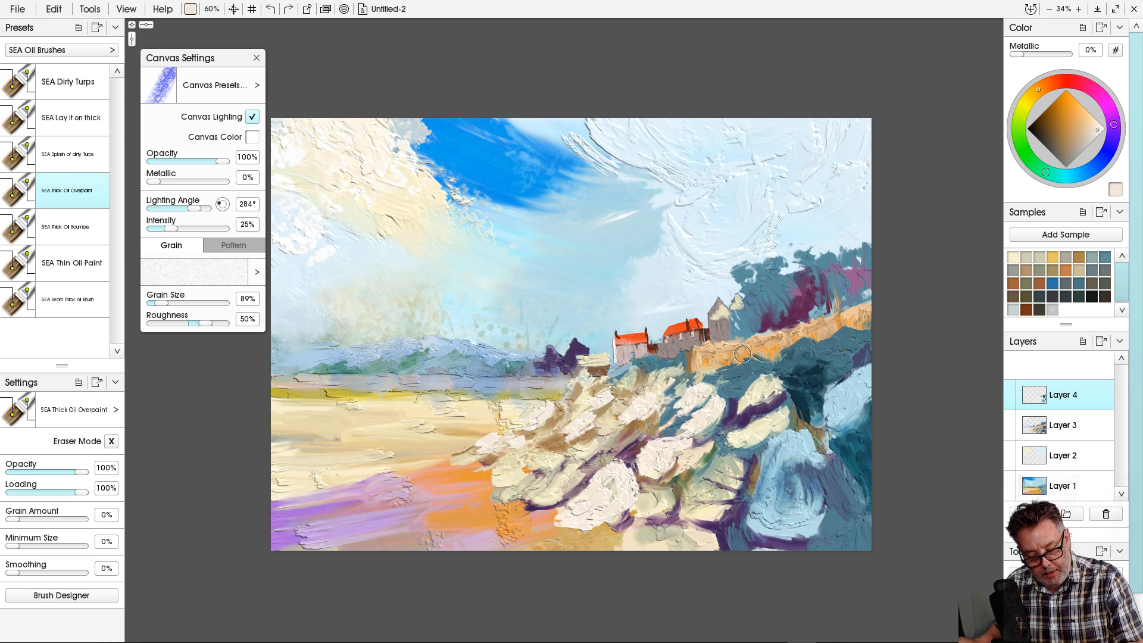
{"action": "key", "text": "bracketleft"}
{"action": "key", "text": "bracketleft"}
{"action": "key", "text": "bracketleft"}
{"action": "key", "text": "bracketleft"}
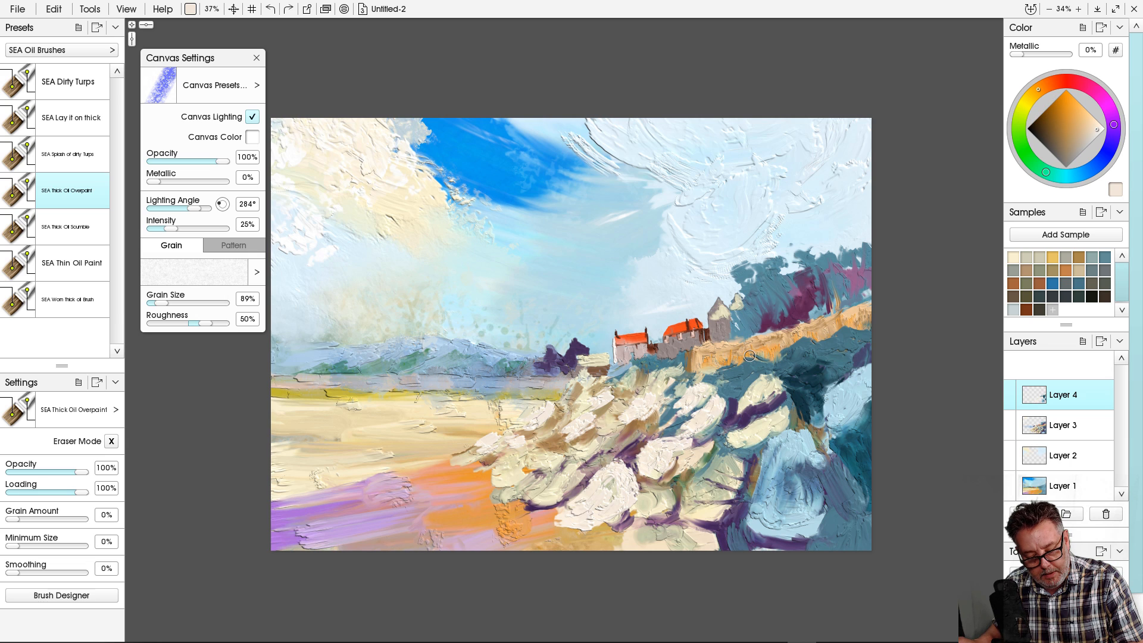
{"action": "key", "text": "bracketleft"}
{"action": "left_click_drag", "start_coordinate": [773, 361], "coordinate": [723, 368]}
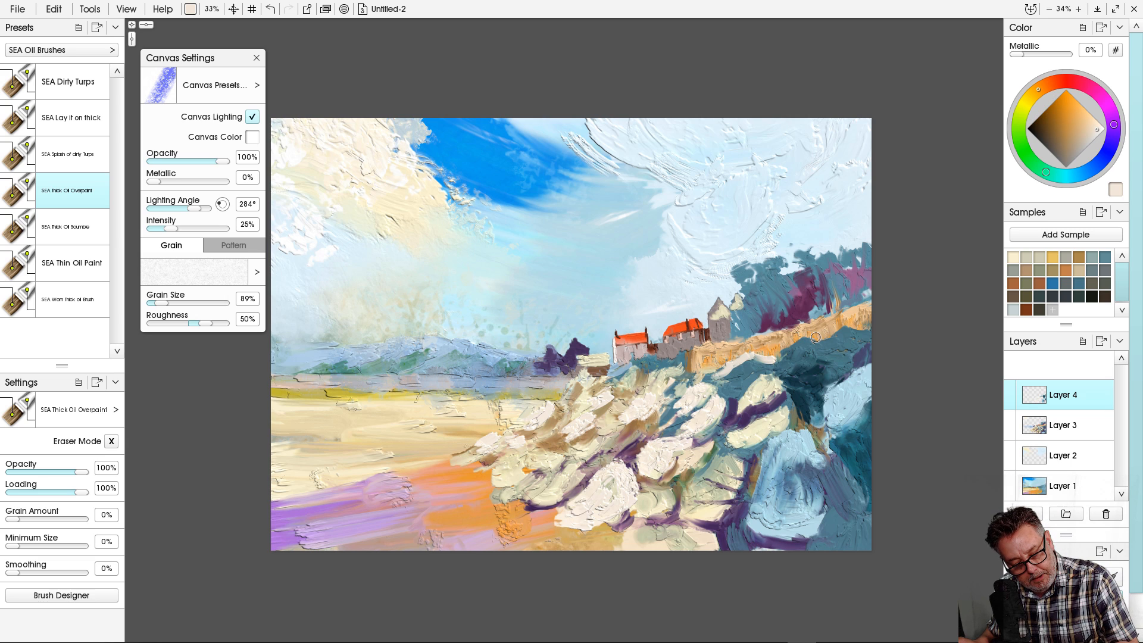
{"action": "left_click_drag", "start_coordinate": [816, 337], "coordinate": [782, 350]}
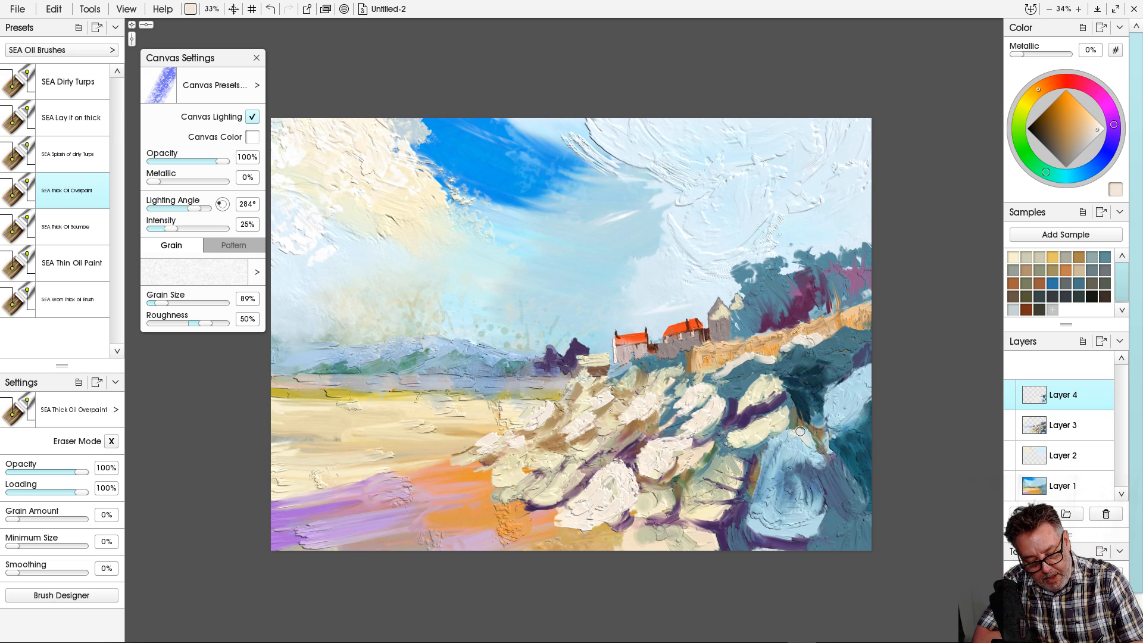
Paint cream highlight strokes across the top of the blue rock and over the rocks along the painting's lower edge.
{"action": "mouse_move", "coordinate": [808, 431]}
{"action": "left_mouse_down"}
{"action": "mouse_move", "coordinate": [822, 465]}
{"action": "mouse_move", "coordinate": [788, 445]}
{"action": "mouse_move", "coordinate": [777, 462]}
{"action": "mouse_move", "coordinate": [767, 454]}
{"action": "mouse_move", "coordinate": [762, 491]}
{"action": "mouse_move", "coordinate": [781, 451]}
{"action": "mouse_move", "coordinate": [792, 471]}
{"action": "left_mouse_up"}
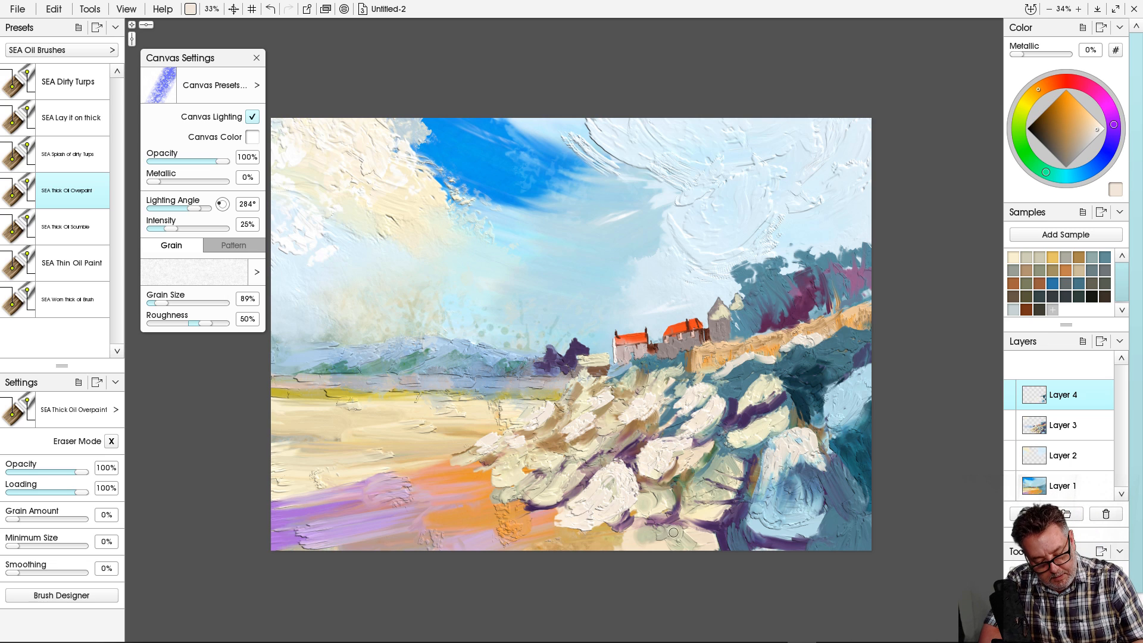
{"action": "mouse_move", "coordinate": [673, 533]}
{"action": "left_mouse_down"}
{"action": "mouse_move", "coordinate": [605, 541]}
{"action": "mouse_move", "coordinate": [623, 517]}
{"action": "mouse_move", "coordinate": [623, 549]}
{"action": "mouse_move", "coordinate": [623, 527]}
{"action": "mouse_move", "coordinate": [680, 521]}
{"action": "mouse_move", "coordinate": [635, 527]}
{"action": "left_mouse_up"}
{"action": "left_click_drag", "start_coordinate": [708, 536], "coordinate": [725, 545]}
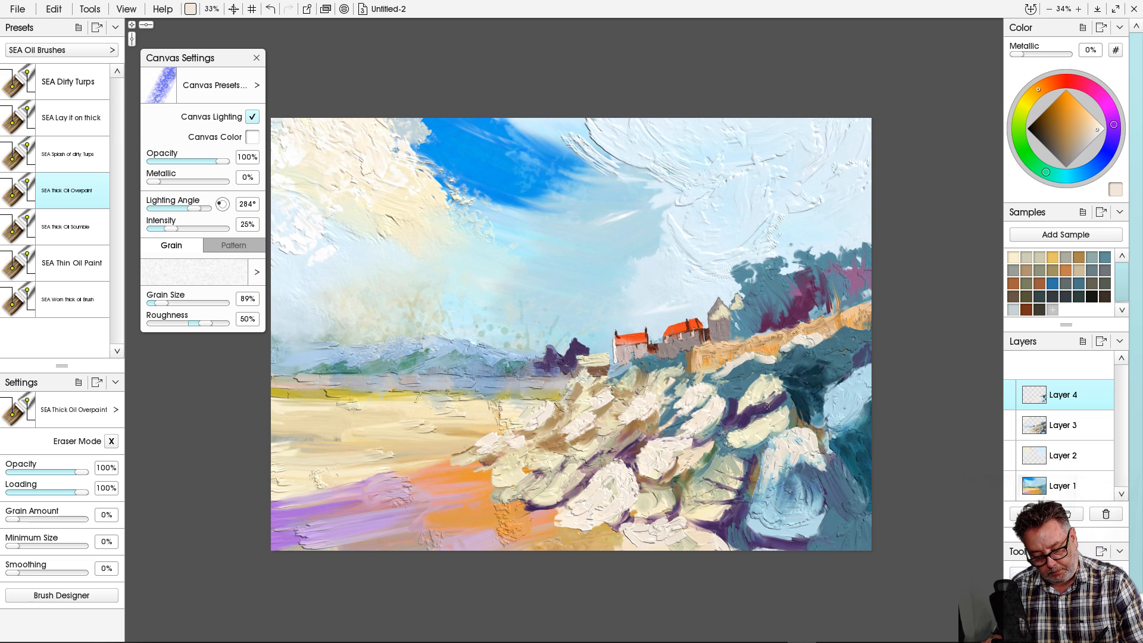
Paint purple, dark reddish brown and slate blue strokes into the foliage above the orange cliff.
{"action": "left_click", "coordinate": [801, 302], "text": "alt"}
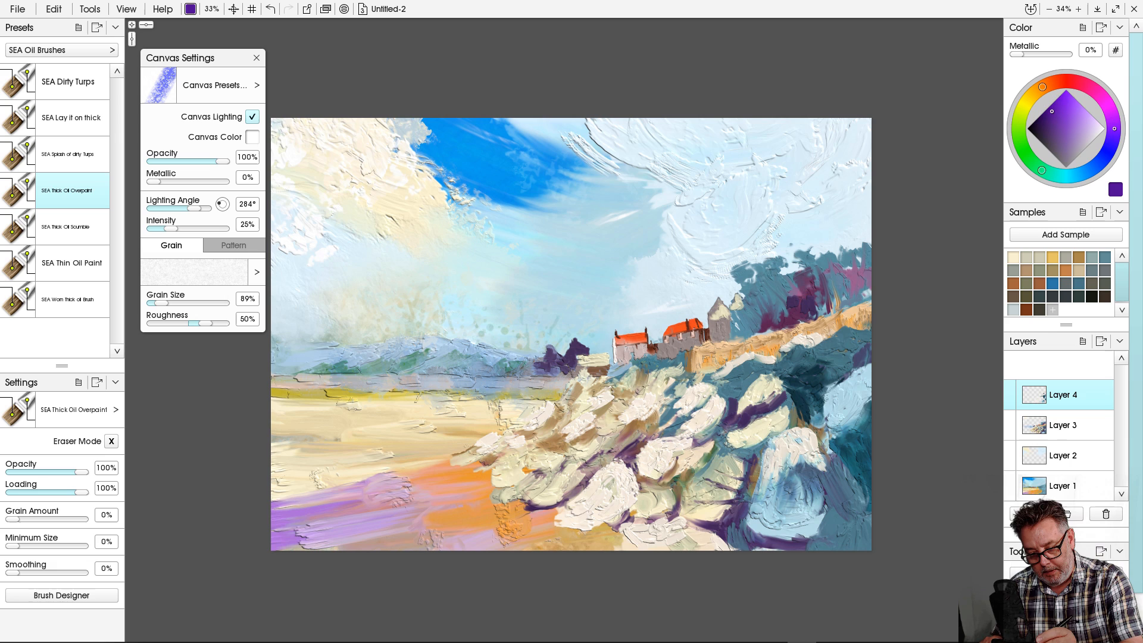
{"action": "left_click", "coordinate": [1060, 81]}
{"action": "mouse_move", "coordinate": [813, 294]}
{"action": "left_mouse_down"}
{"action": "mouse_move", "coordinate": [820, 309]}
{"action": "mouse_move", "coordinate": [812, 298]}
{"action": "mouse_move", "coordinate": [801, 316]}
{"action": "mouse_move", "coordinate": [860, 295]}
{"action": "mouse_move", "coordinate": [866, 268]}
{"action": "mouse_move", "coordinate": [857, 300]}
{"action": "mouse_move", "coordinate": [852, 276]}
{"action": "mouse_move", "coordinate": [837, 291]}
{"action": "mouse_move", "coordinate": [868, 276]}
{"action": "mouse_move", "coordinate": [848, 292]}
{"action": "mouse_move", "coordinate": [857, 281]}
{"action": "mouse_move", "coordinate": [796, 300]}
{"action": "mouse_move", "coordinate": [810, 282]}
{"action": "mouse_move", "coordinate": [813, 302]}
{"action": "left_mouse_up"}
{"action": "left_click", "coordinate": [838, 280], "text": "alt"}
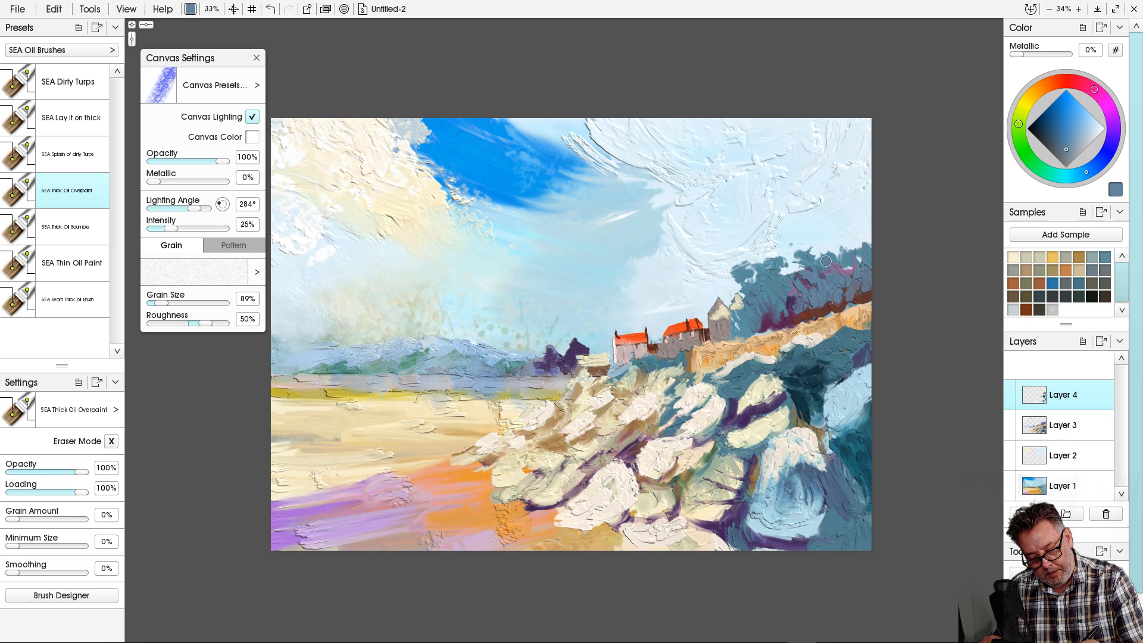
Sample dark brown from the foliage and paint shadow strokes across the trees above the orange cliff.
{"action": "left_click", "coordinate": [829, 304], "text": "alt"}
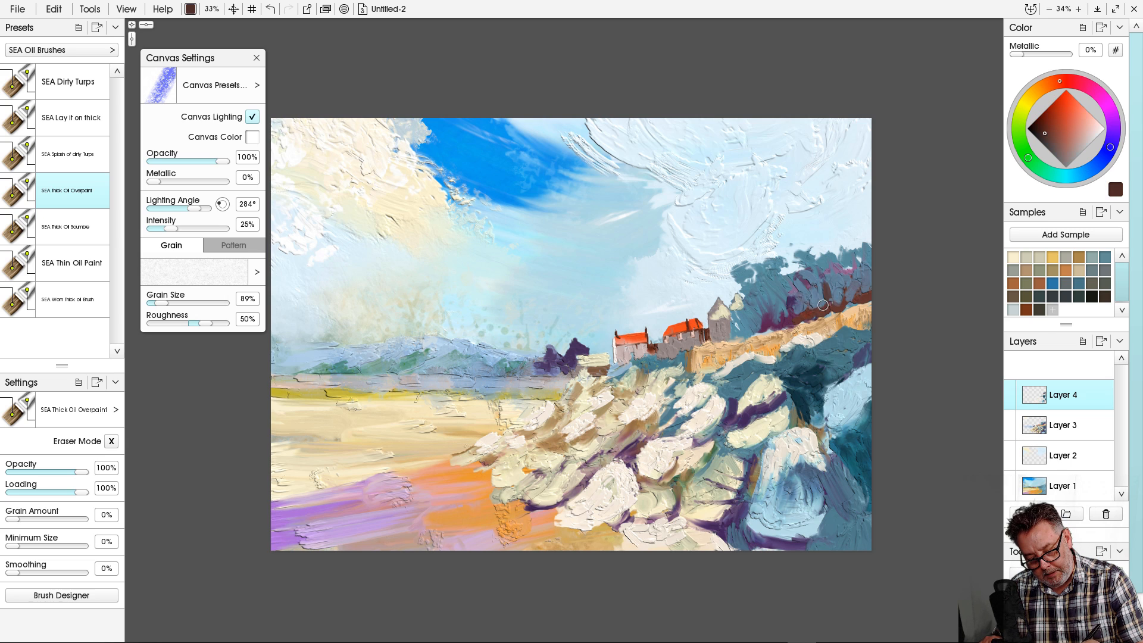
{"action": "mouse_move", "coordinate": [837, 294]}
{"action": "left_mouse_down"}
{"action": "mouse_move", "coordinate": [863, 293]}
{"action": "mouse_move", "coordinate": [799, 304]}
{"action": "left_mouse_up"}
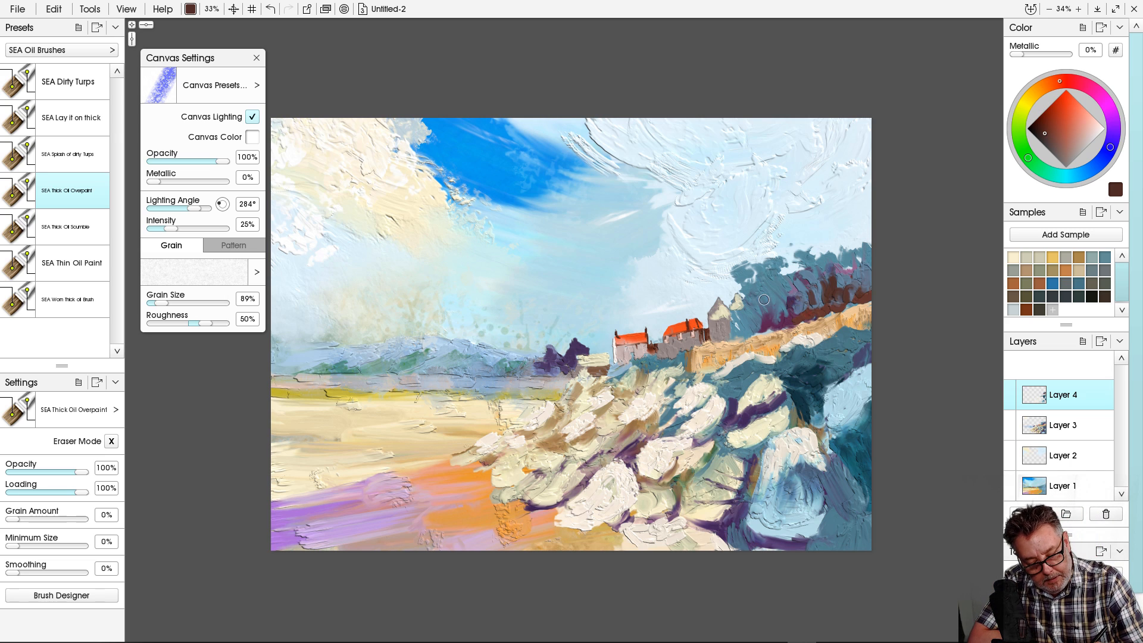
{"action": "mouse_move", "coordinate": [770, 297]}
{"action": "left_mouse_down"}
{"action": "mouse_move", "coordinate": [774, 277]}
{"action": "mouse_move", "coordinate": [771, 299]}
{"action": "left_mouse_up"}
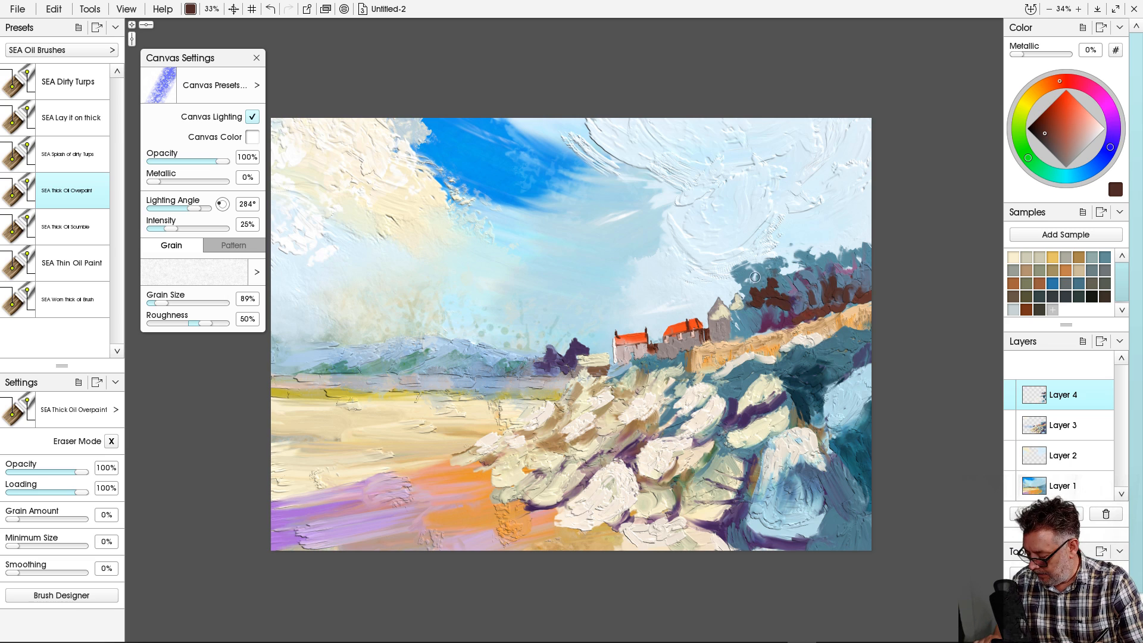
Sample slate blue and dark reddish brown in turn and add strokes to the foliage and shadows beside the grey gabled house.
{"action": "left_click", "coordinate": [761, 278], "text": "alt"}
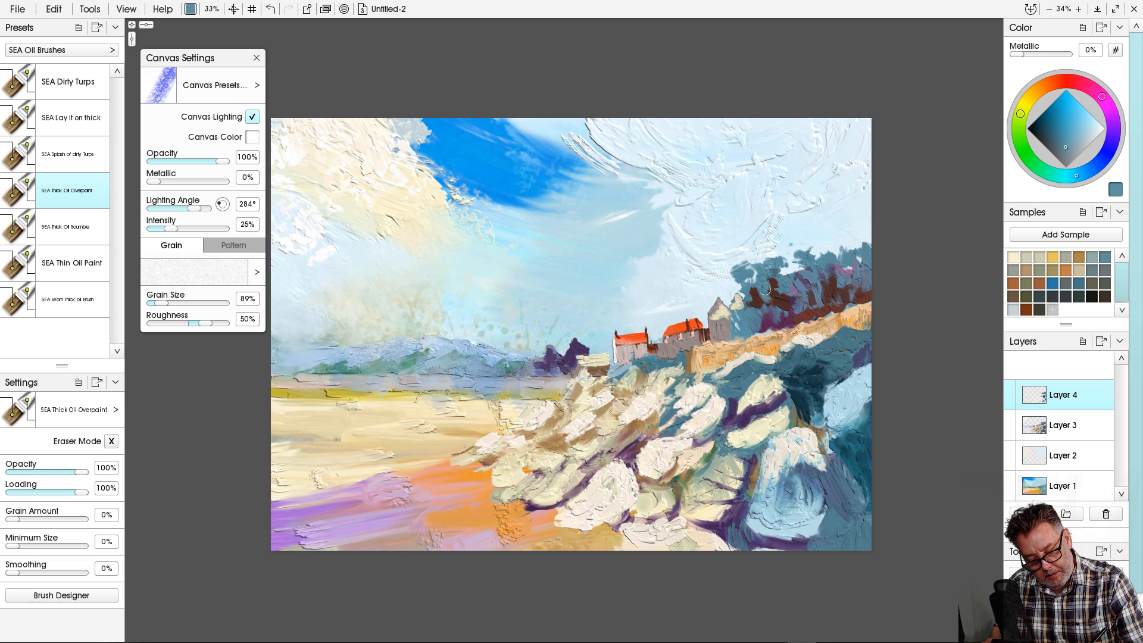
{"action": "mouse_move", "coordinate": [752, 301]}
{"action": "left_mouse_down"}
{"action": "mouse_move", "coordinate": [776, 284]}
{"action": "mouse_move", "coordinate": [797, 298]}
{"action": "mouse_move", "coordinate": [768, 275]}
{"action": "mouse_move", "coordinate": [774, 302]}
{"action": "mouse_move", "coordinate": [756, 309]}
{"action": "mouse_move", "coordinate": [752, 290]}
{"action": "mouse_move", "coordinate": [762, 316]}
{"action": "mouse_move", "coordinate": [744, 322]}
{"action": "left_mouse_up"}
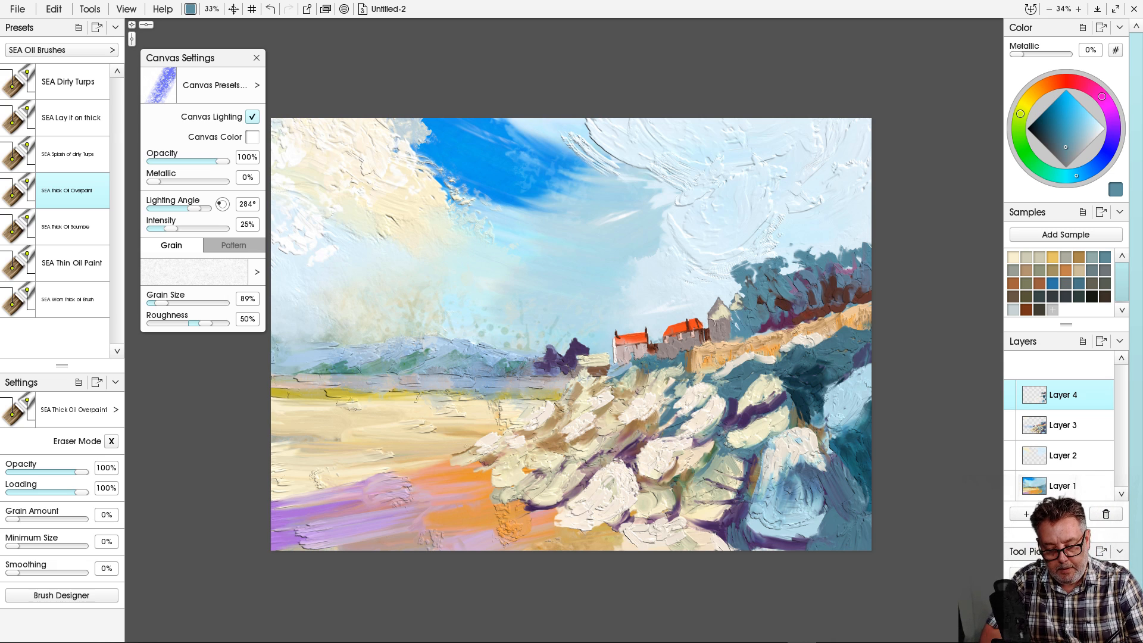
{"action": "left_click", "coordinate": [703, 329], "text": "alt"}
{"action": "mouse_move", "coordinate": [731, 321]}
{"action": "left_mouse_down"}
{"action": "mouse_move", "coordinate": [740, 297]}
{"action": "mouse_move", "coordinate": [747, 335]}
{"action": "mouse_move", "coordinate": [711, 337]}
{"action": "left_mouse_up"}
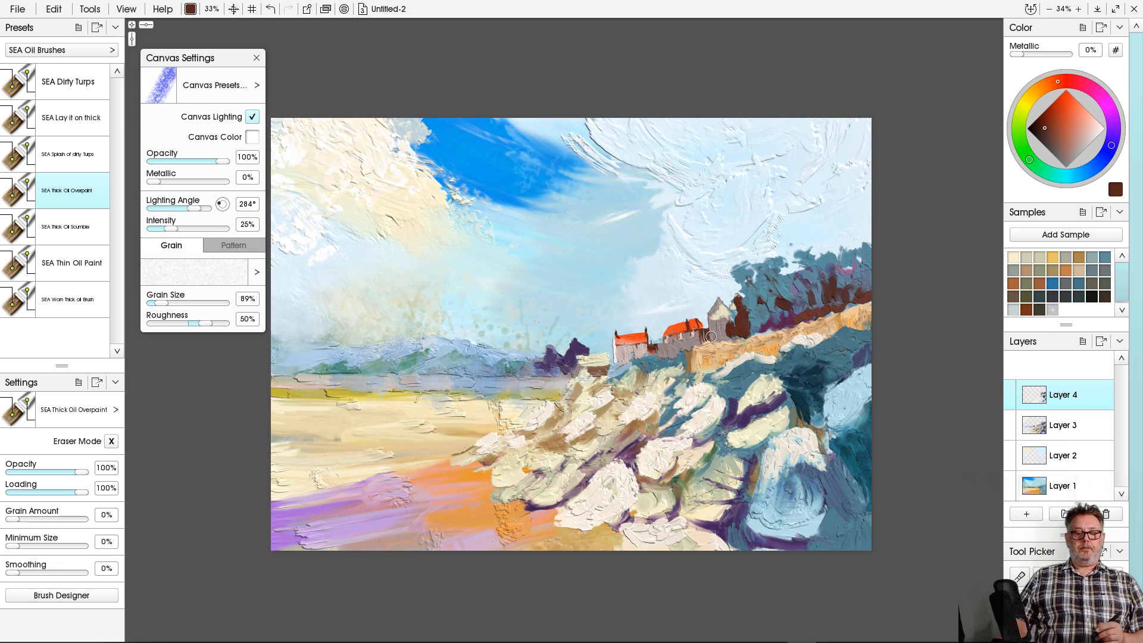
{"action": "left_click", "coordinate": [758, 298], "text": "alt"}
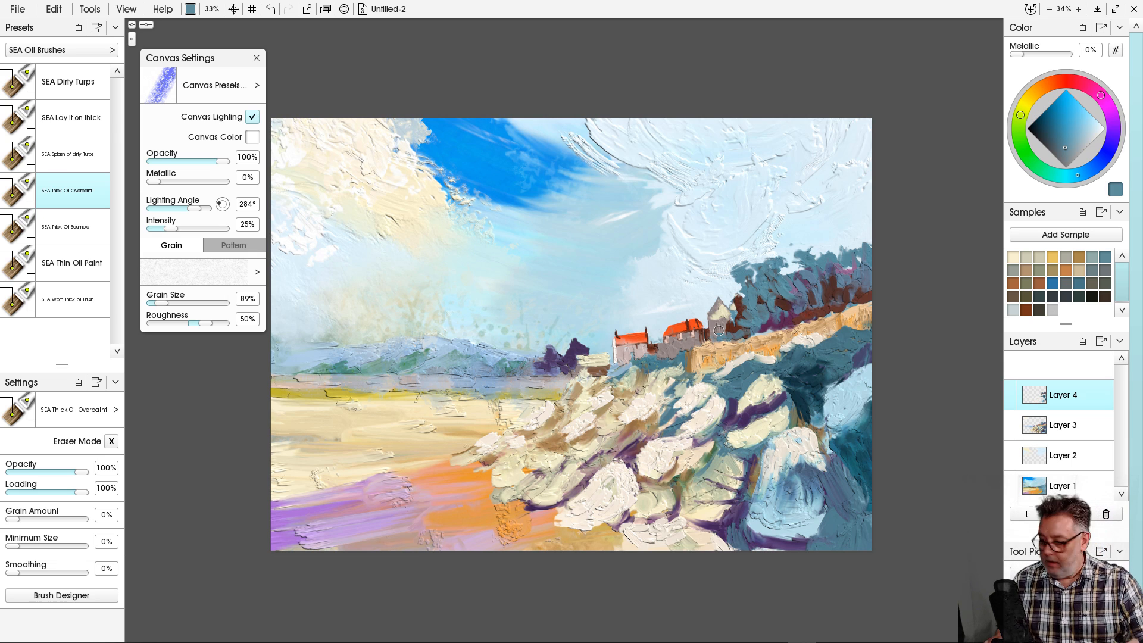
Sample purple from the rock shadows and paint shadow strokes beneath the cream rocks and beside the pale blue rock at the painting's edge.
{"action": "left_click", "coordinate": [741, 410], "text": "alt"}
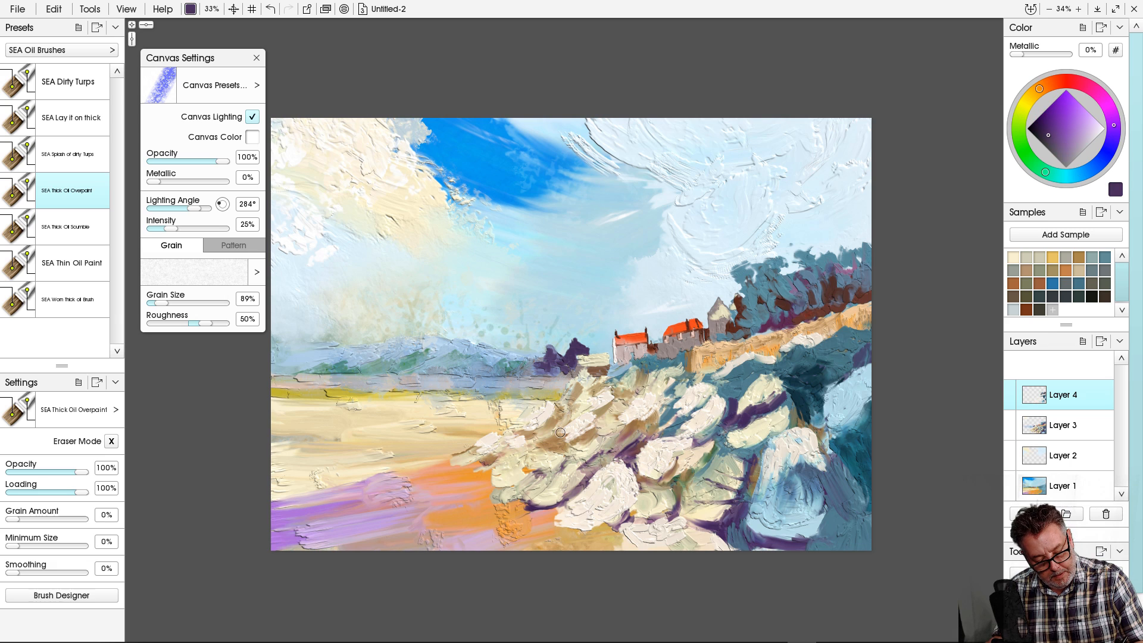
{"action": "mouse_move", "coordinate": [559, 435]}
{"action": "left_mouse_down"}
{"action": "mouse_move", "coordinate": [597, 428]}
{"action": "mouse_move", "coordinate": [559, 467]}
{"action": "mouse_move", "coordinate": [497, 454]}
{"action": "mouse_move", "coordinate": [509, 449]}
{"action": "mouse_move", "coordinate": [466, 467]}
{"action": "left_mouse_up"}
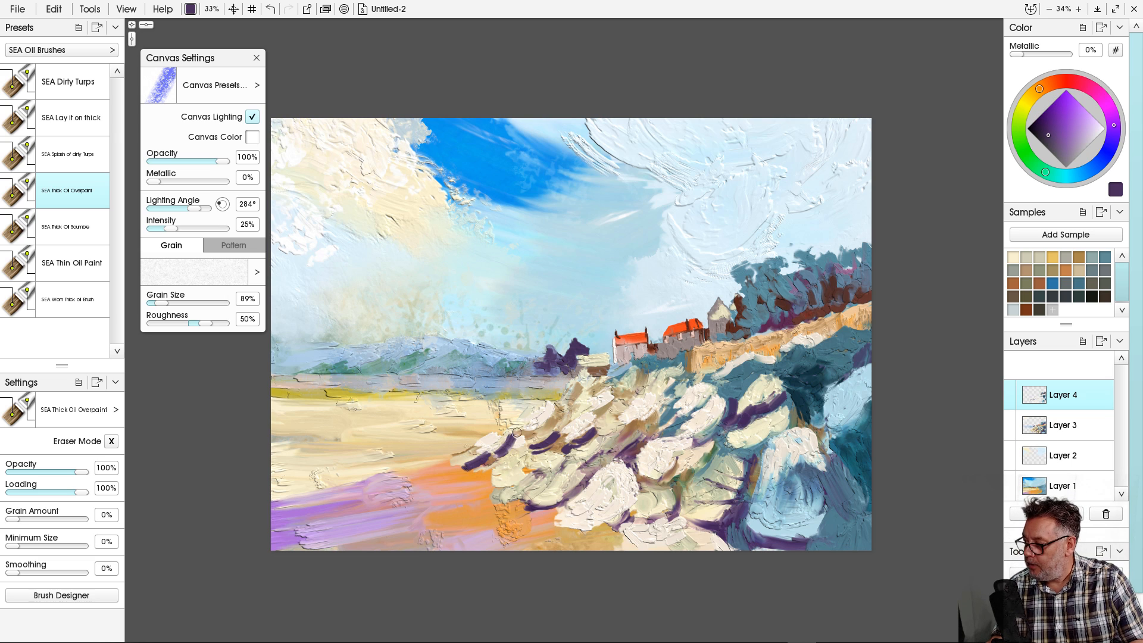
{"action": "left_click_drag", "start_coordinate": [560, 416], "coordinate": [524, 434]}
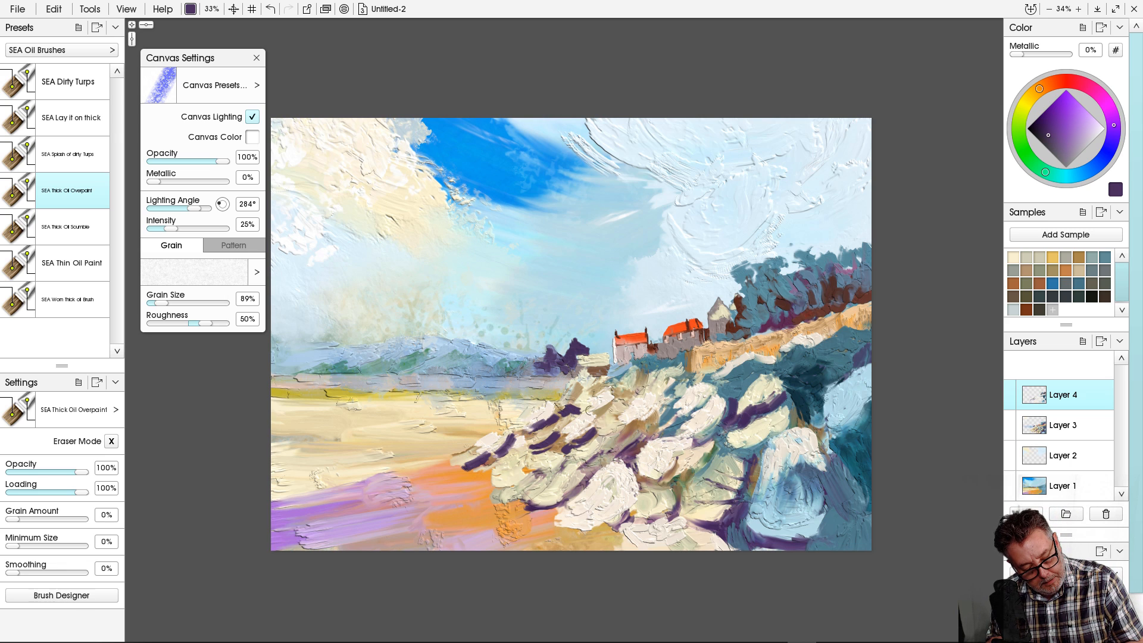
{"action": "left_click_drag", "start_coordinate": [617, 398], "coordinate": [593, 415]}
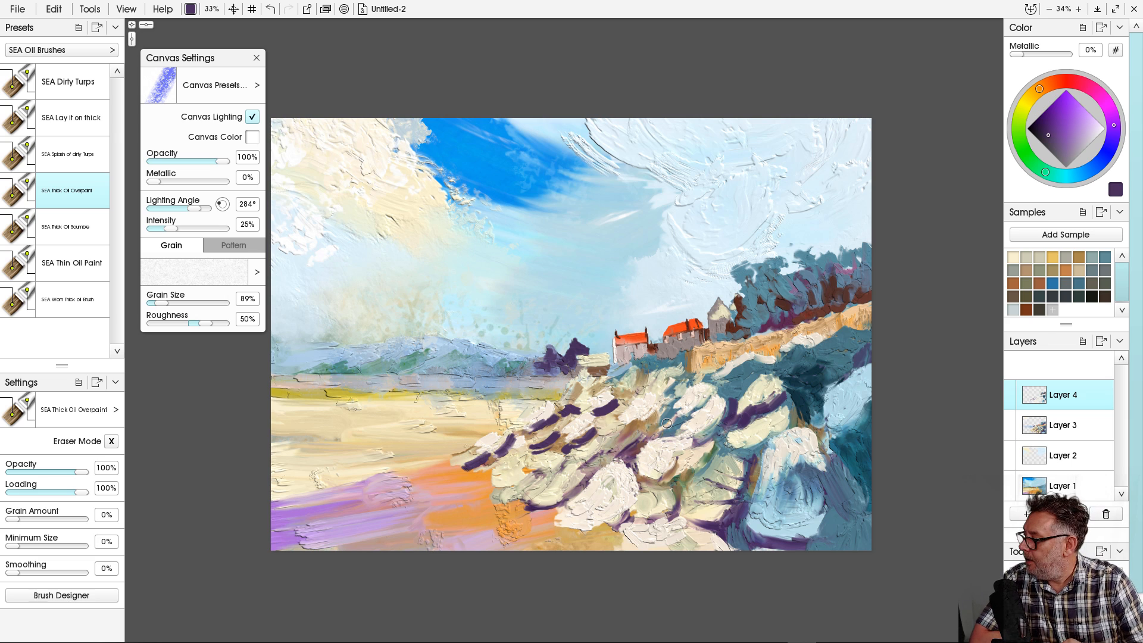
{"action": "mouse_move", "coordinate": [637, 392]}
{"action": "left_mouse_down"}
{"action": "mouse_move", "coordinate": [630, 401]}
{"action": "mouse_move", "coordinate": [657, 427]}
{"action": "mouse_move", "coordinate": [633, 442]}
{"action": "mouse_move", "coordinate": [649, 433]}
{"action": "left_mouse_up"}
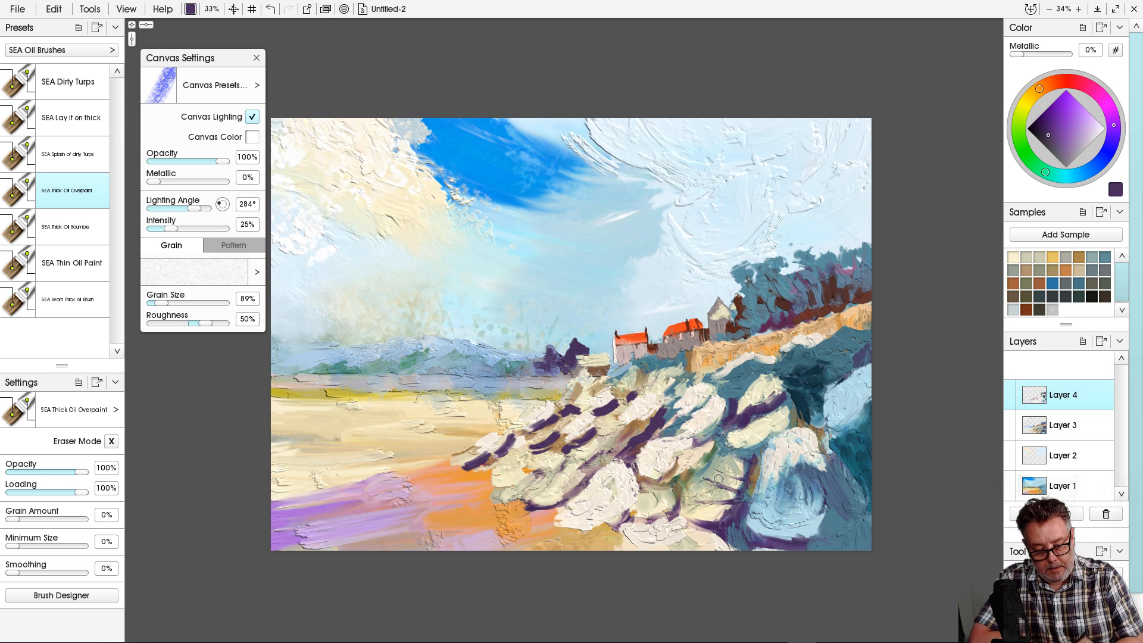
{"action": "mouse_move", "coordinate": [796, 401]}
{"action": "left_mouse_down"}
{"action": "mouse_move", "coordinate": [822, 391]}
{"action": "mouse_move", "coordinate": [835, 378]}
{"action": "mouse_move", "coordinate": [823, 366]}
{"action": "mouse_move", "coordinate": [833, 380]}
{"action": "mouse_move", "coordinate": [847, 365]}
{"action": "mouse_move", "coordinate": [826, 365]}
{"action": "mouse_move", "coordinate": [850, 356]}
{"action": "mouse_move", "coordinate": [832, 379]}
{"action": "mouse_move", "coordinate": [827, 371]}
{"action": "mouse_move", "coordinate": [817, 410]}
{"action": "mouse_move", "coordinate": [831, 378]}
{"action": "mouse_move", "coordinate": [818, 406]}
{"action": "left_mouse_up"}
Choose a darker purple, reduce the brush size to 18% and paint shadow strokes around the pale blue rock below the orange cliff.
{"action": "left_click", "coordinate": [1040, 124]}
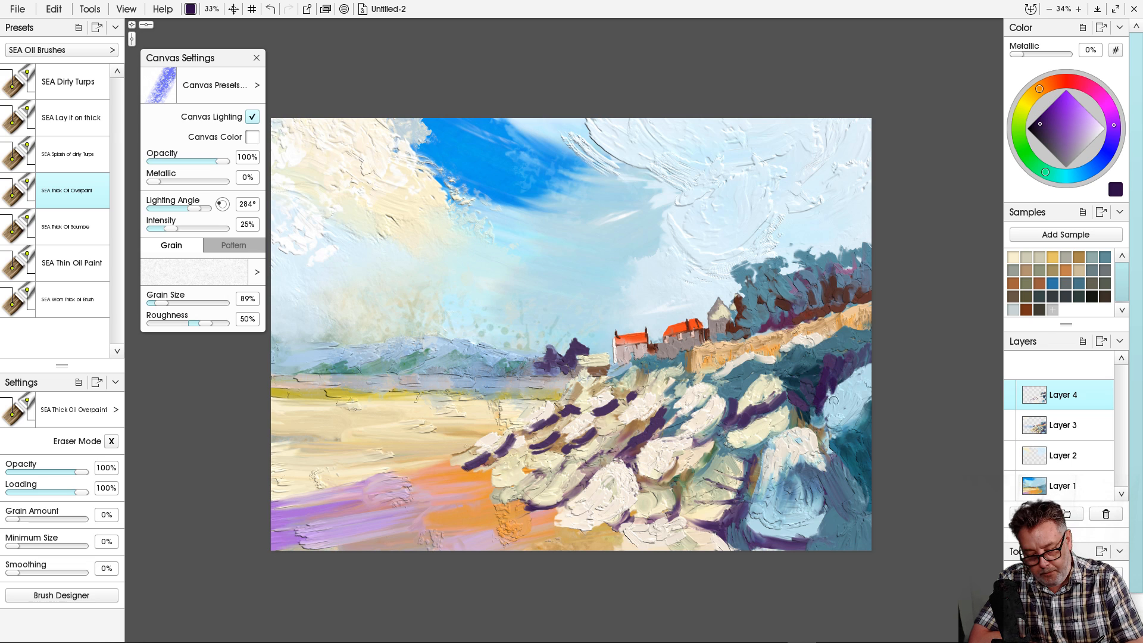
{"action": "left_click_drag", "start_coordinate": [848, 369], "coordinate": [864, 399]}
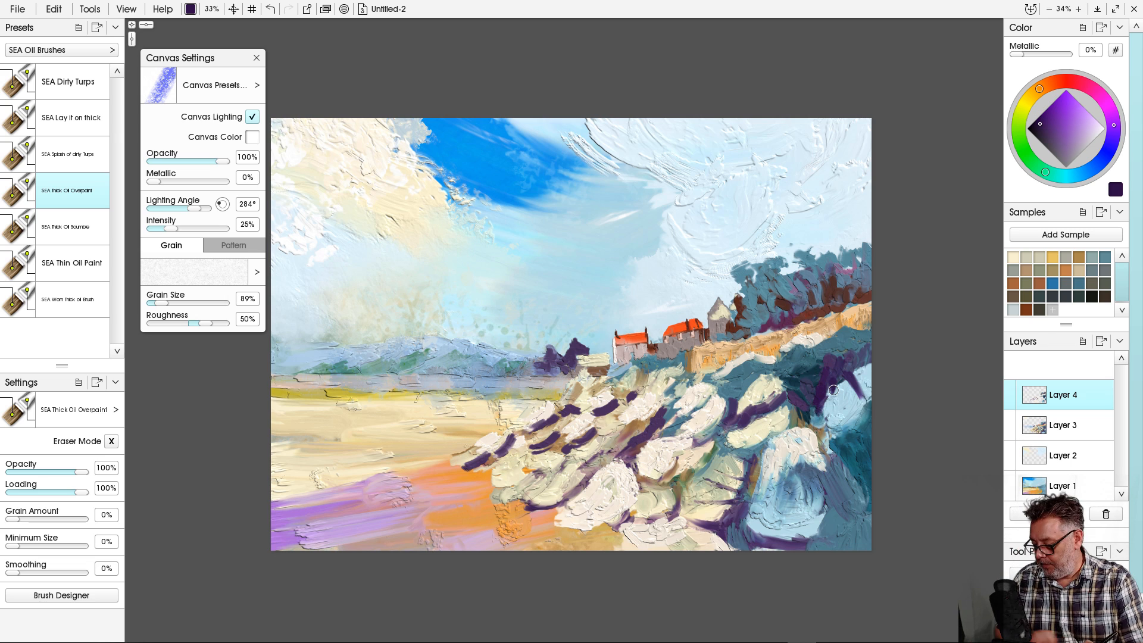
{"action": "key", "text": "ctrl+z"}
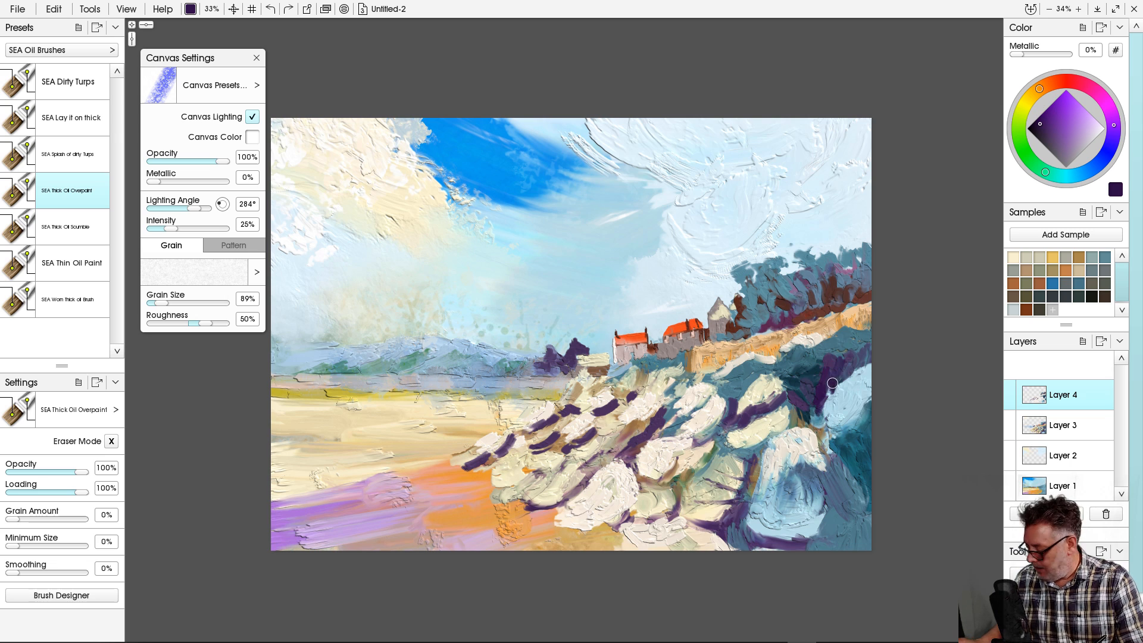
{"action": "key", "text": "["}
{"action": "key", "text": "["}
{"action": "key", "text": "["}
{"action": "key", "text": "["}
{"action": "key", "text": "["}
{"action": "key", "text": "["}
{"action": "key", "text": "["}
{"action": "key", "text": "["}
{"action": "key", "text": "["}
{"action": "key", "text": "["}
{"action": "key", "text": "["}
{"action": "key", "text": "["}
{"action": "key", "text": "["}
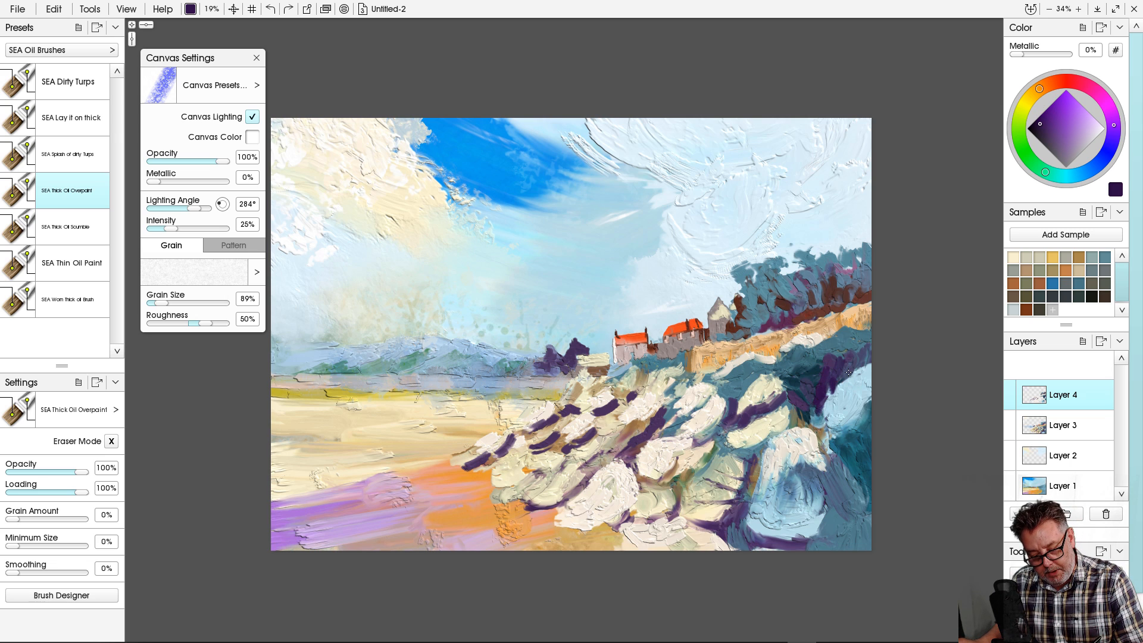
{"action": "left_click_drag", "start_coordinate": [848, 371], "coordinate": [864, 408]}
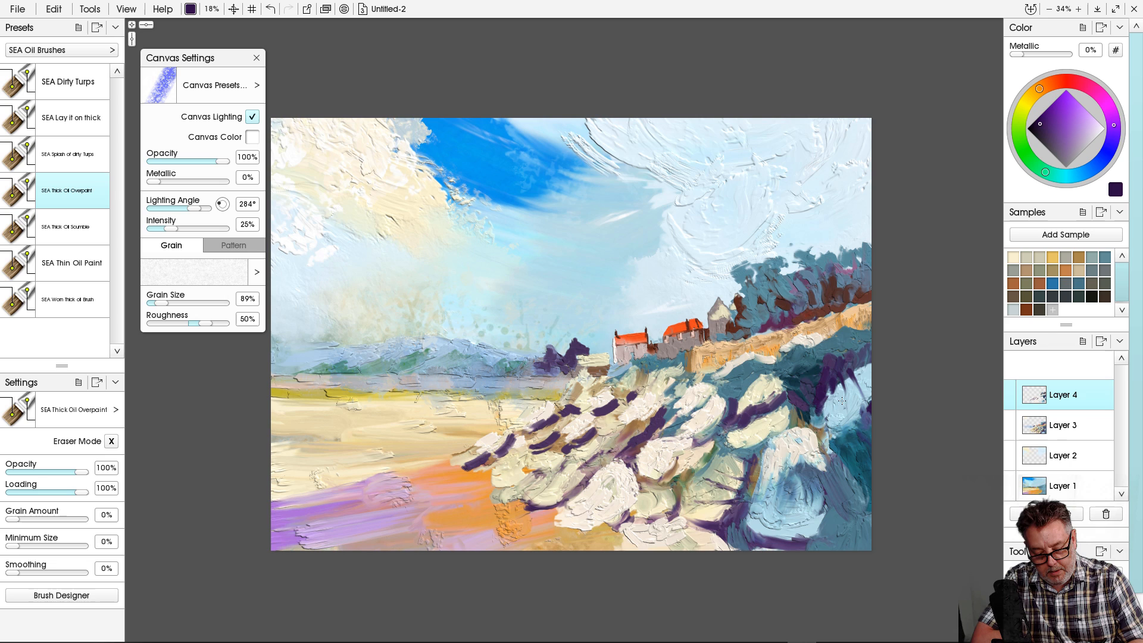
Paint dark purple shadows around the large blue rock and in the gaps between the lower cream rocks.
{"action": "mouse_move", "coordinate": [809, 436]}
{"action": "left_mouse_down"}
{"action": "mouse_move", "coordinate": [829, 471]}
{"action": "mouse_move", "coordinate": [790, 466]}
{"action": "mouse_move", "coordinate": [811, 473]}
{"action": "mouse_move", "coordinate": [793, 470]}
{"action": "mouse_move", "coordinate": [807, 505]}
{"action": "mouse_move", "coordinate": [803, 474]}
{"action": "mouse_move", "coordinate": [787, 466]}
{"action": "mouse_move", "coordinate": [801, 499]}
{"action": "left_mouse_up"}
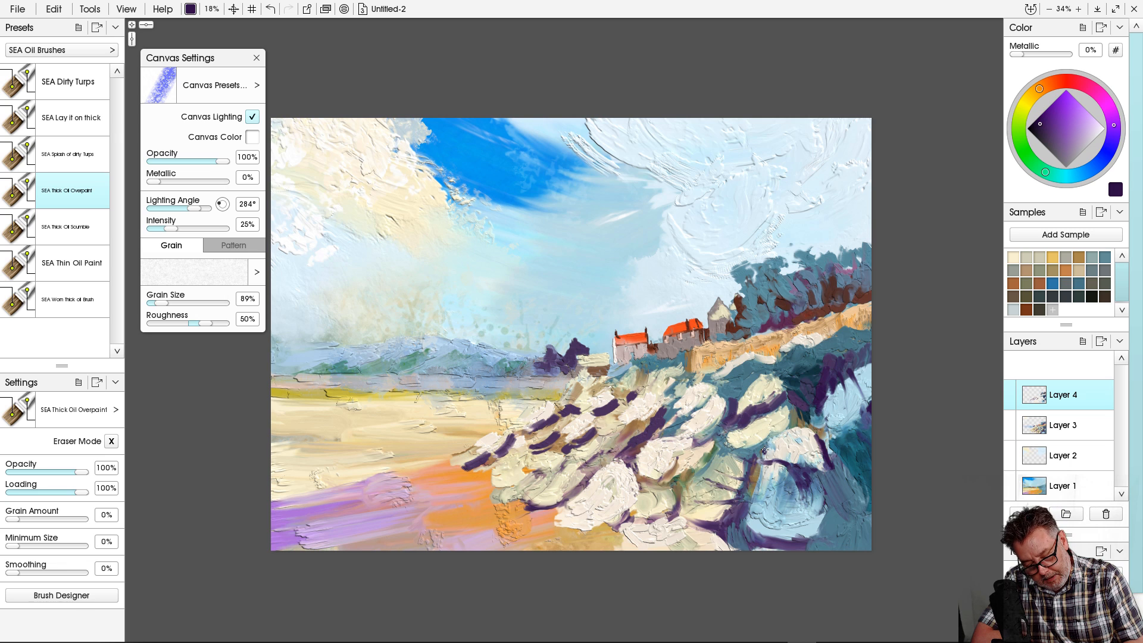
{"action": "left_click_drag", "start_coordinate": [758, 464], "coordinate": [751, 485]}
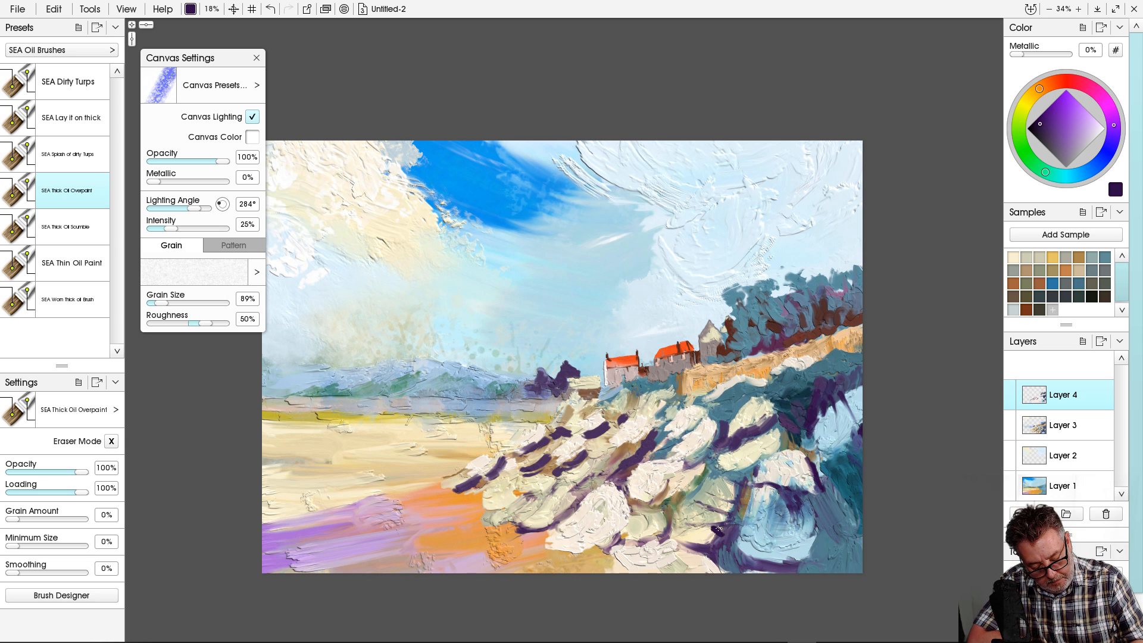
{"action": "mouse_move", "coordinate": [718, 528]}
{"action": "left_mouse_down"}
{"action": "mouse_move", "coordinate": [675, 534]}
{"action": "mouse_move", "coordinate": [714, 542]}
{"action": "mouse_move", "coordinate": [724, 532]}
{"action": "mouse_move", "coordinate": [730, 557]}
{"action": "mouse_move", "coordinate": [670, 524]}
{"action": "left_mouse_up"}
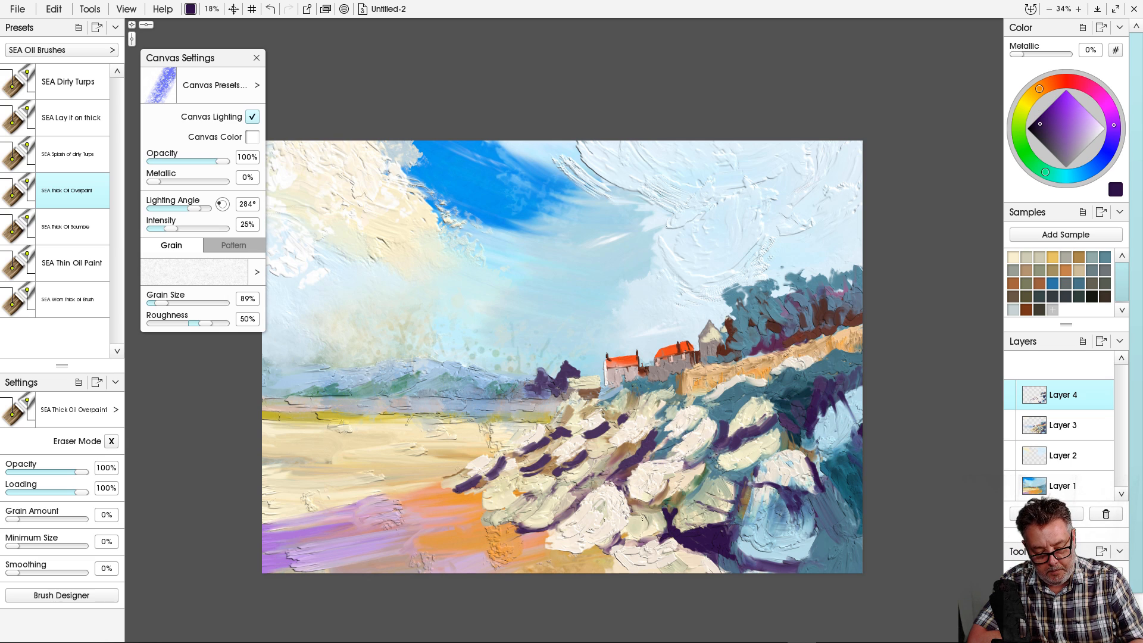
{"action": "mouse_move", "coordinate": [659, 508]}
{"action": "left_mouse_down"}
{"action": "mouse_move", "coordinate": [632, 512]}
{"action": "mouse_move", "coordinate": [631, 501]}
{"action": "mouse_move", "coordinate": [641, 509]}
{"action": "mouse_move", "coordinate": [624, 490]}
{"action": "mouse_move", "coordinate": [643, 539]}
{"action": "left_mouse_up"}
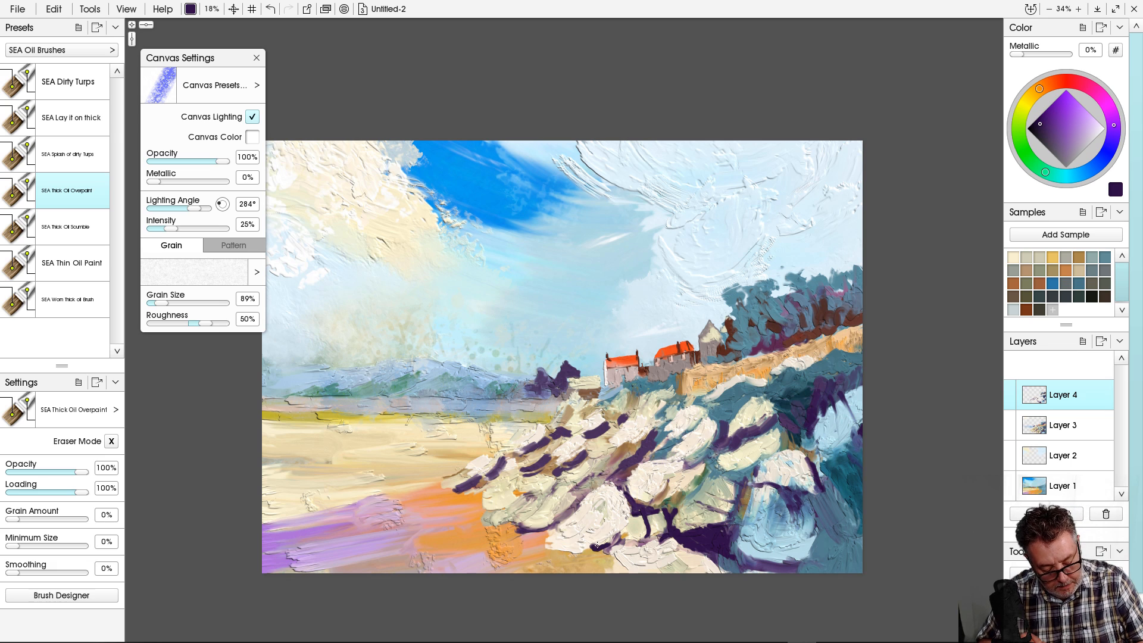
Sample light orange from the sand, enlarge the brush to 36% and paint warm strokes on the lower rocks and their edge by the beach.
{"action": "left_click", "coordinate": [533, 540], "text": "alt"}
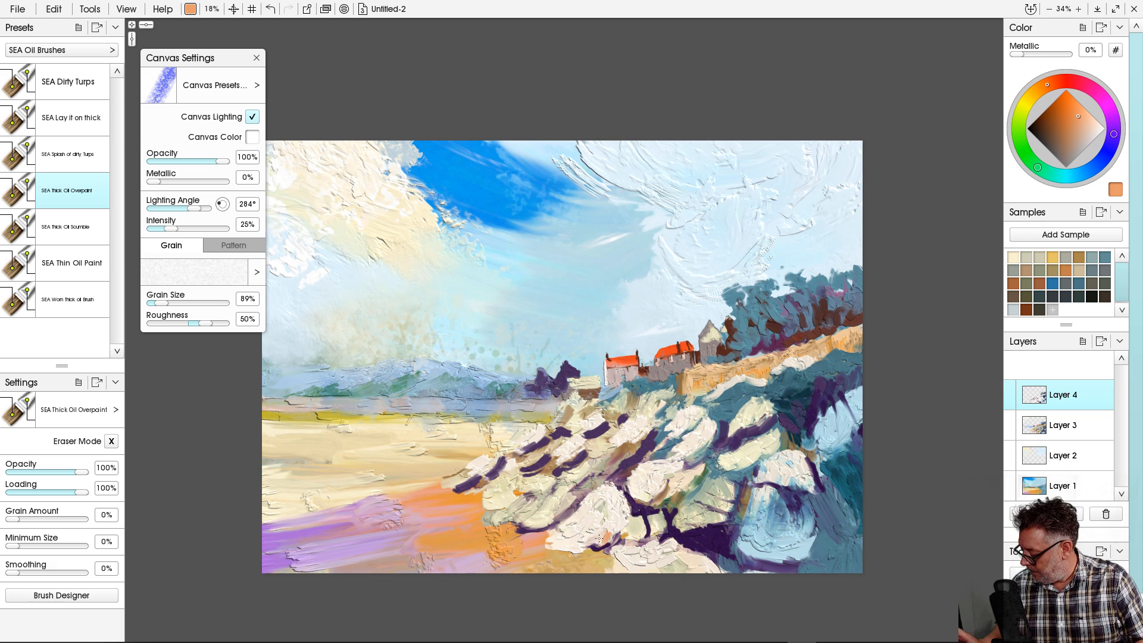
{"action": "key", "text": "]"}
{"action": "left_click_drag", "start_coordinate": [600, 537], "coordinate": [605, 538]}
{"action": "key", "text": "]"}
{"action": "key", "text": "]"}
{"action": "key", "text": "]"}
{"action": "key", "text": "]"}
{"action": "key", "text": "]"}
{"action": "key", "text": "]"}
{"action": "key", "text": "]"}
{"action": "key", "text": "]"}
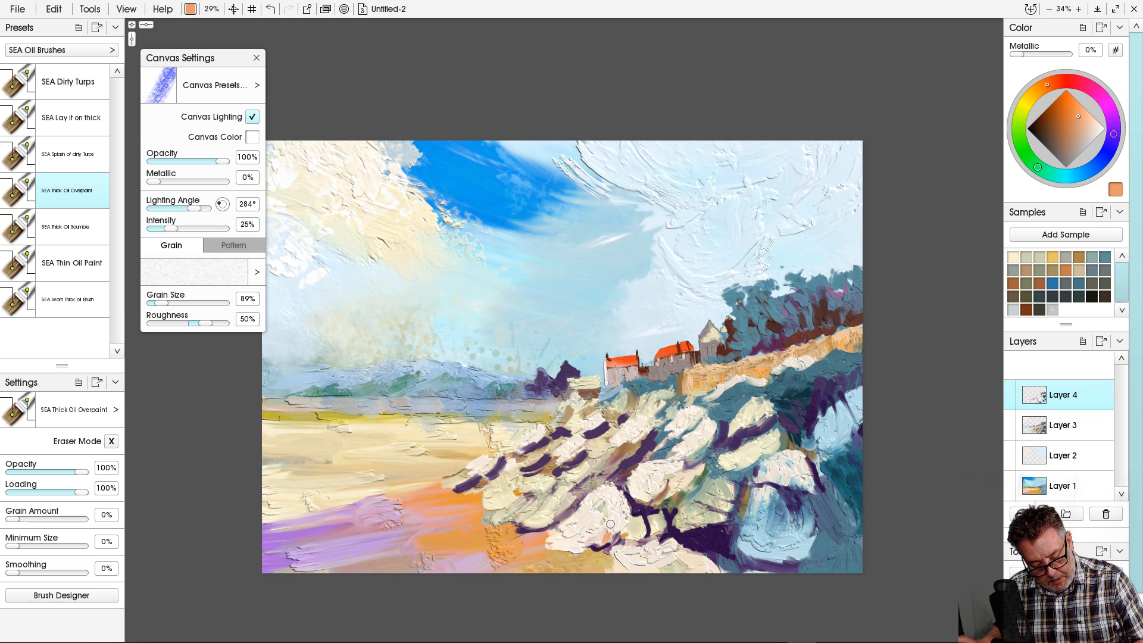
{"action": "key", "text": "]"}
{"action": "key", "text": "]"}
{"action": "key", "text": "]"}
{"action": "key", "text": "]"}
{"action": "key", "text": "]"}
{"action": "key", "text": "]"}
{"action": "key", "text": "]"}
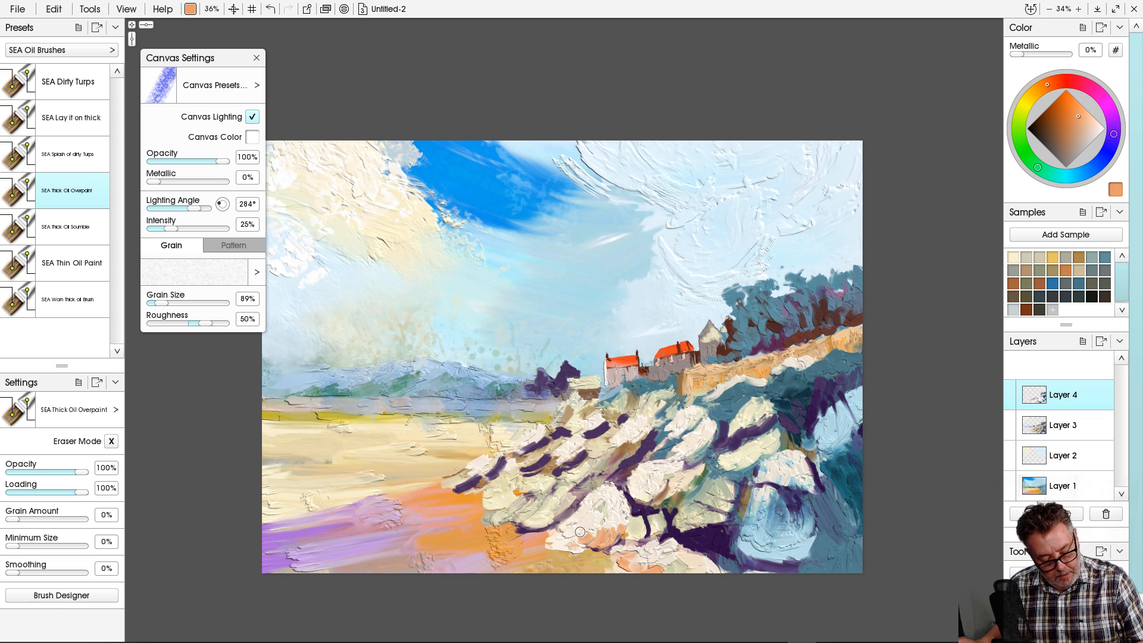
{"action": "mouse_move", "coordinate": [580, 532]}
{"action": "left_mouse_down"}
{"action": "mouse_move", "coordinate": [613, 506]}
{"action": "mouse_move", "coordinate": [625, 532]}
{"action": "left_mouse_up"}
{"action": "mouse_move", "coordinate": [548, 513]}
{"action": "left_mouse_down"}
{"action": "mouse_move", "coordinate": [537, 526]}
{"action": "mouse_move", "coordinate": [489, 507]}
{"action": "mouse_move", "coordinate": [503, 505]}
{"action": "left_mouse_up"}
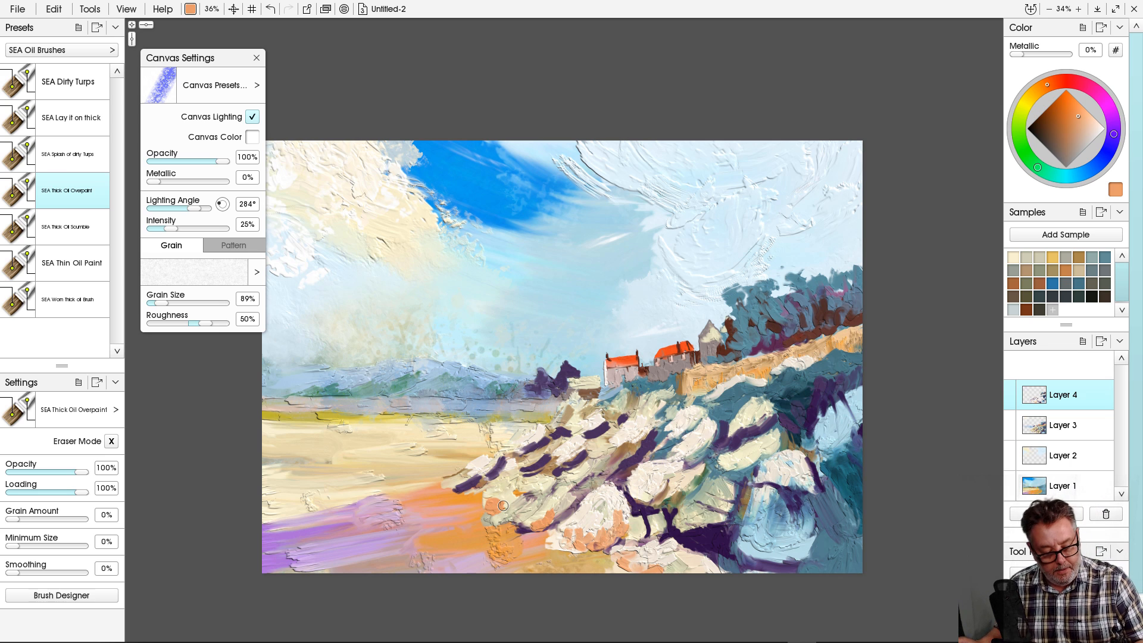
{"action": "left_click_drag", "start_coordinate": [468, 476], "coordinate": [449, 485]}
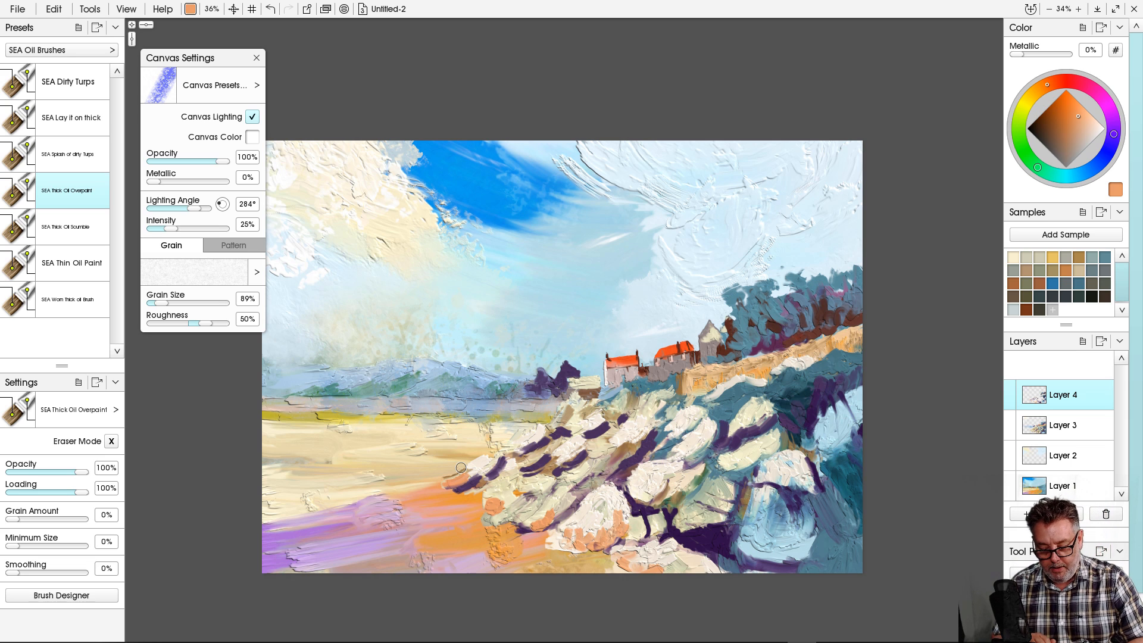
Add a new layer above Layer 4 and sample dark purple from the distant trees.
{"action": "left_click", "coordinate": [1026, 514]}
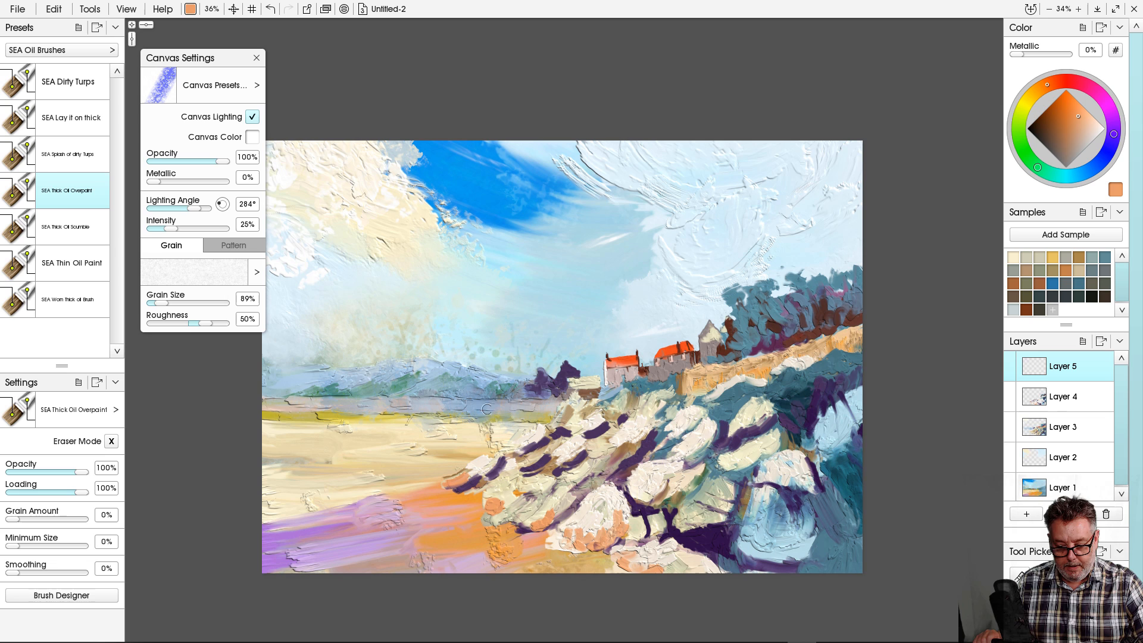
{"action": "left_click", "coordinate": [558, 381], "text": "alt"}
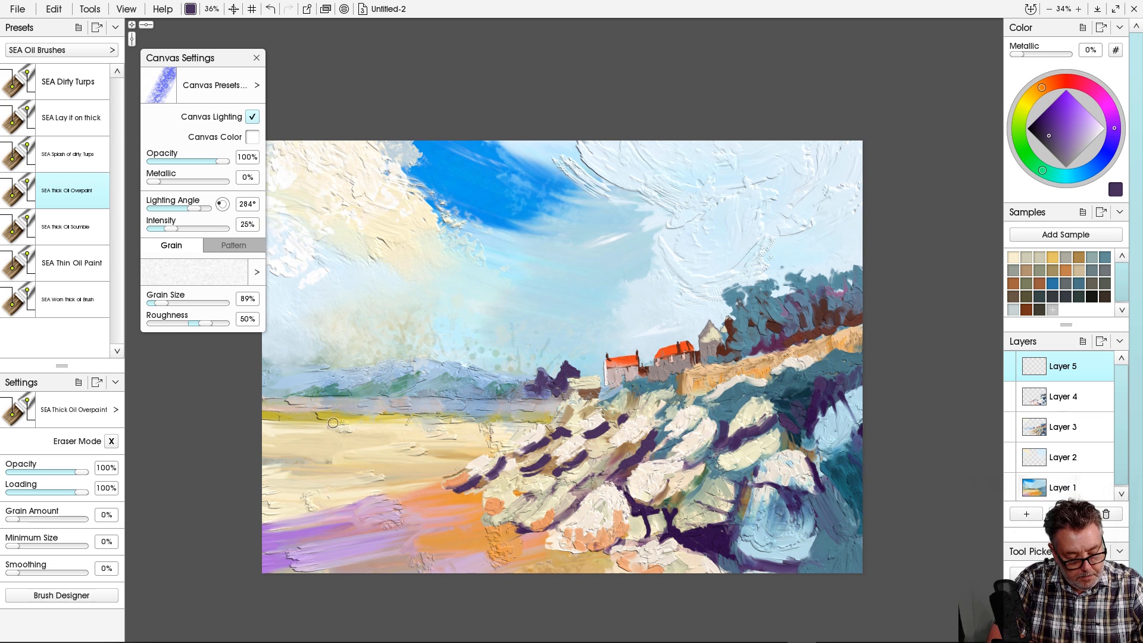
{"action": "left_click_drag", "start_coordinate": [329, 421], "coordinate": [330, 426]}
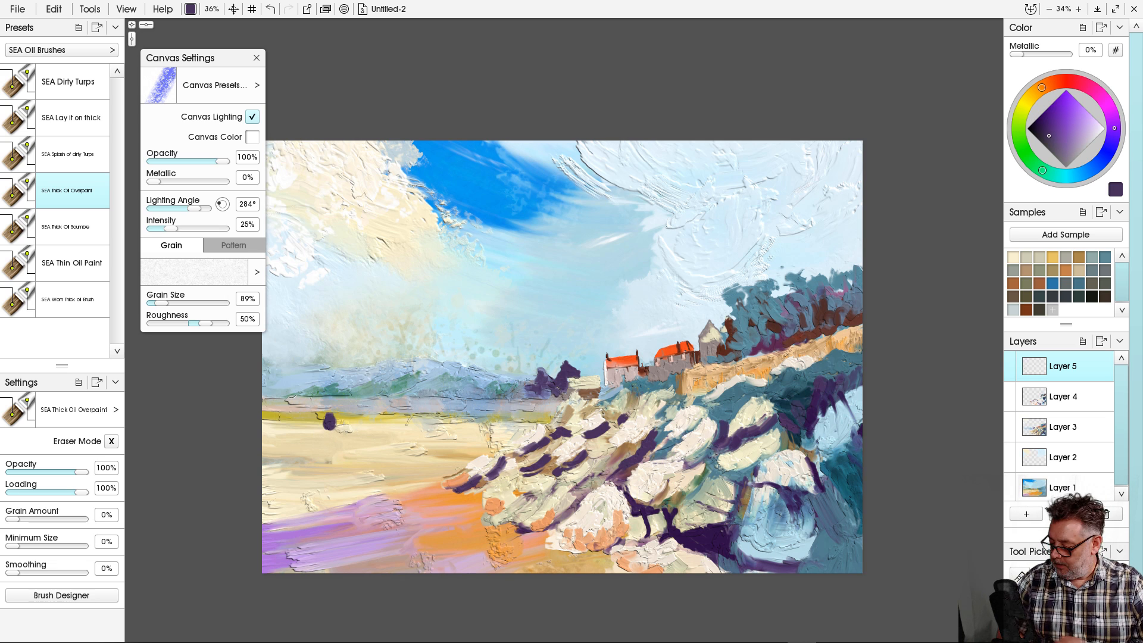
{"action": "key", "text": "ctrl+plus"}
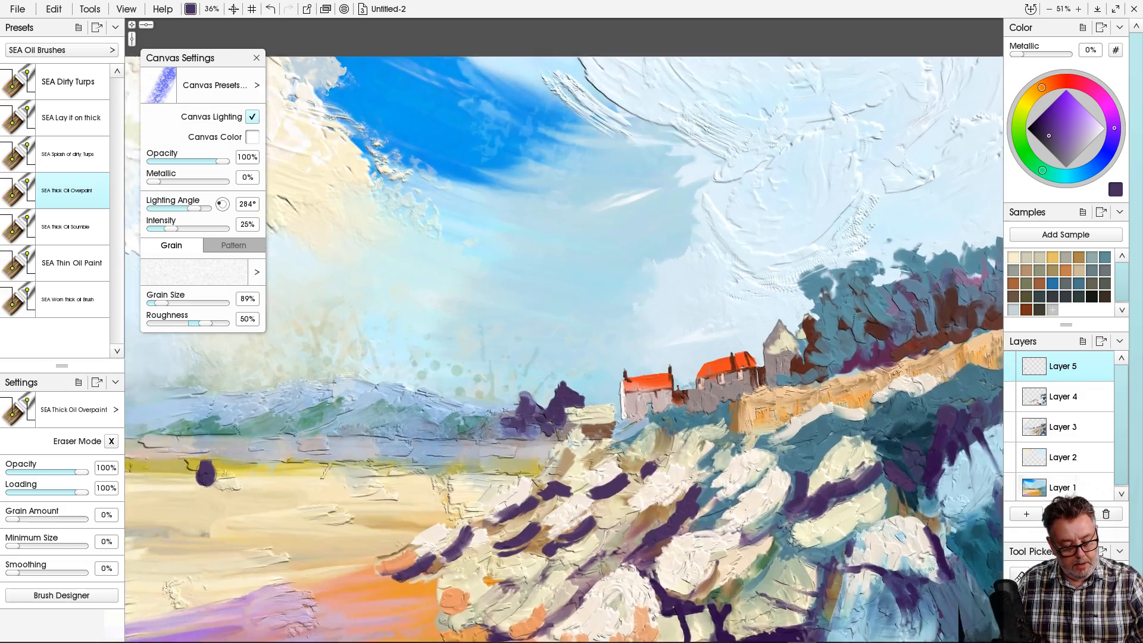
{"action": "key", "text": "ctrl+plus"}
{"action": "mouse_move", "coordinate": [340, 457]}
{"action": "left_mouse_down"}
{"action": "mouse_move", "coordinate": [580, 282]}
{"action": "mouse_move", "coordinate": [788, 203]}
{"action": "left_mouse_up"}
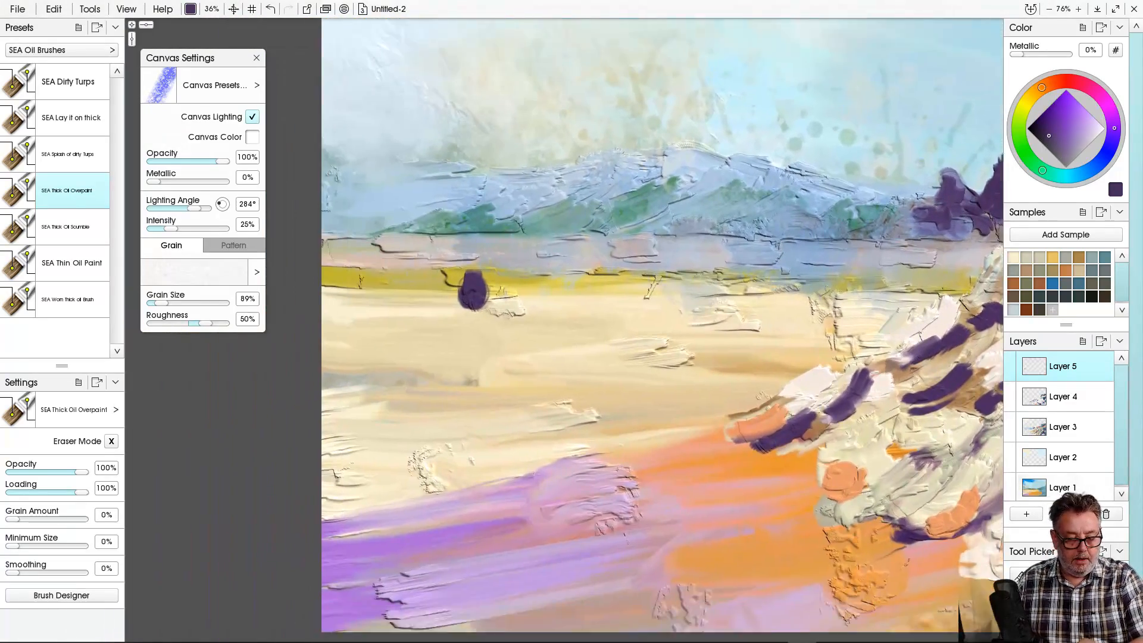
{"action": "key", "text": "ctrl+z"}
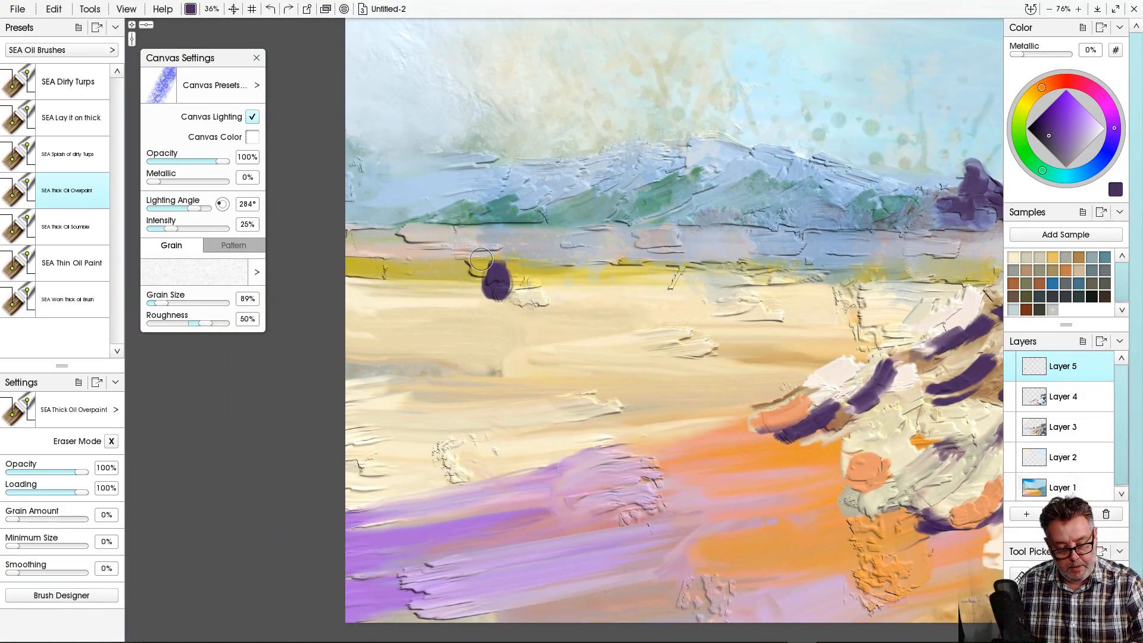
{"action": "key", "text": "ctrl+z"}
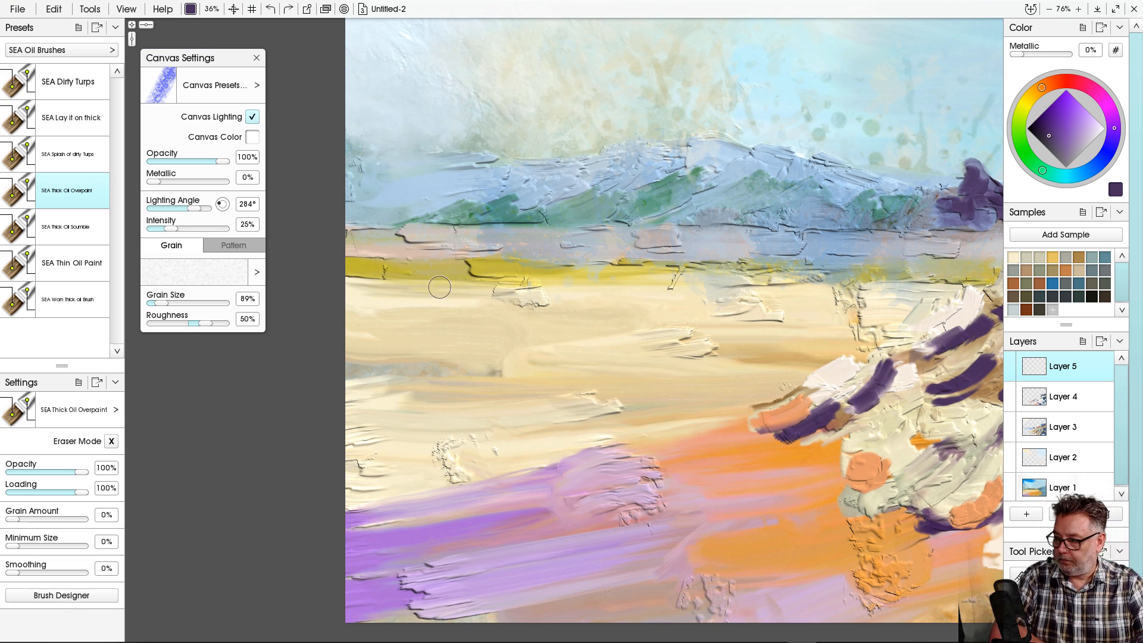
Paint the head and torso of a standing figure on the beach in dark purple and reduce the brush size to 10%.
{"action": "mouse_move", "coordinate": [499, 266]}
{"action": "left_mouse_down"}
{"action": "mouse_move", "coordinate": [513, 302]}
{"action": "mouse_move", "coordinate": [502, 296]}
{"action": "mouse_move", "coordinate": [494, 312]}
{"action": "mouse_move", "coordinate": [499, 296]}
{"action": "mouse_move", "coordinate": [489, 309]}
{"action": "mouse_move", "coordinate": [508, 319]}
{"action": "mouse_move", "coordinate": [506, 331]}
{"action": "mouse_move", "coordinate": [505, 316]}
{"action": "mouse_move", "coordinate": [515, 306]}
{"action": "mouse_move", "coordinate": [518, 316]}
{"action": "mouse_move", "coordinate": [501, 337]}
{"action": "mouse_move", "coordinate": [491, 305]}
{"action": "mouse_move", "coordinate": [504, 357]}
{"action": "mouse_move", "coordinate": [488, 371]}
{"action": "mouse_move", "coordinate": [509, 338]}
{"action": "mouse_move", "coordinate": [499, 368]}
{"action": "mouse_move", "coordinate": [487, 351]}
{"action": "mouse_move", "coordinate": [510, 359]}
{"action": "left_mouse_up"}
{"action": "key", "text": "bracketleft"}
{"action": "key", "text": "bracketleft"}
{"action": "key", "text": "bracketleft"}
{"action": "key", "text": "bracketleft"}
{"action": "key", "text": "bracketleft"}
{"action": "key", "text": "bracketleft"}
{"action": "key", "text": "bracketleft"}
{"action": "key", "text": "bracketleft"}
{"action": "key", "text": "bracketleft"}
{"action": "key", "text": "bracketleft"}
{"action": "key", "text": "bracketleft"}
{"action": "key", "text": "bracketleft"}
{"action": "key", "text": "bracketleft"}
{"action": "key", "text": "bracketleft"}
{"action": "key", "text": "bracketleft"}
{"action": "key", "text": "bracketleft"}
{"action": "key", "text": "bracketleft"}
{"action": "key", "text": "bracketleft"}
{"action": "key", "text": "bracketleft"}
{"action": "key", "text": "bracketleft"}
{"action": "key", "text": "bracketleft"}
{"action": "key", "text": "bracketleft"}
{"action": "key", "text": "bracketleft"}
{"action": "key", "text": "bracketleft"}
{"action": "key", "text": "bracketleft"}
{"action": "key", "text": "bracketleft"}
{"action": "key", "text": "bracketleft"}
{"action": "key", "text": "bracketleft"}
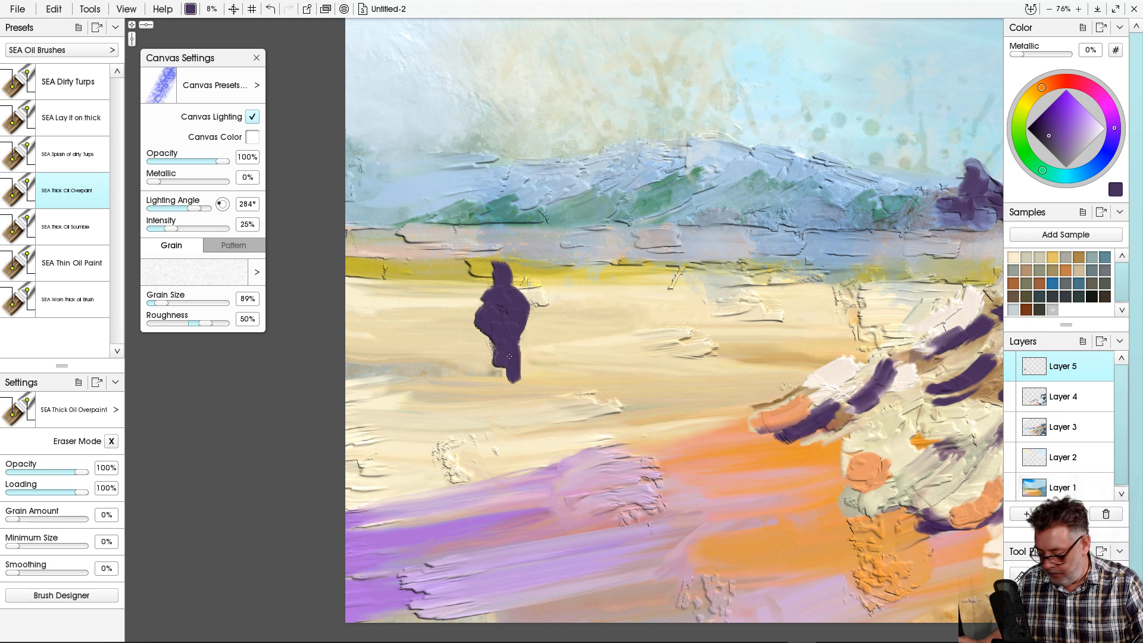
{"action": "key", "text": "bracketright"}
{"action": "left_click_drag", "start_coordinate": [515, 371], "coordinate": [514, 396]}
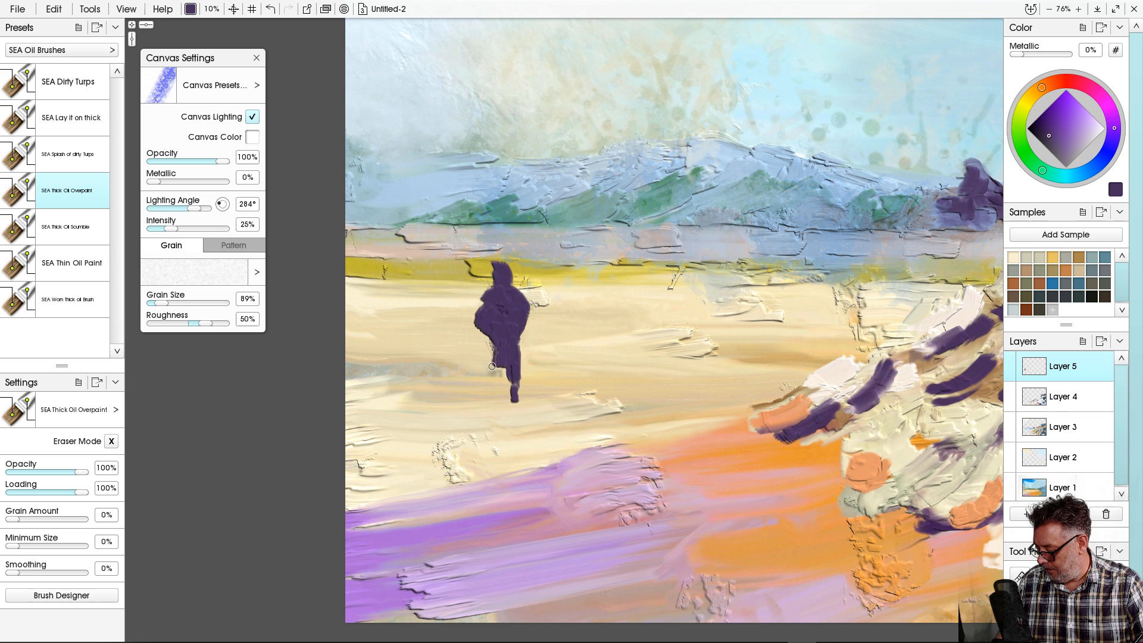
{"action": "key", "text": "ctrl+z"}
{"action": "key", "text": "ctrl+z"}
{"action": "key", "text": "ctrl+z"}
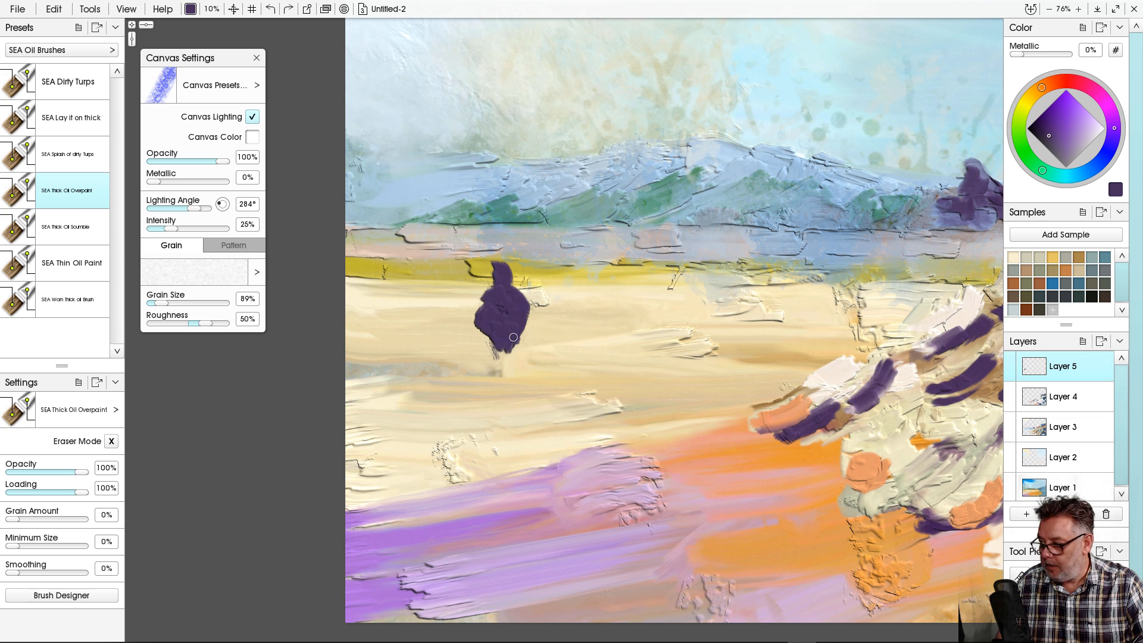
Paint two slim dark purple legs below the beach figure's torso and thicken its side.
{"action": "left_click_drag", "start_coordinate": [510, 341], "coordinate": [517, 373]}
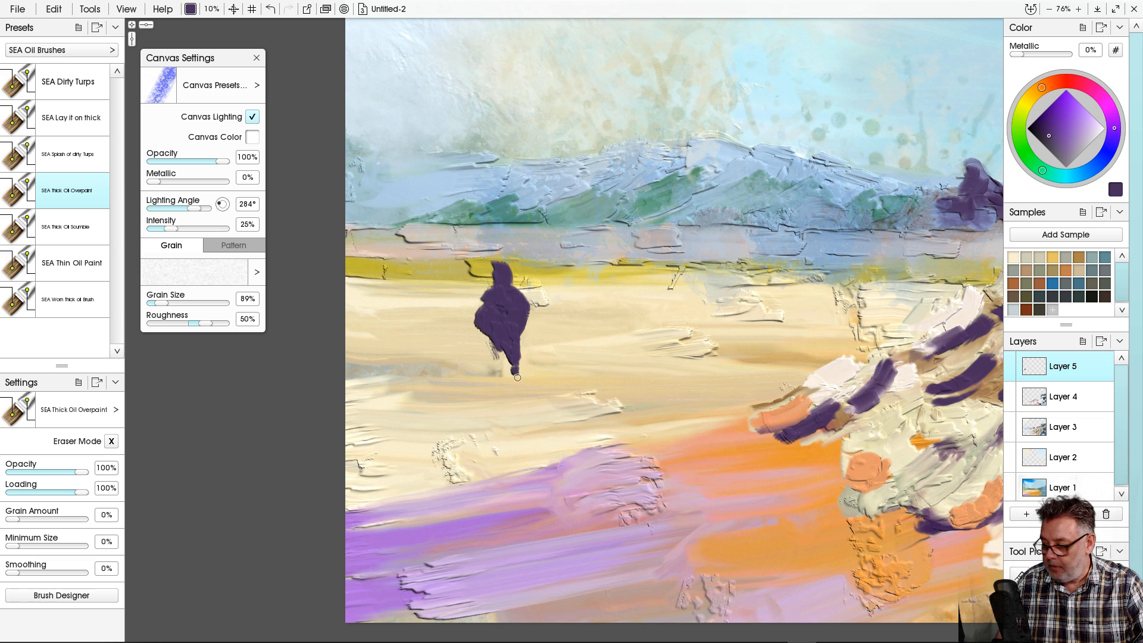
{"action": "left_click_drag", "start_coordinate": [516, 374], "coordinate": [515, 403]}
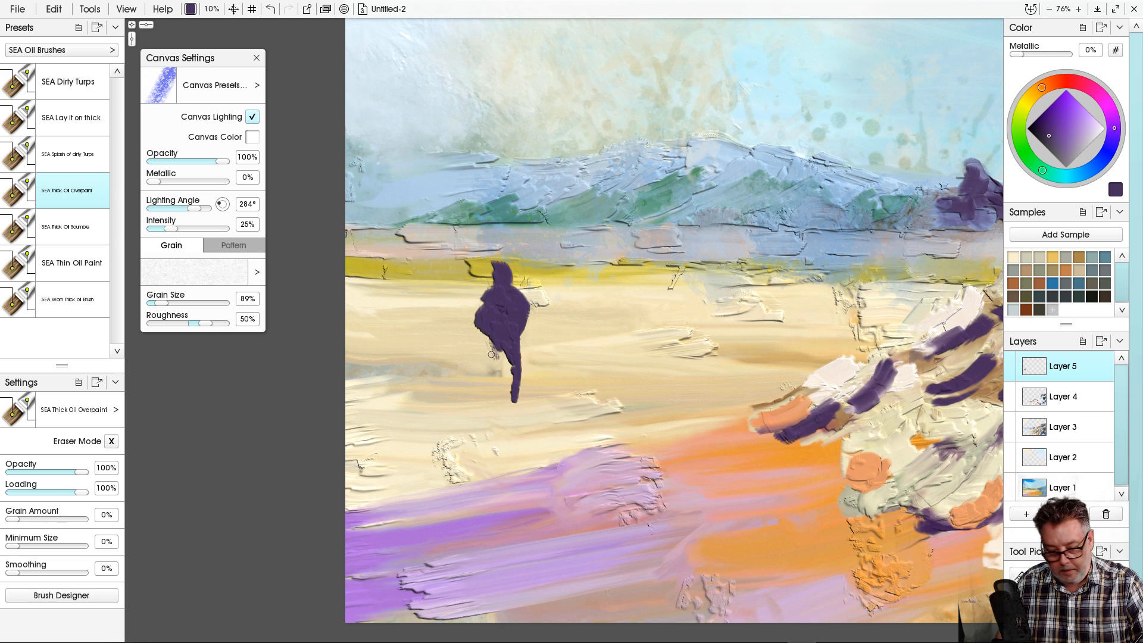
{"action": "left_click_drag", "start_coordinate": [493, 350], "coordinate": [497, 406]}
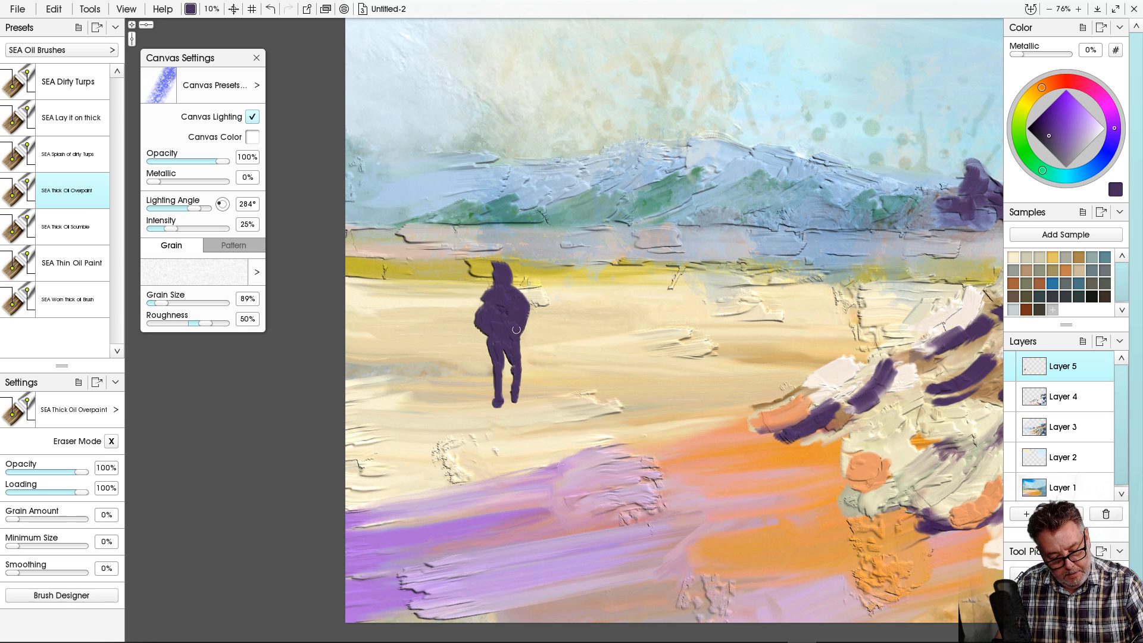
{"action": "mouse_move", "coordinate": [517, 328]}
{"action": "left_mouse_down"}
{"action": "mouse_move", "coordinate": [519, 319]}
{"action": "mouse_move", "coordinate": [526, 333]}
{"action": "mouse_move", "coordinate": [516, 404]}
{"action": "left_mouse_up"}
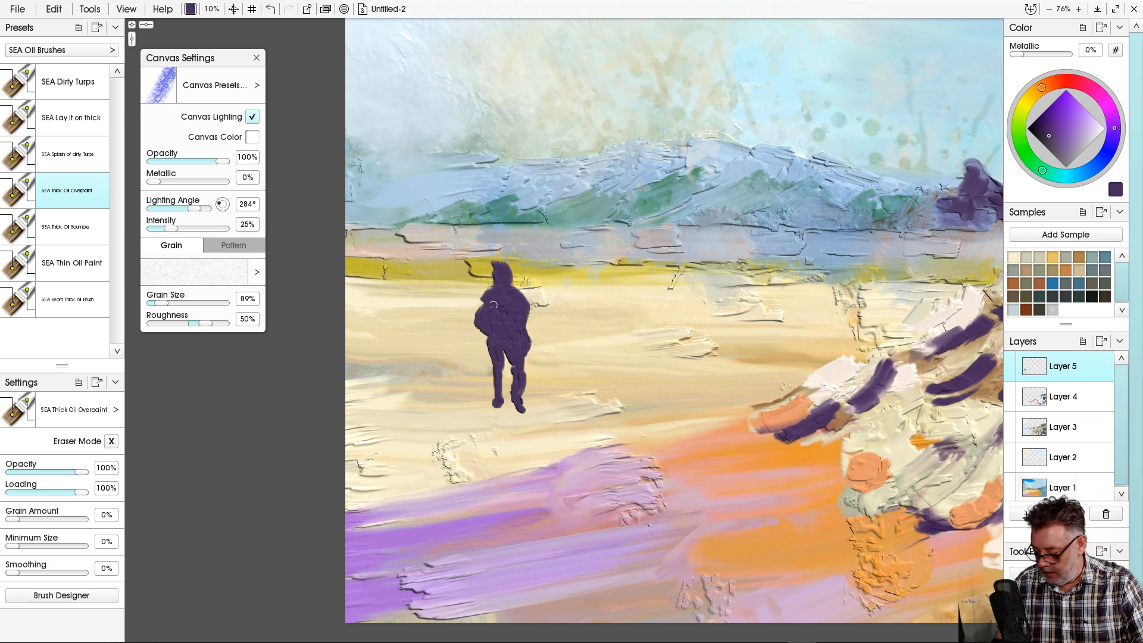
Sample cream from the rocks and paint a thin highlight along the figure's head and rock-facing side with a 5% brush.
{"action": "left_click", "coordinate": [819, 369], "text": "alt"}
{"action": "key", "text": "bracketleft"}
{"action": "key", "text": "bracketleft"}
{"action": "key", "text": "bracketleft"}
{"action": "key", "text": "bracketleft"}
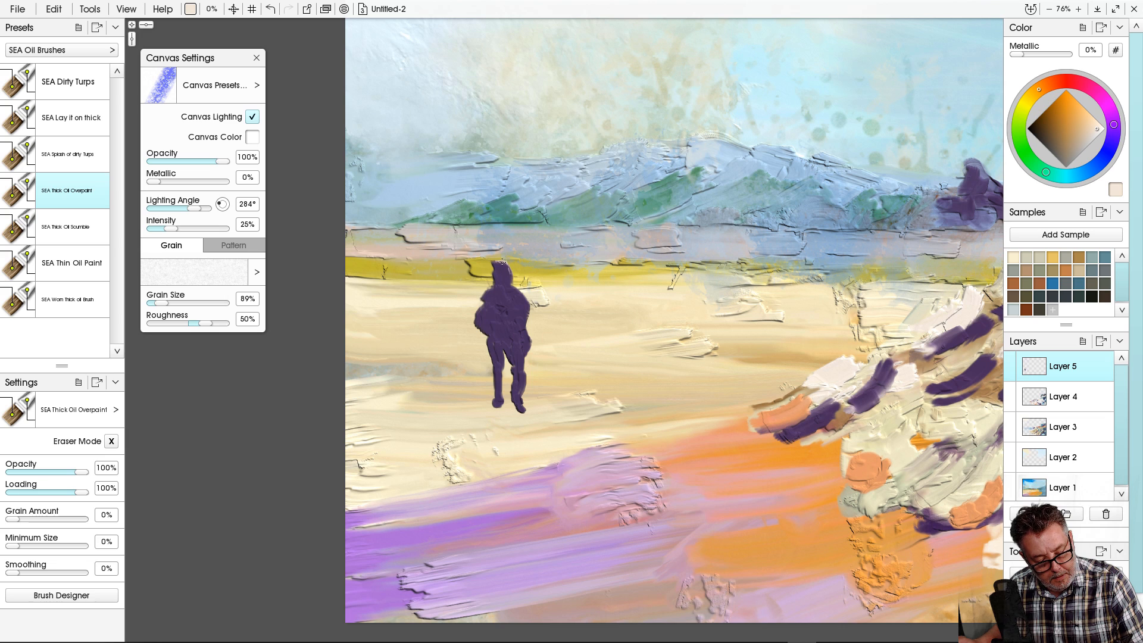
{"action": "mouse_move", "coordinate": [502, 262]}
{"action": "left_mouse_down"}
{"action": "mouse_move", "coordinate": [529, 304]}
{"action": "mouse_move", "coordinate": [530, 337]}
{"action": "left_mouse_up"}
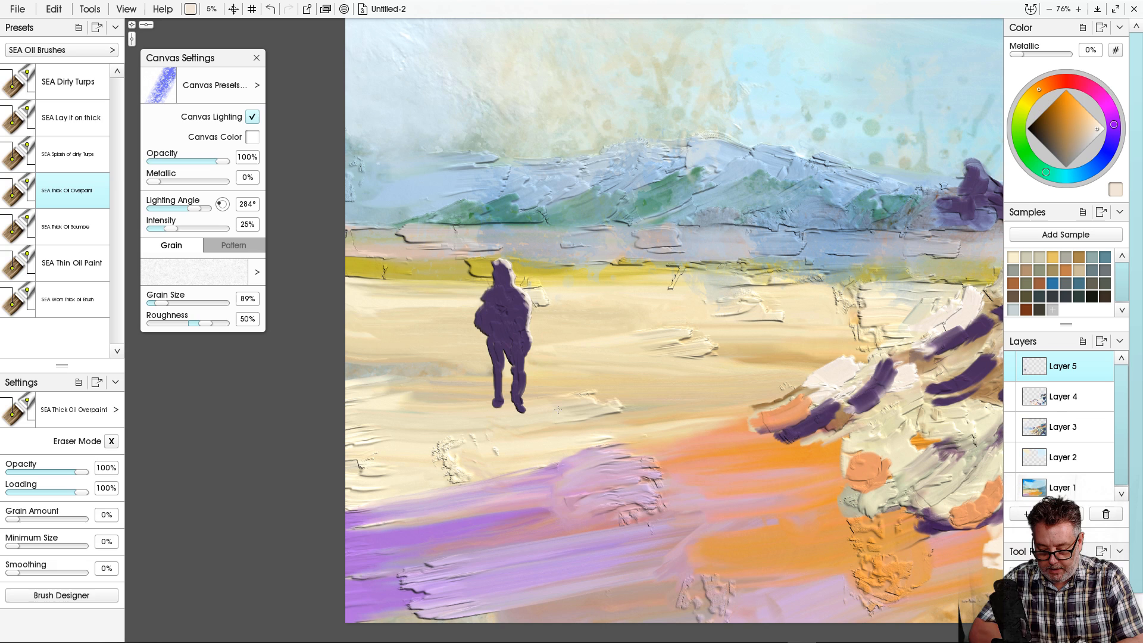
Smear the figure's rock-side foot into a short dark shadow on the sand with the Hard Out Smudge knife.
{"action": "key", "text": "k"}
{"action": "left_click_drag", "start_coordinate": [517, 408], "coordinate": [648, 414]}
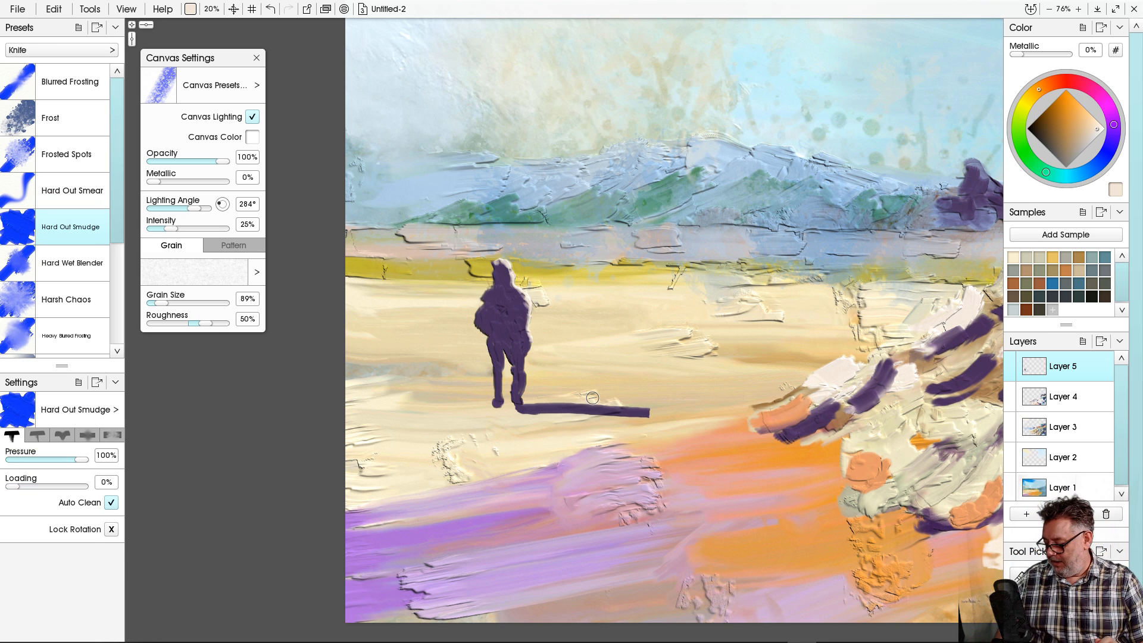
{"action": "key", "text": "ctrl+z"}
{"action": "left_click_drag", "start_coordinate": [520, 408], "coordinate": [539, 409]}
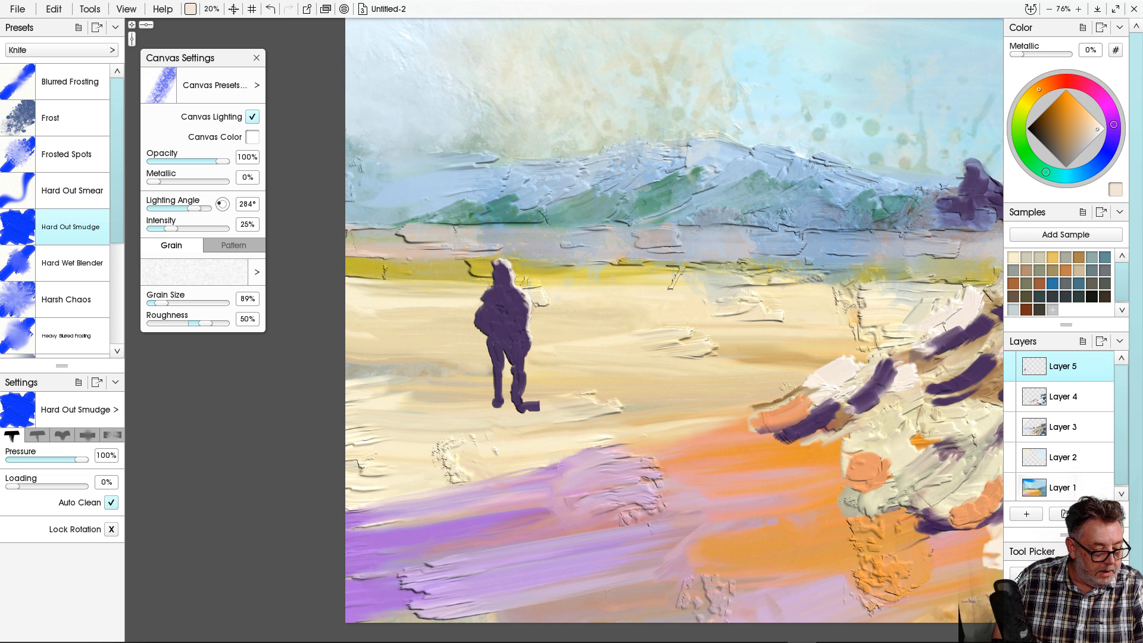
Blend the smeared foot shadow with the Harsh Chaos knife at 11% and return to the SEA Thick Oil Overpaint brush.
{"action": "left_click", "coordinate": [72, 263]}
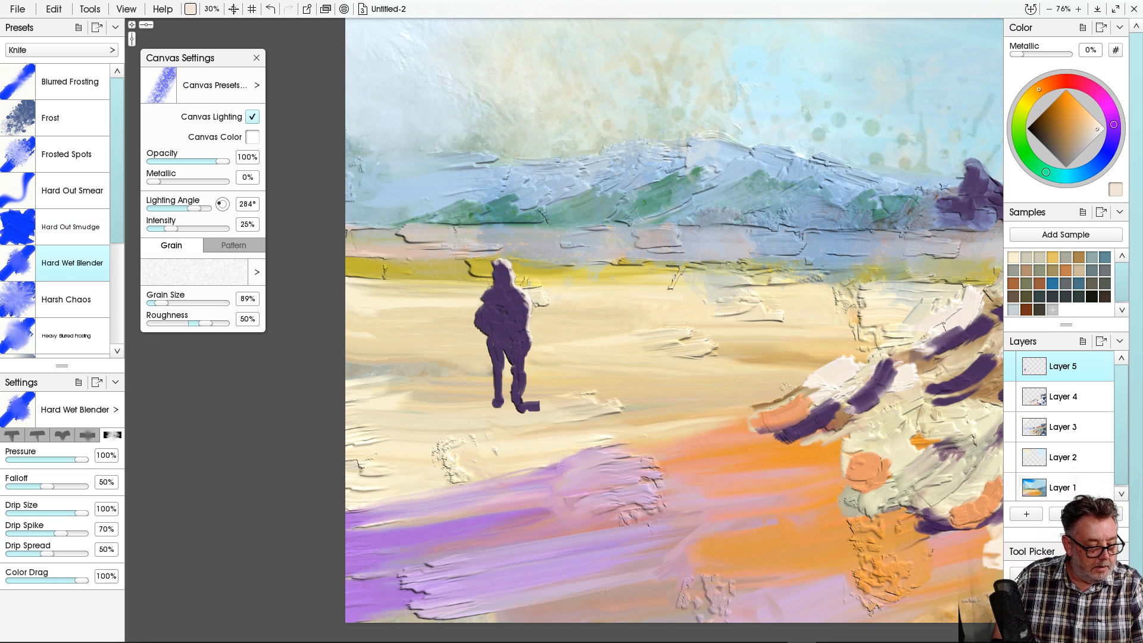
{"action": "left_click", "coordinate": [66, 300]}
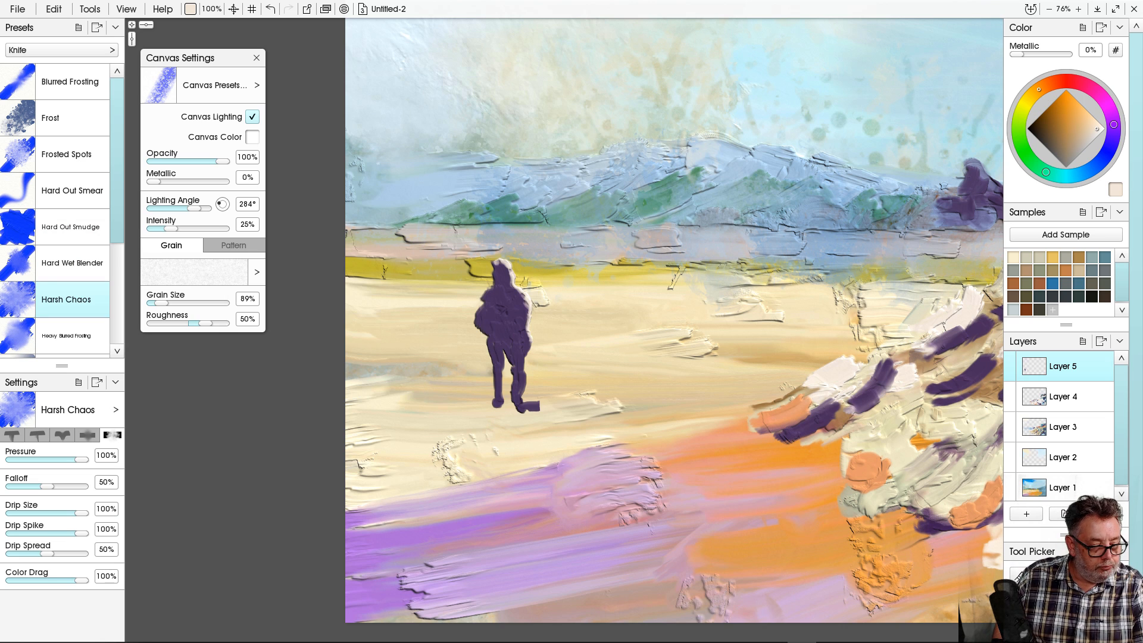
{"action": "scroll", "coordinate": [63, 211], "scroll_direction": "down", "scroll_amount": 6}
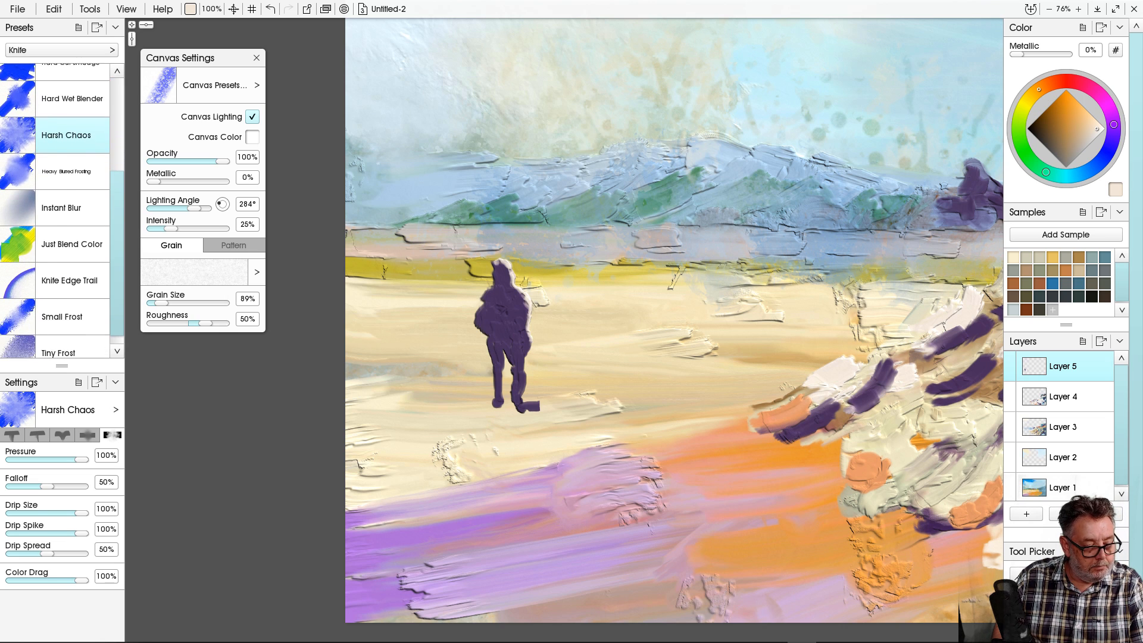
{"action": "scroll", "coordinate": [63, 211], "scroll_direction": "up", "scroll_amount": 5}
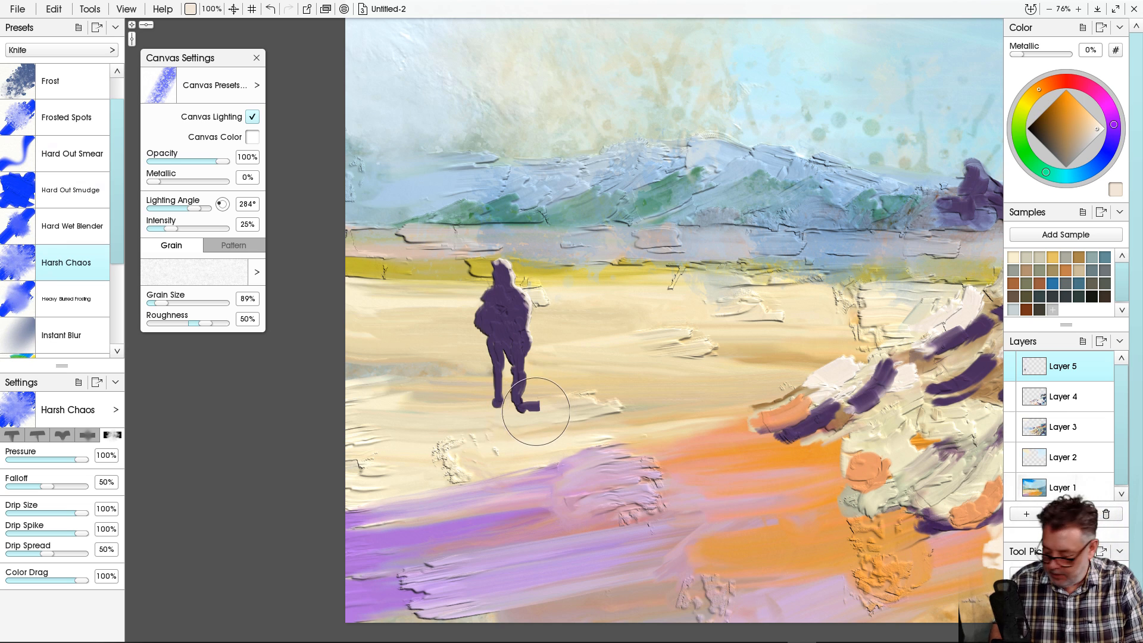
{"action": "mouse_move", "coordinate": [528, 406]}
{"action": "left_mouse_down"}
{"action": "mouse_move", "coordinate": [479, 406]}
{"action": "mouse_move", "coordinate": [540, 404]}
{"action": "mouse_move", "coordinate": [526, 398]}
{"action": "left_mouse_up"}
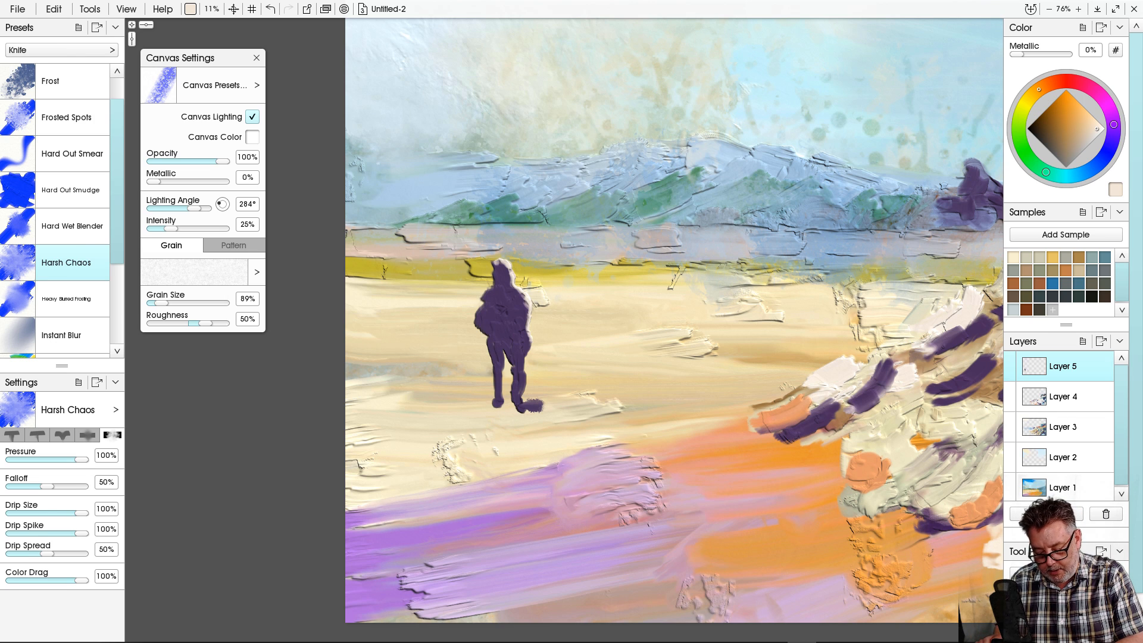
{"action": "left_click", "coordinate": [1054, 604]}
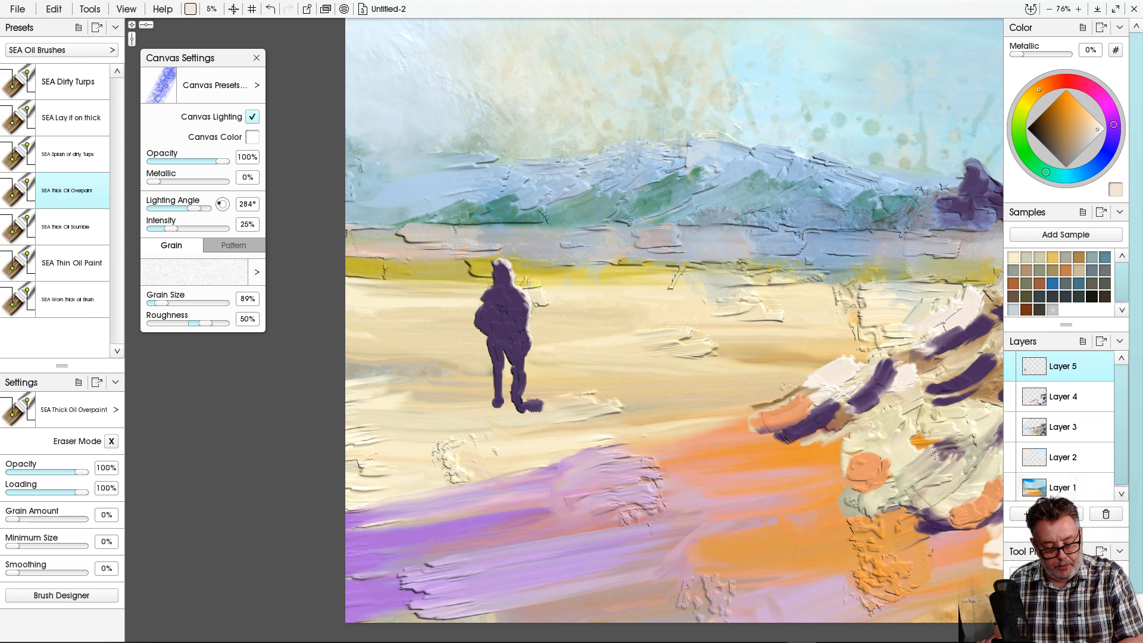
Sample sand colours near the figure and paint over its feet and smeared shadow, enlarging the brush to 18%.
{"action": "left_click", "coordinate": [561, 408], "text": "alt"}
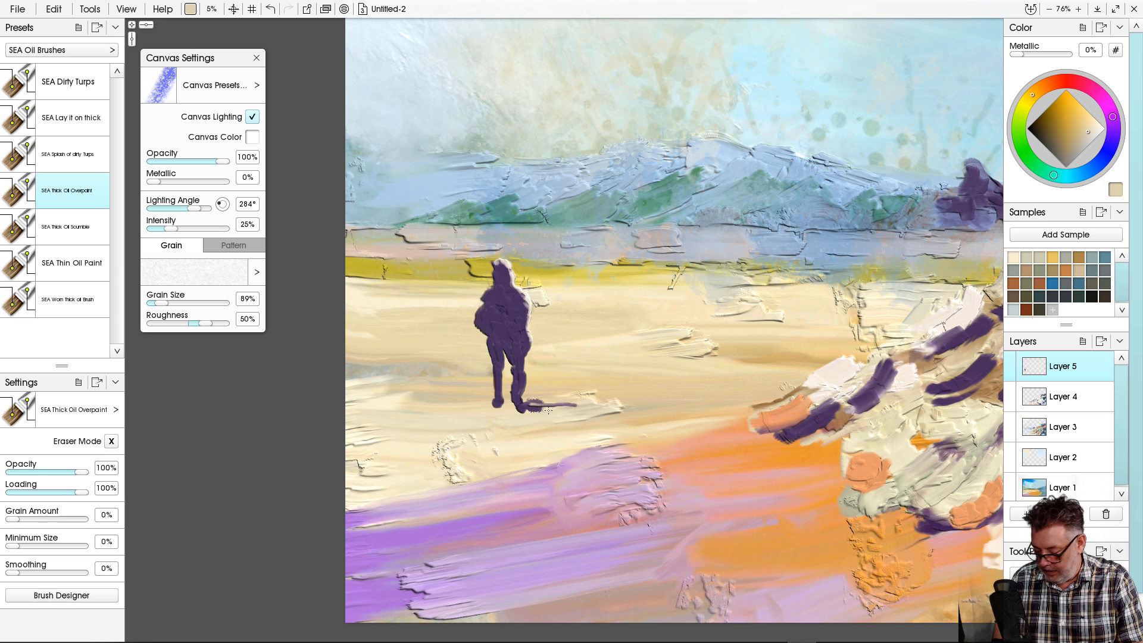
{"action": "left_click", "coordinate": [554, 416], "text": "alt"}
{"action": "mouse_move", "coordinate": [548, 409]}
{"action": "left_mouse_down"}
{"action": "mouse_move", "coordinate": [581, 405]}
{"action": "mouse_move", "coordinate": [522, 401]}
{"action": "mouse_move", "coordinate": [569, 405]}
{"action": "mouse_move", "coordinate": [548, 404]}
{"action": "left_mouse_up"}
{"action": "key", "text": "]"}
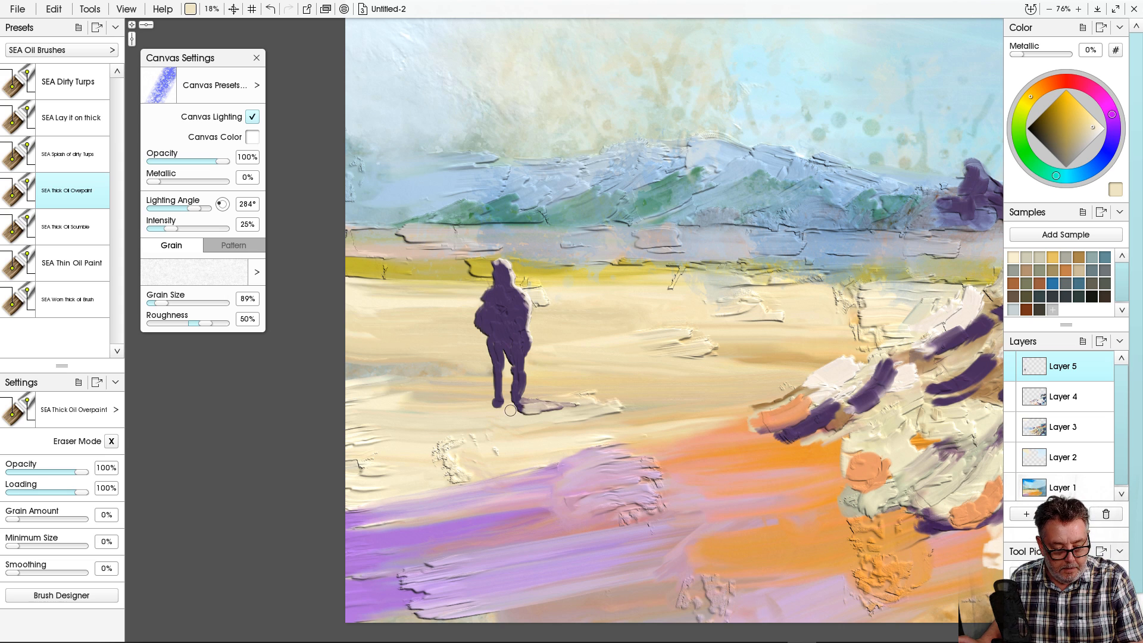
{"action": "left_click_drag", "start_coordinate": [512, 409], "coordinate": [612, 409]}
{"action": "left_click_drag", "start_coordinate": [493, 408], "coordinate": [642, 410]}
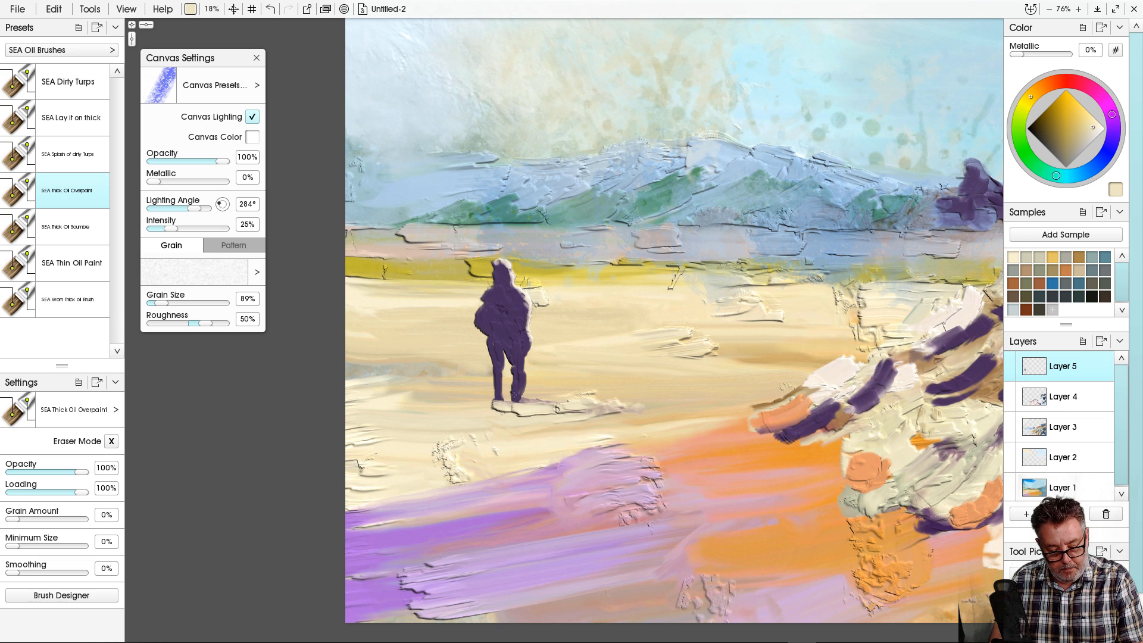
Paint the figure's cast shadow across the sand toward the rocks in sampled greyish brown, then dark purple near the feet.
{"action": "left_click", "coordinate": [524, 399], "text": "alt"}
{"action": "left_click_drag", "start_coordinate": [524, 400], "coordinate": [602, 401]}
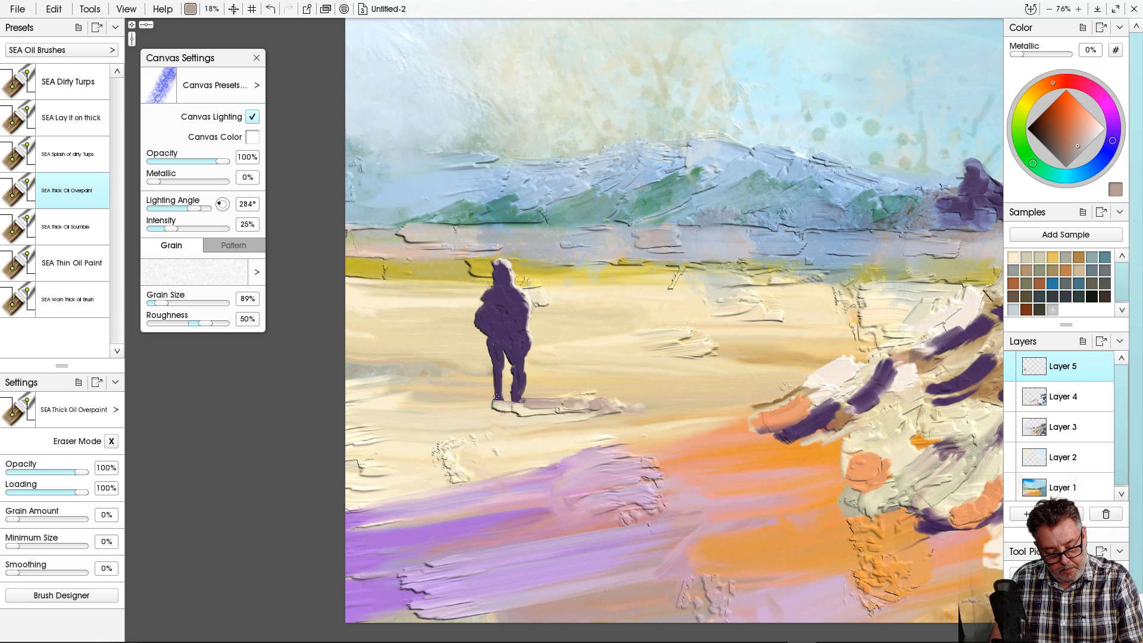
{"action": "left_click", "coordinate": [496, 396], "text": "alt"}
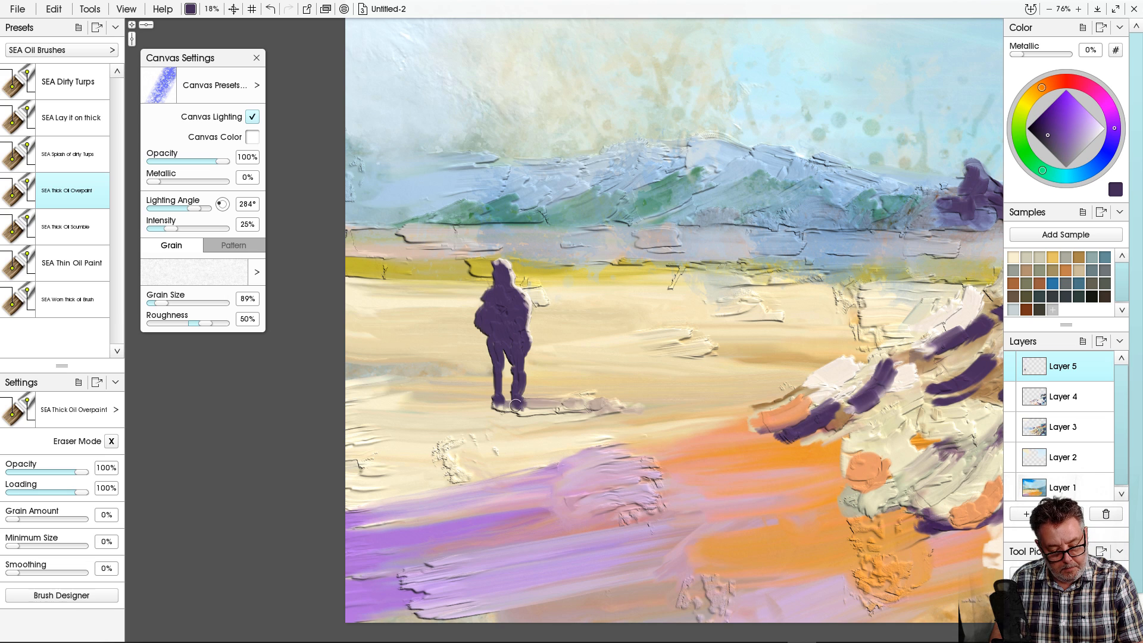
{"action": "left_click_drag", "start_coordinate": [515, 405], "coordinate": [562, 407]}
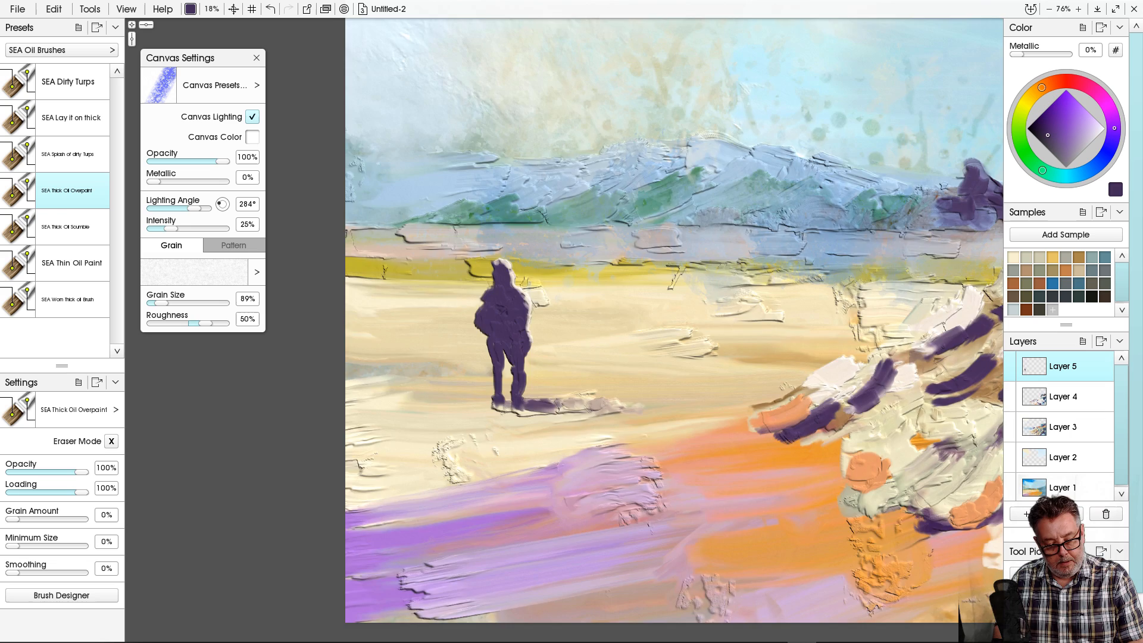
Move the beach figure on Layer 5 a short distance toward the rocks with Transform Layer Contents.
{"action": "scroll", "coordinate": [571, 319], "scroll_direction": "down", "scroll_amount": 10}
{"action": "left_click_drag", "start_coordinate": [655, 265], "coordinate": [583, 329]}
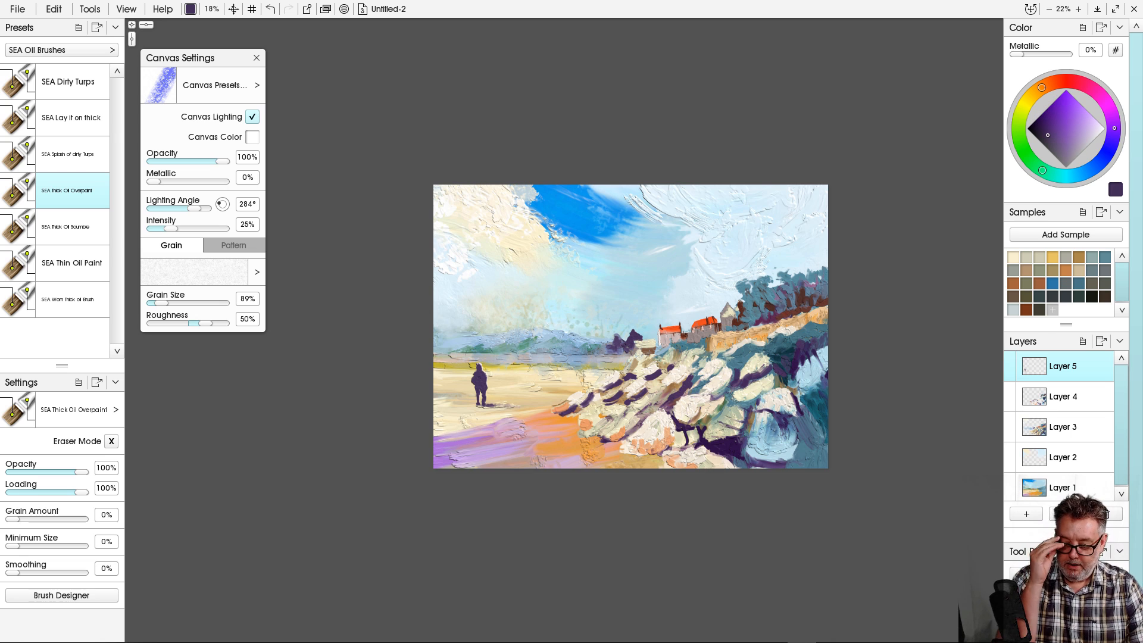
{"action": "left_click", "coordinate": [54, 9]}
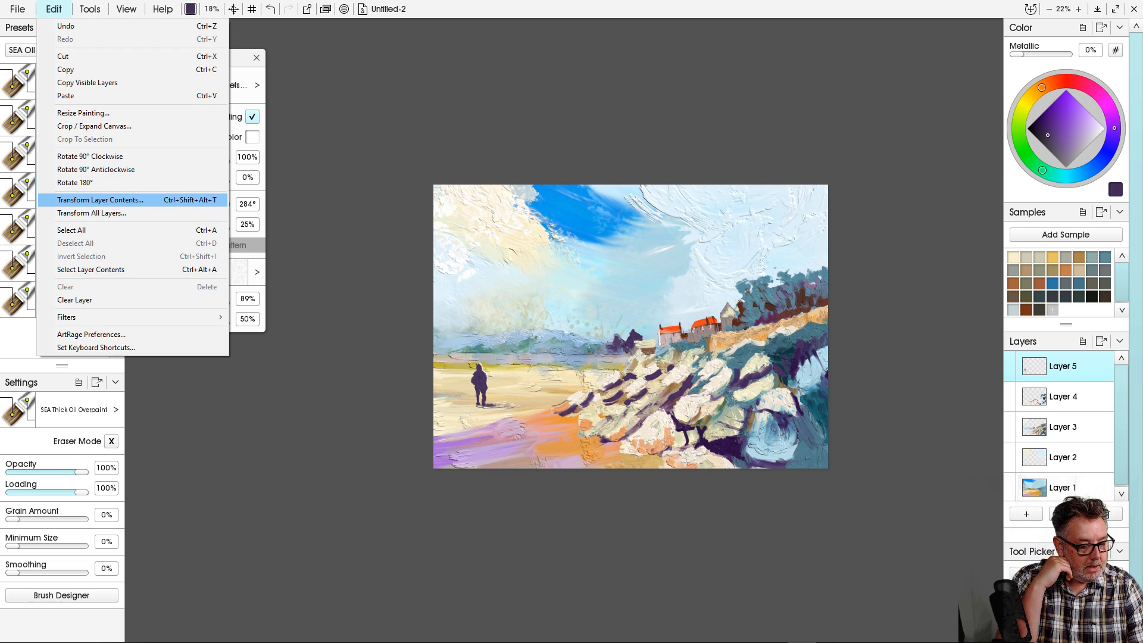
{"action": "left_click", "coordinate": [100, 199]}
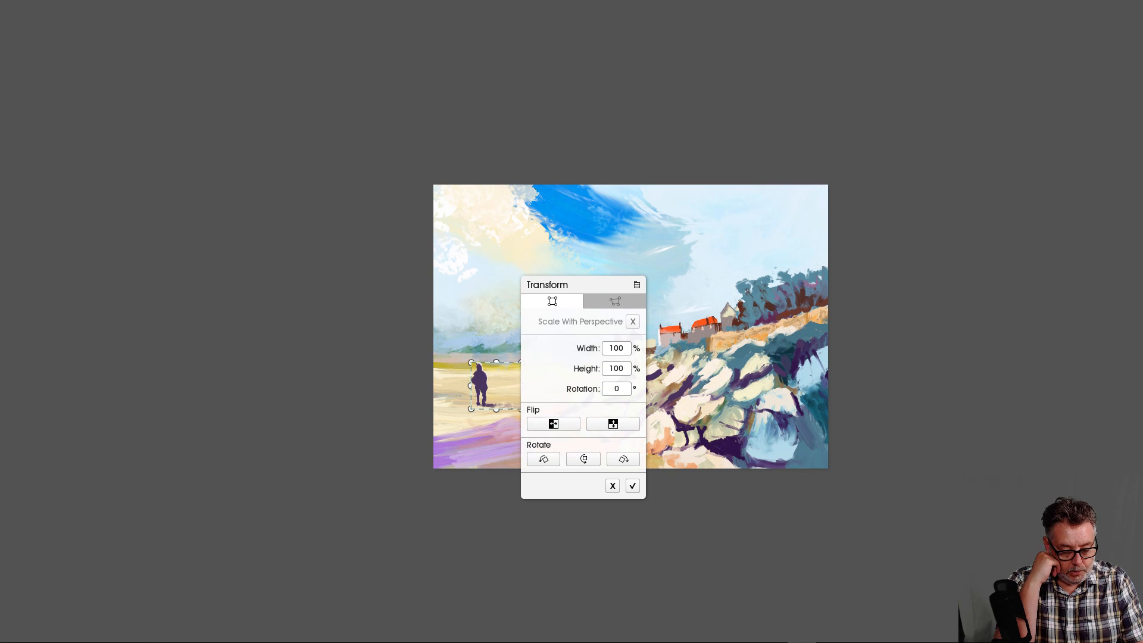
{"action": "mouse_move", "coordinate": [546, 283]}
{"action": "left_mouse_down"}
{"action": "mouse_move", "coordinate": [622, 286]}
{"action": "mouse_move", "coordinate": [932, 240]}
{"action": "left_mouse_up"}
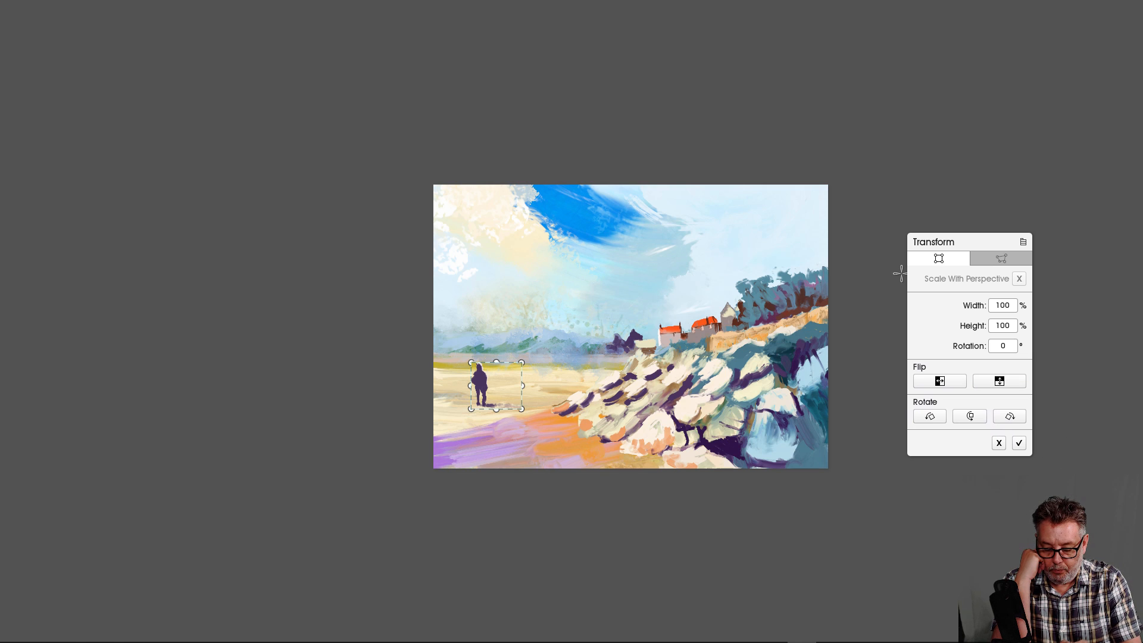
{"action": "left_click", "coordinate": [1002, 258]}
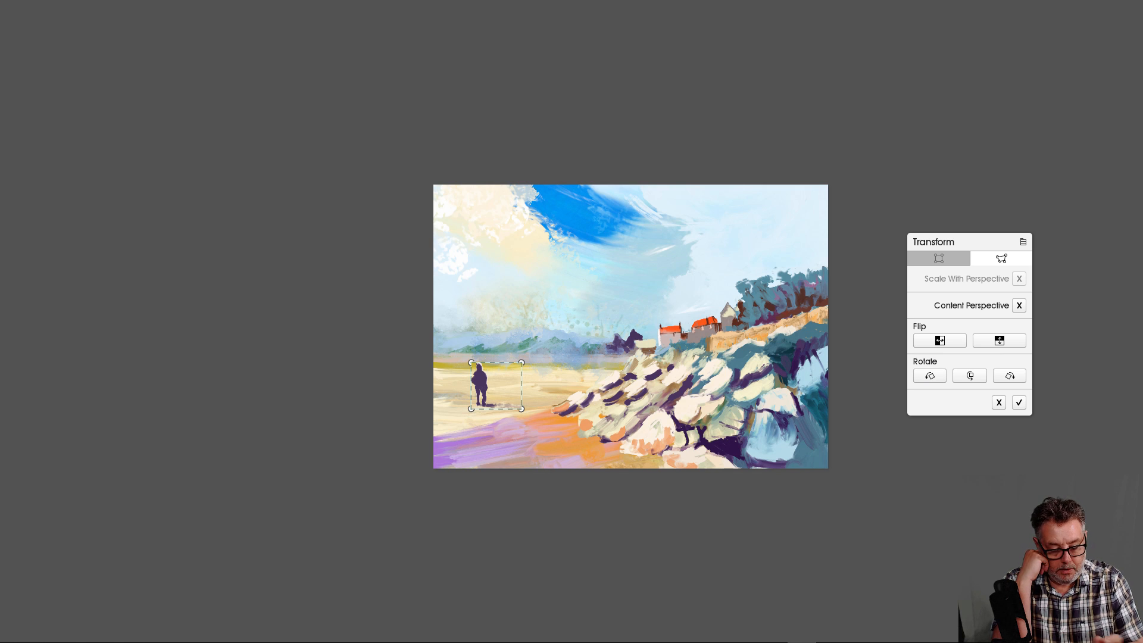
{"action": "left_click_drag", "start_coordinate": [500, 383], "coordinate": [522, 389]}
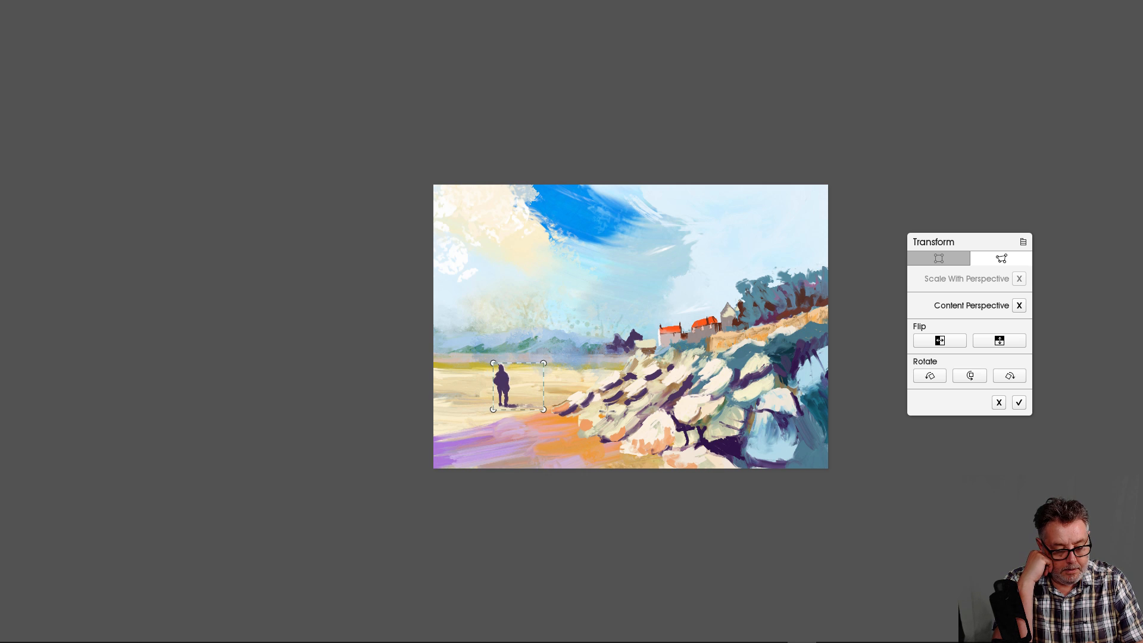
{"action": "key", "text": "Return"}
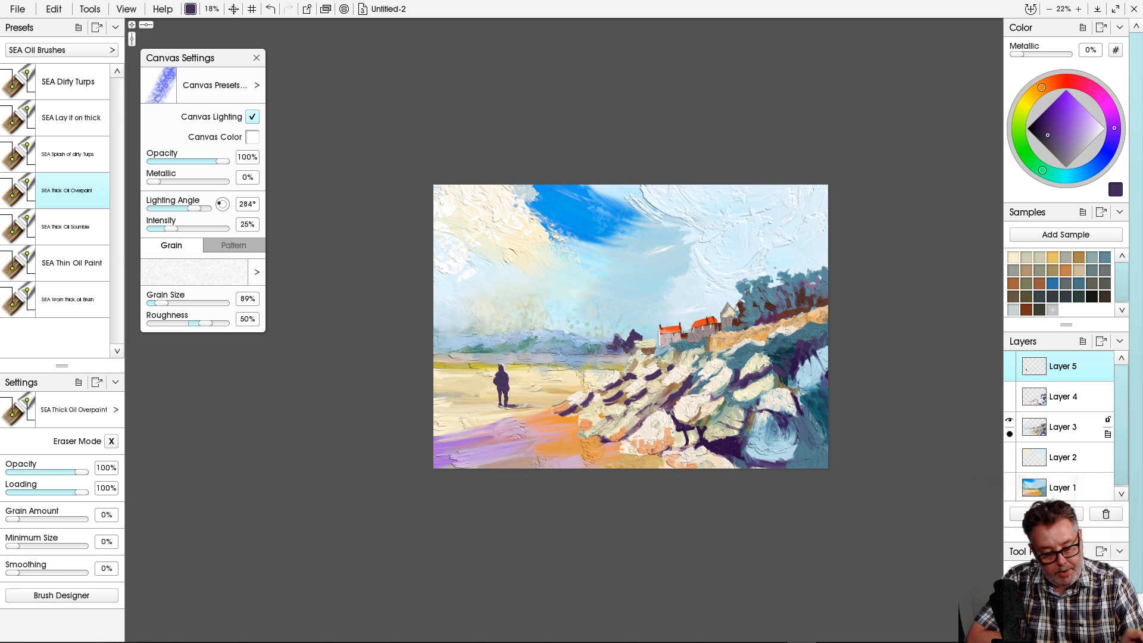
Save the painting as artrage6-demo.ptg in the artrage 6 folder.
{"action": "left_click", "coordinate": [18, 9]}
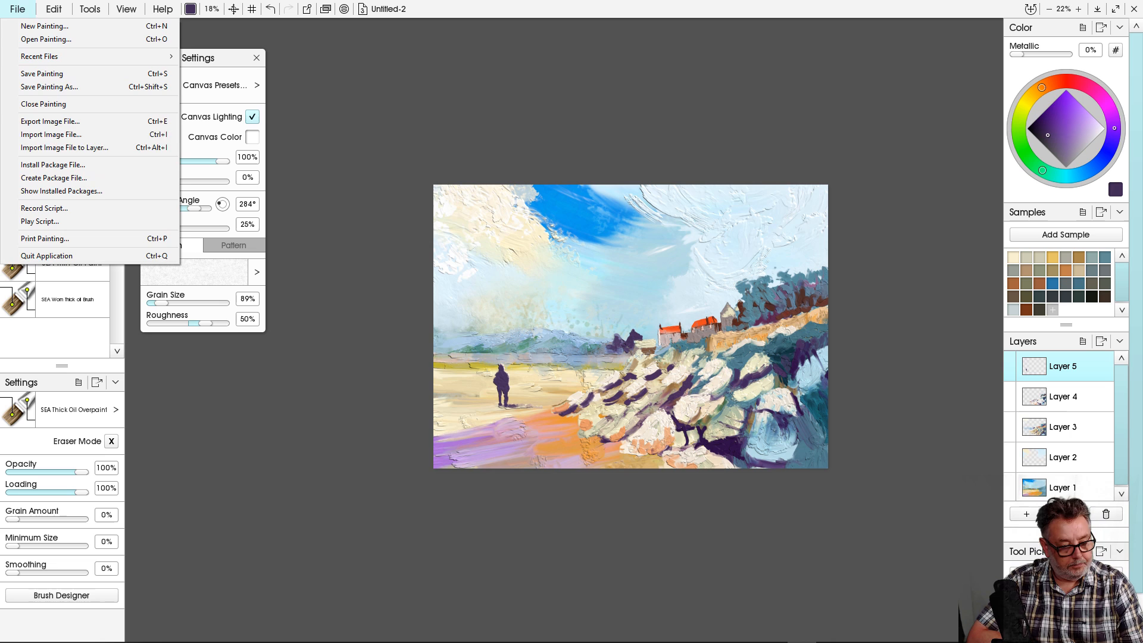
{"action": "key", "text": "Return"}
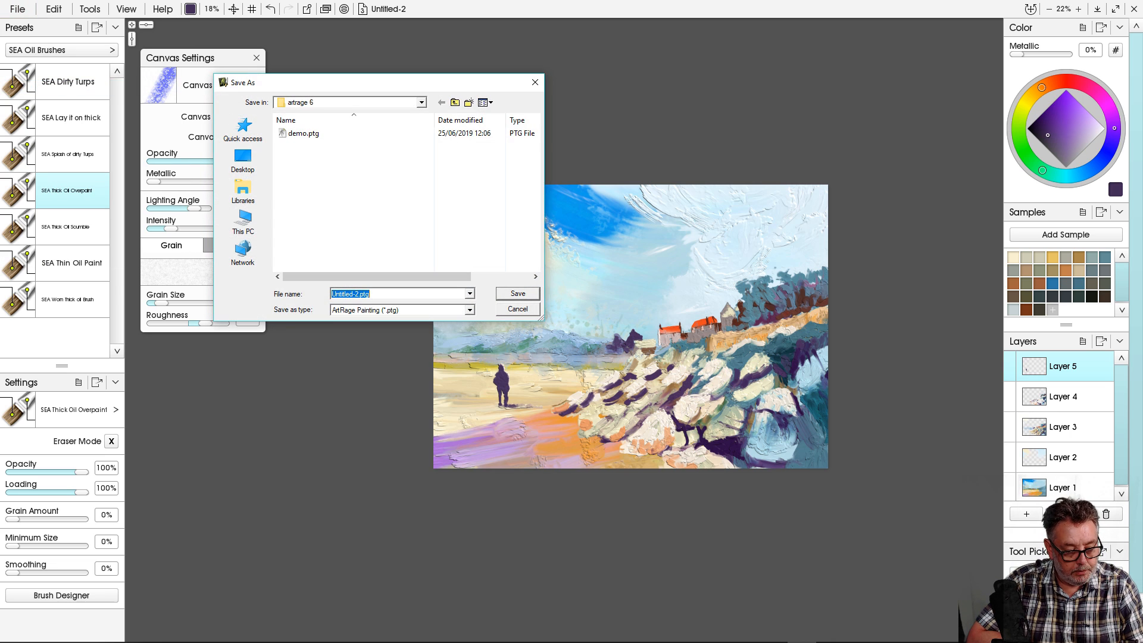
{"action": "left_click", "coordinate": [356, 293]}
{"action": "double_click", "coordinate": [357, 293]}
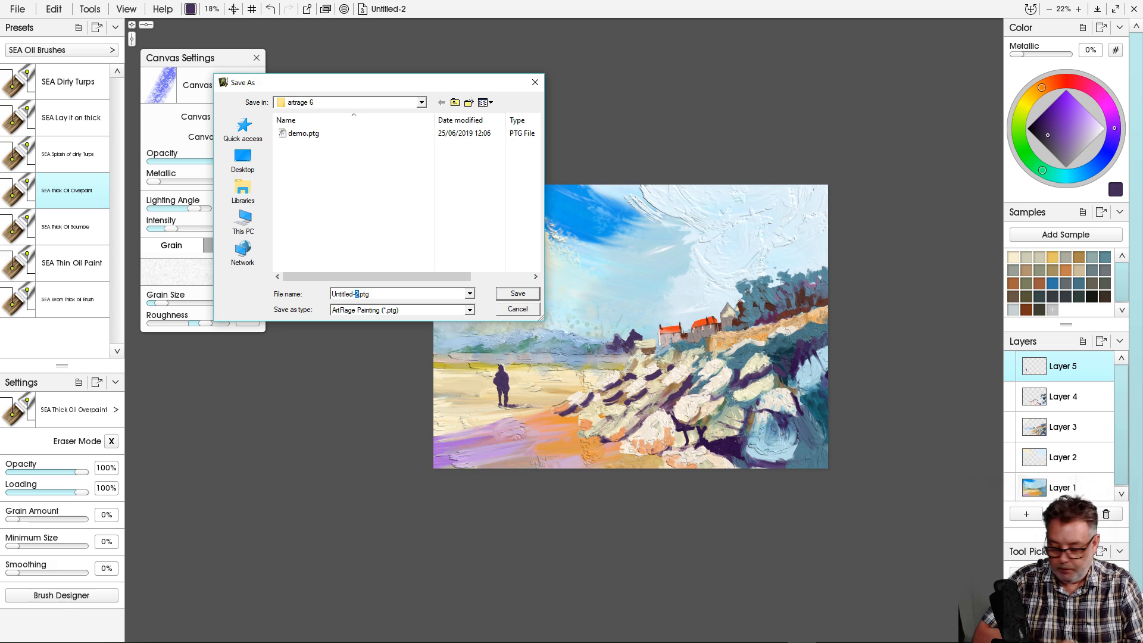
{"action": "key", "text": "BackSpace"}
{"action": "key", "text": "BackSpace"}
{"action": "key", "text": "BackSpace"}
{"action": "key", "text": "BackSpace"}
{"action": "key", "text": "BackSpace"}
{"action": "key", "text": "BackSpace"}
{"action": "key", "text": "BackSpace"}
{"action": "key", "text": "BackSpace"}
{"action": "key", "text": "BackSpace"}
{"action": "key", "text": "BackSpace"}
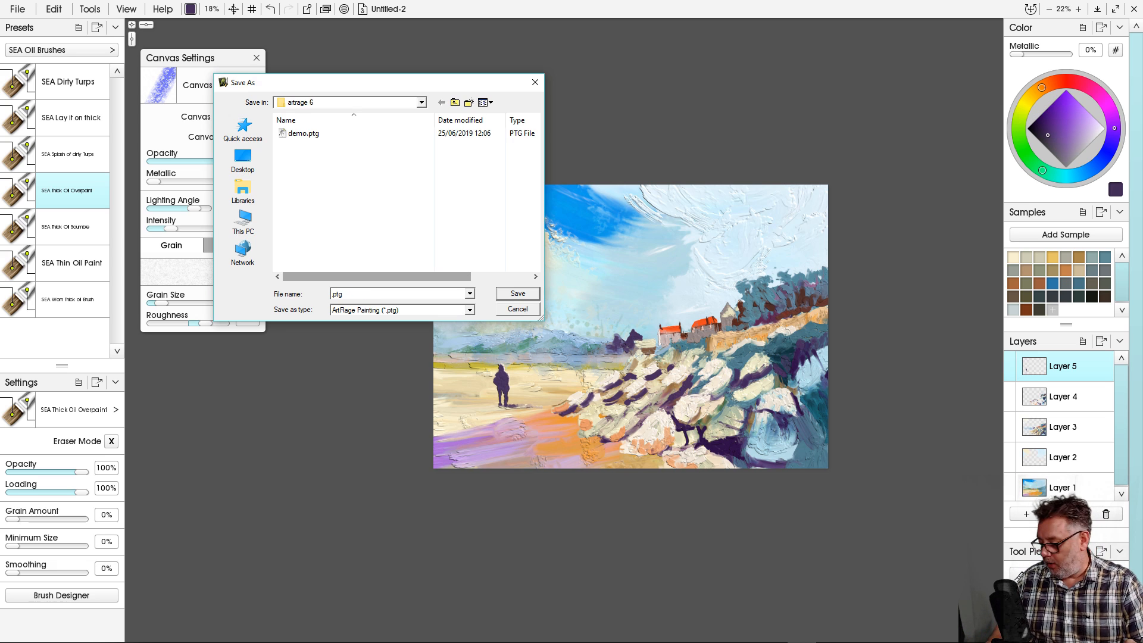
{"action": "type", "text": "artrag"}
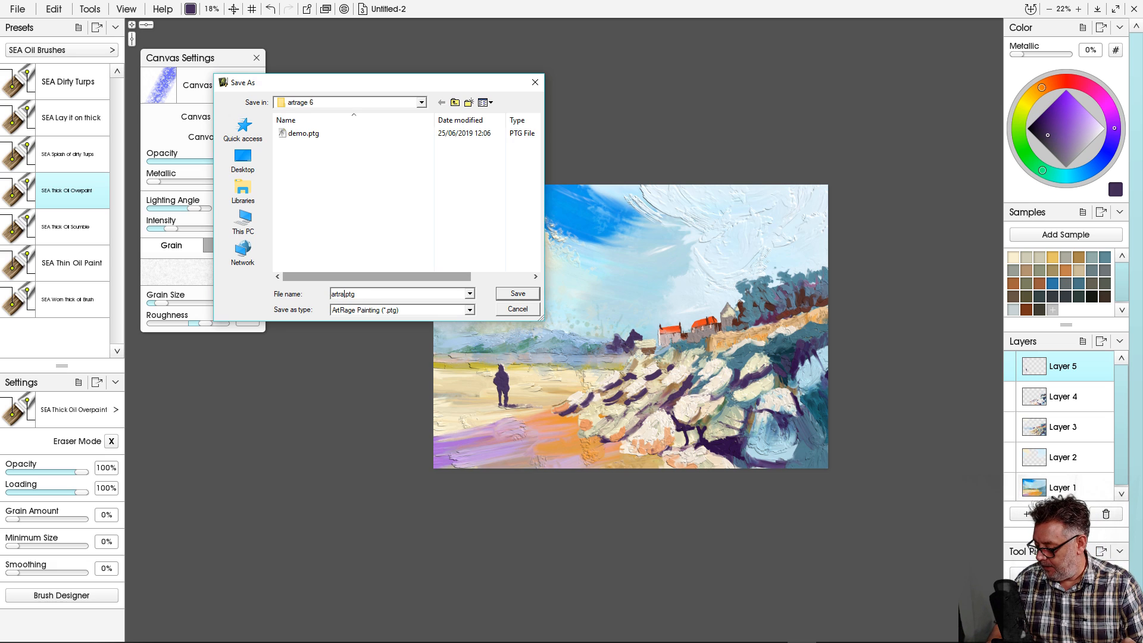
{"action": "type", "text": "e6"}
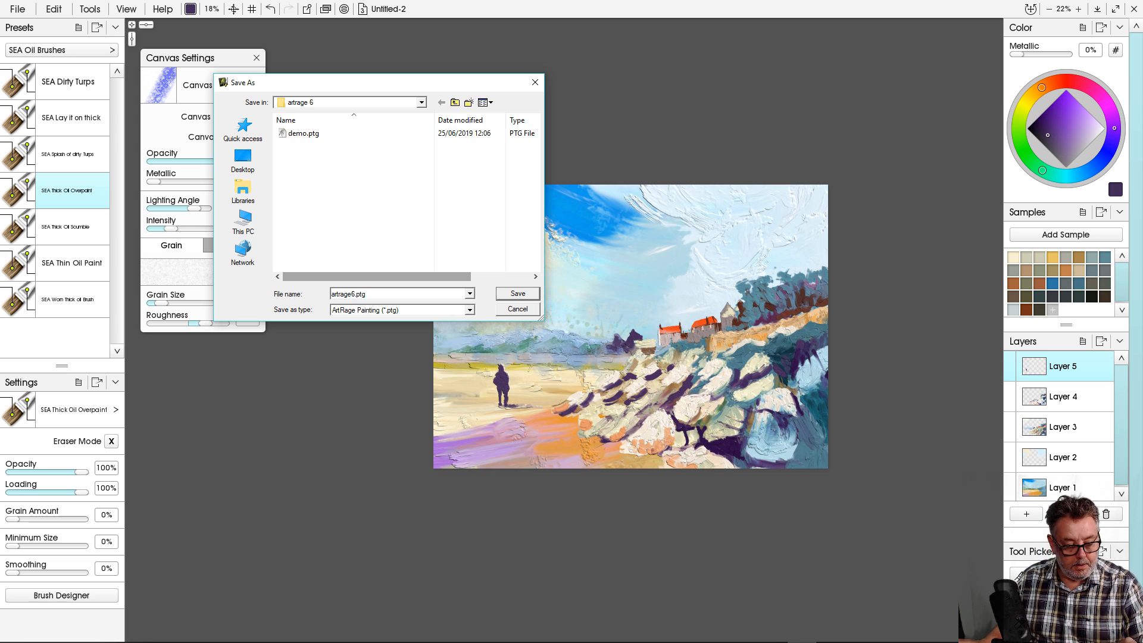
{"action": "type", "text": "-demo"}
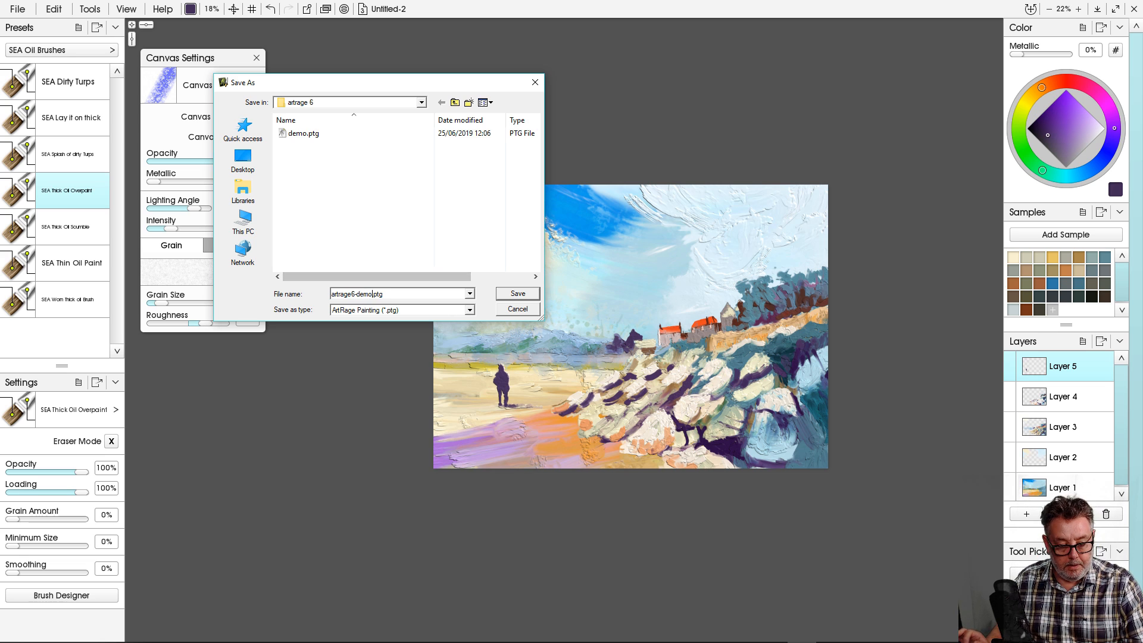
{"action": "key", "text": "Return"}
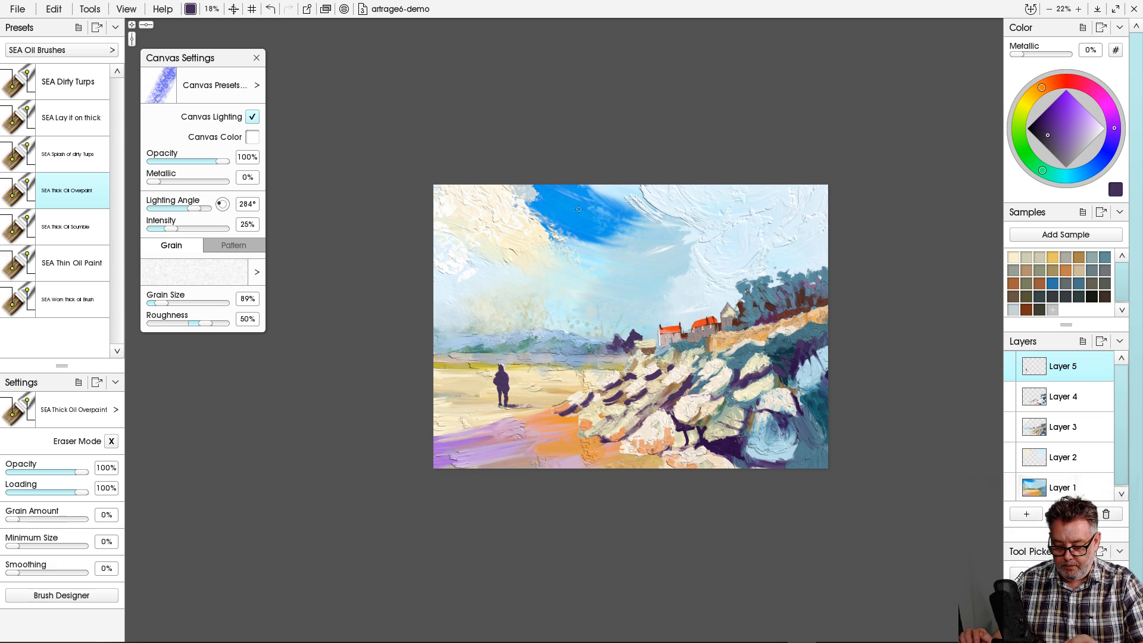
On Layer 2, paint sampled light blue over the deep blue sky patch and nearby clouds with SEA Dirty Turps, and reselect Layer 5.
{"action": "left_click", "coordinate": [1063, 488]}
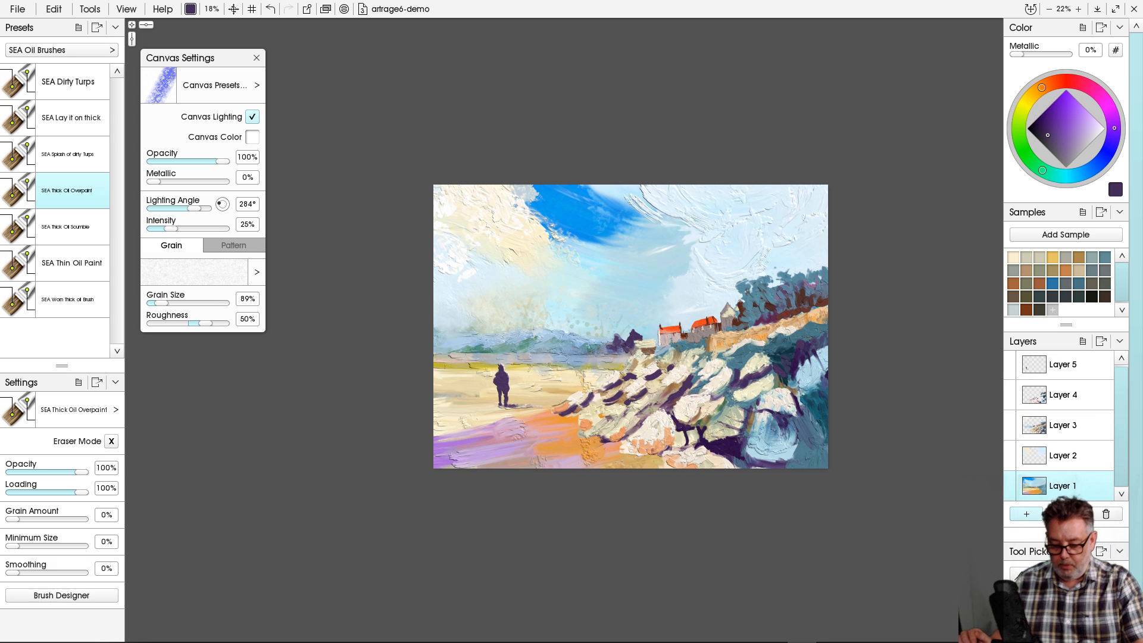
{"action": "left_click", "coordinate": [1064, 456]}
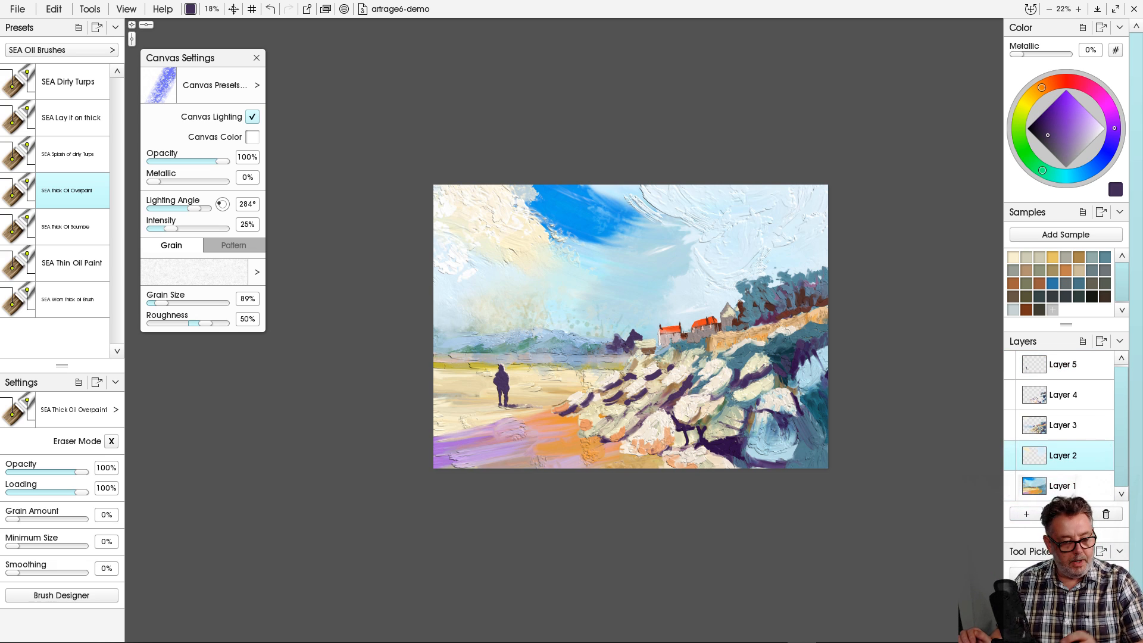
{"action": "left_click", "coordinate": [68, 82]}
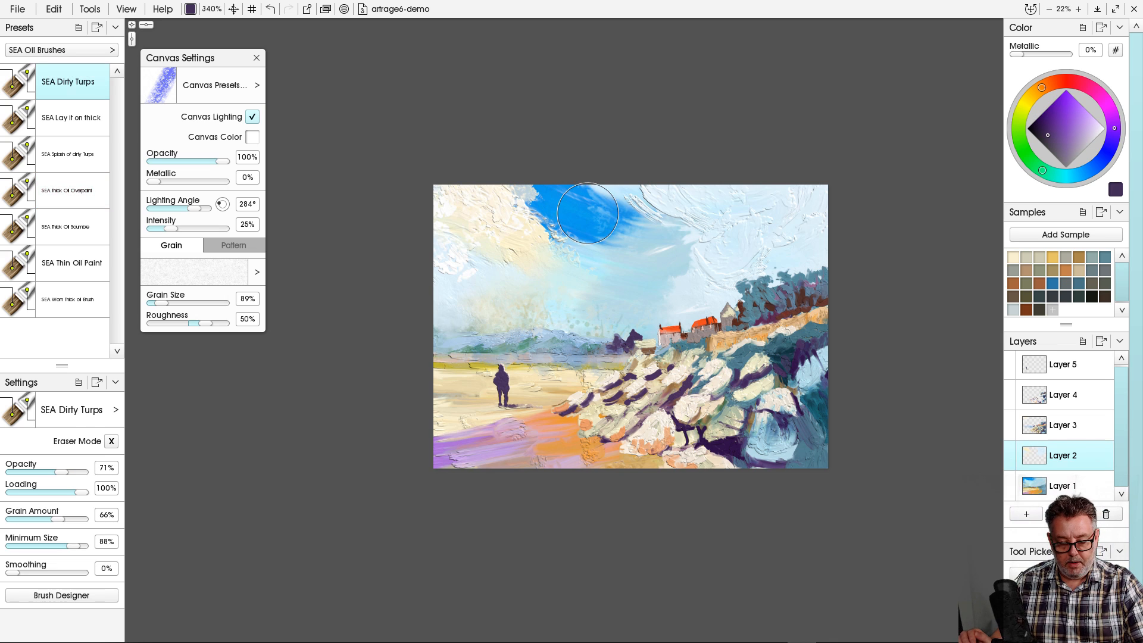
{"action": "left_click", "coordinate": [615, 261], "text": "alt"}
{"action": "mouse_move", "coordinate": [586, 211]}
{"action": "left_mouse_down"}
{"action": "mouse_move", "coordinate": [556, 189]}
{"action": "mouse_move", "coordinate": [587, 238]}
{"action": "mouse_move", "coordinate": [663, 244]}
{"action": "mouse_move", "coordinate": [431, 152]}
{"action": "left_mouse_up"}
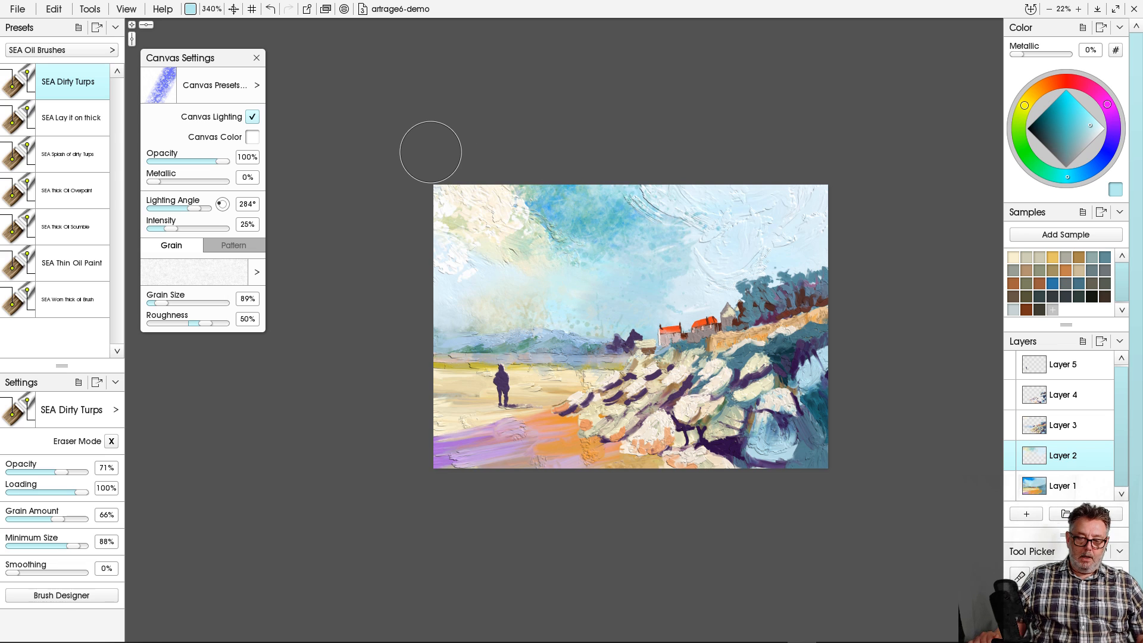
{"action": "left_click_drag", "start_coordinate": [670, 213], "coordinate": [720, 239]}
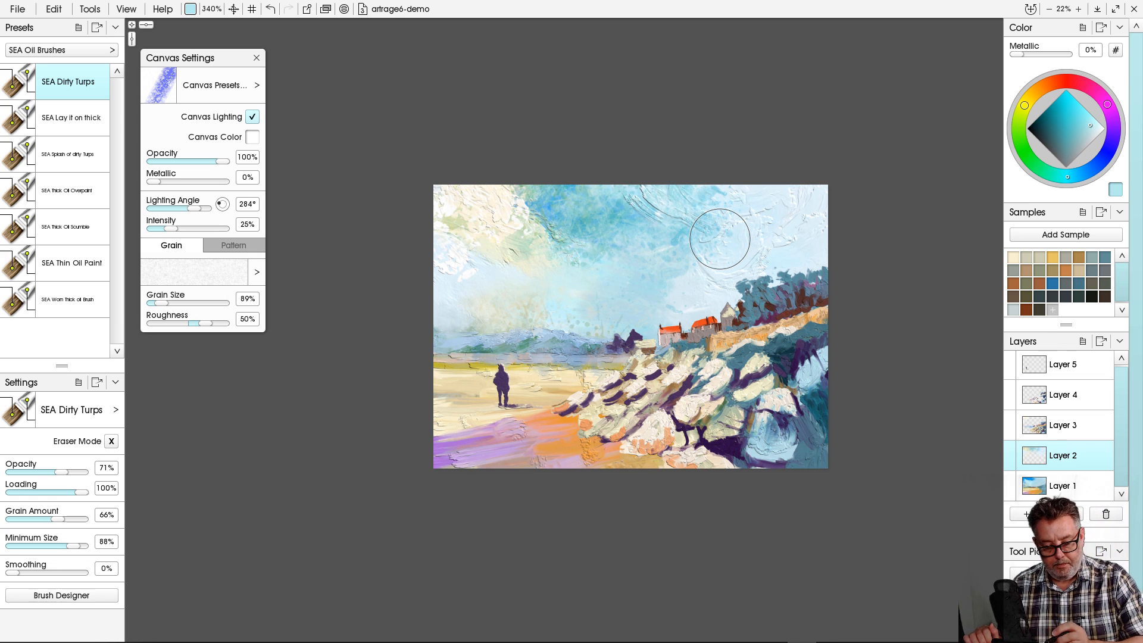
{"action": "left_click", "coordinate": [1063, 365]}
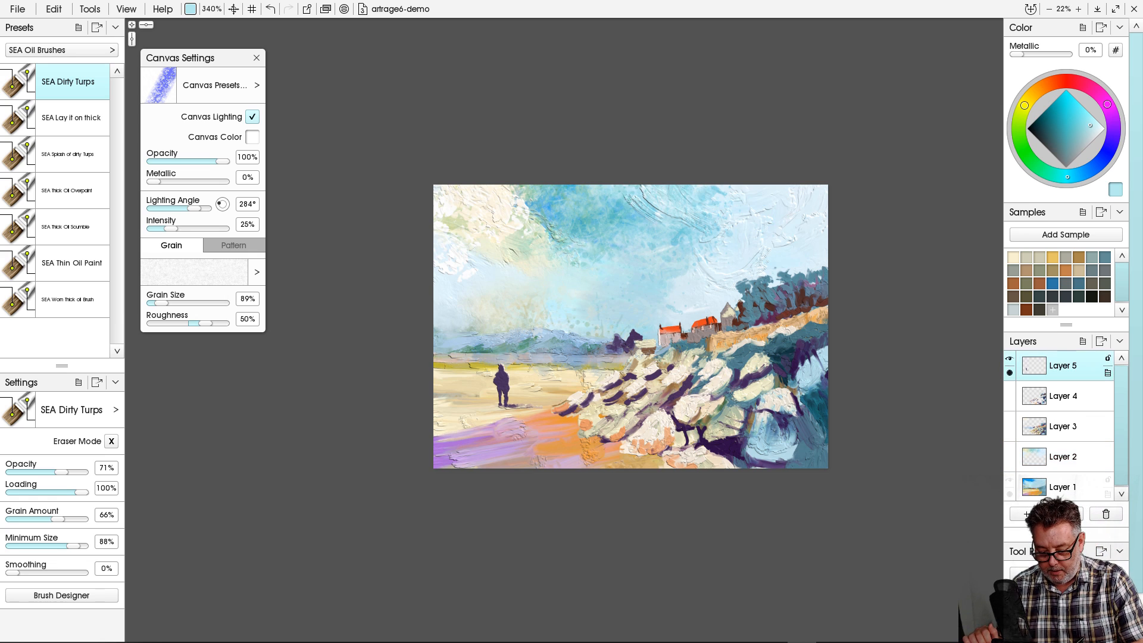
Add a new layer above Layer 5 and paint thick off-white clouds across the upper-right sky with SEA Lay it on thick.
{"action": "left_click", "coordinate": [1027, 514]}
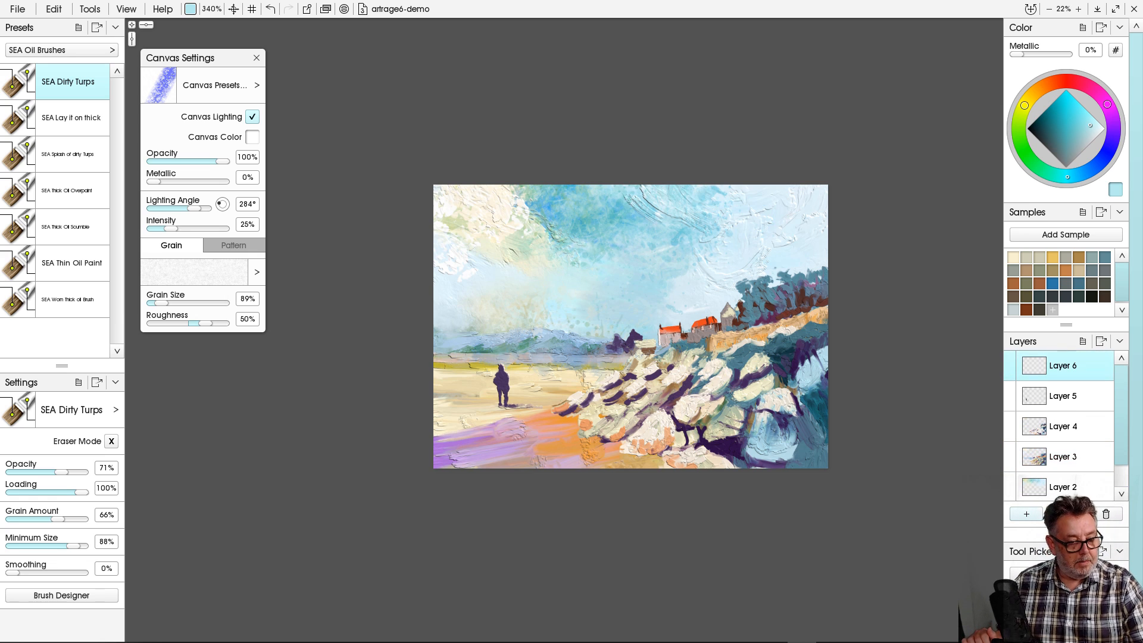
{"action": "left_click", "coordinate": [70, 118]}
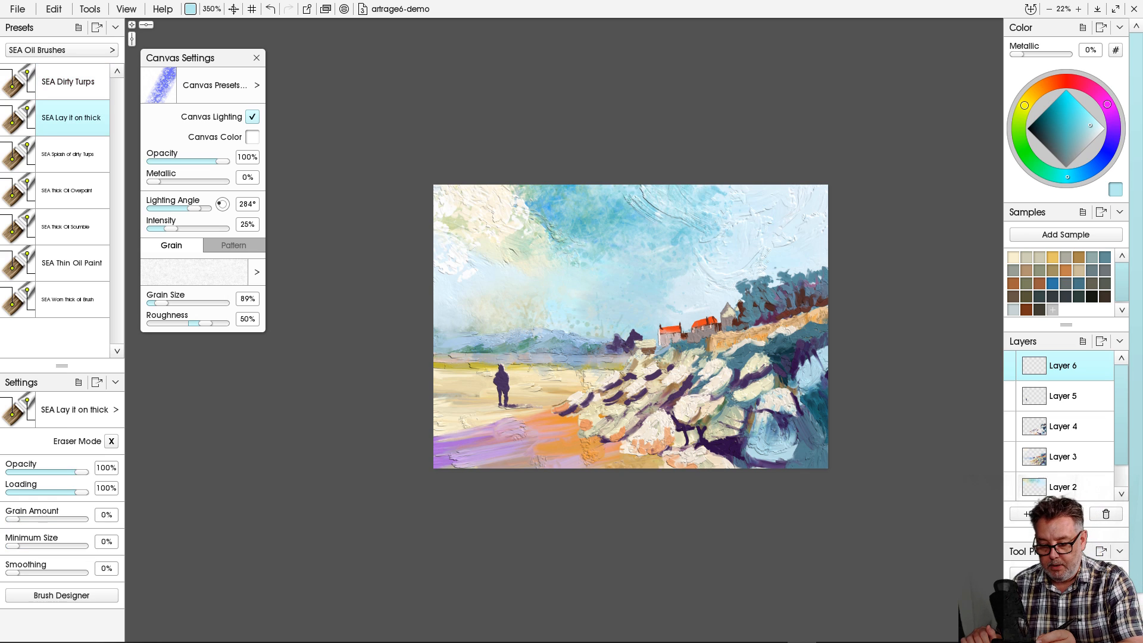
{"action": "left_click", "coordinate": [1099, 128]}
{"action": "left_click_drag", "start_coordinate": [1099, 128], "coordinate": [1100, 127]}
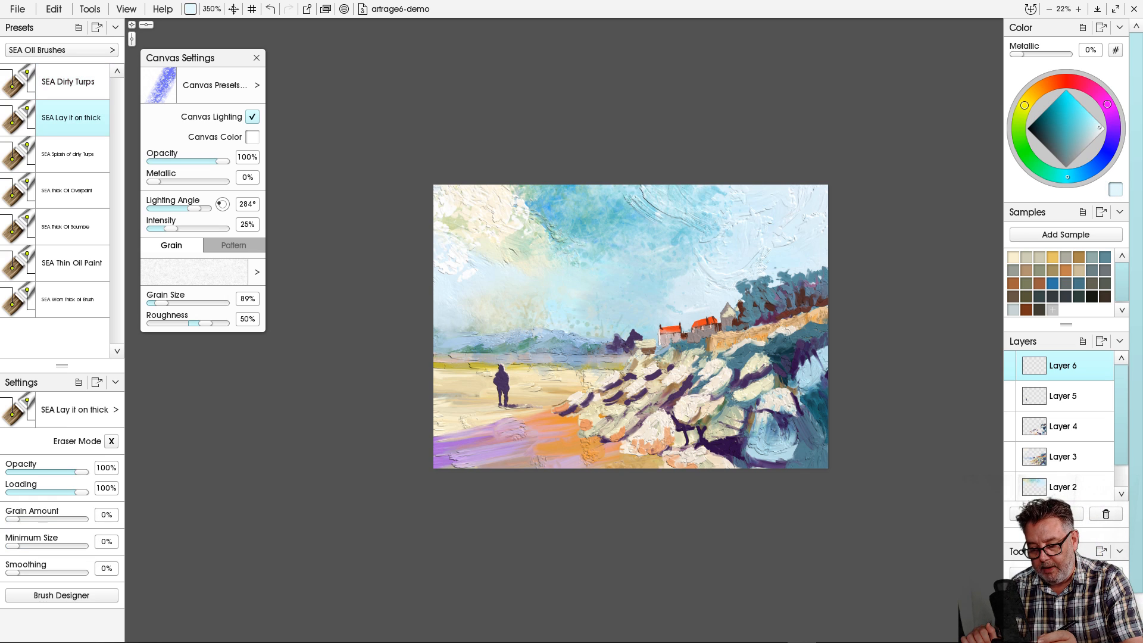
{"action": "left_click_drag", "start_coordinate": [1024, 104], "coordinate": [1027, 101]}
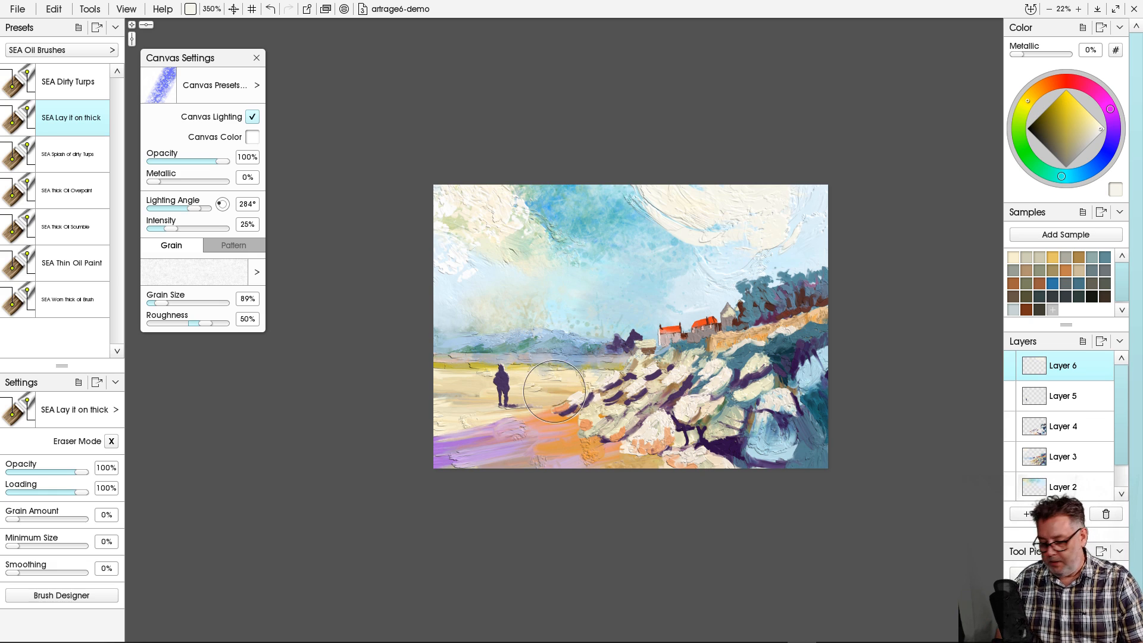
Paint thick off-white cloud strokes over the upper-left sky, including a separate wisp across the blue patch.
{"action": "scroll", "coordinate": [623, 383], "scroll_direction": "up", "scroll_amount": 2}
{"action": "scroll", "coordinate": [641, 368], "scroll_direction": "up", "scroll_amount": 2}
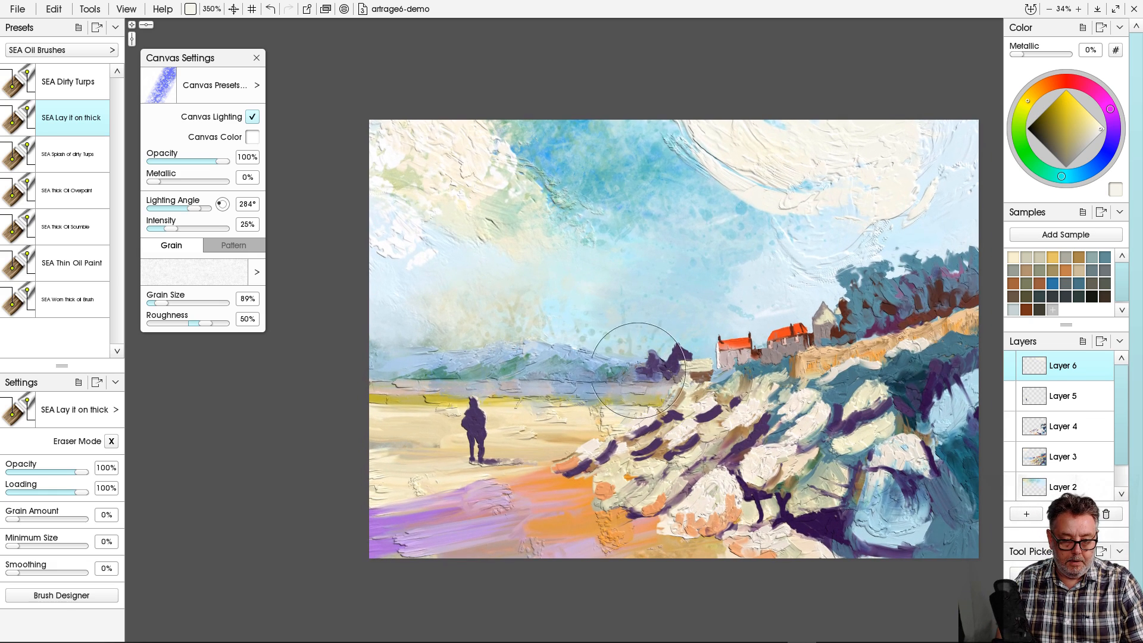
{"action": "left_click_drag", "start_coordinate": [481, 164], "coordinate": [497, 183]}
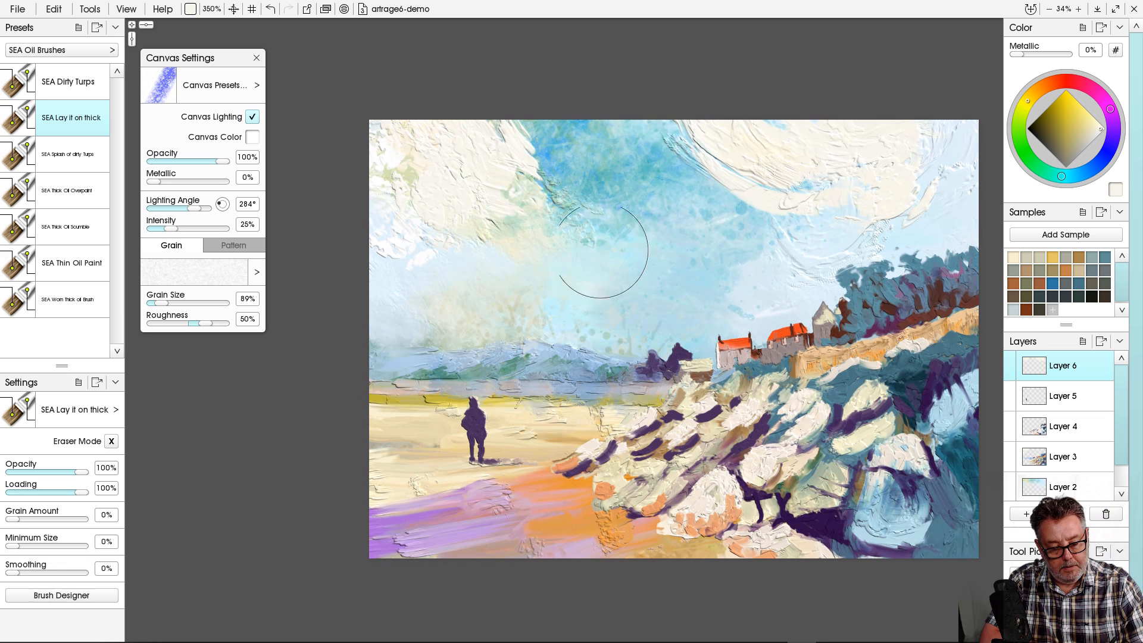
{"action": "left_click_drag", "start_coordinate": [524, 184], "coordinate": [621, 234]}
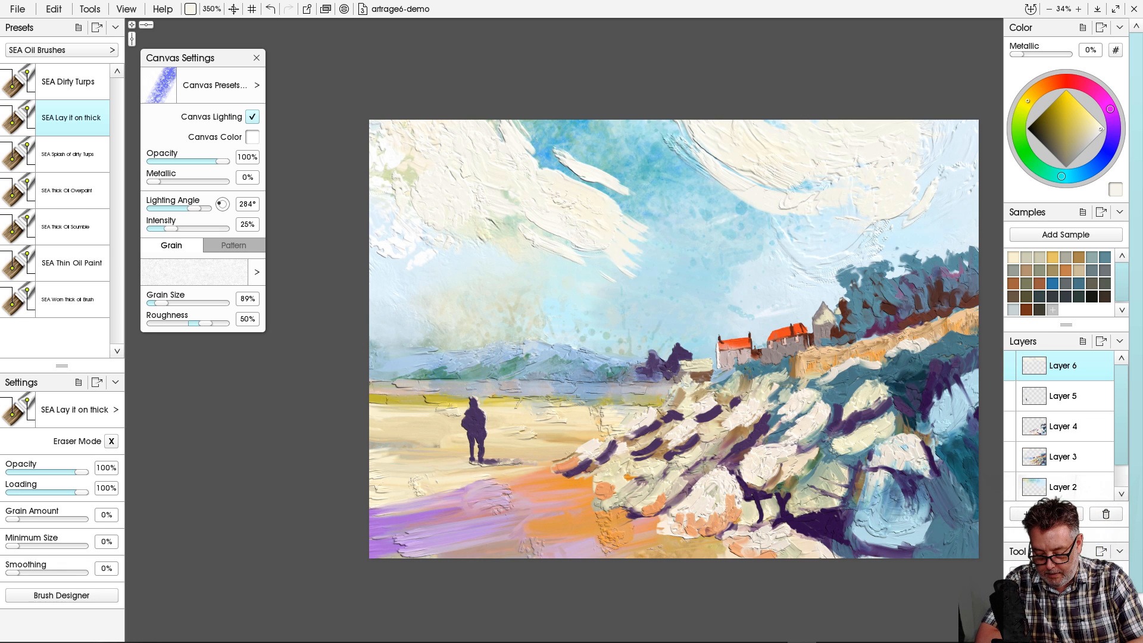
Soften the lower edges of the upper-left cloud with the Harsh Chaos knife enlarged to 78%.
{"action": "key", "text": "k"}
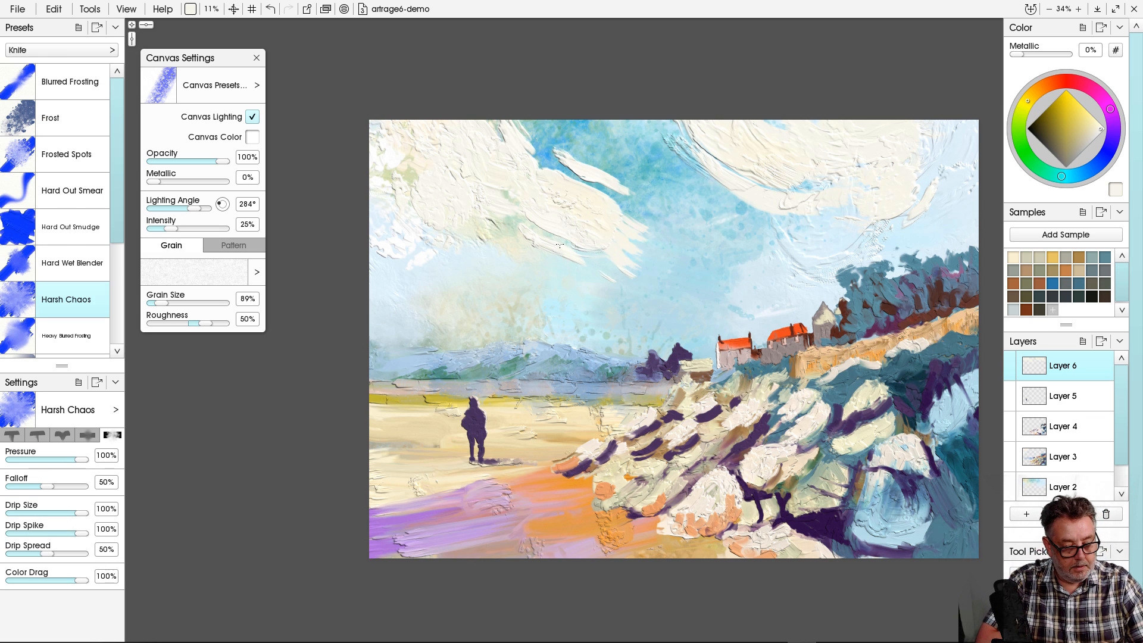
{"action": "key", "text": "]"}
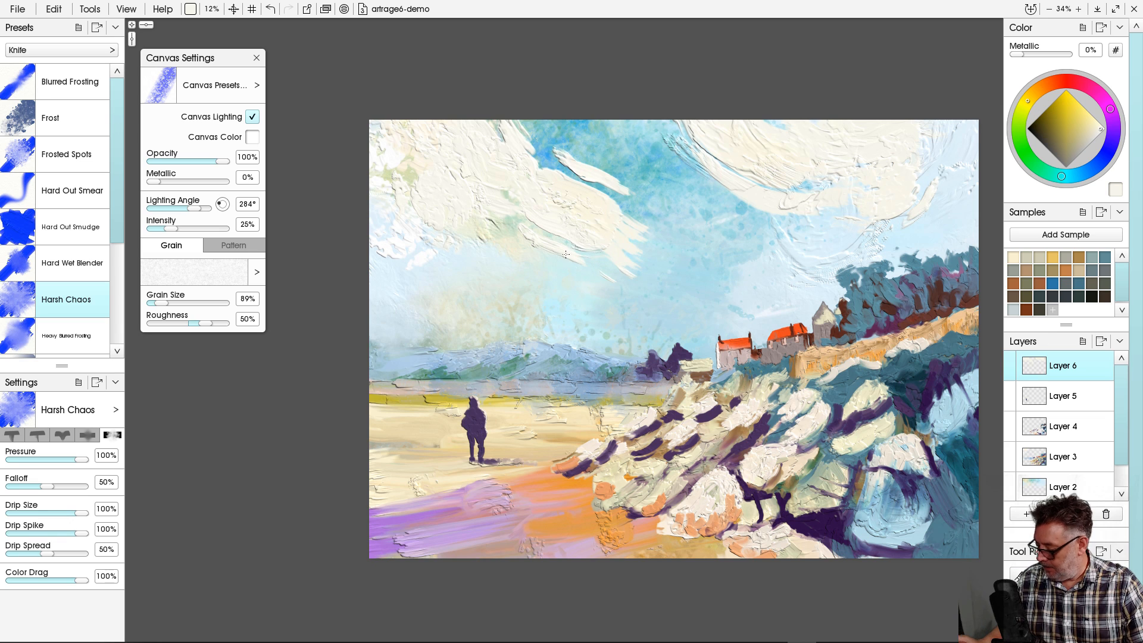
{"action": "key", "text": "]"}
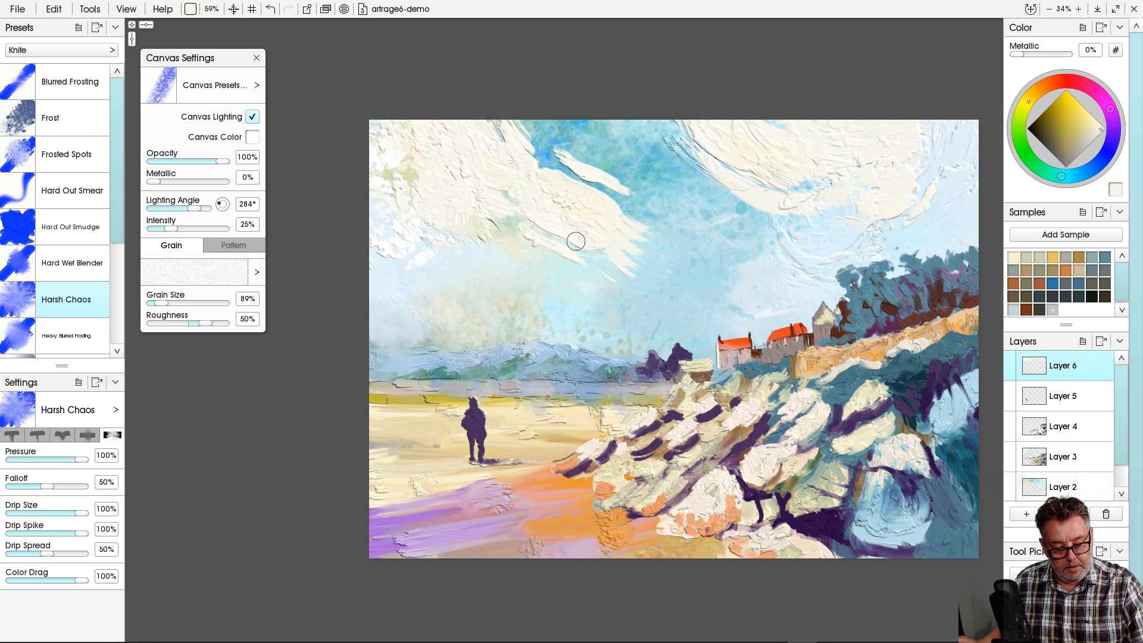
{"action": "key", "text": "]"}
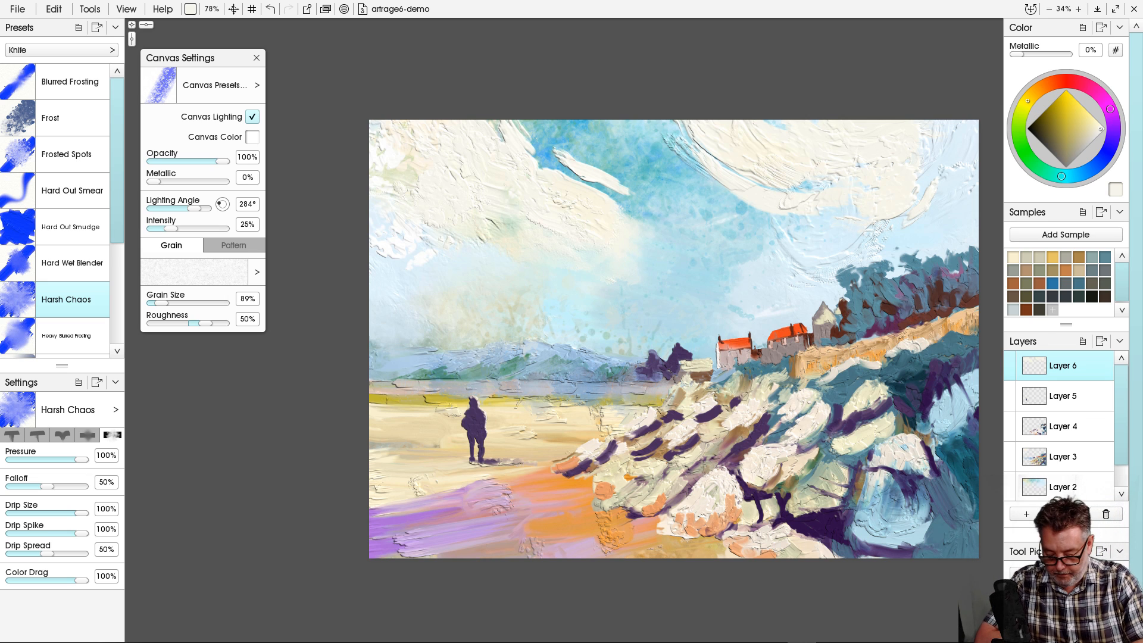
Sample dark purple from the beach figure and set up the SEA Thick Oil Overpaint brush at 22% size.
{"action": "key", "text": "b"}
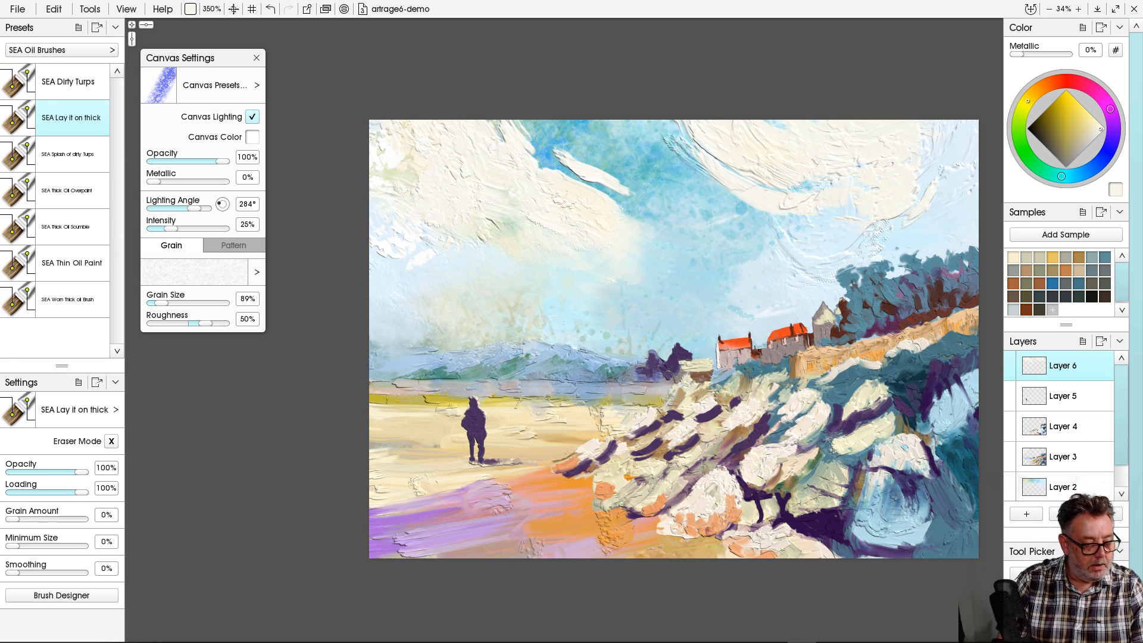
{"action": "left_click", "coordinate": [471, 420], "text": "alt"}
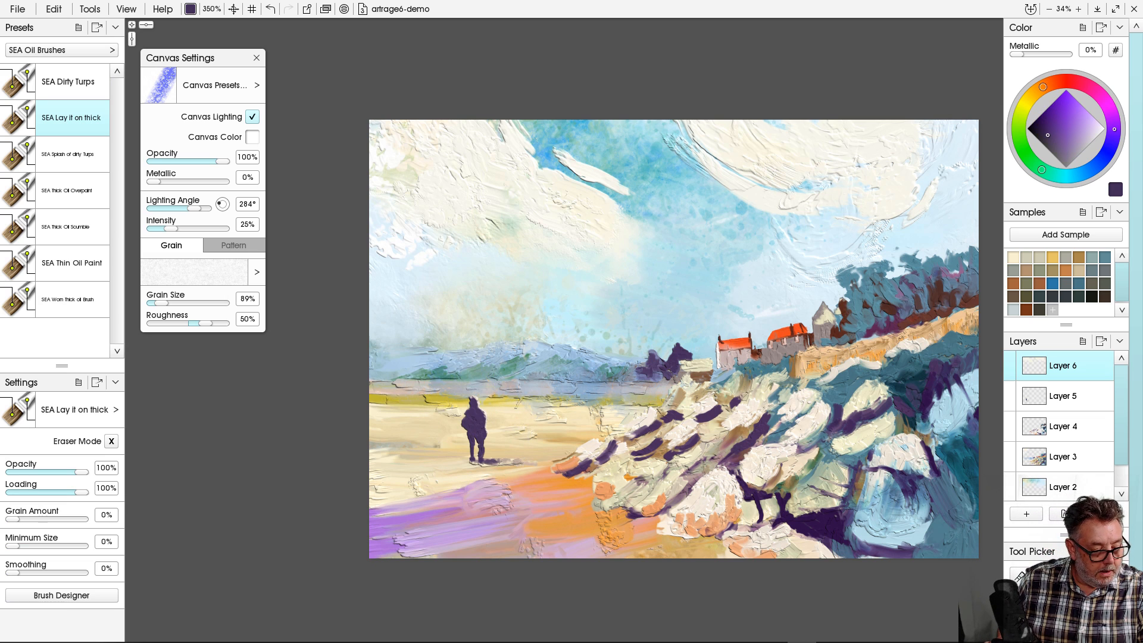
{"action": "left_click", "coordinate": [66, 190]}
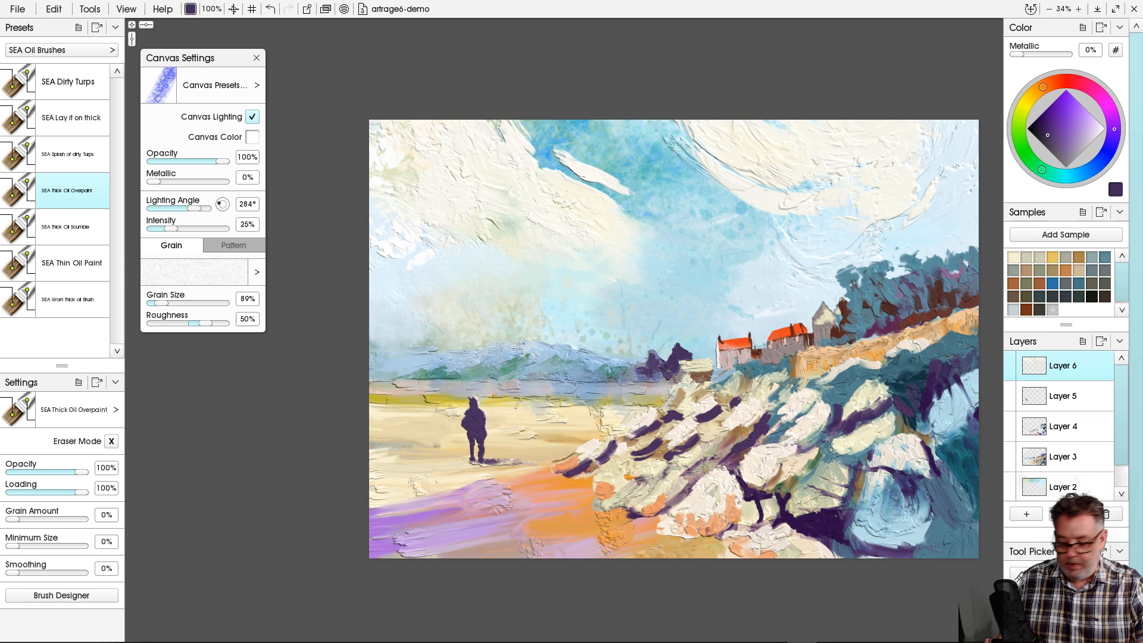
{"action": "key", "text": "bracketleft"}
{"action": "key", "text": "bracketleft"}
{"action": "key", "text": "bracketleft"}
{"action": "key", "text": "bracketleft"}
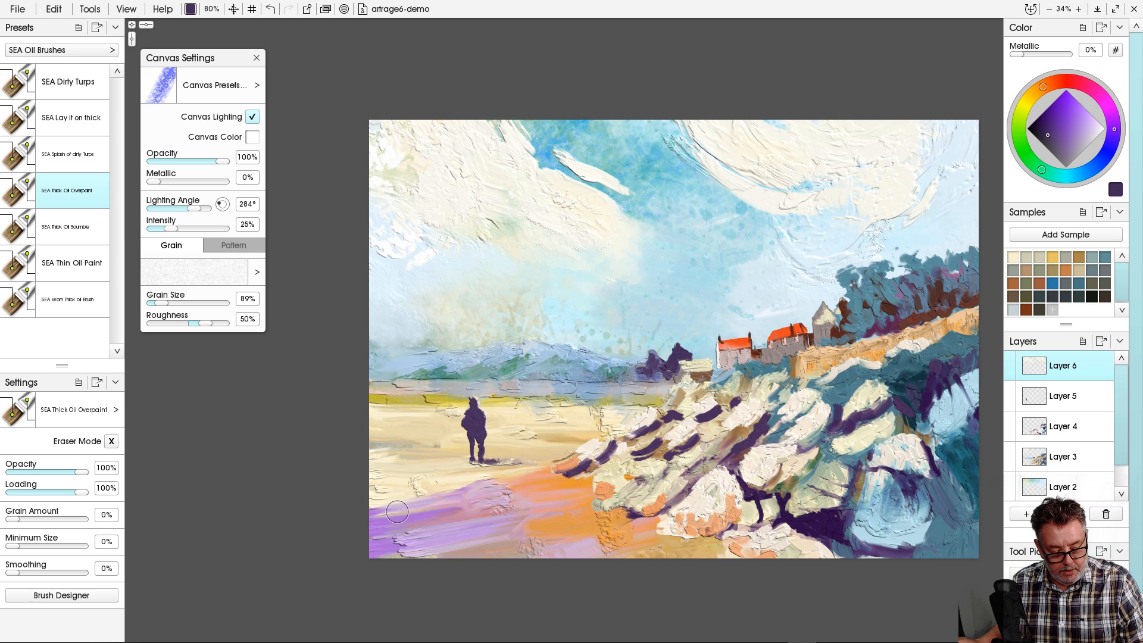
{"action": "key", "text": "bracketleft"}
{"action": "key", "text": "bracketleft"}
{"action": "key", "text": "bracketleft"}
{"action": "key", "text": "bracketleft"}
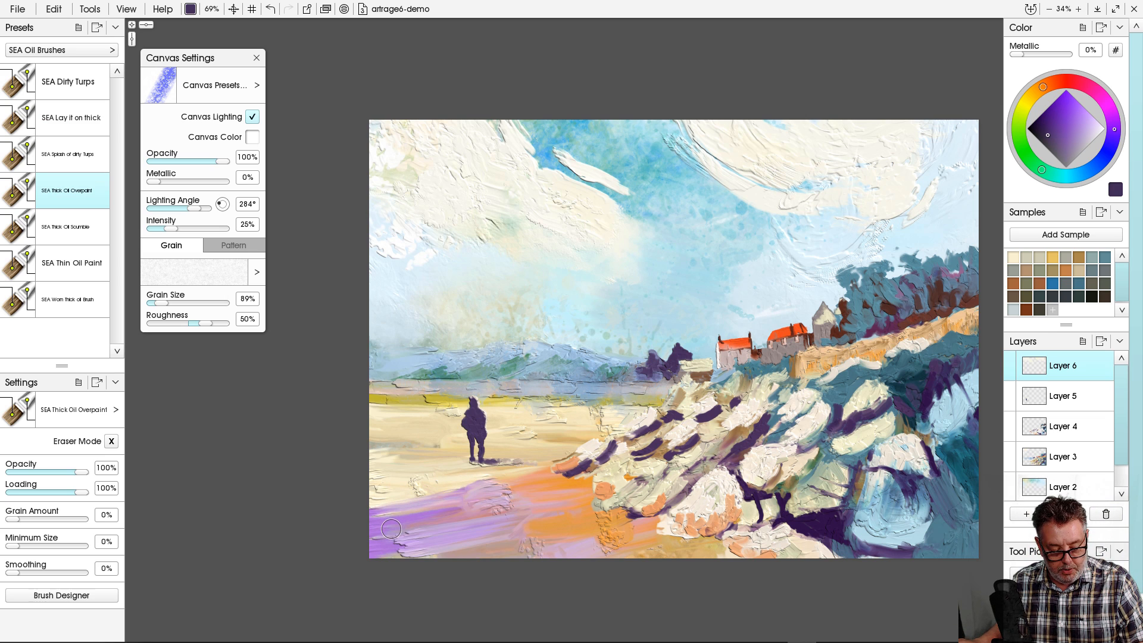
{"action": "key", "text": "bracketleft"}
{"action": "key", "text": "bracketleft"}
{"action": "key", "text": "bracketleft"}
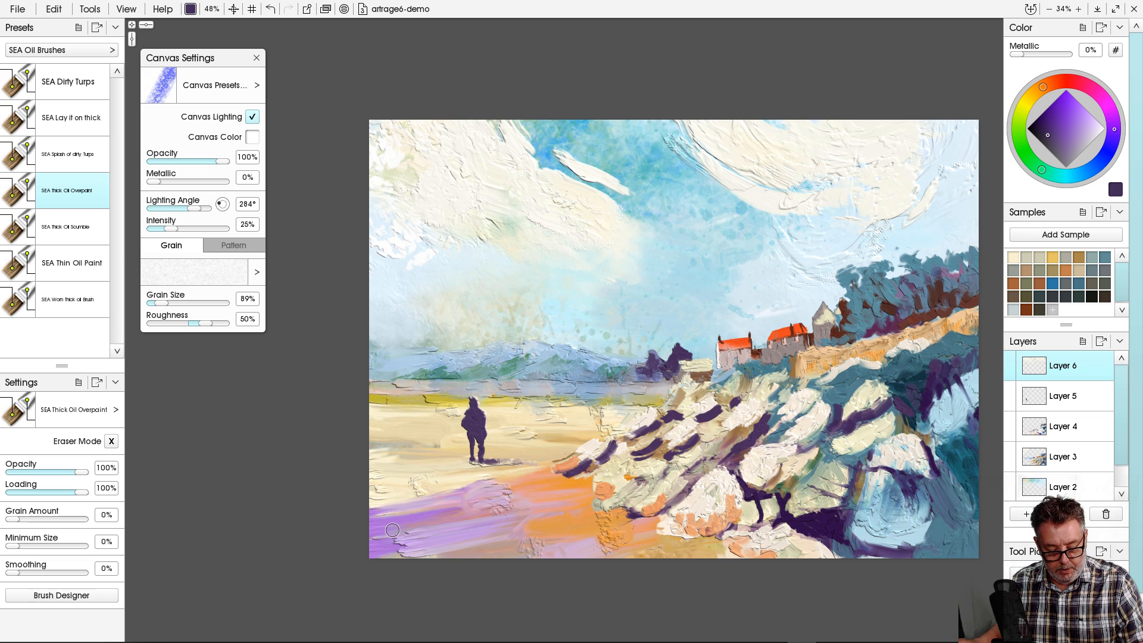
{"action": "key", "text": "bracketleft"}
{"action": "key", "text": "bracketleft"}
{"action": "key", "text": "bracketleft"}
{"action": "key", "text": "bracketleft"}
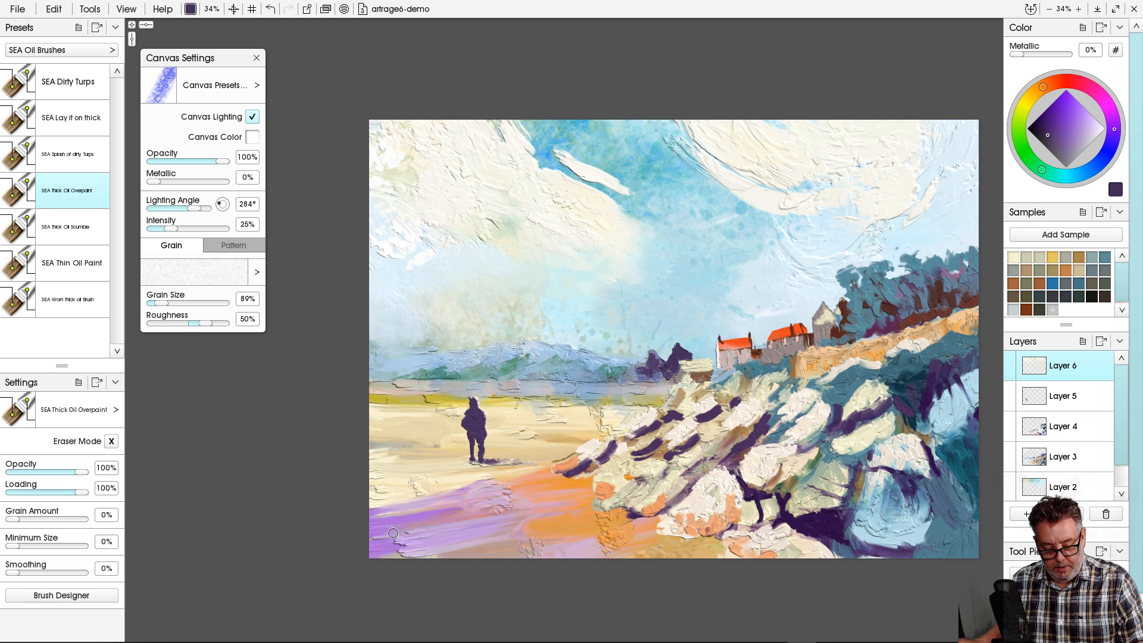
{"action": "key", "text": "bracketleft"}
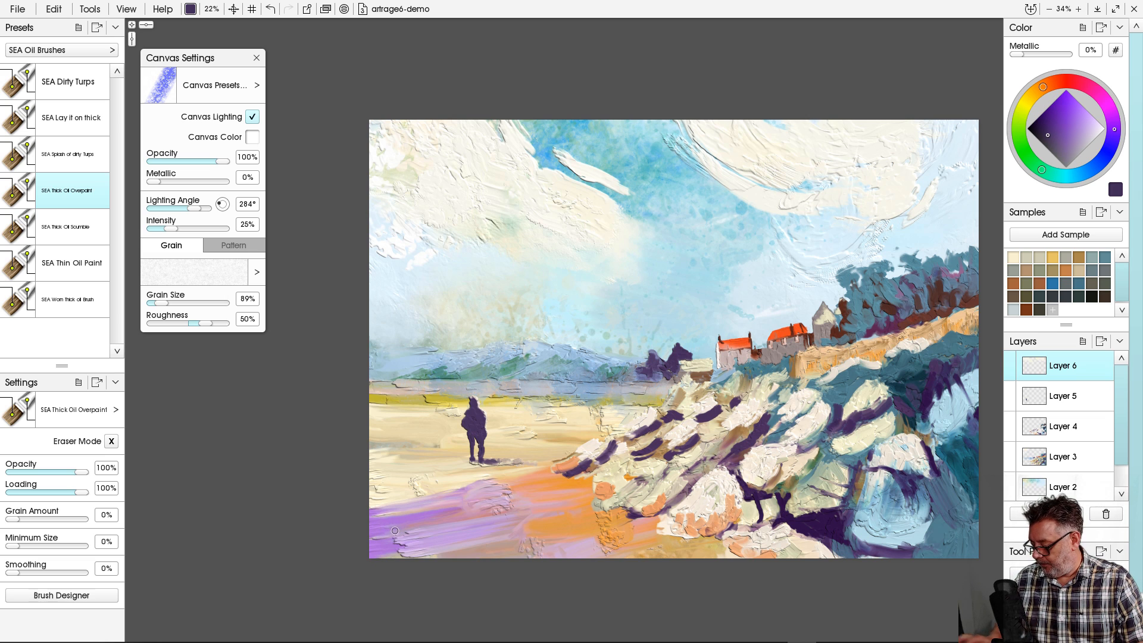
Try to start the artist's signature on the purple sand in the lower-left corner at 12% brush size, and undo it.
{"action": "scroll", "coordinate": [492, 497], "scroll_direction": "up", "scroll_amount": 5}
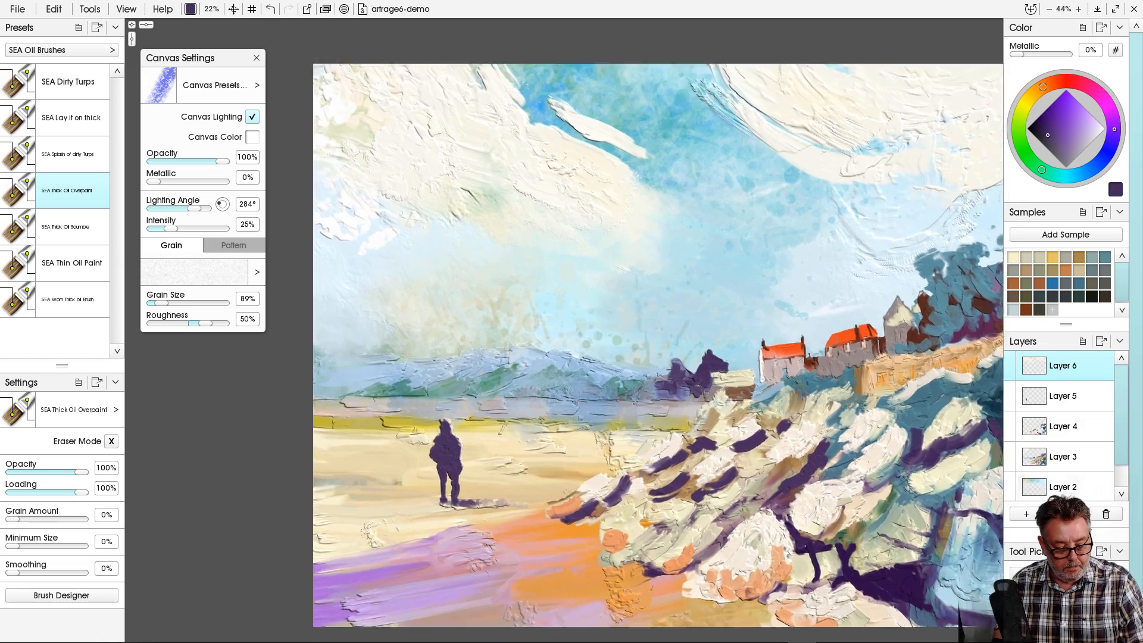
{"action": "mouse_move", "coordinate": [547, 515]}
{"action": "left_mouse_down"}
{"action": "mouse_move", "coordinate": [606, 315]}
{"action": "mouse_move", "coordinate": [665, 221]}
{"action": "left_mouse_up"}
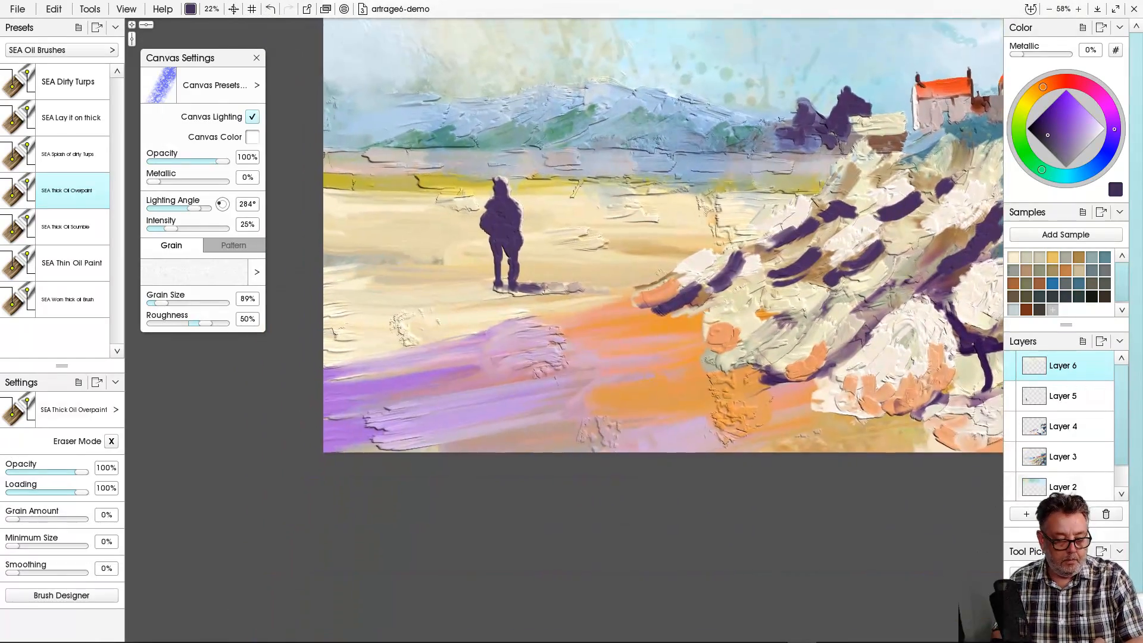
{"action": "scroll", "coordinate": [664, 222], "scroll_direction": "up", "scroll_amount": 3}
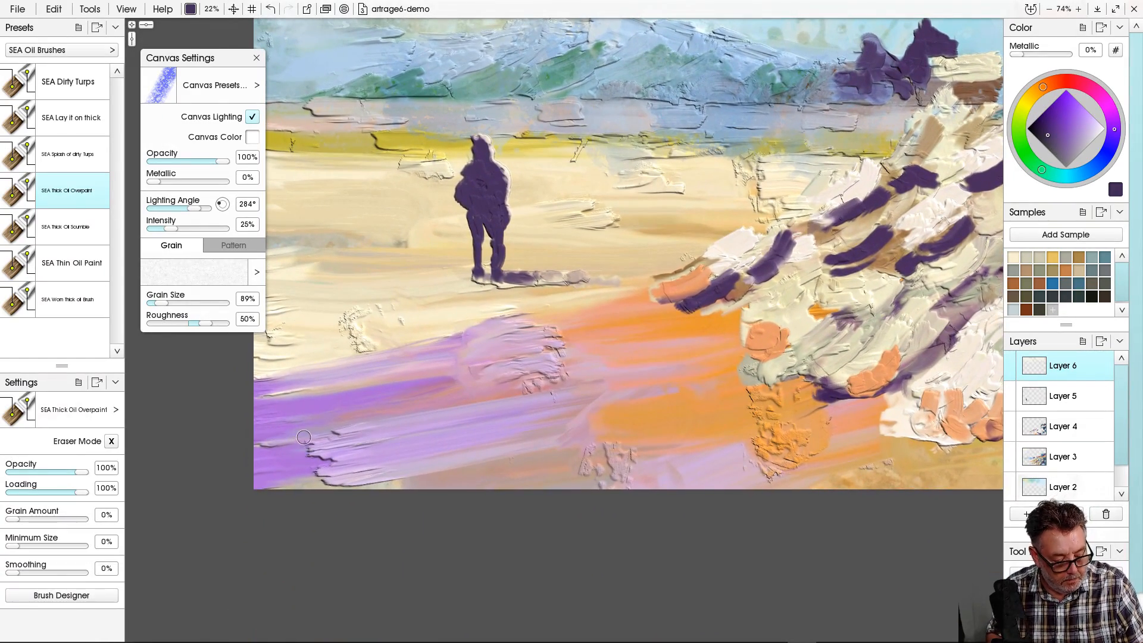
{"action": "key", "text": "bracketleft"}
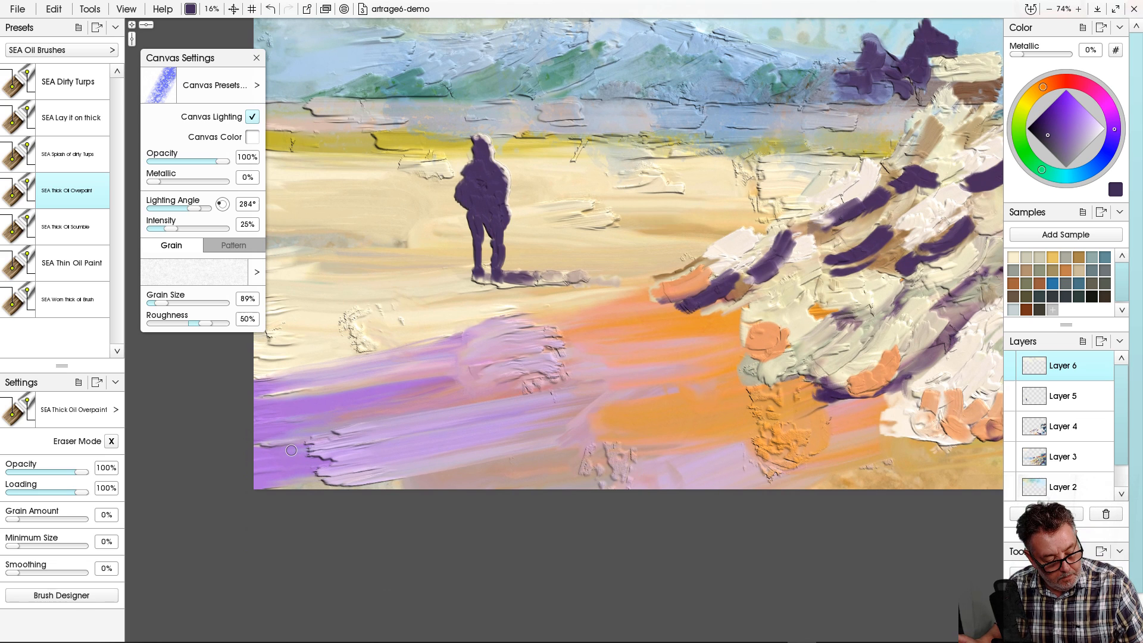
{"action": "key", "text": "bracketleft"}
{"action": "key", "text": "bracketleft"}
{"action": "key", "text": "bracketleft"}
{"action": "left_click_drag", "start_coordinate": [282, 449], "coordinate": [289, 454]}
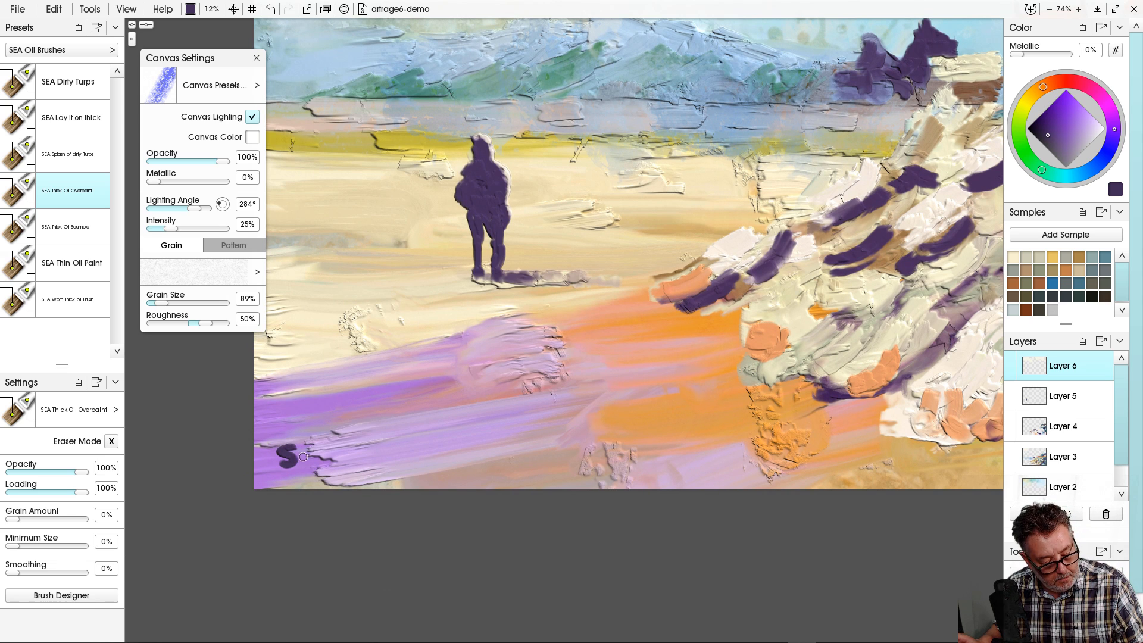
{"action": "key", "text": "ctrl+z"}
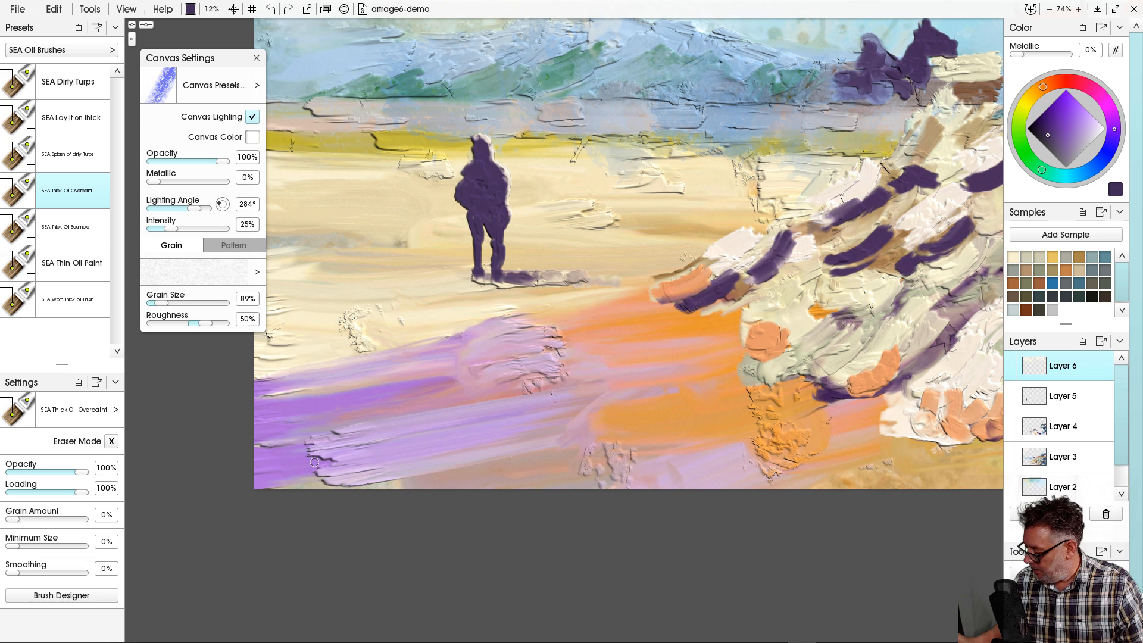
Sign the painting with the artist's name in dark purple on the lower-left purple sand, using a 3% brush size.
{"action": "key", "text": "bracketleft"}
{"action": "key", "text": "bracketleft"}
{"action": "key", "text": "bracketleft"}
{"action": "key", "text": "bracketleft"}
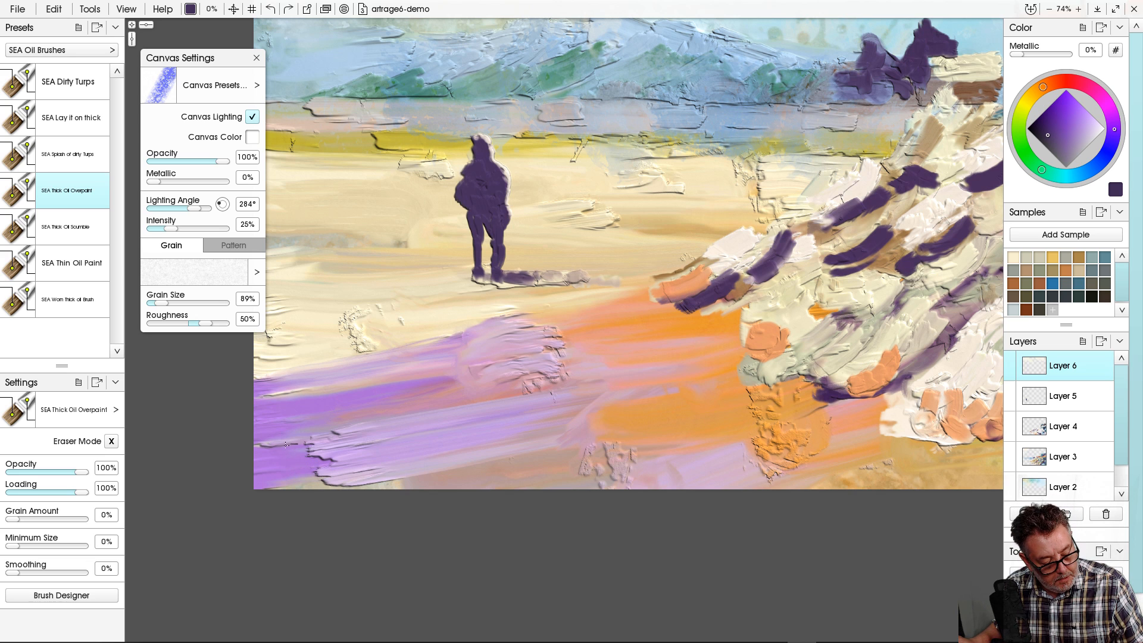
{"action": "left_click_drag", "start_coordinate": [286, 444], "coordinate": [285, 450]}
{"action": "key", "text": "bracketright"}
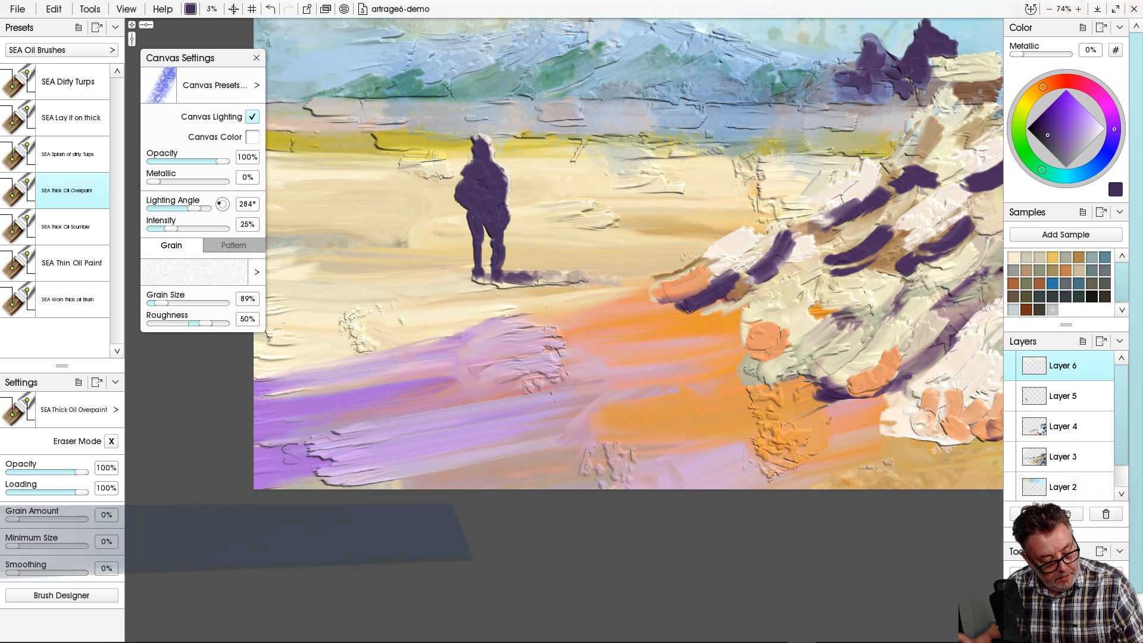
{"action": "key", "text": "ctrl+z"}
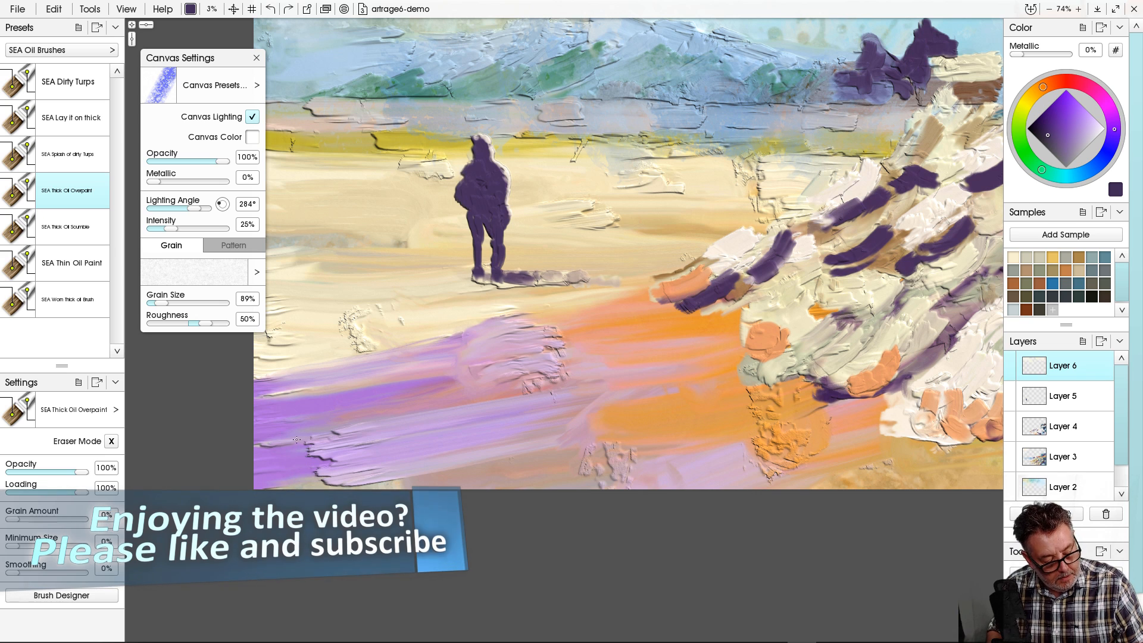
{"action": "mouse_move", "coordinate": [287, 438]}
{"action": "left_mouse_down"}
{"action": "mouse_move", "coordinate": [341, 459]}
{"action": "mouse_move", "coordinate": [328, 450]}
{"action": "mouse_move", "coordinate": [342, 440]}
{"action": "mouse_move", "coordinate": [408, 457]}
{"action": "mouse_move", "coordinate": [419, 453]}
{"action": "mouse_move", "coordinate": [412, 441]}
{"action": "mouse_move", "coordinate": [436, 447]}
{"action": "mouse_move", "coordinate": [388, 466]}
{"action": "left_mouse_up"}
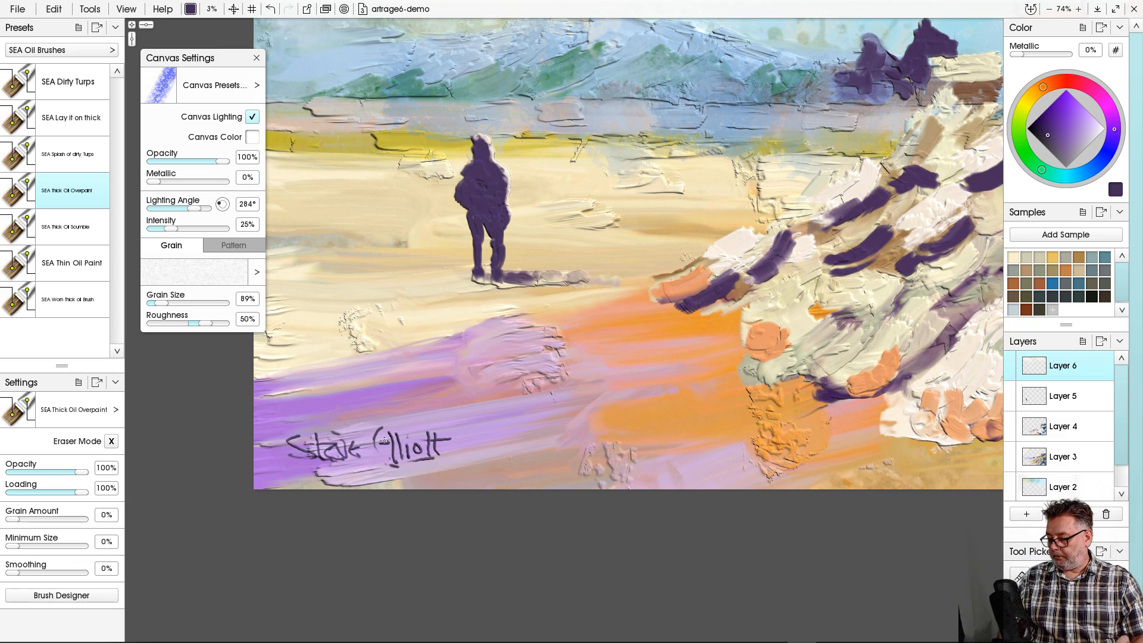
{"action": "scroll", "coordinate": [568, 315], "scroll_direction": "down", "scroll_amount": 6}
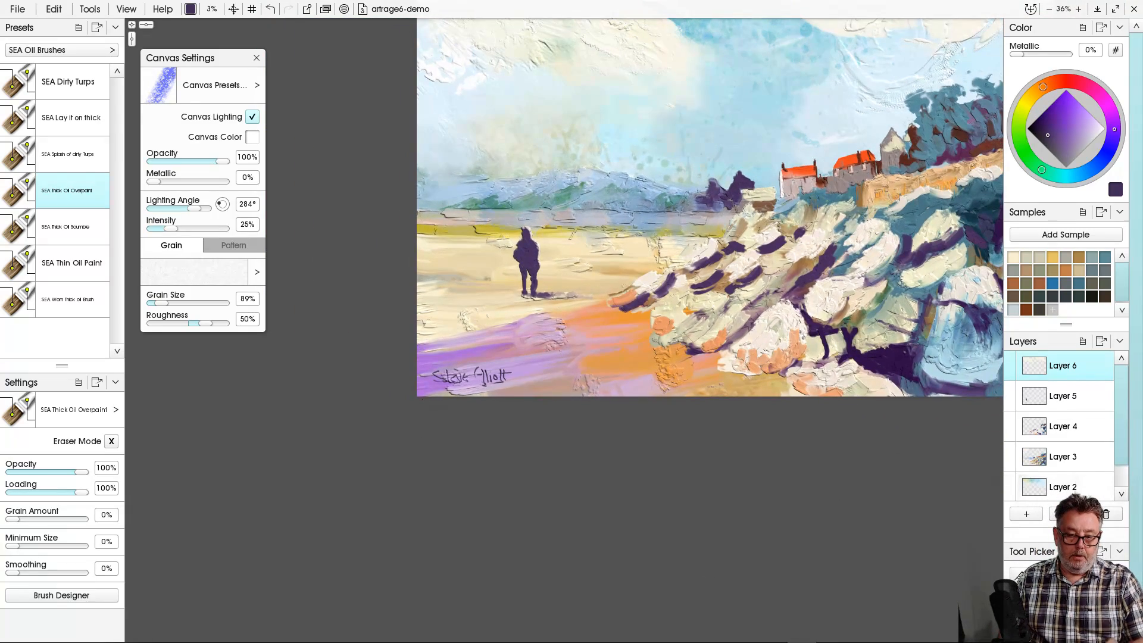
{"action": "scroll", "coordinate": [569, 314], "scroll_direction": "down", "scroll_amount": 1}
{"action": "mouse_move", "coordinate": [702, 200]}
{"action": "left_mouse_down"}
{"action": "mouse_move", "coordinate": [652, 303]}
{"action": "mouse_move", "coordinate": [602, 346]}
{"action": "left_mouse_up"}
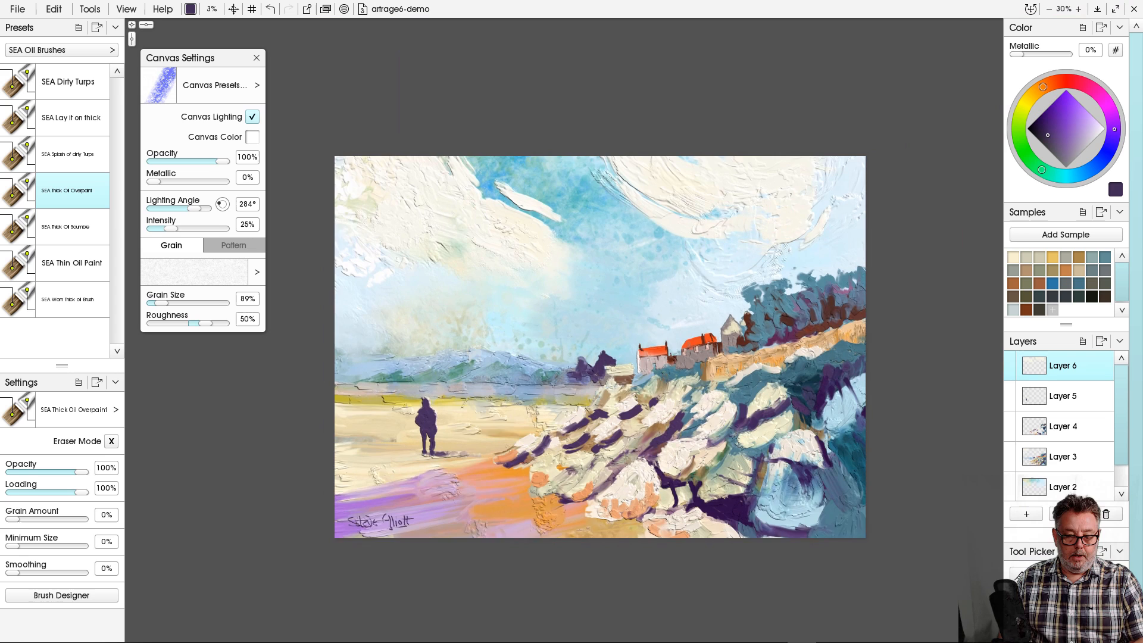
{"action": "scroll", "coordinate": [602, 348], "scroll_direction": "up", "scroll_amount": 1}
{"action": "scroll", "coordinate": [530, 417], "scroll_direction": "up", "scroll_amount": 1}
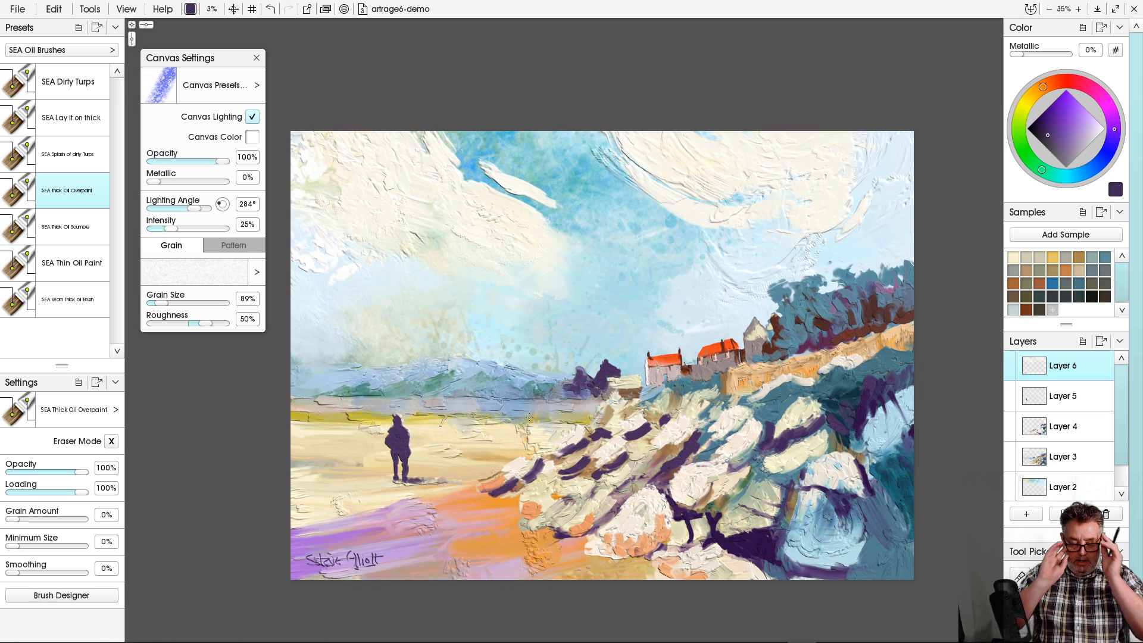